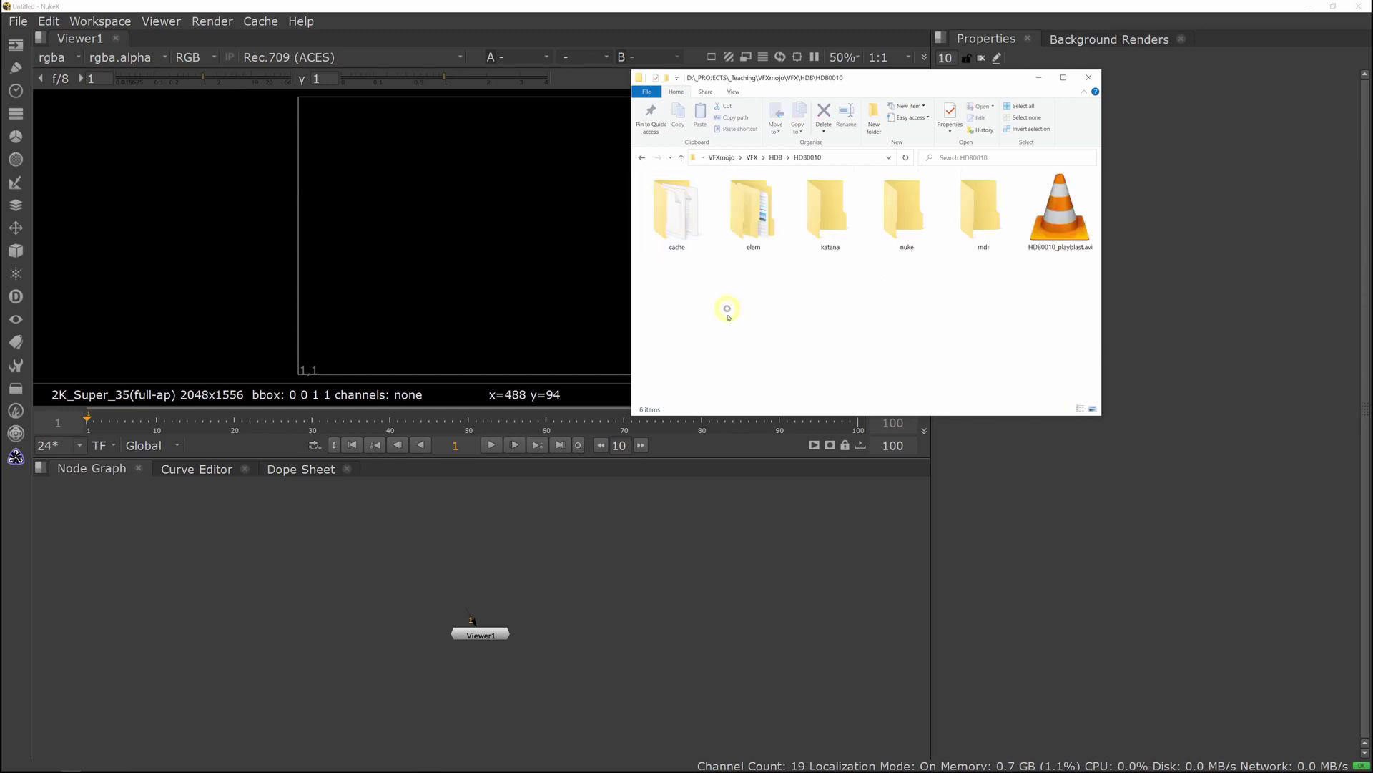
Play HDB0010_playblast.avi full screen to review the shot, and move the player and folder windows out of the way.
left_click(1058, 213)
double_click(1059, 214)
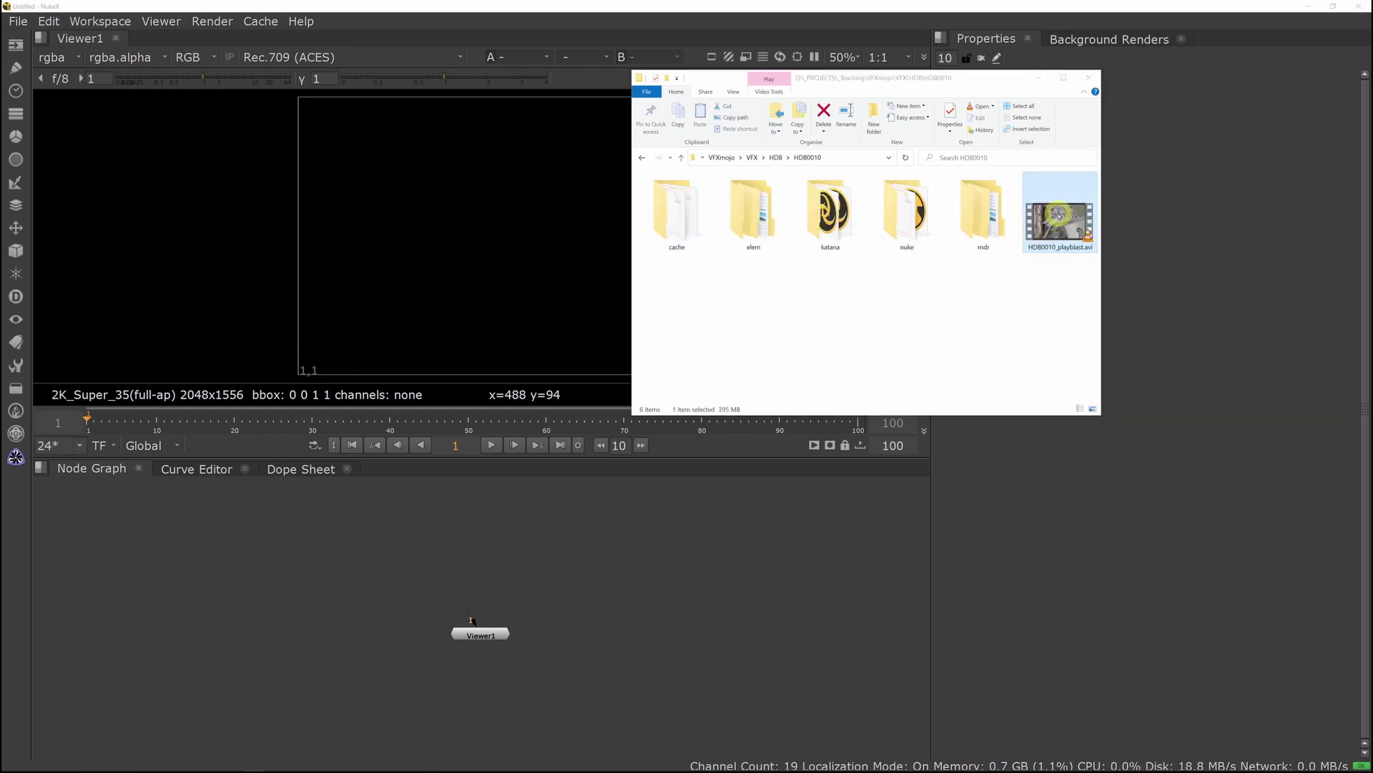
left_click_drag(1366, 129, 536, 155)
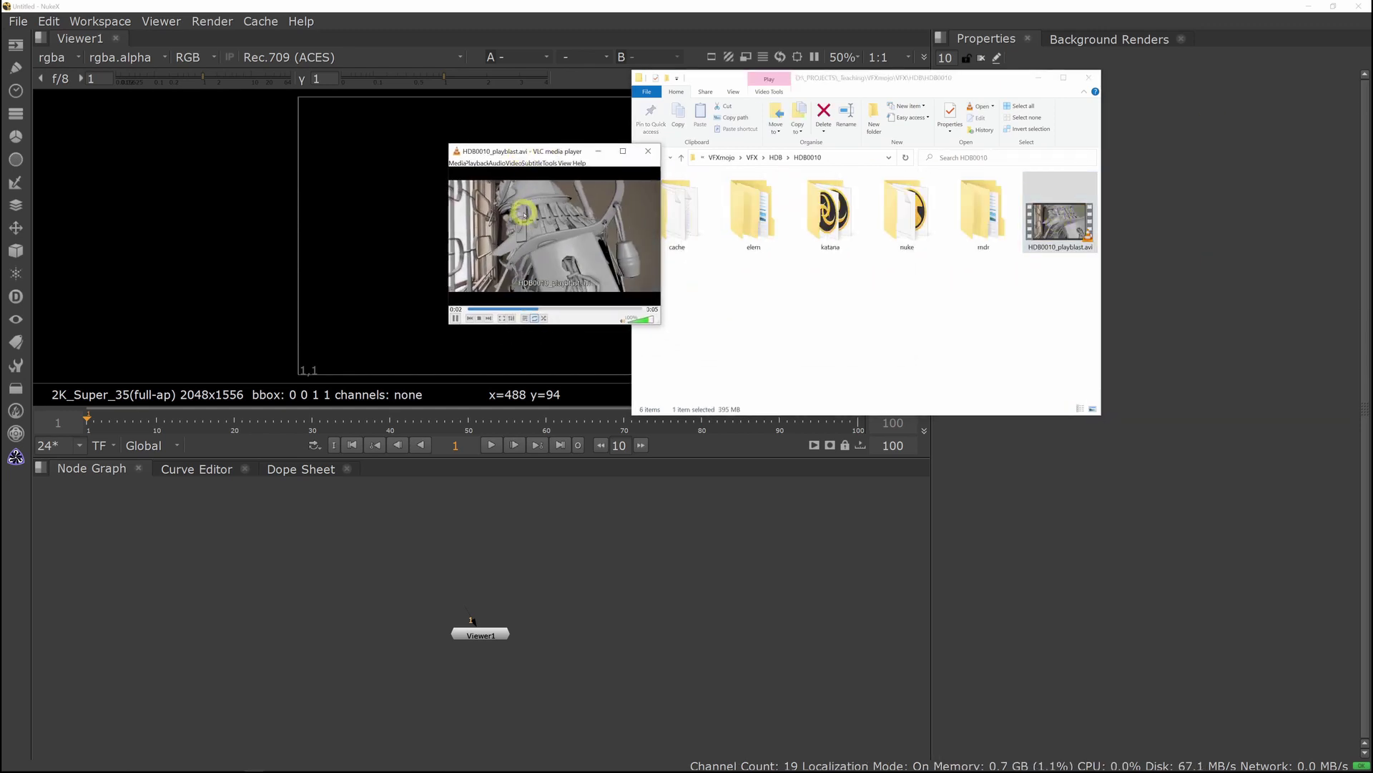
double_click(525, 215)
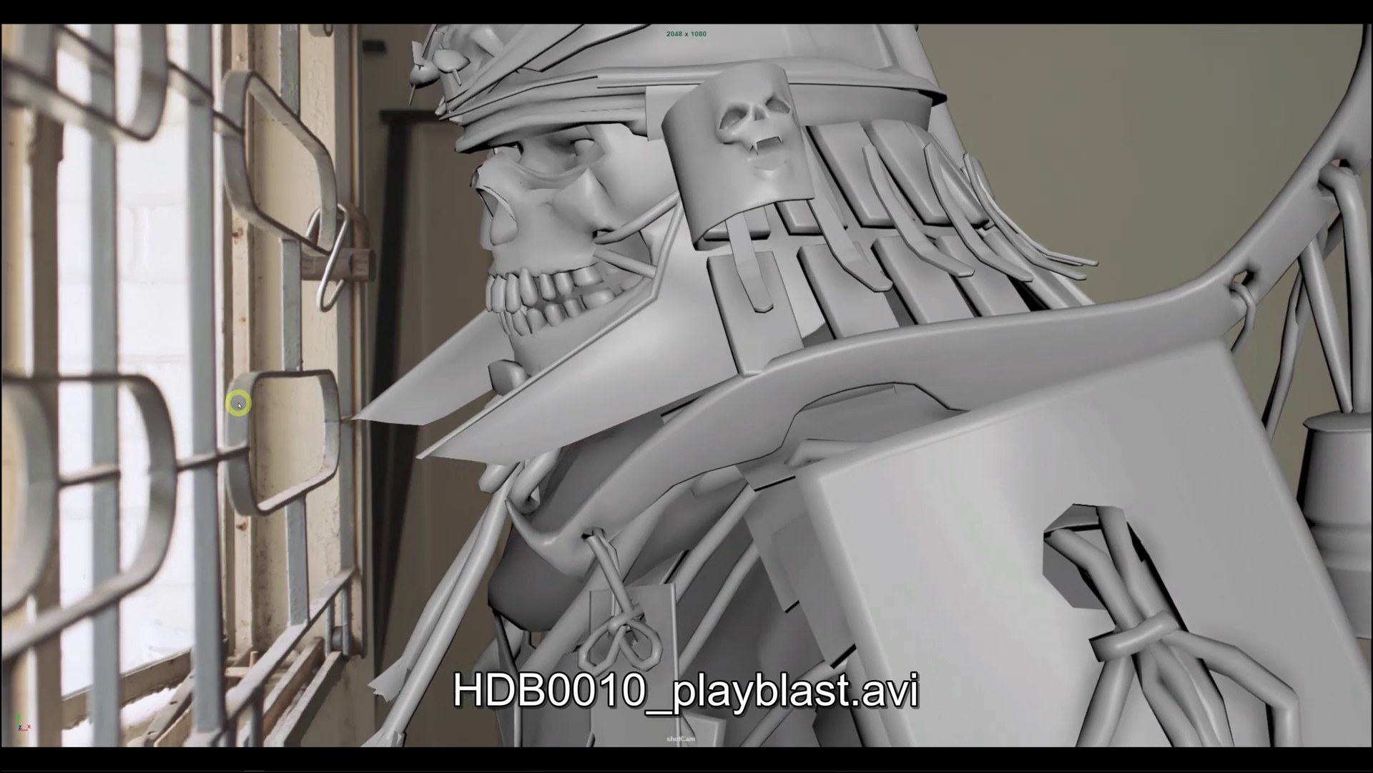
key("space")
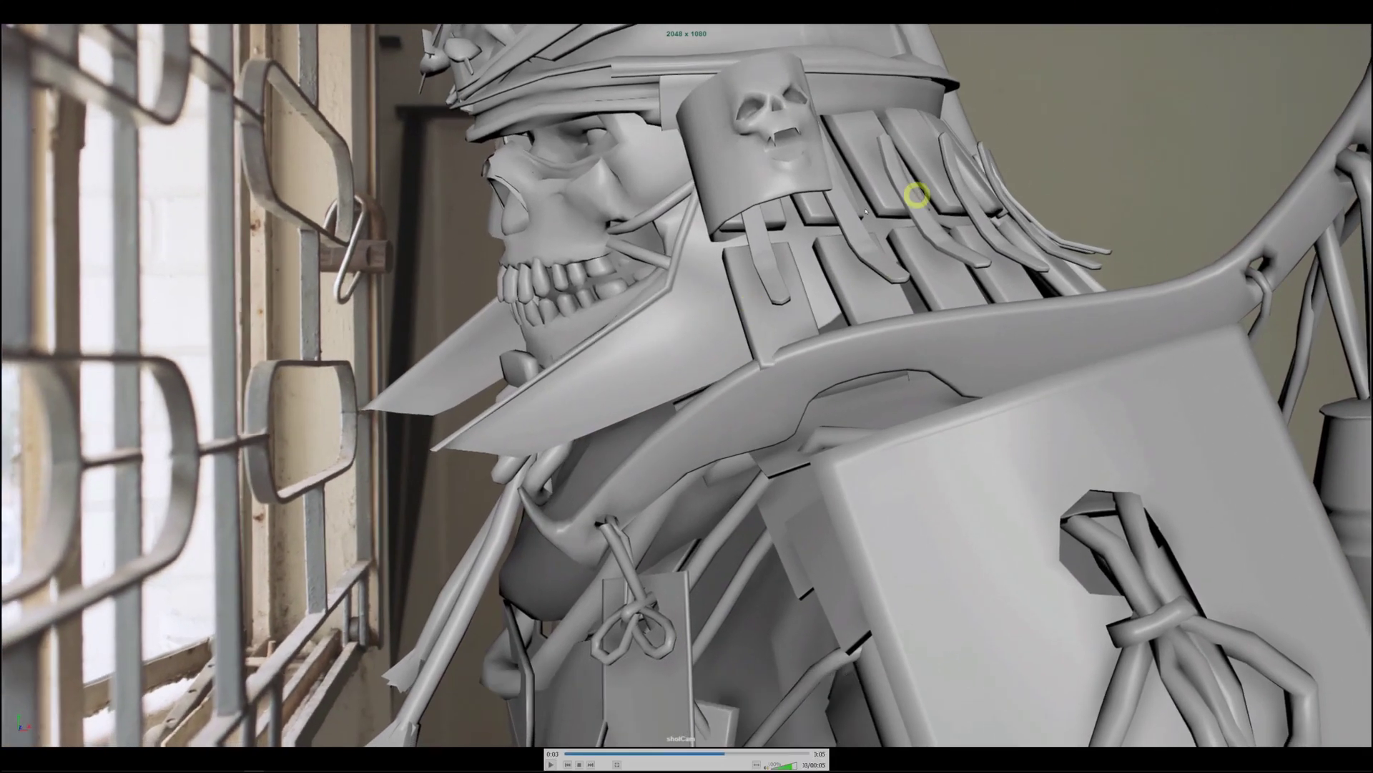
key("space")
double_click(662, 265)
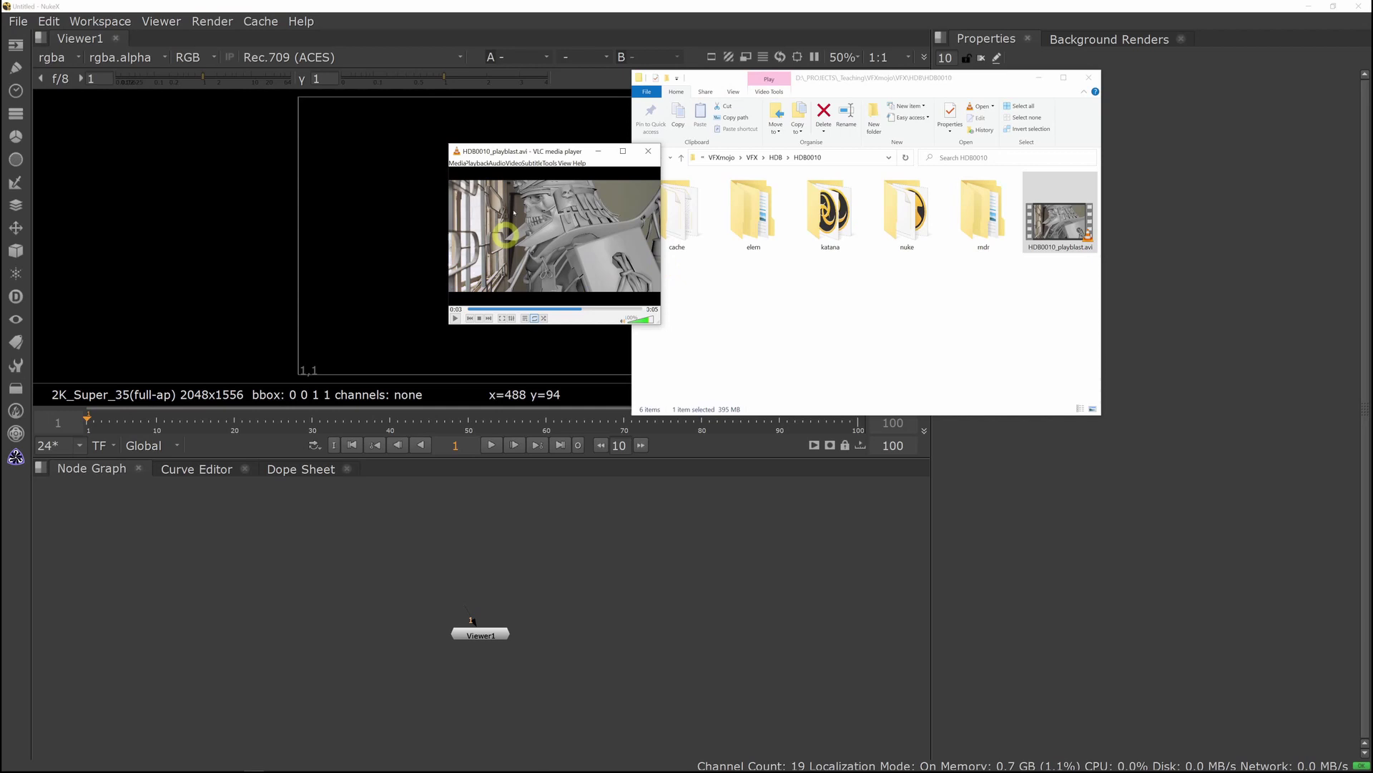
left_click_drag(539, 156, 1372, 186)
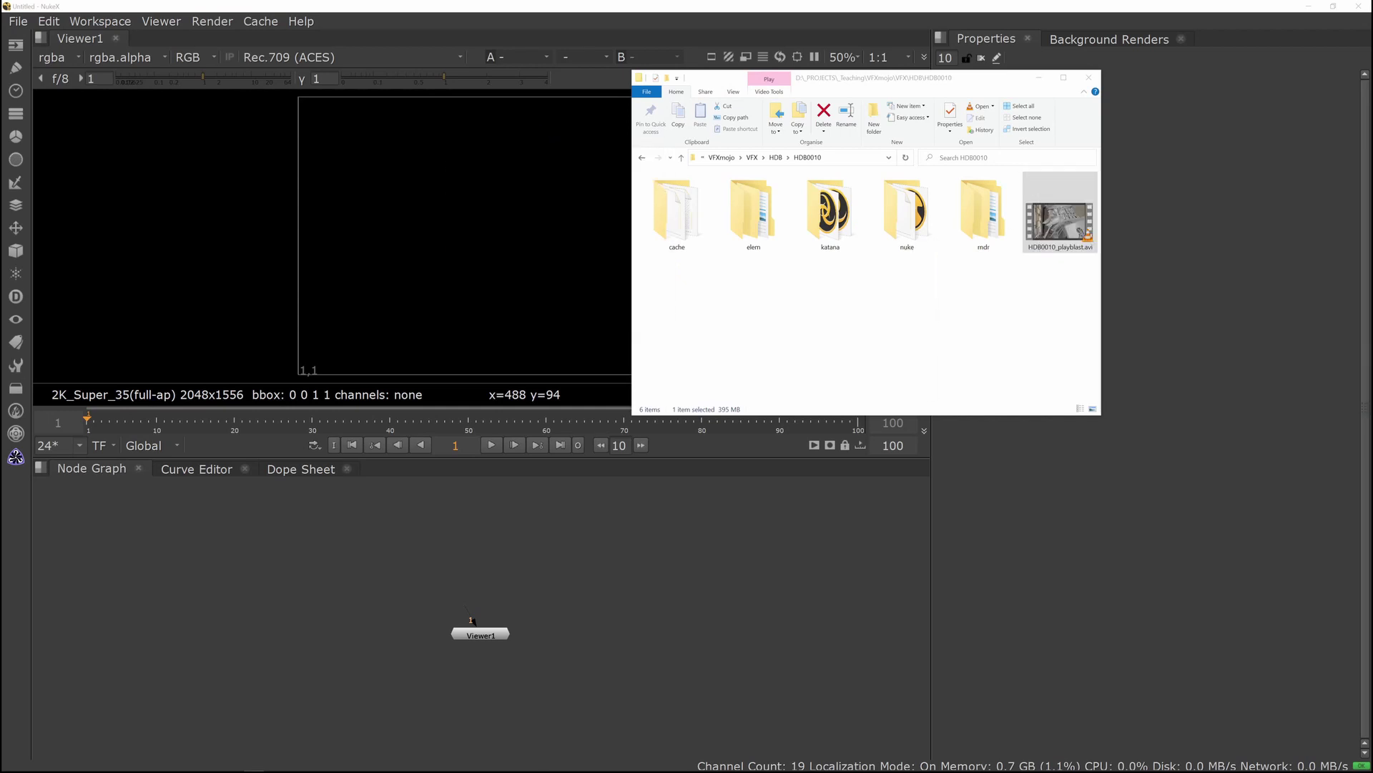
left_click(955, 334)
left_click_drag(872, 83, 1056, 126)
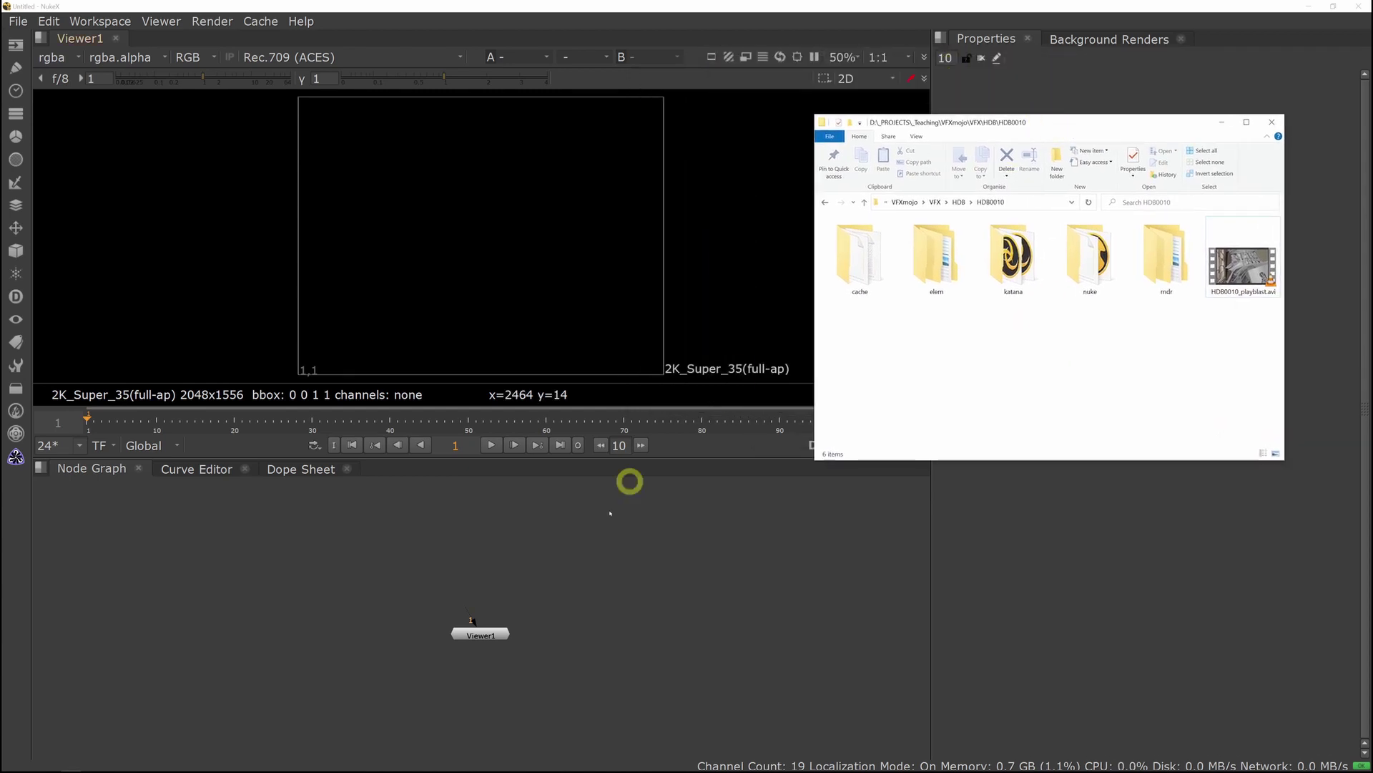
Load HDRI01_hdr.exr from the onset/HDB/HDRI/01 folder through a new Read node.
left_click(578, 573)
key("r")
left_click(254, 151)
left_click(255, 151)
left_click(255, 151)
left_click(255, 151)
left_click(432, 259)
left_click(439, 190)
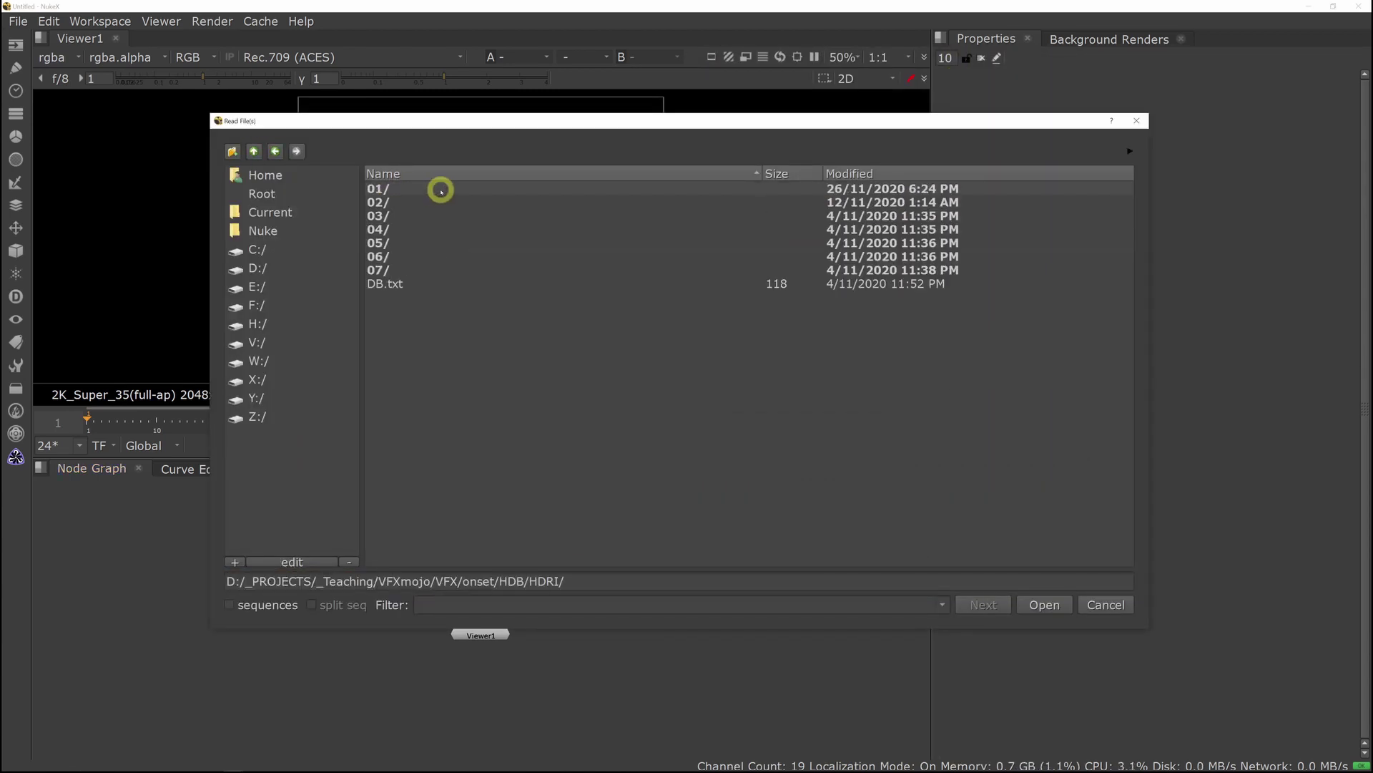
left_click(441, 190)
left_click(448, 215)
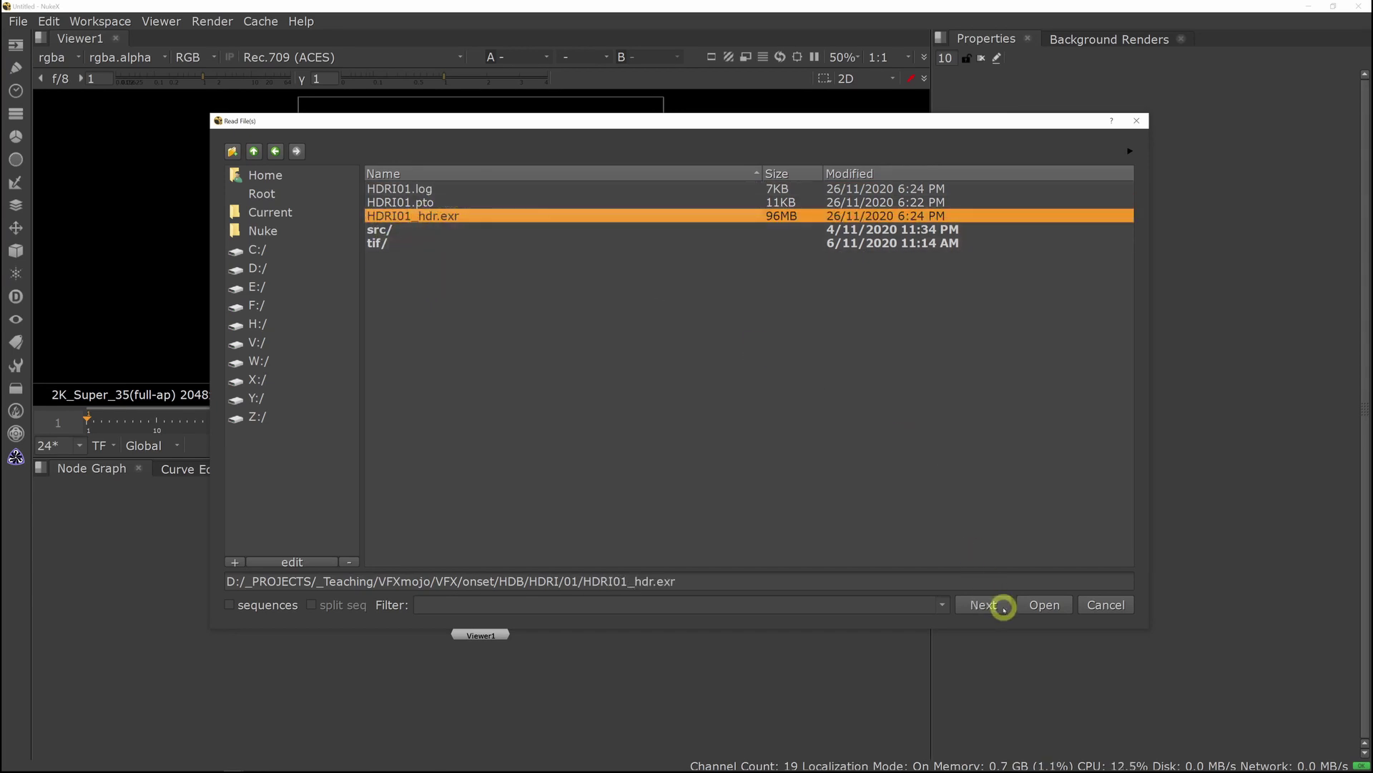
left_click(1035, 603)
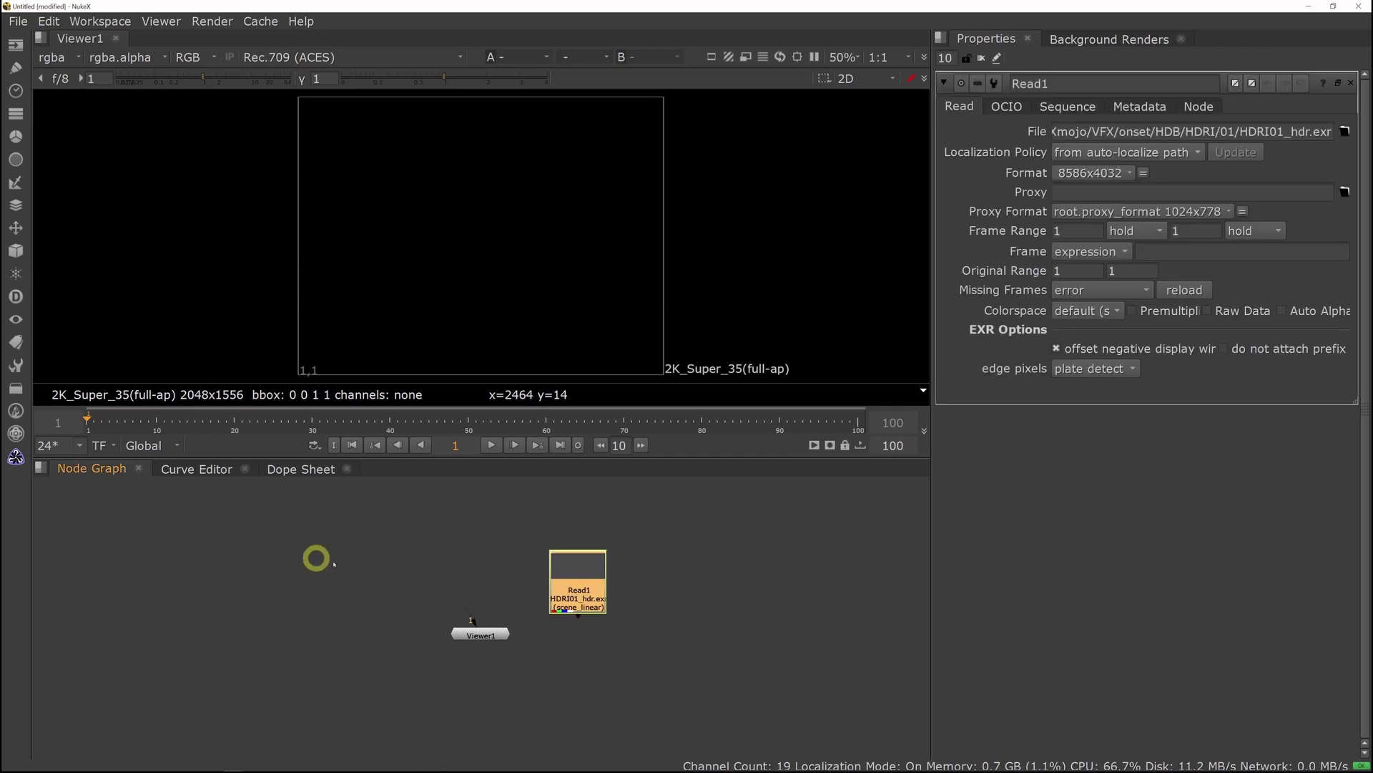
Move the Read node away from Viewer1 and display the HDRI in the viewer.
middle_click_drag(518, 586, 594, 601)
left_click_drag(648, 592, 357, 553)
key("1")
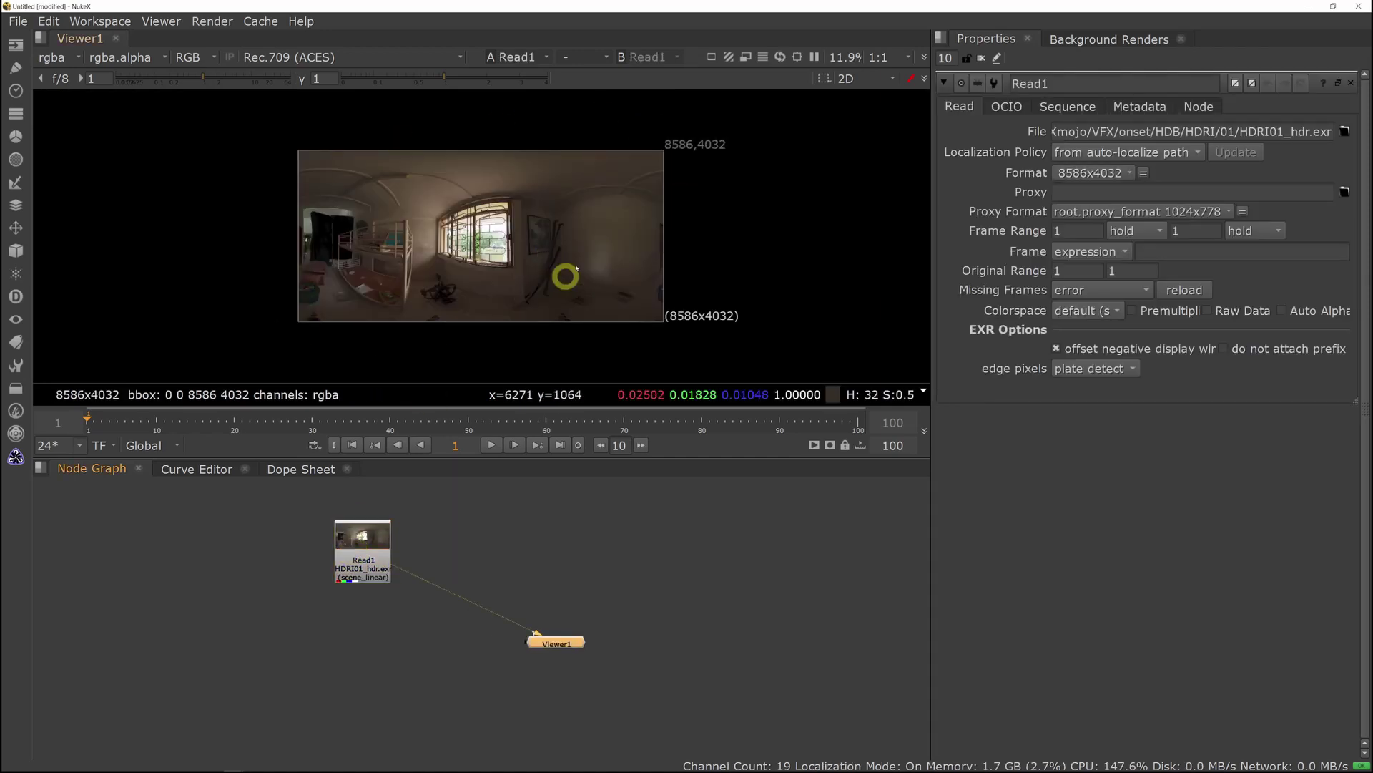
middle_click_drag(595, 273, 567, 276)
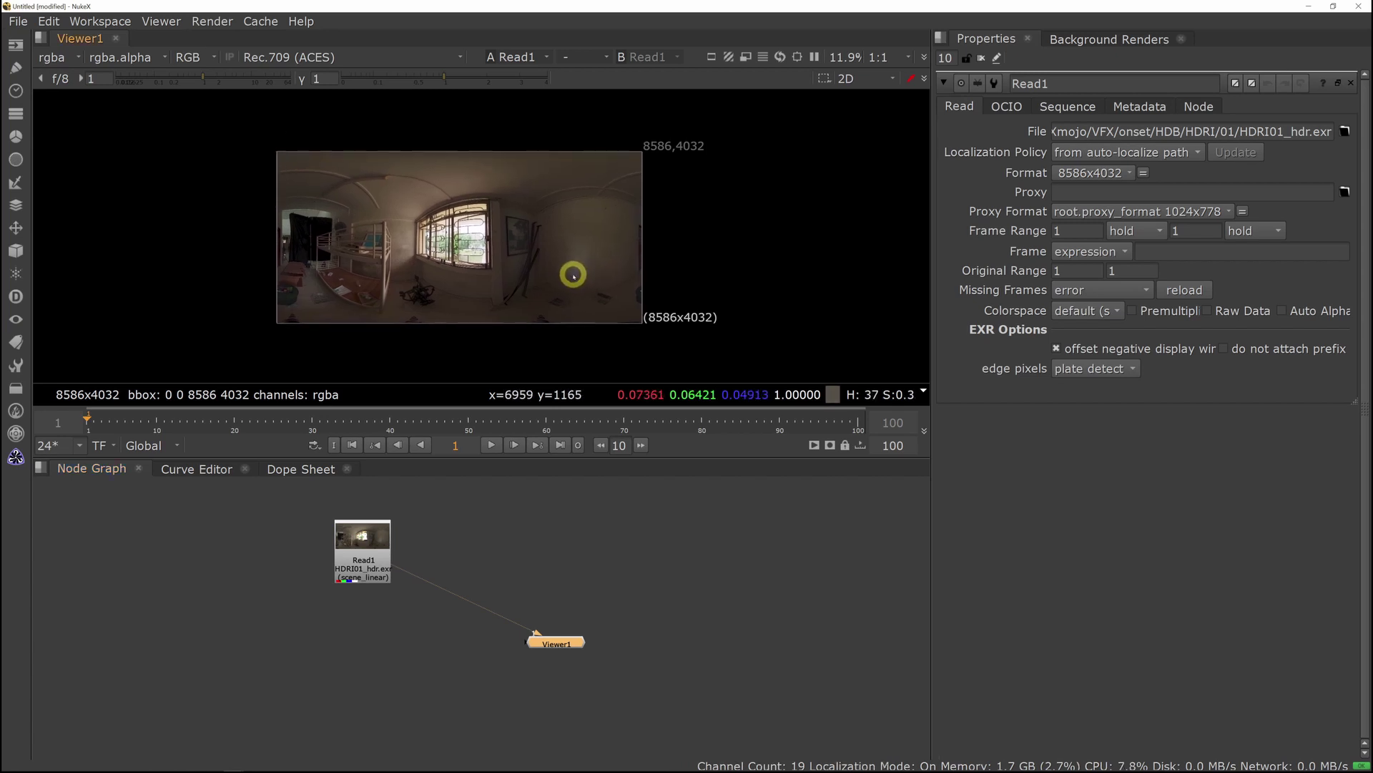
scroll(687, 319, "up", 1)
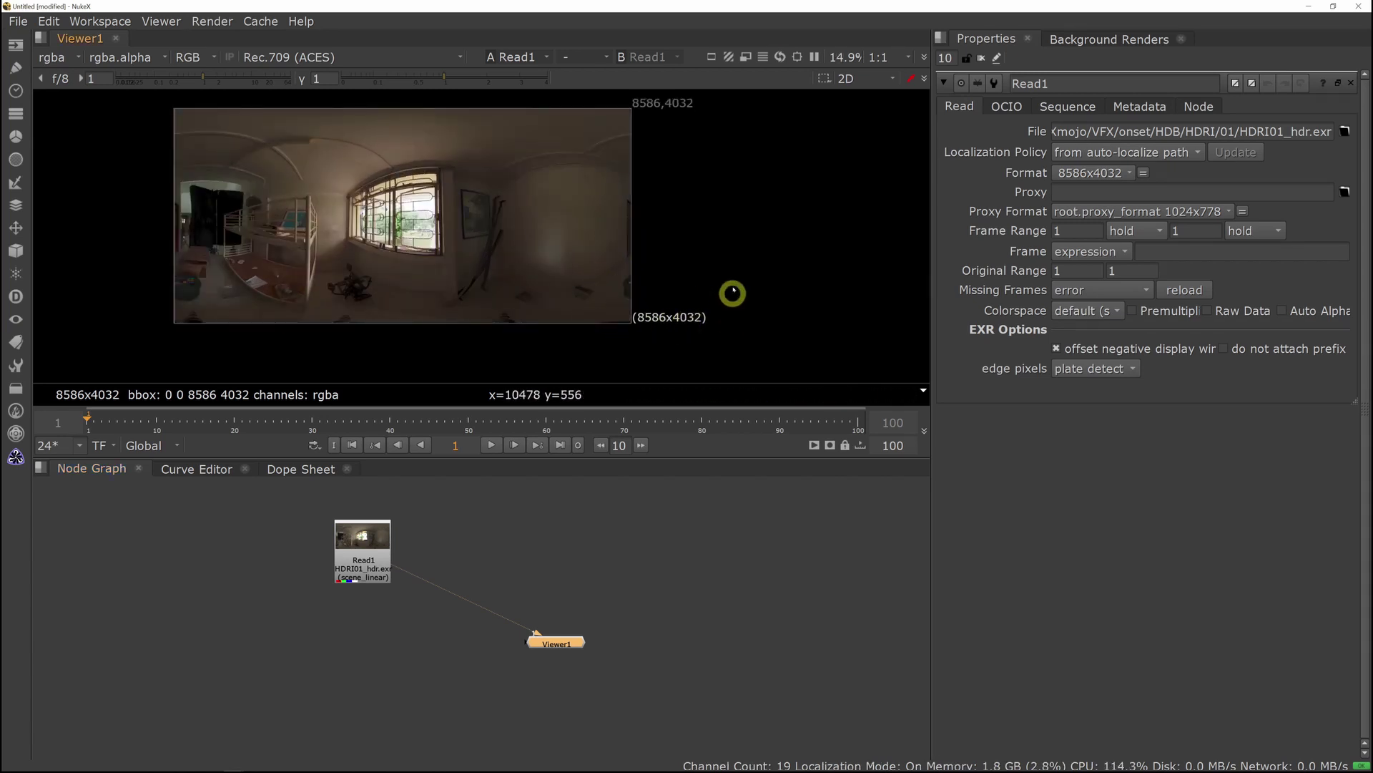
middle_click_drag(604, 328, 647, 319)
Add a Reformat node after Read1 and set its output format to 4K_LatLong 4096x2048.
middle_click_drag(502, 548, 630, 557)
left_click(505, 563)
key("Tab")
type("ref")
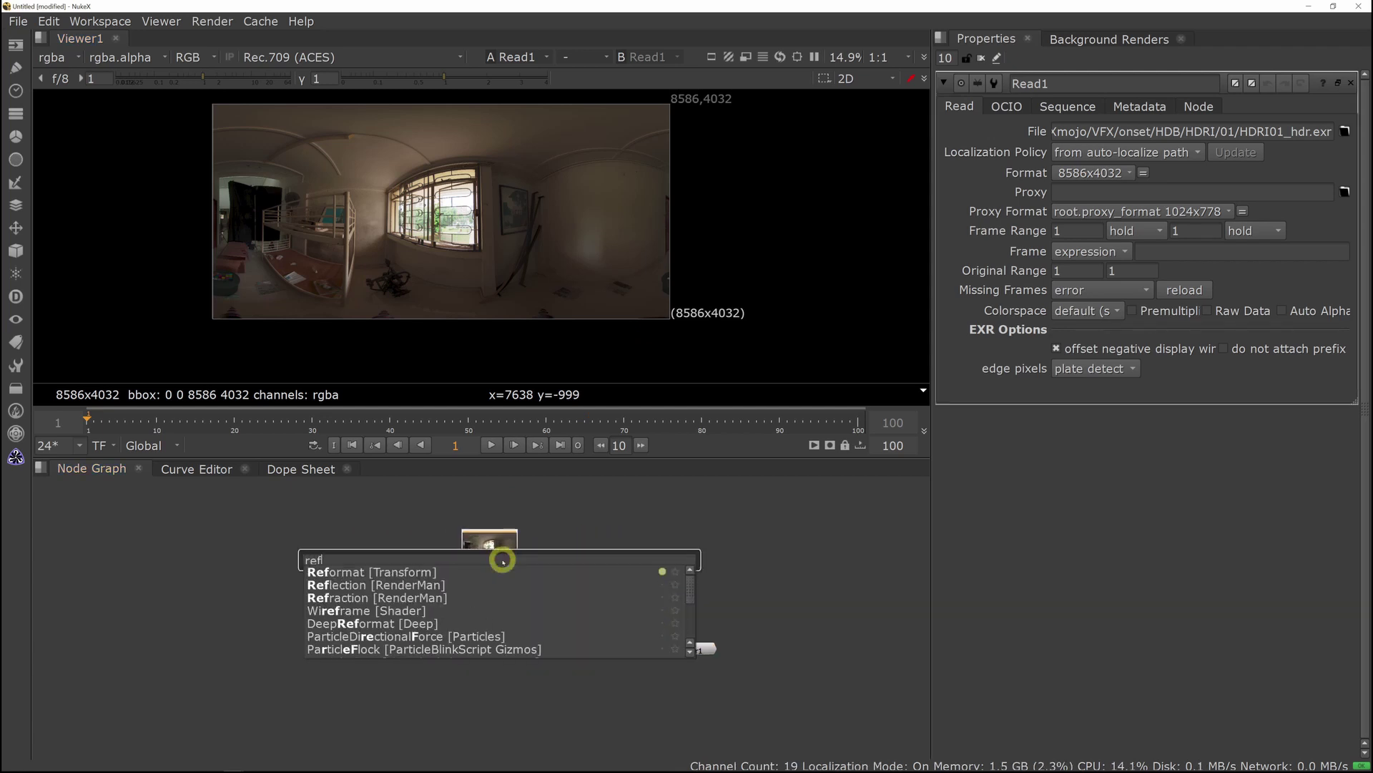
key("Return")
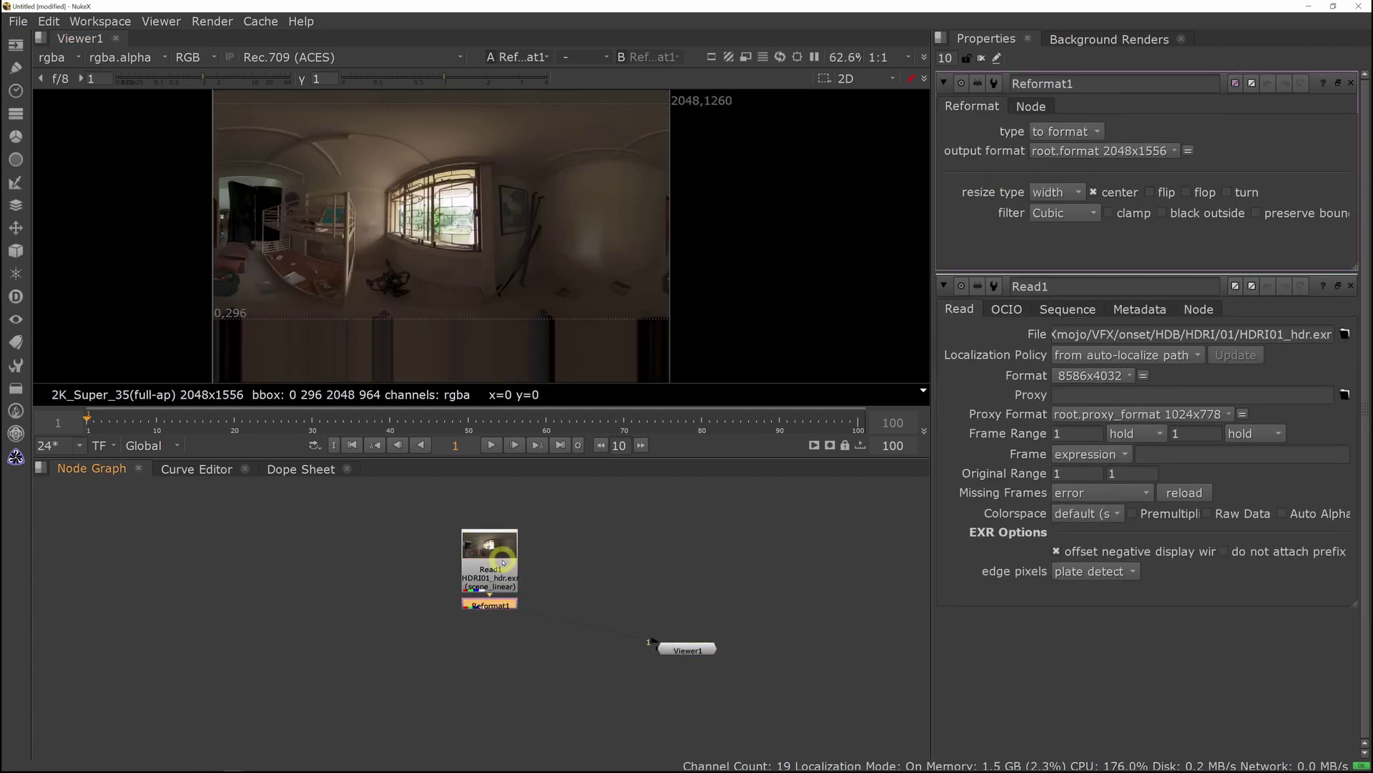
left_click(1086, 136)
left_click(1129, 148)
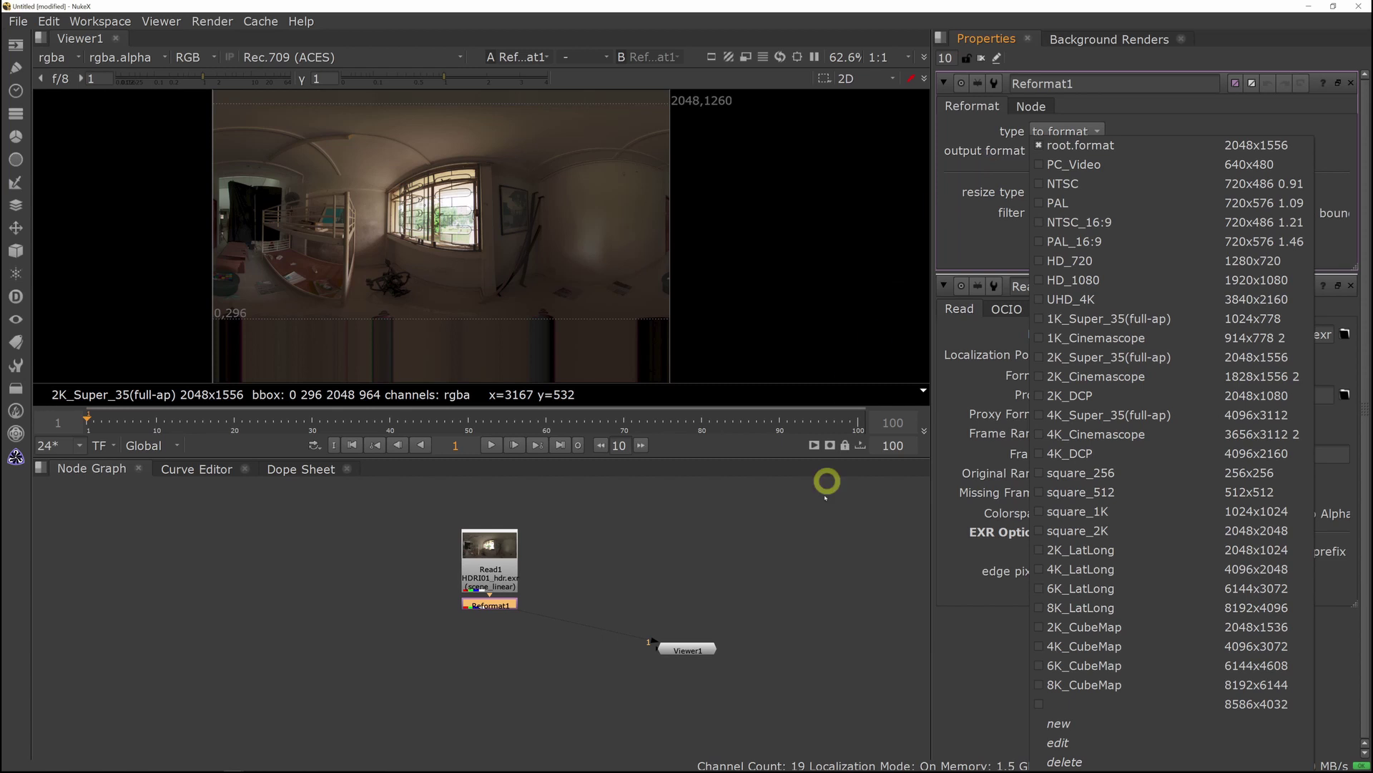
left_click(1103, 569)
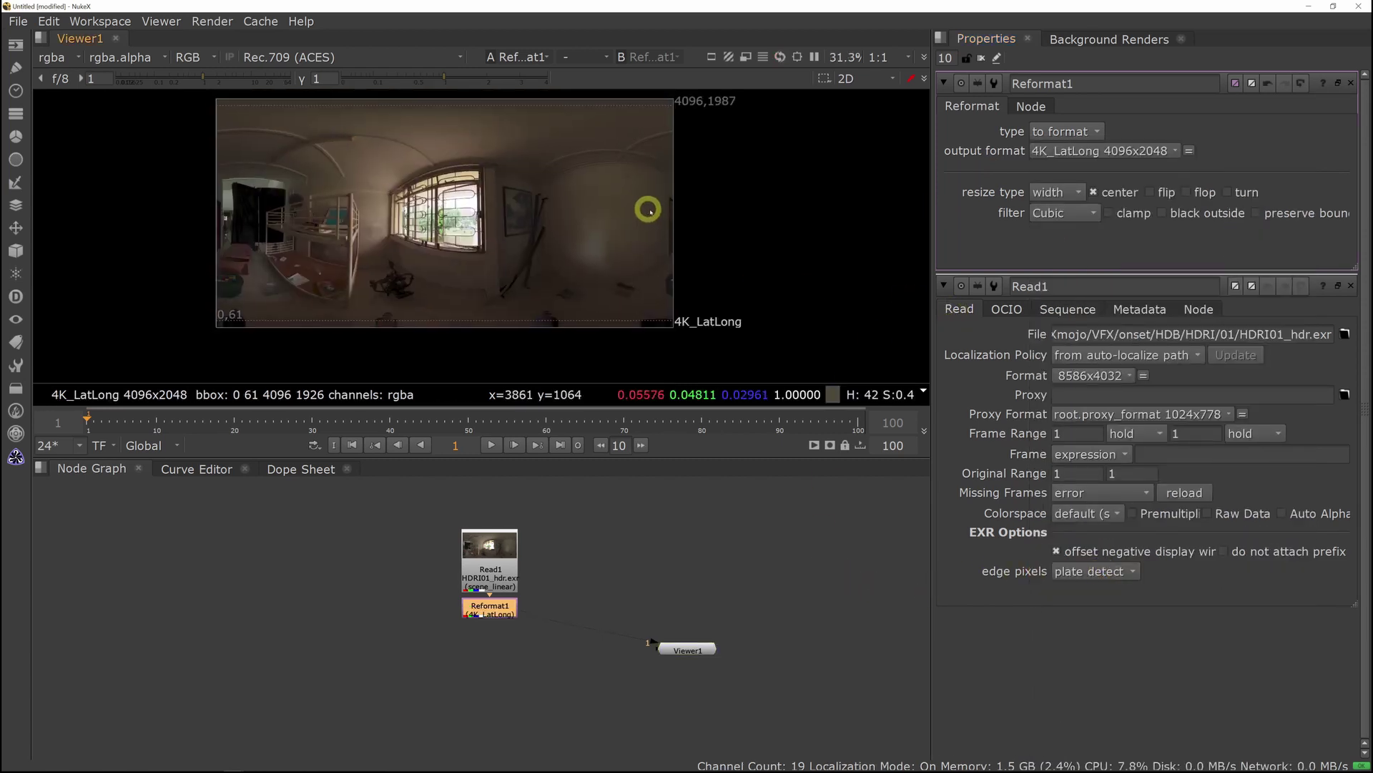
middle_click_drag(646, 208, 677, 214)
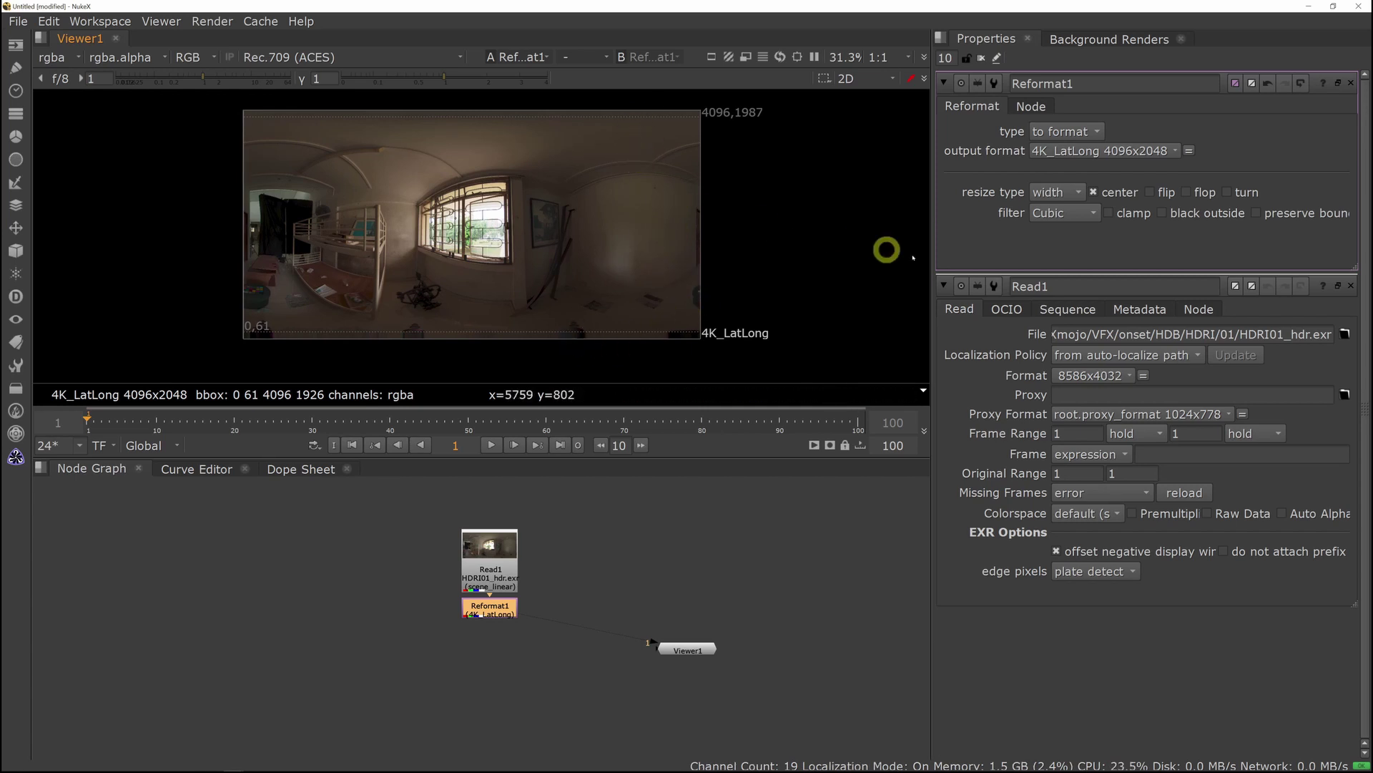
Set the Reformat node's resize type to distort and move the node further below Read1.
left_click(1080, 194)
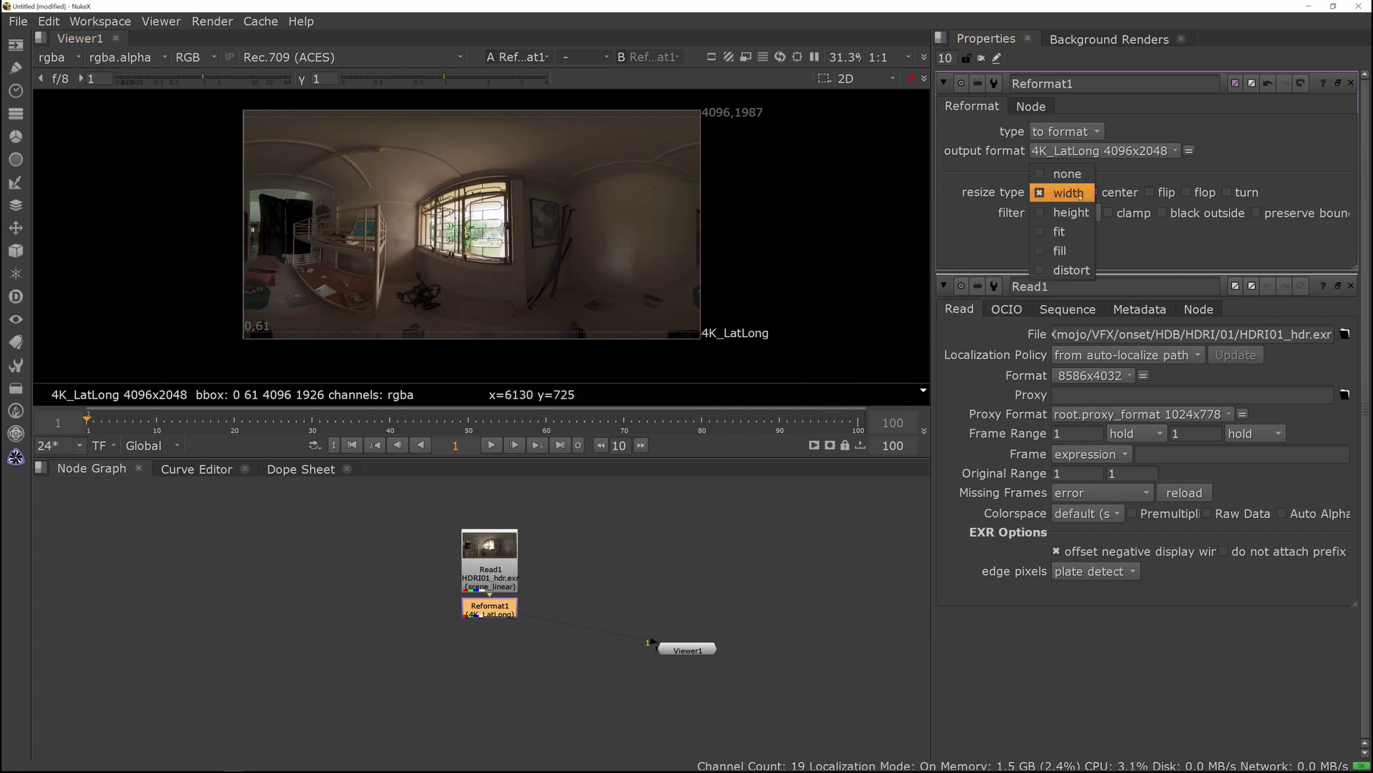
left_click(1072, 251)
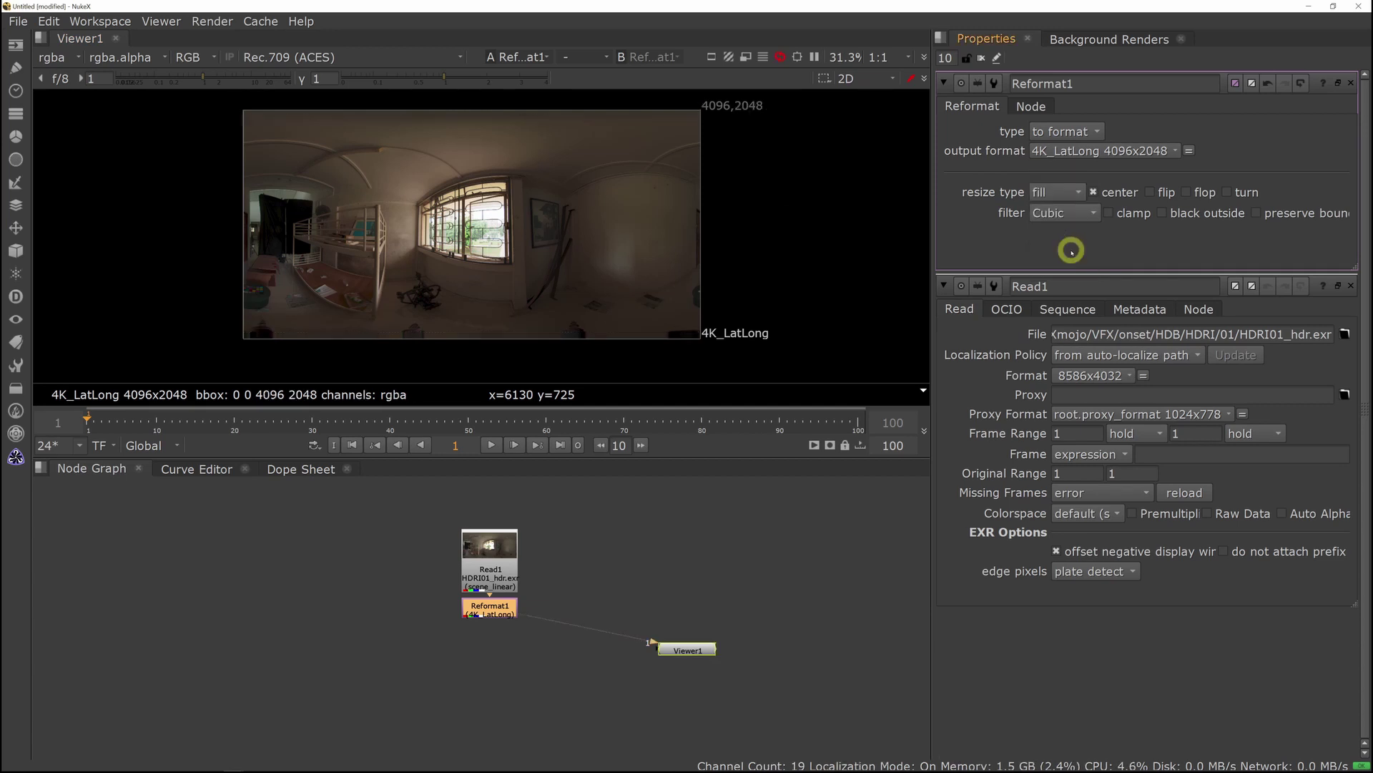
left_click(1062, 204)
left_click(1065, 213)
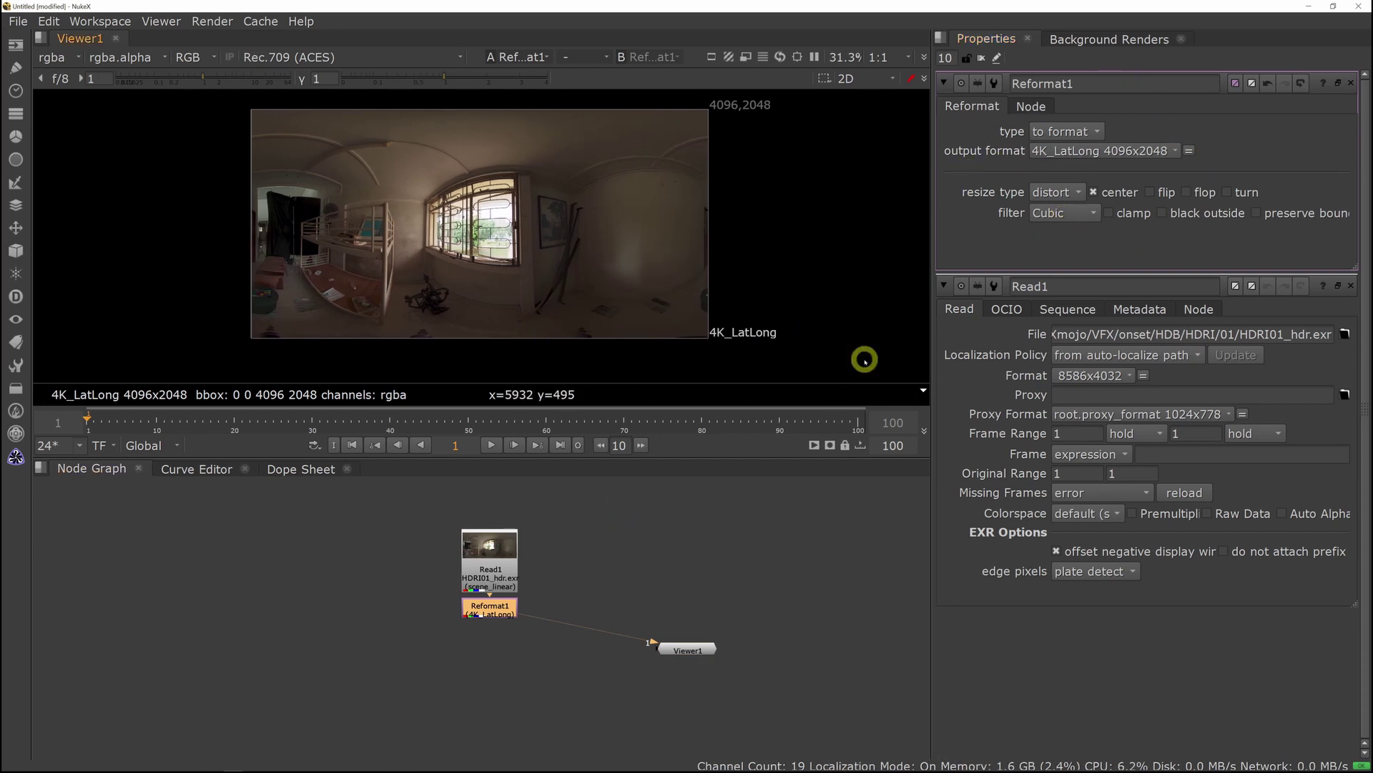
middle_click_drag(537, 663, 659, 608)
left_click_drag(631, 552, 630, 589)
Set the project's full size format to 4K_LatLong 4096x2048.
left_click(723, 528)
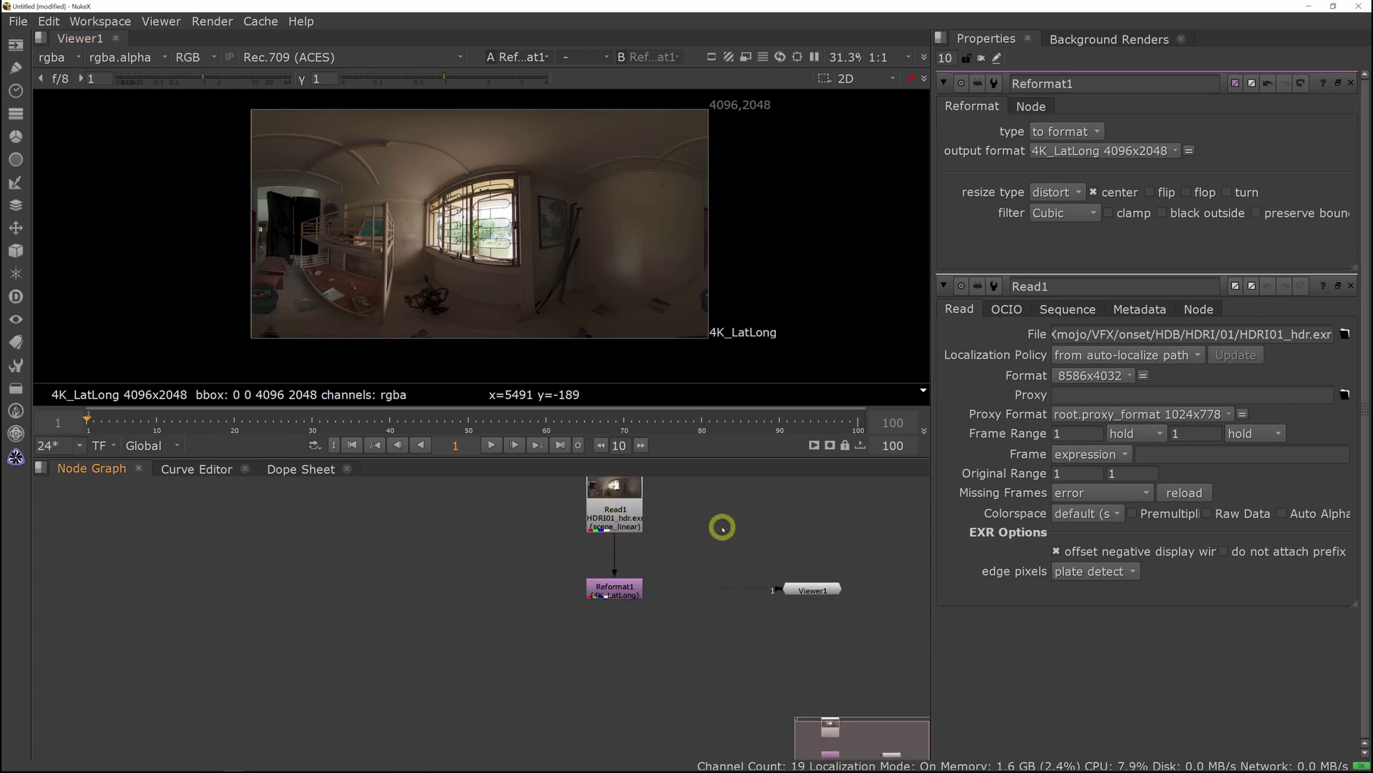
key("s")
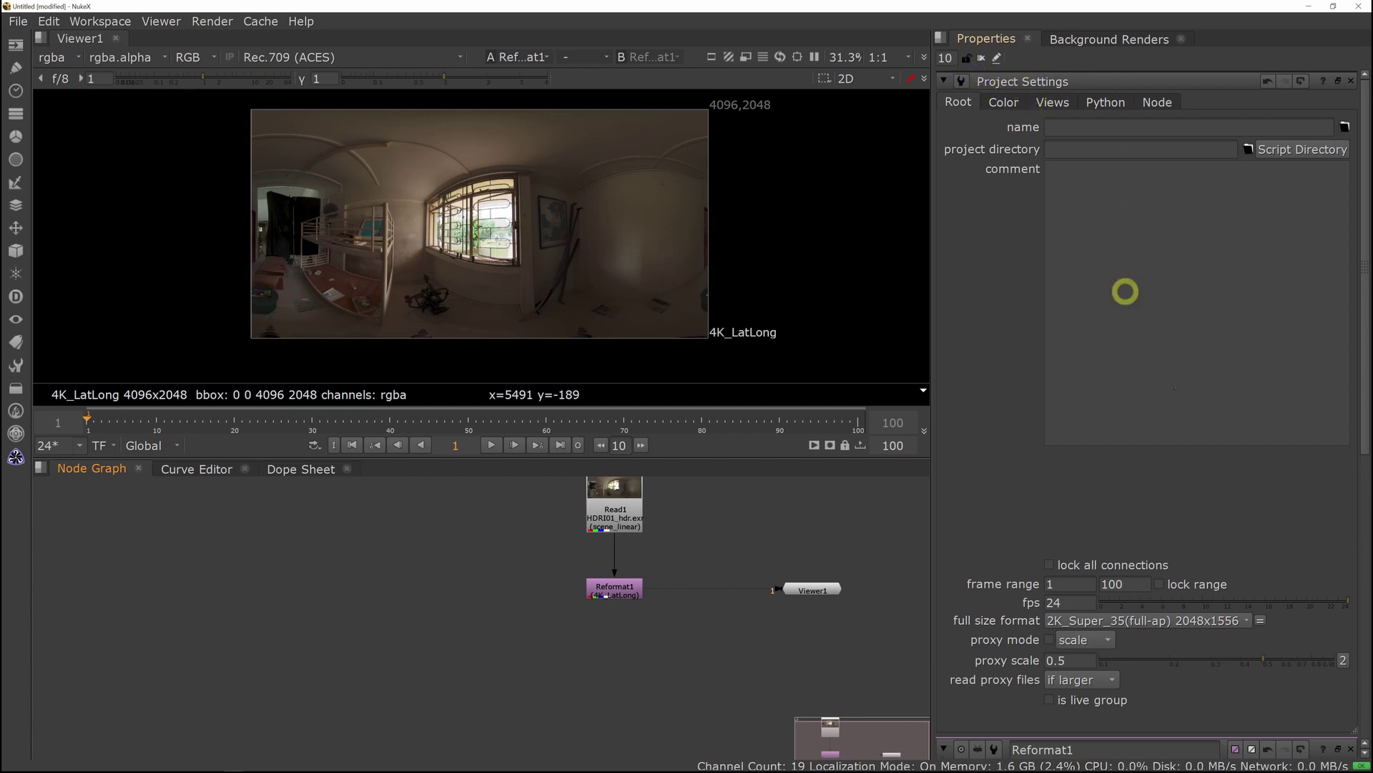
left_click(1129, 619)
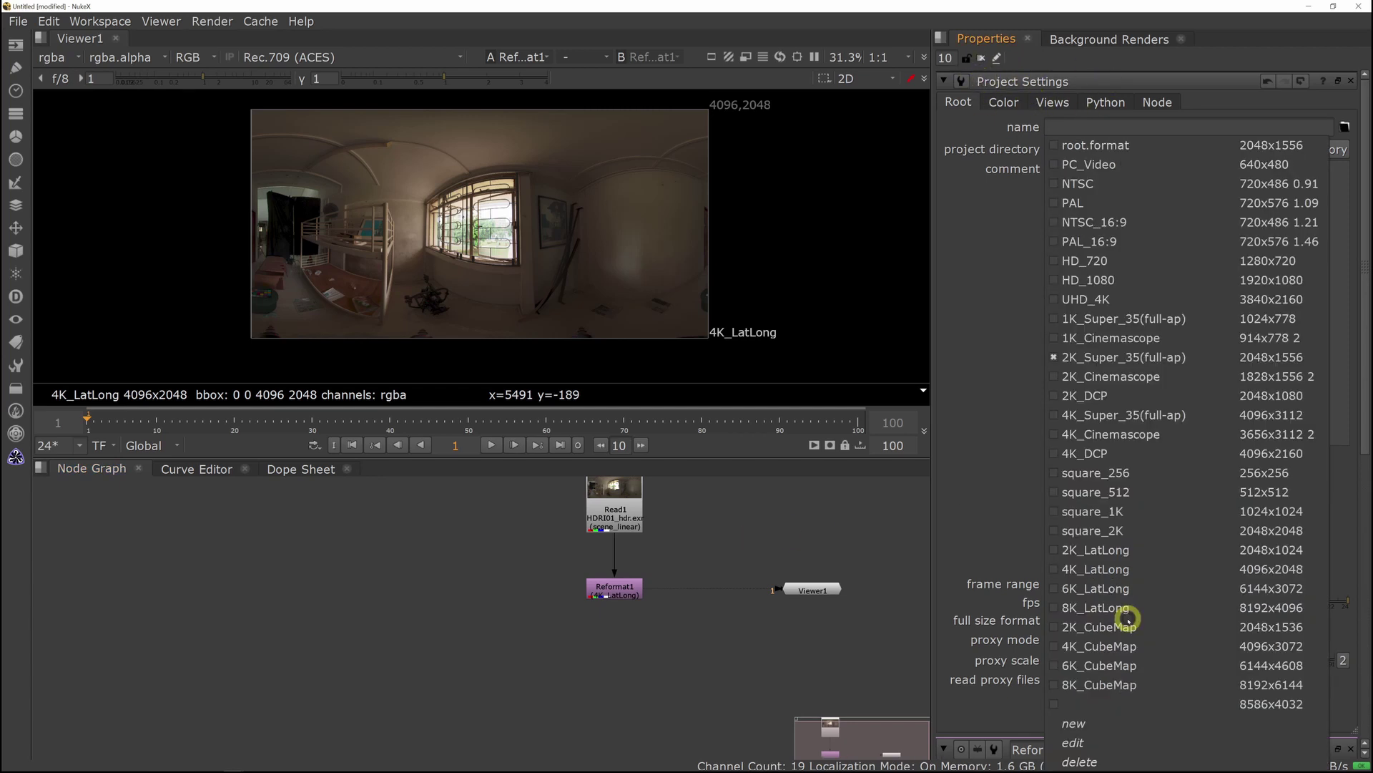
left_click(1103, 570)
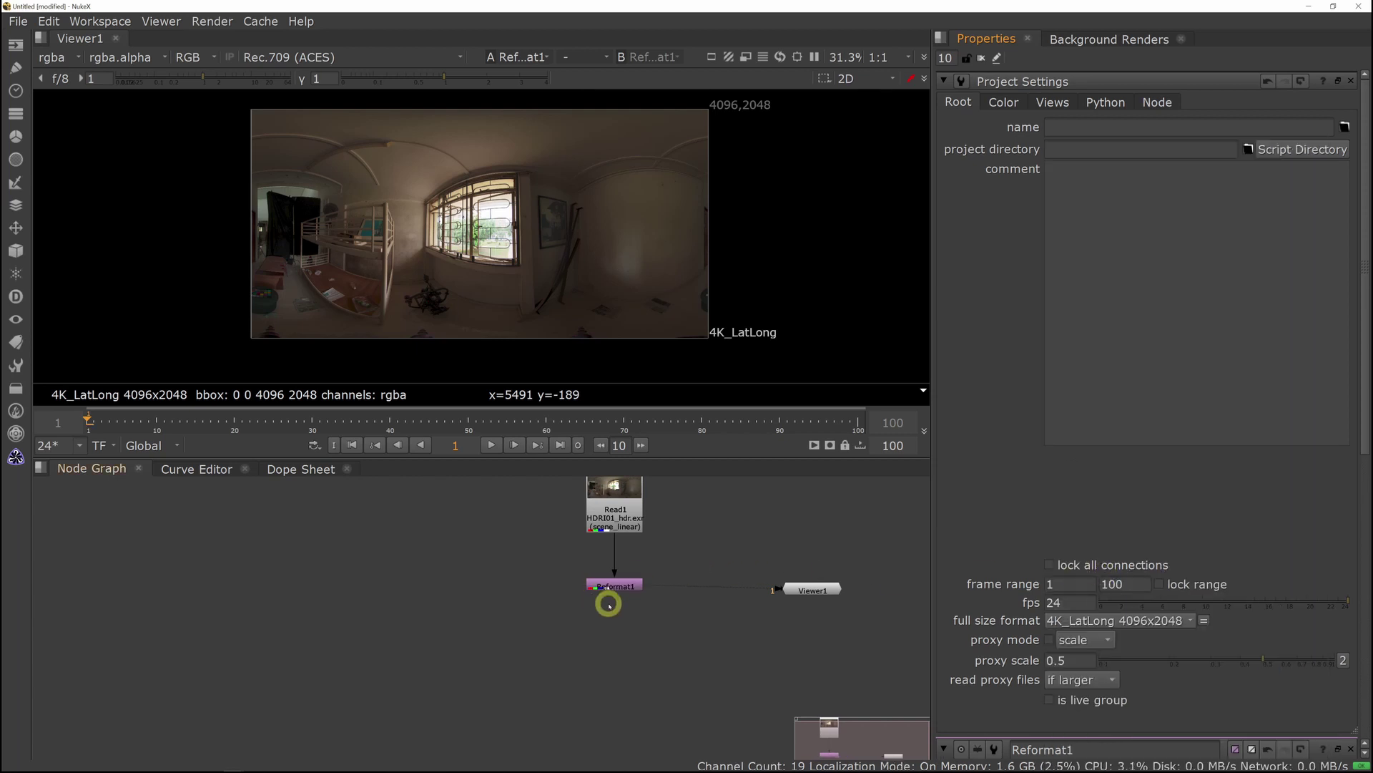
Insert an OCIO ColorSpace node between Read1 and Reformat1.
middle_click_drag(608, 606, 620, 623)
middle_click_drag(662, 548, 644, 575)
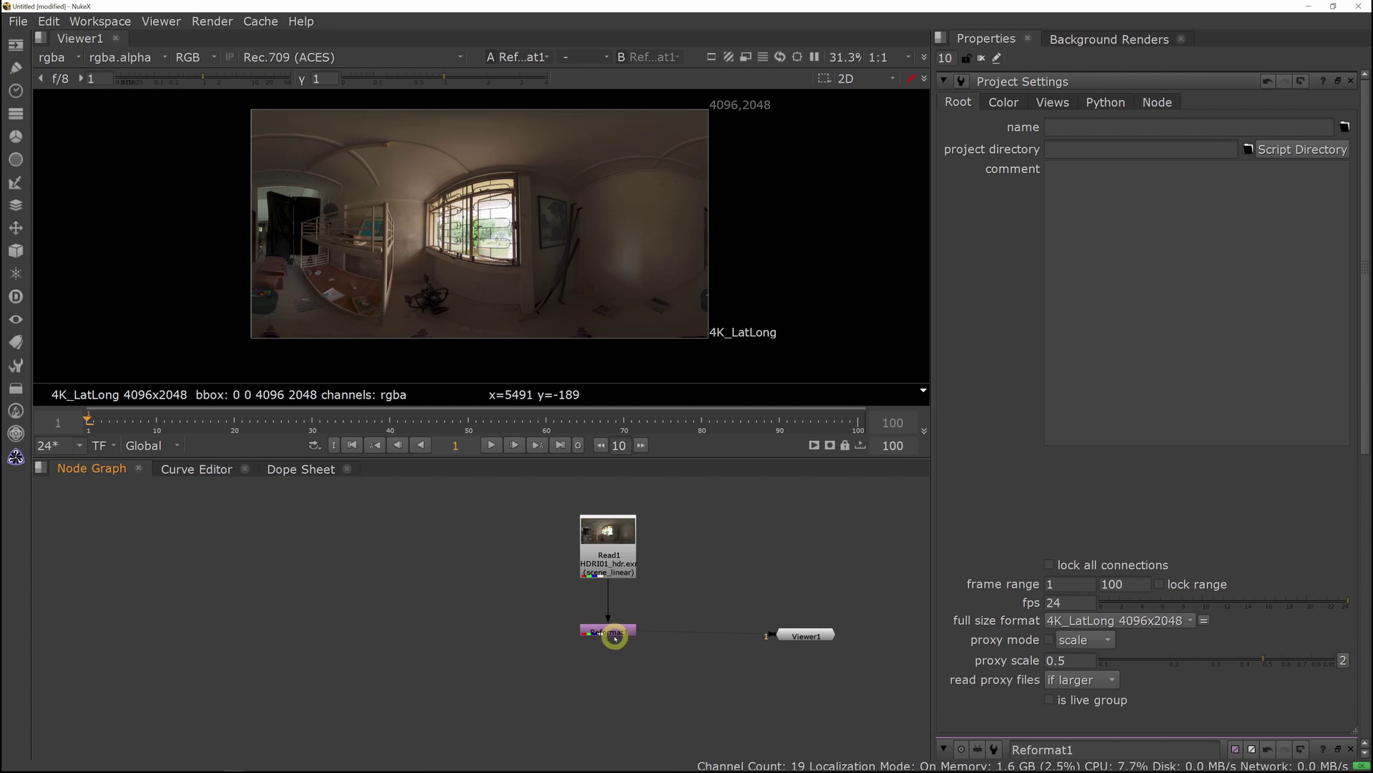
left_click(611, 547)
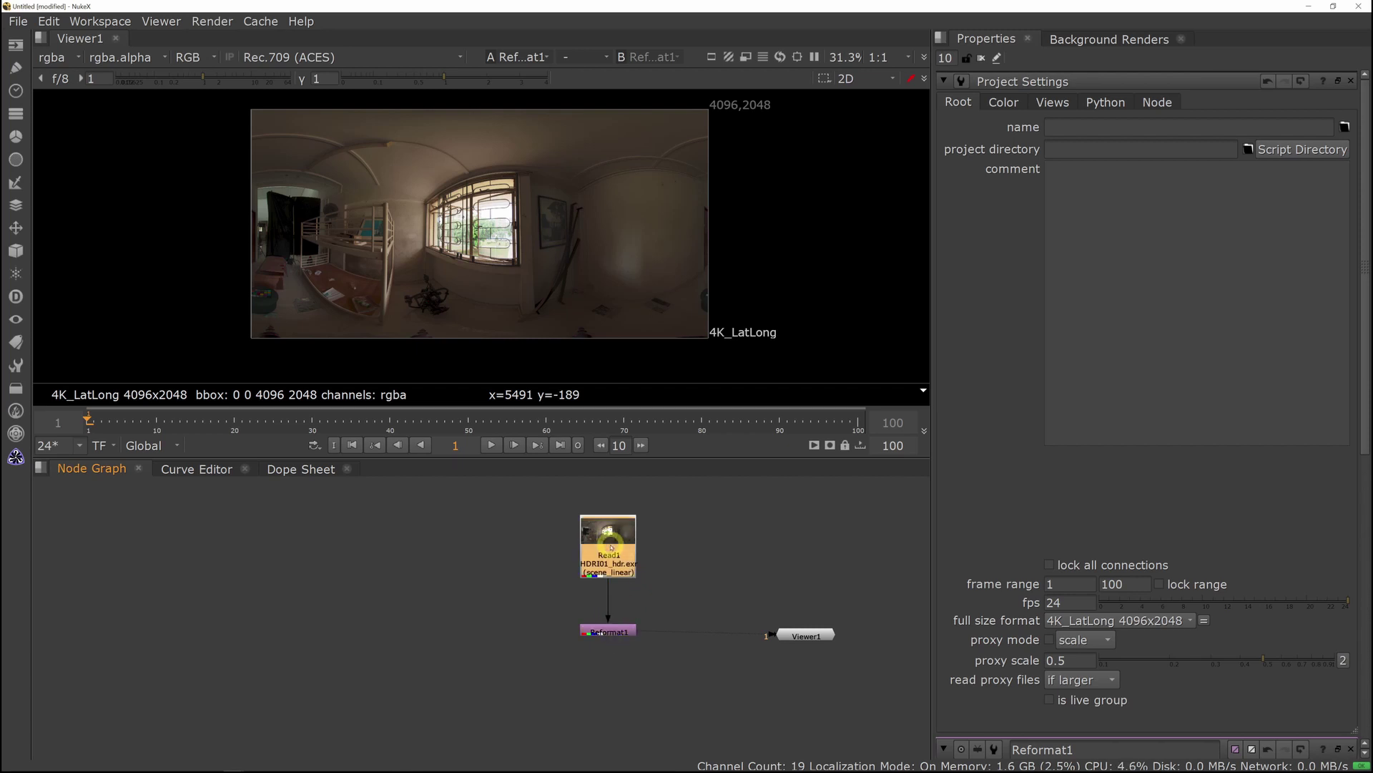
key("Tab")
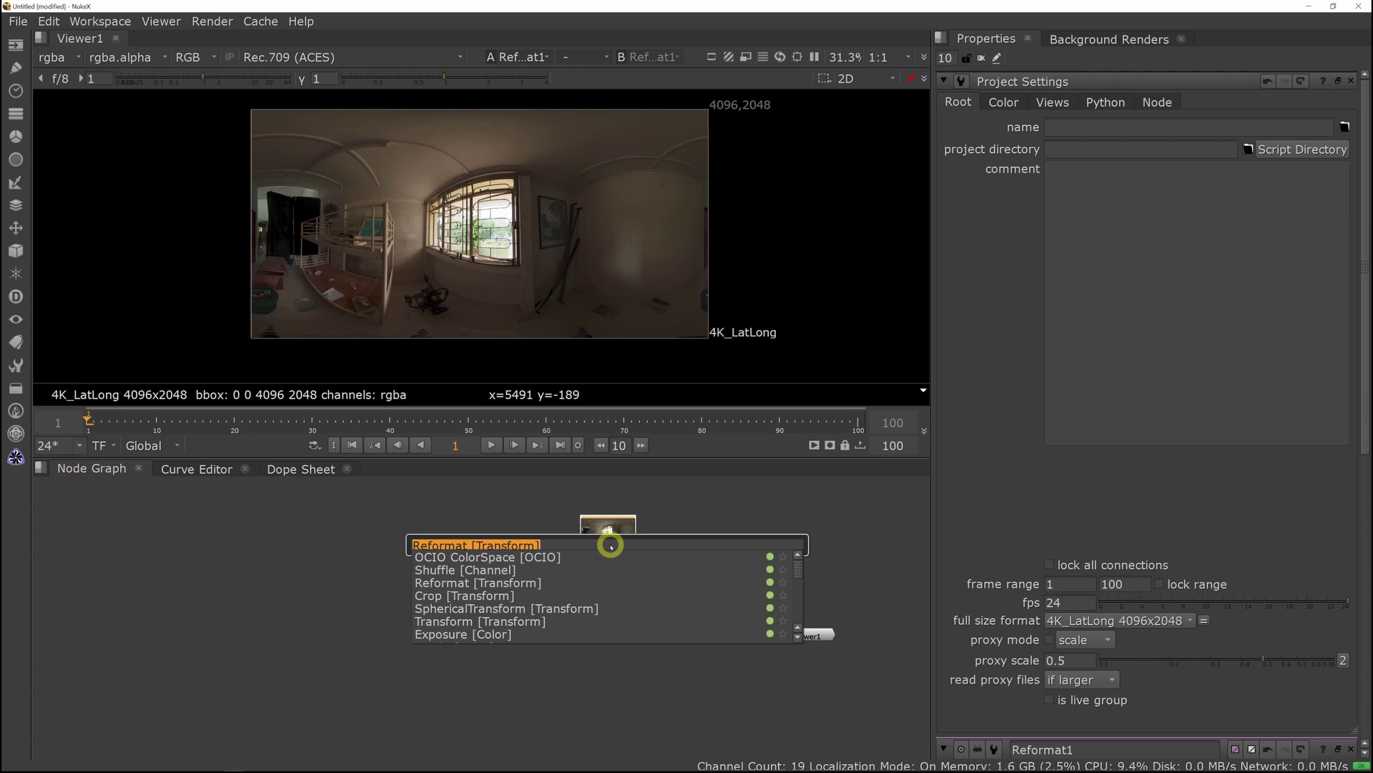
type("olorSpace [OCIO")
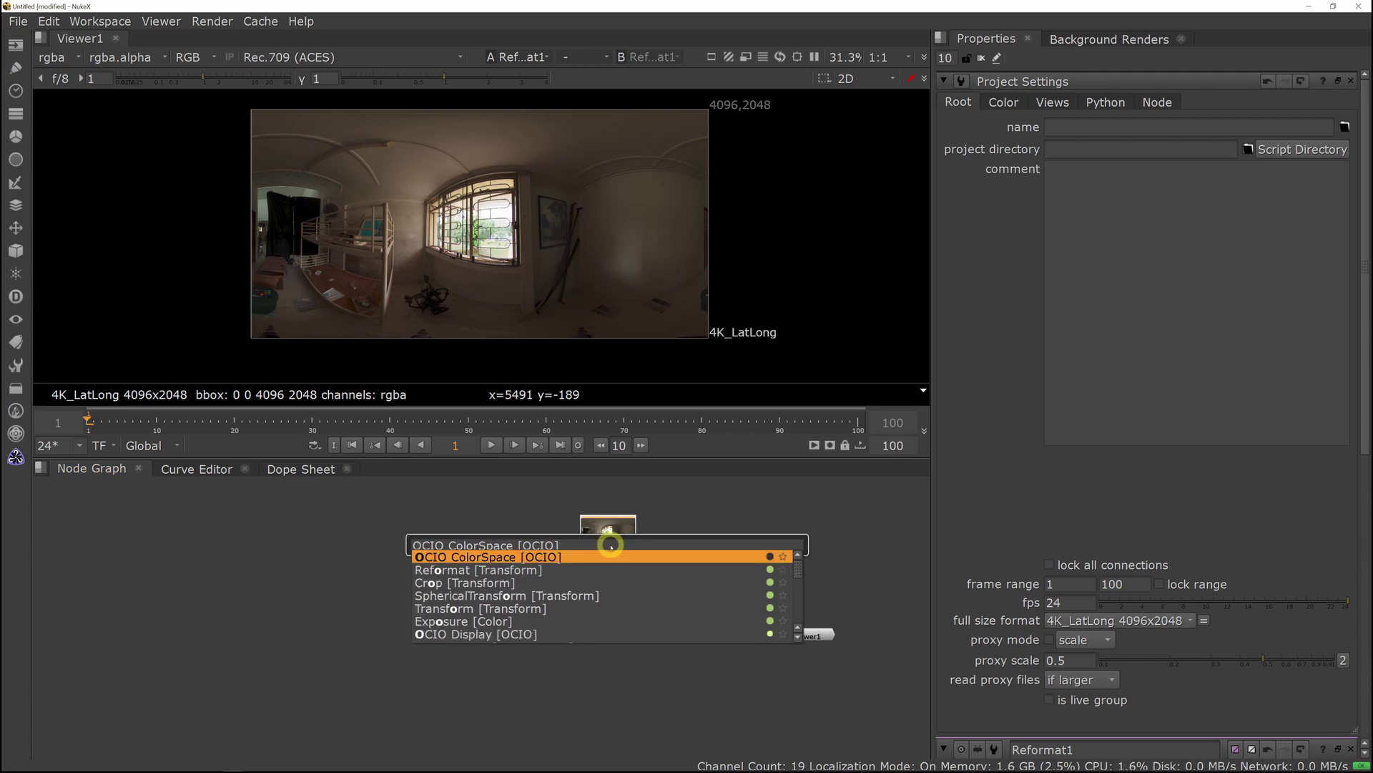
key("Return")
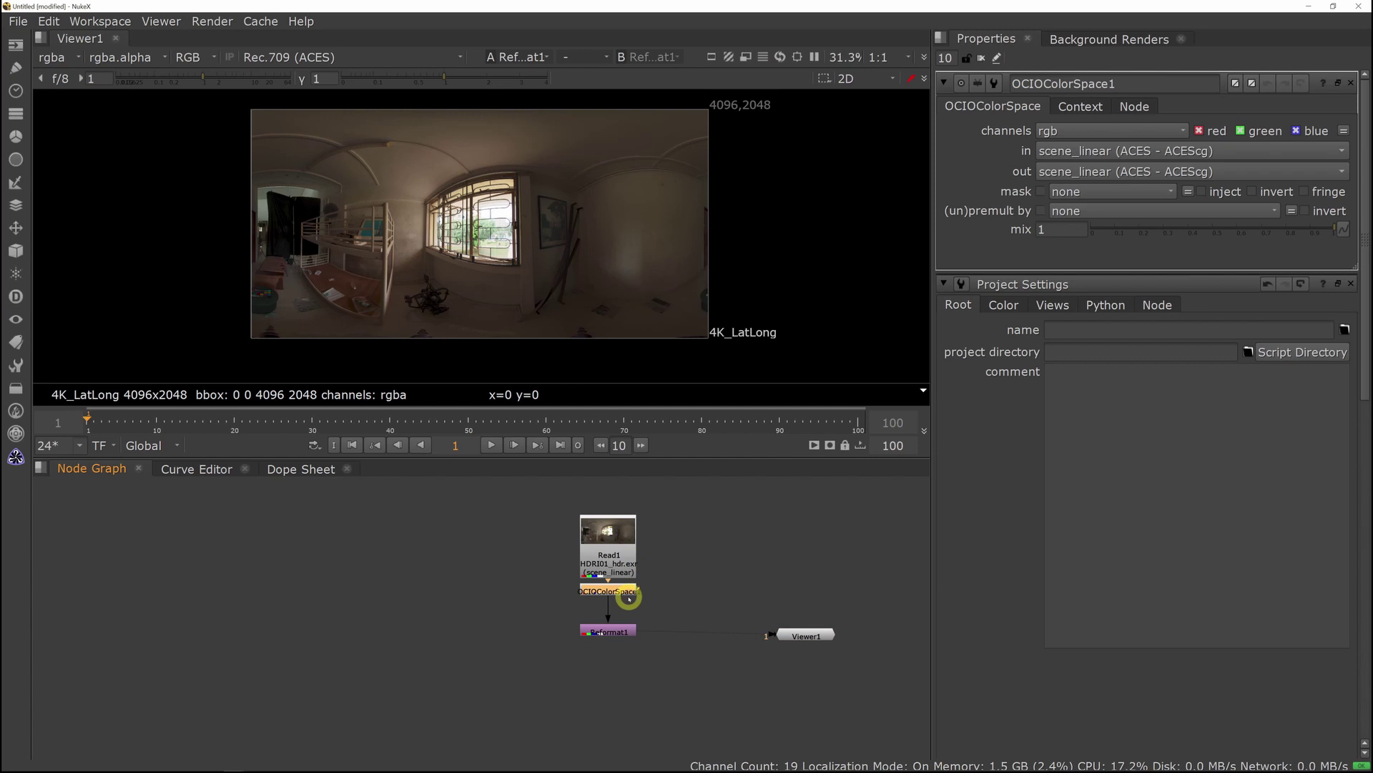
View the OCIOColorSpace node's output and set its input colorspace to Utility - Linear - sRGB.
key("1")
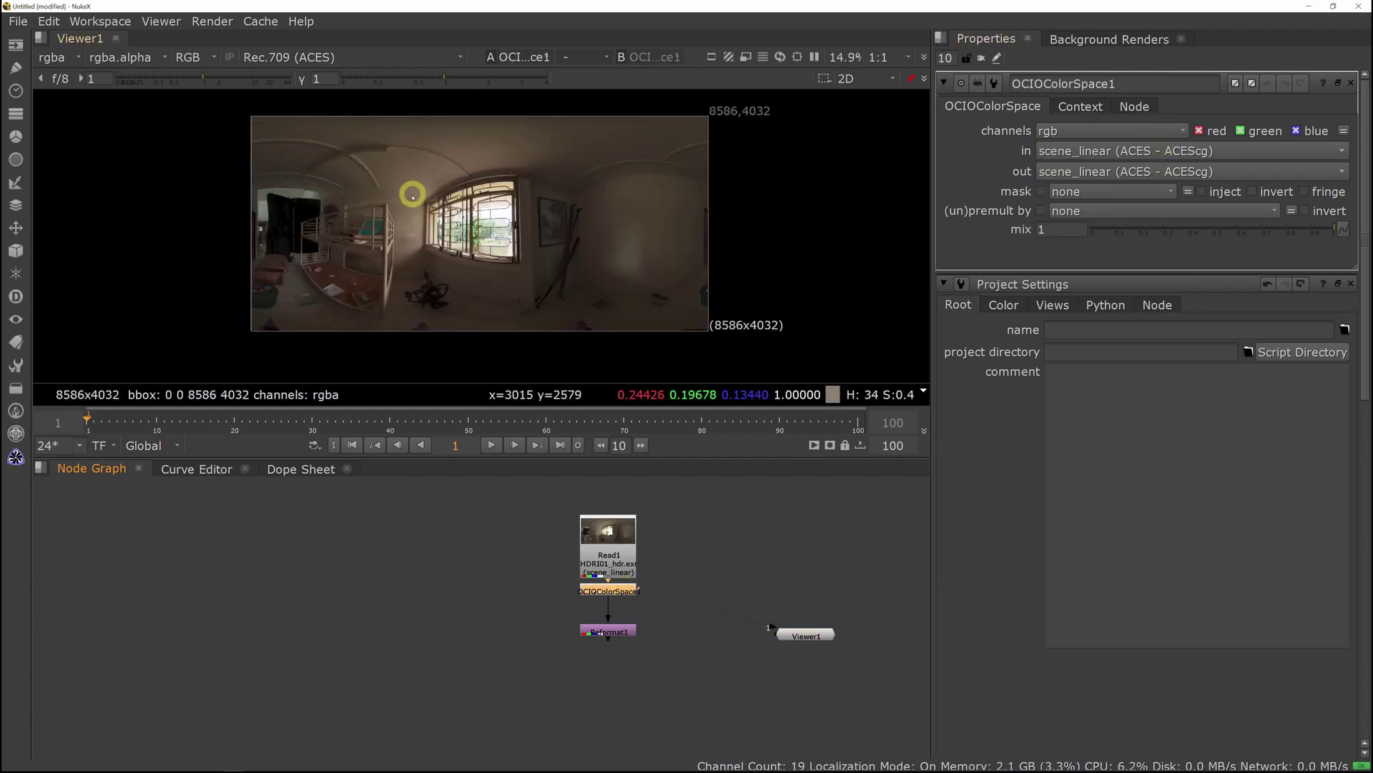
left_click(1141, 151)
mouse_move(1095, 382)
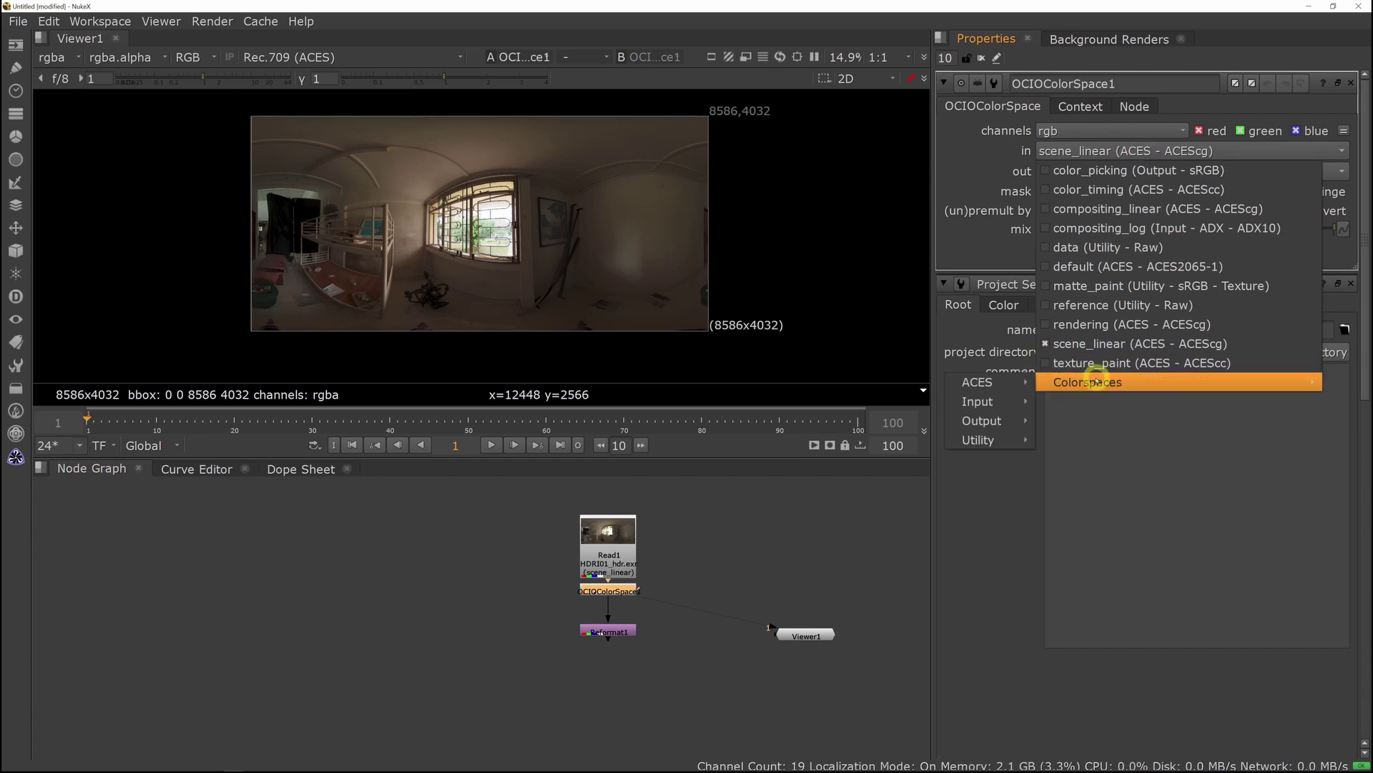
mouse_move(987, 439)
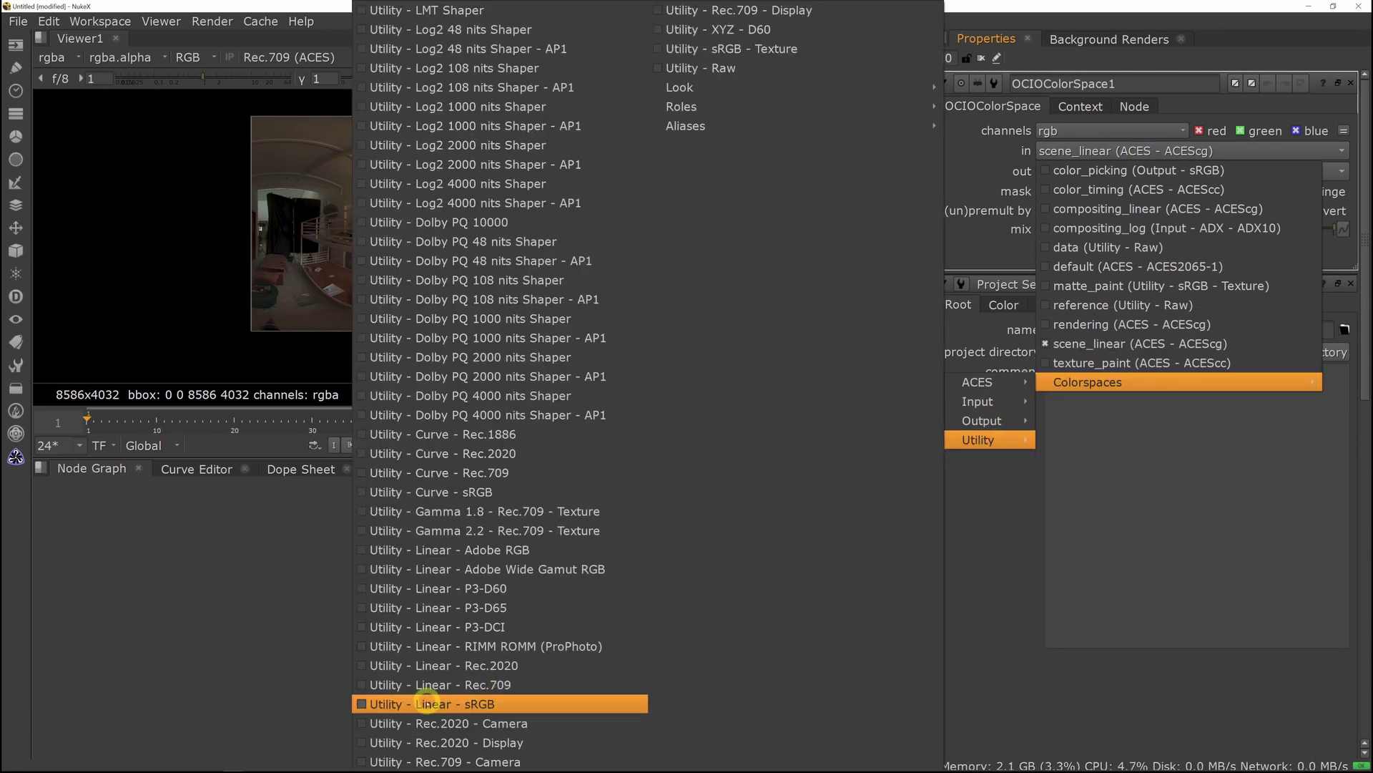
left_click(472, 707)
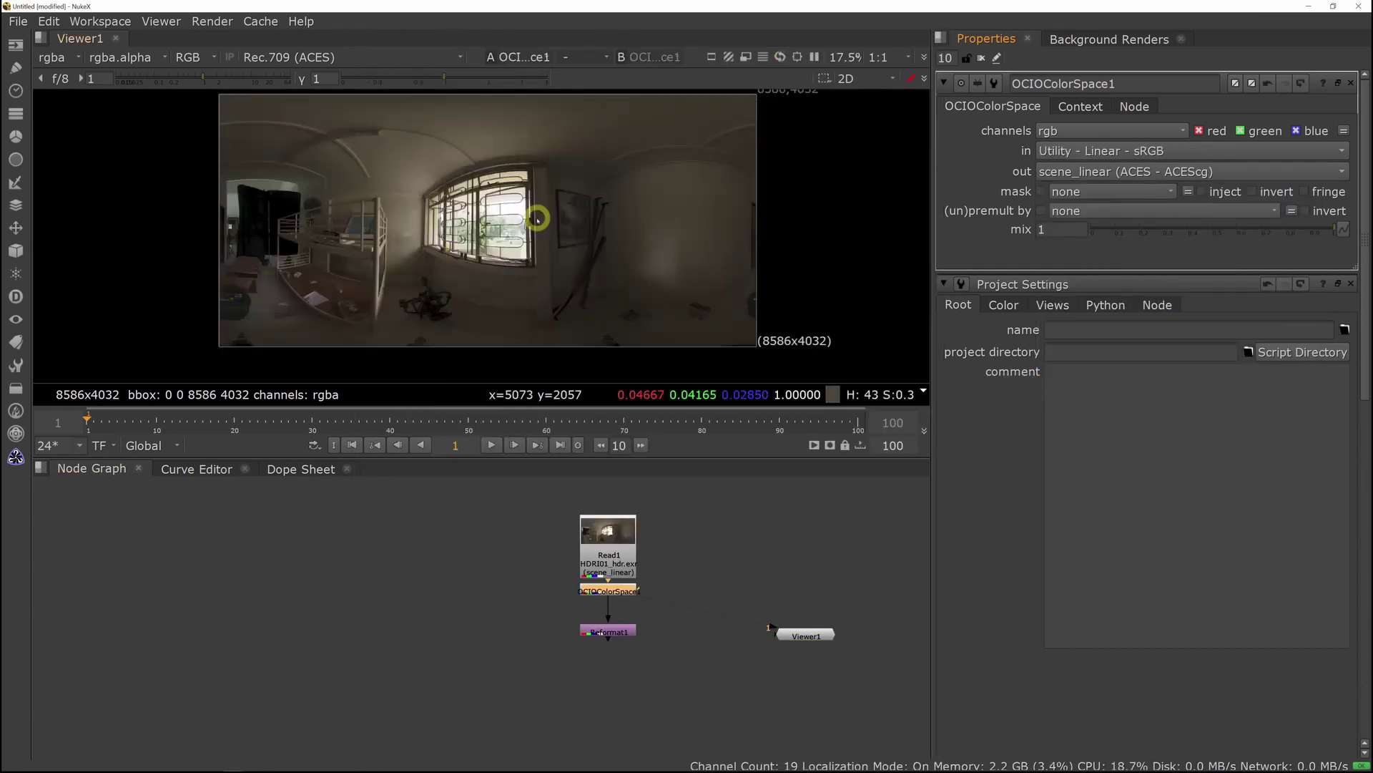
scroll(531, 222, "up", 1)
Show the output of Reformat1 in the viewer.
left_click(613, 632)
key("1")
left_click(180, 157)
Place Viewer1 to the left of Reformat1 and shift the whole node tree left in the node graph.
left_click(741, 609)
left_click_drag(810, 644, 502, 634)
left_click_drag(323, 498, 727, 686)
left_click_drag(604, 546, 247, 546)
left_click(506, 573)
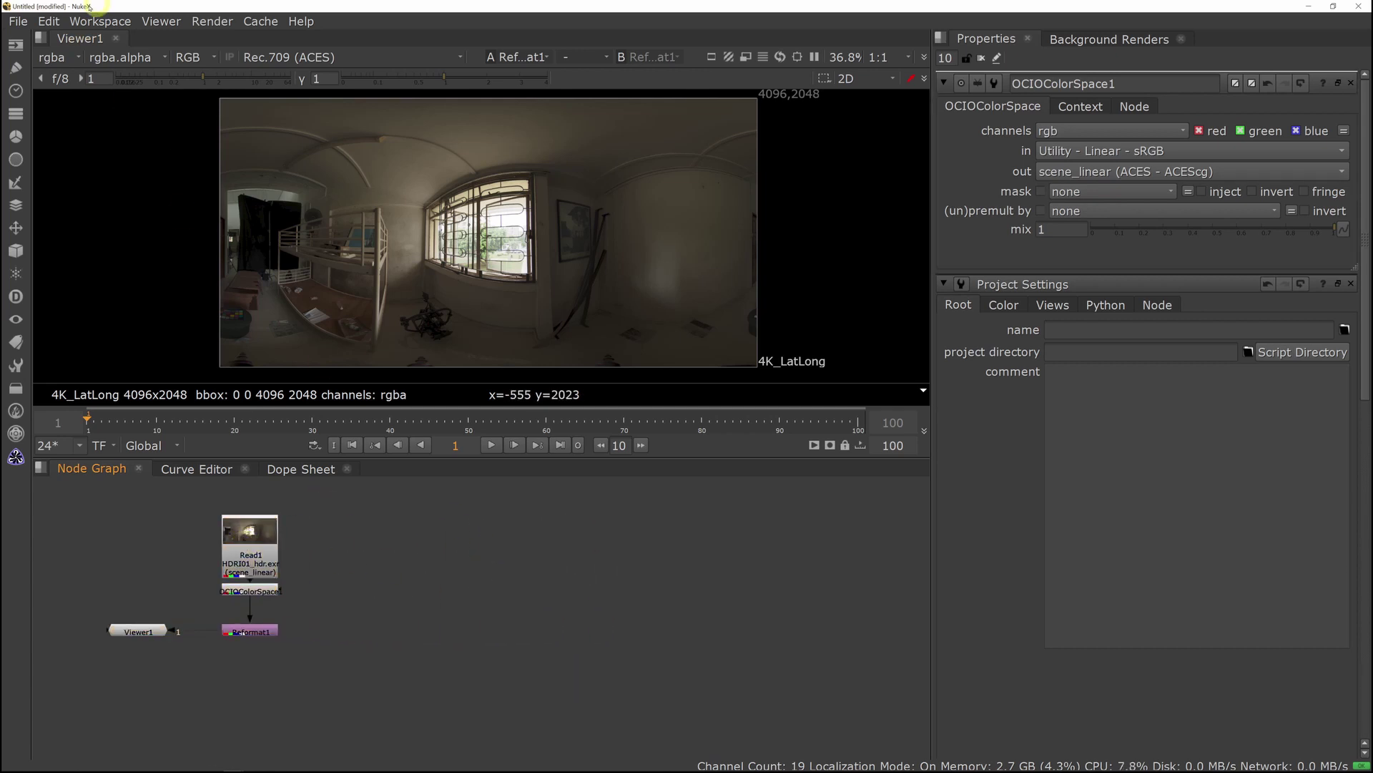
Start saving the comp under a new name and browse to the VFX project's onset/HDB/HDRI/01 folder.
left_click(19, 26)
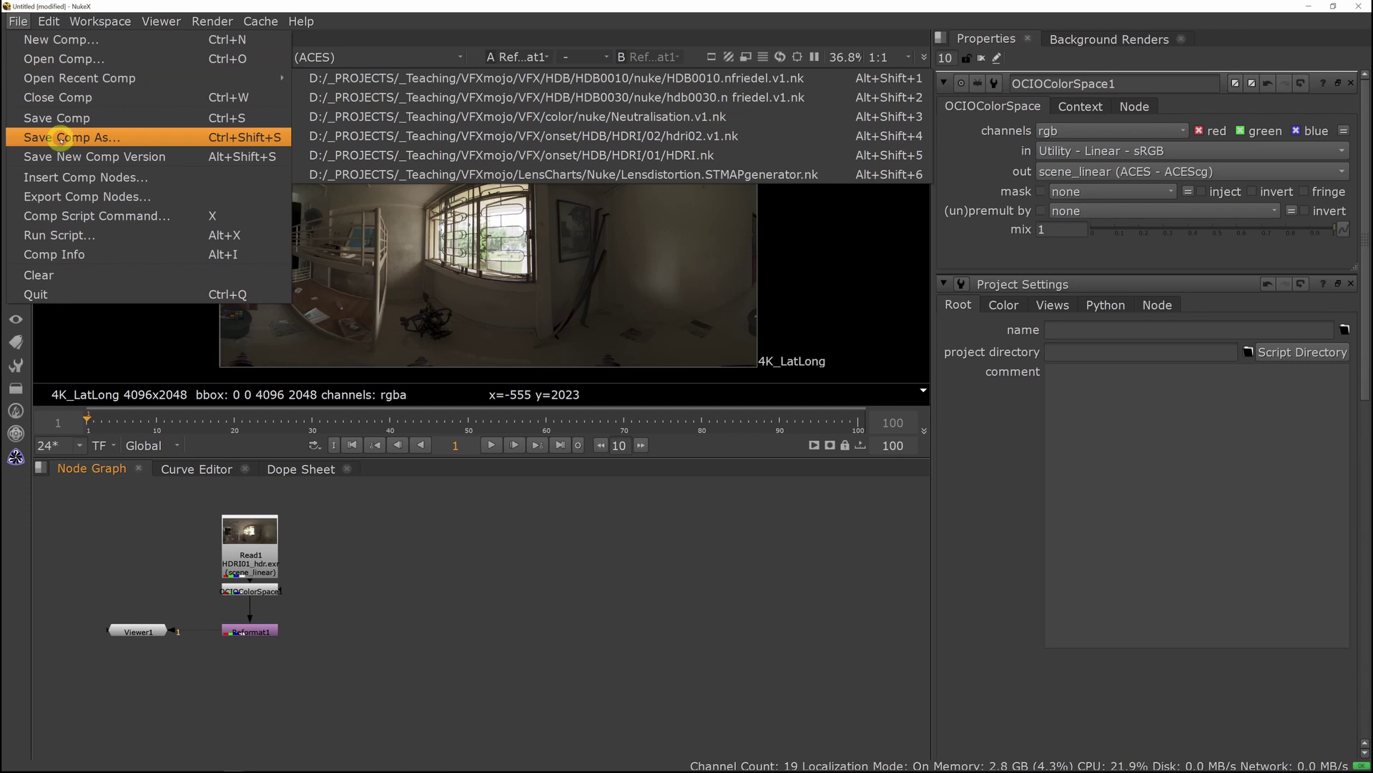
left_click(60, 136)
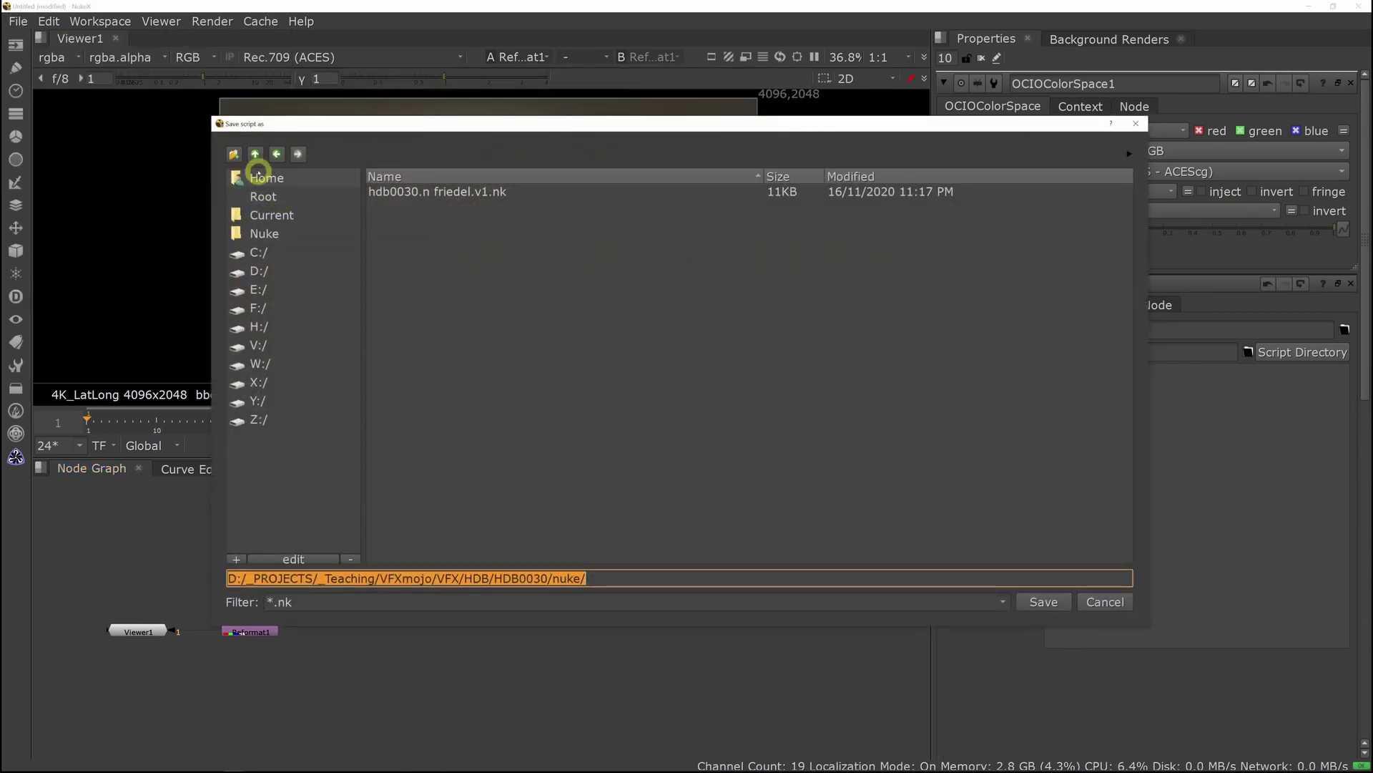
left_click(255, 156)
left_click(255, 155)
left_click(255, 155)
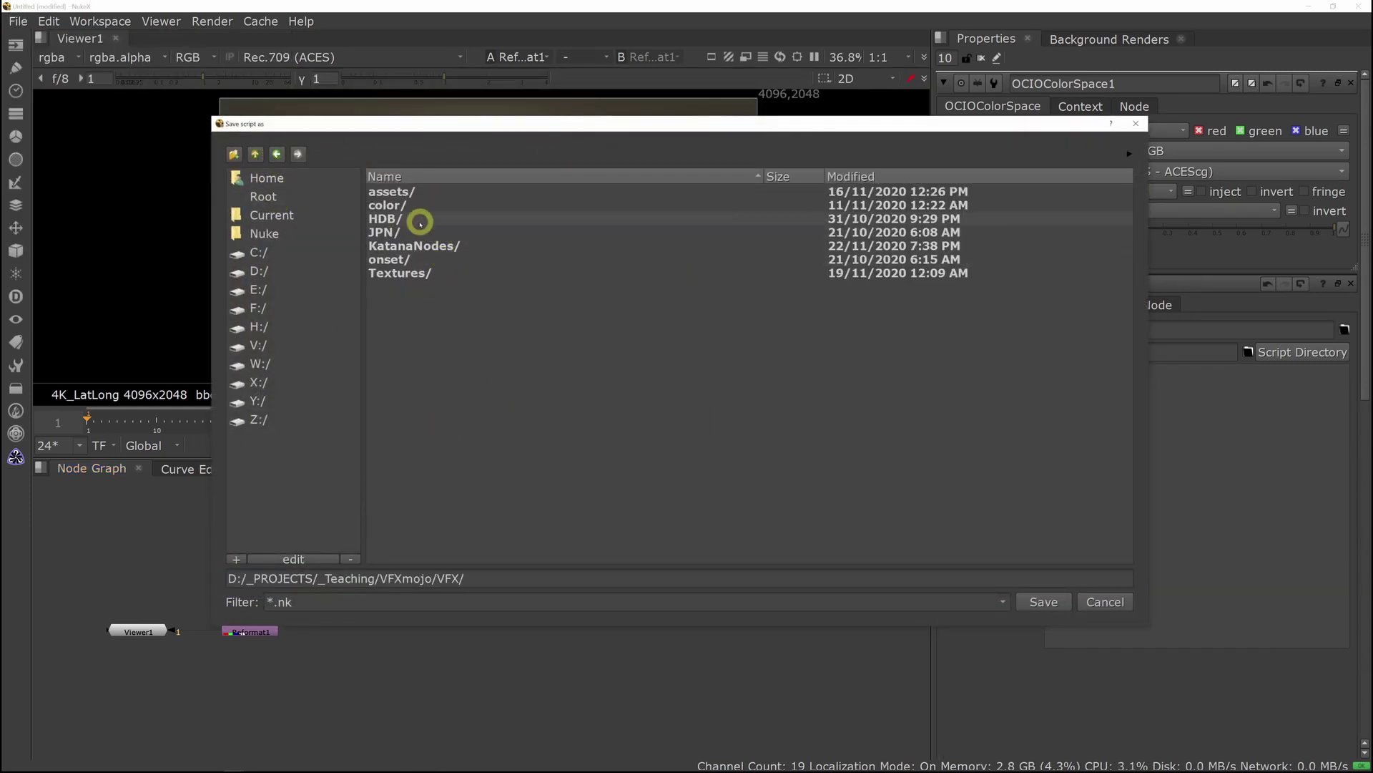
double_click(422, 261)
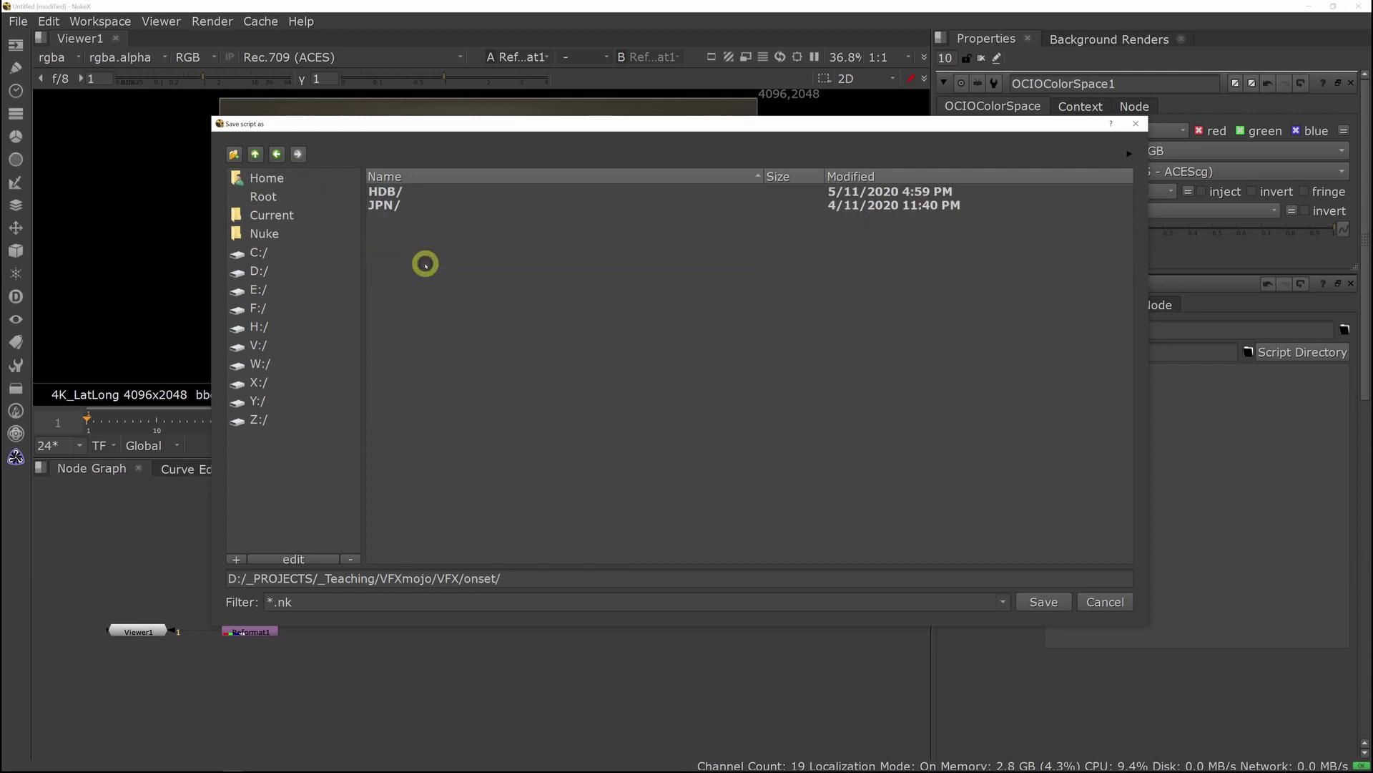
double_click(378, 191)
double_click(413, 192)
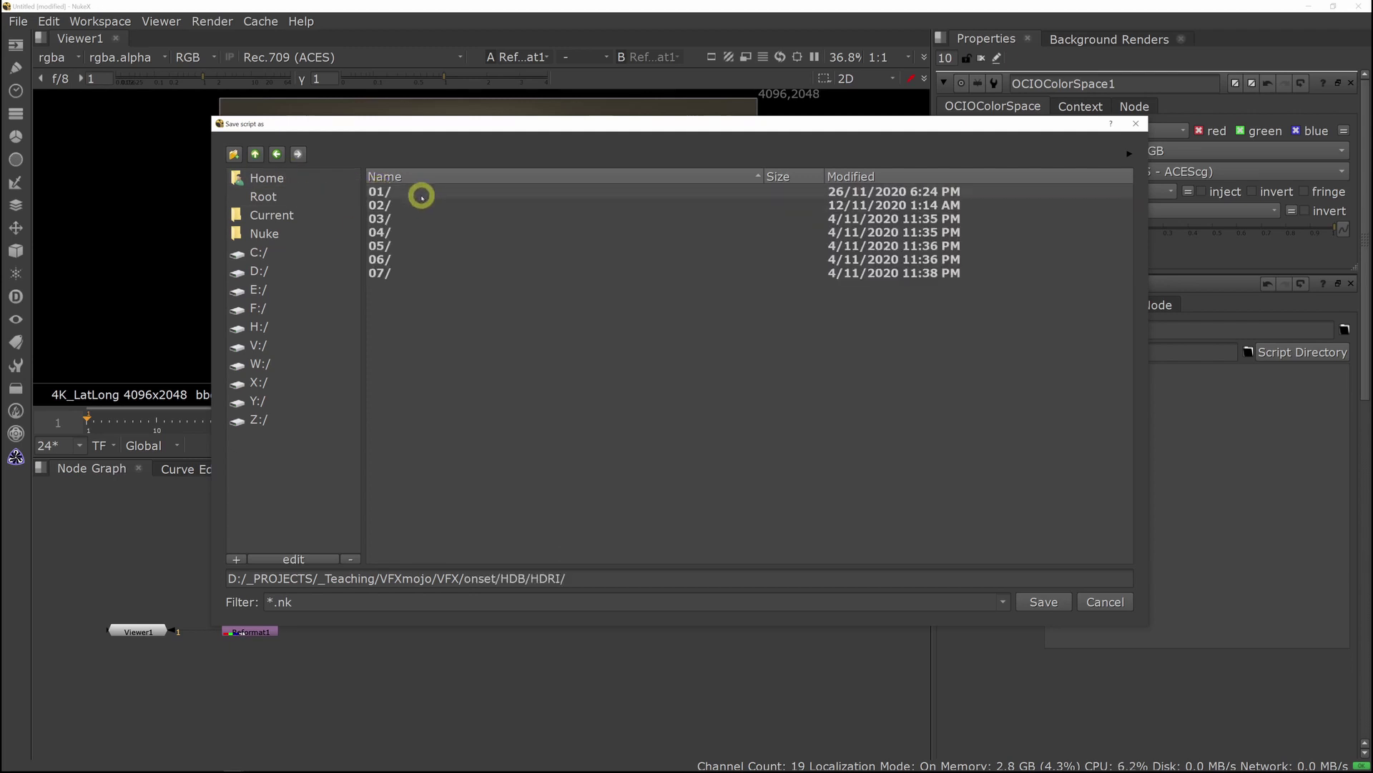
double_click(423, 198)
Save the script in this folder as HDRI.nk.
left_click(662, 578)
type("HDRI")
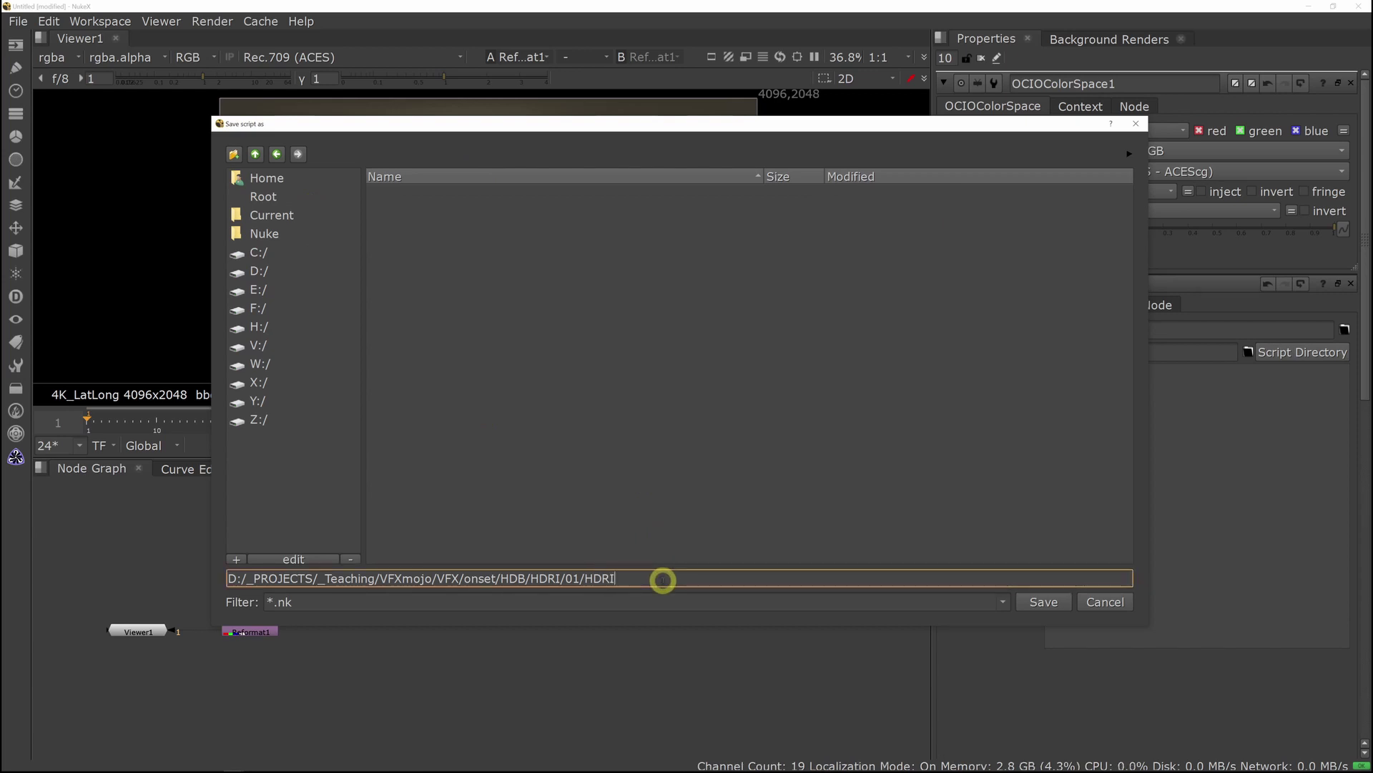
type(".nk")
key("Return")
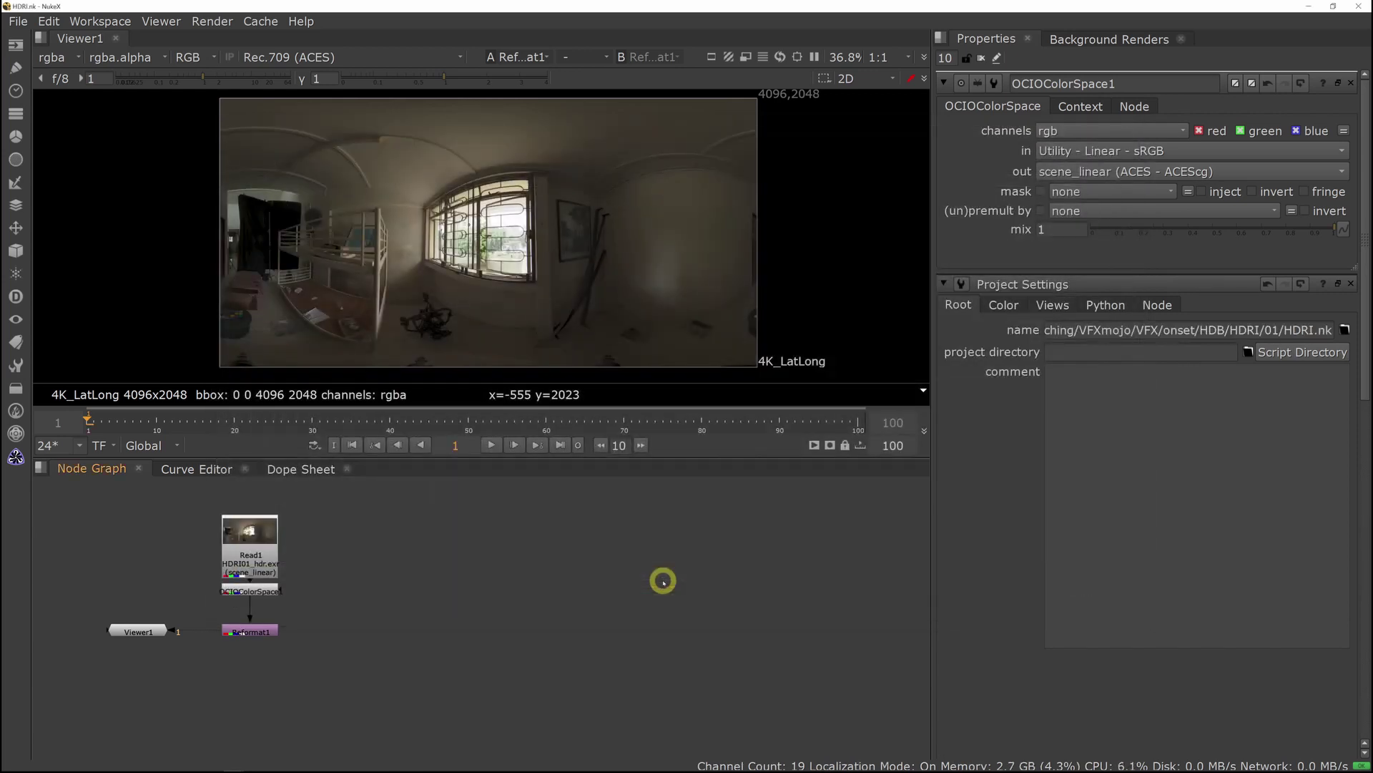
Start a new Read node and browse to the HDB/HDB0010/elem/ref folder of the VFX project.
middle_click_drag(442, 613, 454, 608)
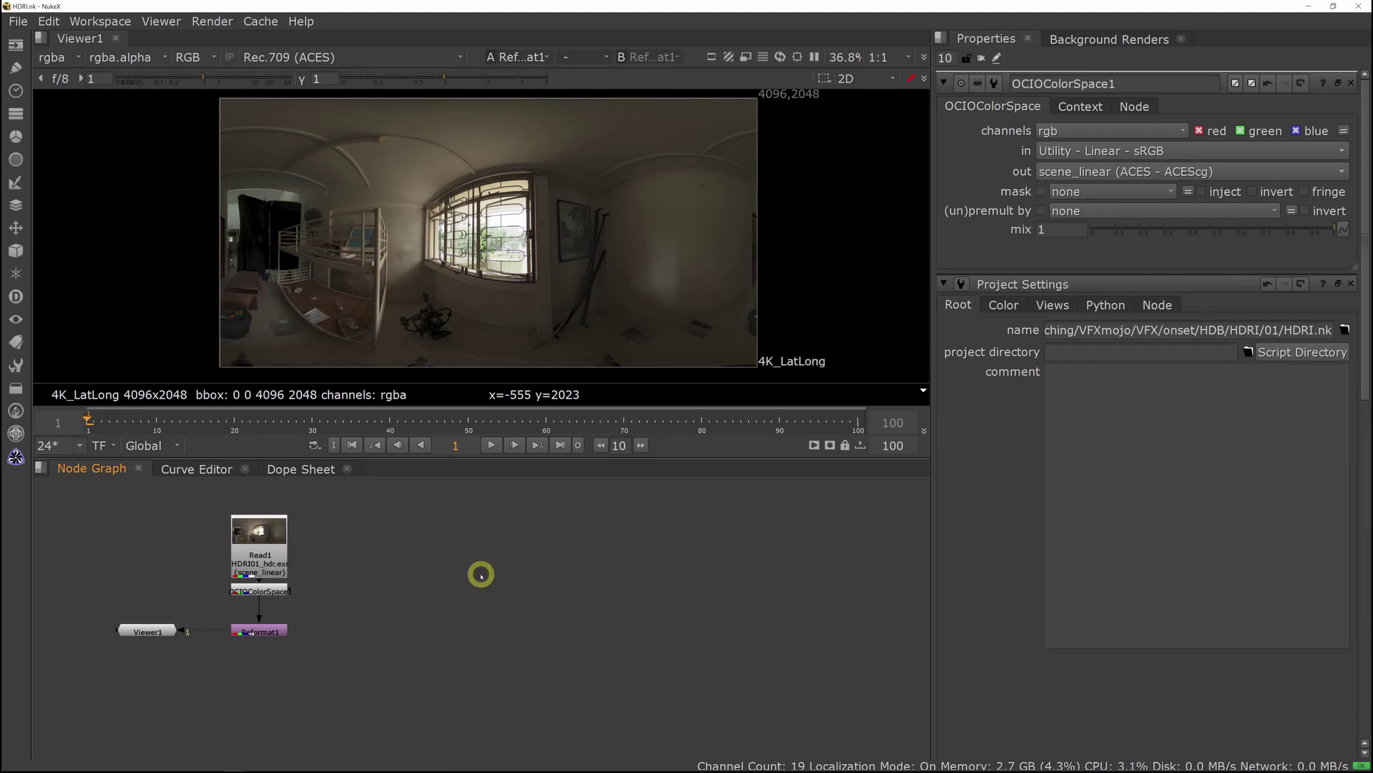
key("r")
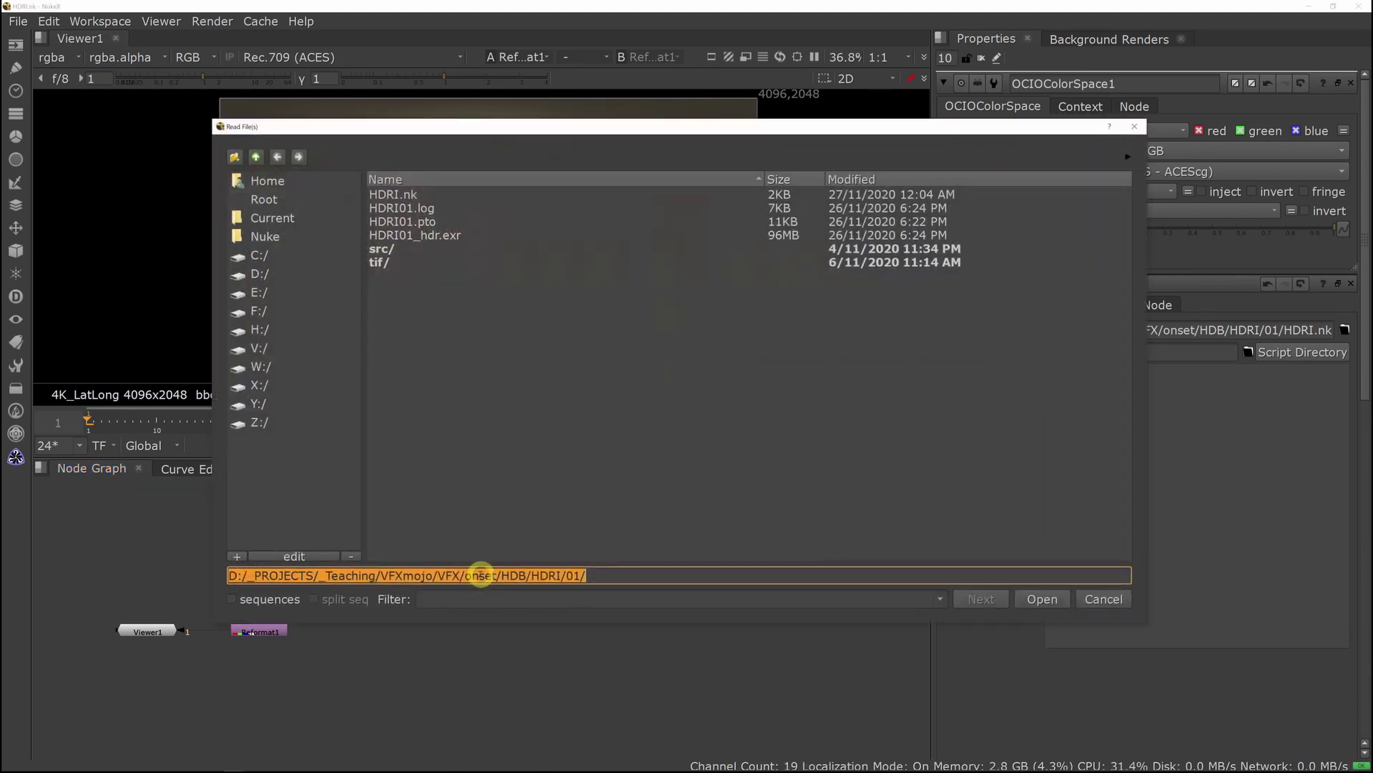
left_click(489, 365)
left_click(256, 156)
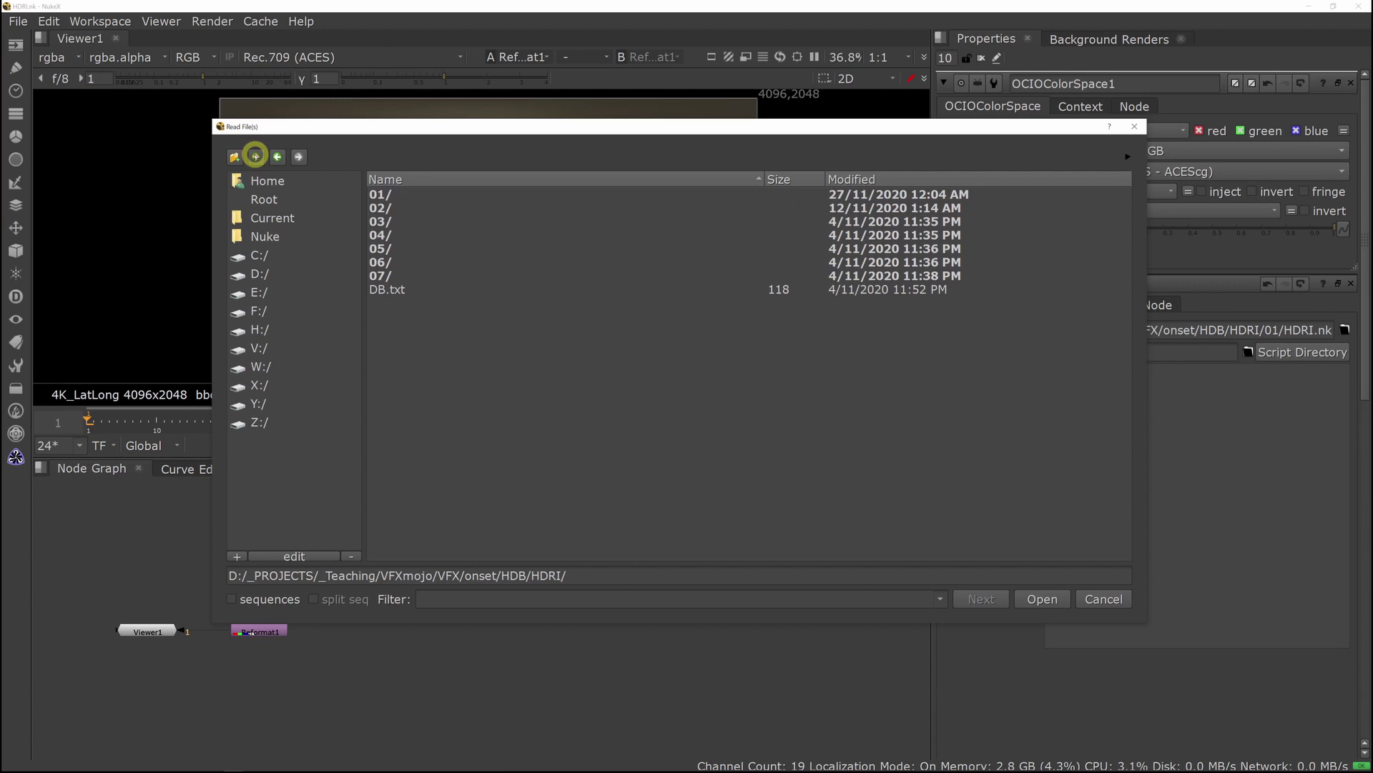
left_click(256, 156)
left_click(255, 155)
left_click(256, 156)
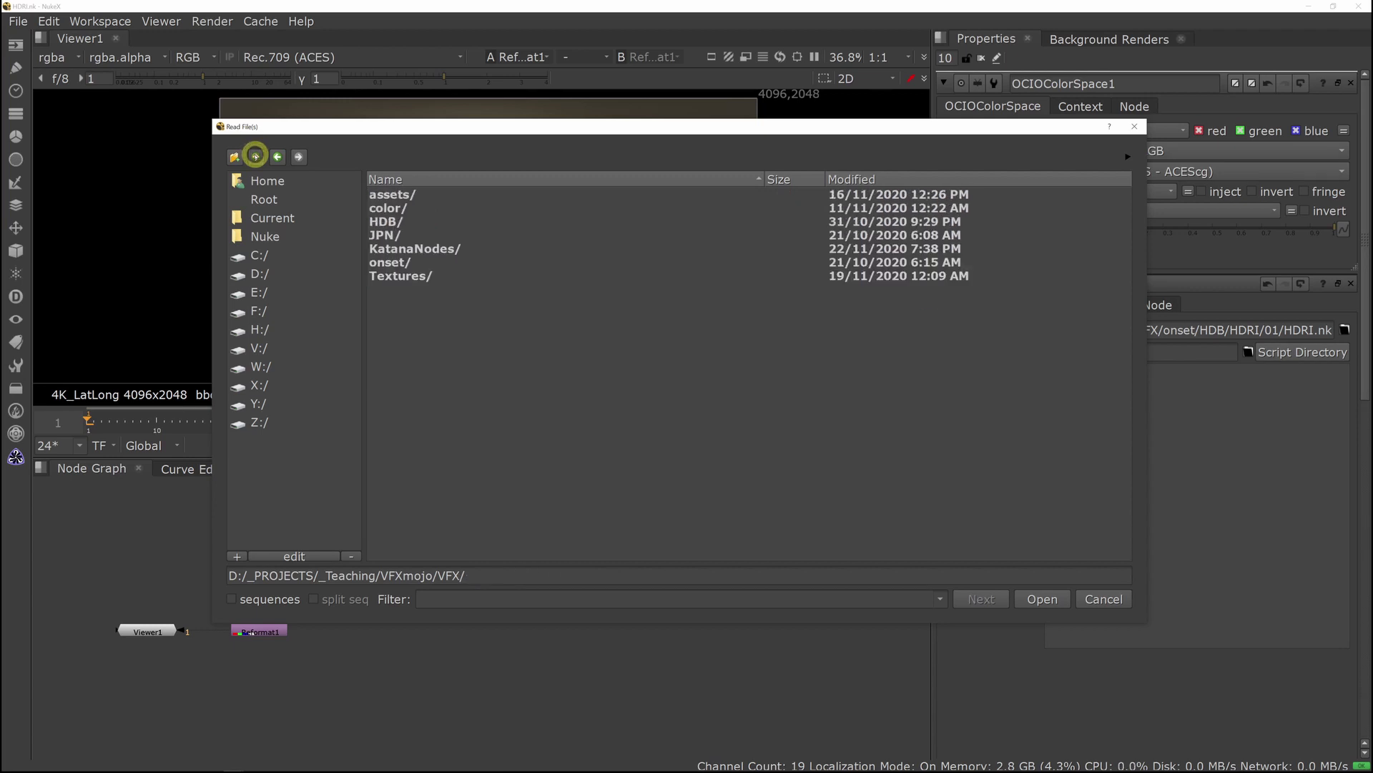
double_click(407, 222)
double_click(421, 208)
left_click(427, 179)
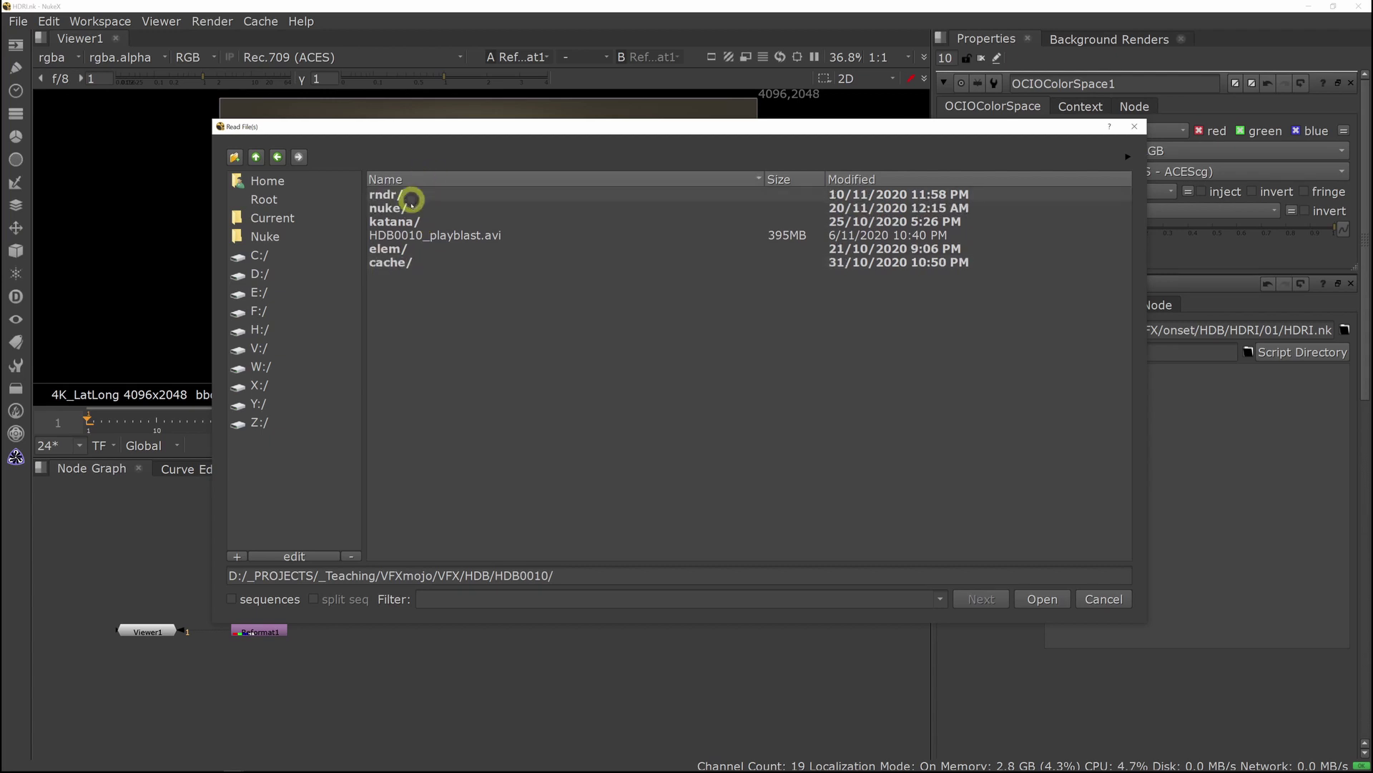
double_click(394, 248)
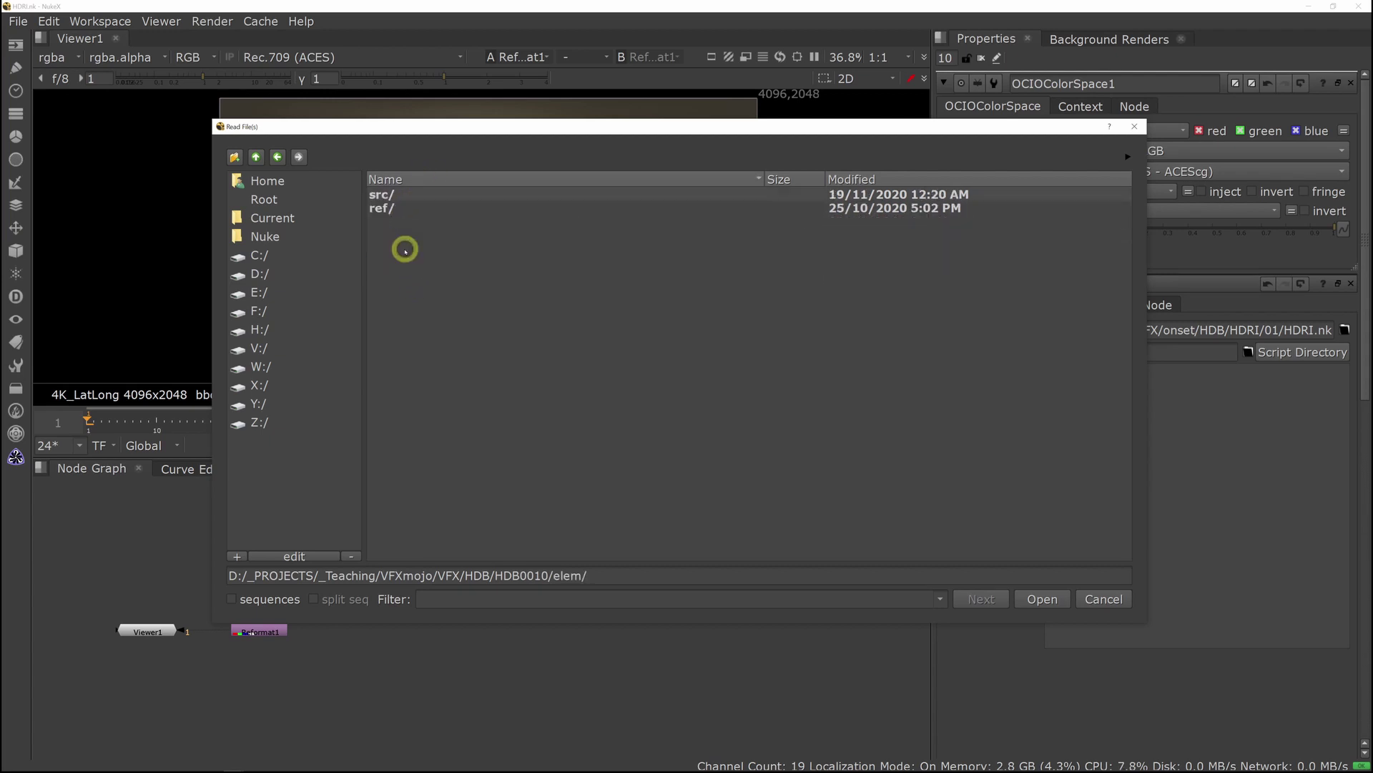
double_click(398, 208)
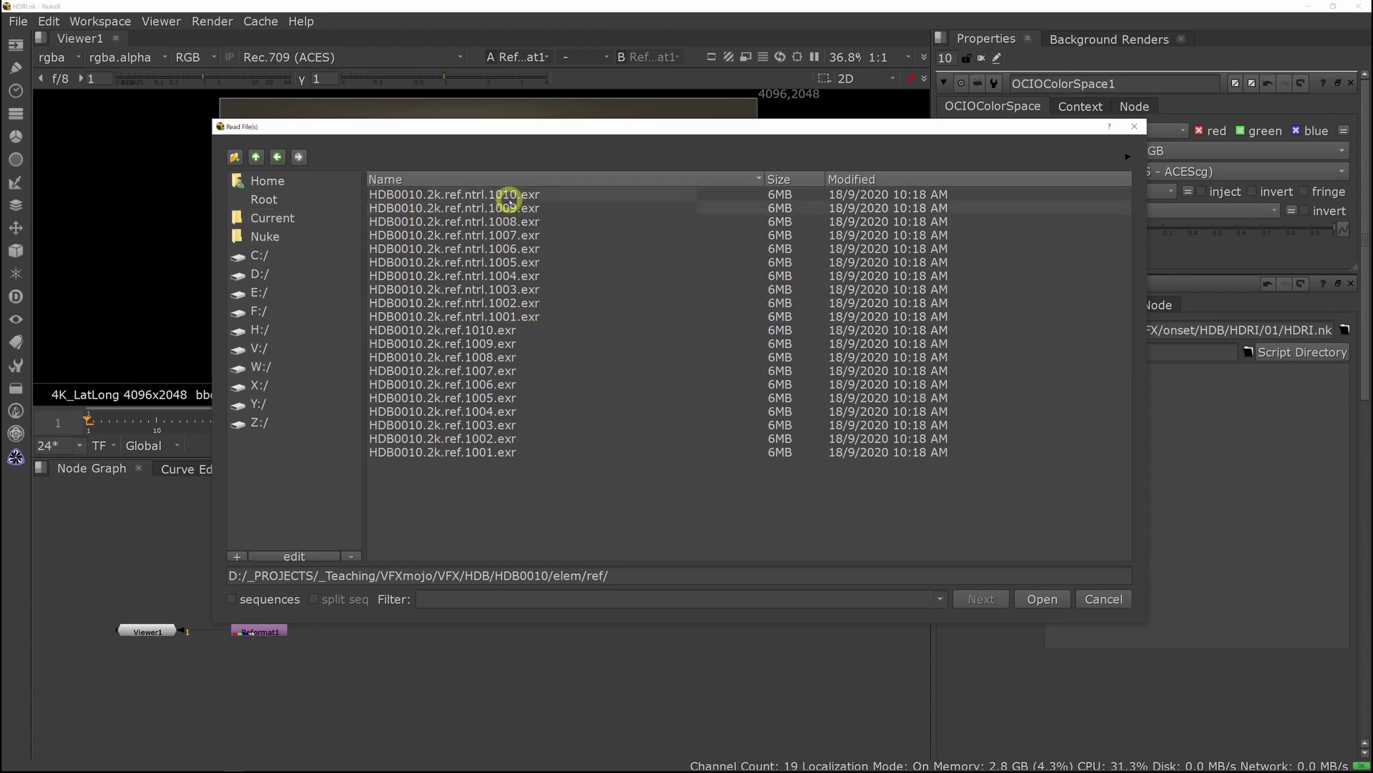
Load HDB0010.2k.ref.ntrl.1001.exr, place its Read node beside Read1 and show it in the viewer.
left_click(495, 316)
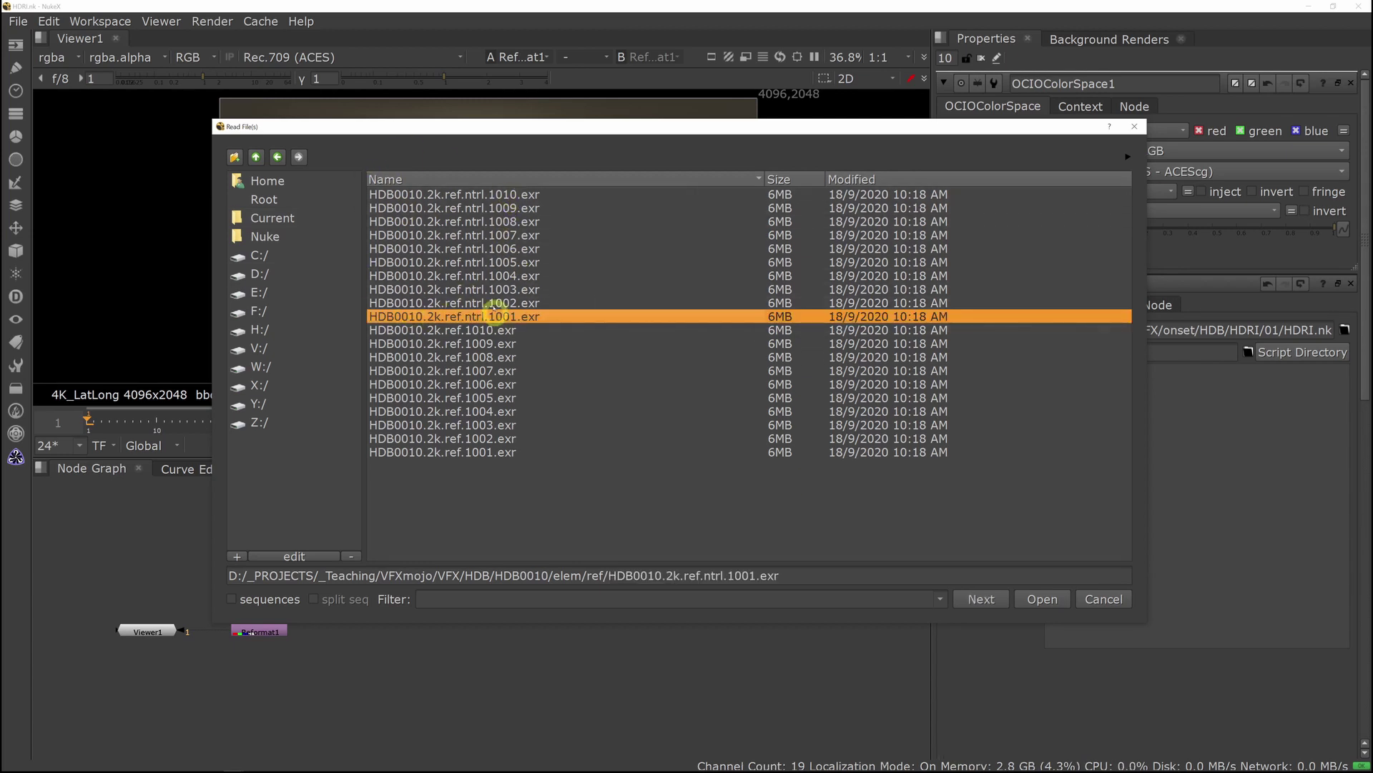
left_click(1042, 598)
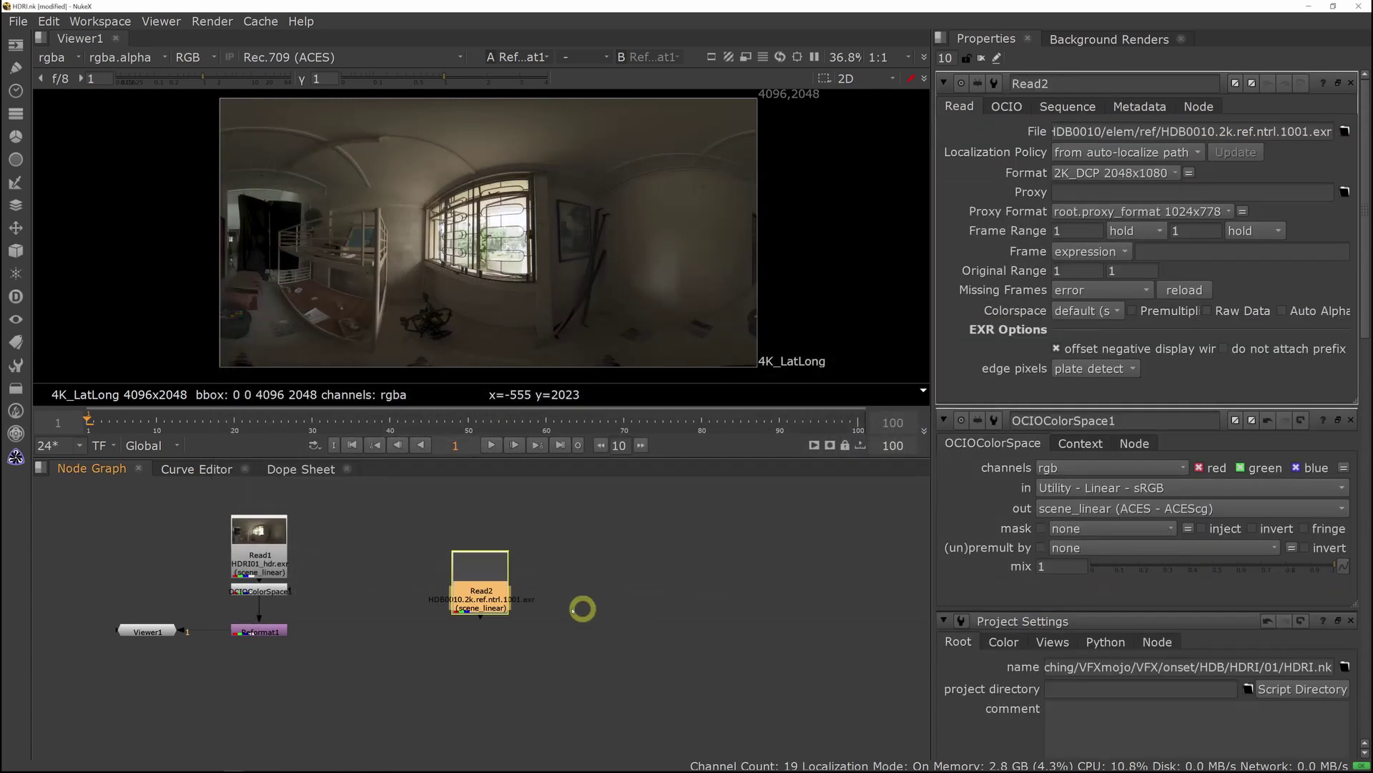
left_click(409, 559)
left_click_drag(409, 560, 405, 549)
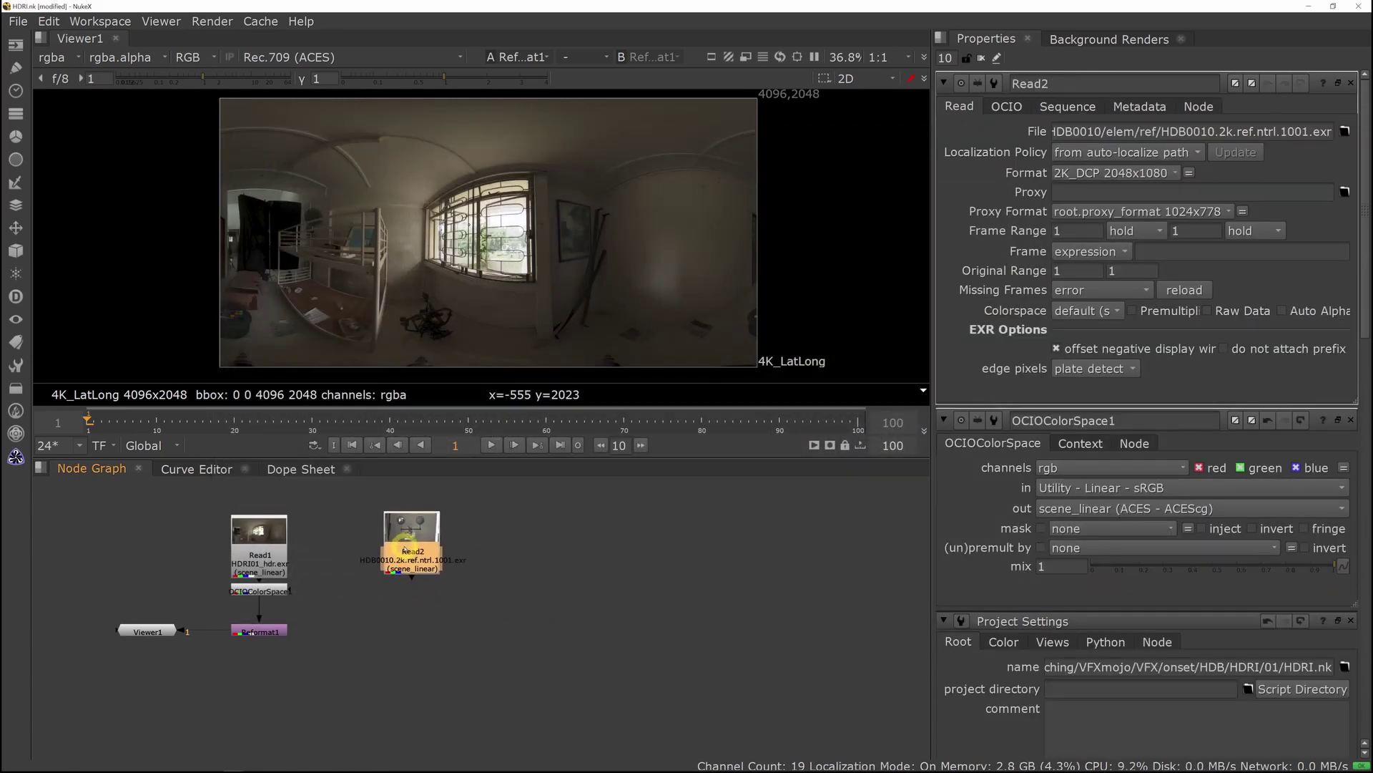
key("1")
middle_click_drag(504, 540, 515, 543)
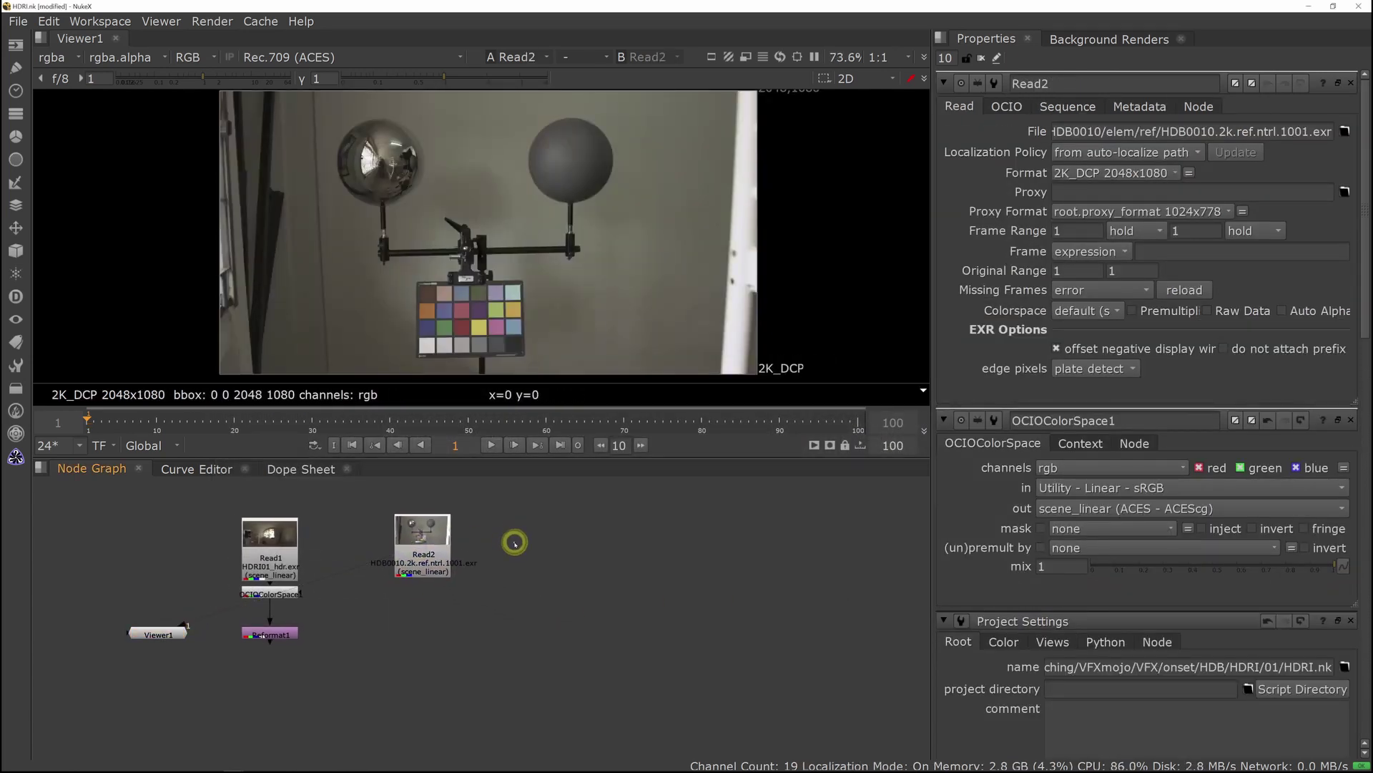
Load the neutral plate HDB0010.2k.src.ntrl.####.exr 1001-1125 from elem/src as a sequence and show it in the viewer.
key("r")
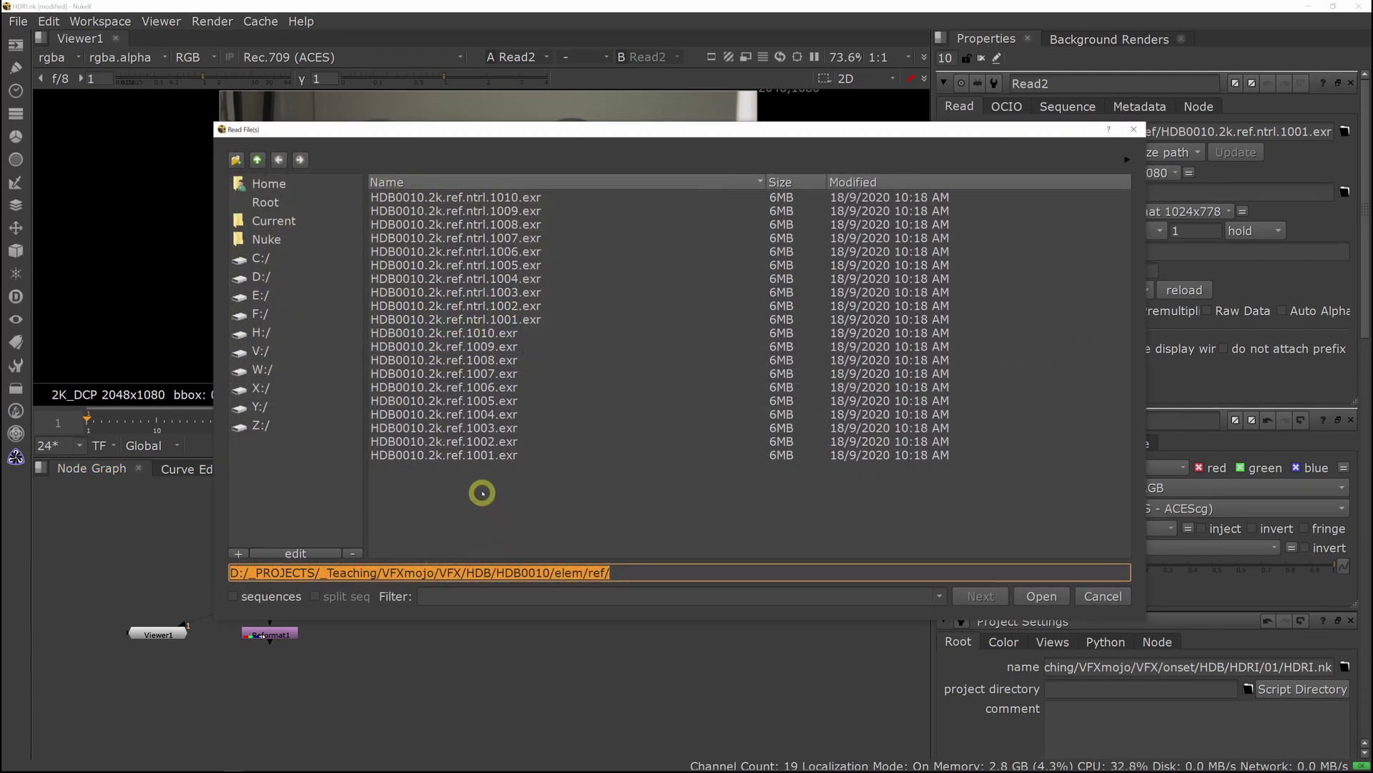
left_click(258, 159)
double_click(385, 199)
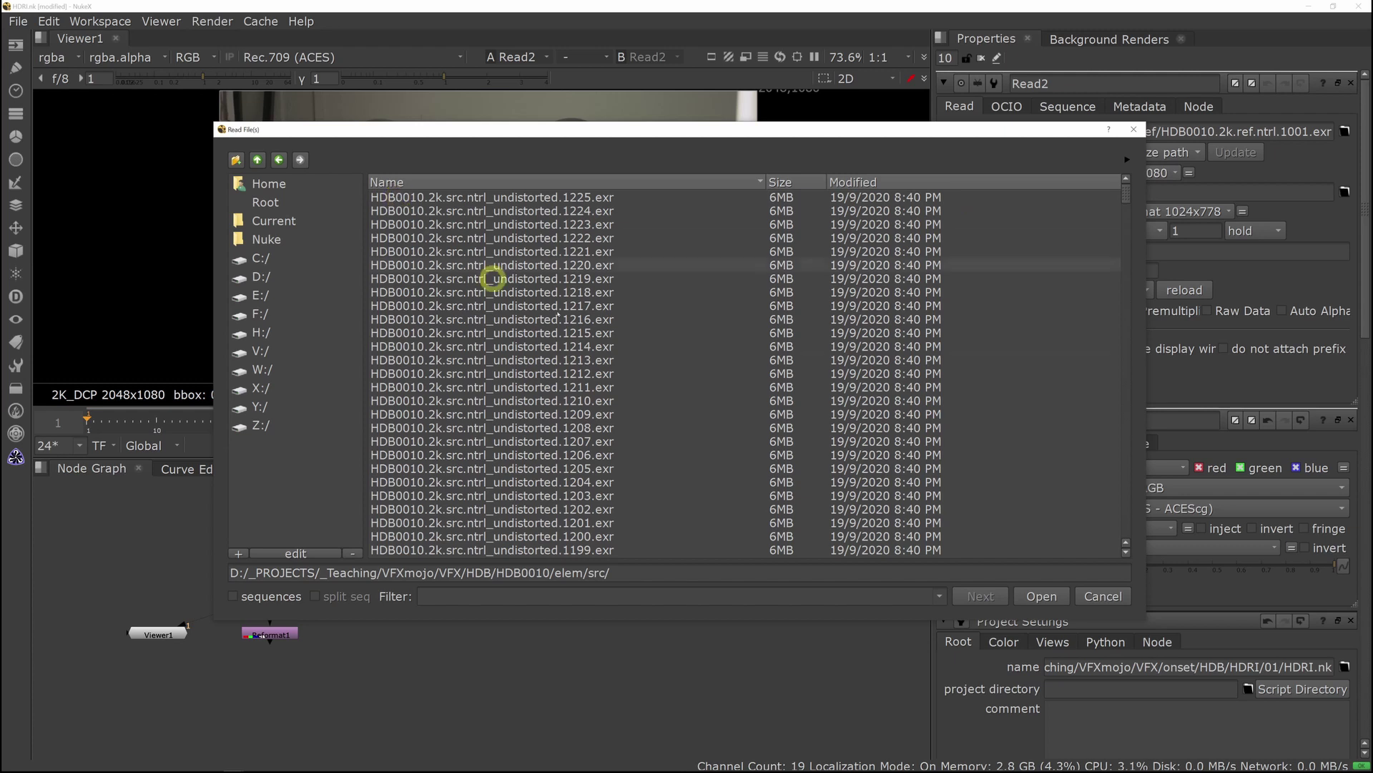
scroll(723, 460, "up", 5)
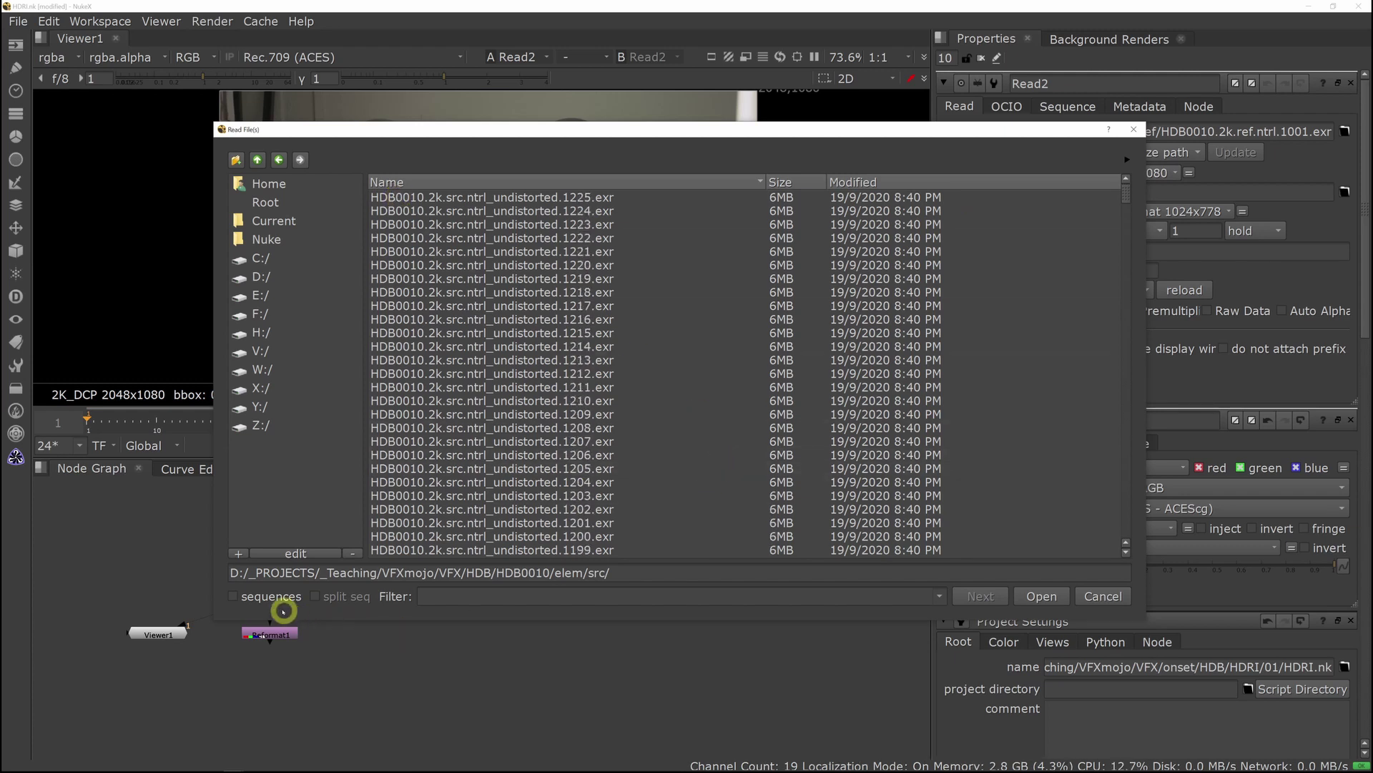
left_click(233, 596)
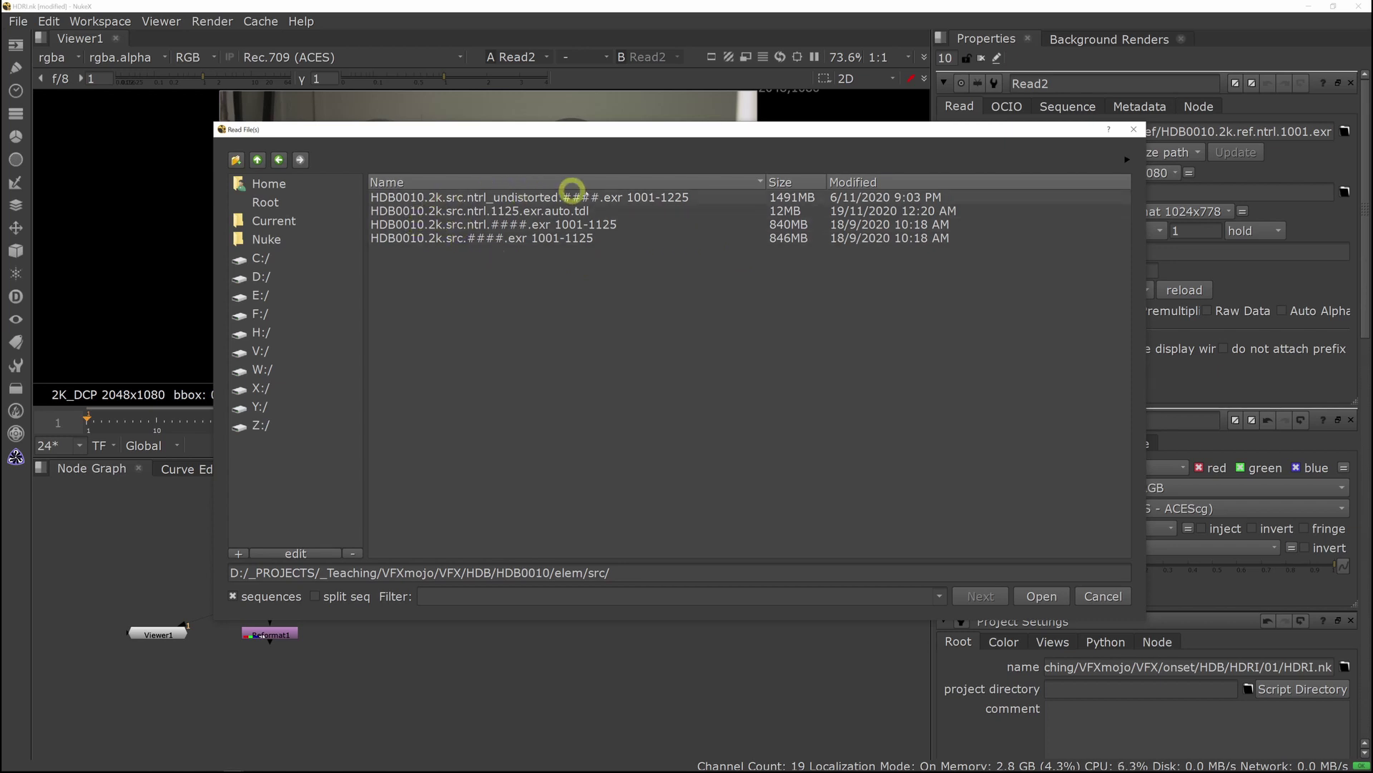
left_click(467, 225)
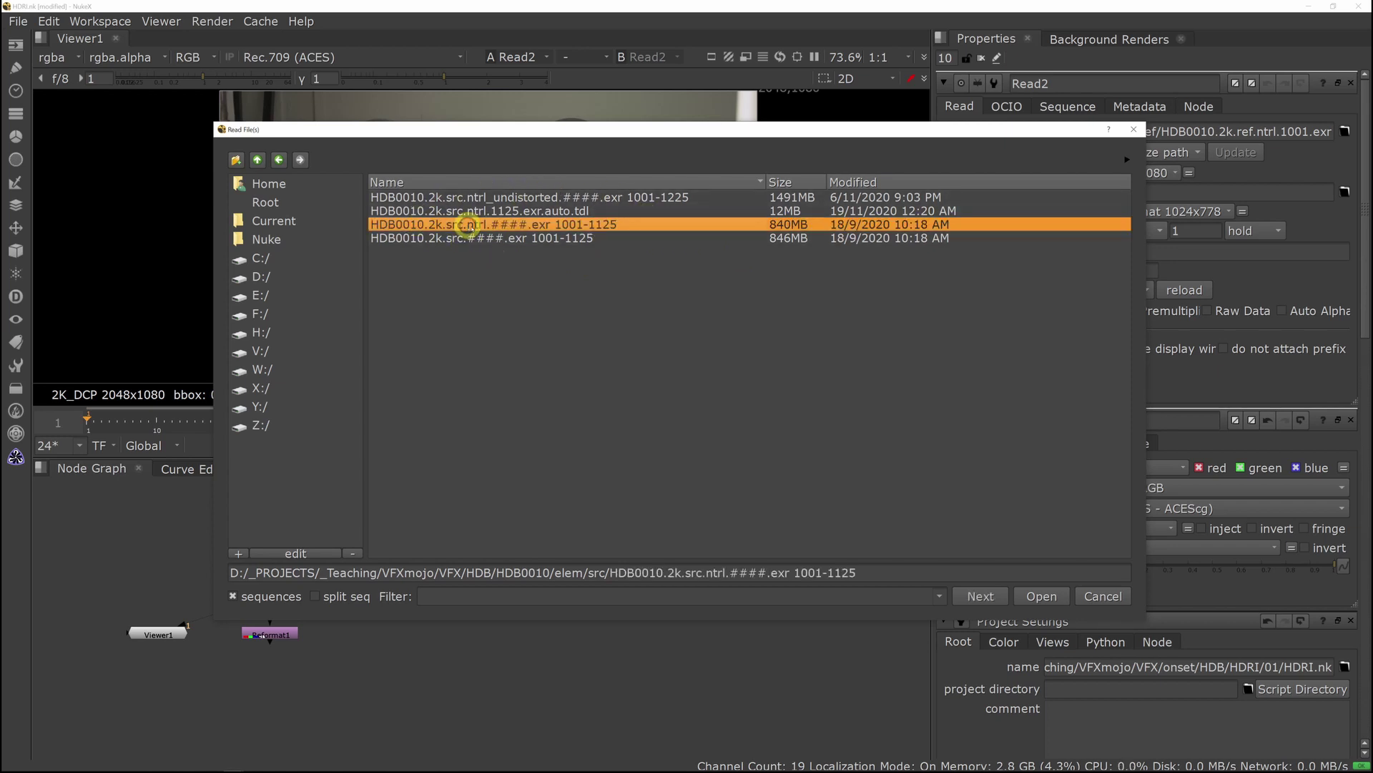
left_click(1042, 597)
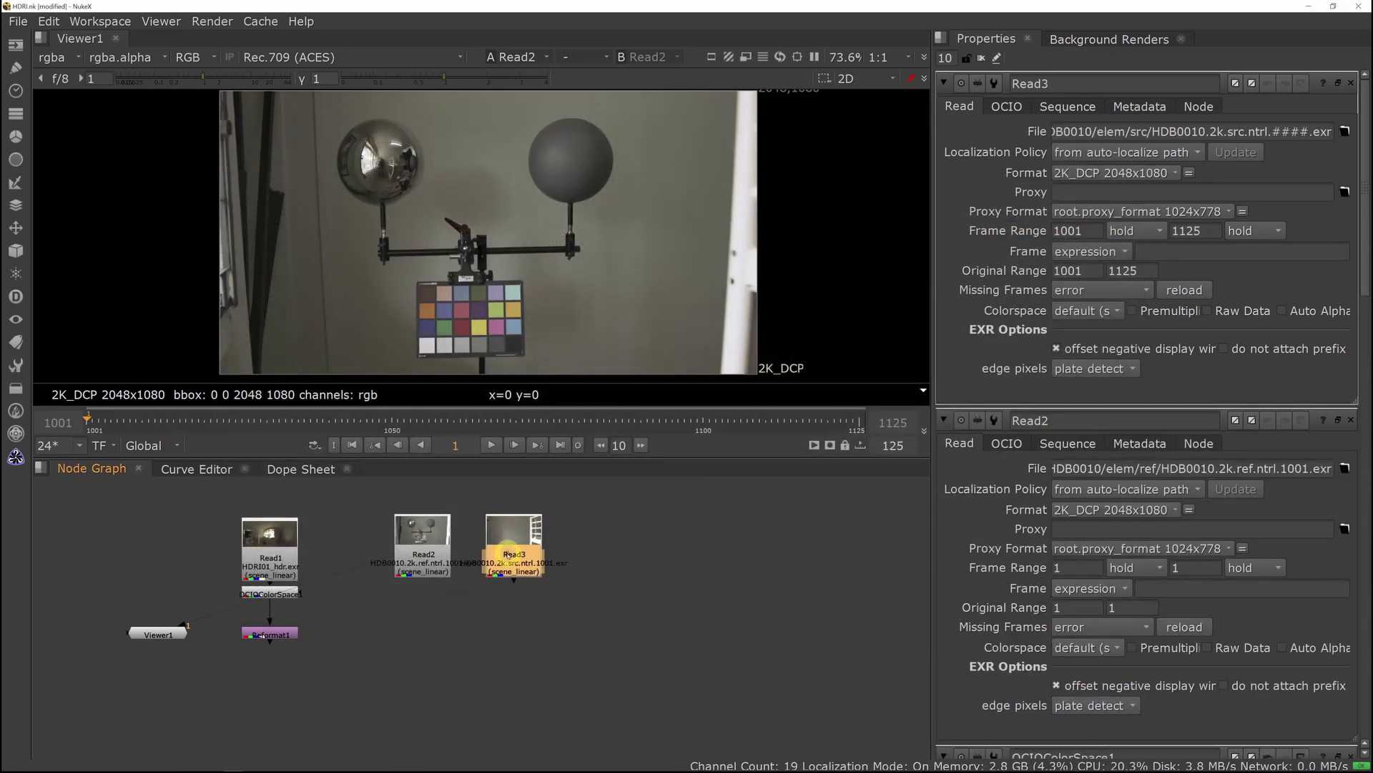
key("1")
left_click(502, 638)
middle_click_drag(501, 639, 566, 626)
Show Read2 in the viewer again and move the node slightly away from Read3.
left_click(567, 538)
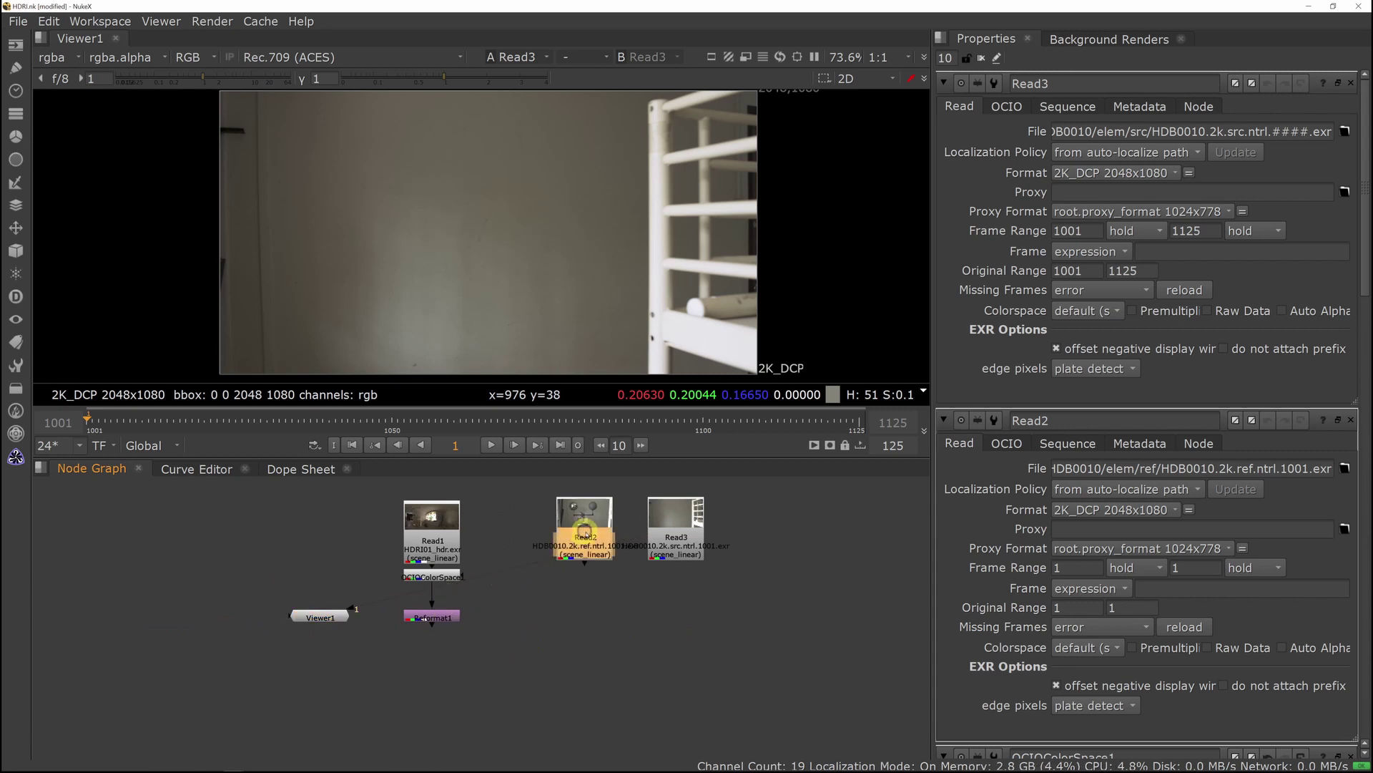
key("1")
left_click_drag(583, 537, 572, 535)
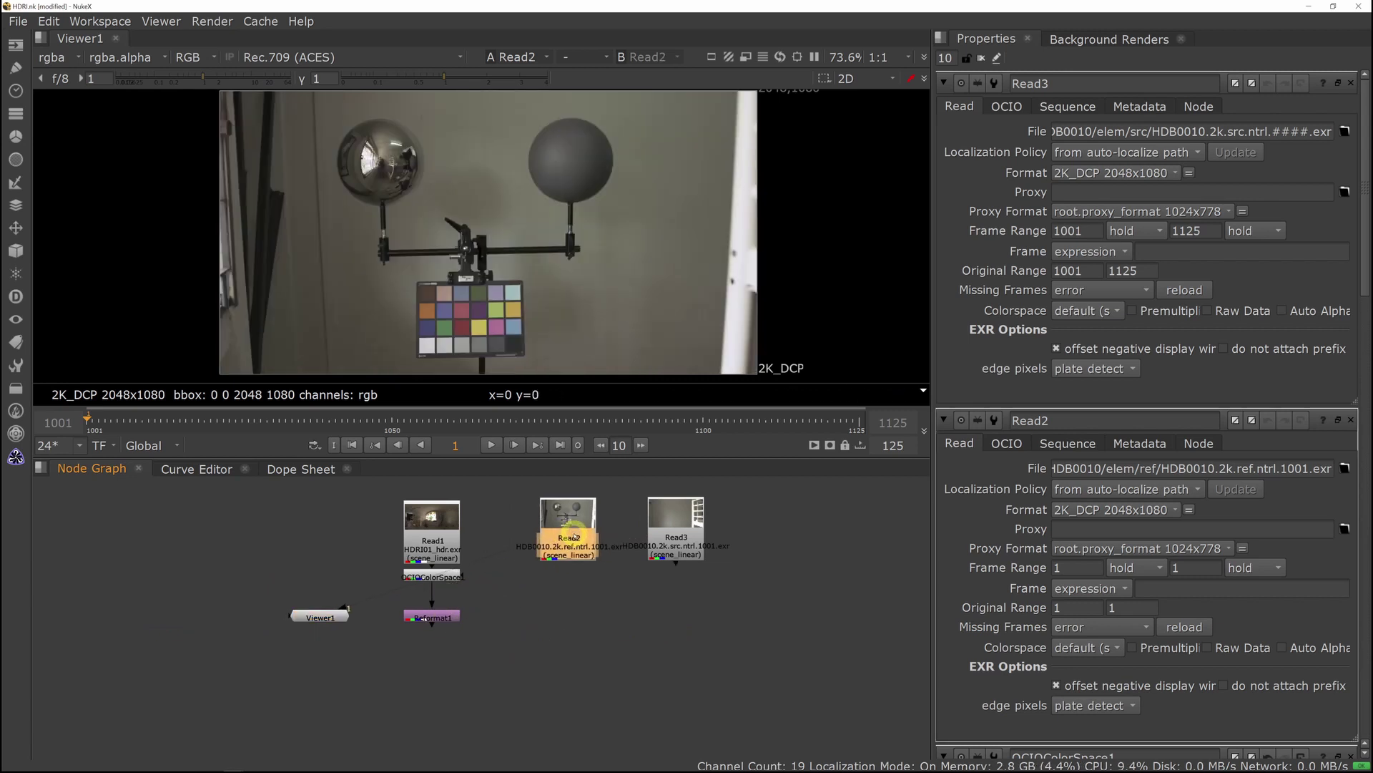
Add an OCIO ColorSpace node after Read2, set its input to default (ACES - ACES2065-1), and compare it with Read2 in the viewer.
key("Tab")
type("oc")
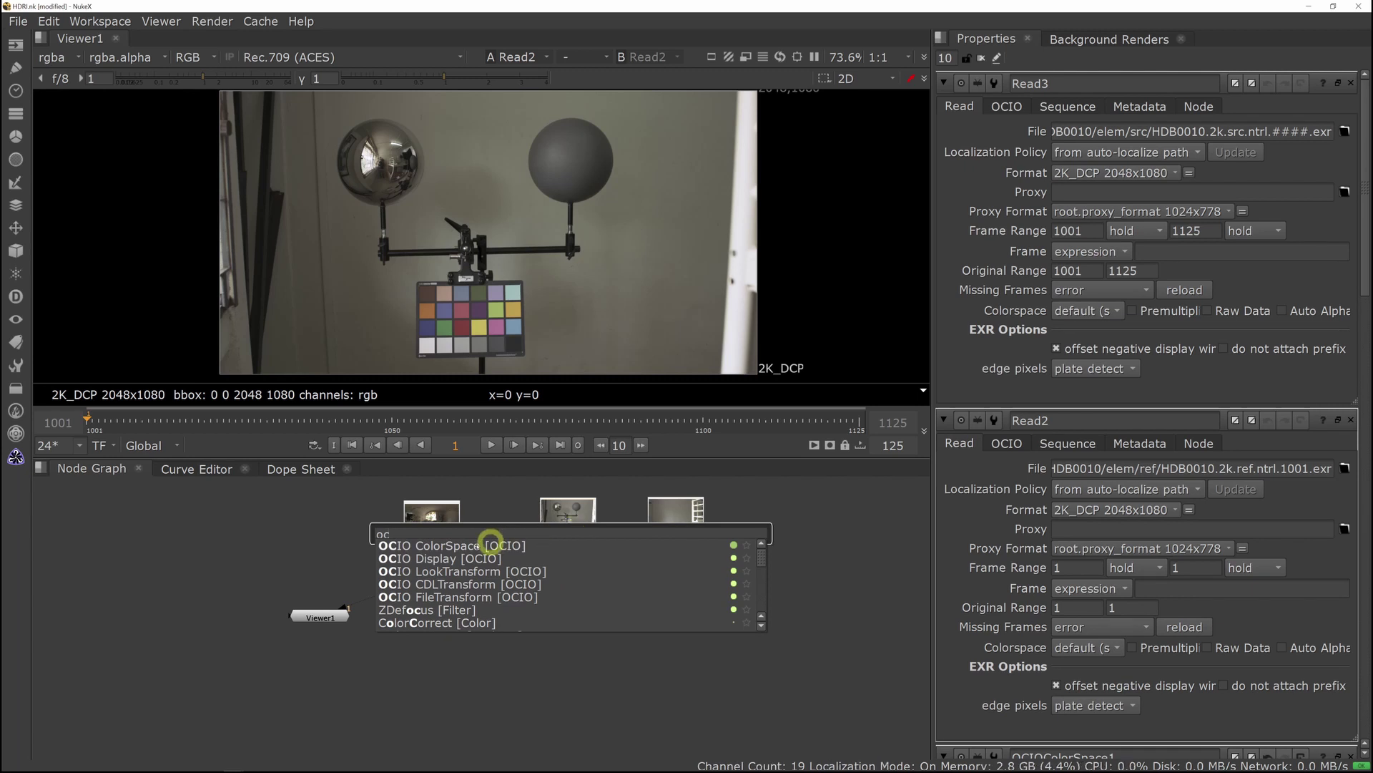
left_click(496, 545)
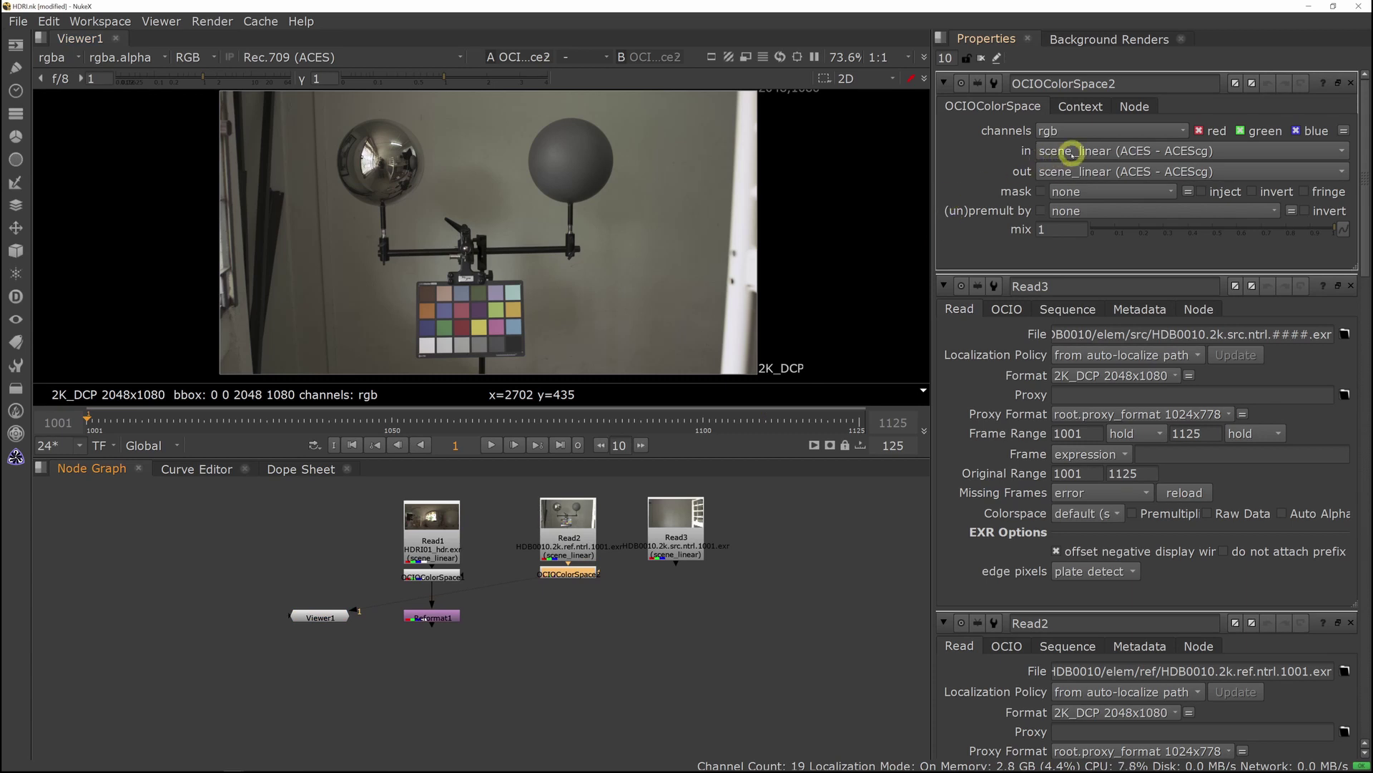
left_click(1100, 150)
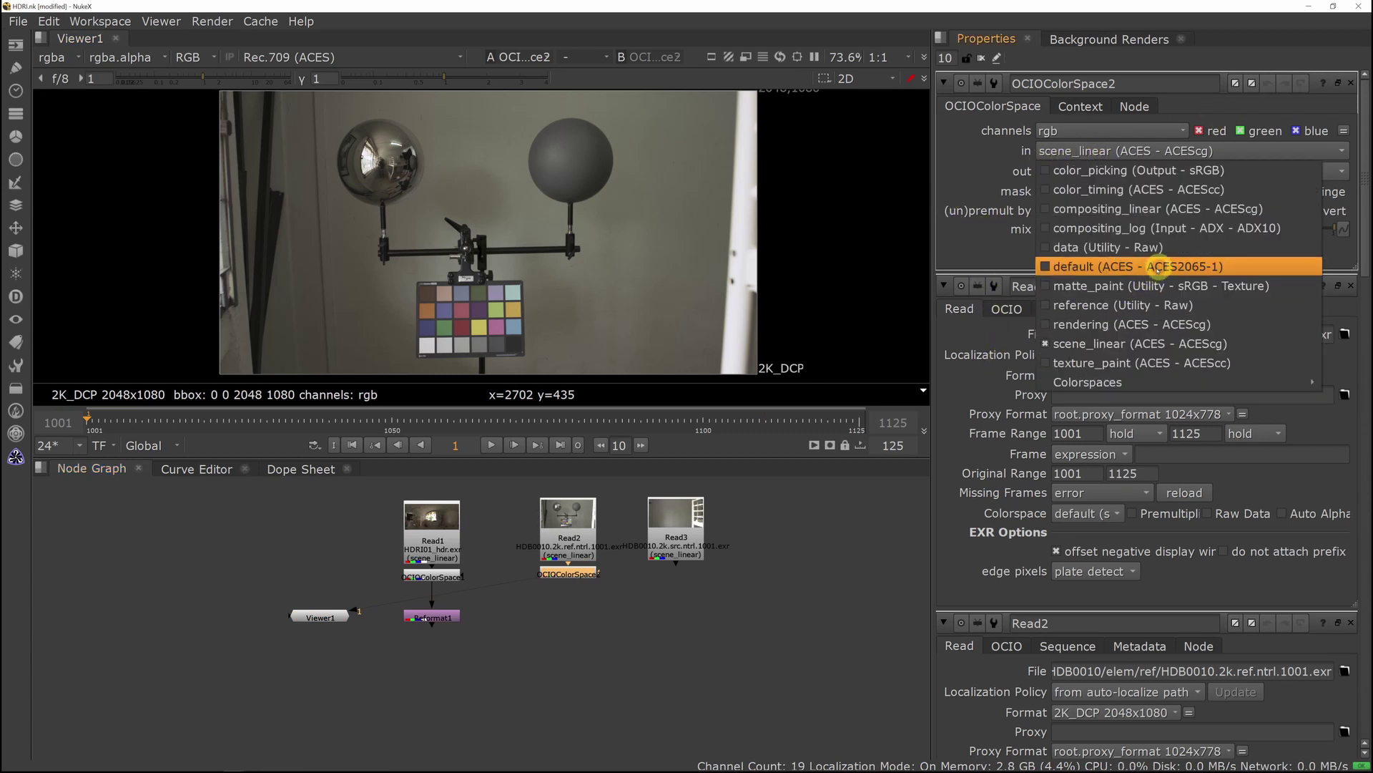
left_click(1113, 266)
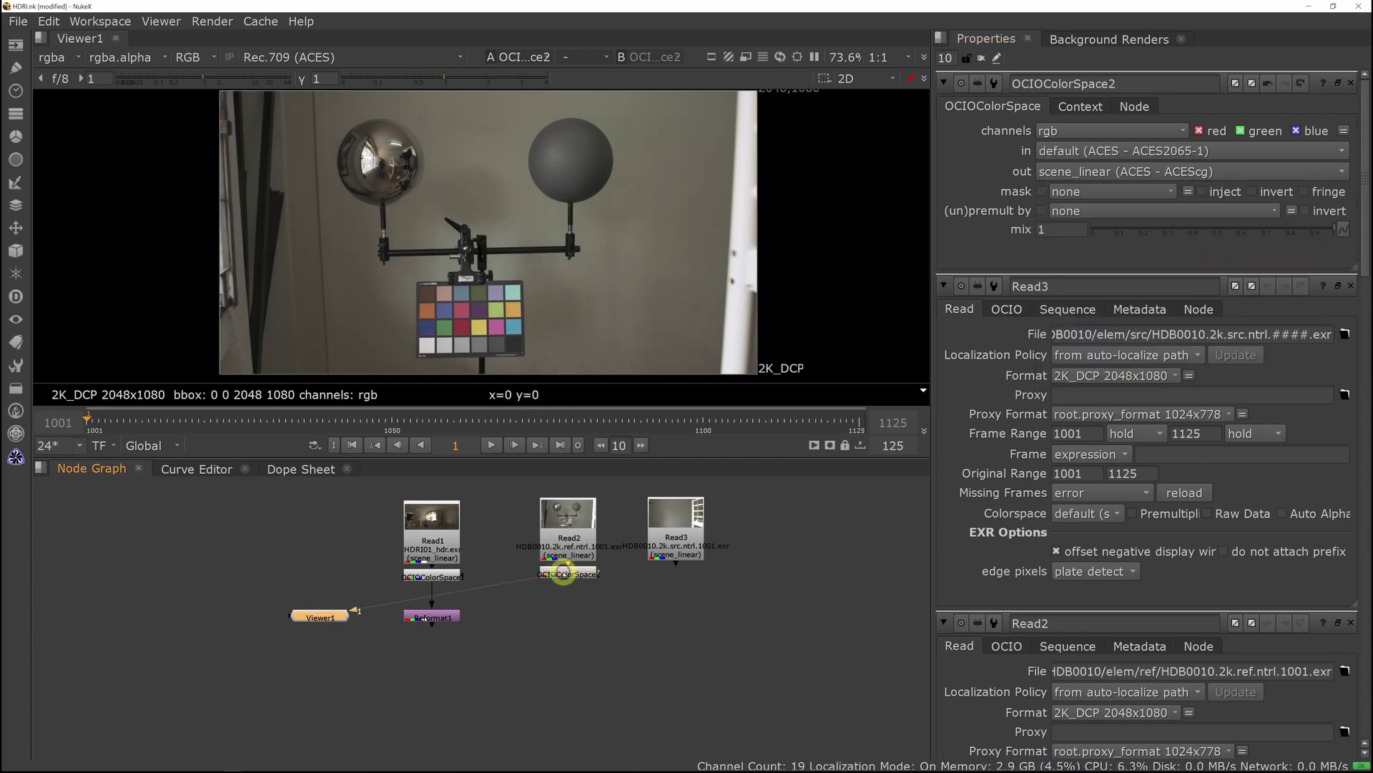
left_click(569, 538)
key("2")
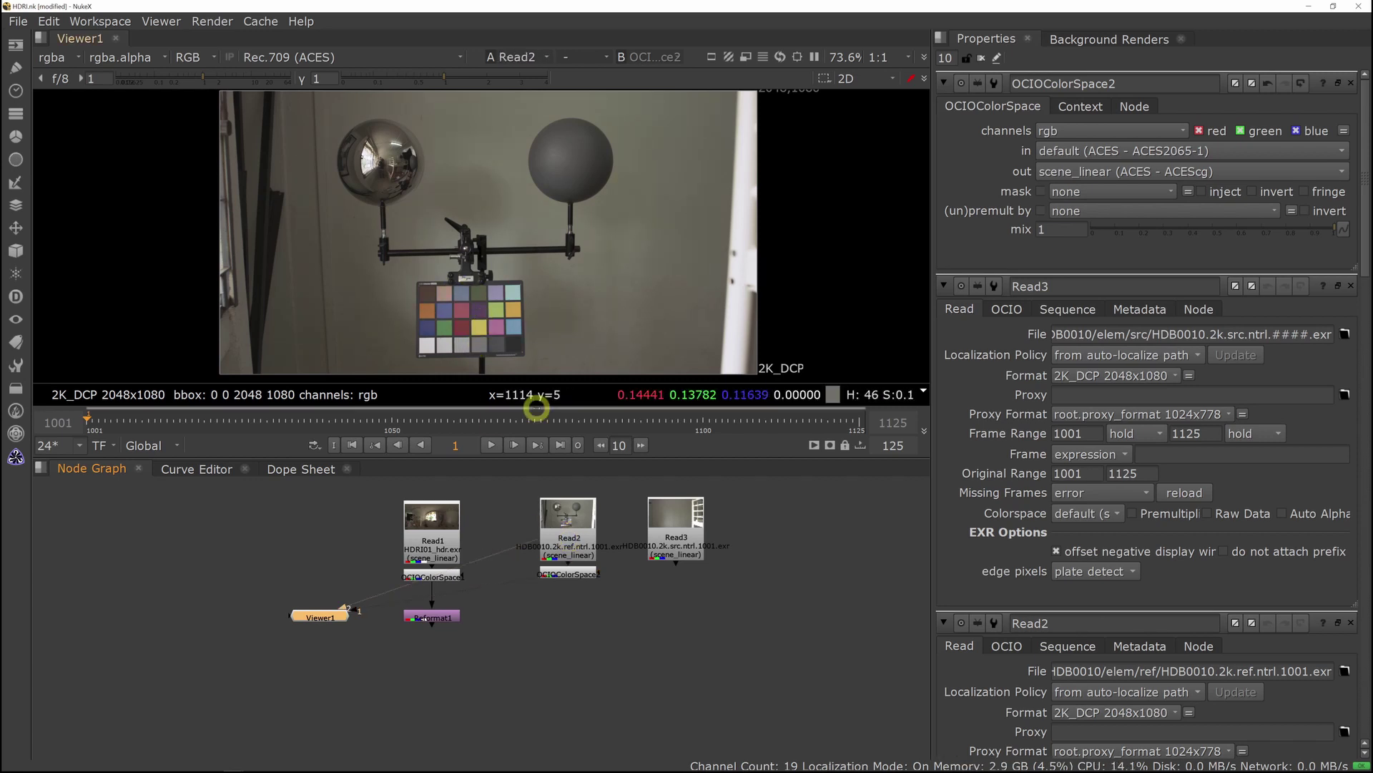
Copy Read2's OCIOColorSpace node onto Read3 and show the converted plate in the viewer.
left_click(569, 573)
key("ctrl+c")
left_click(675, 535)
key("ctrl+v")
key("1")
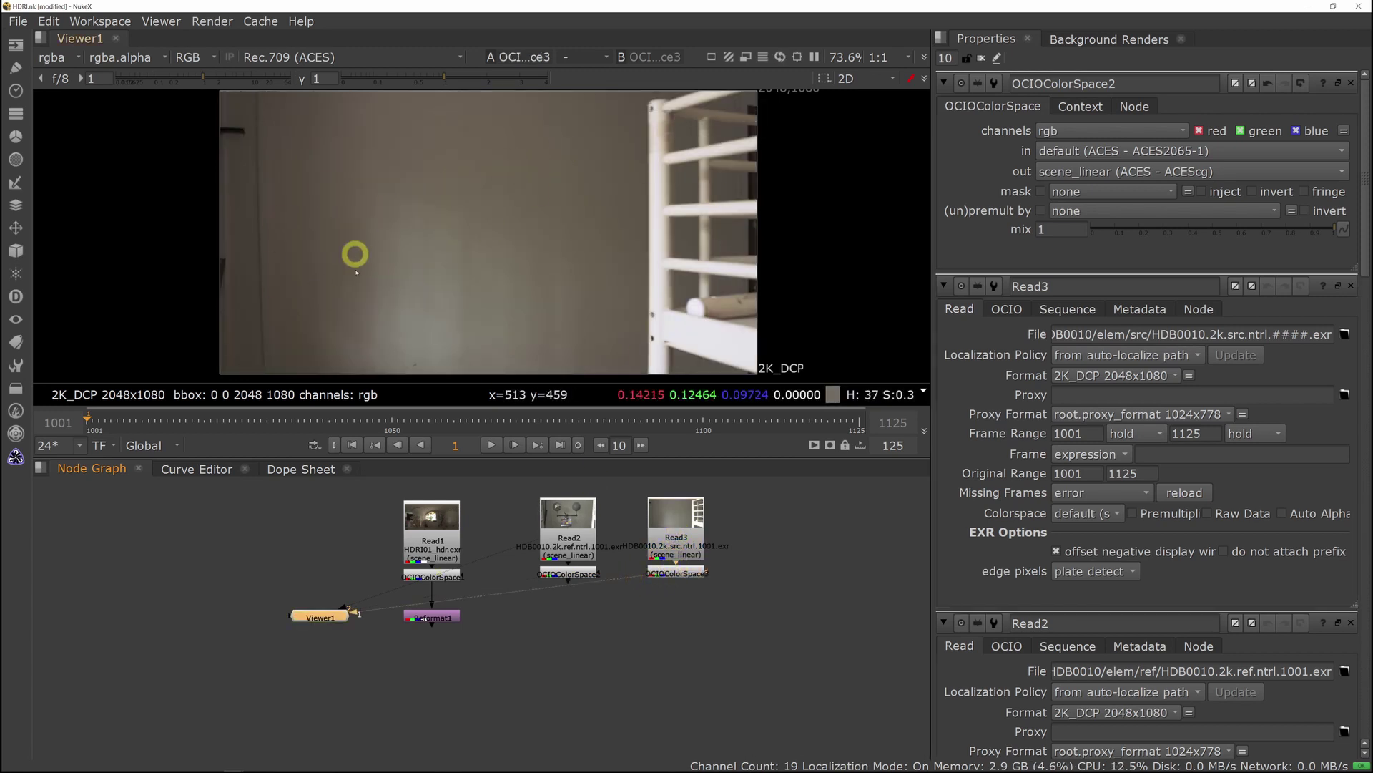
Assign Reformat1 and Read2's OCIOColorSpace node to viewer inputs 1 and 2, and switch between the panorama and the reference chart.
middle_click_drag(468, 626, 546, 614)
left_click(517, 610)
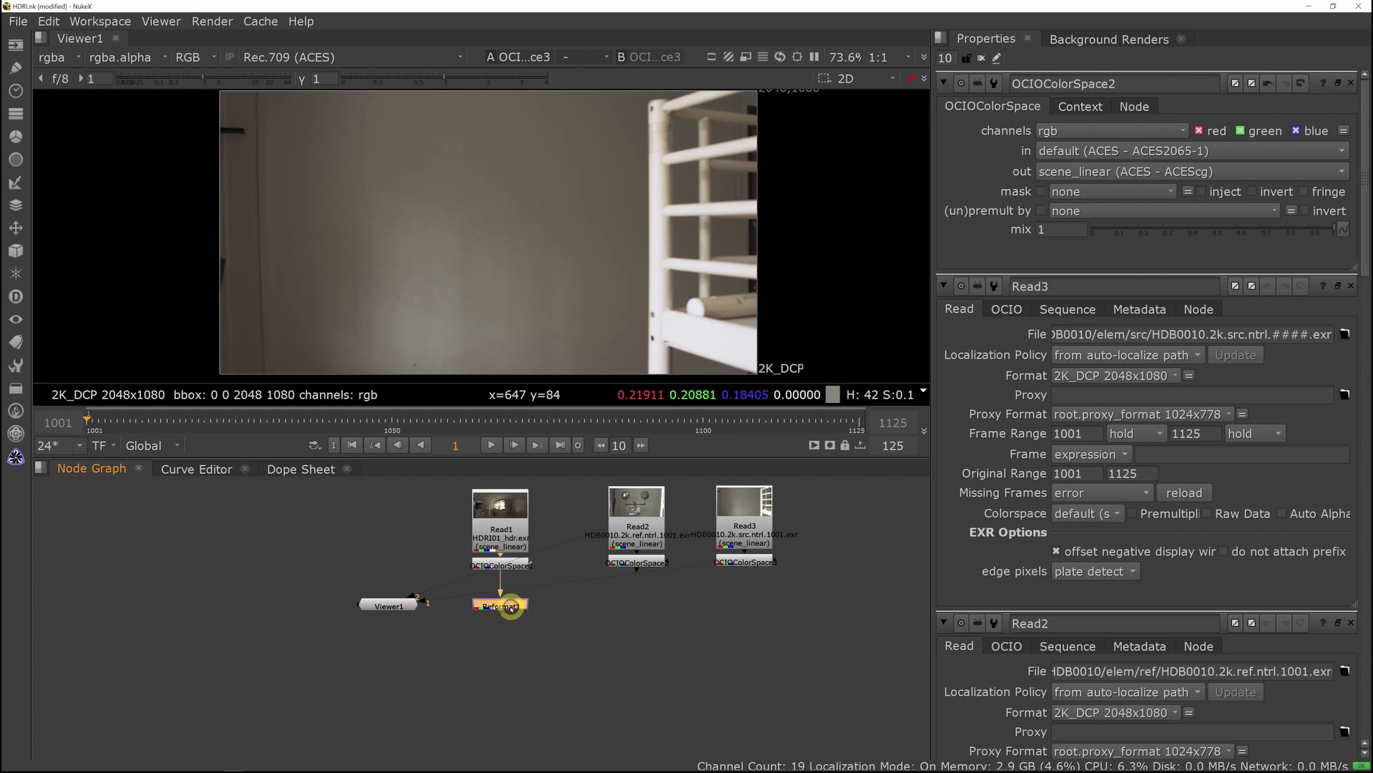
key("1")
left_click(622, 562)
key("2")
key("1")
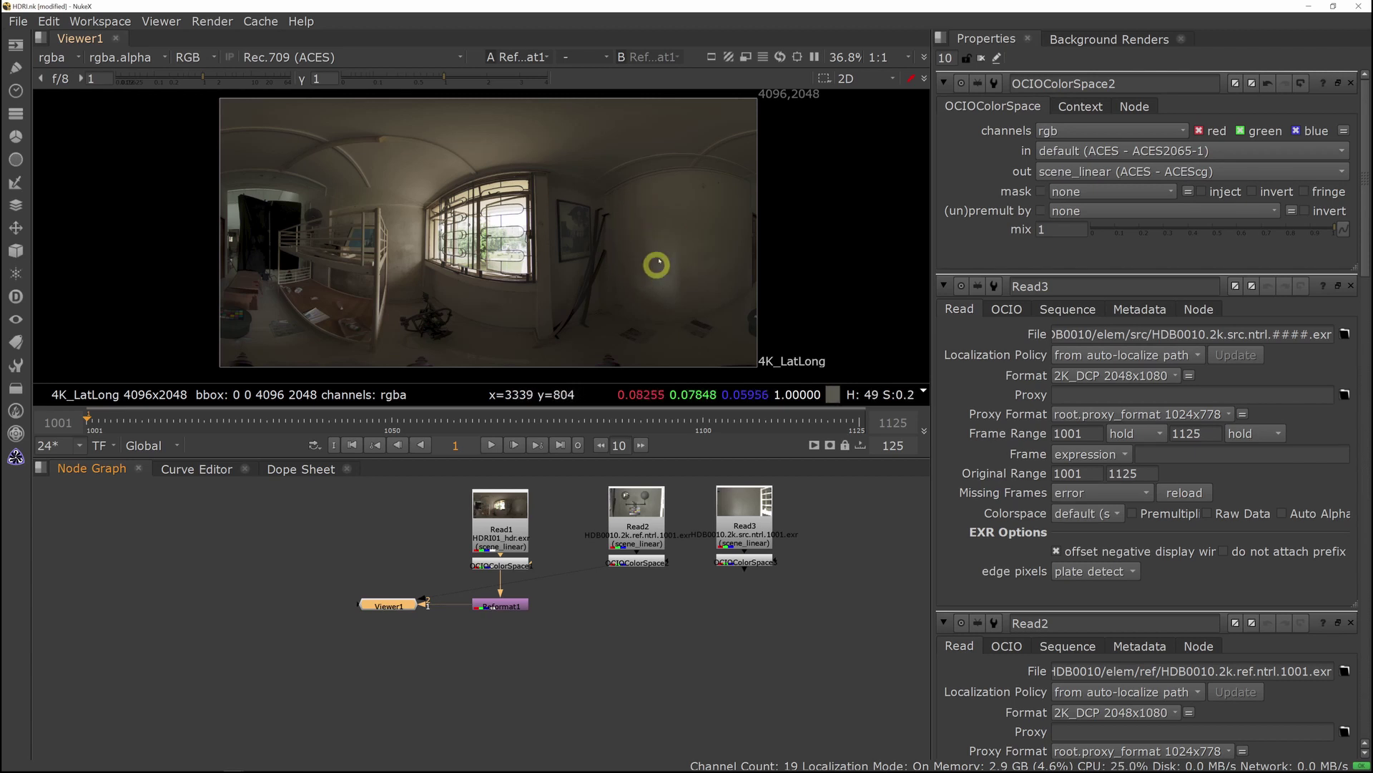
key("2")
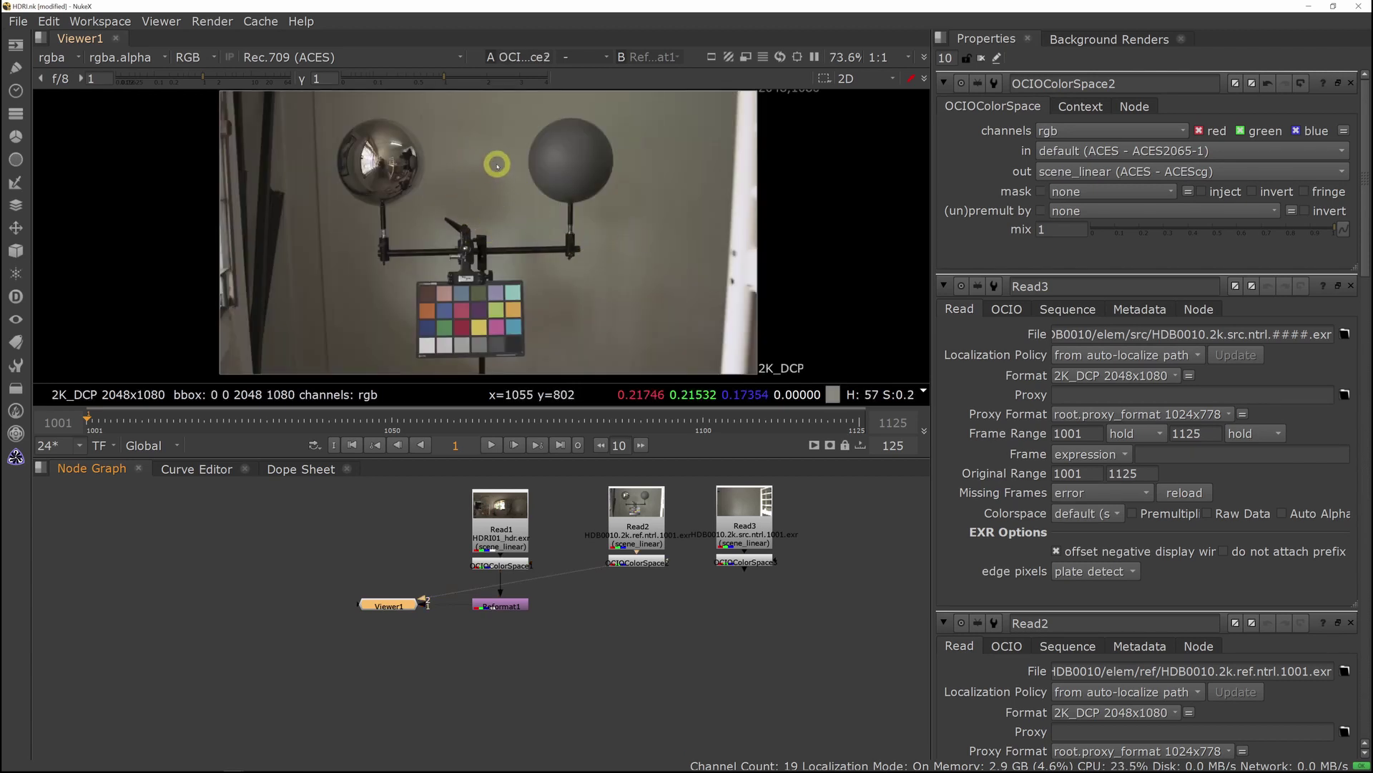
Load the HDB0010.2k.src.####.exr 1001-1125 sequence into a new Read node beside Read3.
middle_click_drag(601, 591, 683, 601)
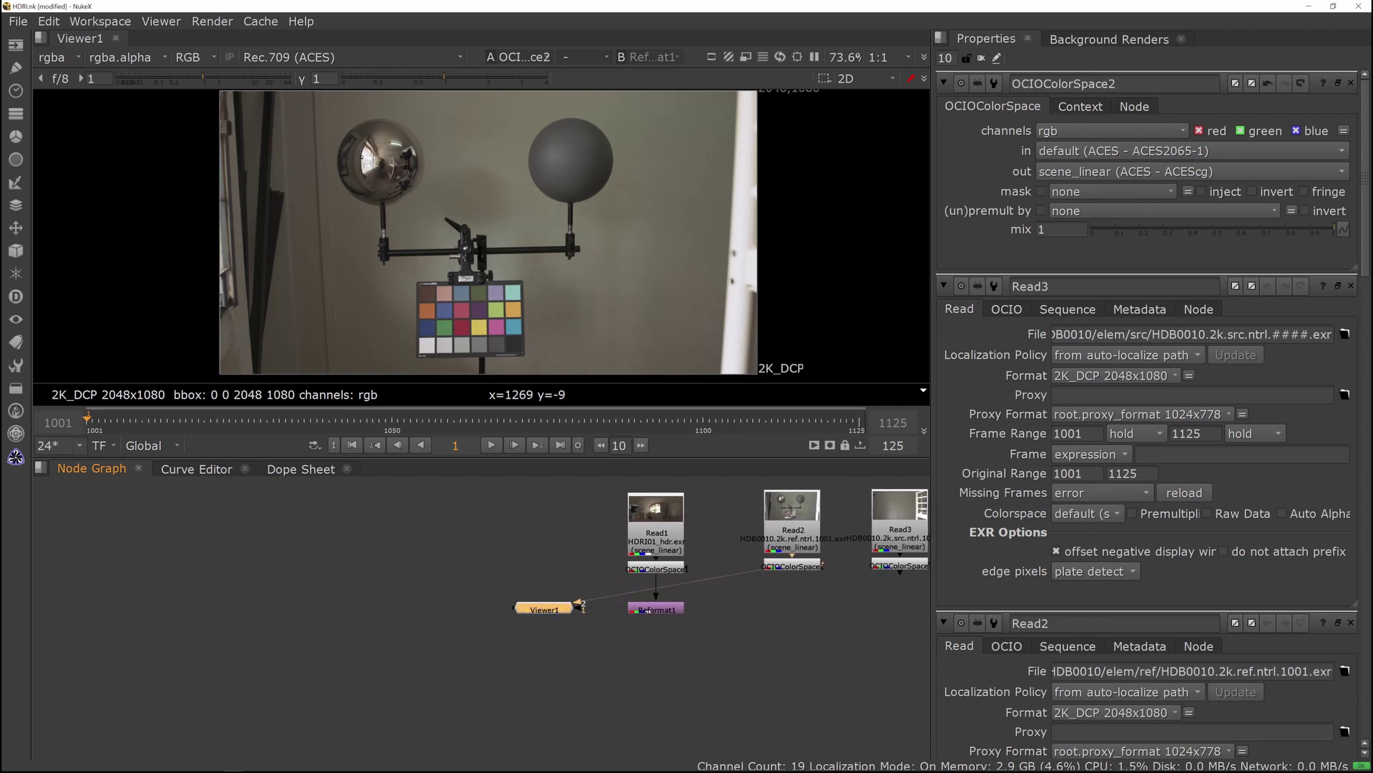
middle_click_drag(915, 552, 715, 551)
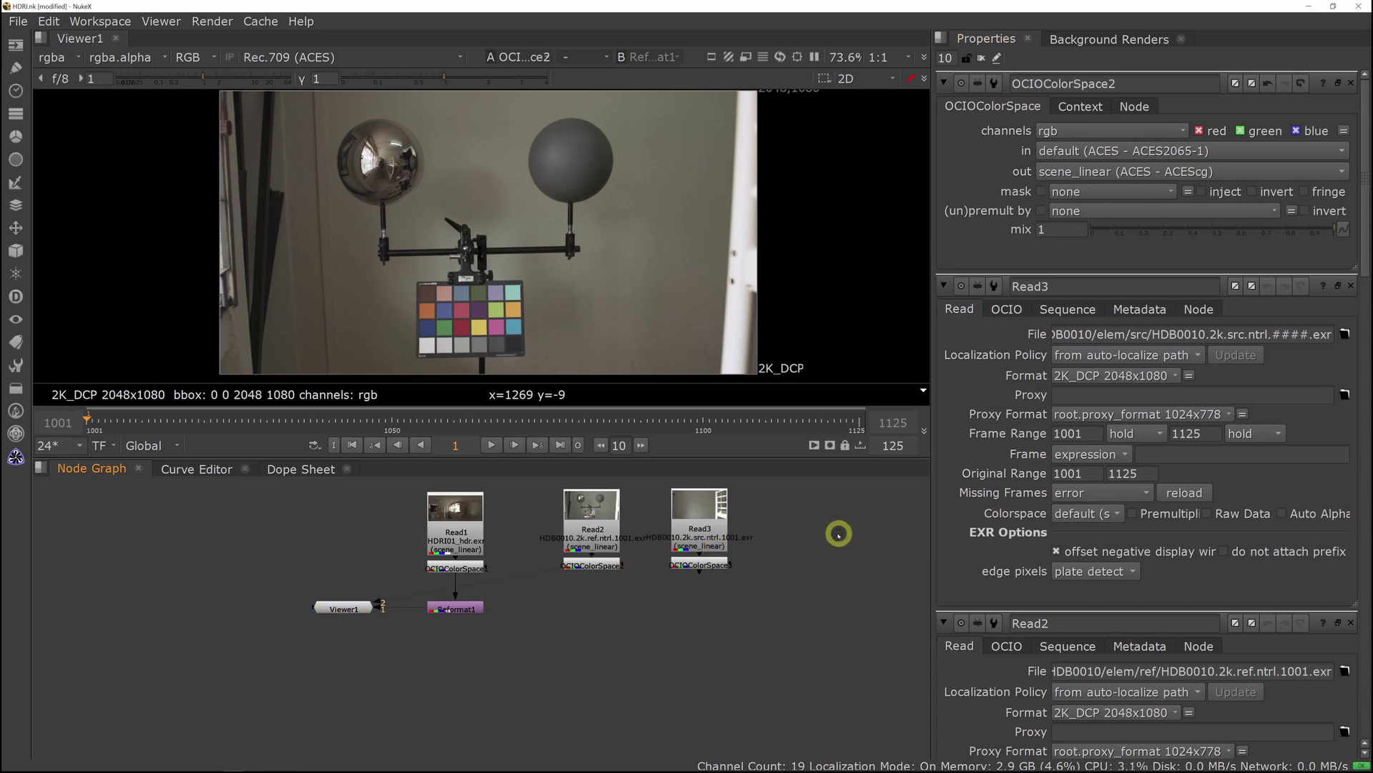
key("r")
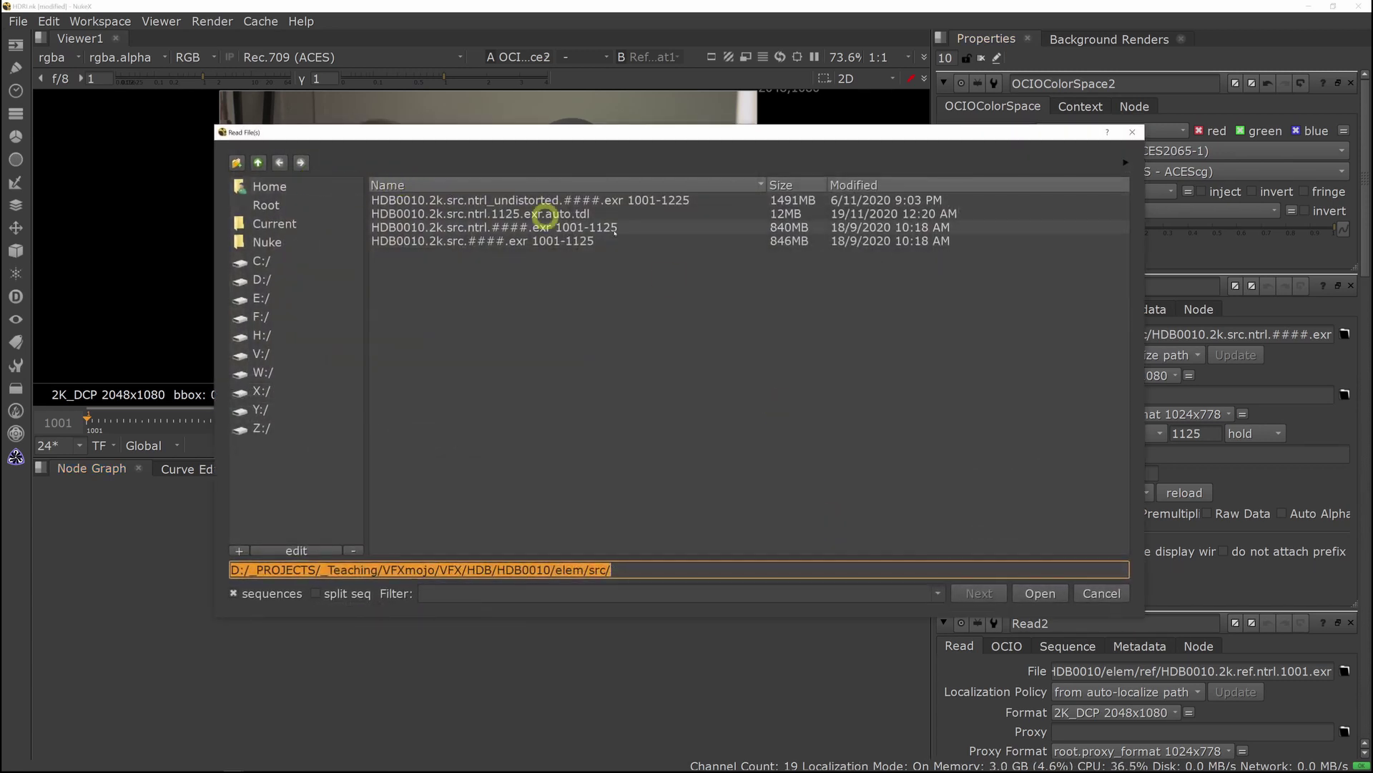
double_click(522, 241)
Copy Read3's OCIOColorSpace node onto Read4 and place the pair level with the other plates.
left_click(701, 565)
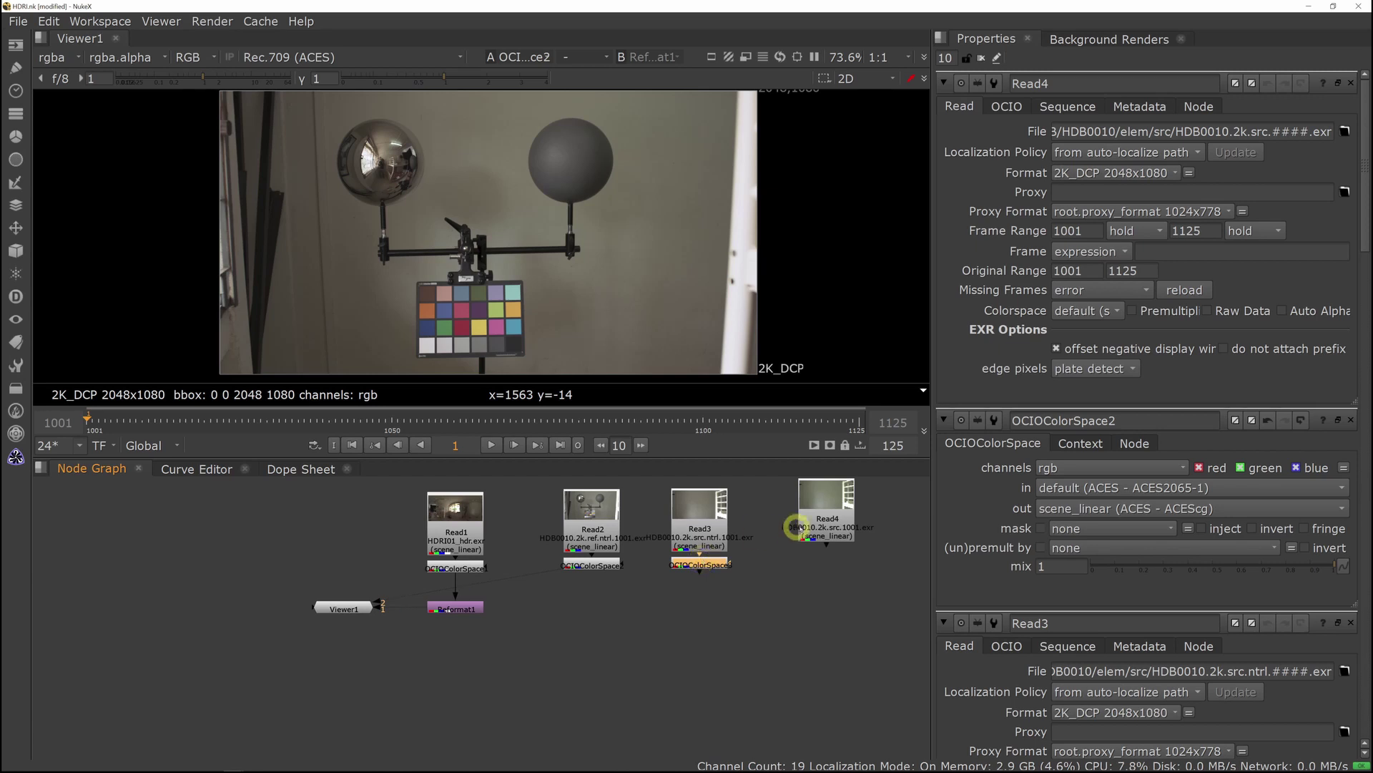
left_click_drag(887, 596, 759, 469)
left_click_drag(825, 522, 812, 533)
Assign the converted Read4 and Read3 plates to viewer inputs 1 and 2 and switch between them to compare their colour.
left_click(699, 565)
key("1")
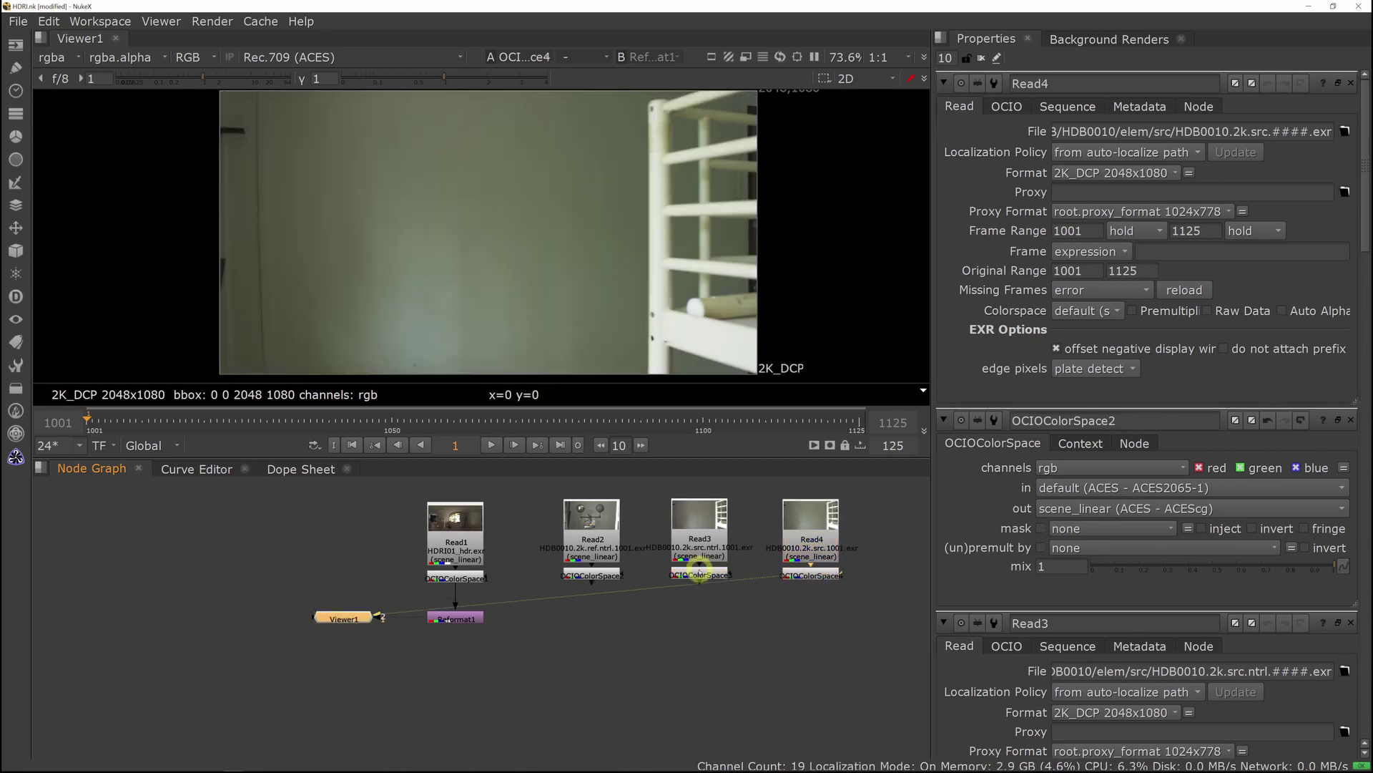
key("2")
key("1")
key("2")
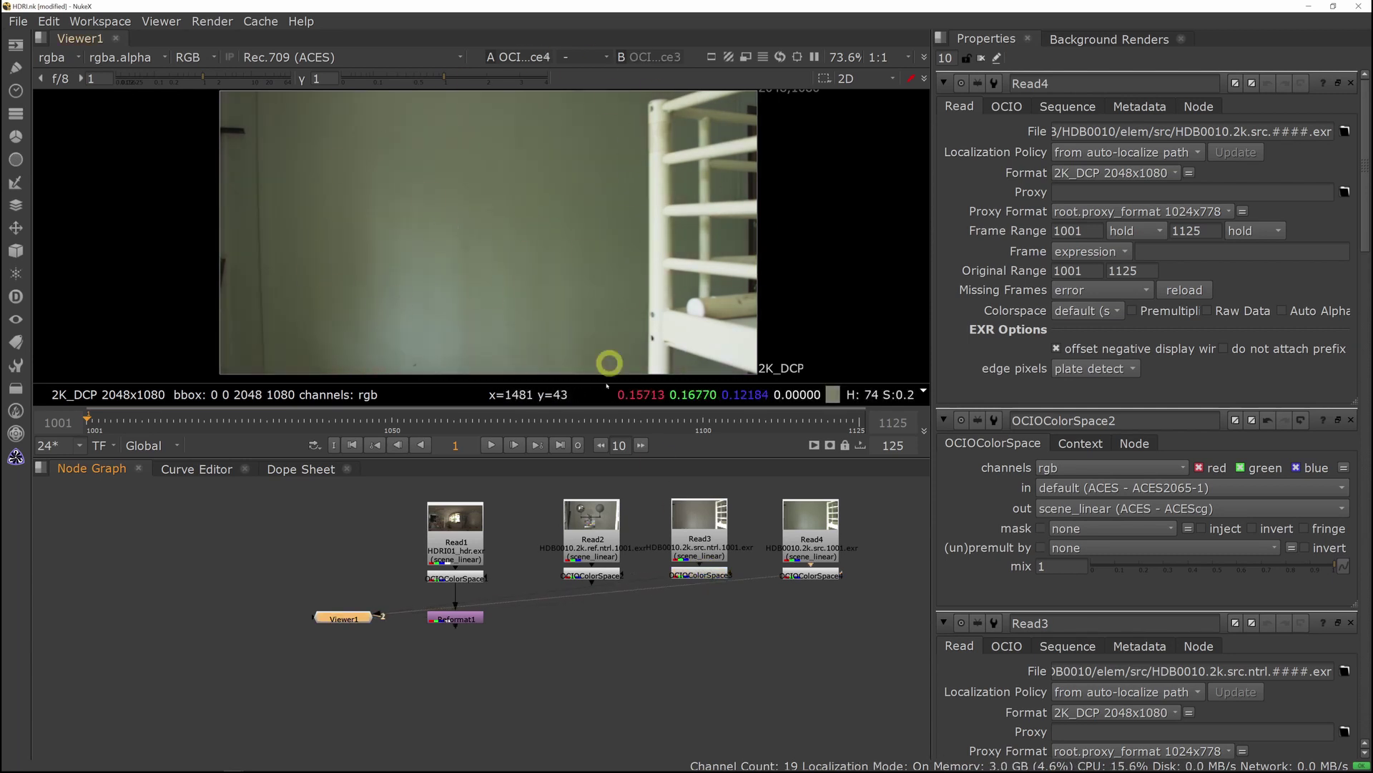
key("1")
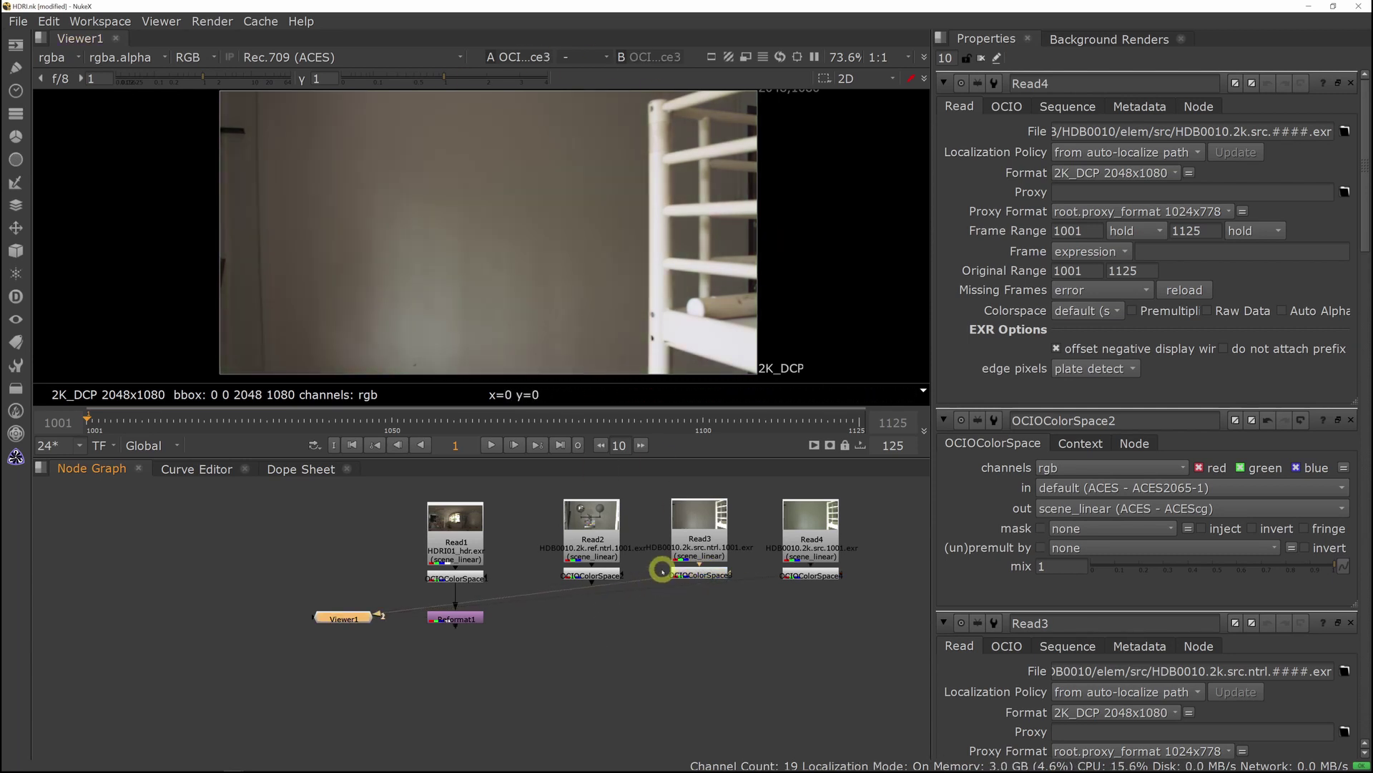
Move Reformat1 directly beneath Read1's OCIOColorSpace node and align Viewer1 beside it, with the panorama shown in the viewer.
left_click(596, 585)
key("1")
middle_click_drag(563, 629, 696, 610)
left_click_drag(593, 600, 593, 582)
key("2")
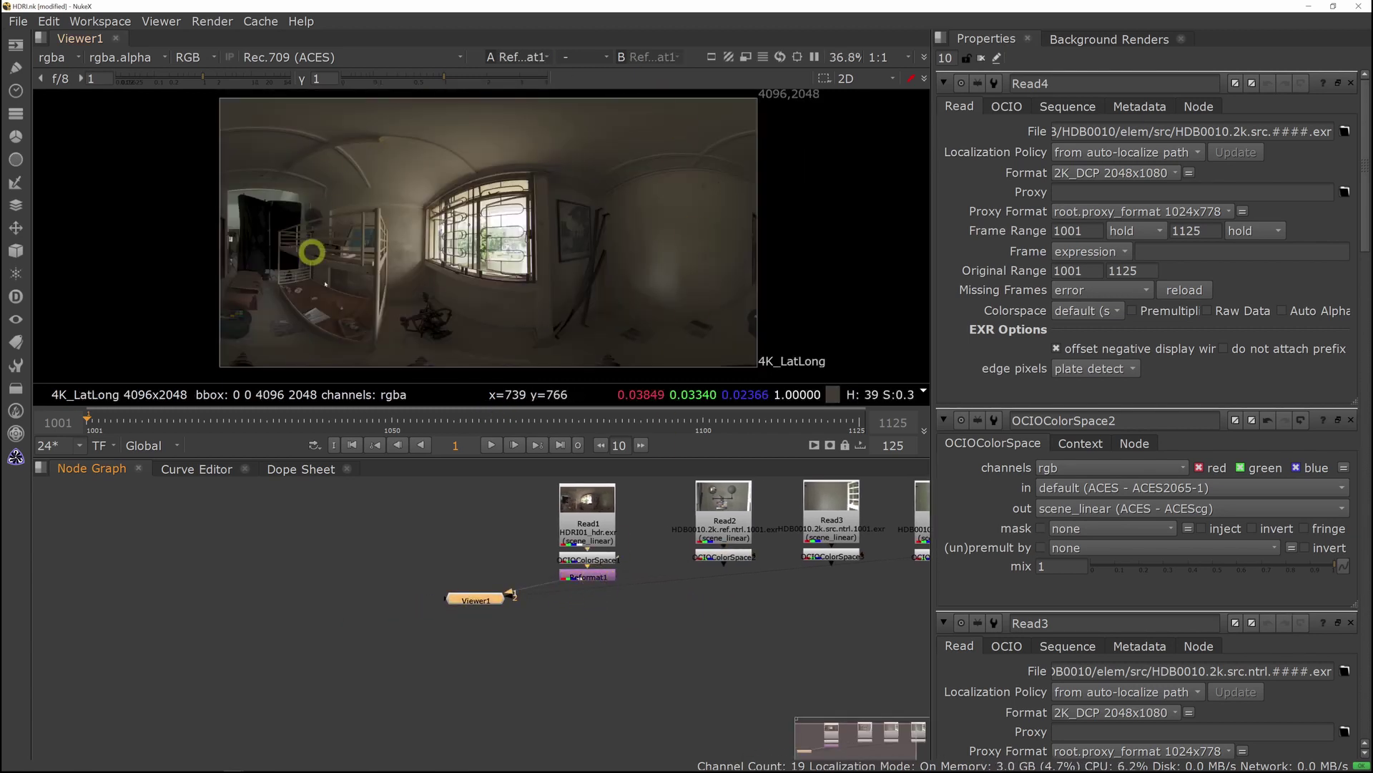
middle_click_drag(690, 231, 704, 241)
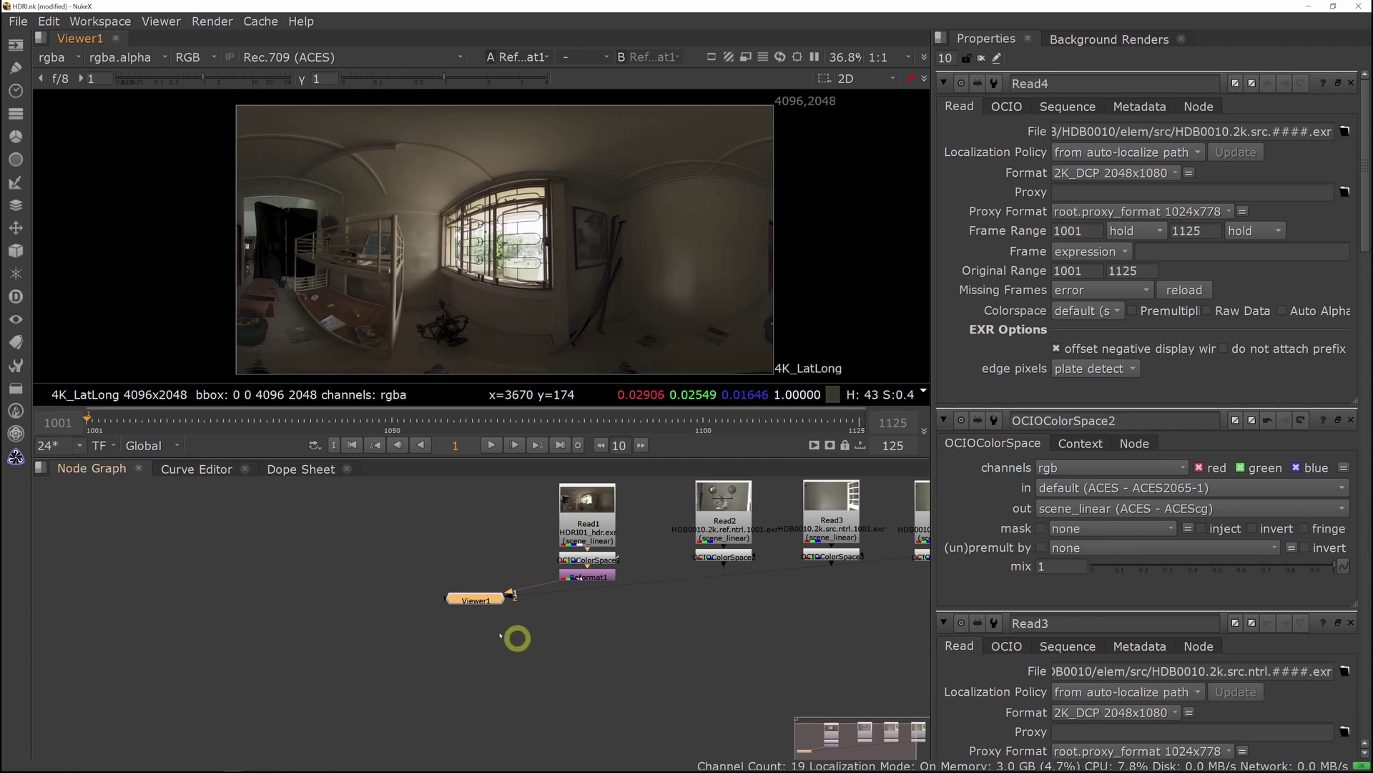
left_click_drag(492, 603, 439, 578)
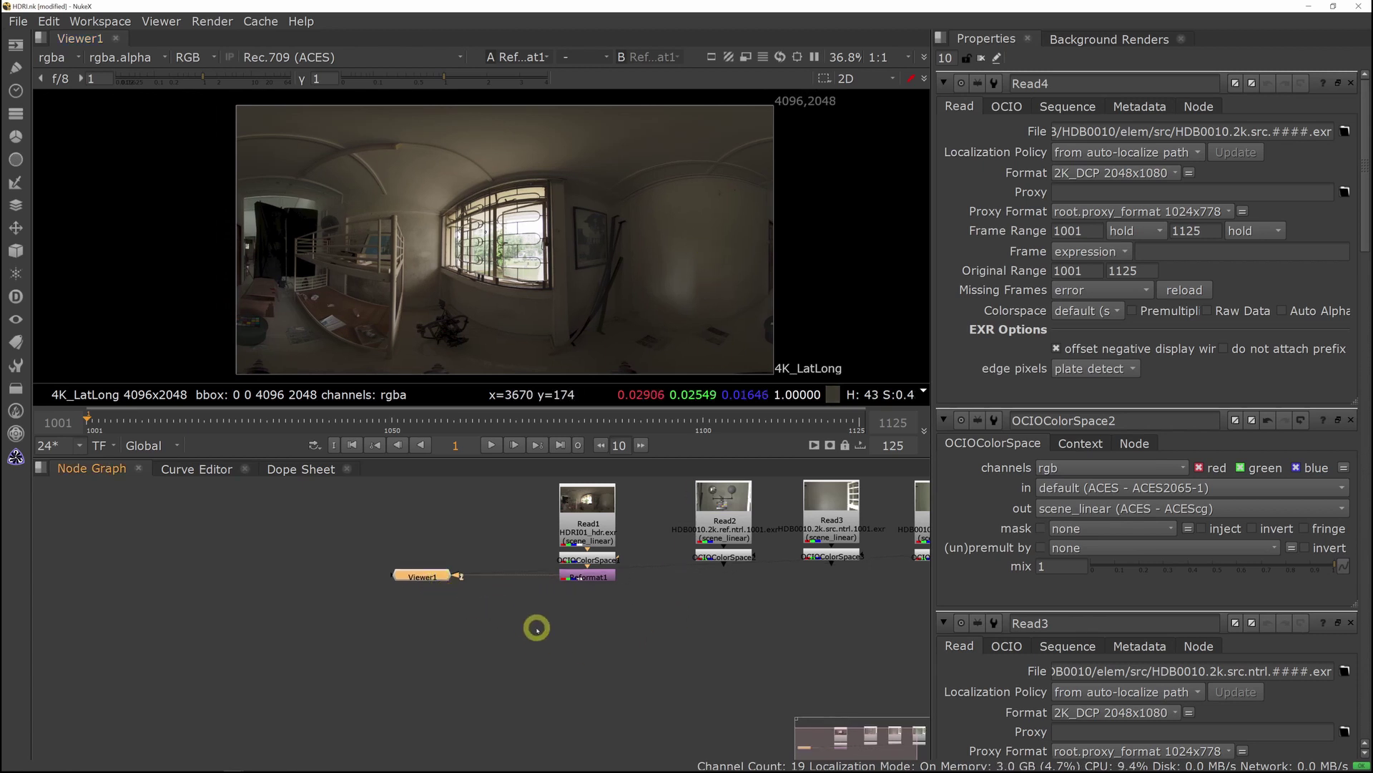
Compare Read2's converted reference chart with Reformat1's panorama in the viewer, and examine the small colour chart near the panorama's lower-left edge.
middle_click_drag(603, 634, 637, 621)
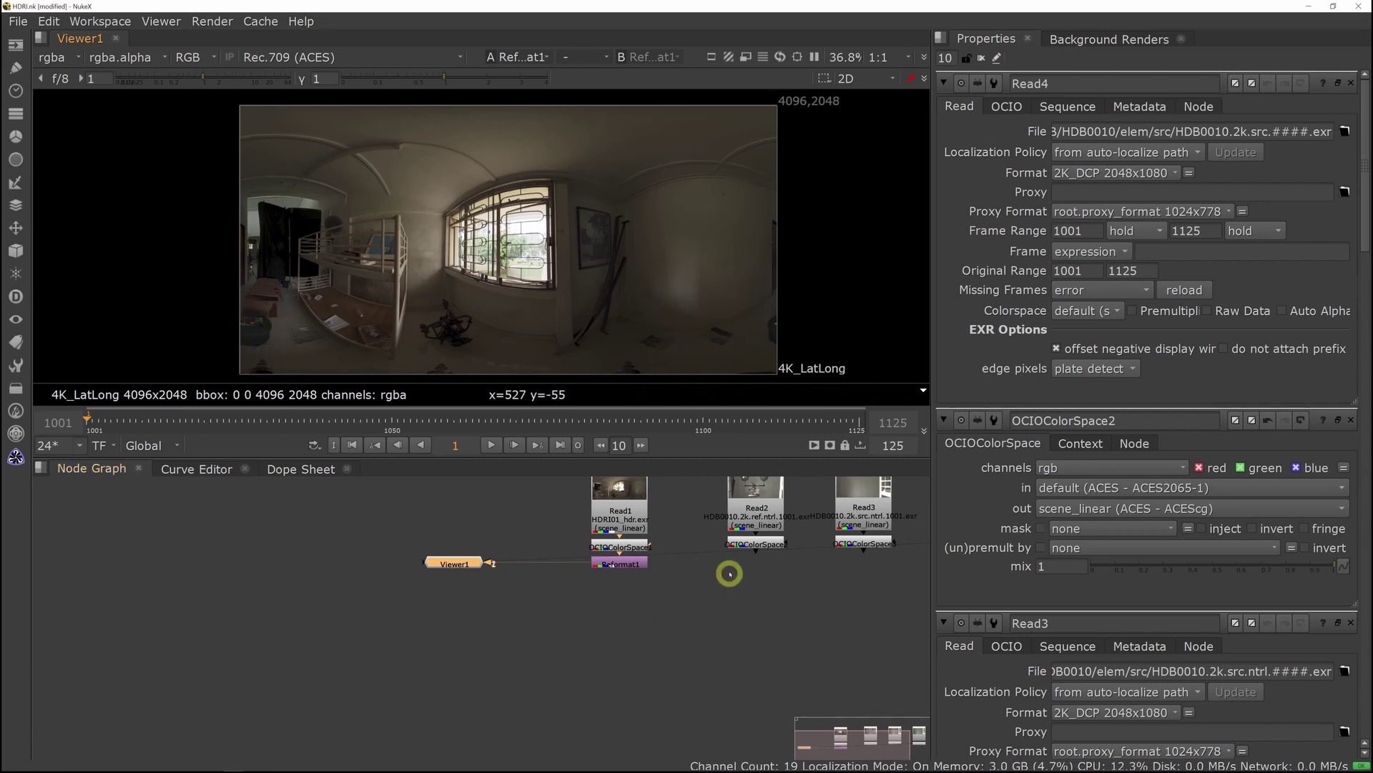
left_click(767, 544)
key("1")
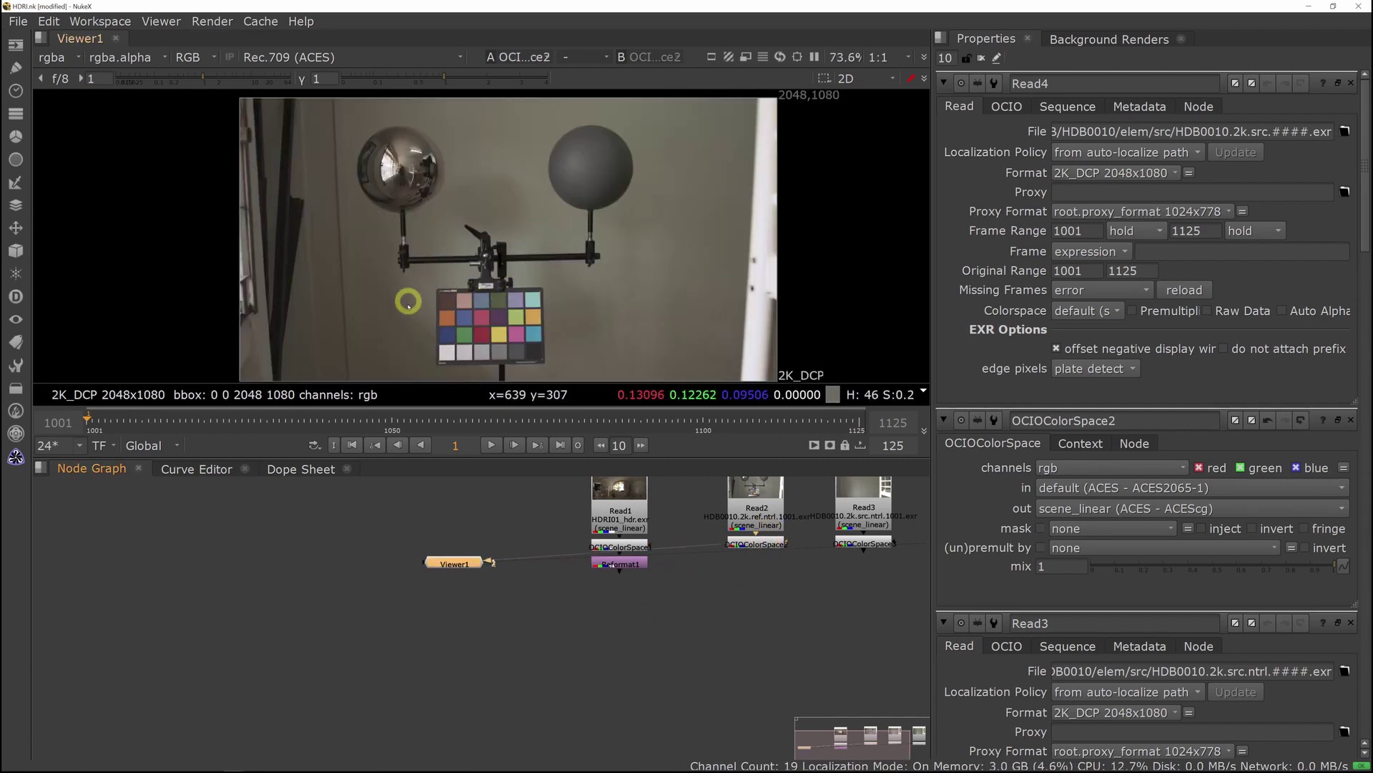
left_click(620, 563)
key("1")
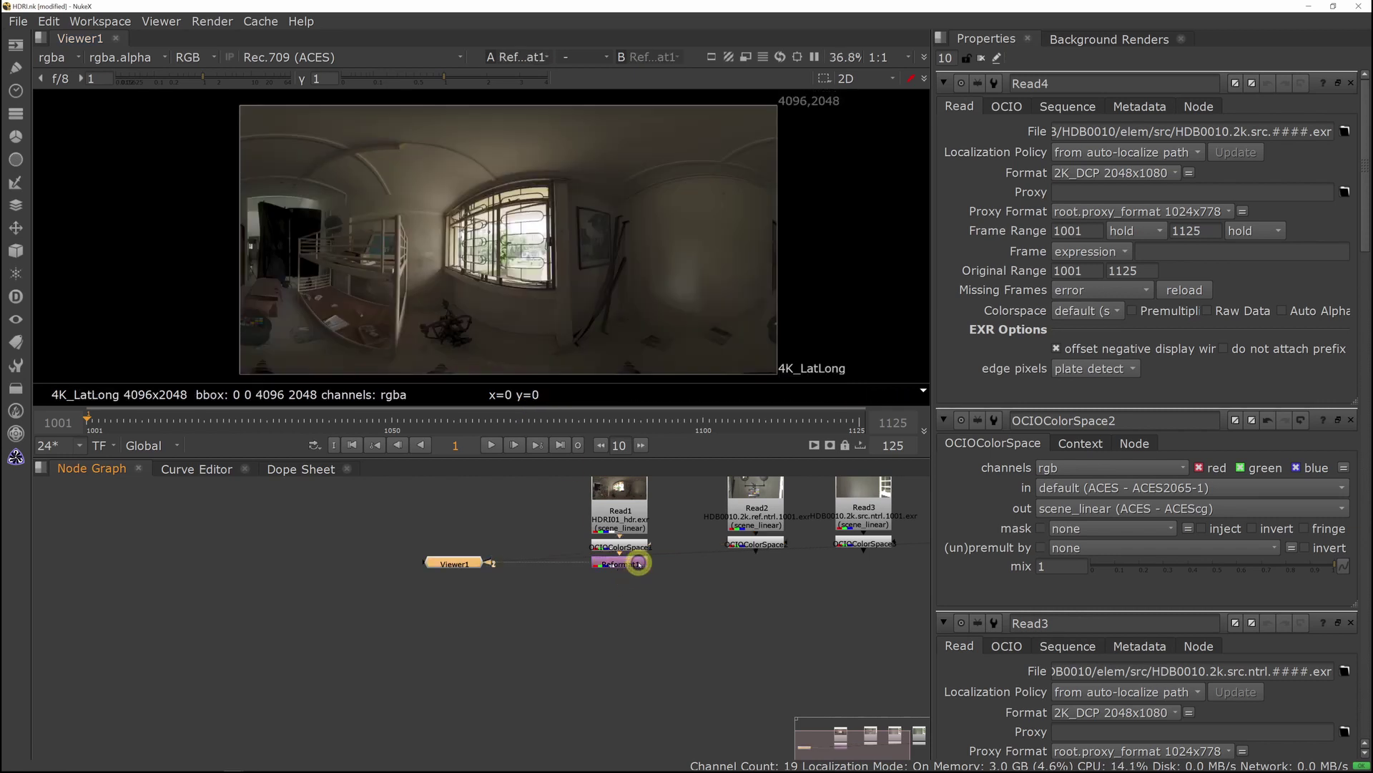
middle_click_drag(384, 310, 736, 306)
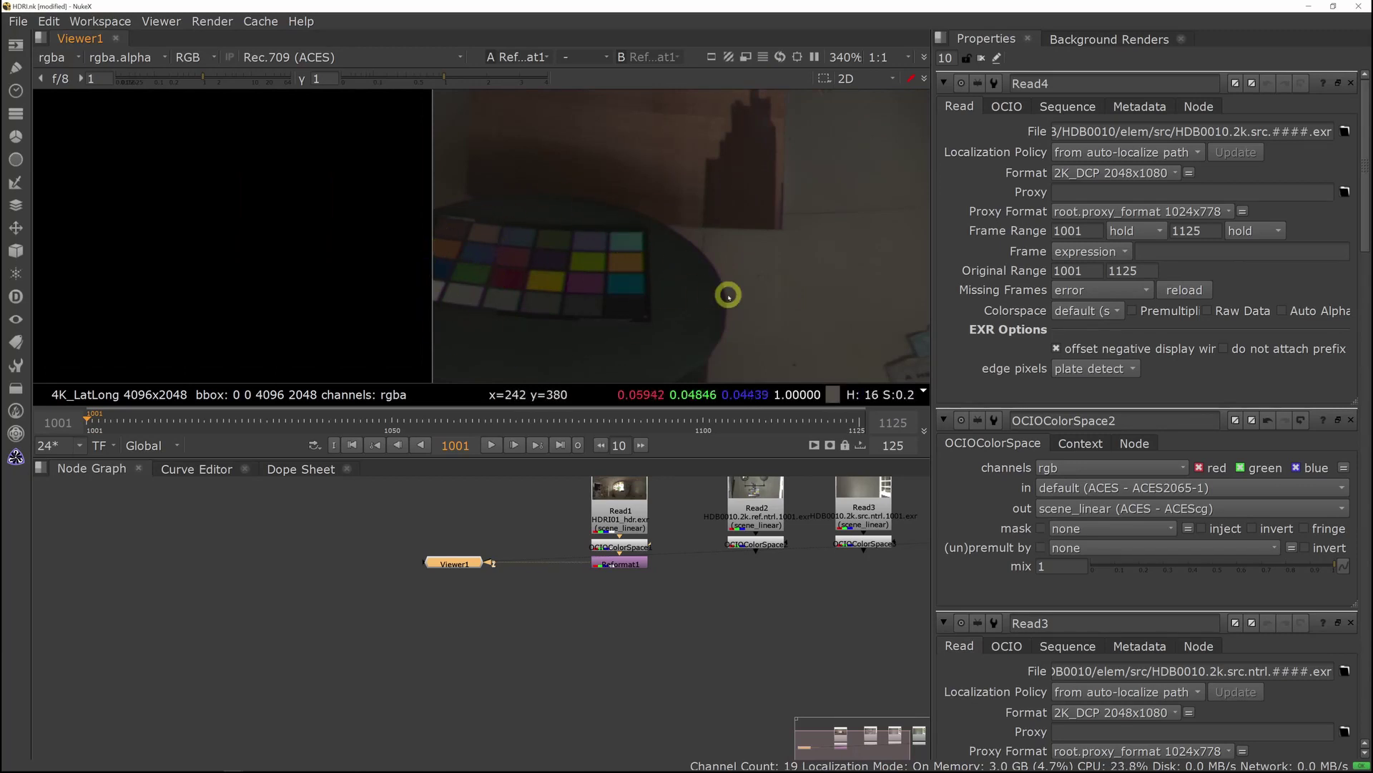
middle_click_drag(745, 279, 611, 269)
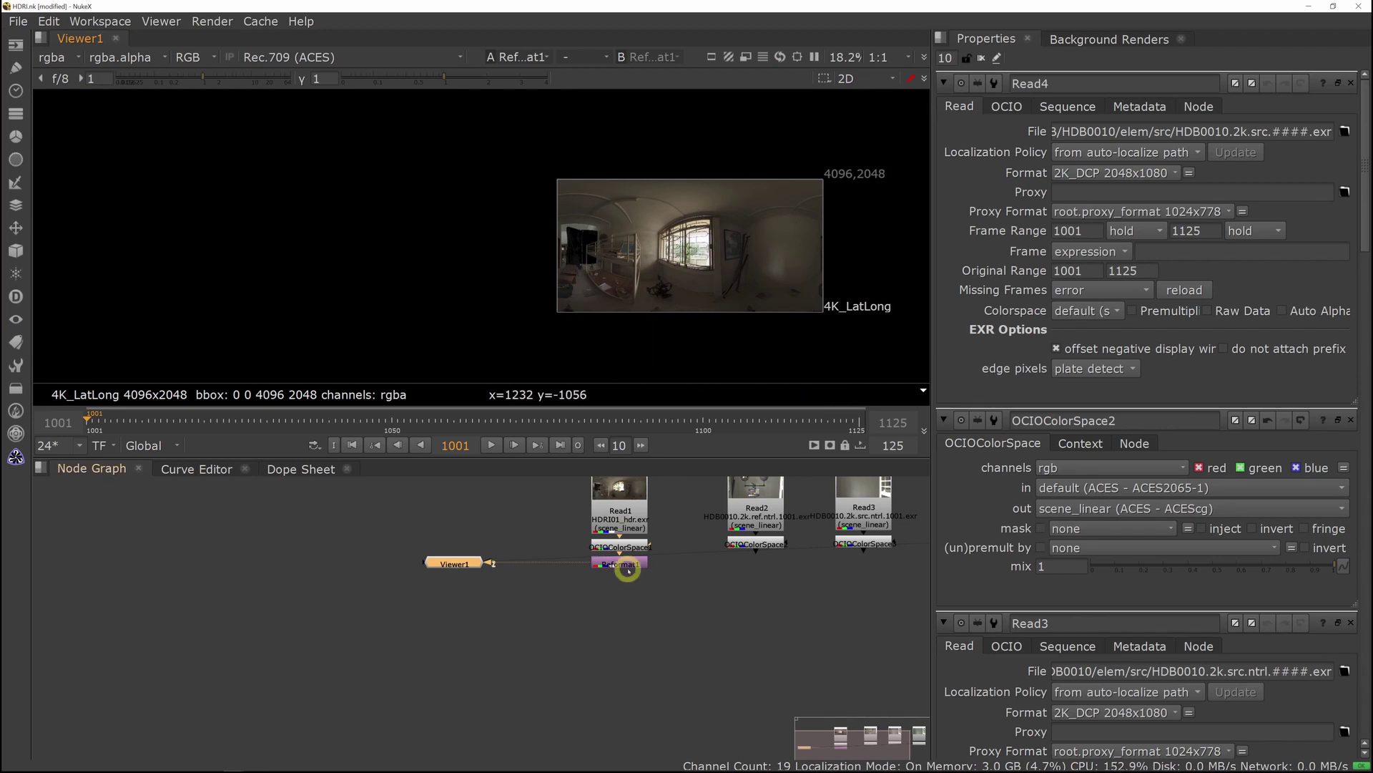
middle_click_drag(773, 282, 674, 282)
Add a SphericalTransform node after Reformat1.
middle_click_drag(643, 644, 634, 608)
key("Tab")
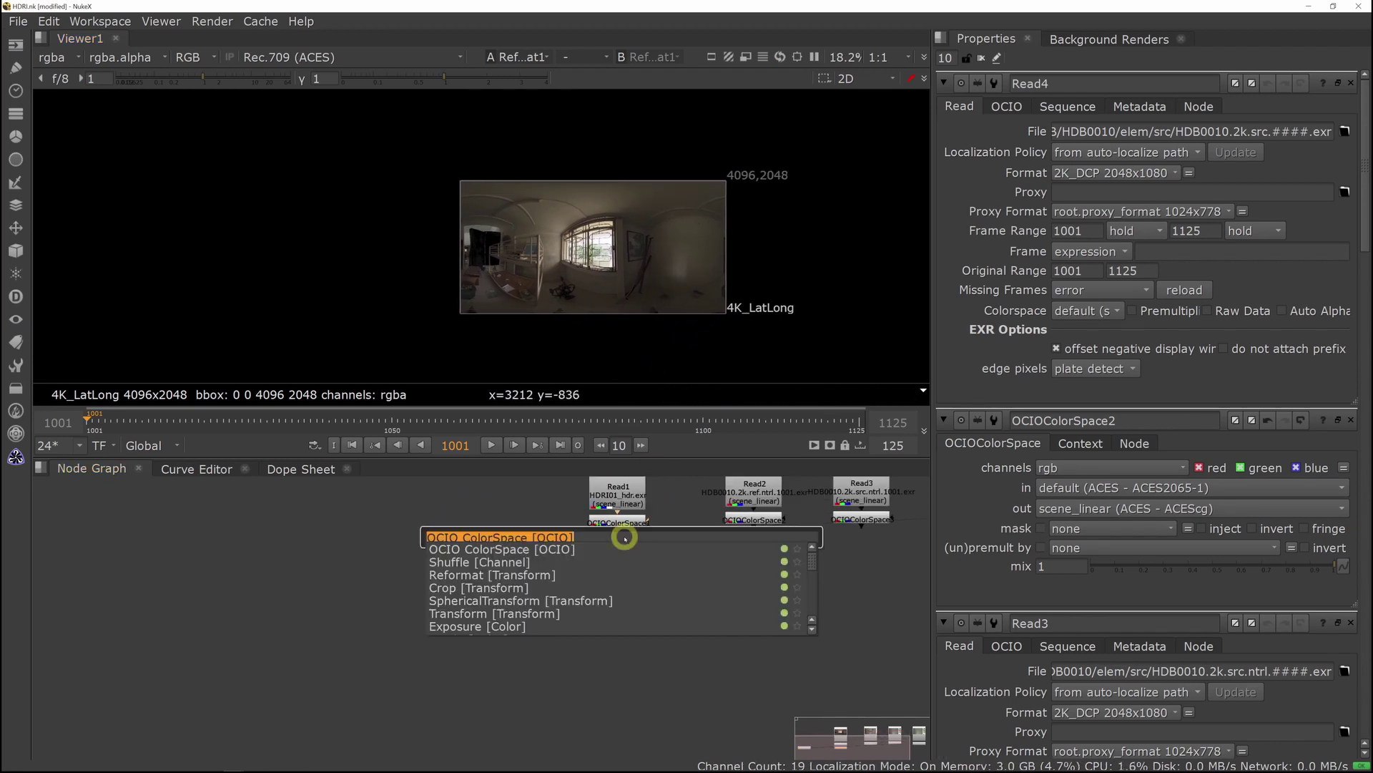
type("o")
key("BackSpace")
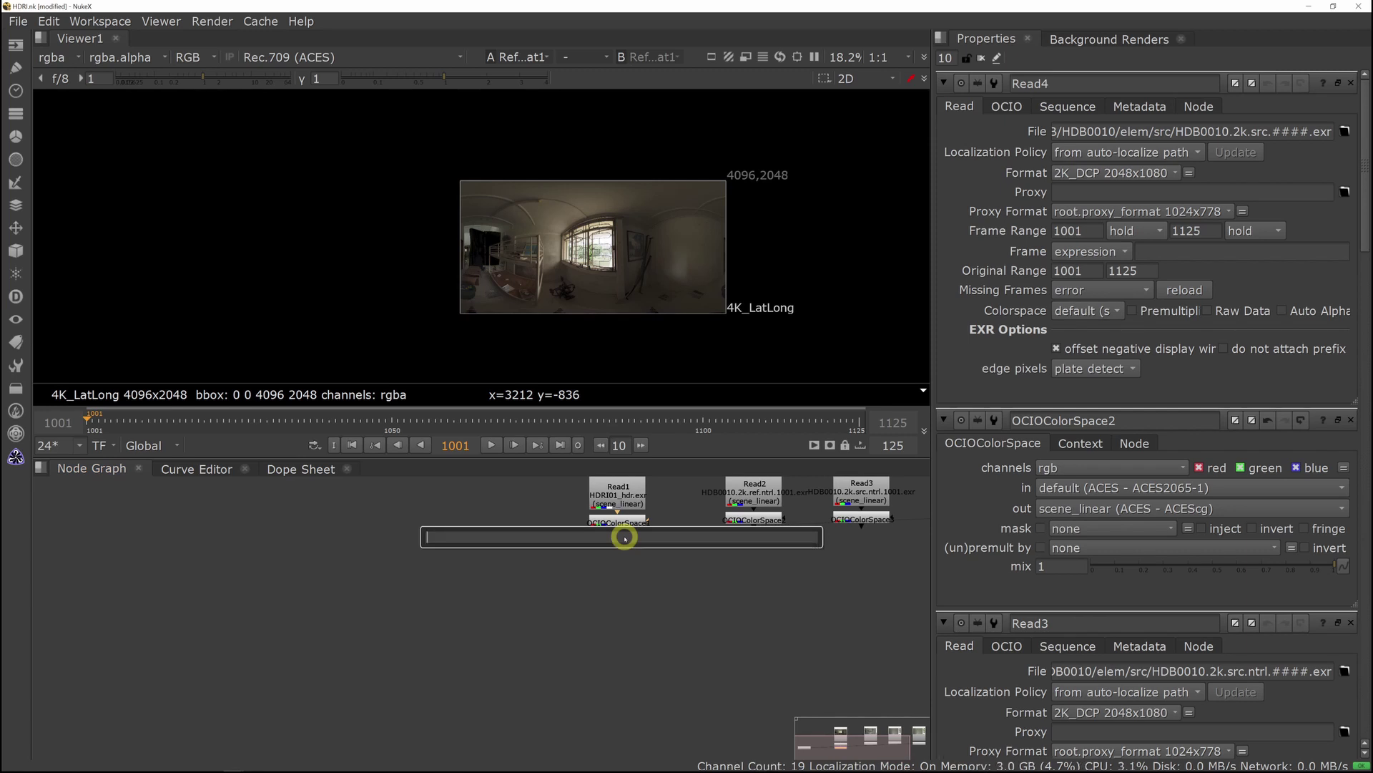
type("spheri")
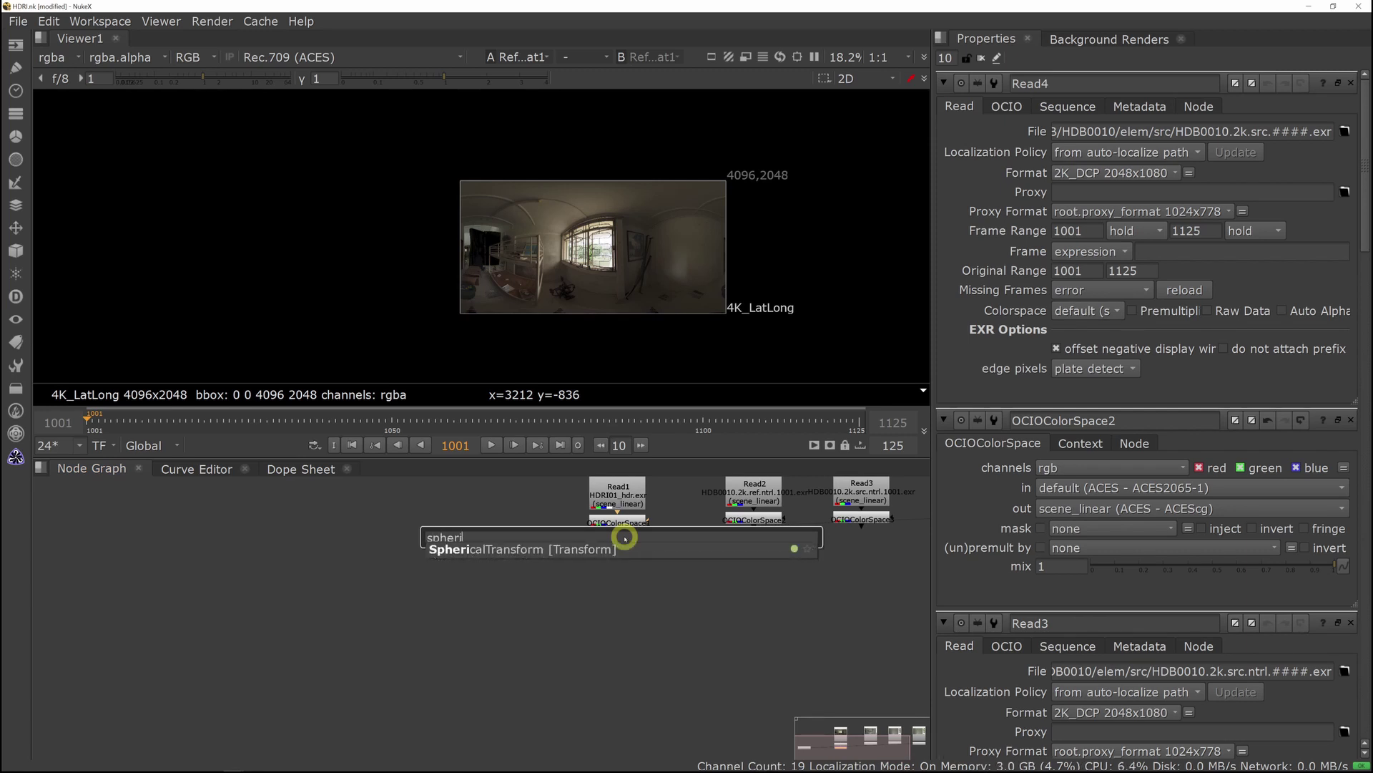
left_click(614, 548)
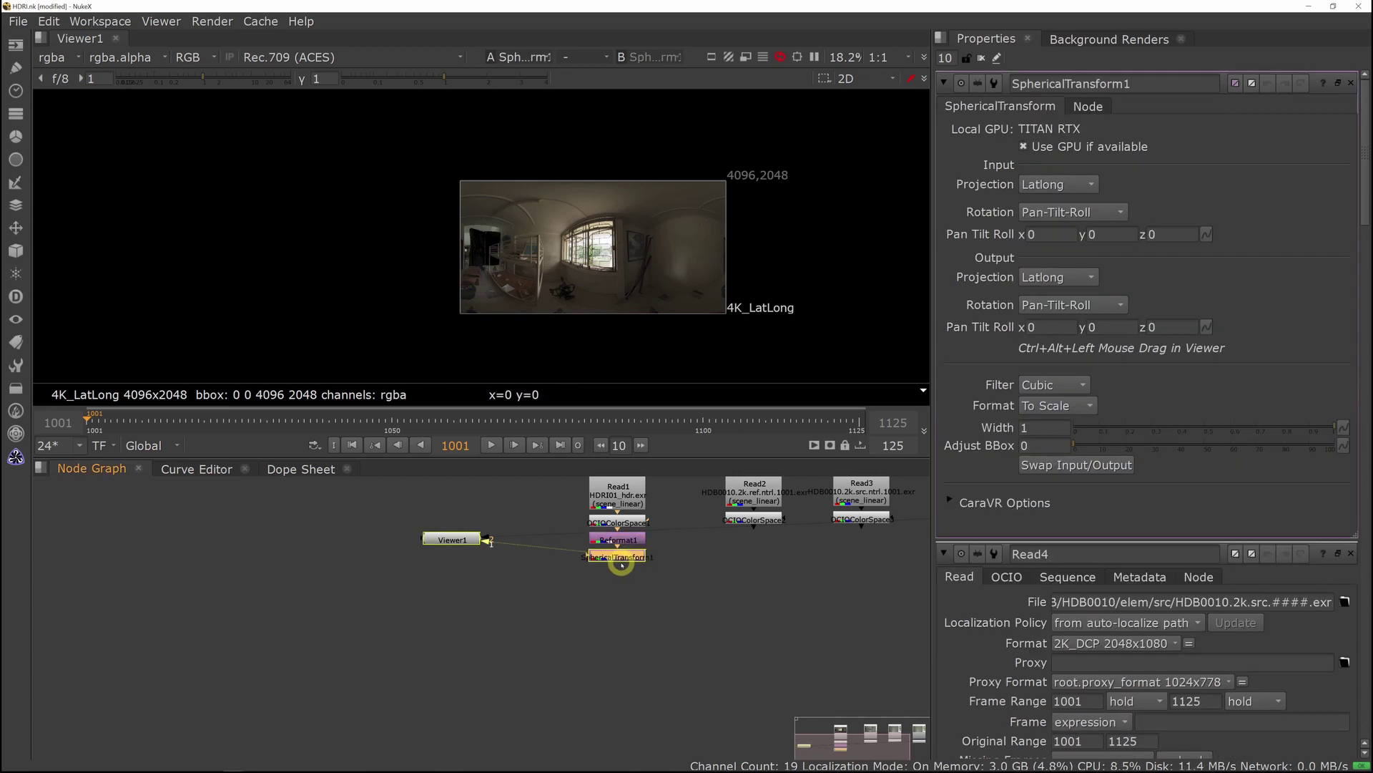
left_click(624, 557)
Set SphericalTransform1's output projection to Cubemap and try the Views format.
left_click(1076, 155)
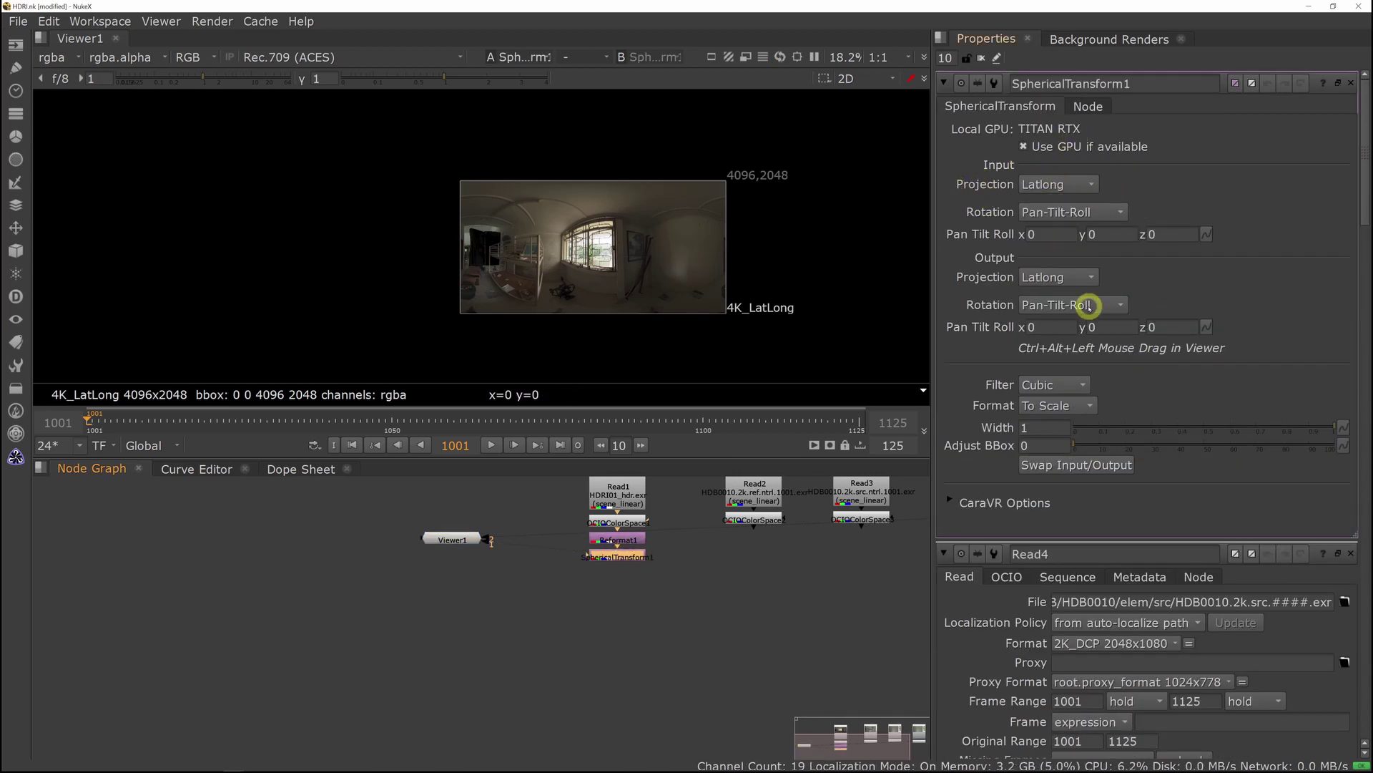
left_click(1057, 277)
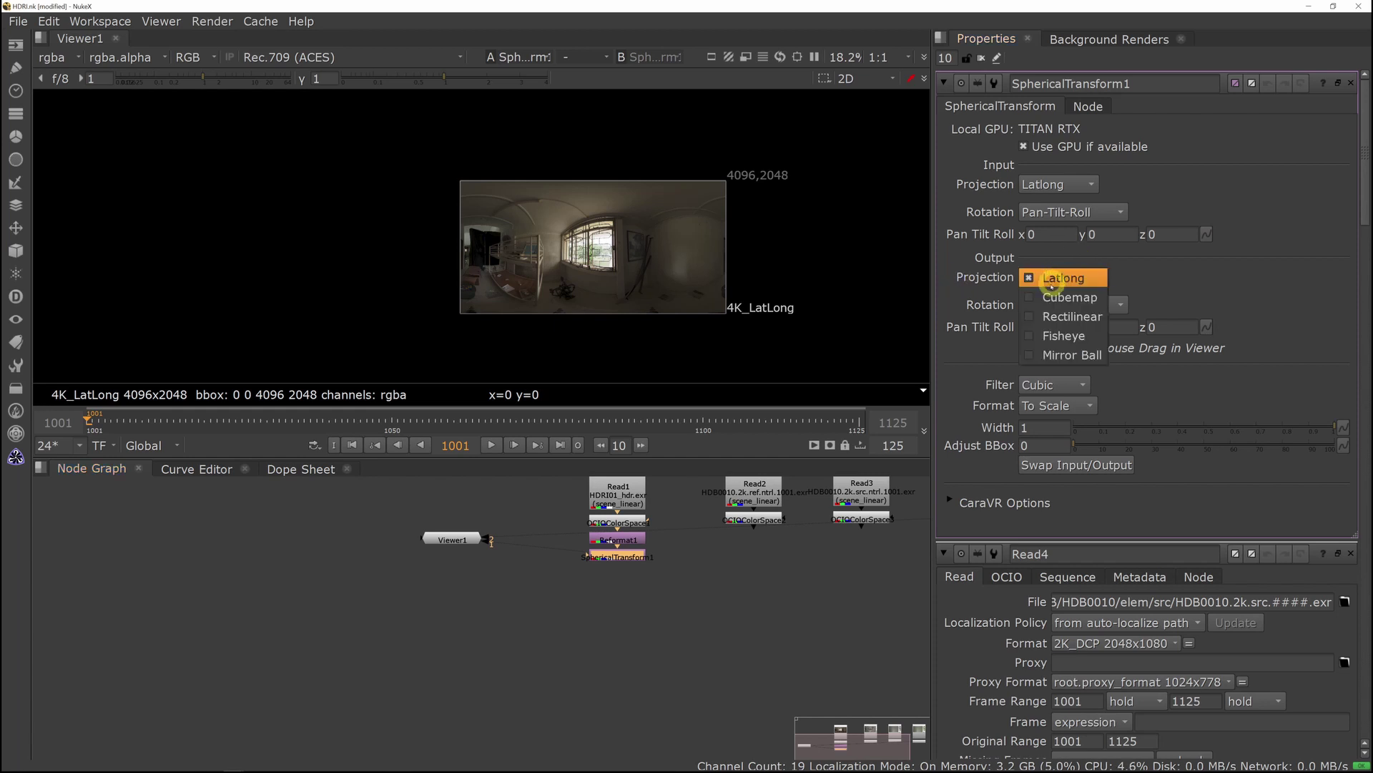
left_click(1057, 297)
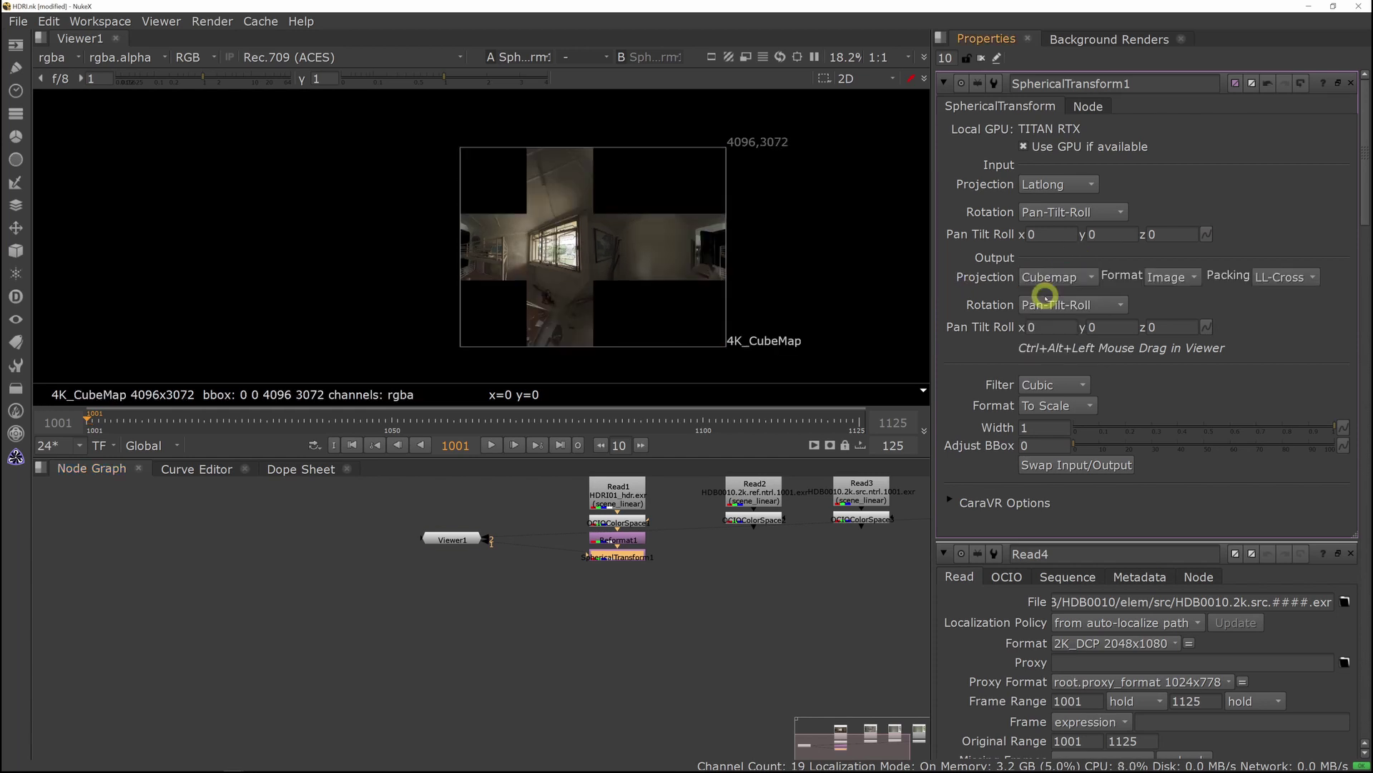
left_click(1277, 279)
left_click(1157, 282)
left_click(1172, 286)
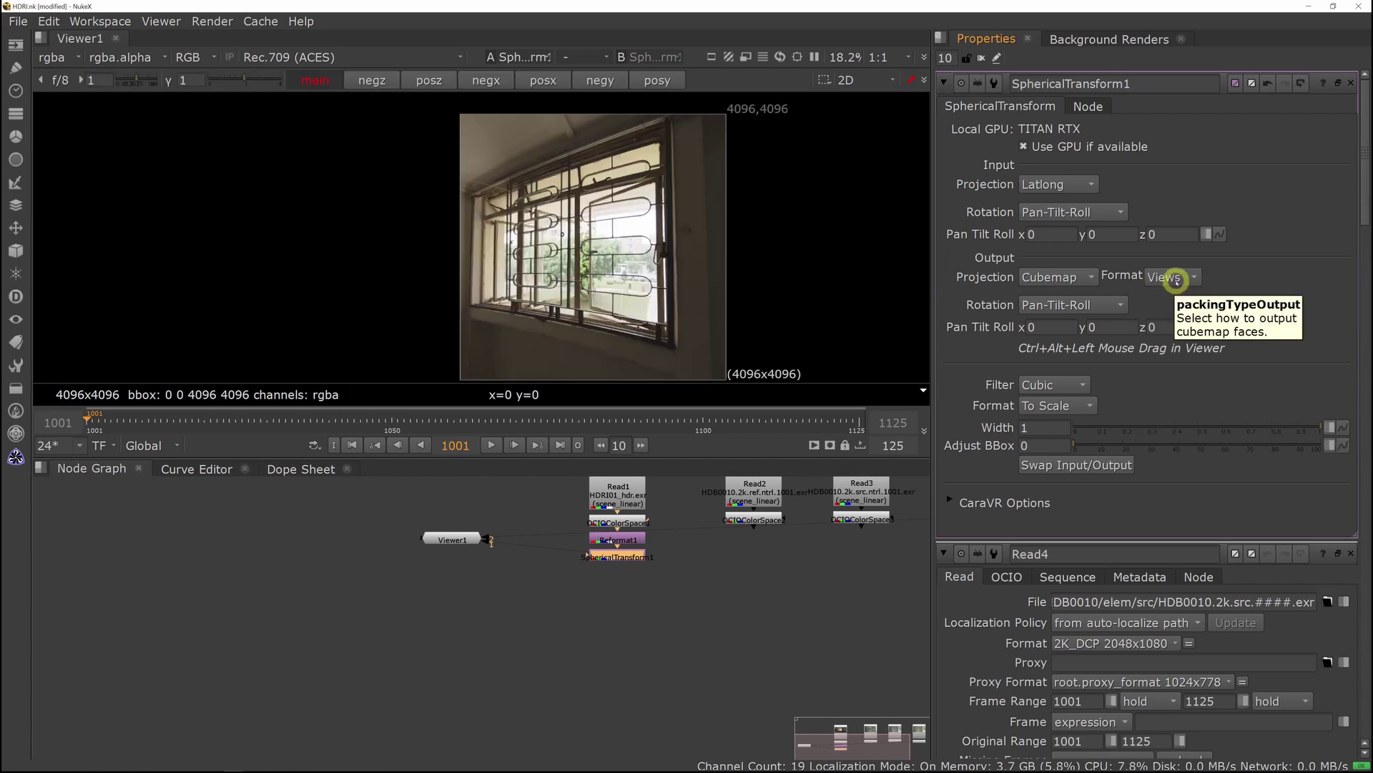
Set the cubemap output format to Faces with face -Y, and examine the colour chart in the floor view.
left_click(1175, 281)
left_click(1176, 292)
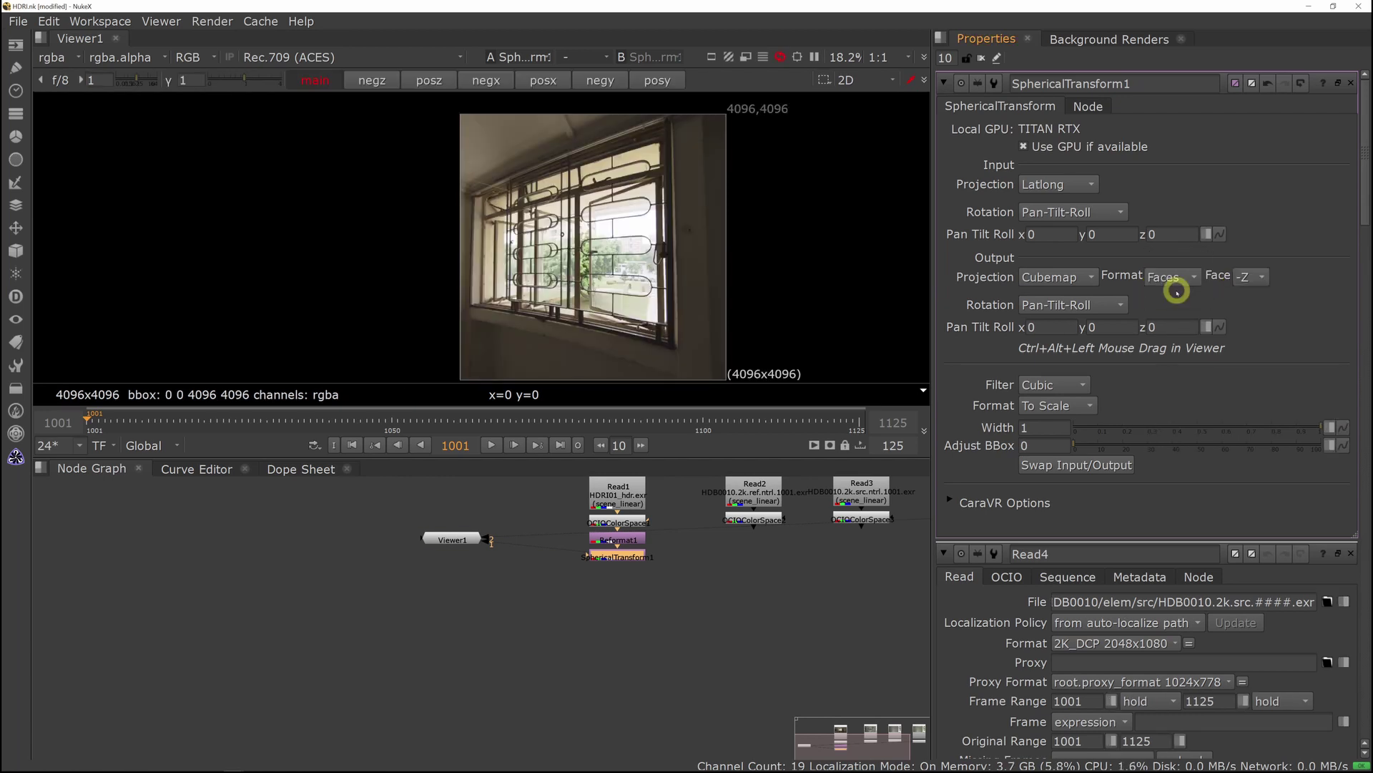
left_click(1260, 279)
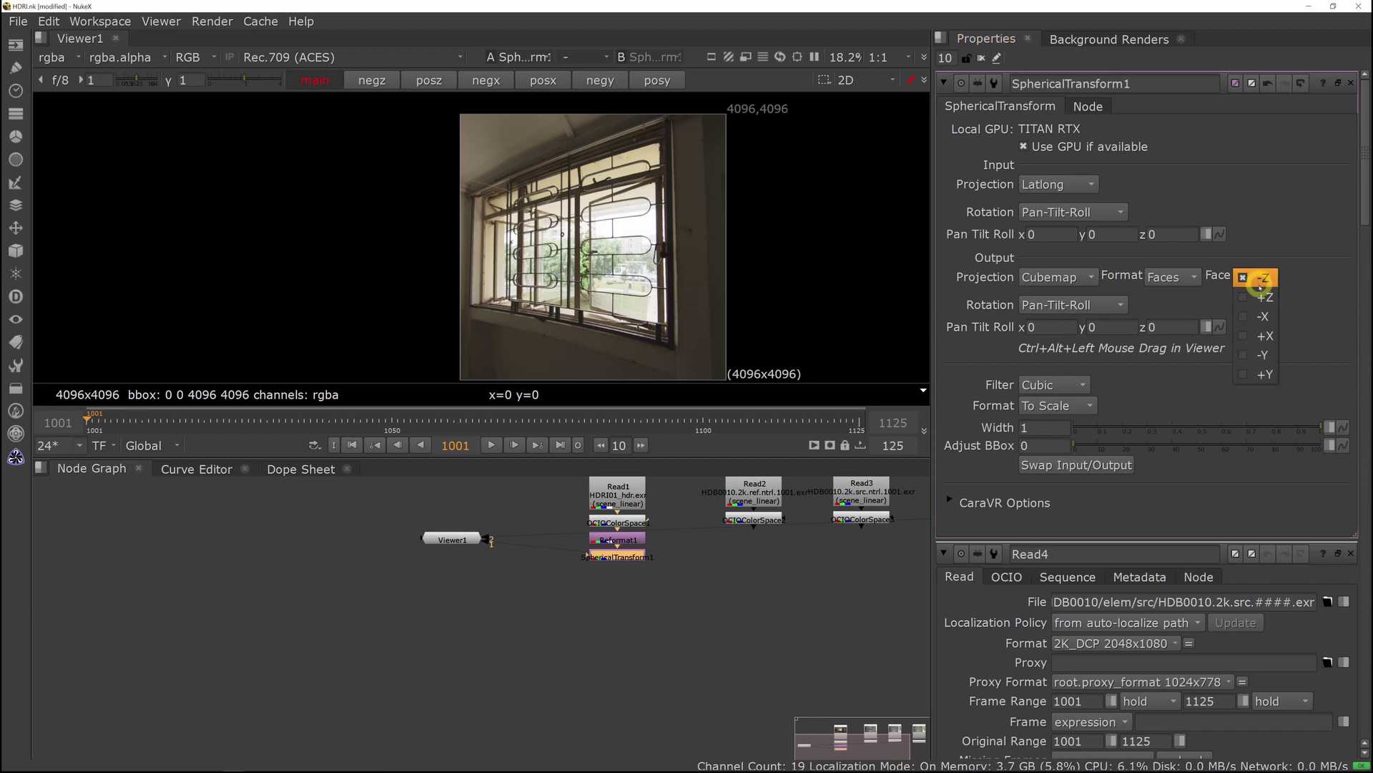
left_click(1257, 354)
middle_click_drag(654, 322, 661, 266)
scroll(609, 299, "up", 6)
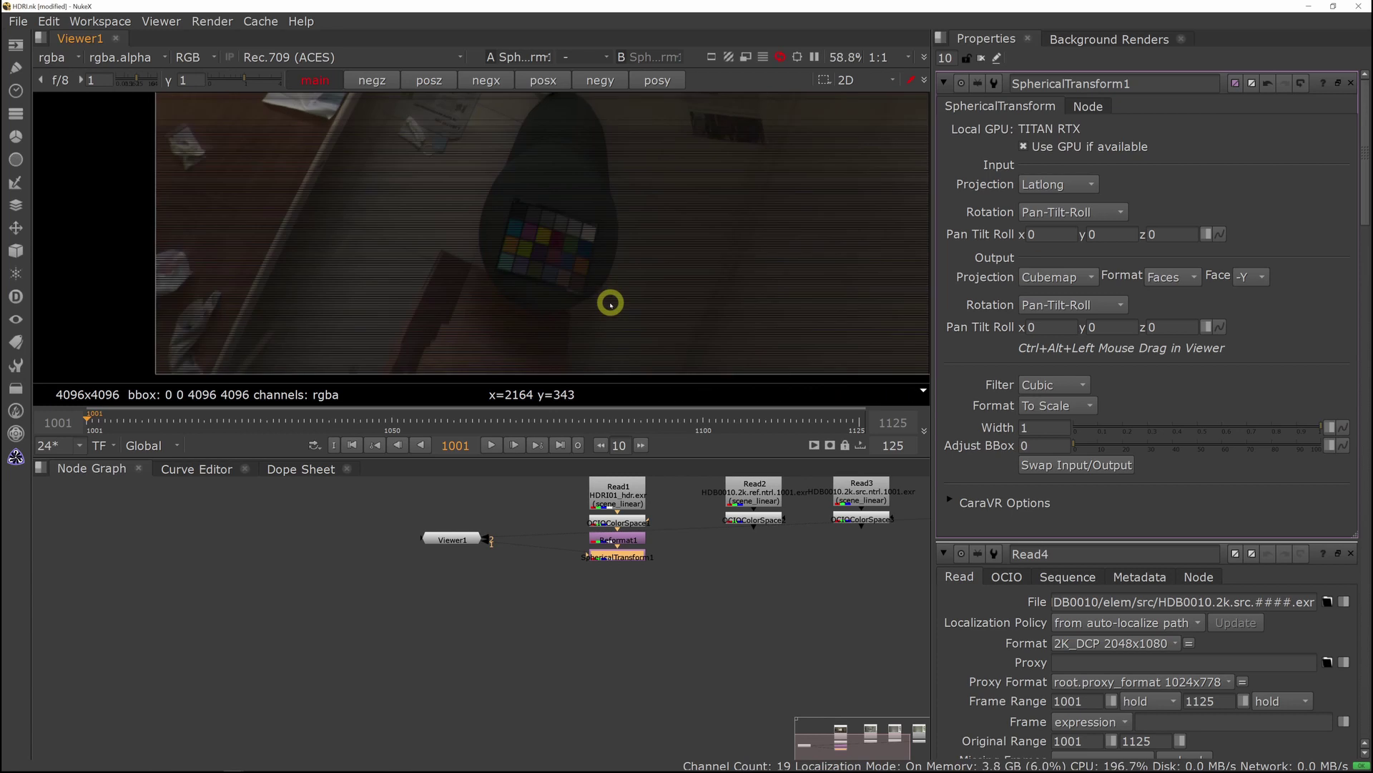
scroll(607, 300, "up", 4)
scroll(643, 227, "down", 10)
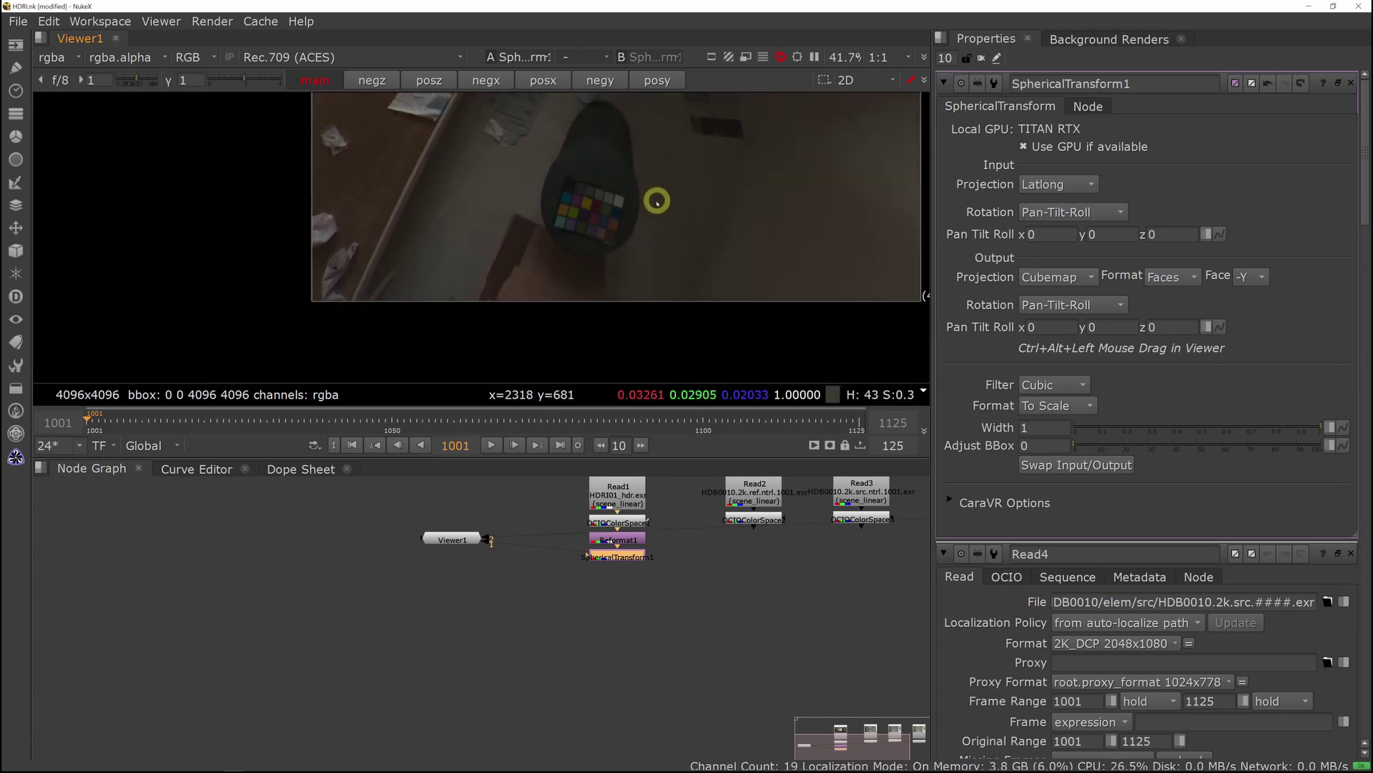
middle_click_drag(643, 277, 641, 297)
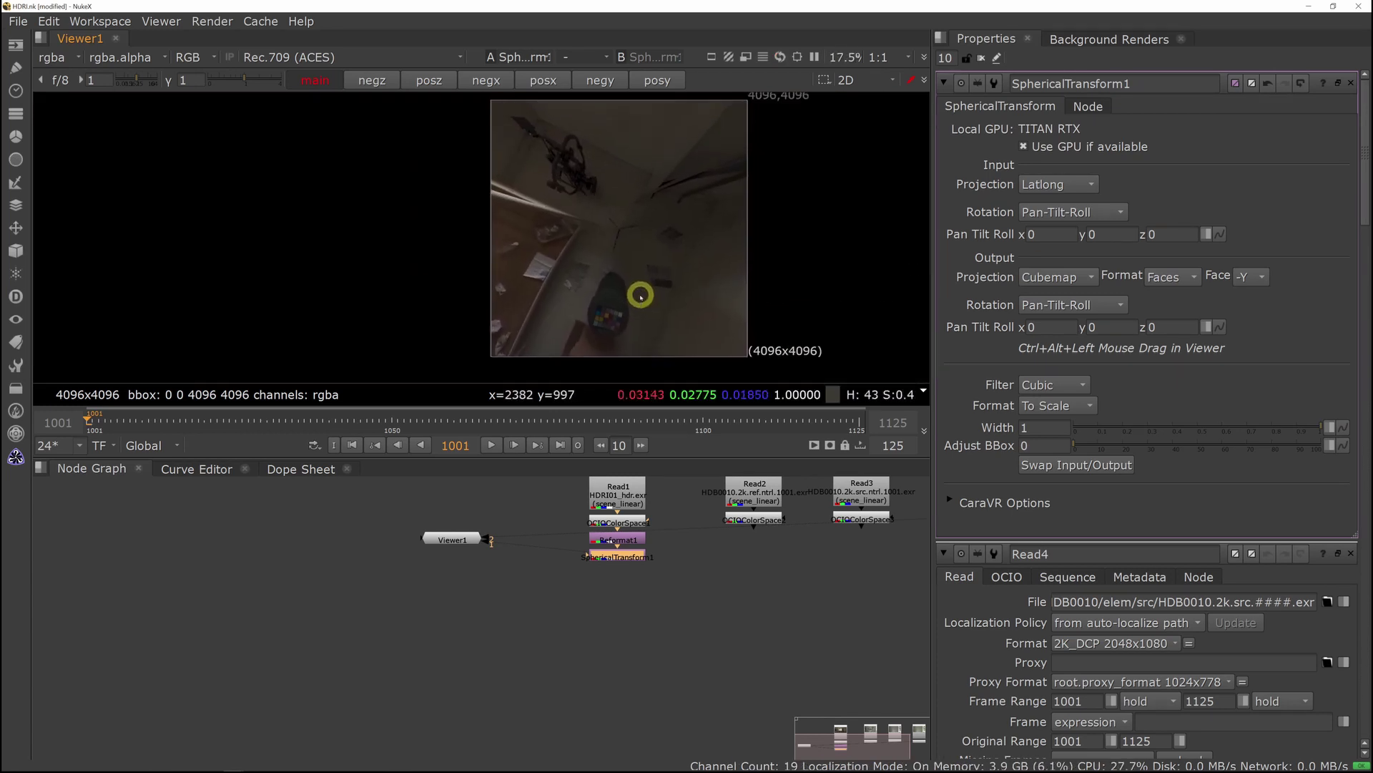
Move SphericalTransform1 further below Reformat1 and add a Crop node after it.
middle_click_drag(537, 589, 429, 642)
left_click_drag(487, 613, 486, 663)
middle_click_drag(518, 713, 516, 646)
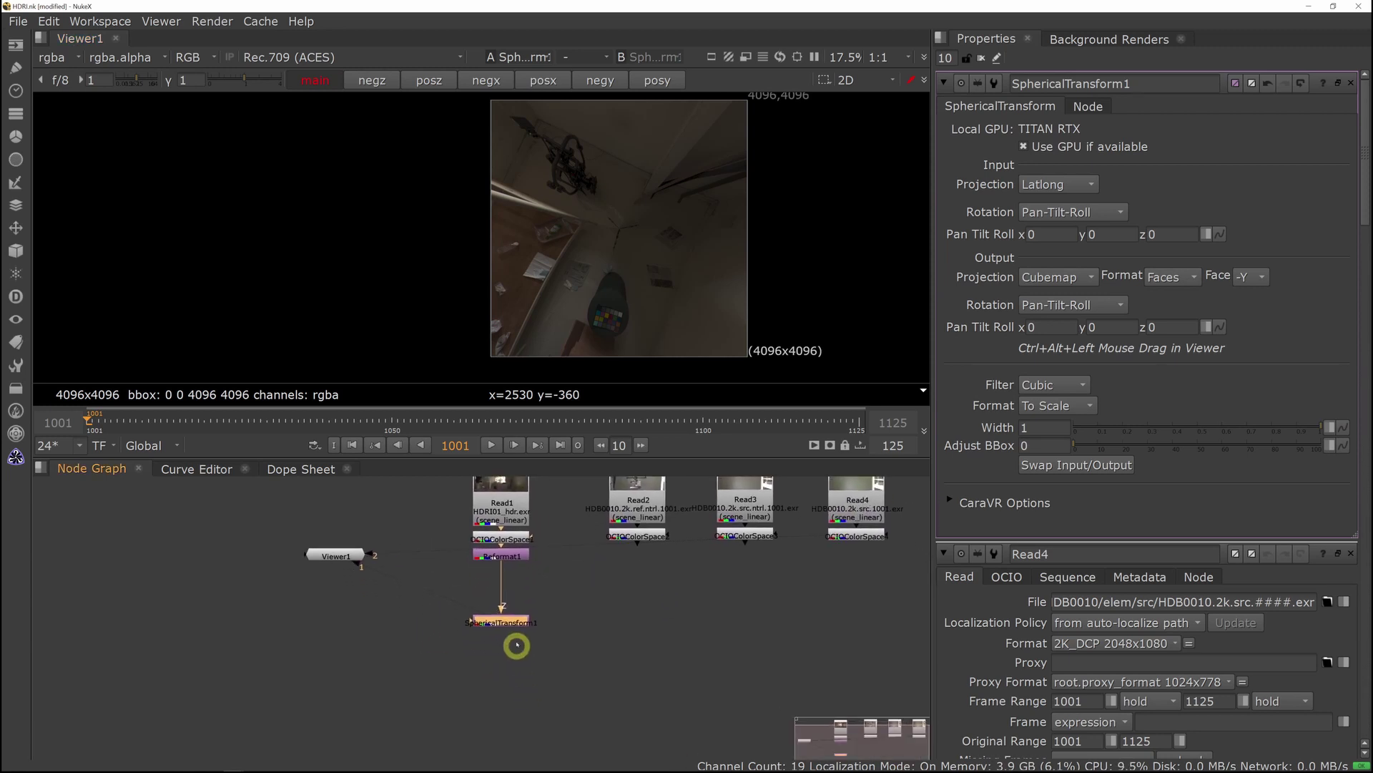
key("Tab")
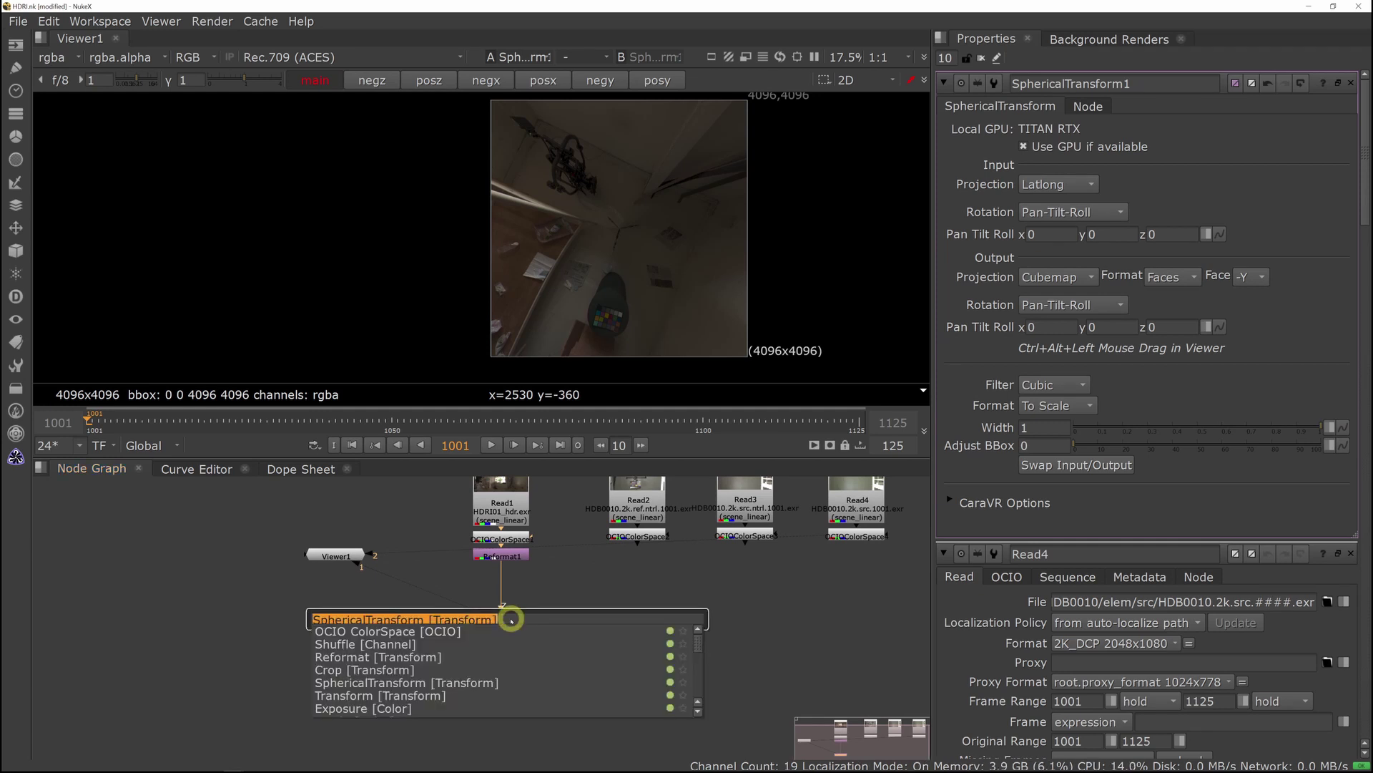
type("crop")
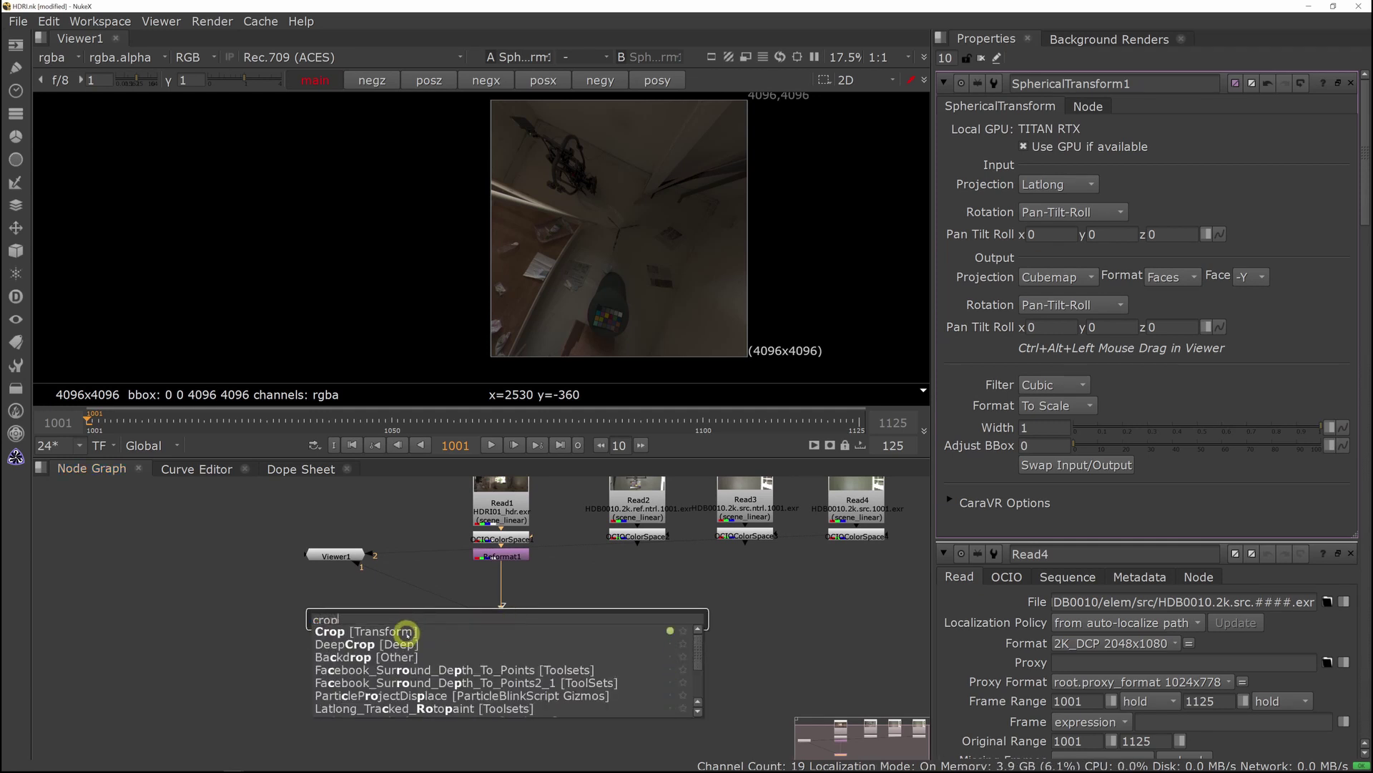
left_click(405, 632)
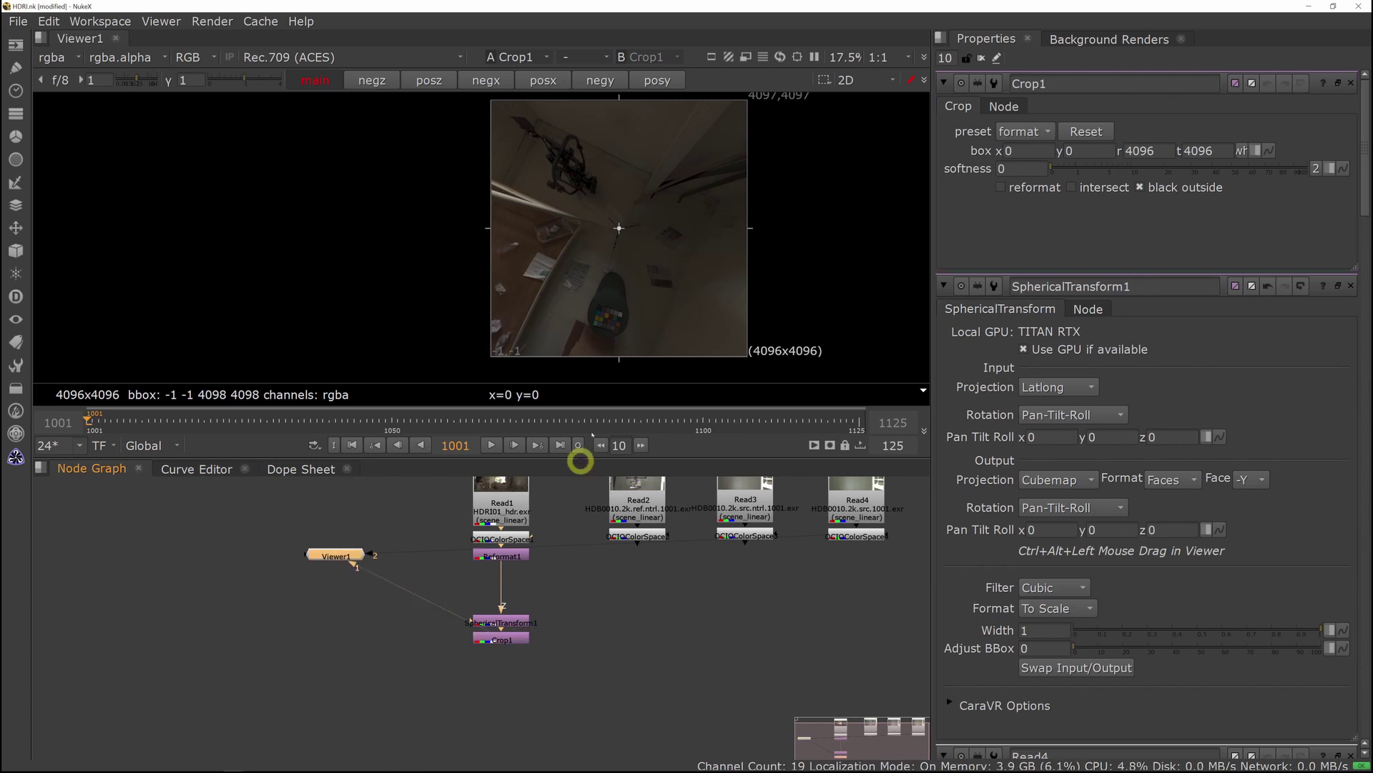
Crop the floor view around the colour chart, with the box at x 1505, y 344, r 2120, t 880.
left_click_drag(746, 100, 638, 302)
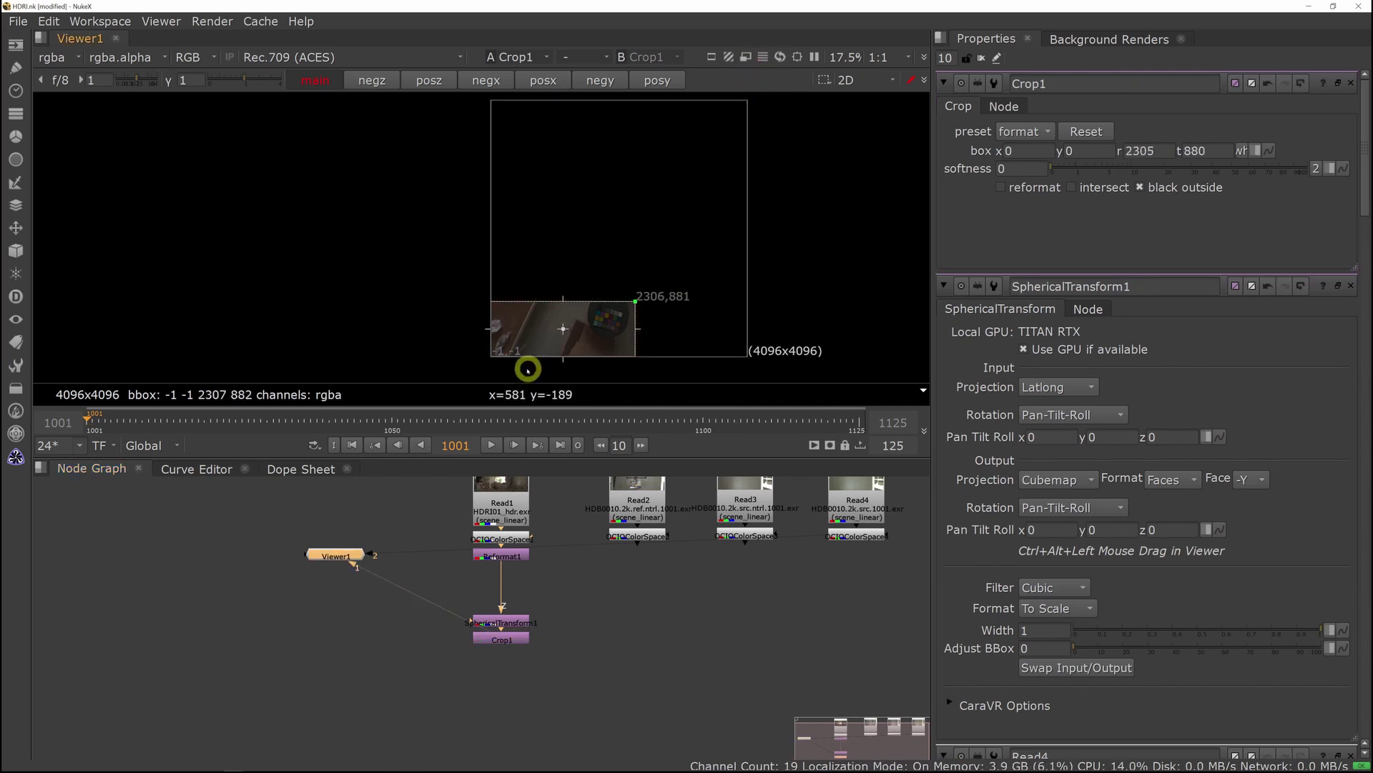
left_click_drag(492, 357, 587, 334)
key("f")
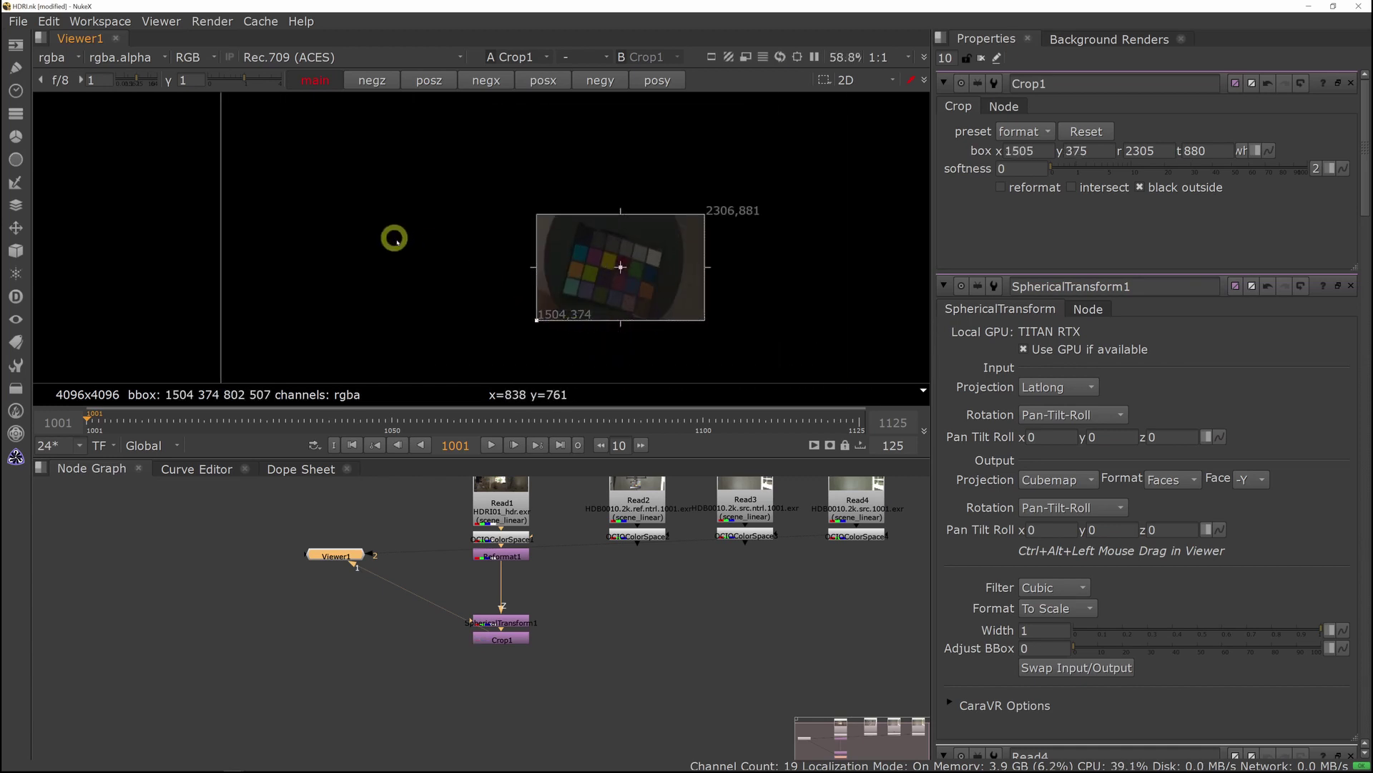
left_click_drag(751, 321, 706, 328)
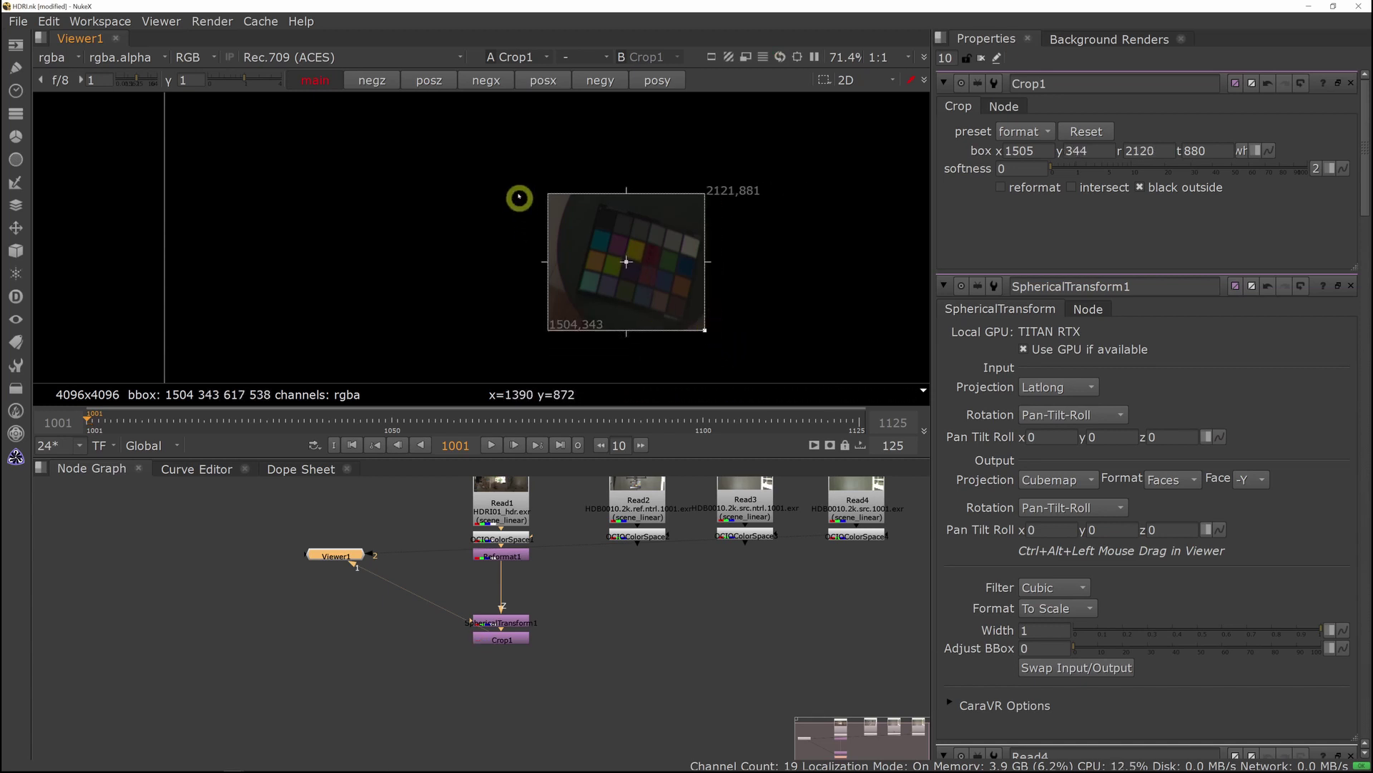
Tighten Crop1's box around the chart to x 1611, y 355, r 2106, t 841, with reformat enabled and black outside disabled.
left_click_drag(549, 194, 574, 195)
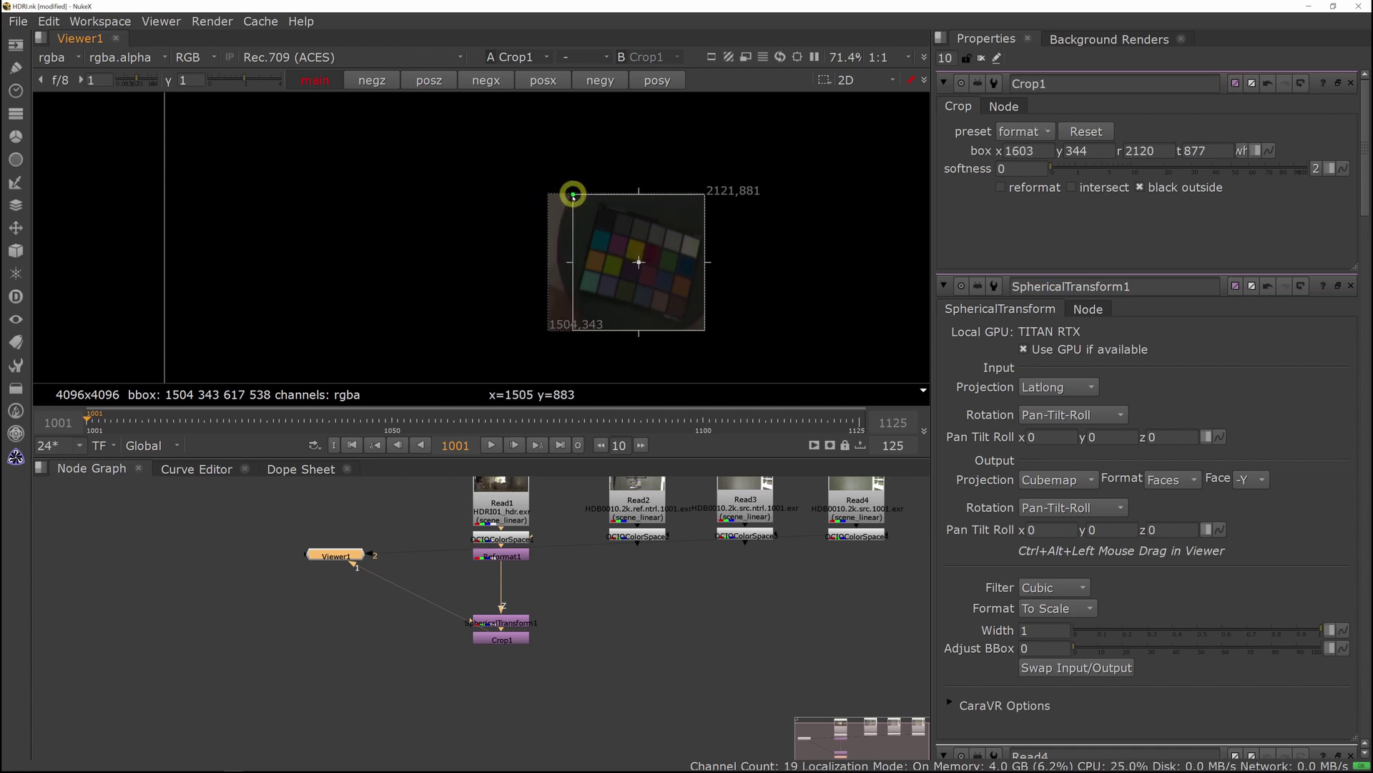
left_click_drag(701, 328, 700, 326)
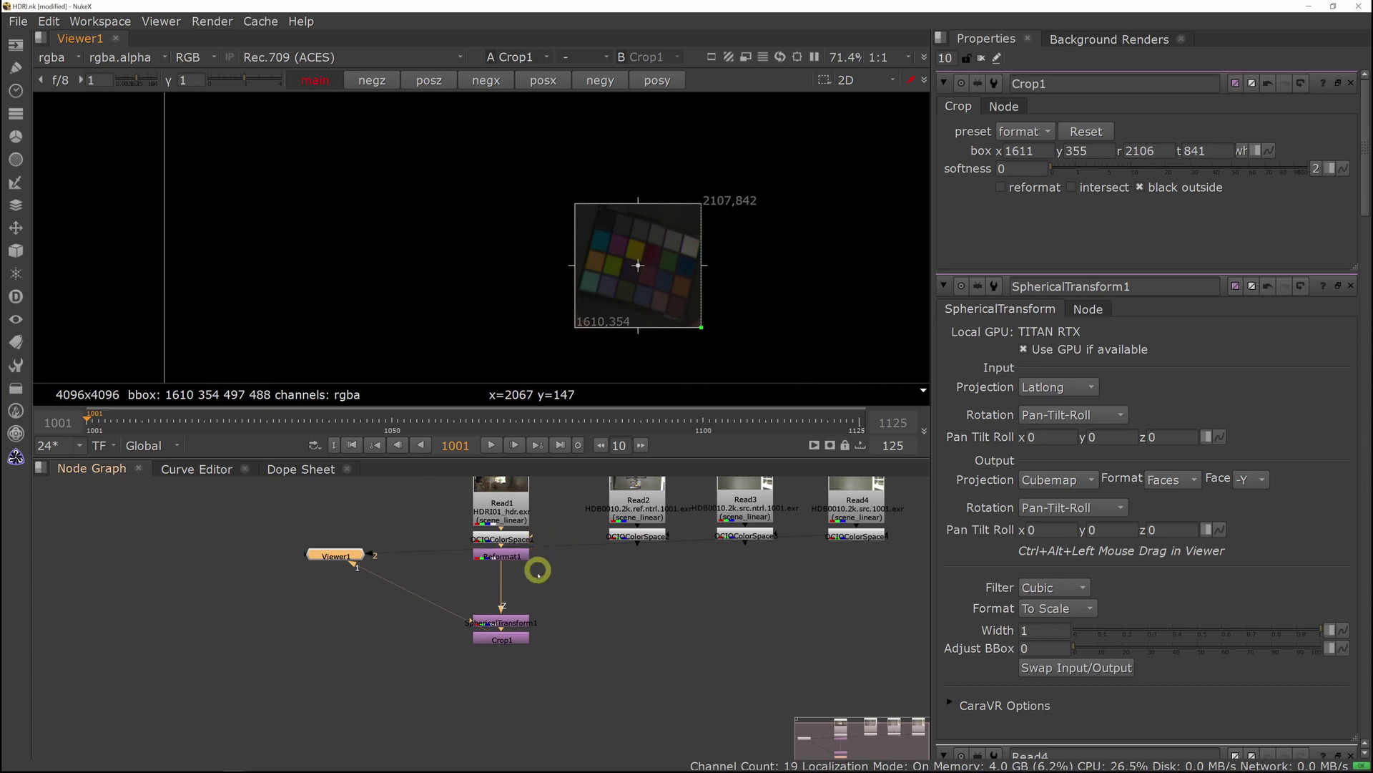
left_click(516, 637)
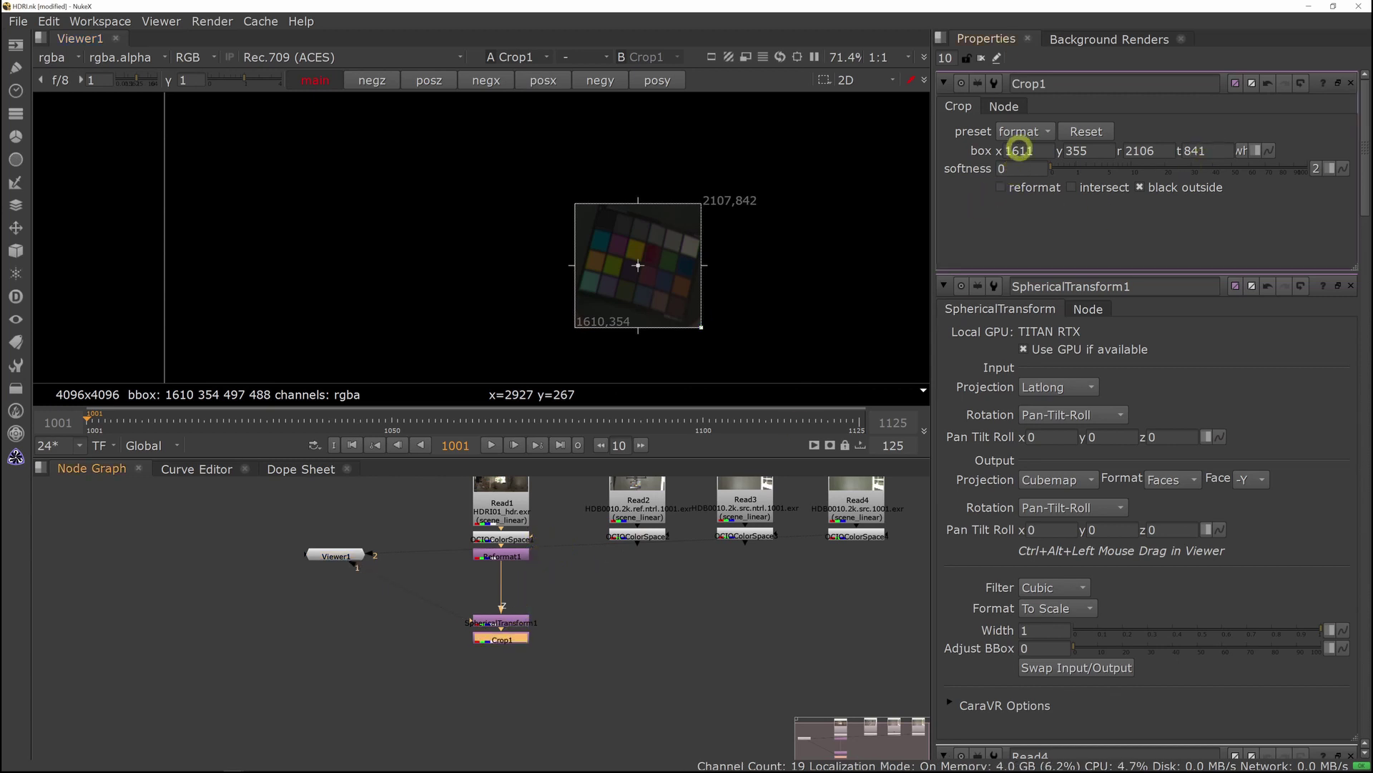
left_click(1031, 186)
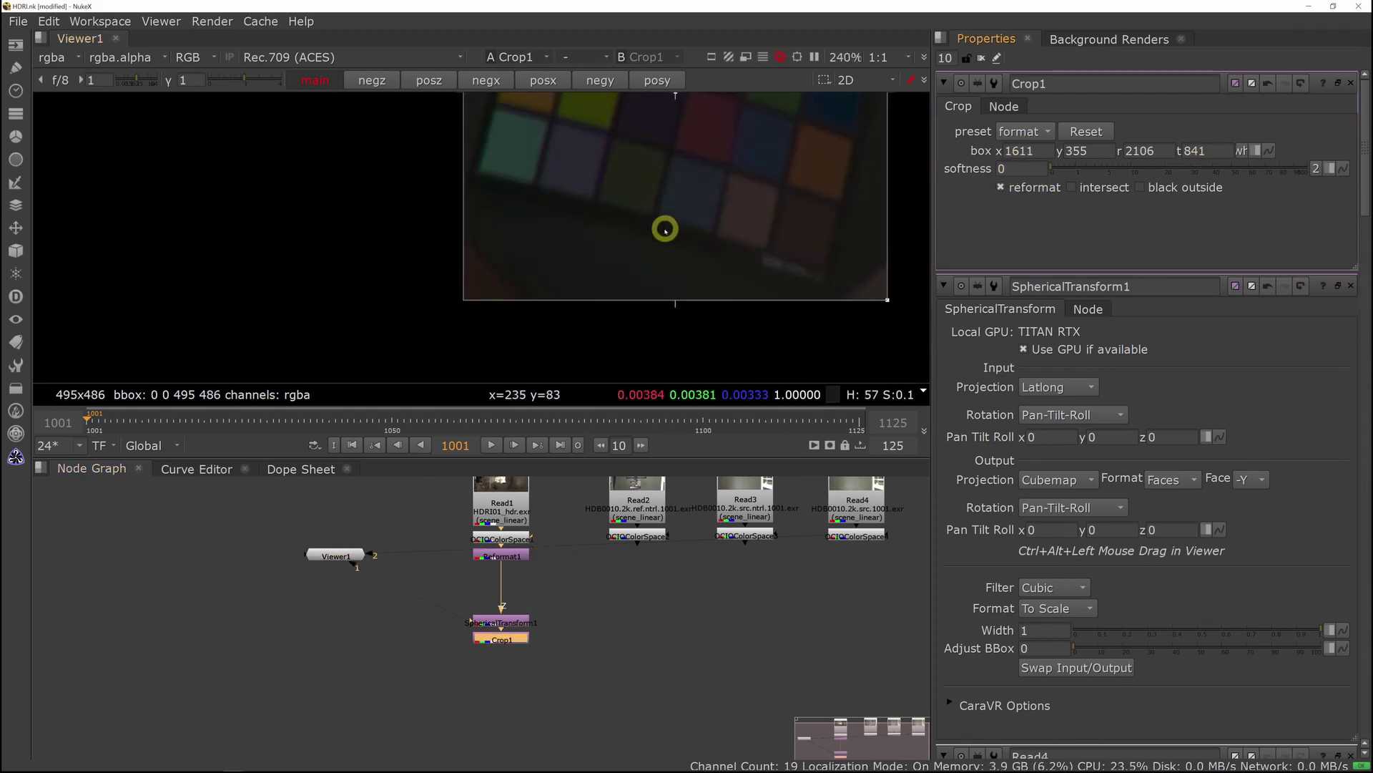
scroll(658, 243, "up", 3)
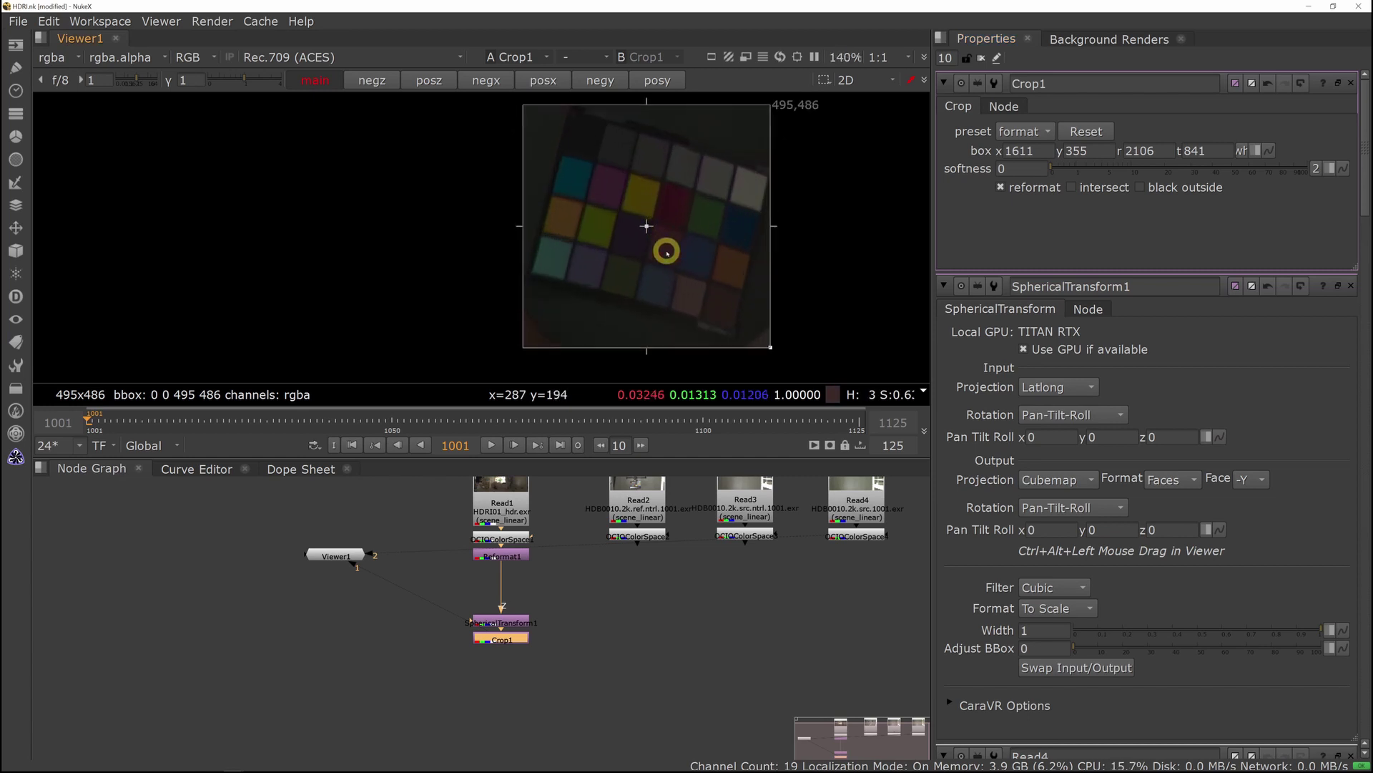
Add a Transform node after Crop1 and rotate the chart to about -165 degrees so its rows run level.
key("Tab")
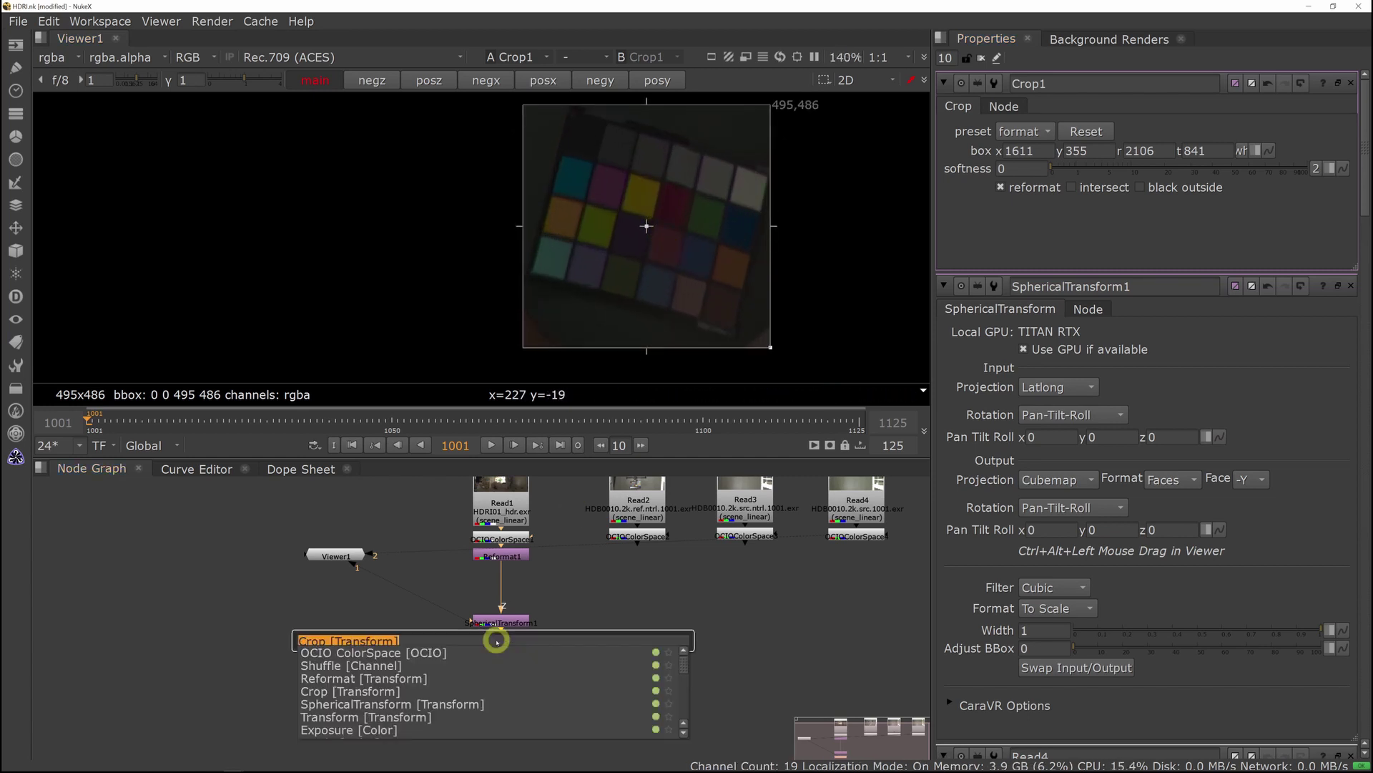
type("trans")
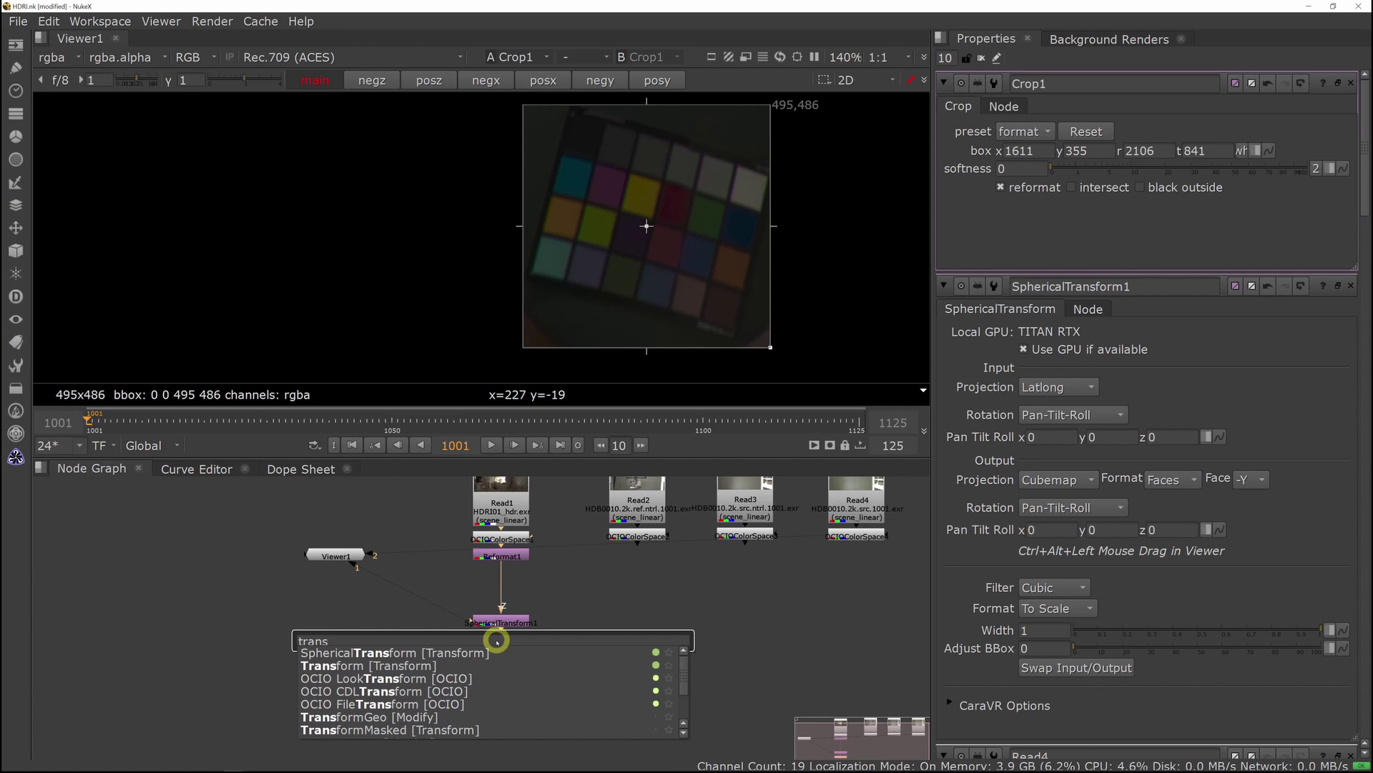
key("Down")
key("Return")
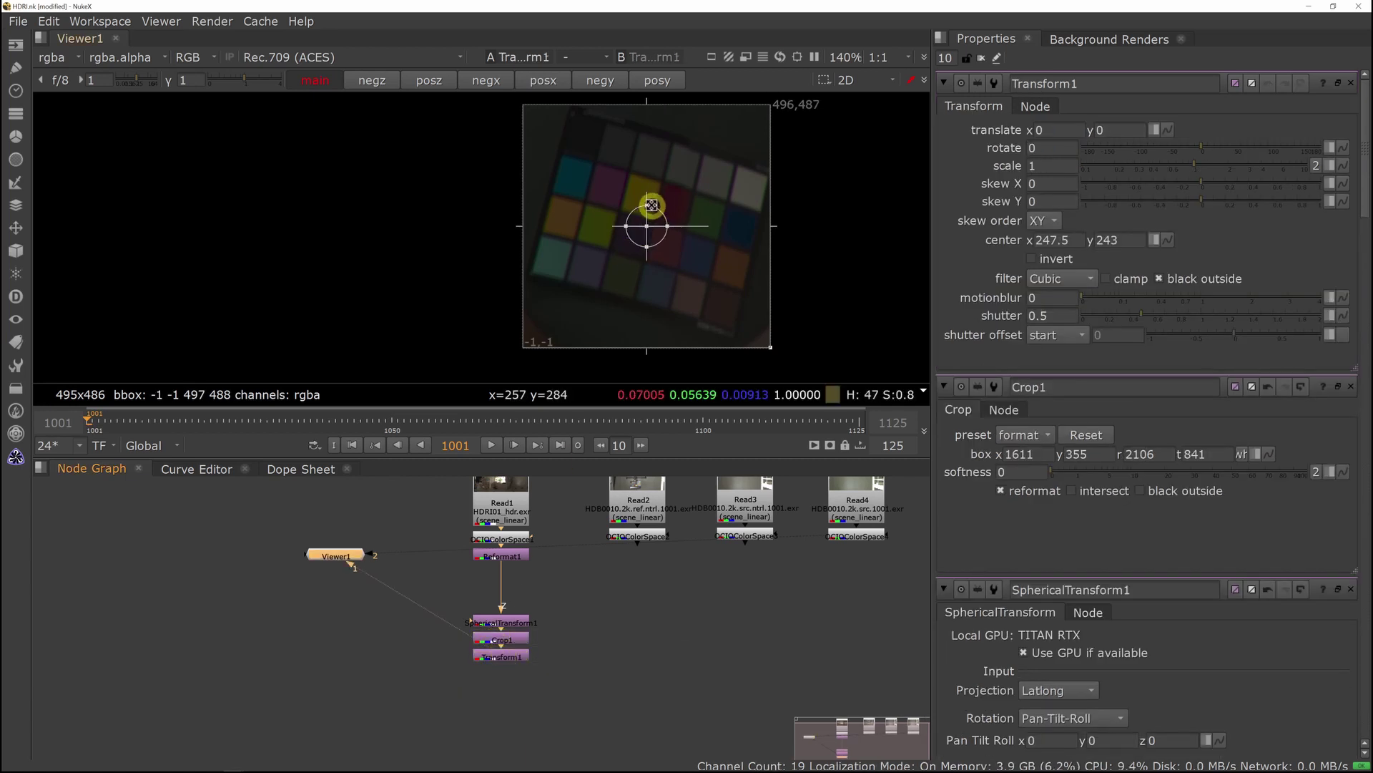
left_click_drag(693, 226, 552, 251)
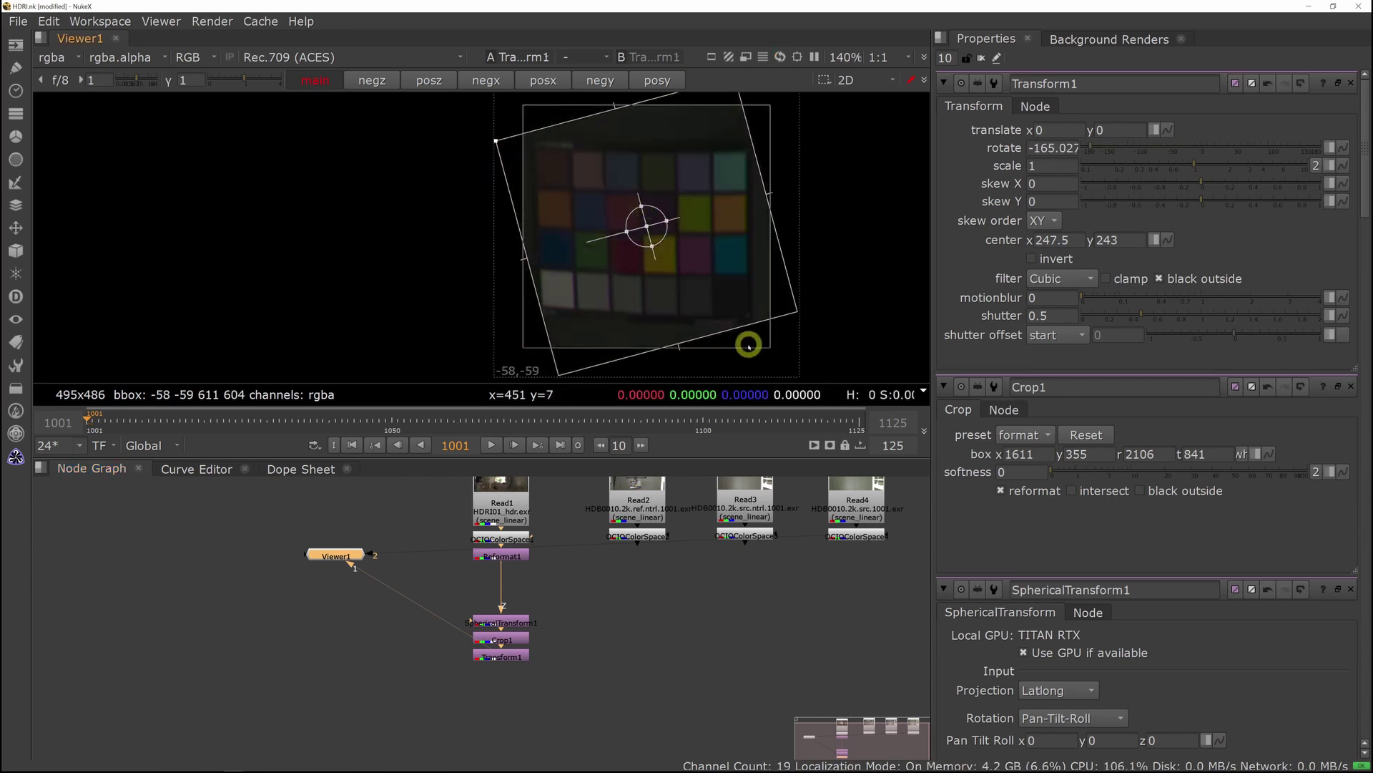
Merge the transformed HDRI chart over Read2's colour-converted reference plate, view the result, and close all open node properties.
left_click(507, 657)
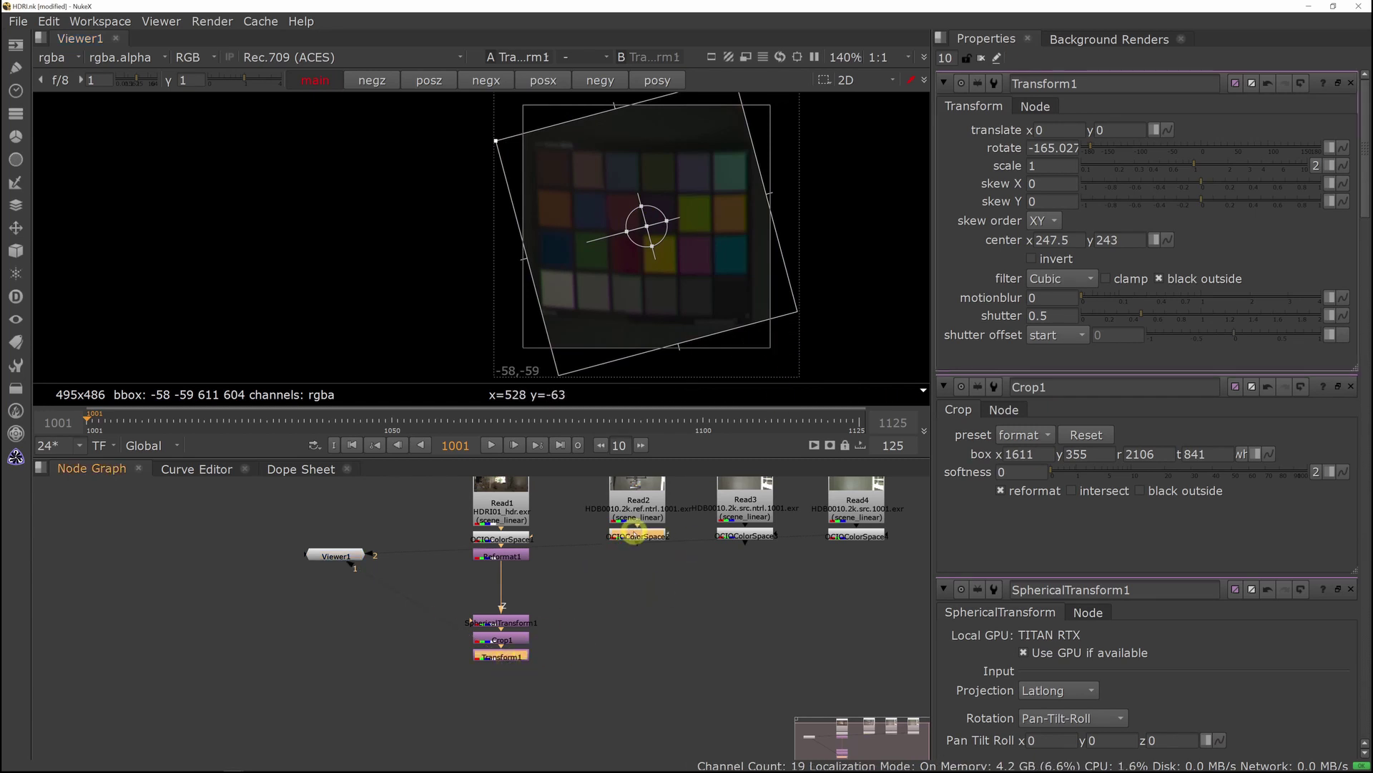
key("m")
key("1")
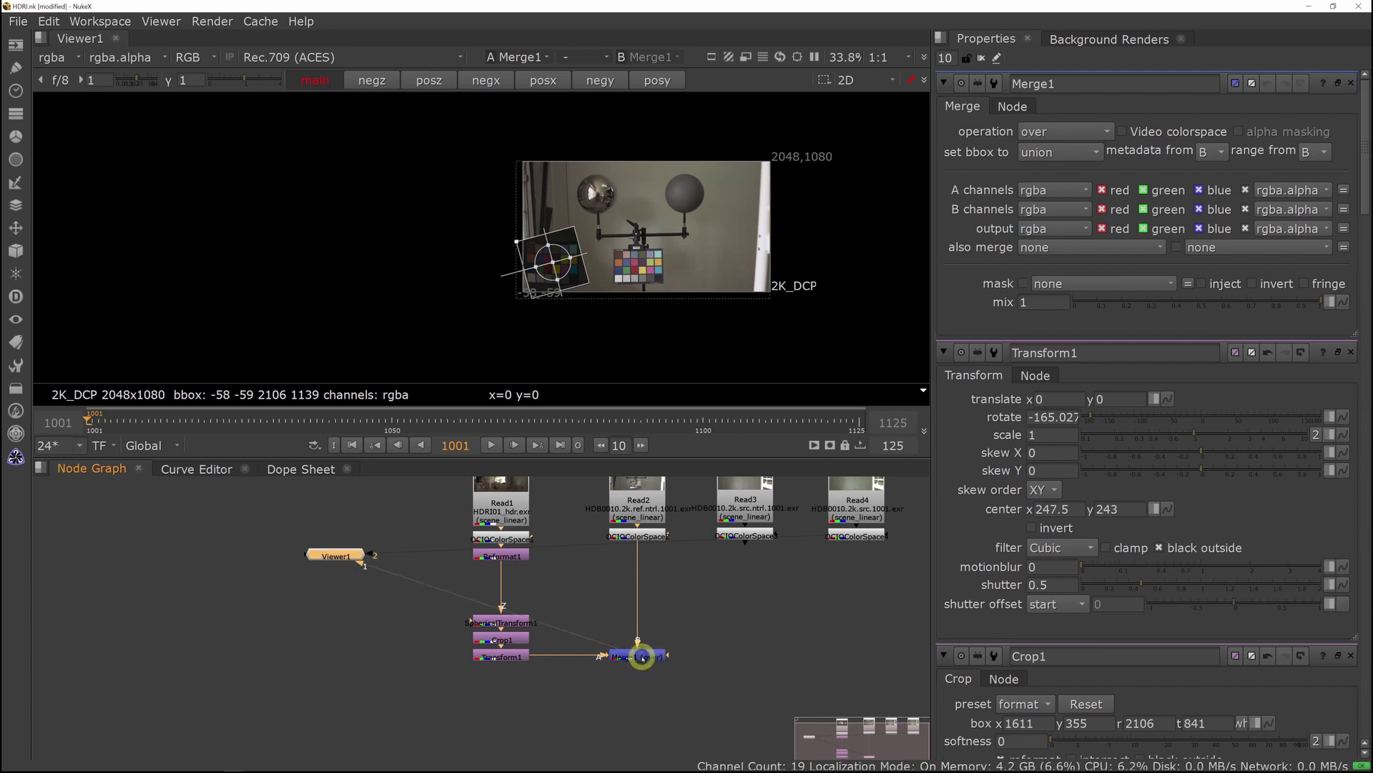
scroll(651, 255, "up", 4)
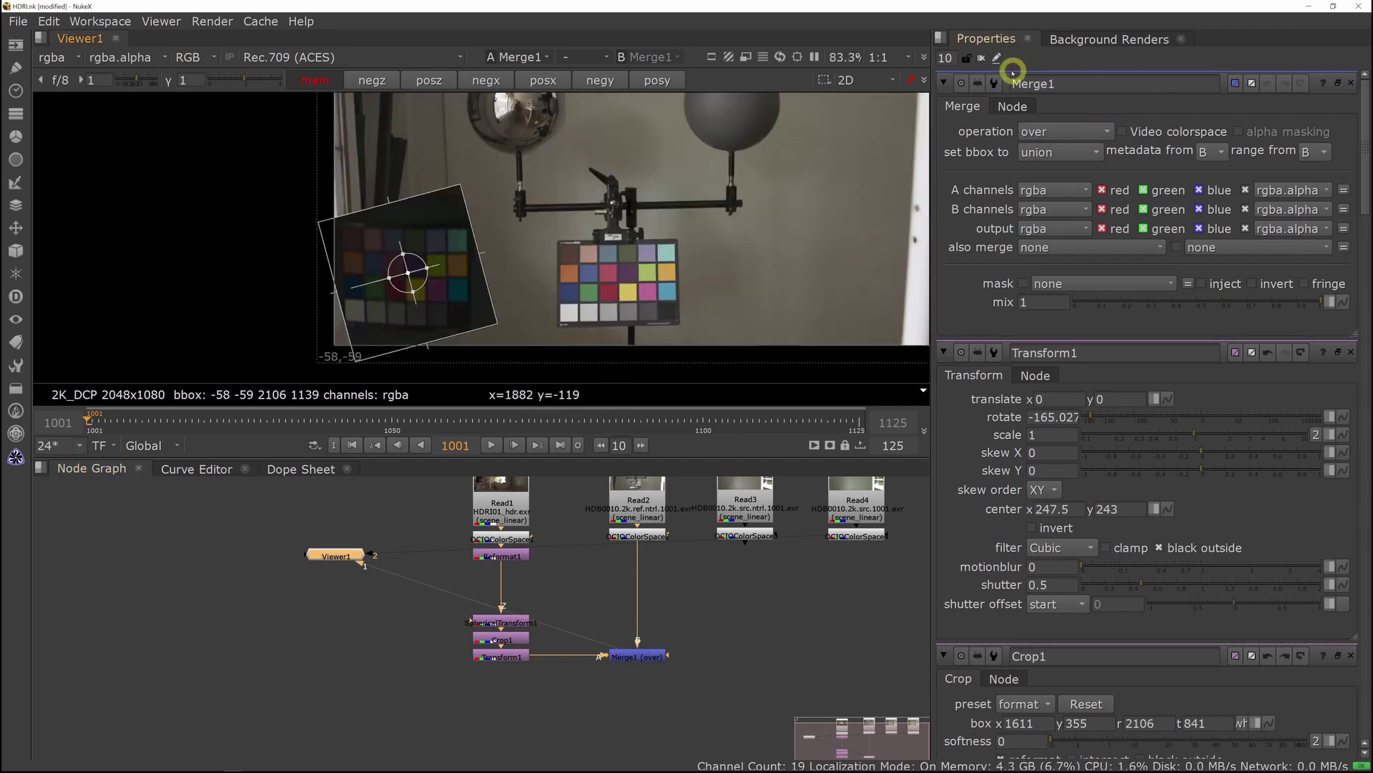
left_click(982, 59)
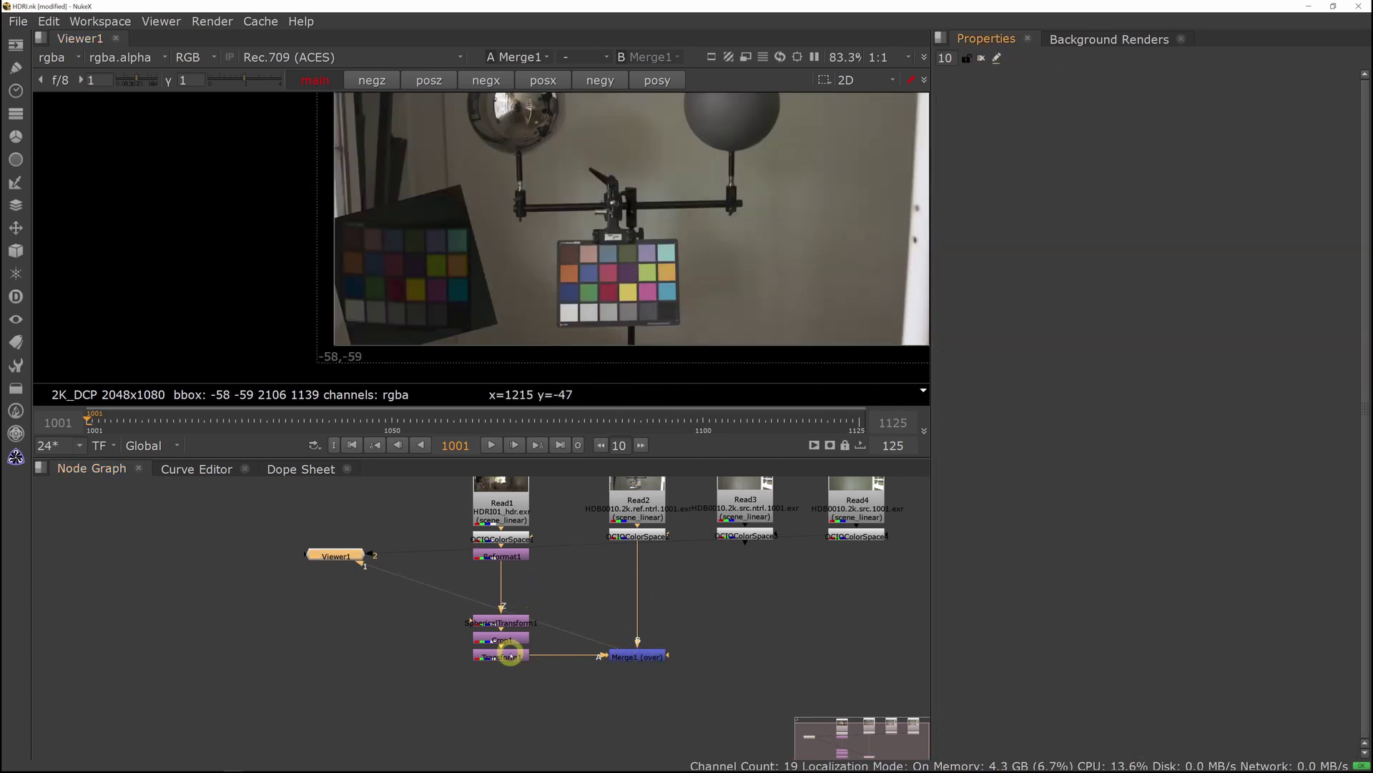
Move the HDRI chart over the reference chart with Transform1, translating it to about x 700, y -8.
left_click(510, 655)
key("1")
left_click(638, 654)
key("1")
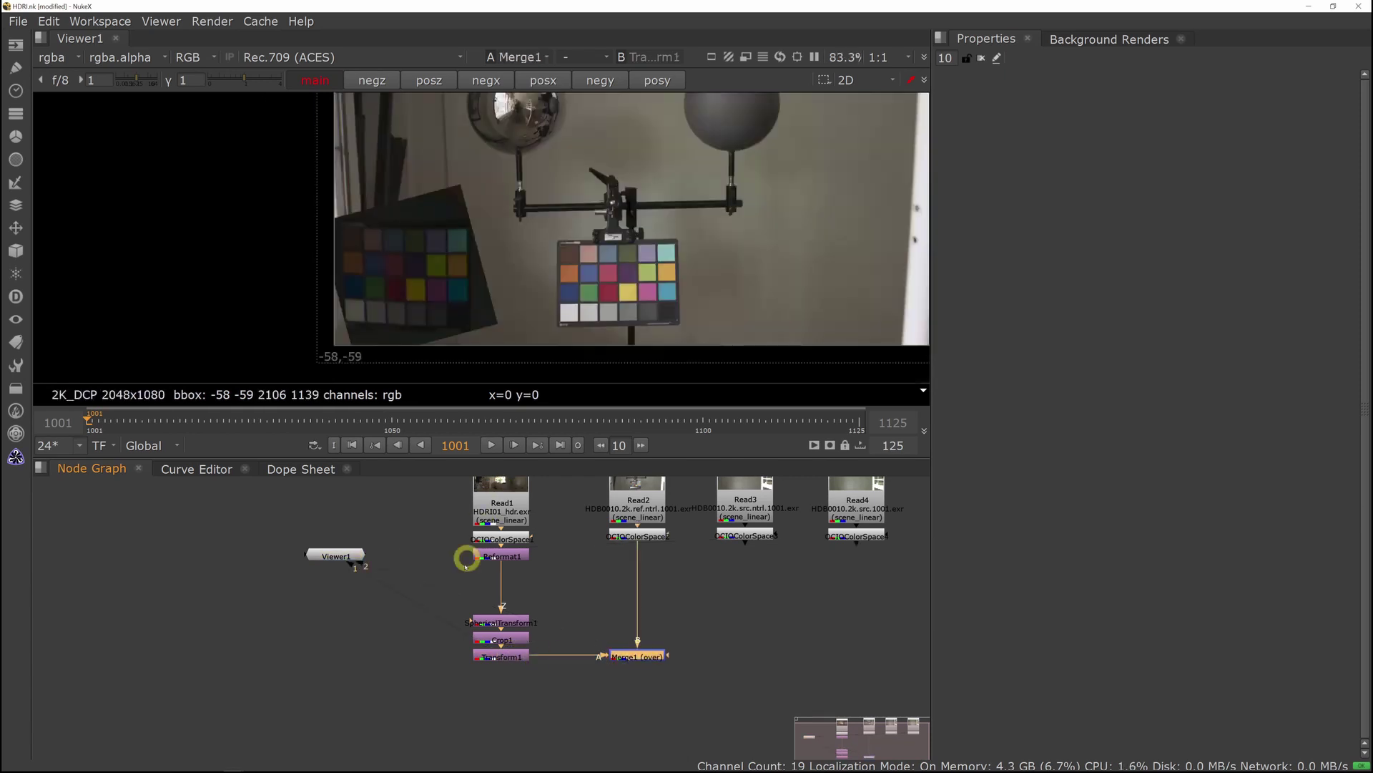
double_click(501, 655)
left_click_drag(398, 272, 582, 272)
middle_click_drag(681, 320, 696, 260)
scroll(658, 257, "up", 3)
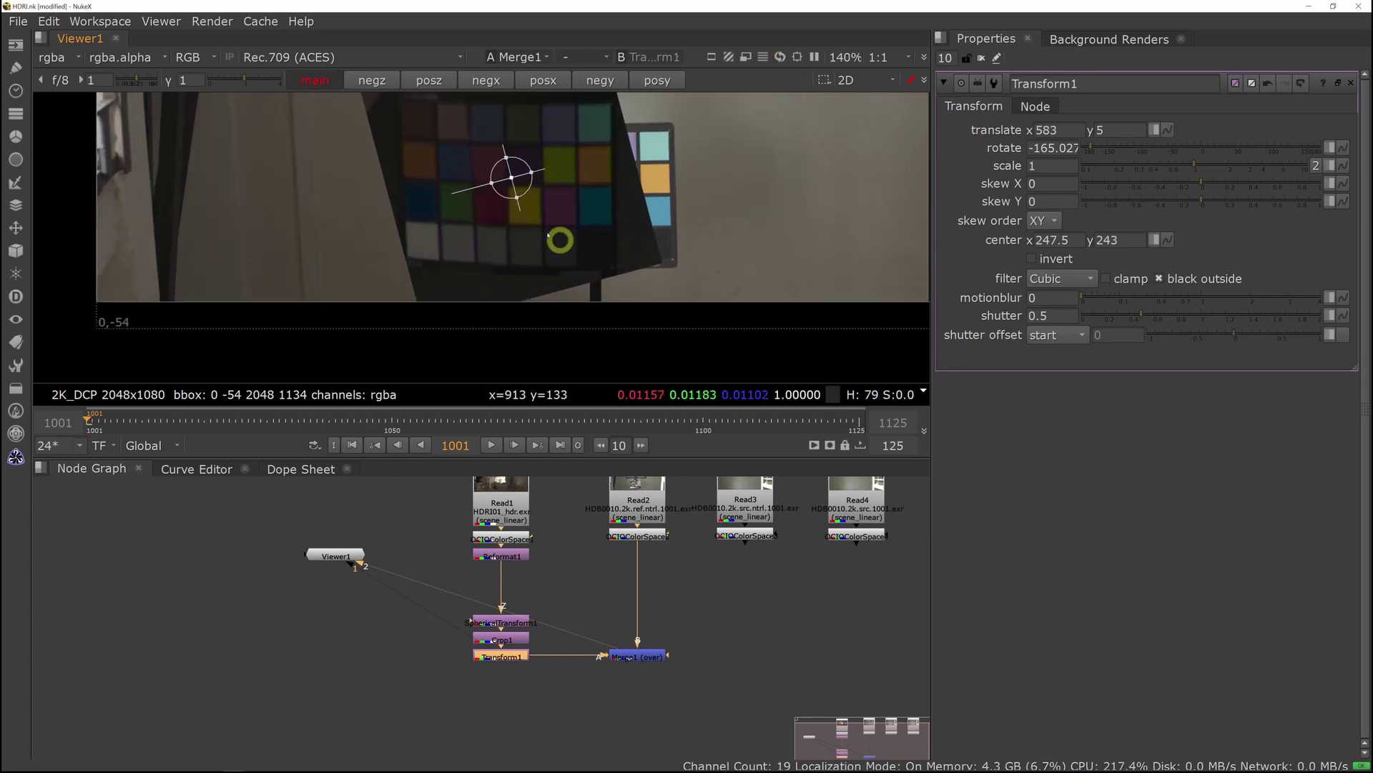
left_click_drag(511, 176, 564, 185)
middle_click_drag(782, 196, 797, 246)
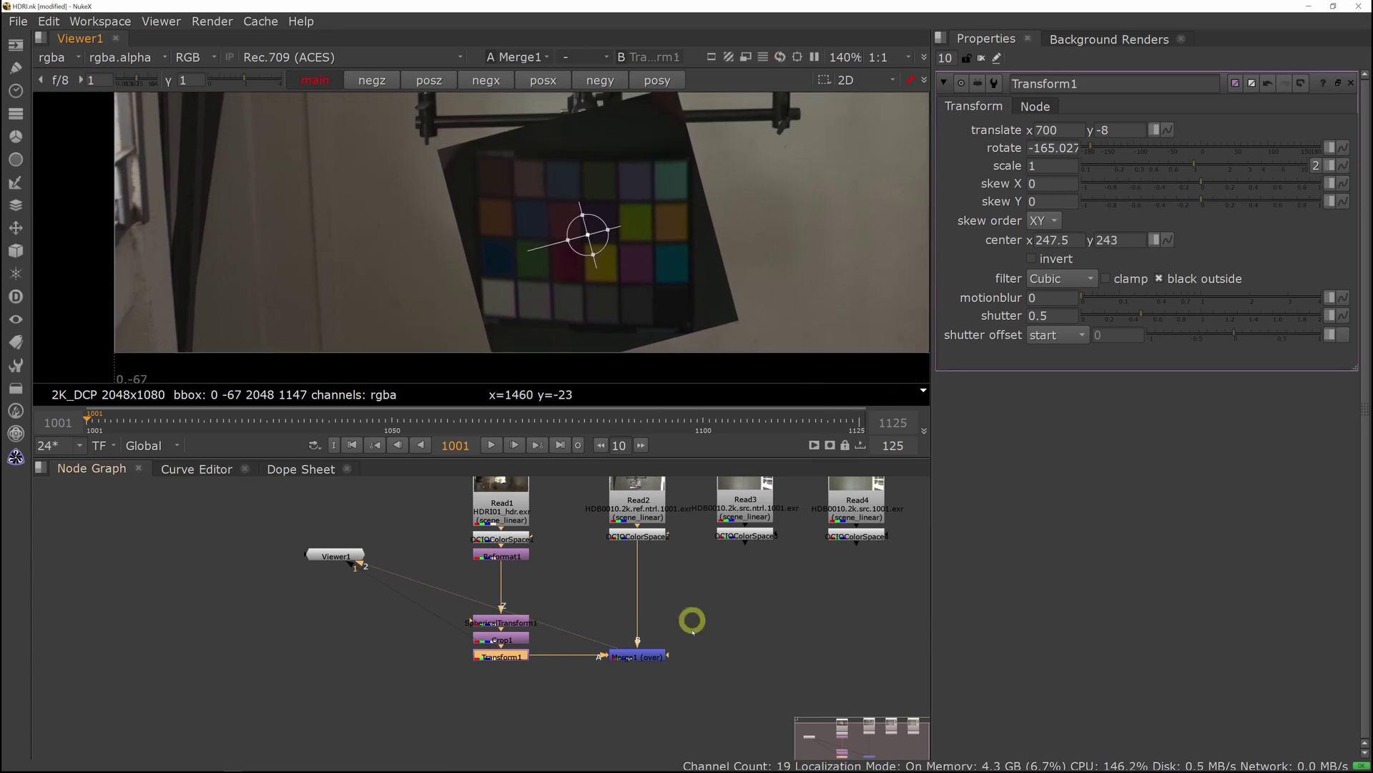
Set Merge1's mix to 0.67 and align the chart with Transform1 to about x 714.2, y 0.8, rotated about -161.4 degrees.
double_click(640, 655)
mouse_move(1233, 304)
left_mouse_down()
mouse_move(1208, 306)
mouse_move(1254, 304)
mouse_move(1238, 305)
left_mouse_up()
scroll(615, 322, "up", 5)
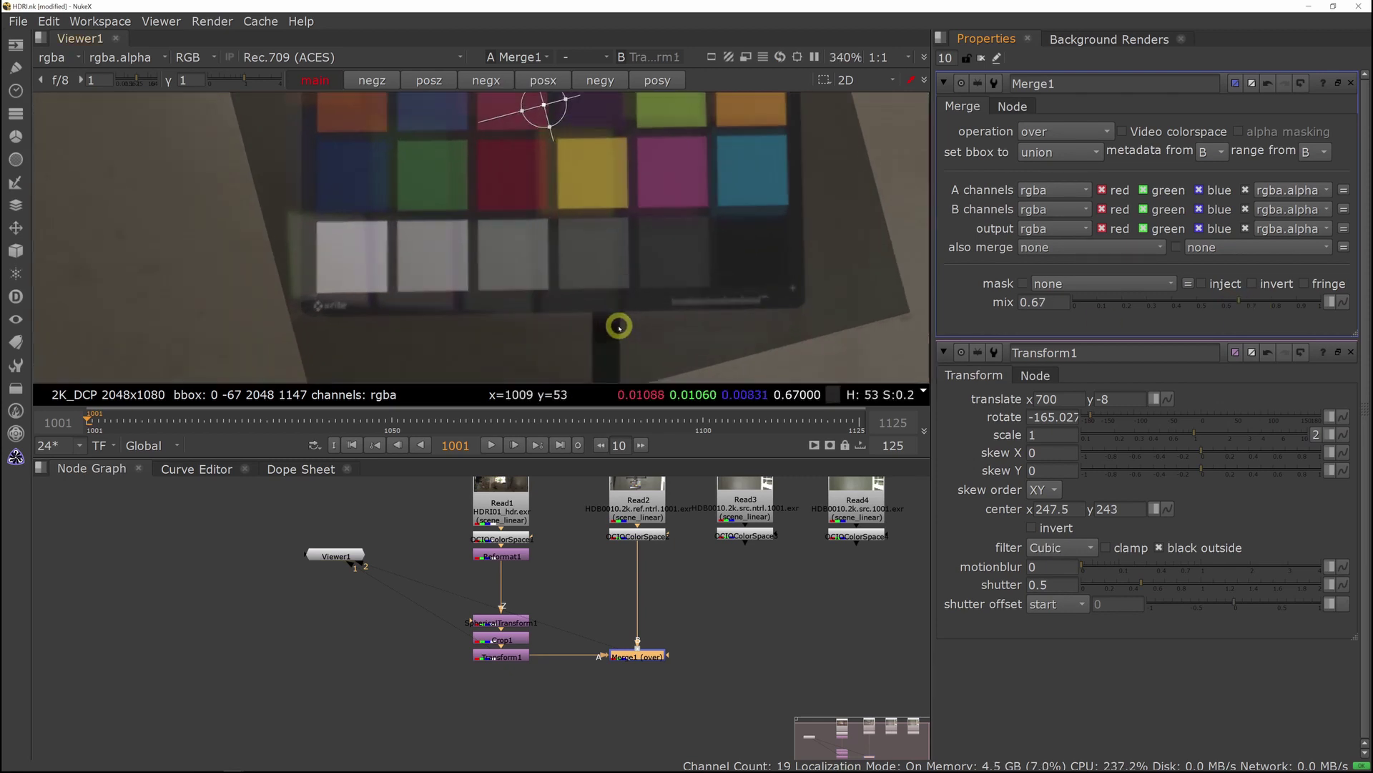
left_click_drag(551, 107, 576, 95)
mouse_move(576, 96)
left_mouse_down()
mouse_move(524, 107)
mouse_move(561, 101)
left_mouse_up()
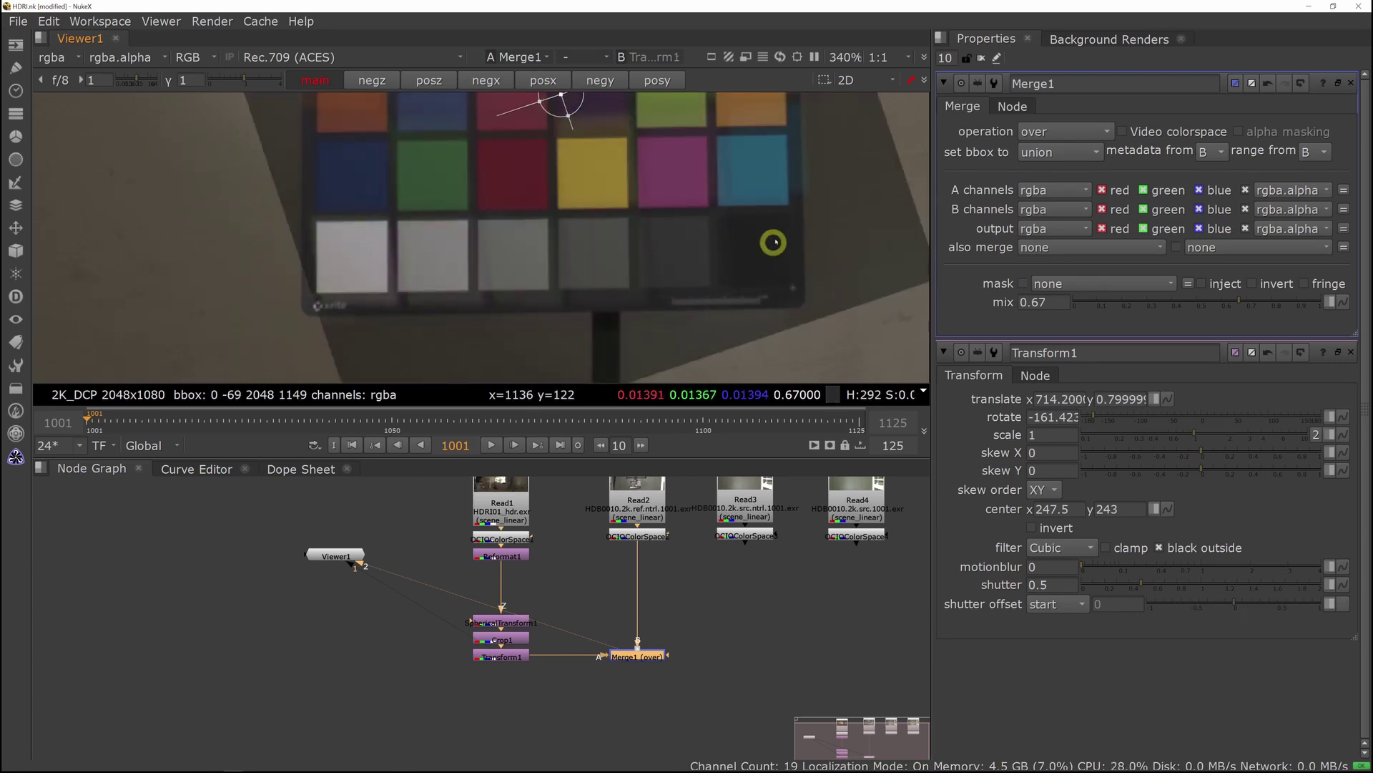
Set Merge1's mix to 1 and sample an area of the fourth grey patch on the reference chart from OCIOColorSpace2.
middle_click_drag(740, 707, 734, 692)
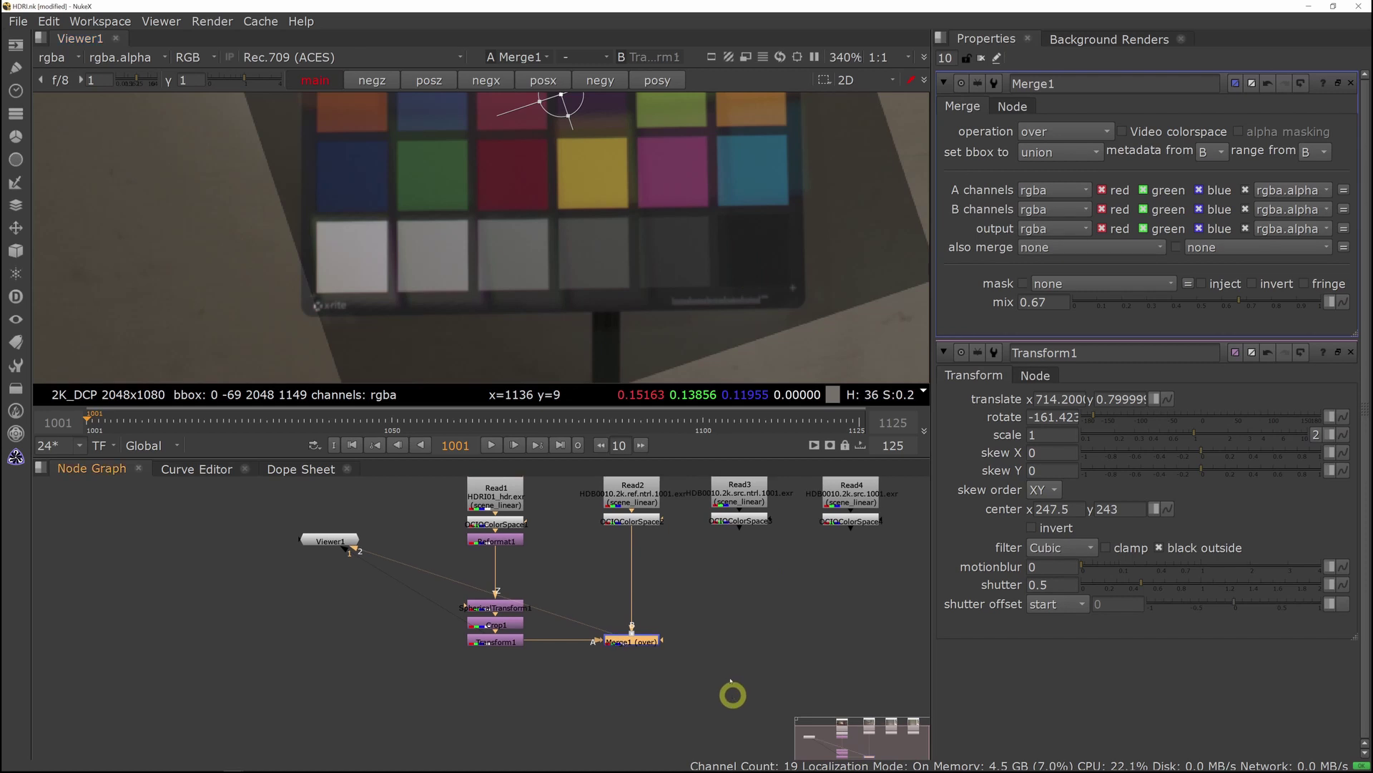
left_click_drag(1258, 302, 1369, 302)
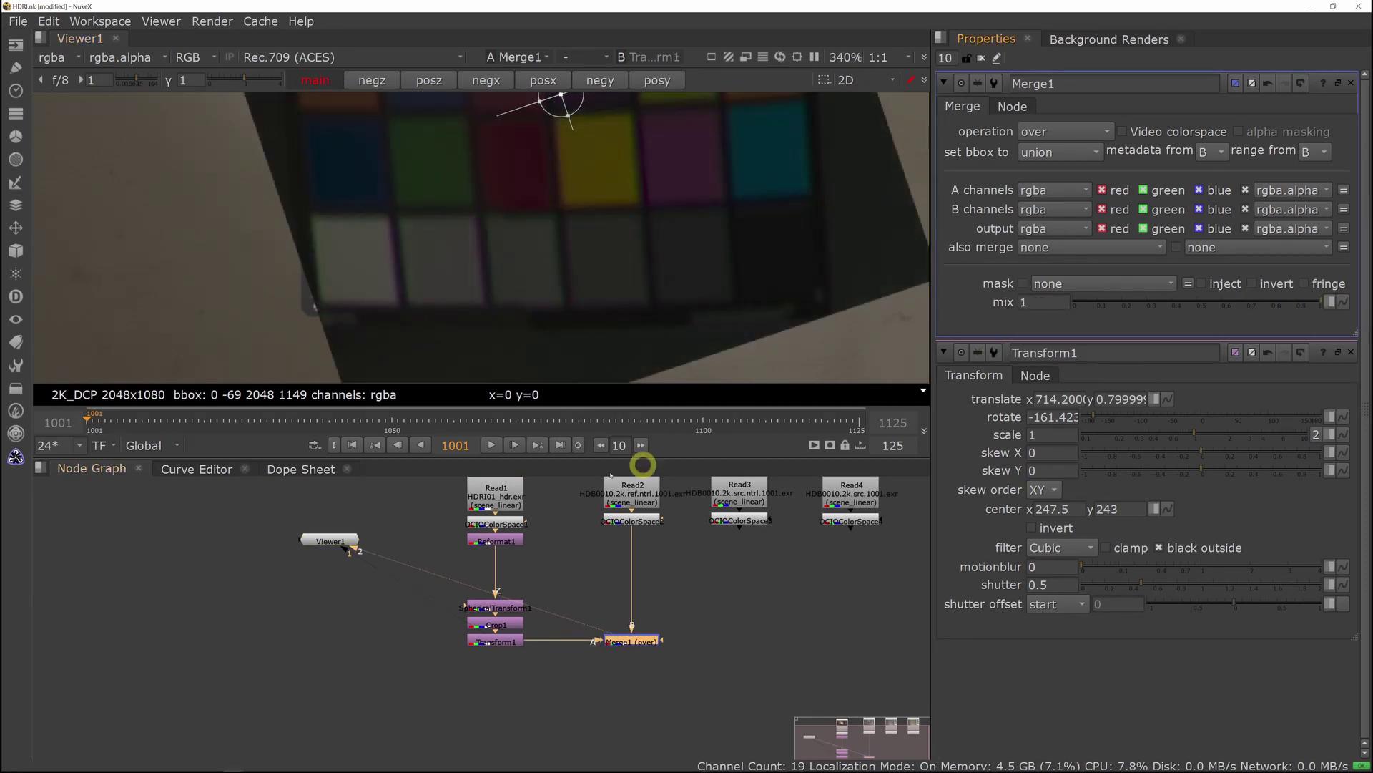
left_click(642, 517)
key("2")
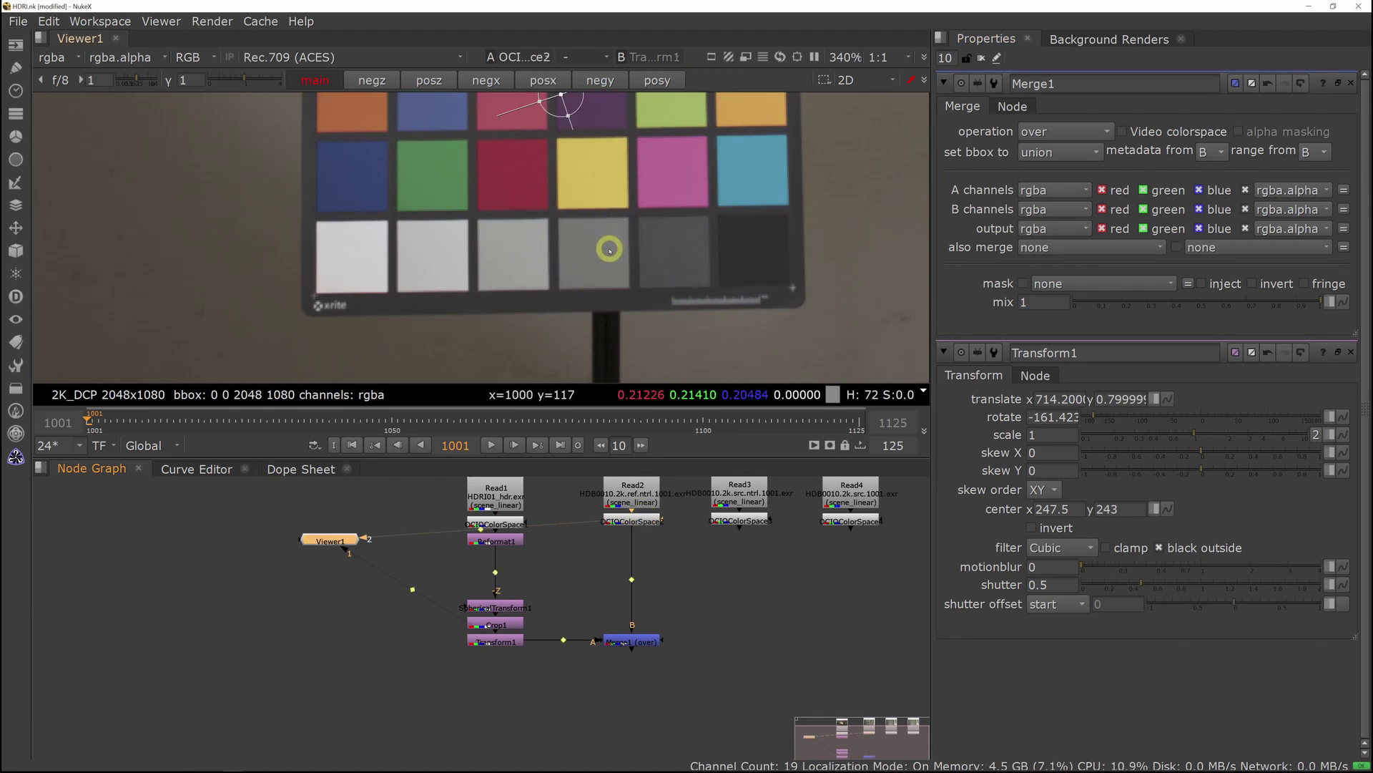
mouse_move(580, 236)
left_mouse_down("ctrl+shift")
mouse_move(622, 274)
mouse_move(591, 251)
left_mouse_up("ctrl+shift")
left_click(634, 407)
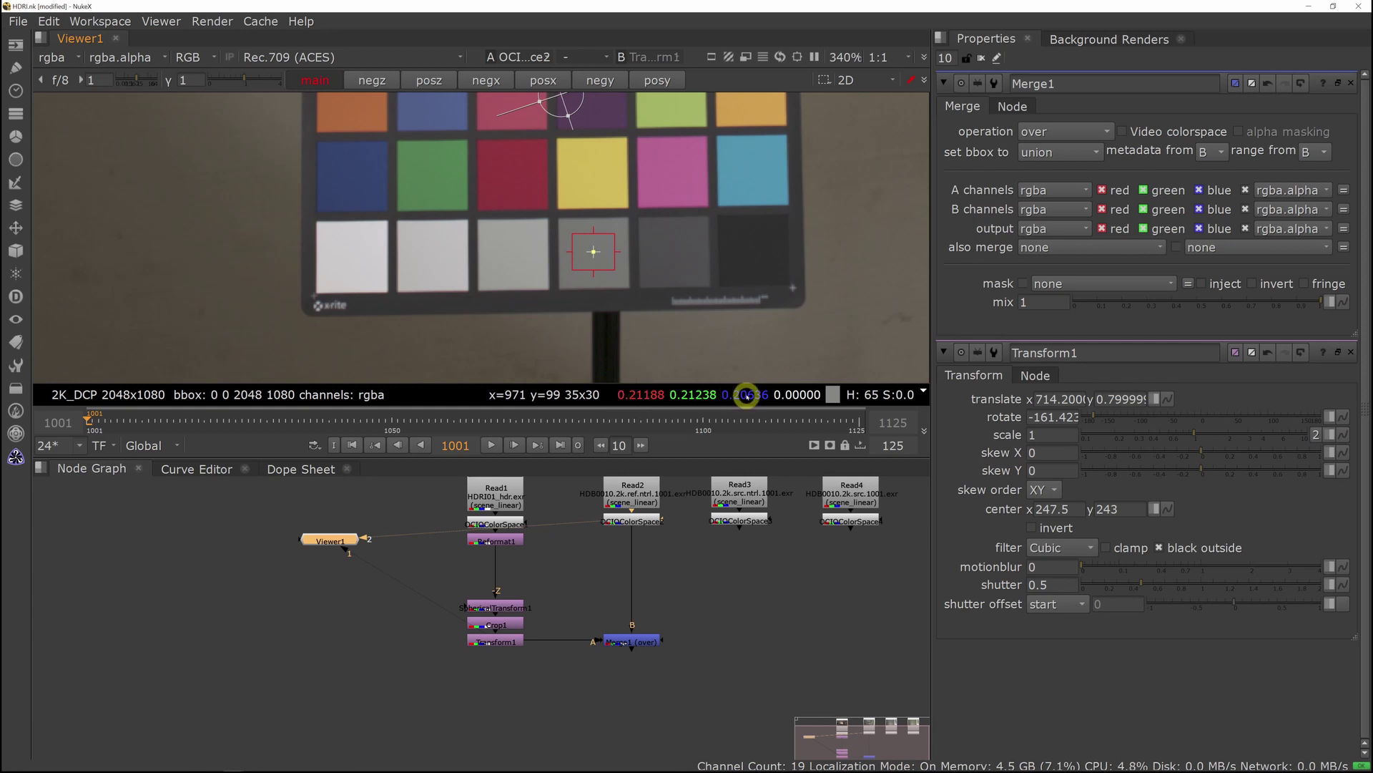
middle_click_drag(628, 318, 625, 315)
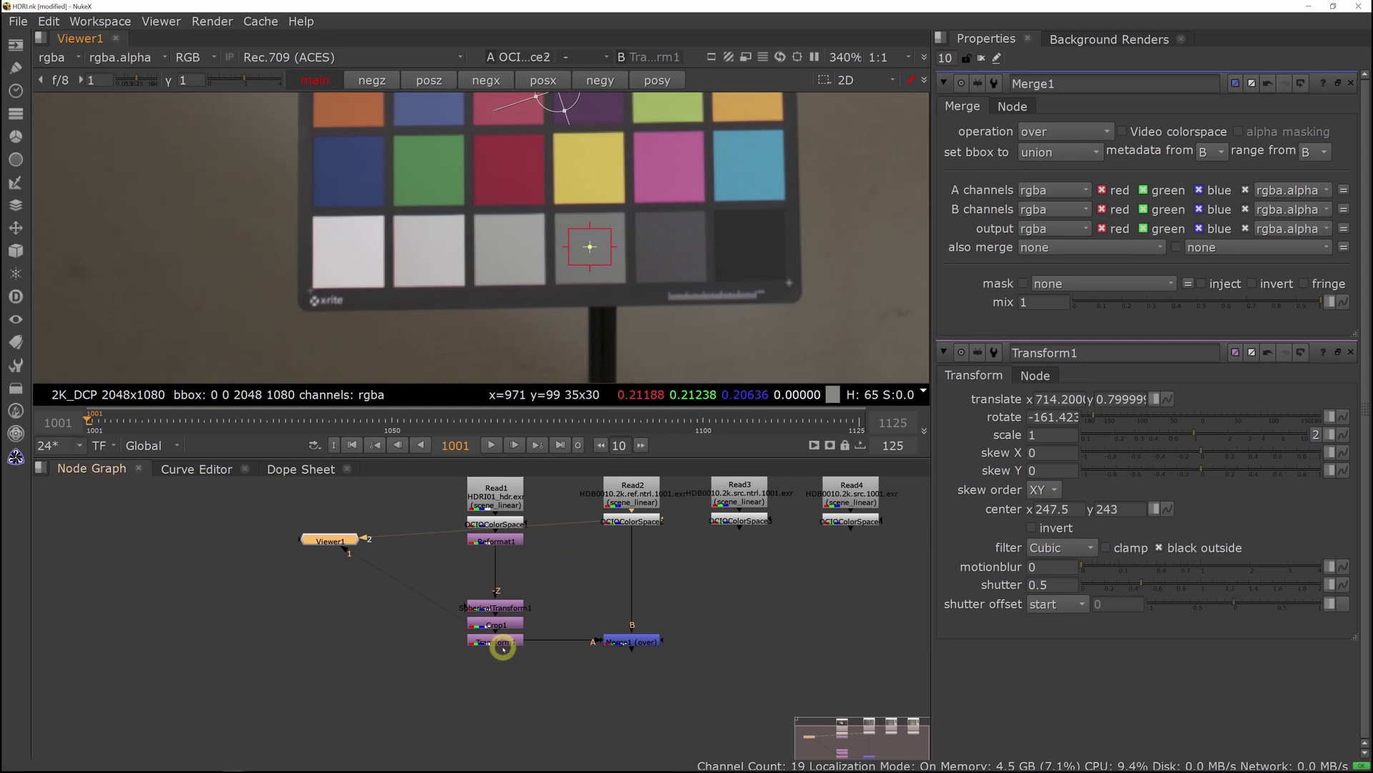
Set the viewer comparison to under mode with OCIOColorSpace2 as A and Merge1 as B, for comparing the sampled grey patch.
left_click(623, 642)
key("1")
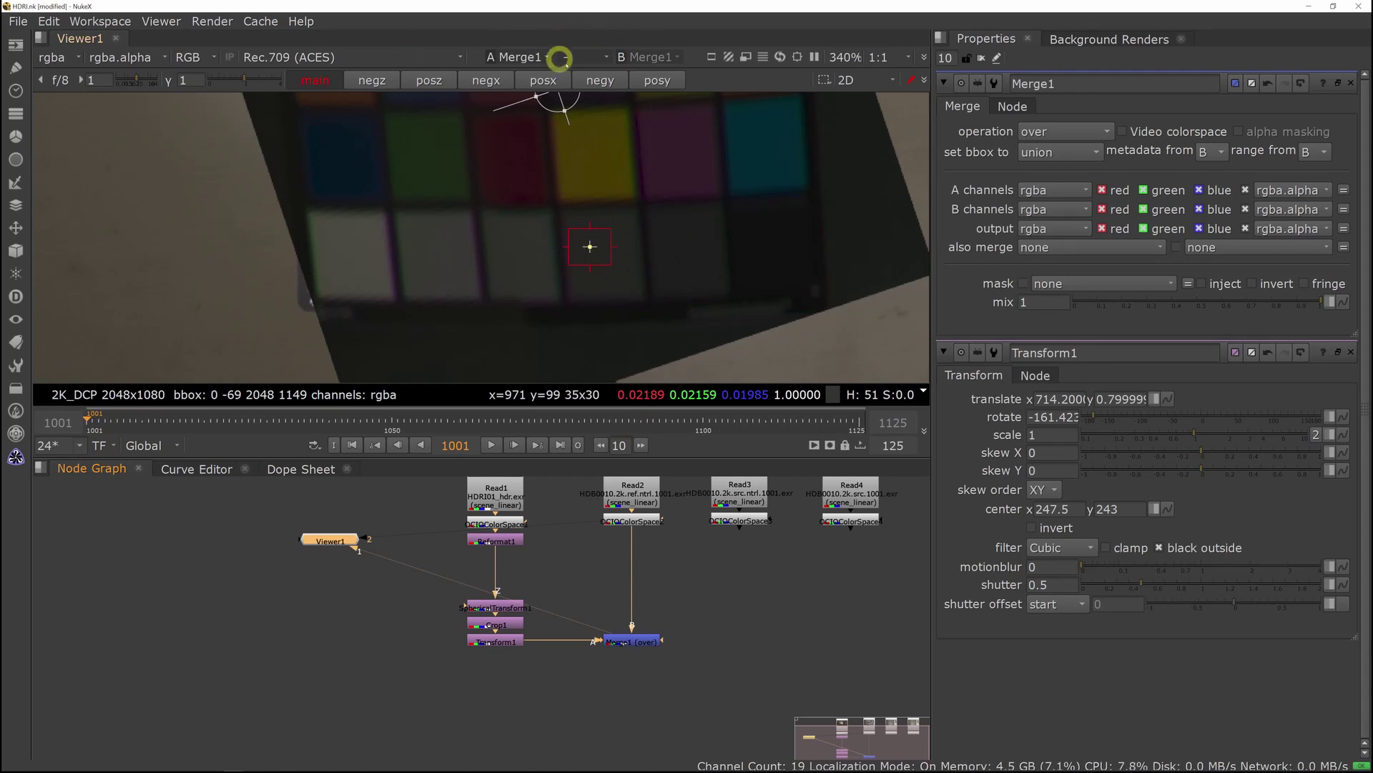
left_click(596, 54)
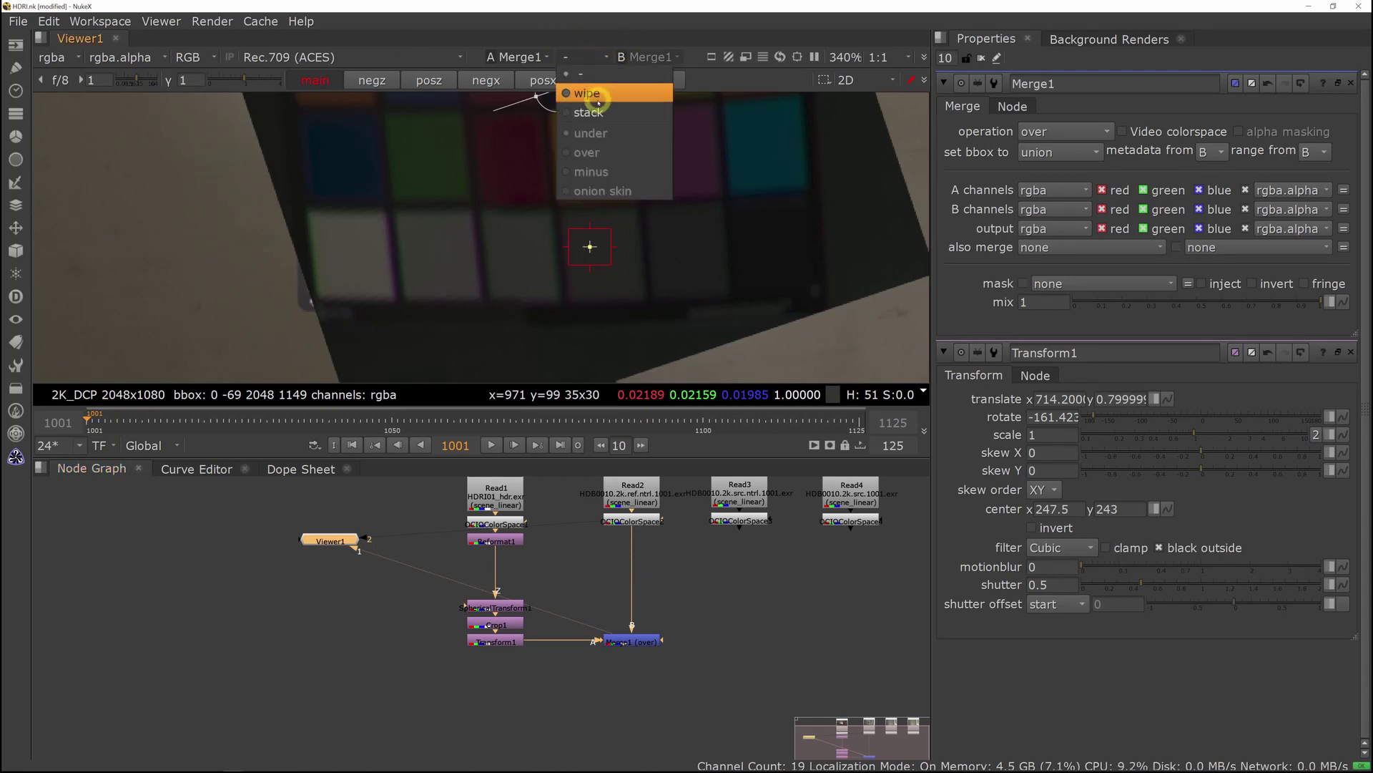
left_click(597, 98)
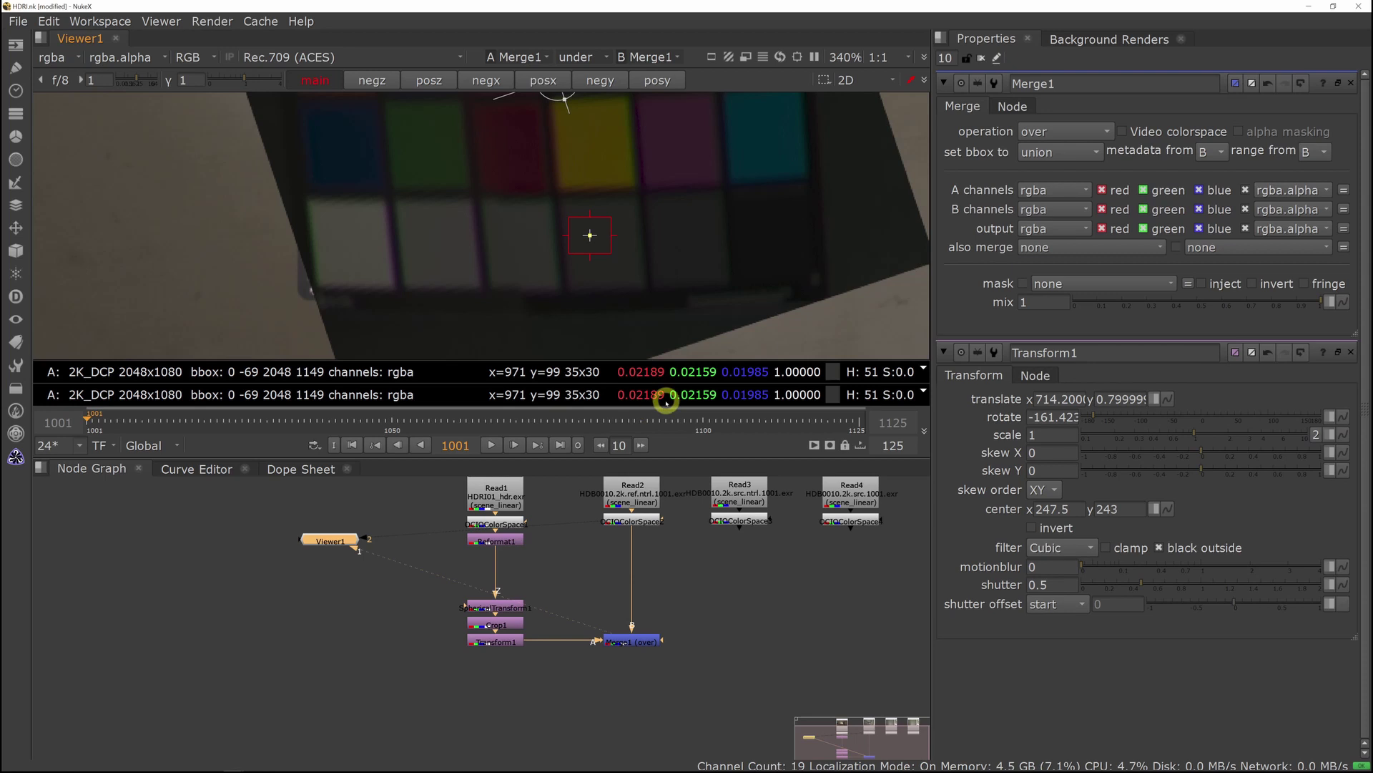
left_click(537, 57)
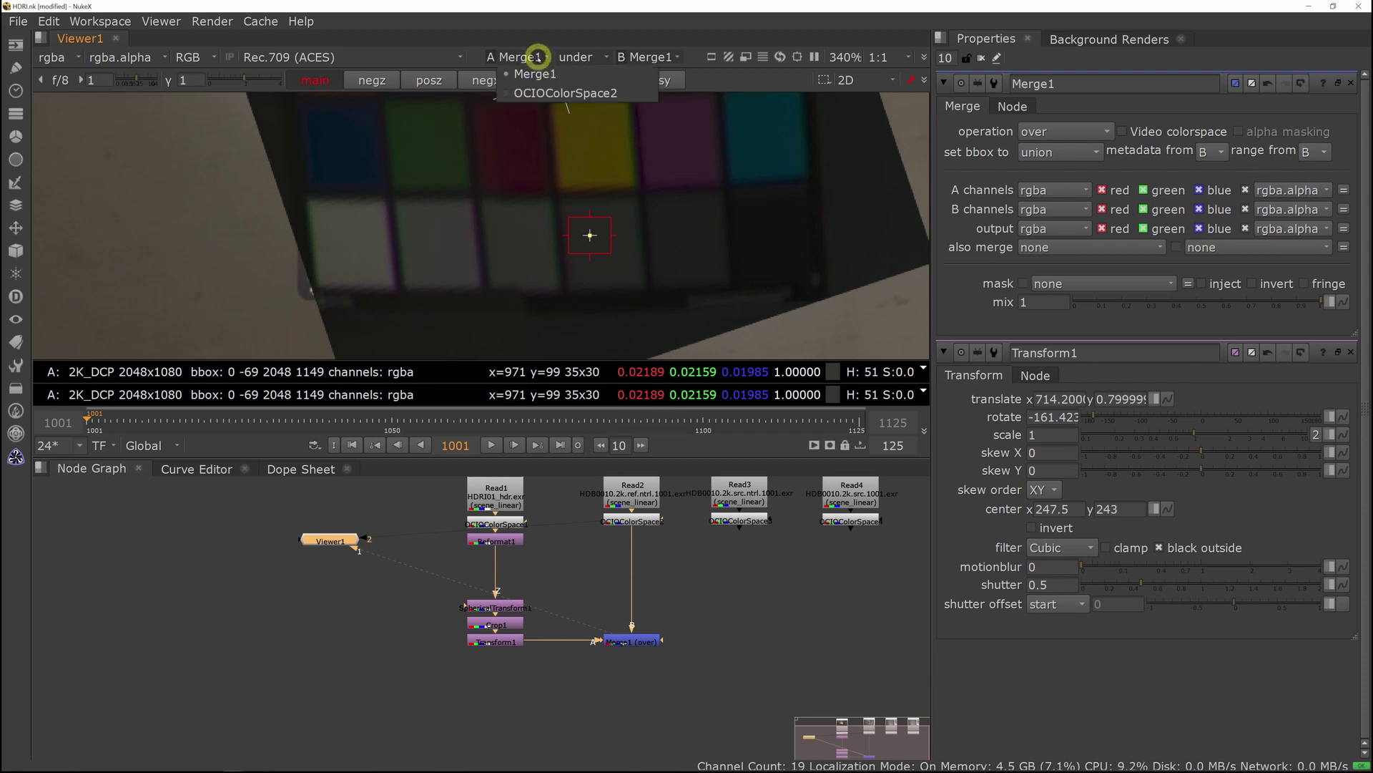
left_click(538, 93)
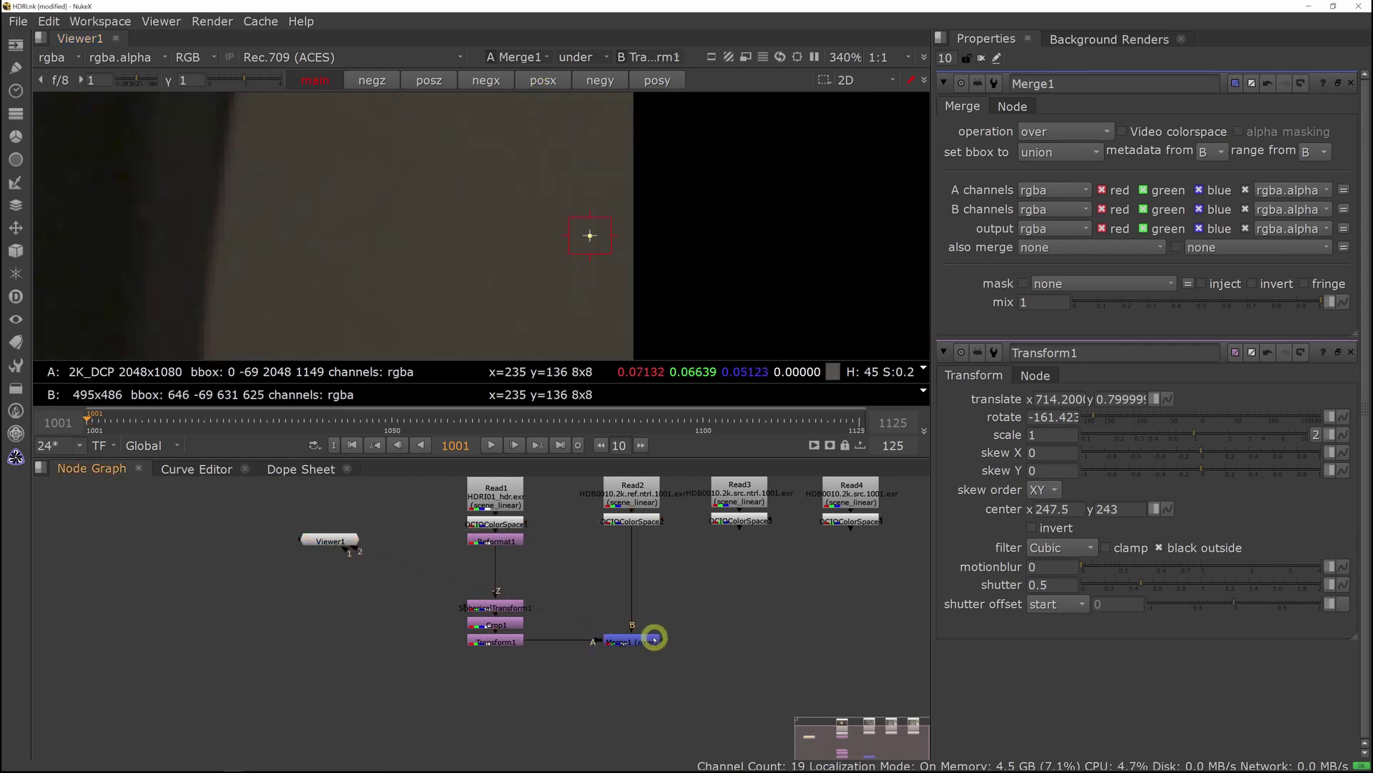
left_click(655, 639)
key("1")
left_click(641, 518)
key("1")
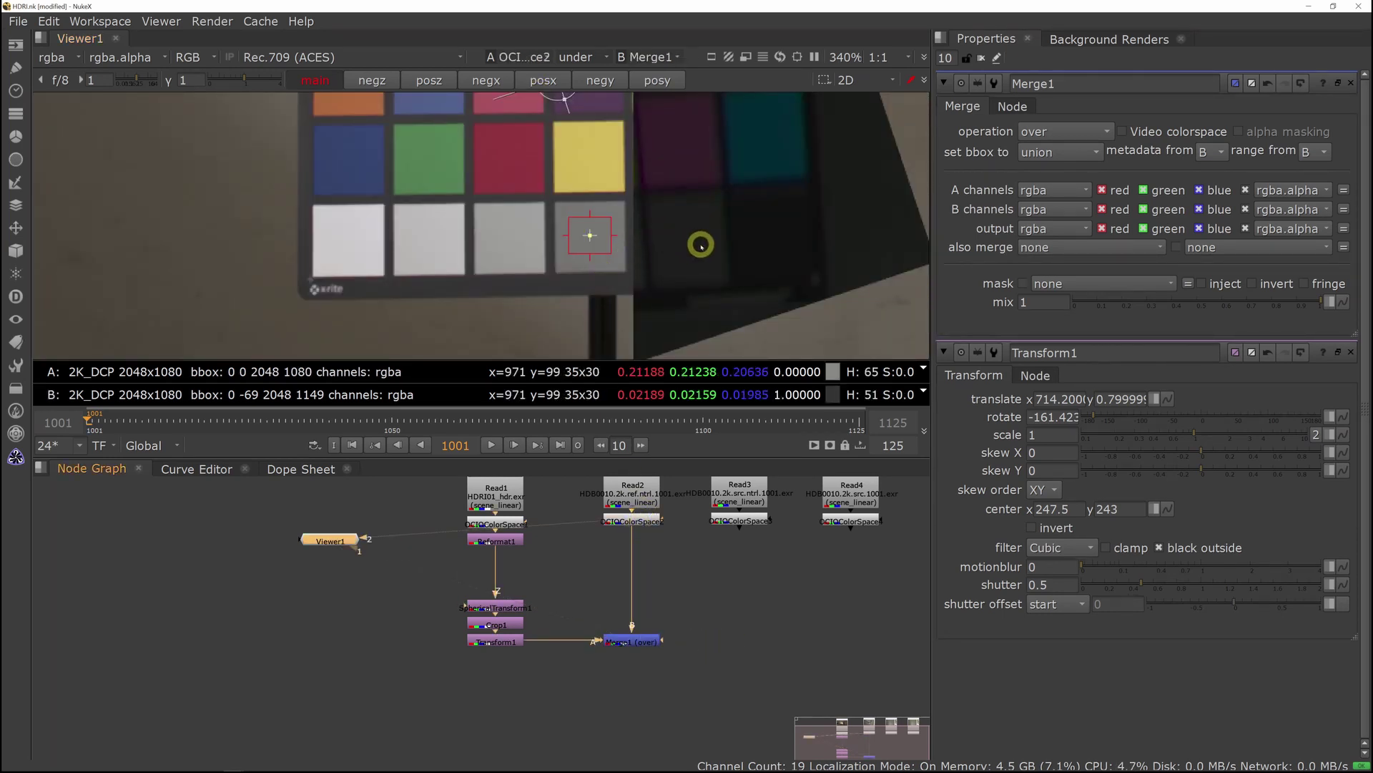
Shift the viewer's comparison divider to the chart's outer edge to reveal the whole HDRI chart, and close all open node properties.
scroll(701, 246, "down", 3)
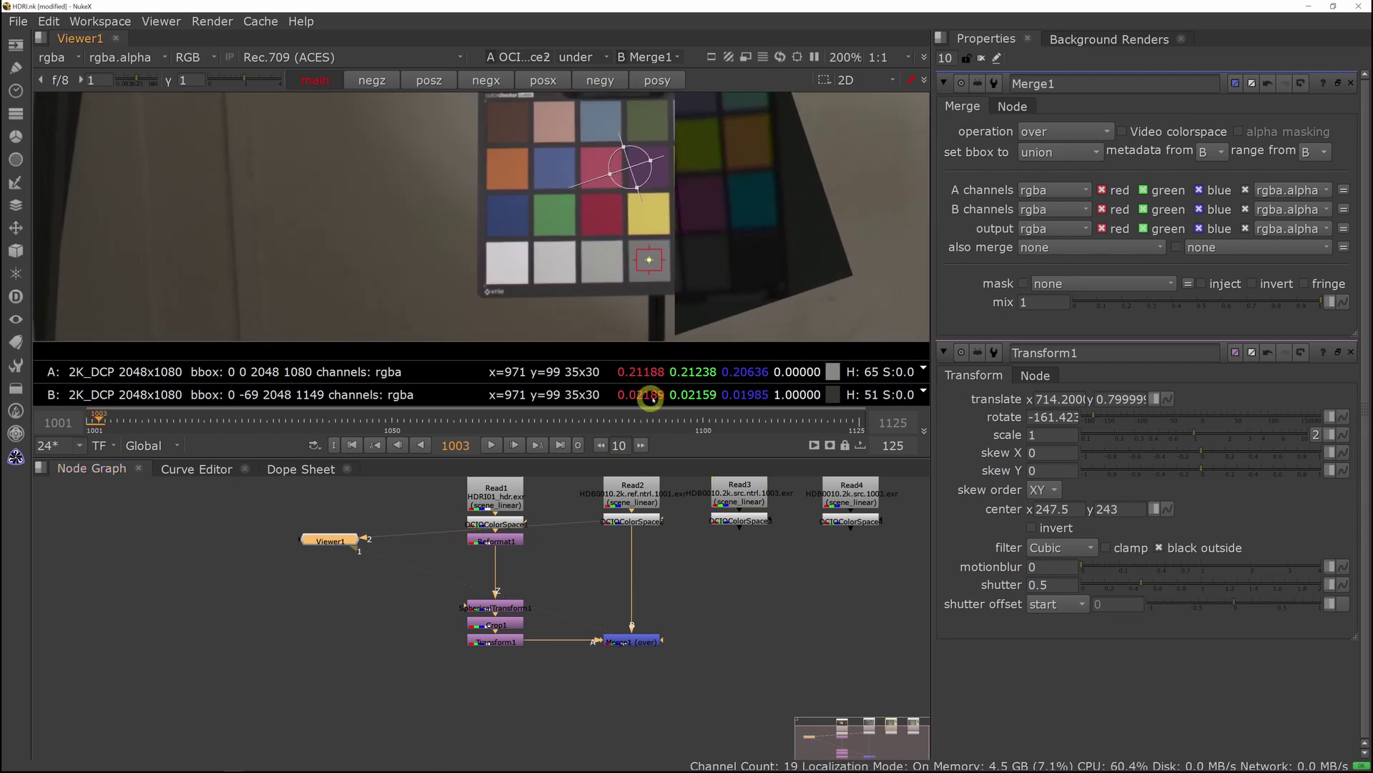
scroll(707, 244, "down", 3)
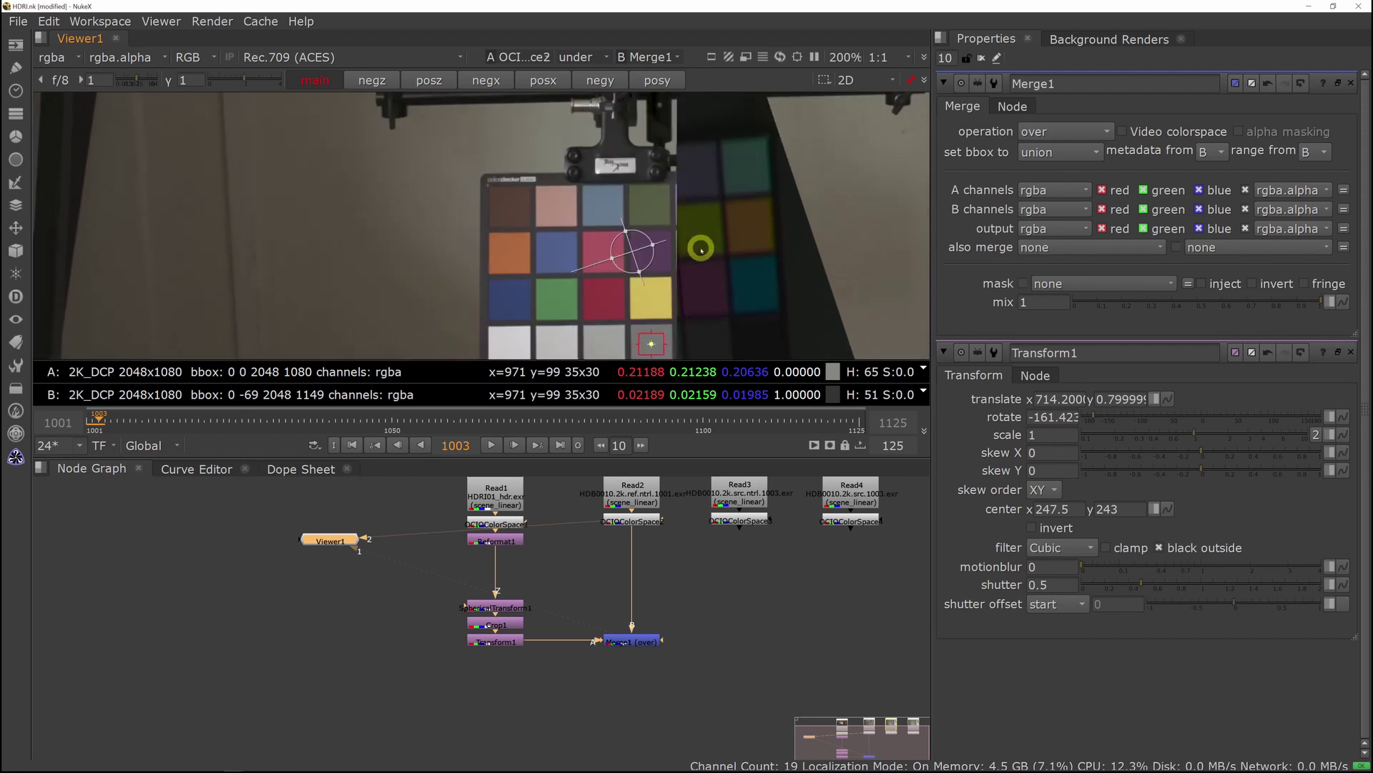
left_click(703, 135)
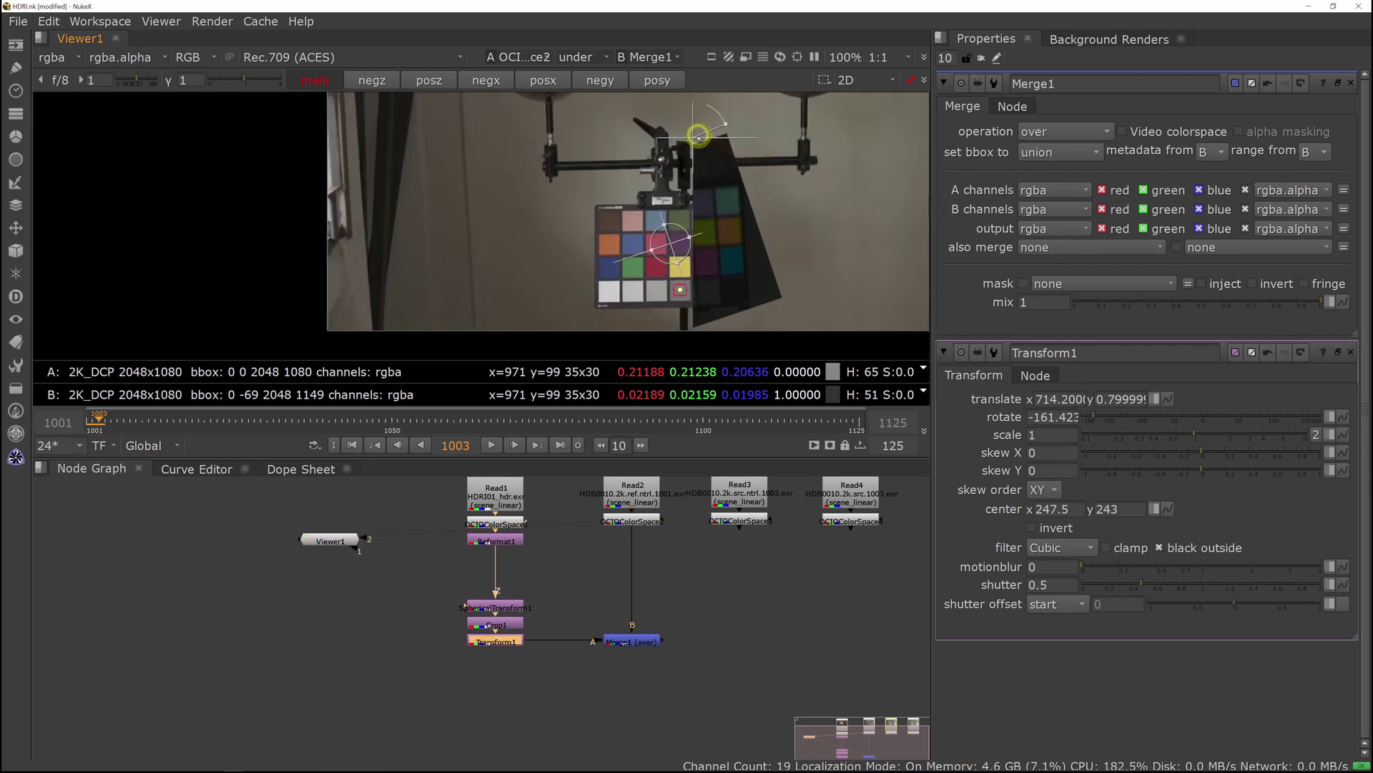
left_click_drag(690, 138, 588, 141)
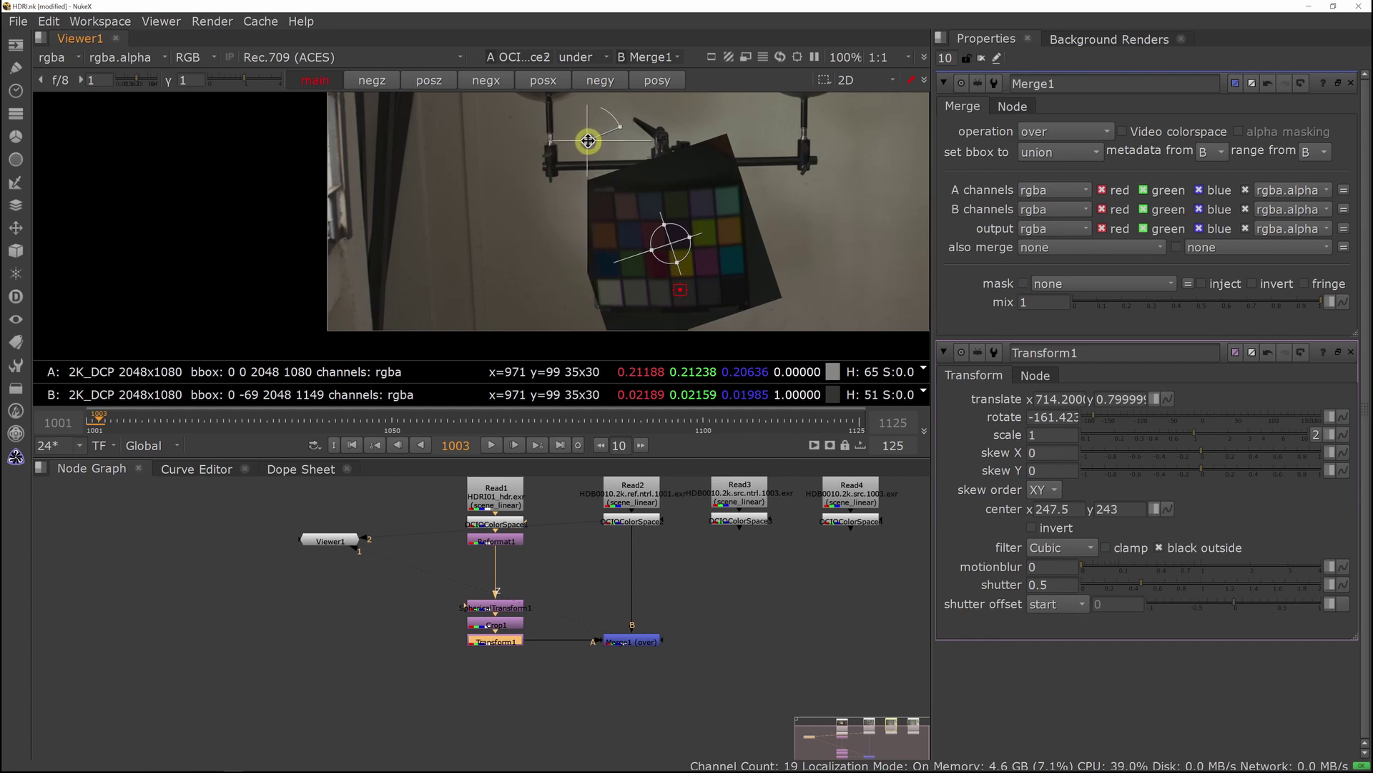
middle_click_drag(649, 222, 648, 147)
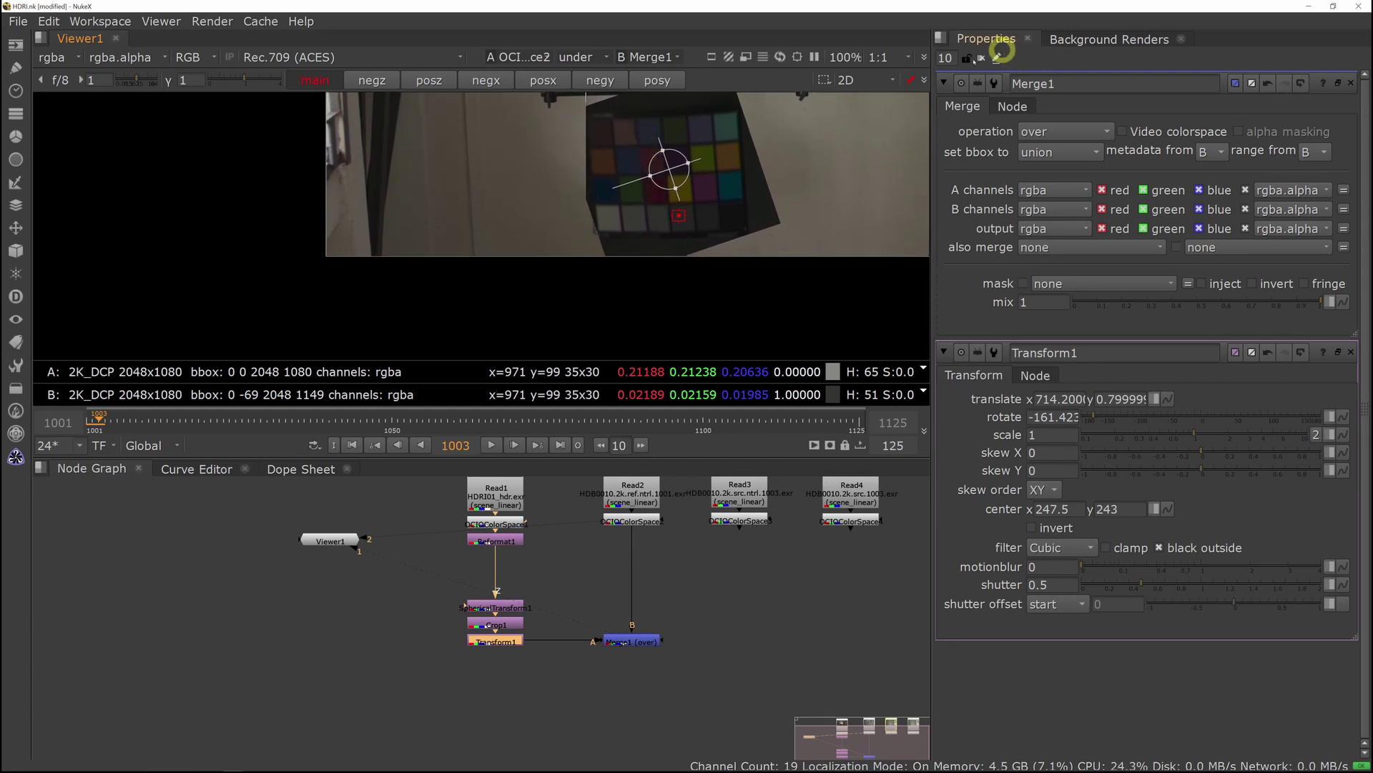
left_click(981, 57)
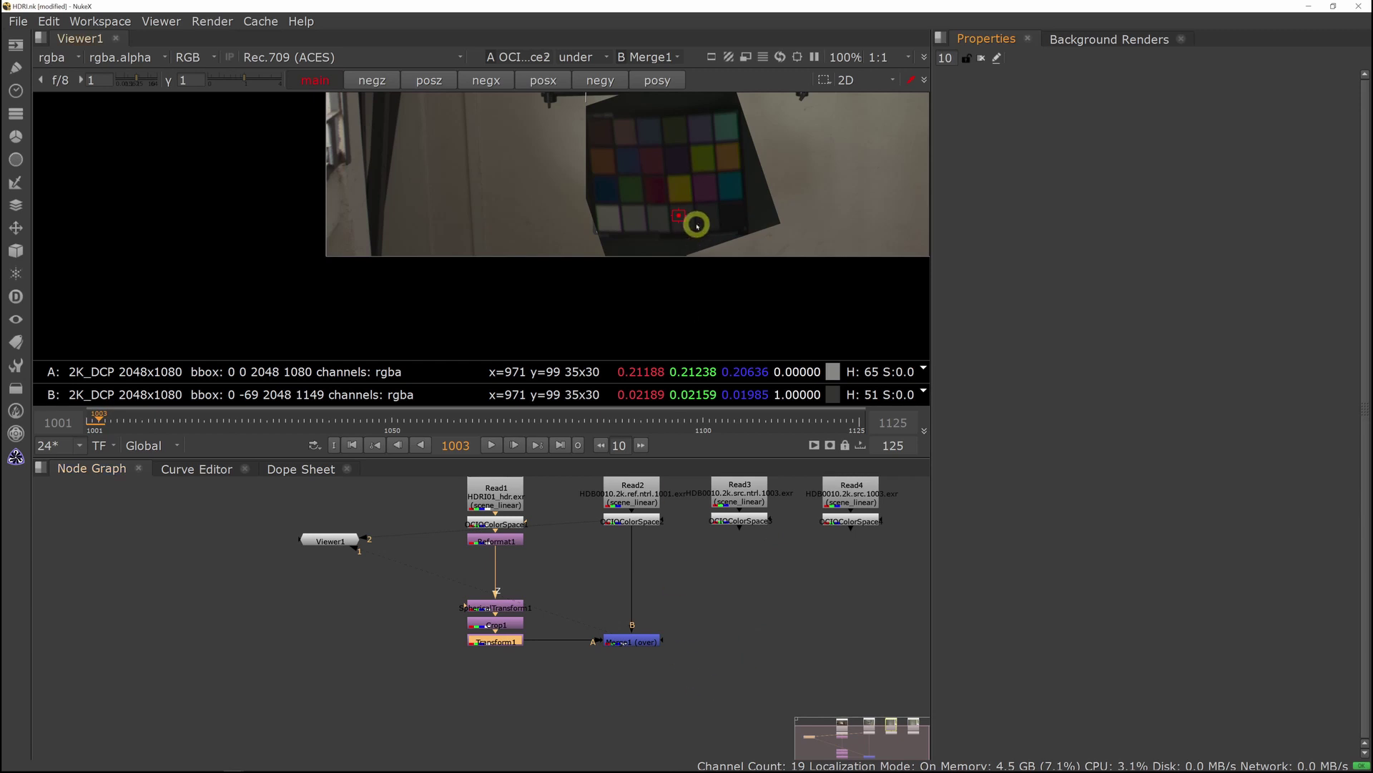
Insert a Grade node between Transform1 and Merge1, then set its gain to 4.
scroll(697, 225, "up", 3)
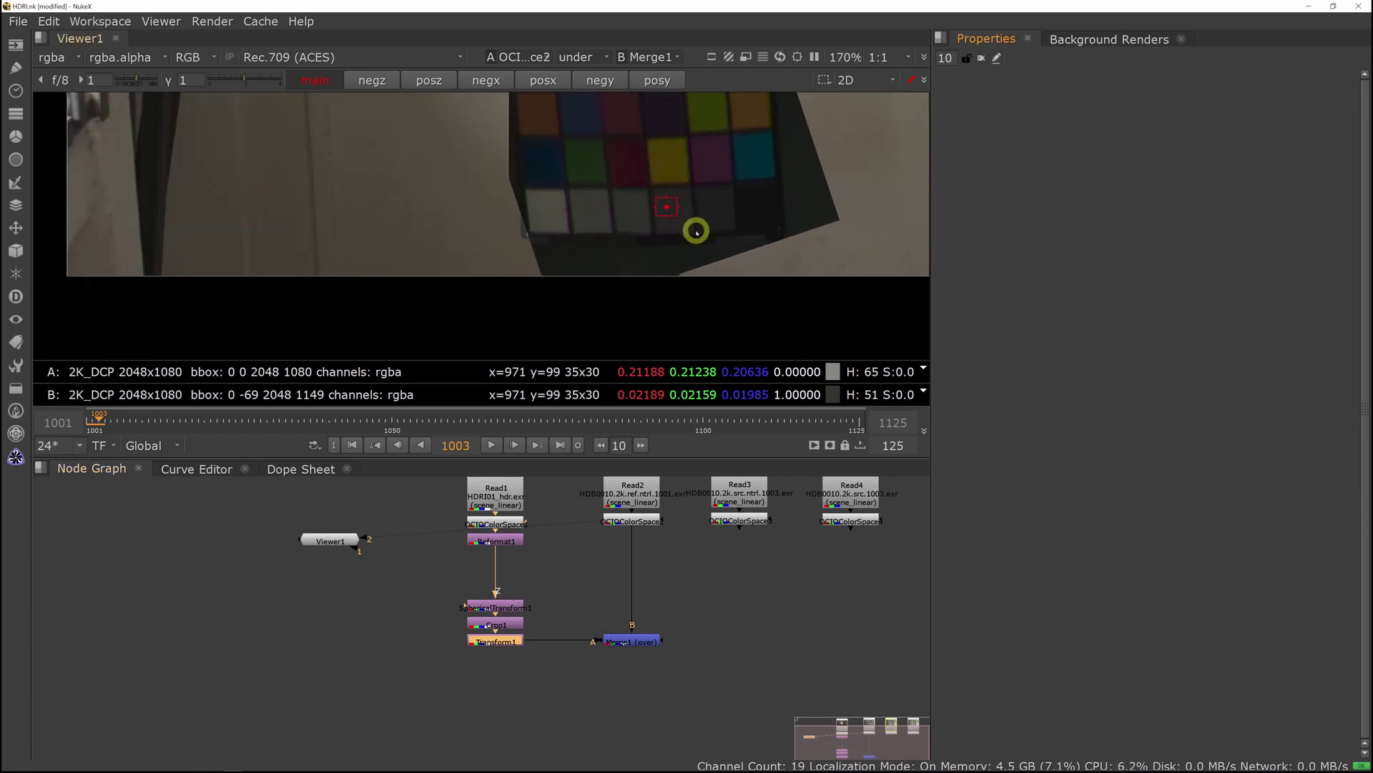
key("g")
left_click_drag(616, 641, 622, 658)
left_click(495, 656)
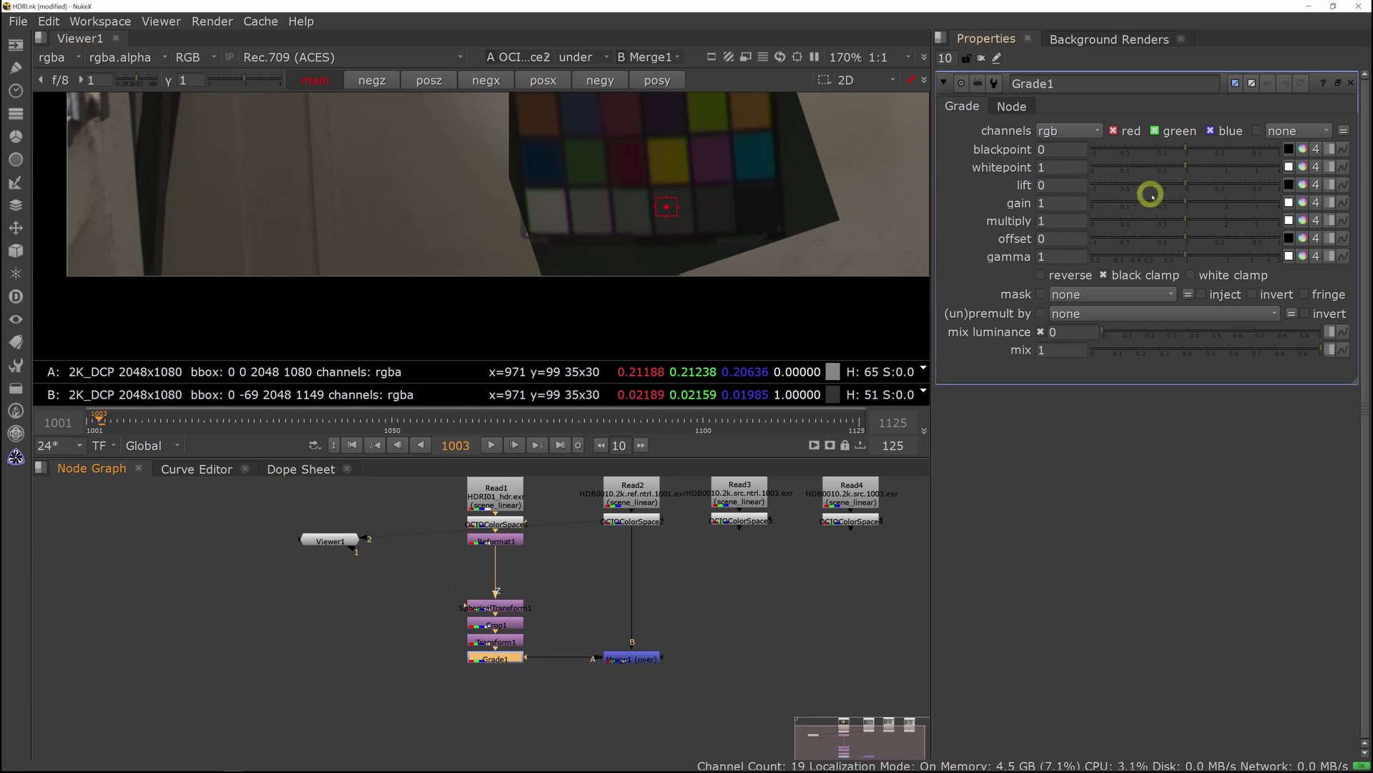
left_click_drag(1187, 198, 1323, 207)
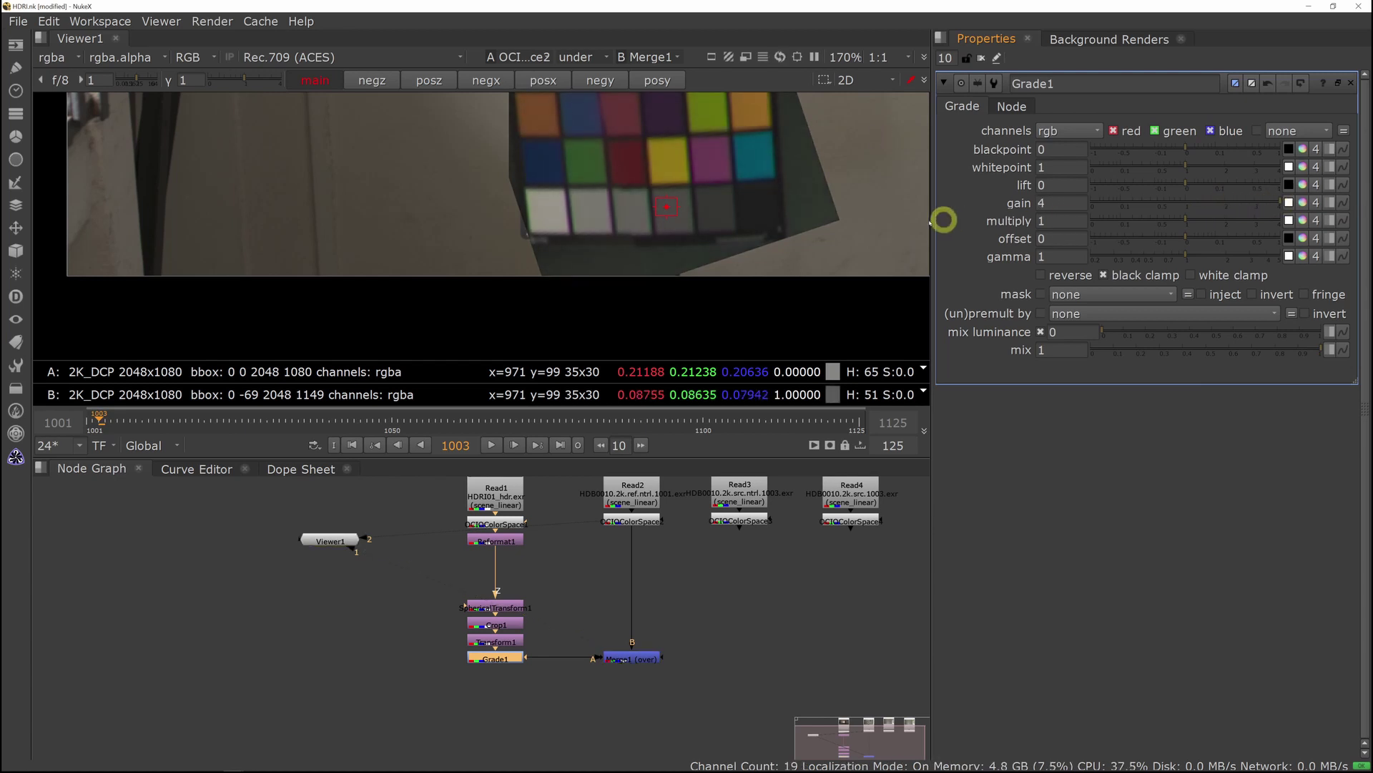
Sample an area inside the black patch of the colour chart to compare the reference and HDRI values.
scroll(701, 248, "up", 1)
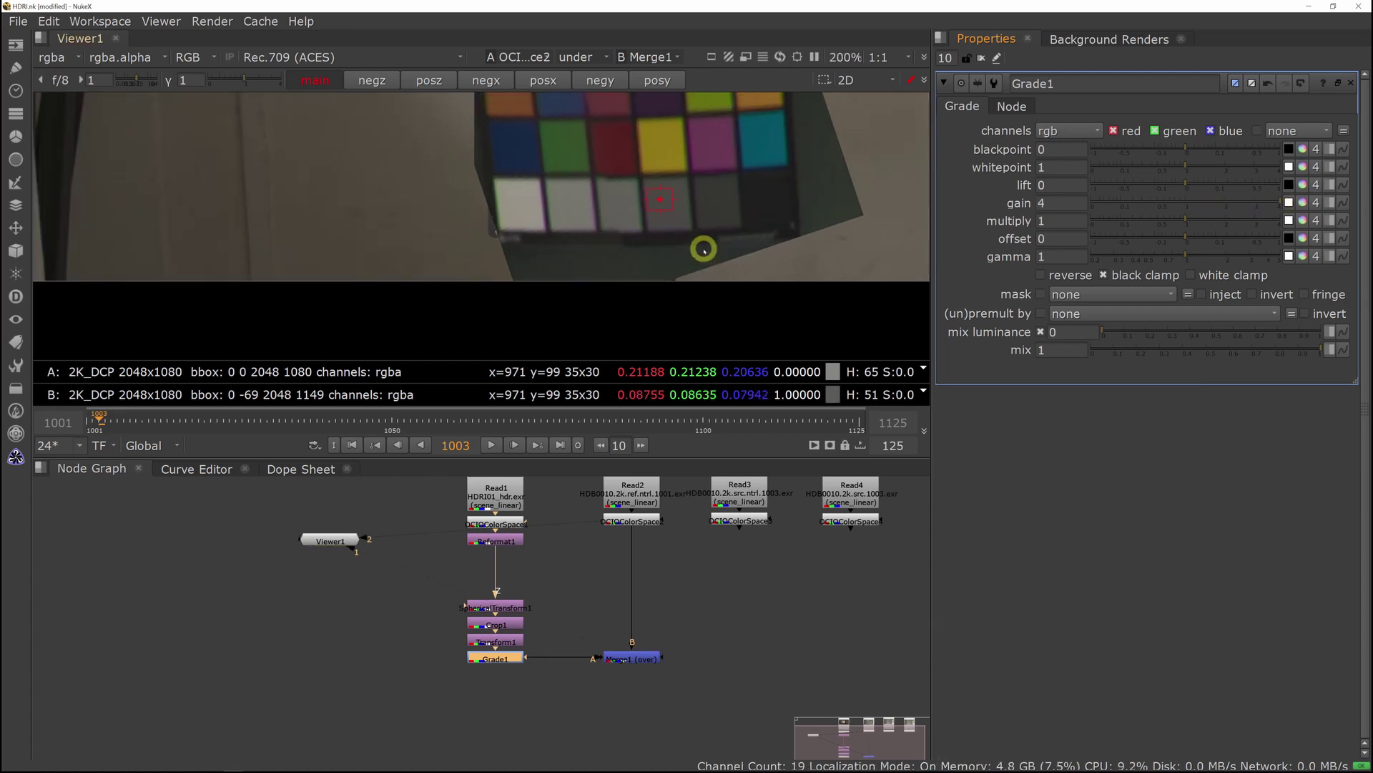
scroll(675, 244, "up", 1)
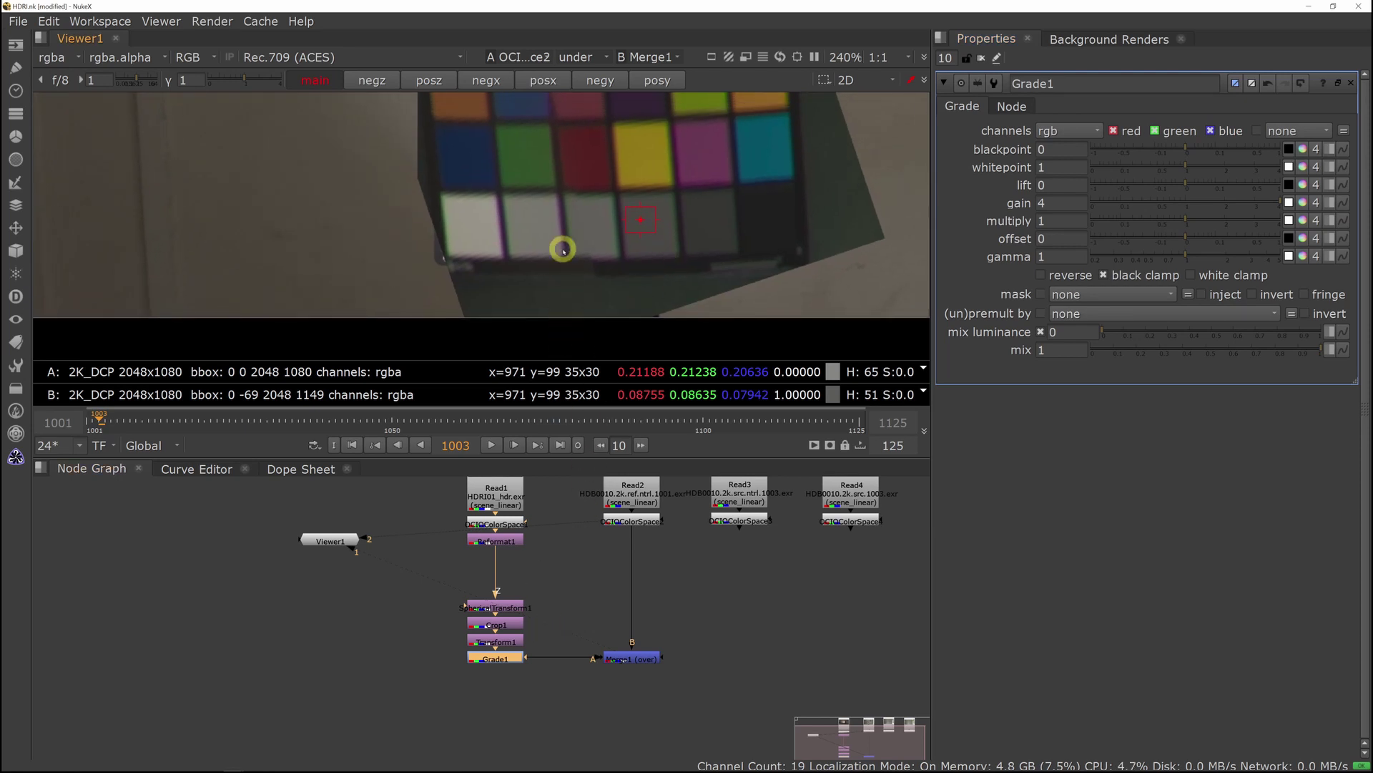
middle_click_drag(560, 245, 570, 254)
left_click_drag(651, 231, 776, 227)
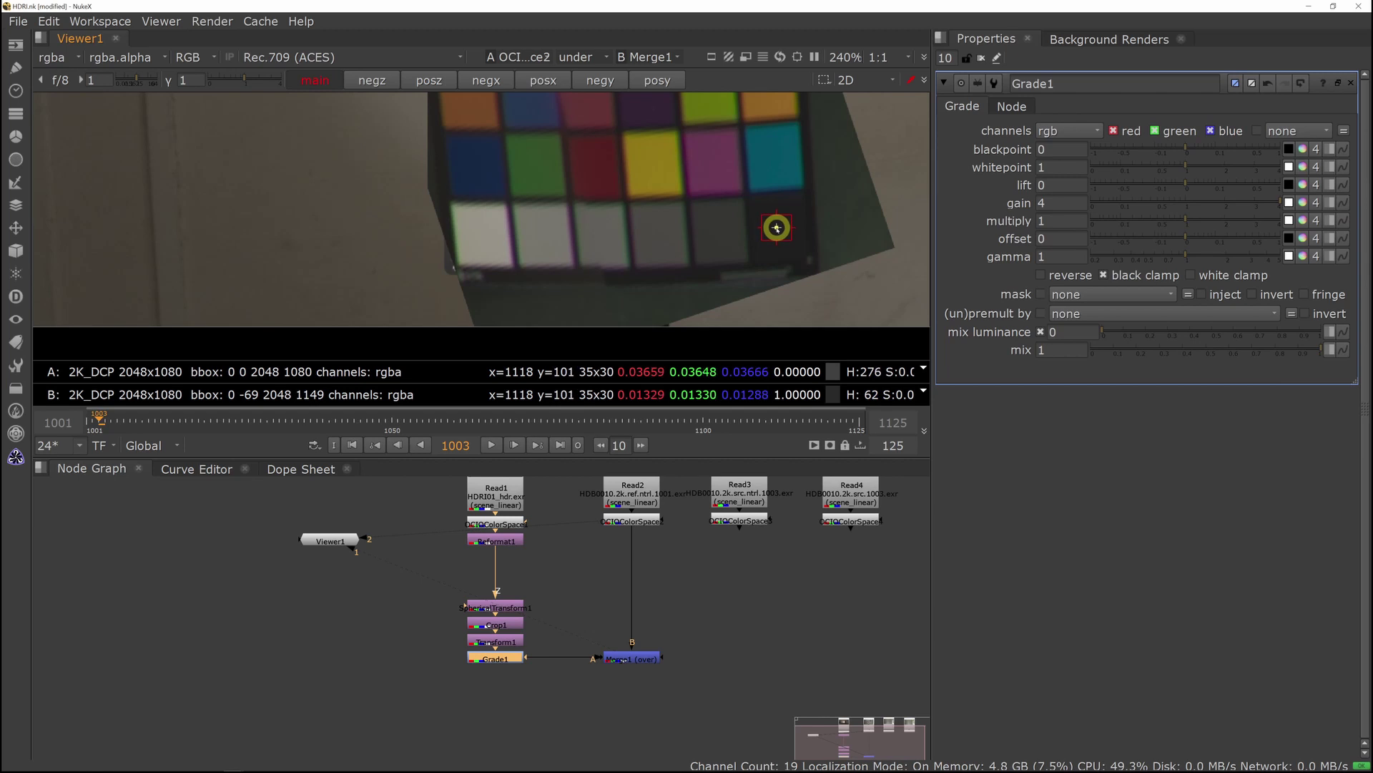
mouse_move(776, 227)
left_mouse_down()
mouse_move(482, 238)
mouse_move(782, 230)
mouse_move(776, 201)
mouse_move(780, 246)
mouse_move(780, 227)
left_mouse_up()
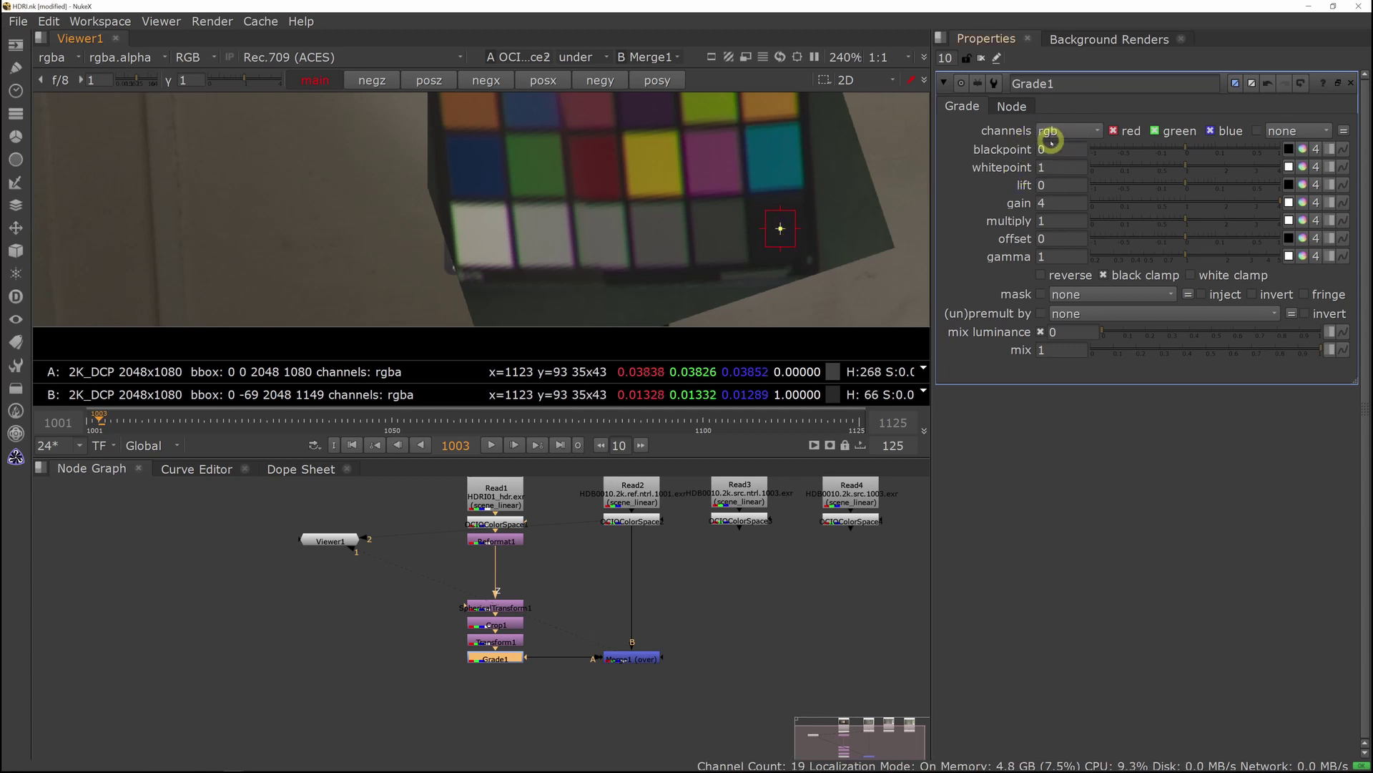
Split Grade1's blackpoint into channels and set red to -0.0063, green to -0.0063 and blue to -0.0064.
left_click(1304, 150)
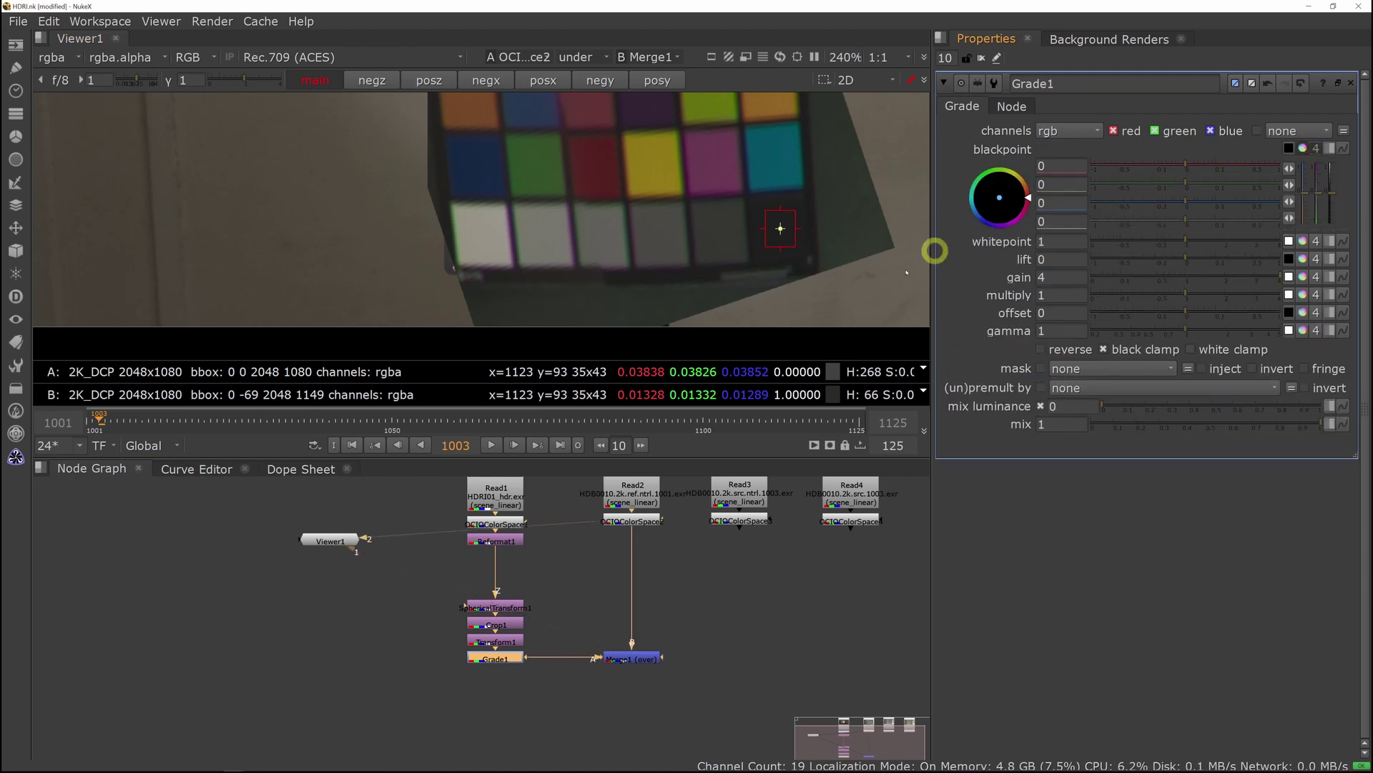
left_click_drag(1182, 168, 1178, 164)
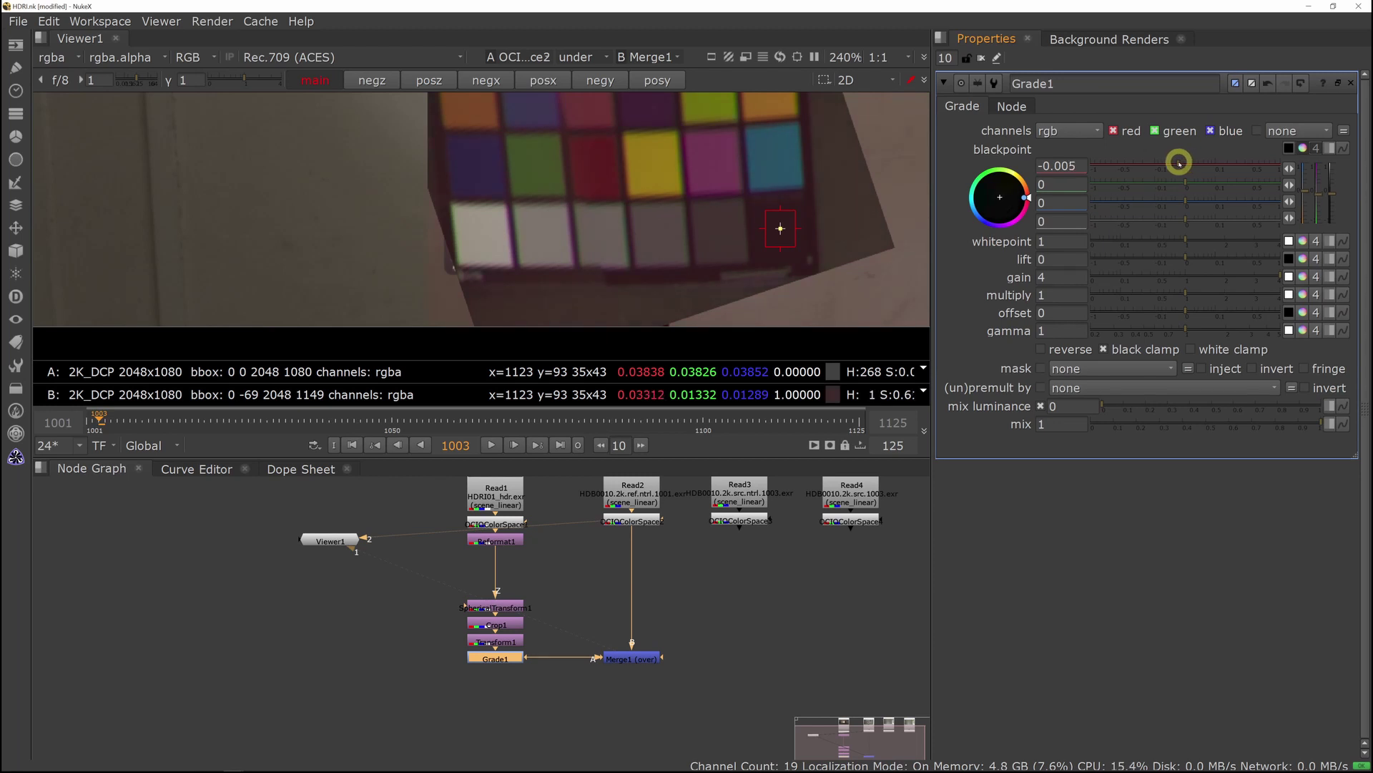
scroll(1066, 166, "down", 1)
left_click_drag(1185, 184, 1180, 202)
left_click(1071, 183)
key("Down")
key("Down")
key("Down")
key("Tab")
left_click(1070, 202)
scroll(1071, 202, "down", 14)
left_click(1076, 165)
scroll(1076, 166, "down", 1)
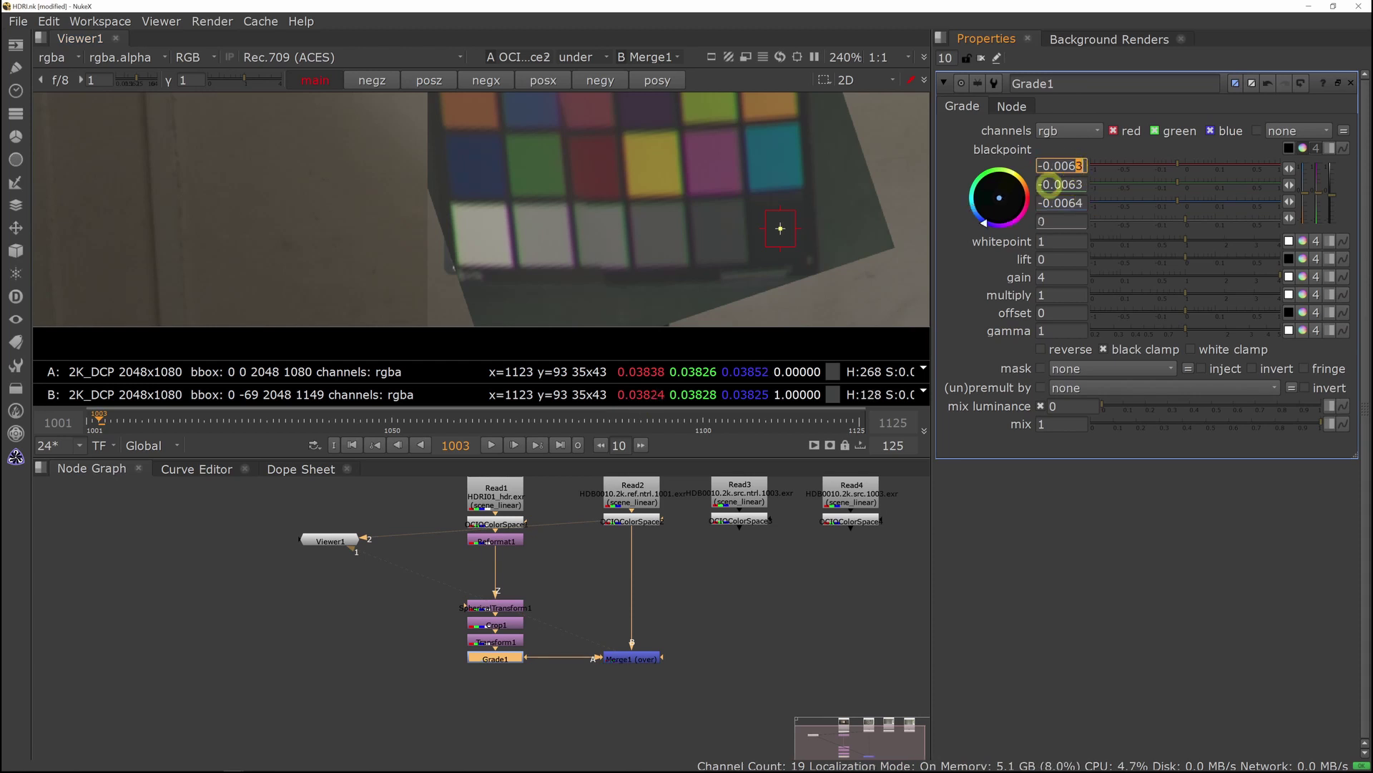
Sample the chart's white patch and set Grade1's whitepoint per channel to red 0.429, green 0.44 and blue 0.367.
left_click_drag(780, 230, 484, 236, "ctrl")
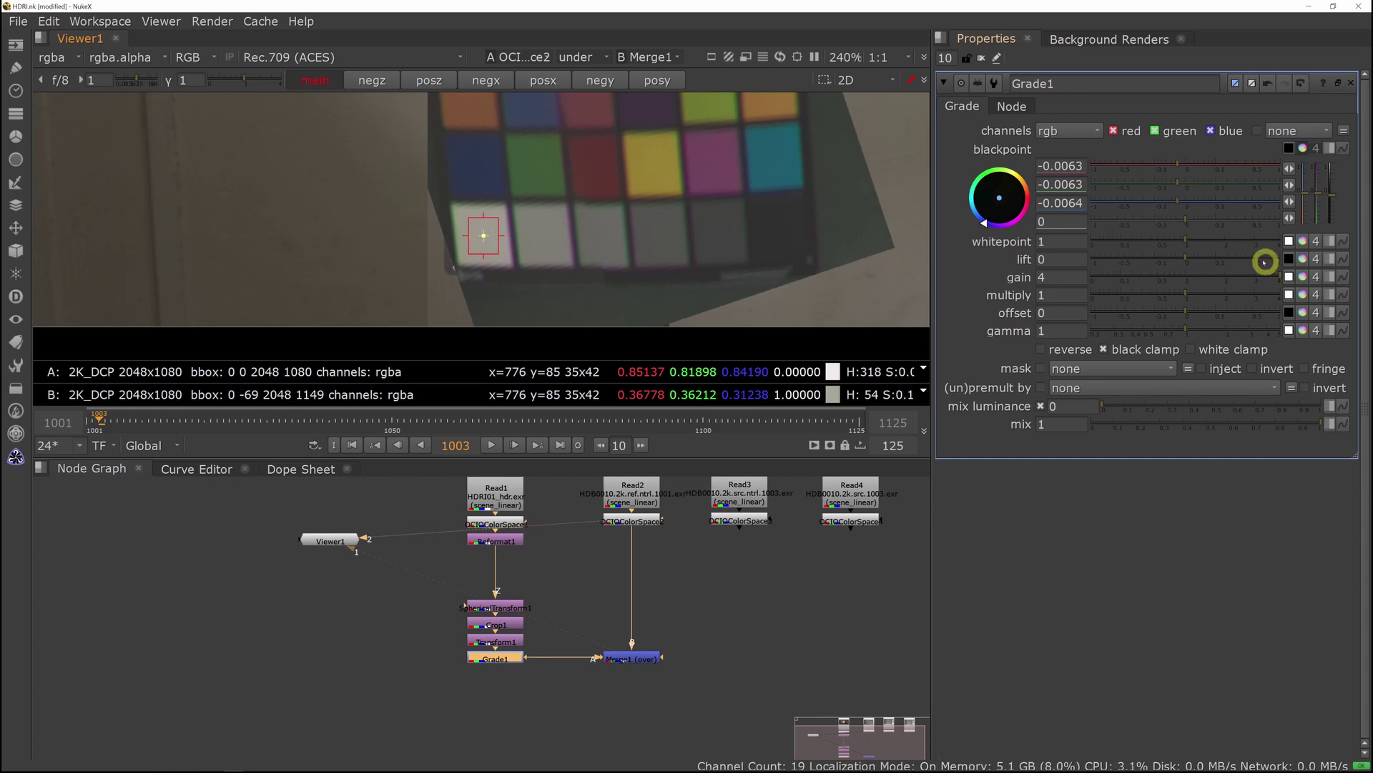
left_click(1302, 239)
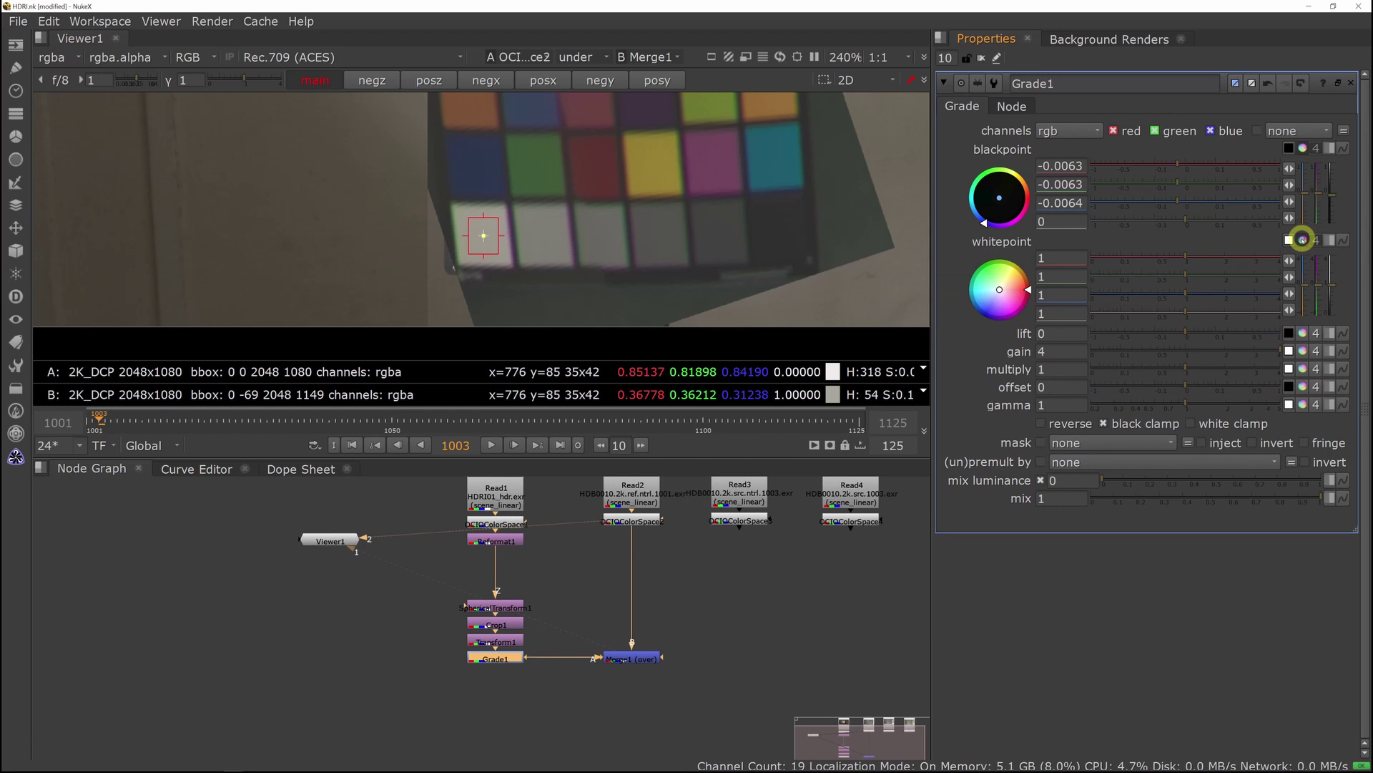
mouse_move(1183, 256)
left_mouse_down()
mouse_move(1294, 261)
mouse_move(1159, 259)
left_mouse_up()
scroll(1057, 257, "down", 1)
scroll(1057, 257, "up", 1)
left_click_drag(1186, 276, 1148, 291)
left_click(1065, 297)
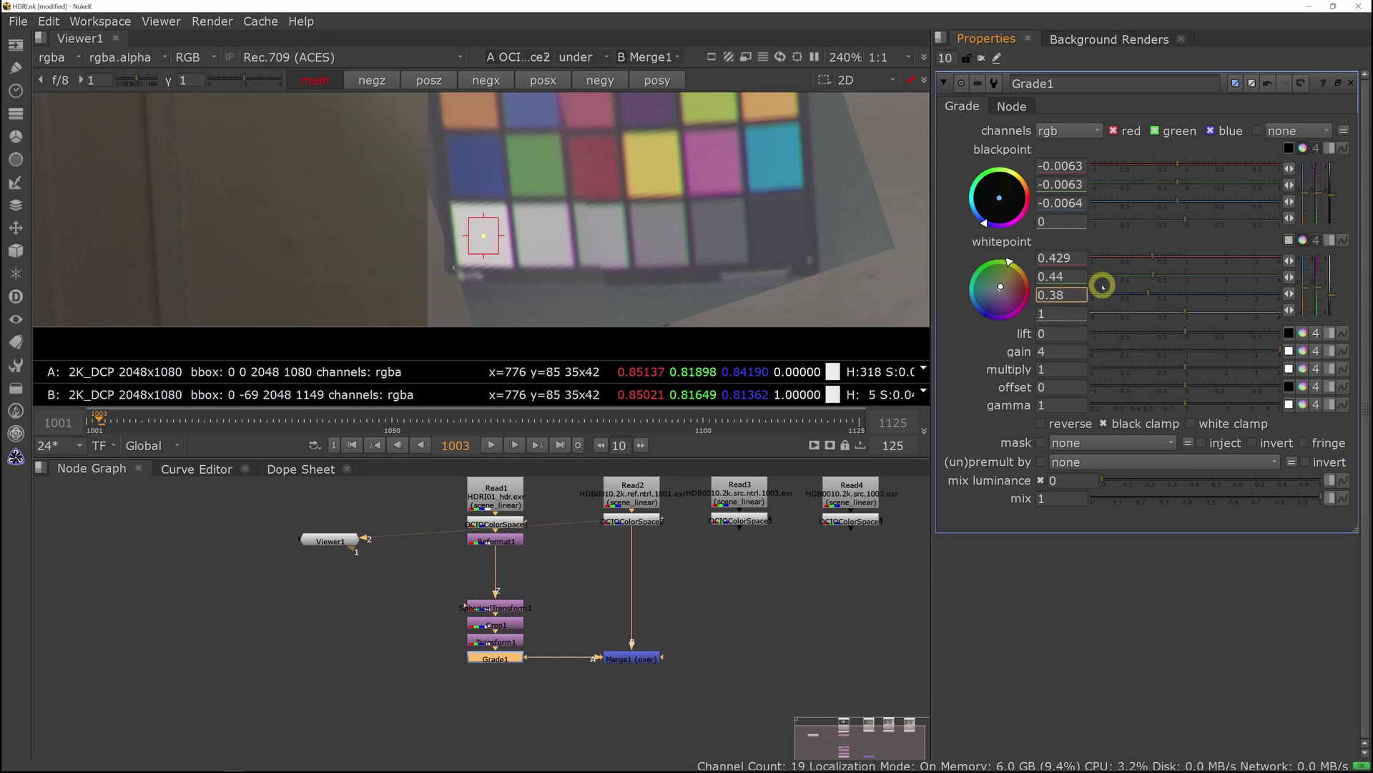
key("Down")
key("Down")
key("Down")
type("67")
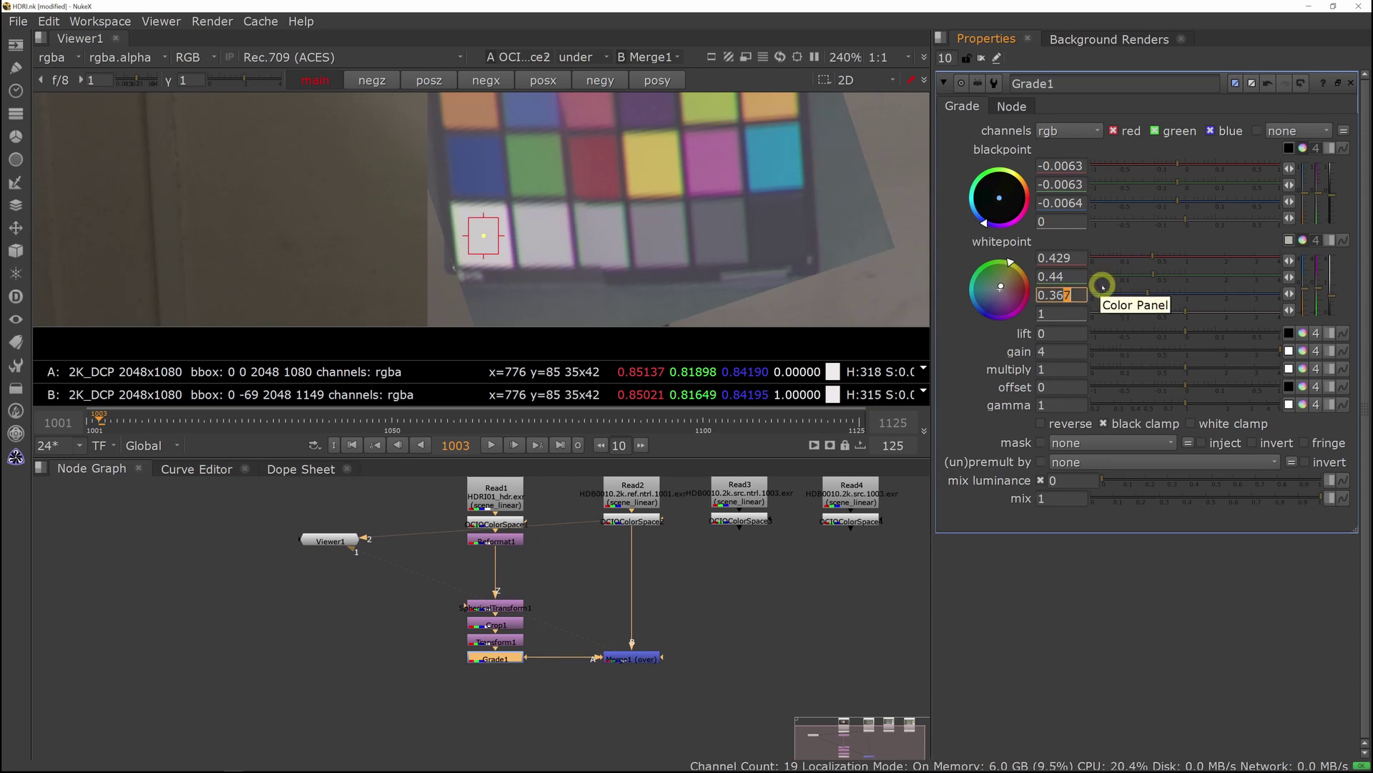
Sample an area of the fourth grey patch on the chart.
scroll(695, 259, "down", 3)
scroll(696, 258, "up", 3)
middle_click_drag(695, 602, 700, 584)
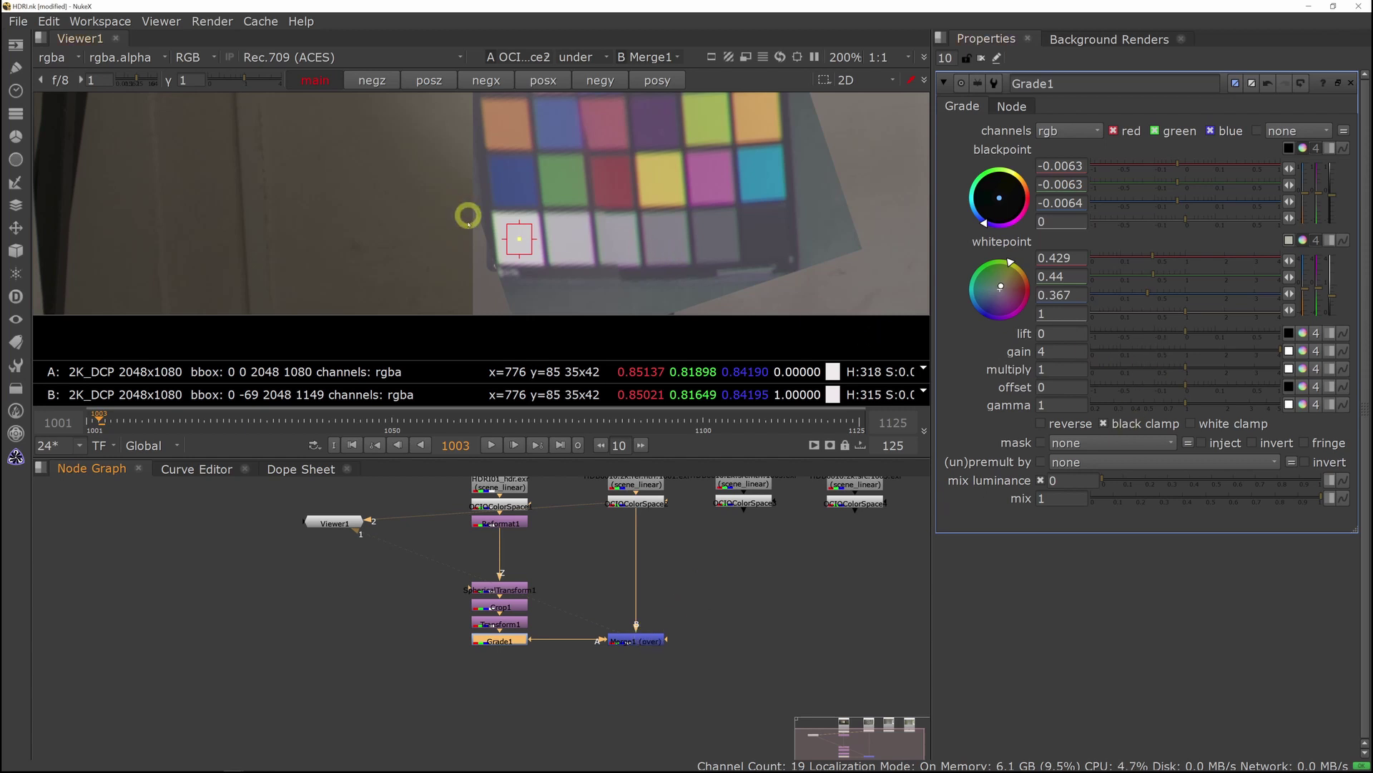
left_click_drag(517, 239, 663, 239, "ctrl")
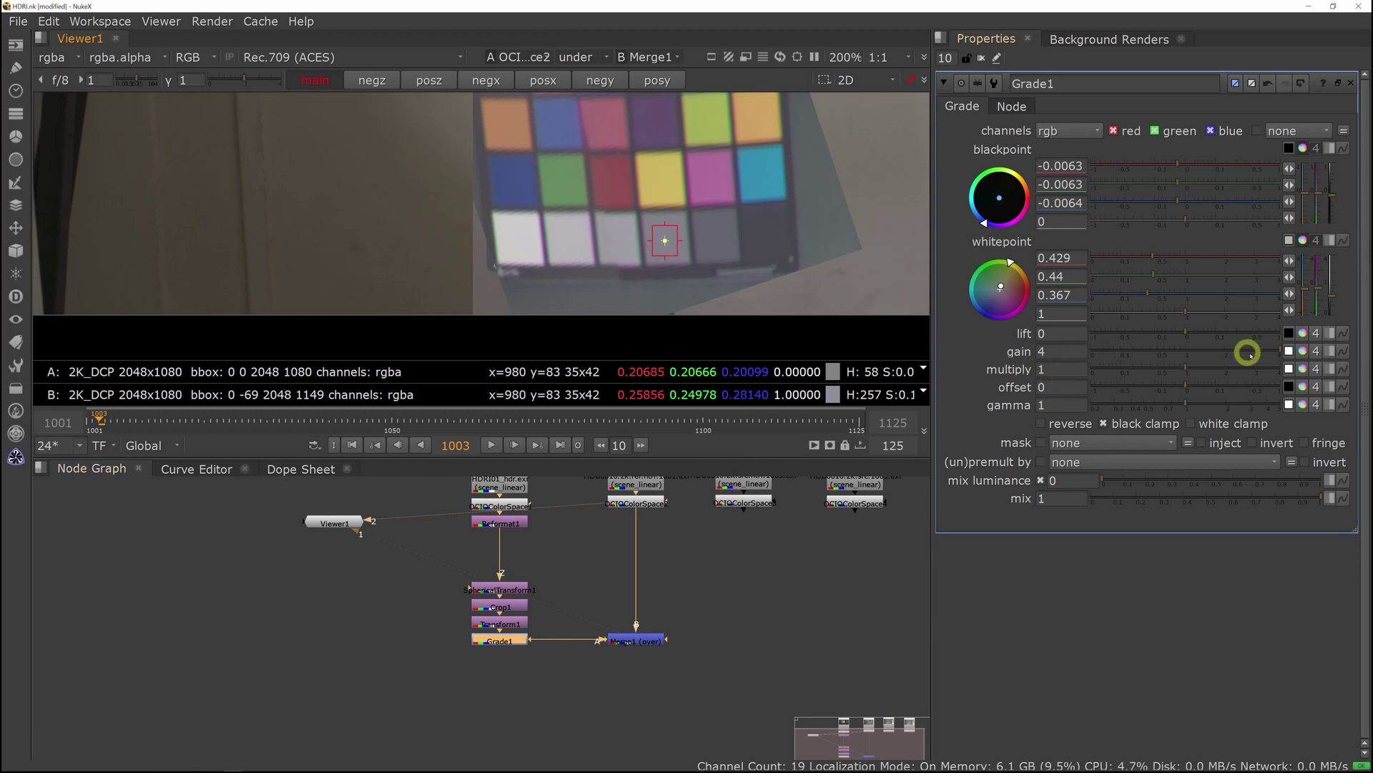
Split Grade1's multiply into channels and set red to 0.8, green to 0.82 and blue to 0.714.
left_click(1300, 368)
left_click(1188, 387)
left_click_drag(1187, 387, 1181, 386)
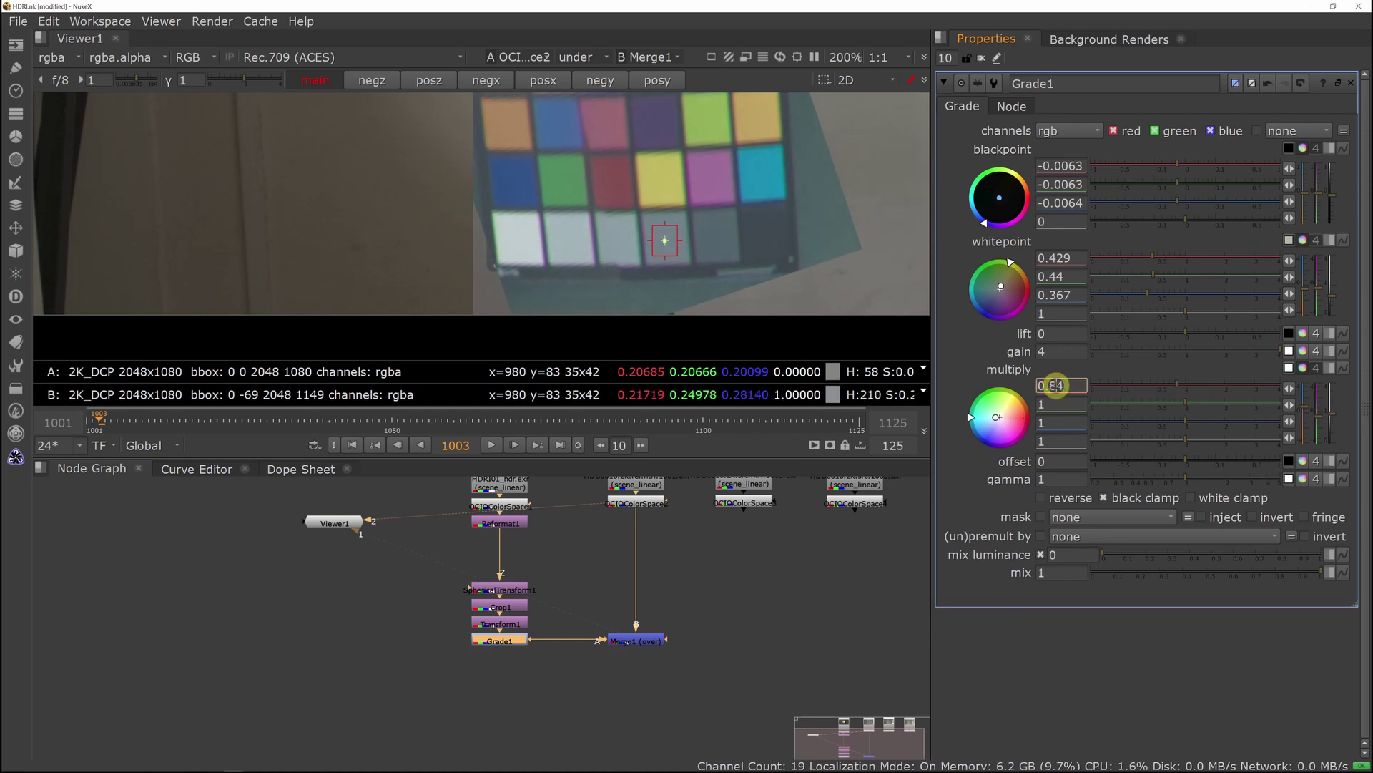
left_click(1179, 403)
left_click(1176, 403)
left_click(1182, 422)
left_click(1174, 421)
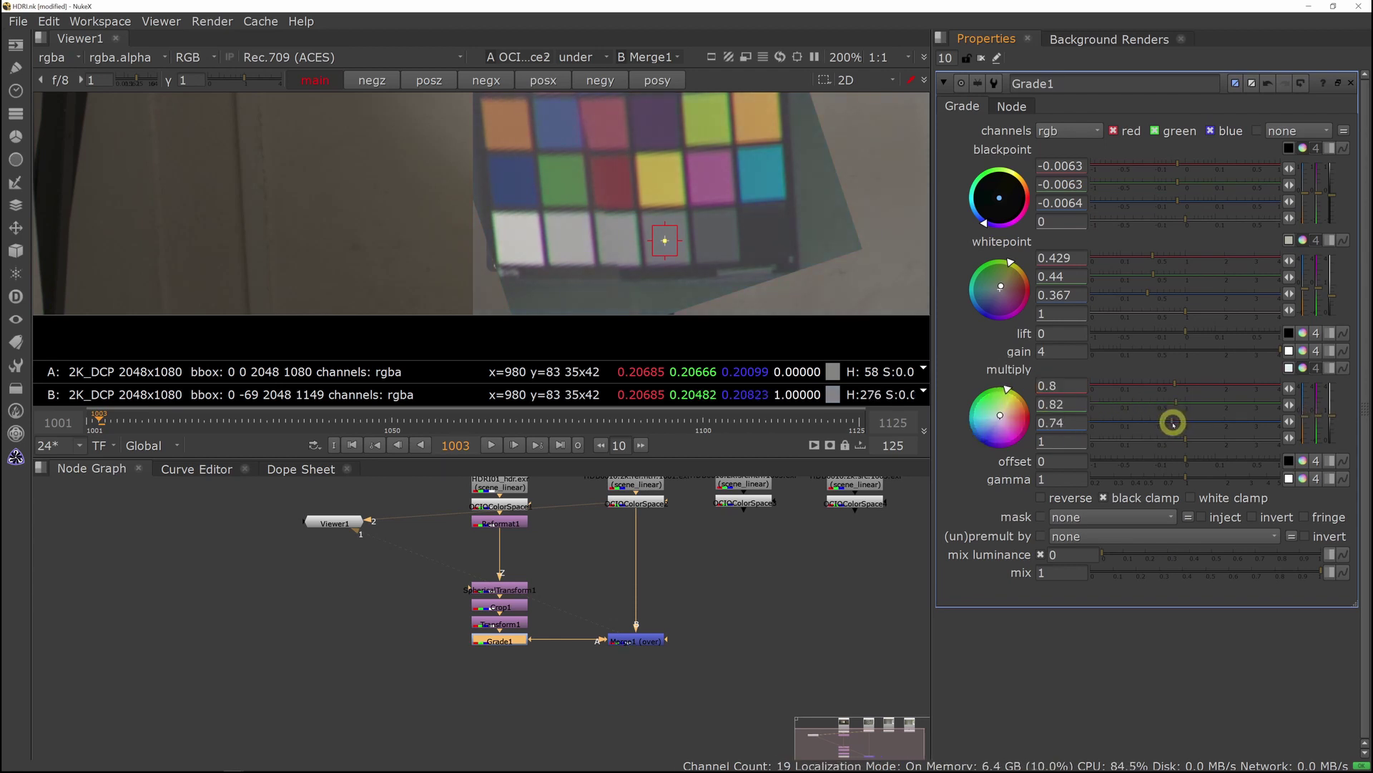
left_click(1059, 422)
key("Down")
key("Down")
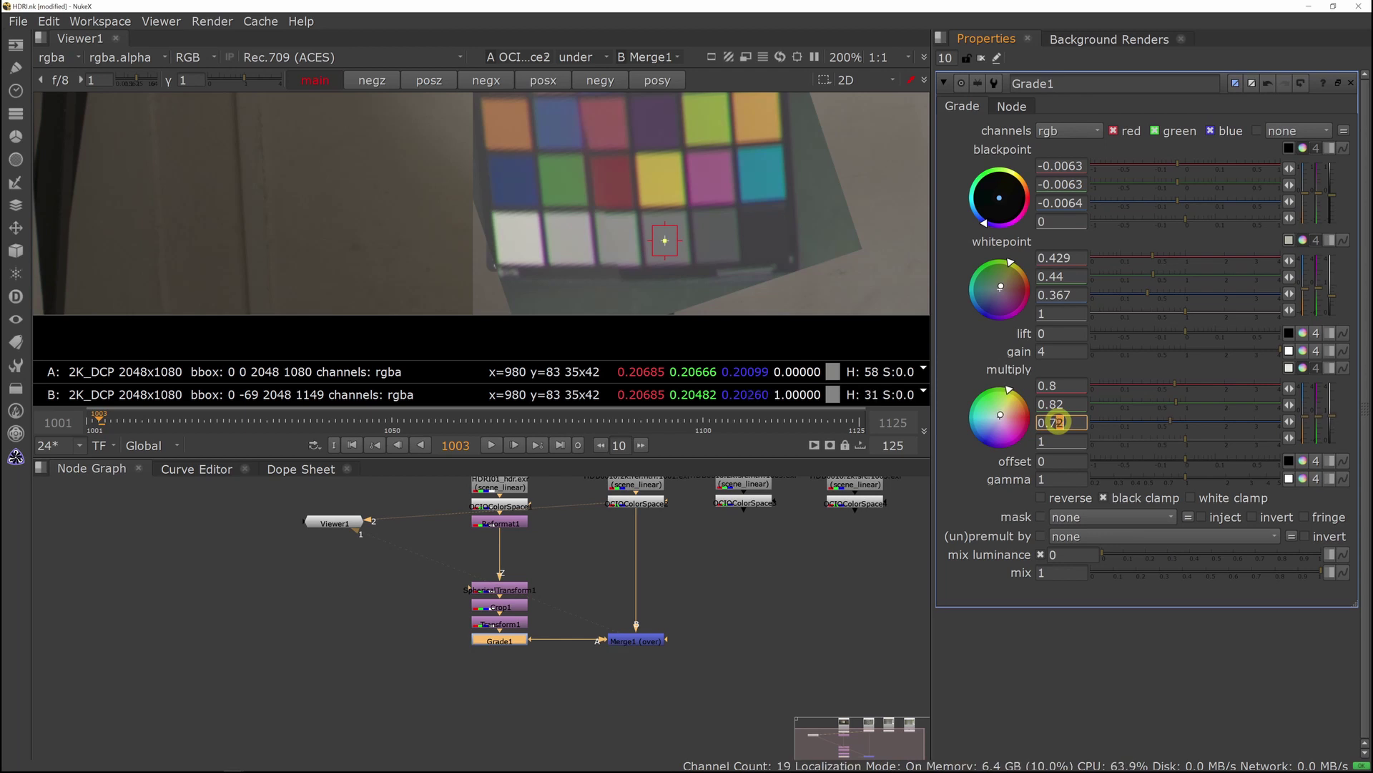
key("Down")
key("Down")
key("Down")
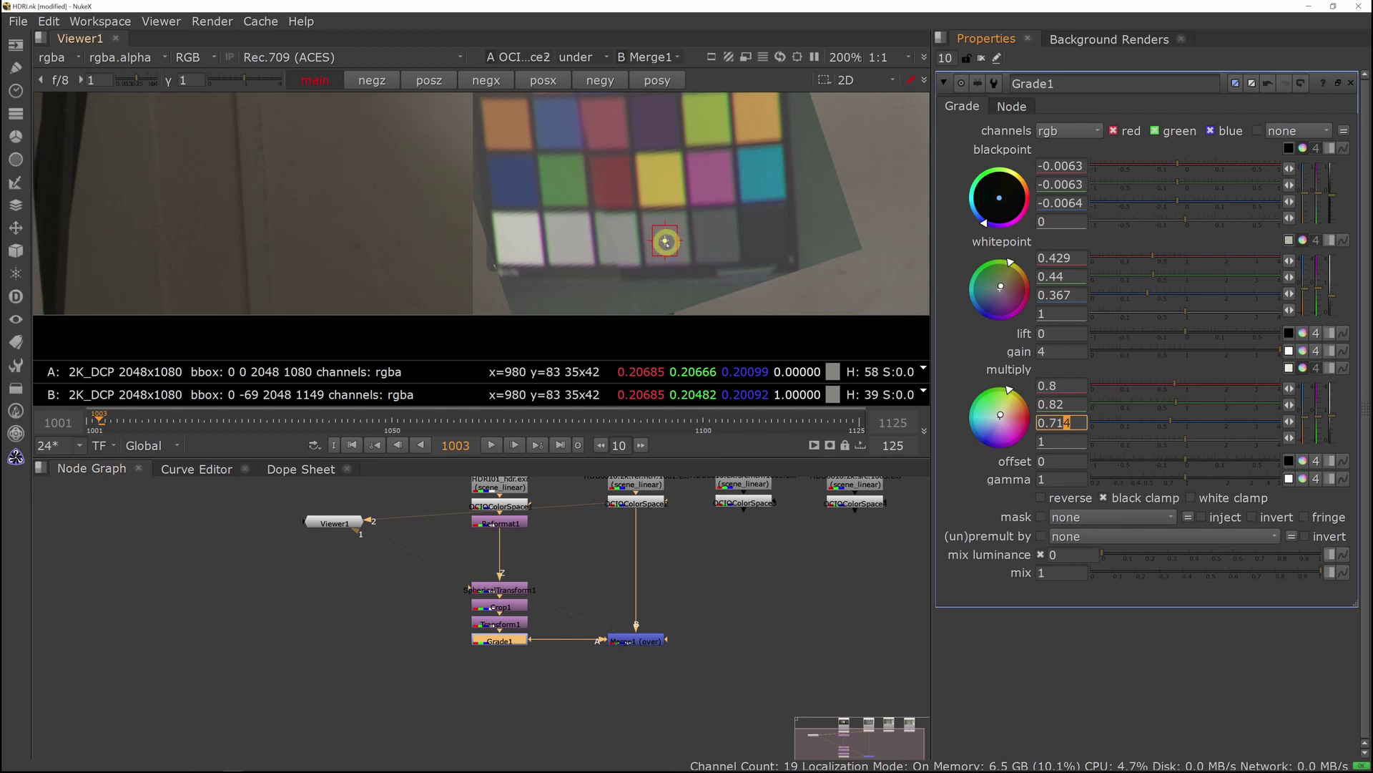
Resample the white and black patches, then set Grade1's blackpoint to red -0.0016, green -0.00157 and blue -0.00156.
left_click(666, 241)
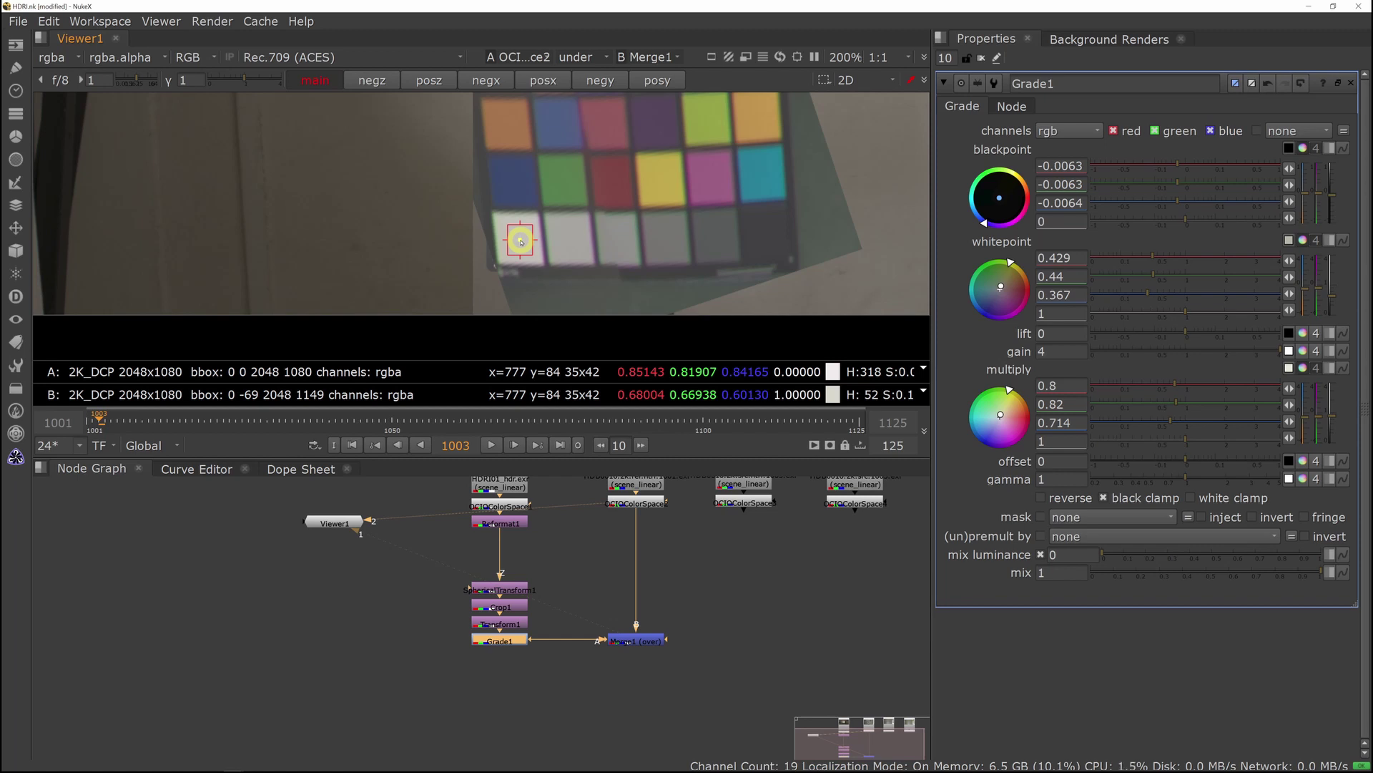
left_click_drag(520, 241, 764, 232, "ctrl")
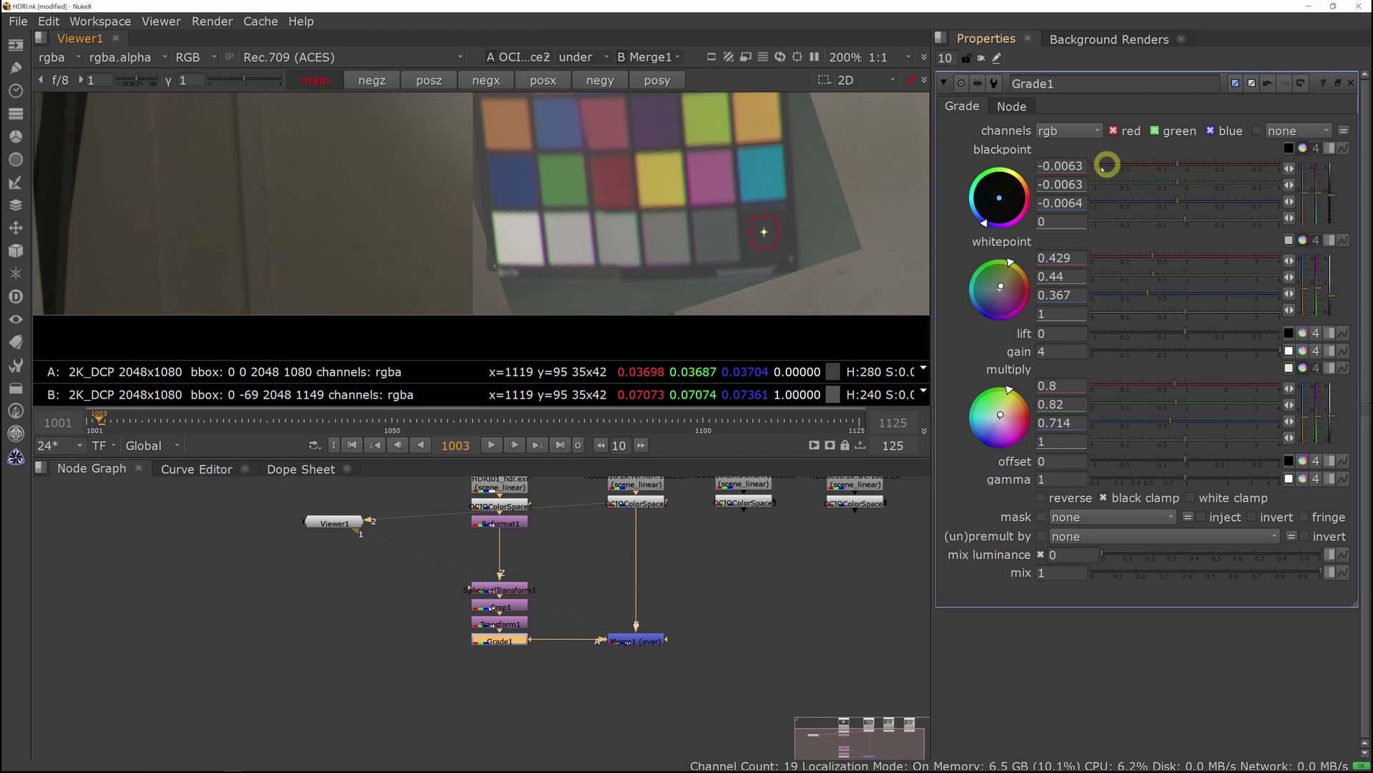
left_click(1177, 166)
left_click_drag(1177, 164, 1181, 165)
left_click(1080, 166)
key("Up")
key("Up")
key("Up")
key("Up")
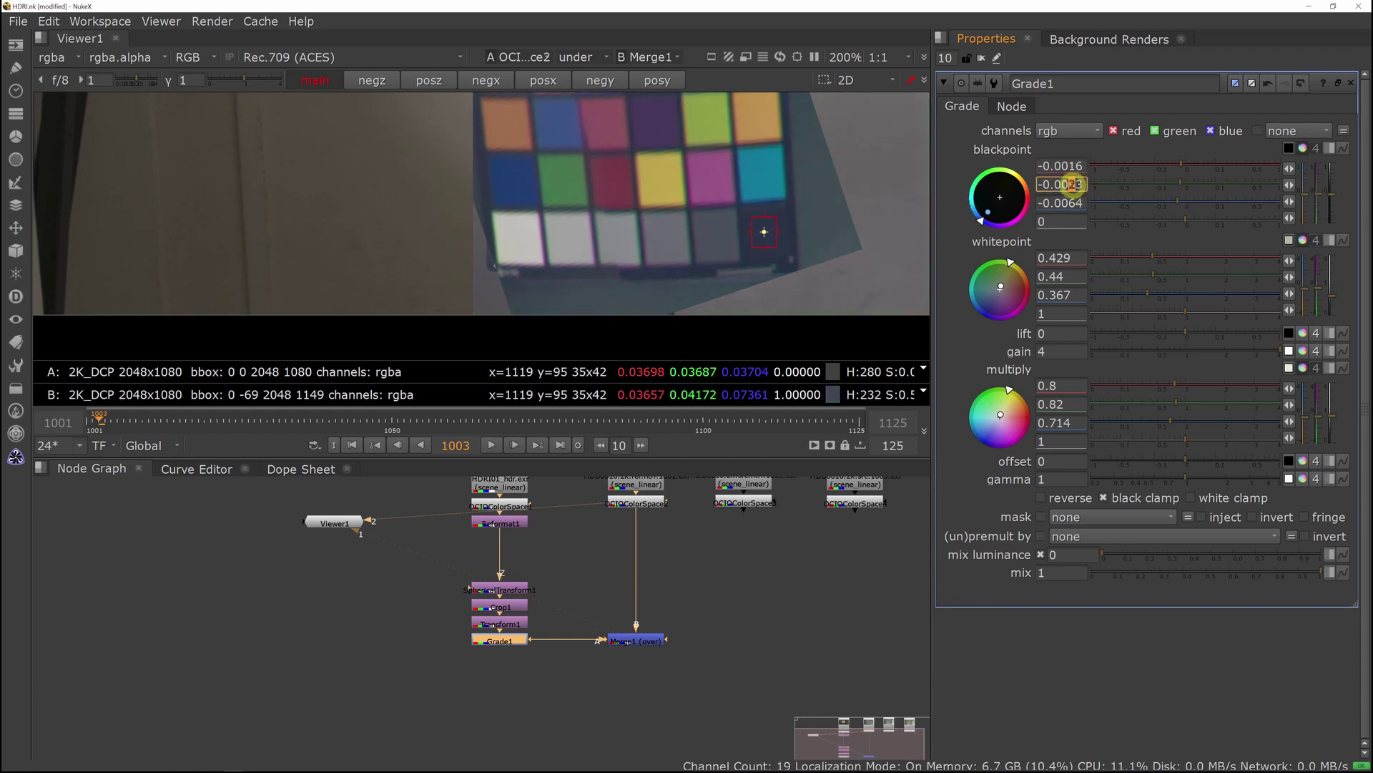
key("Right")
key("Down")
key("Down")
left_click(1073, 202)
type("0.00143")
key("Return")
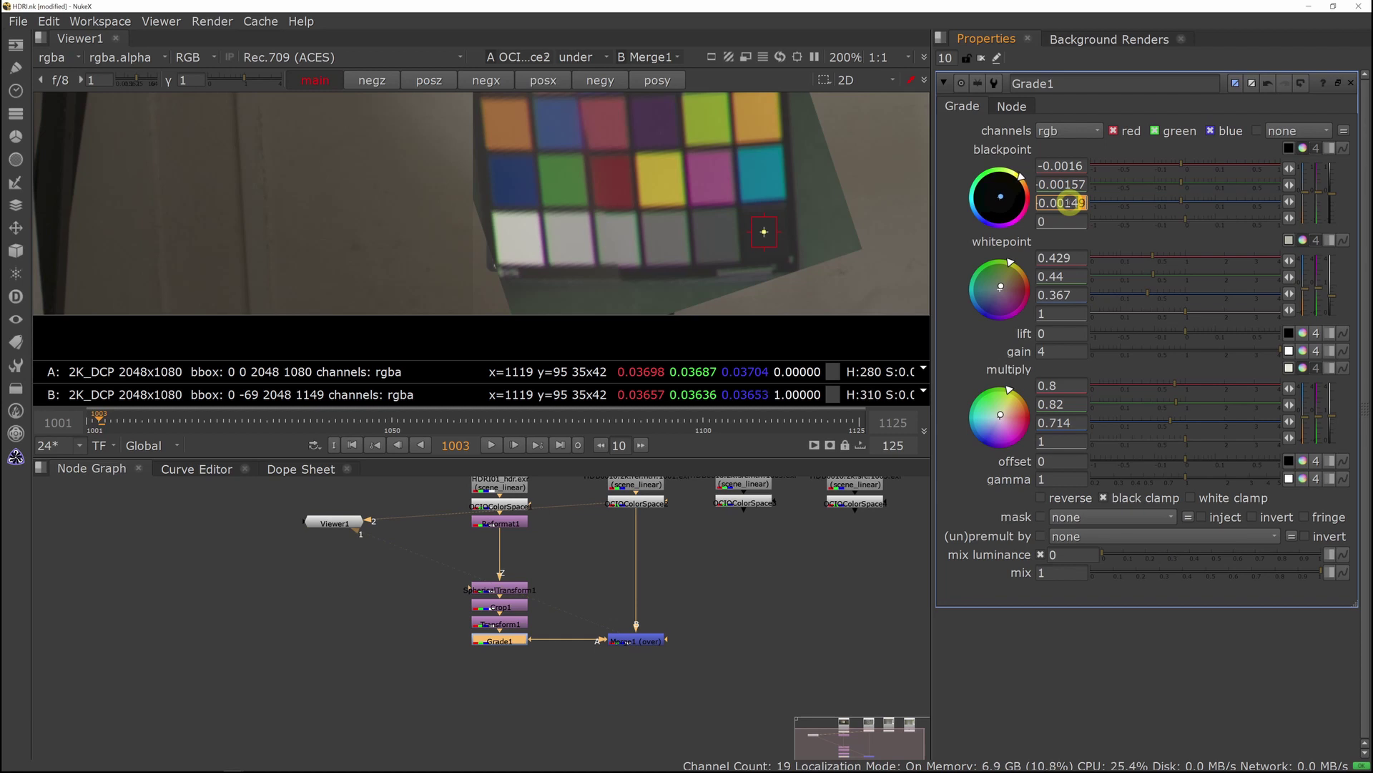
Resample the fourth grey patch, switching the viewer's A input to Merge1 and back to OCIOColorSpace2 for comparison.
middle_click_drag(767, 567, 767, 577)
left_click(708, 685)
key("1")
left_click_drag(764, 232, 667, 236)
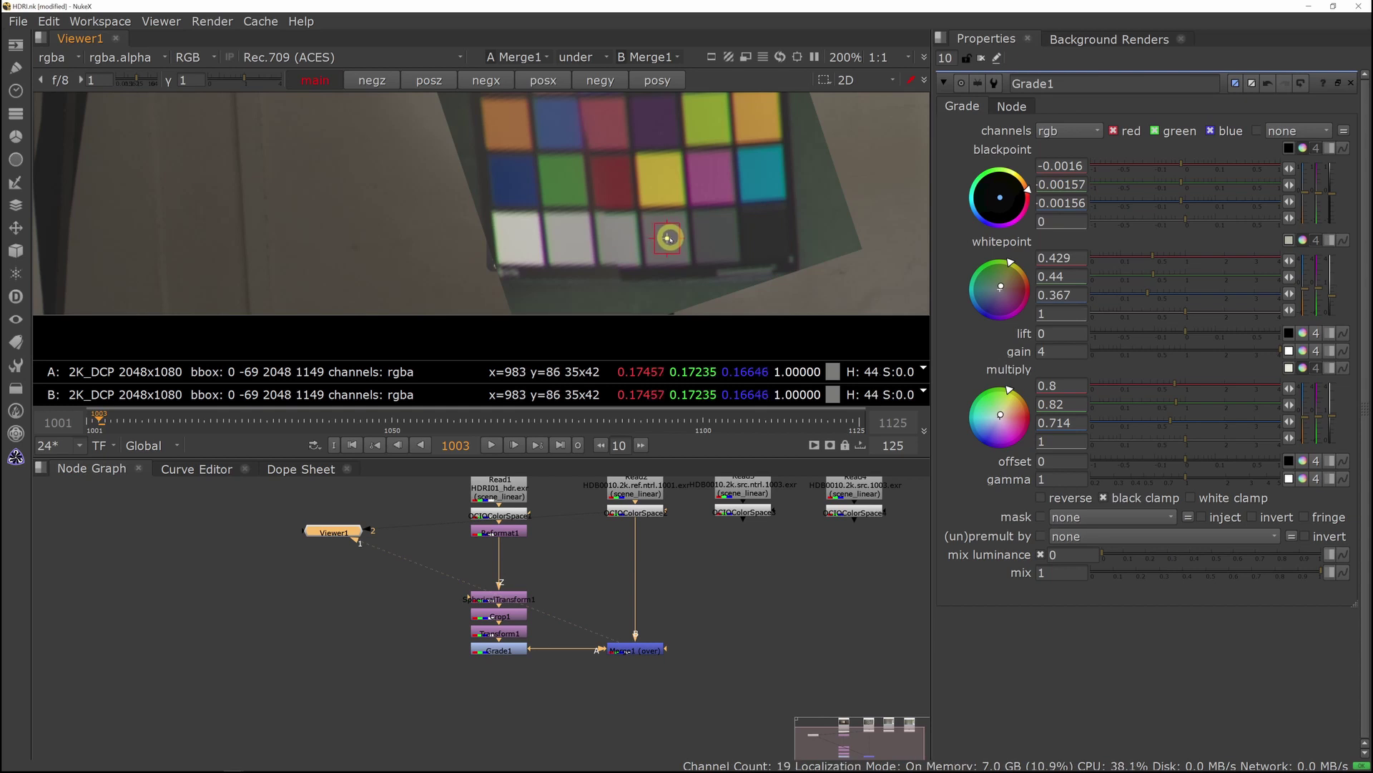
left_click(634, 512)
key("1")
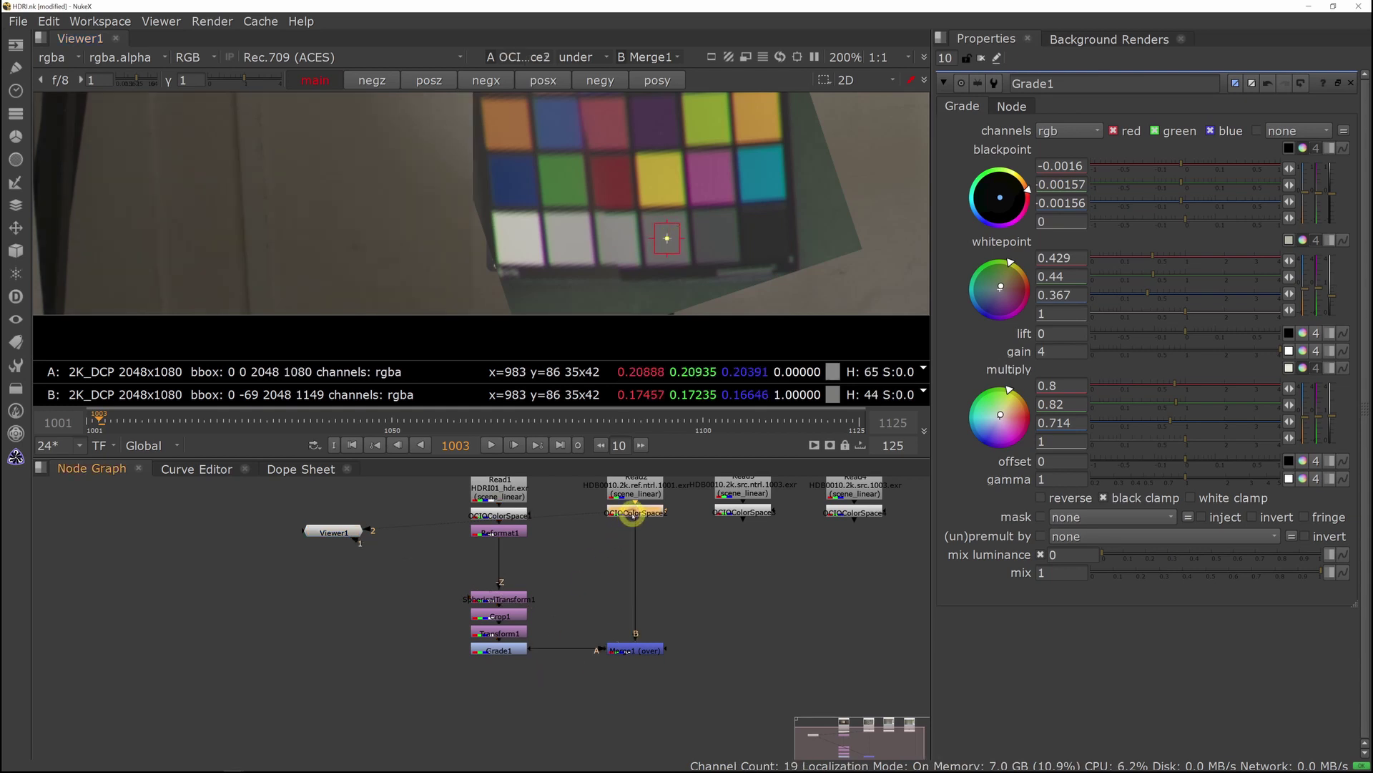
mouse_move(677, 238)
left_mouse_down()
mouse_move(515, 240)
mouse_move(671, 242)
left_mouse_up()
Set Grade1's multiply per channel to red 0.92, green 0.96 and blue 0.85.
left_click(493, 649)
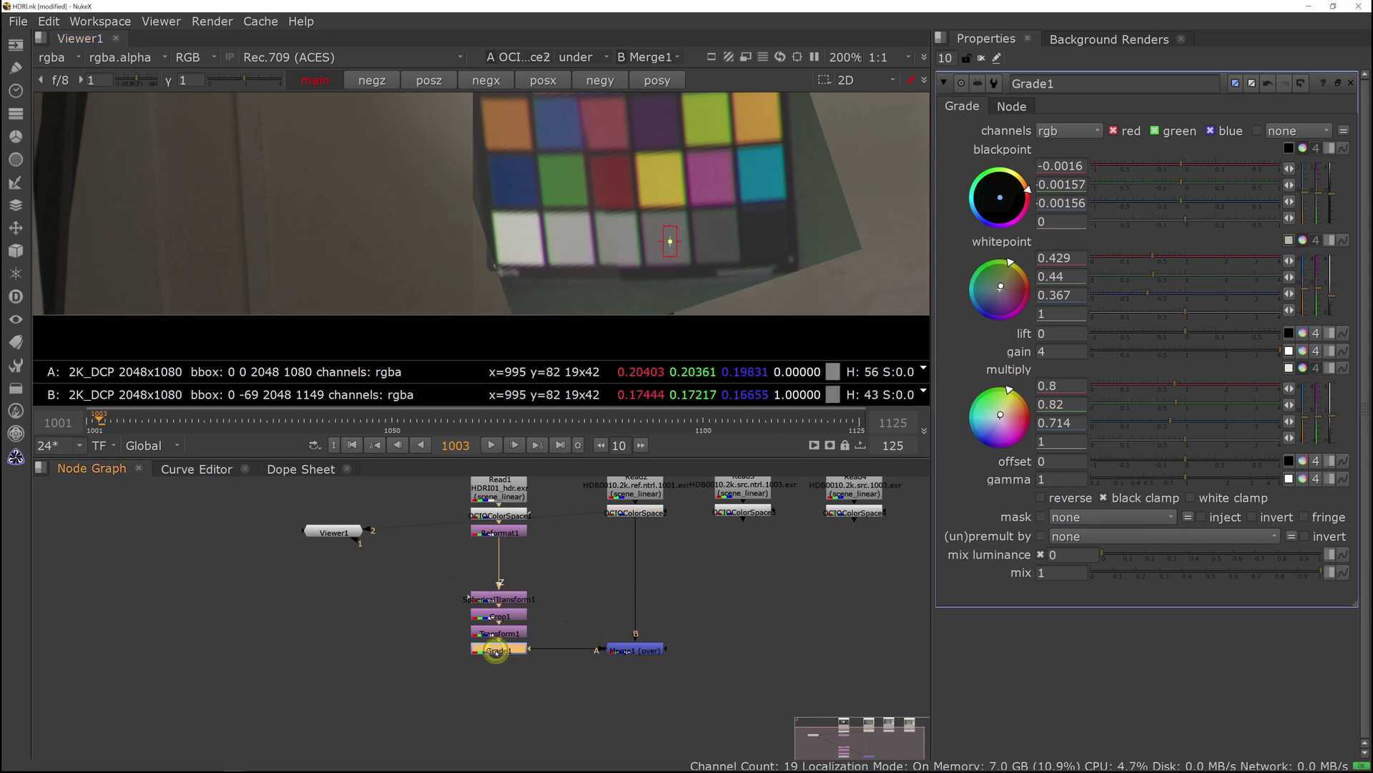
left_click(1067, 384)
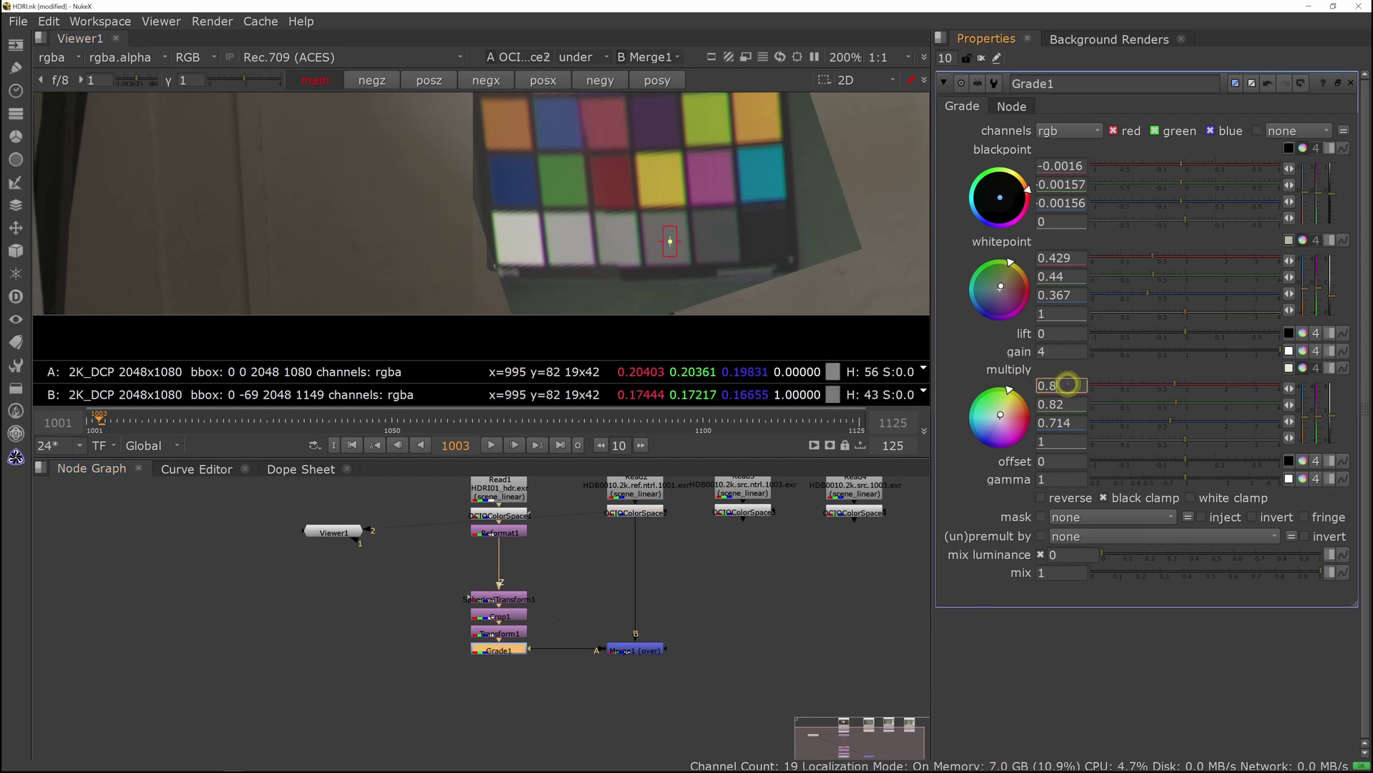
left_click_drag(1177, 389, 1183, 387)
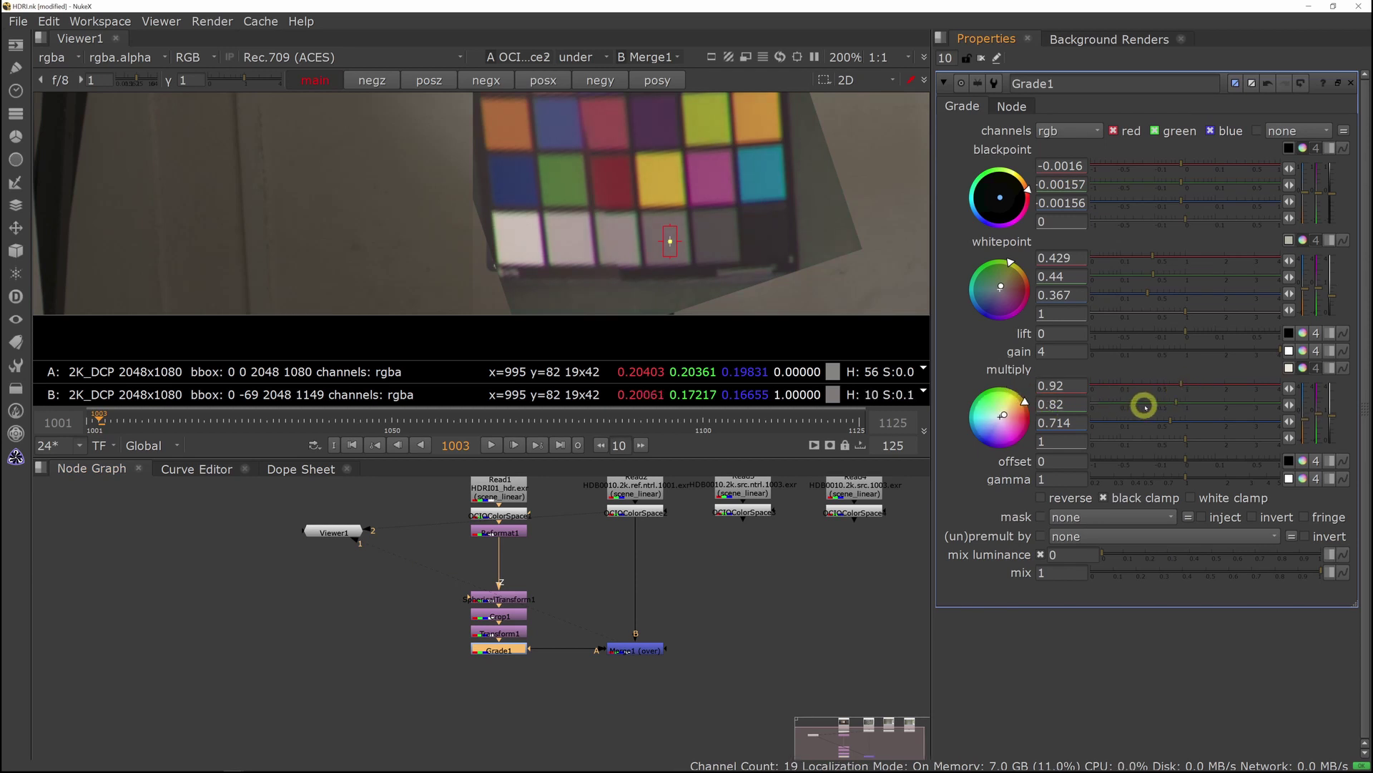
left_click_drag(1177, 402, 1183, 403)
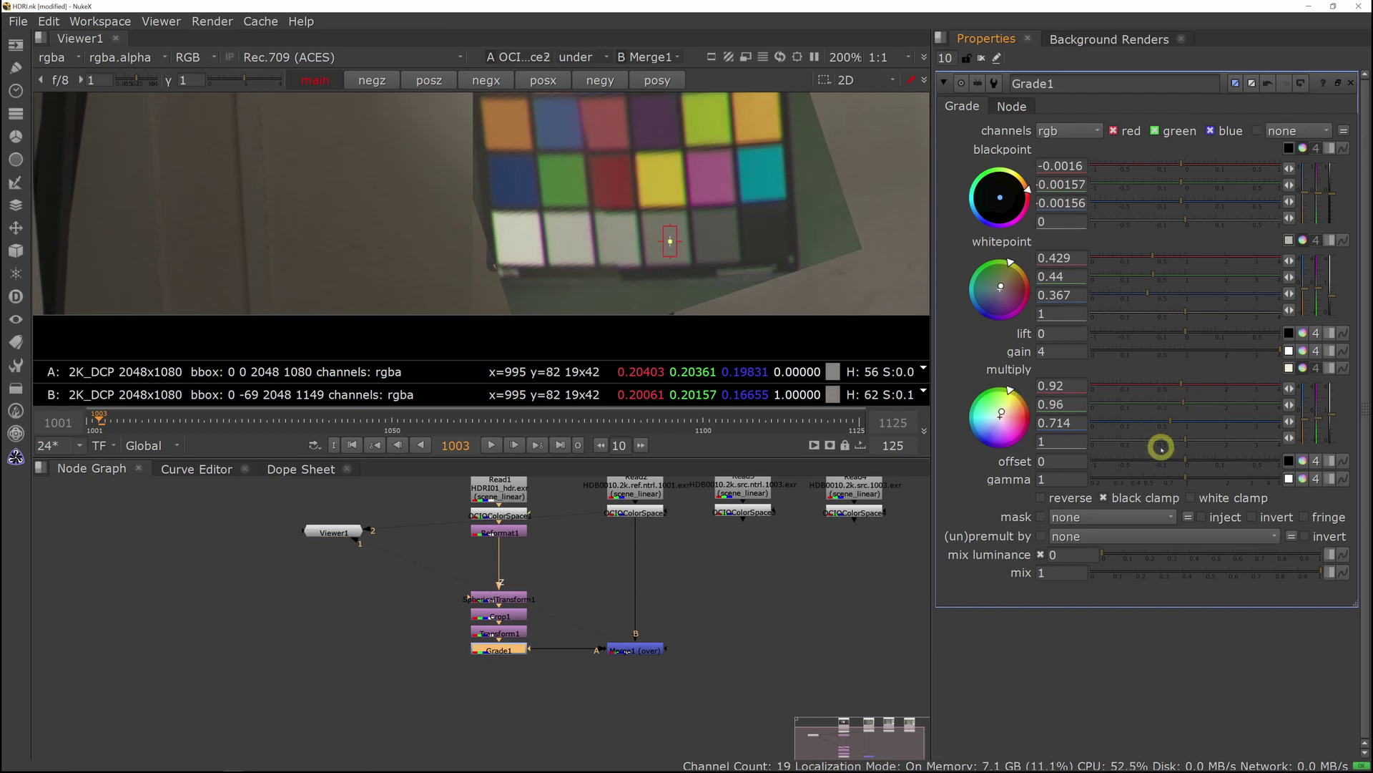
left_click_drag(1171, 423, 1177, 423)
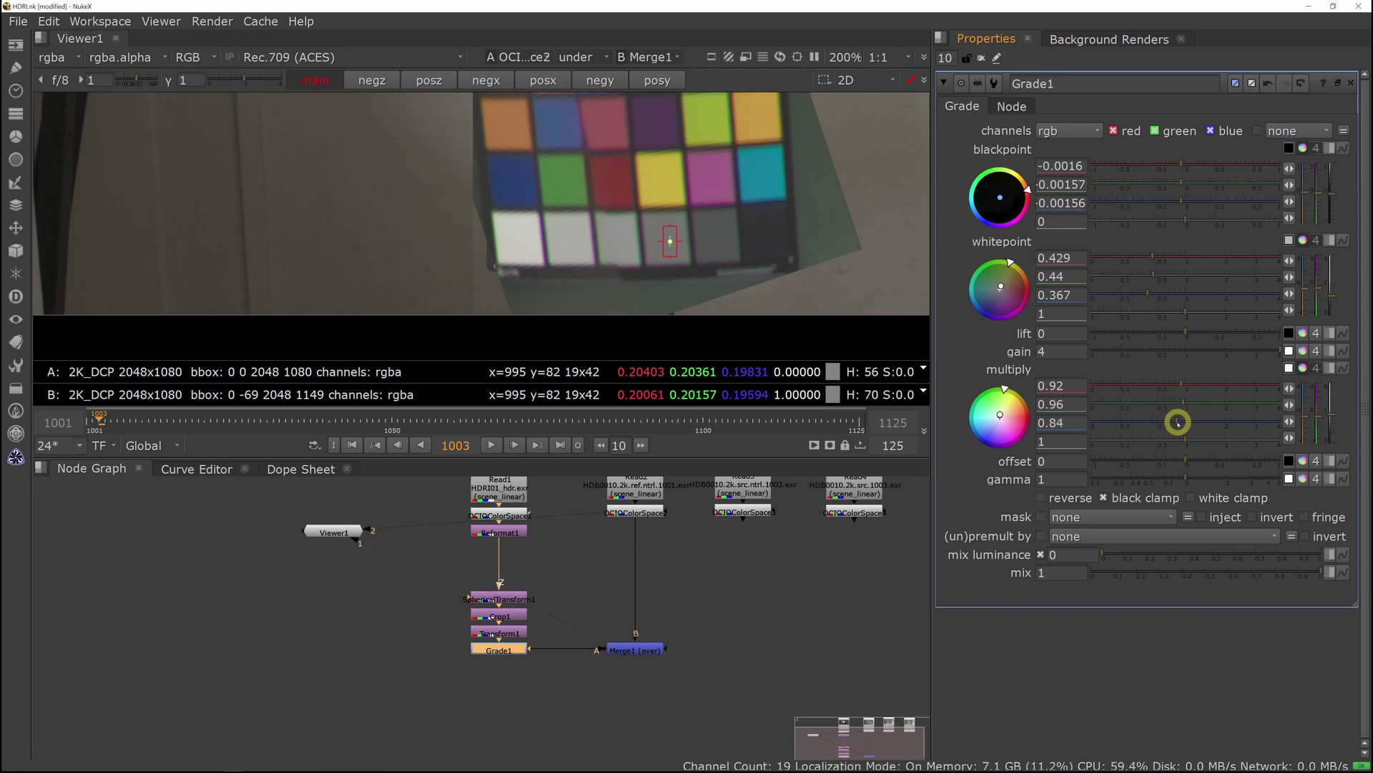
key("Up")
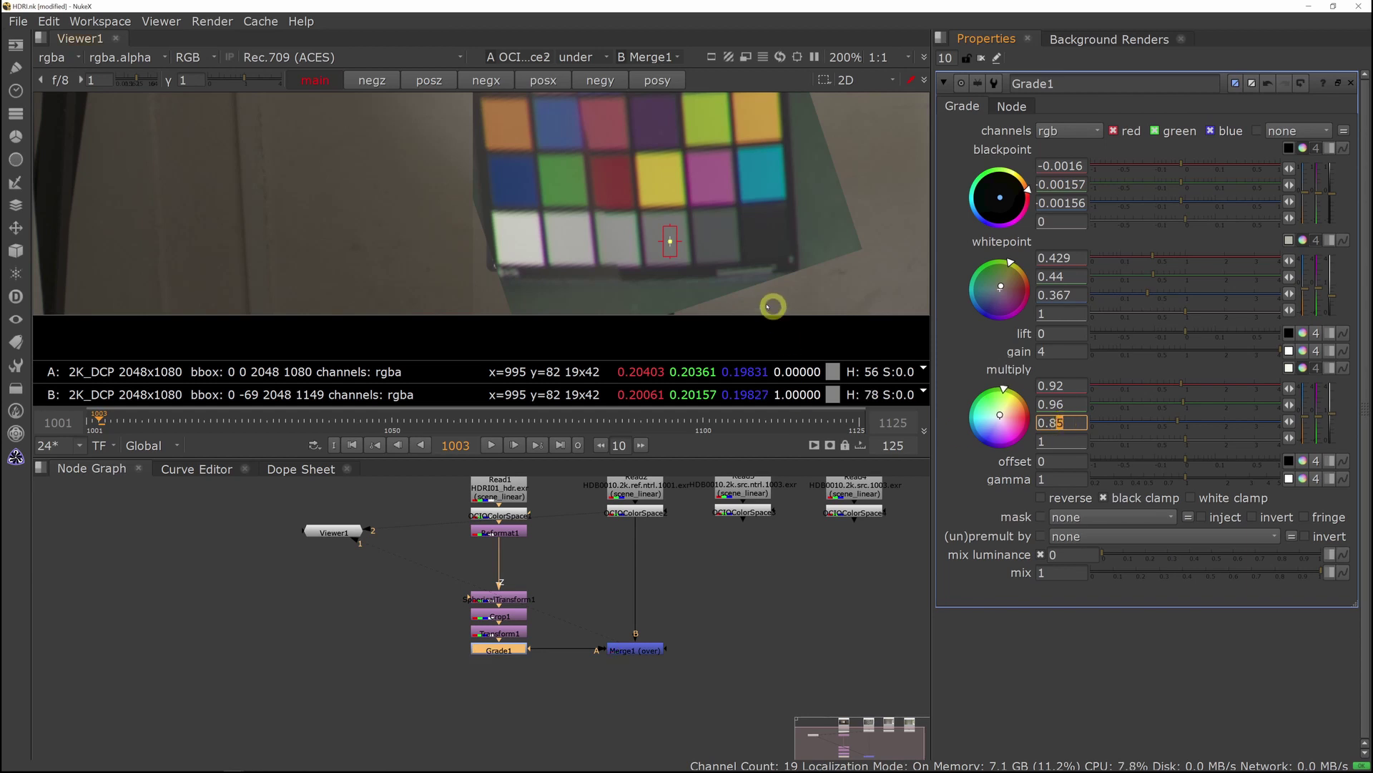
Resample the fourth grey patch on the colour chart and set Grade1's blue multiply to 0.86.
left_click_drag(670, 241, 671, 242)
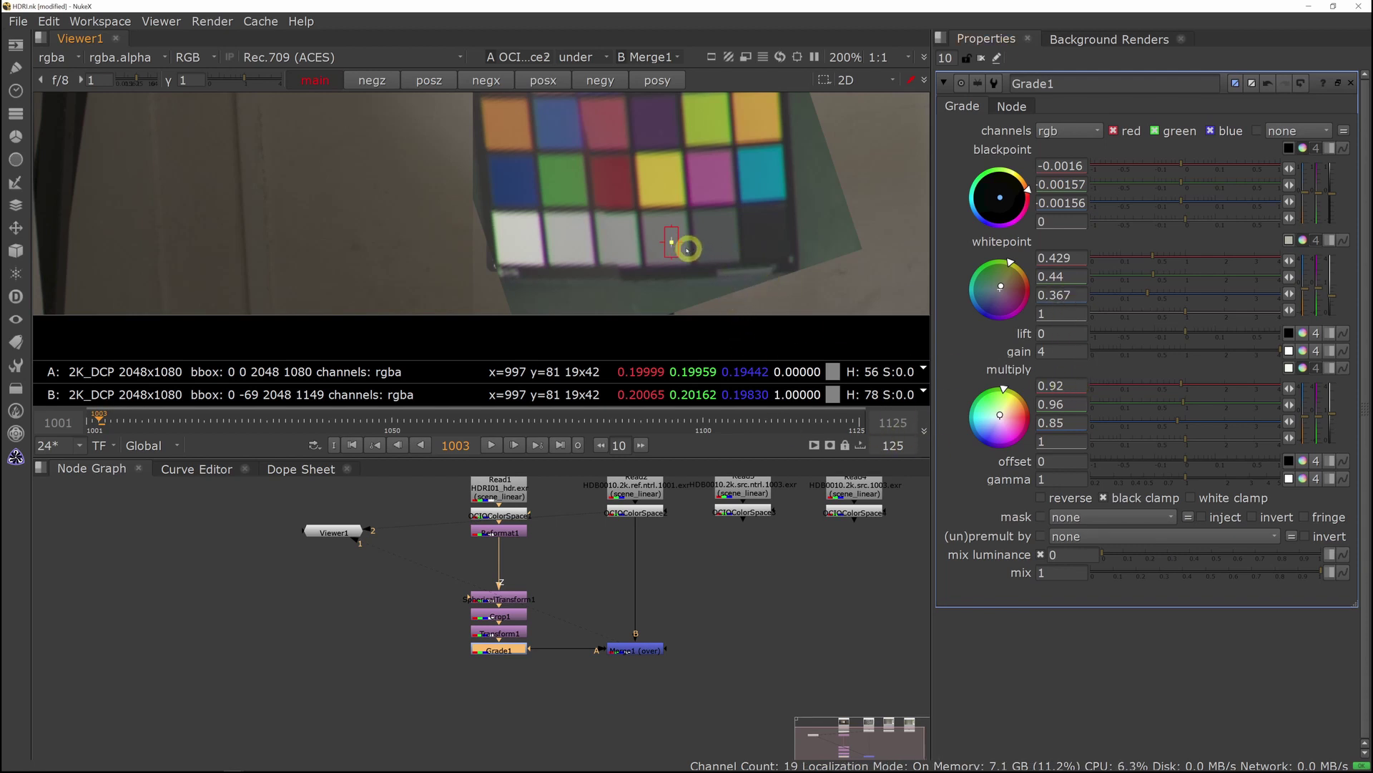
mouse_move(670, 243)
left_mouse_down()
mouse_move(656, 244)
mouse_move(681, 243)
mouse_move(666, 237)
left_mouse_up()
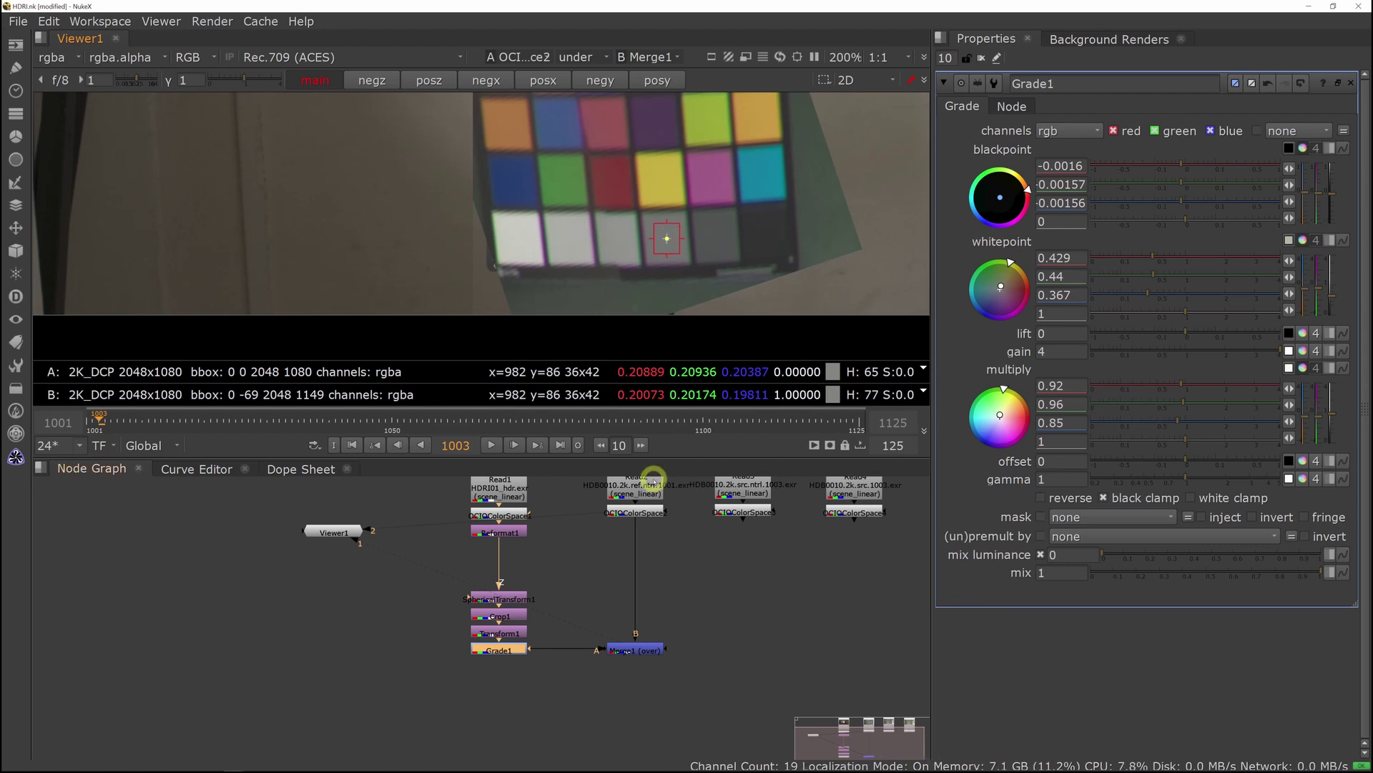
left_click(1059, 425)
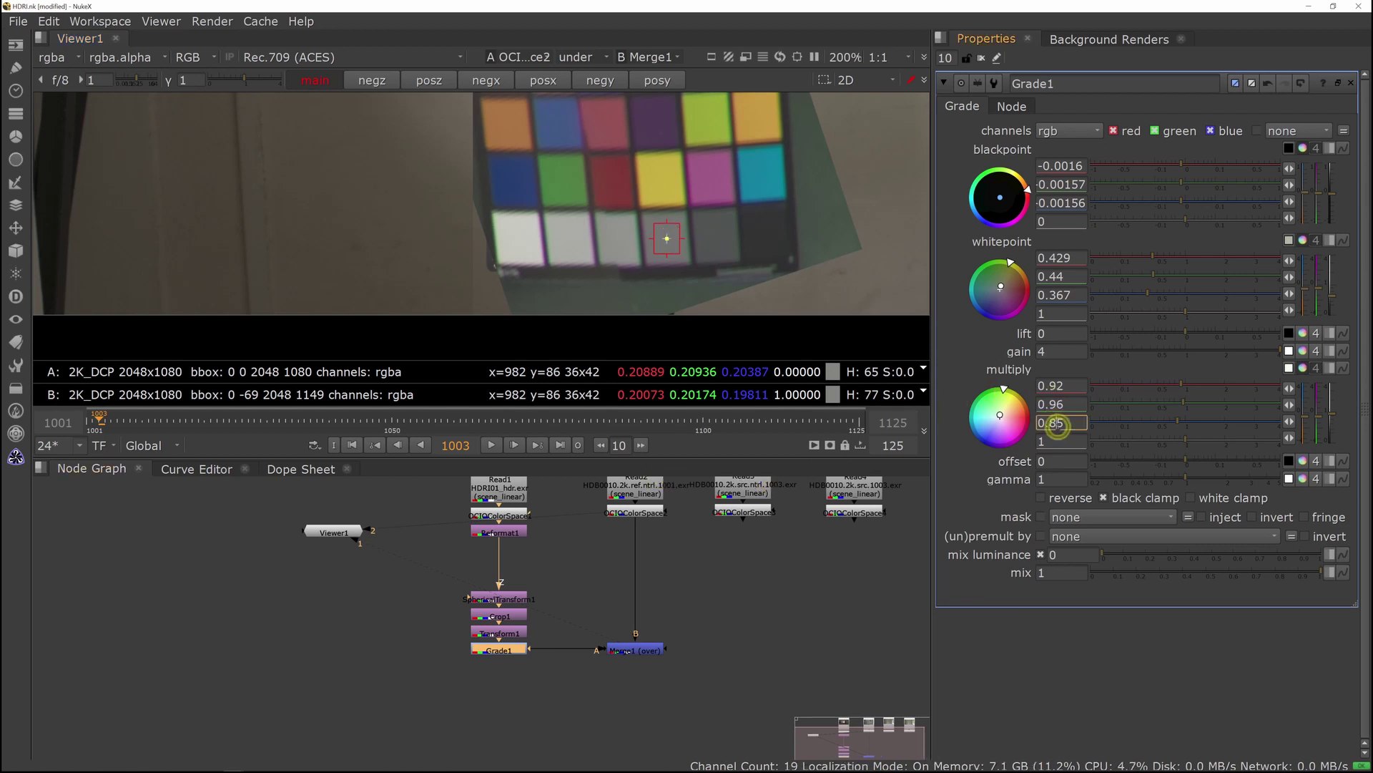
key("Up")
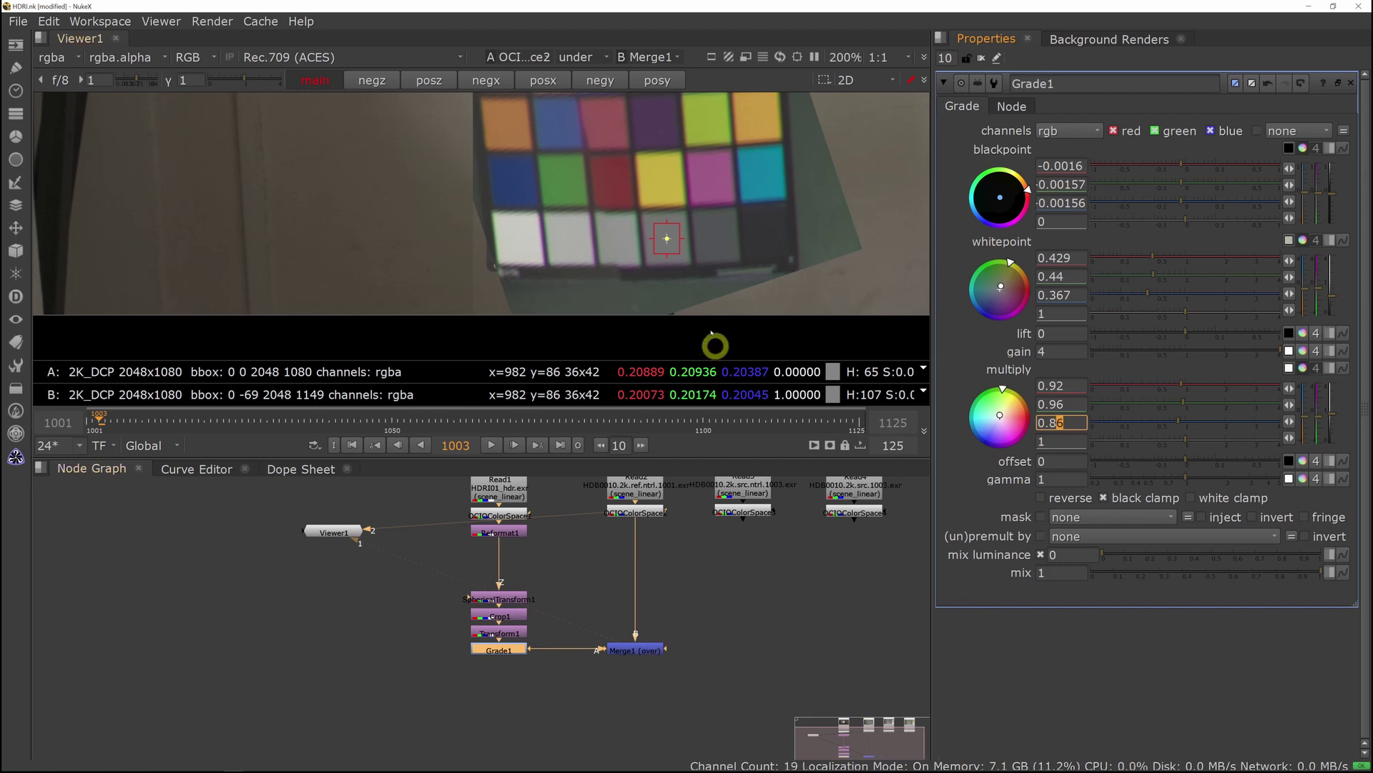
Disable the SphericalTransform1, Crop1 and Transform1 nodes above Grade1 to restore the full lat-long framing.
scroll(681, 223, "down", 4)
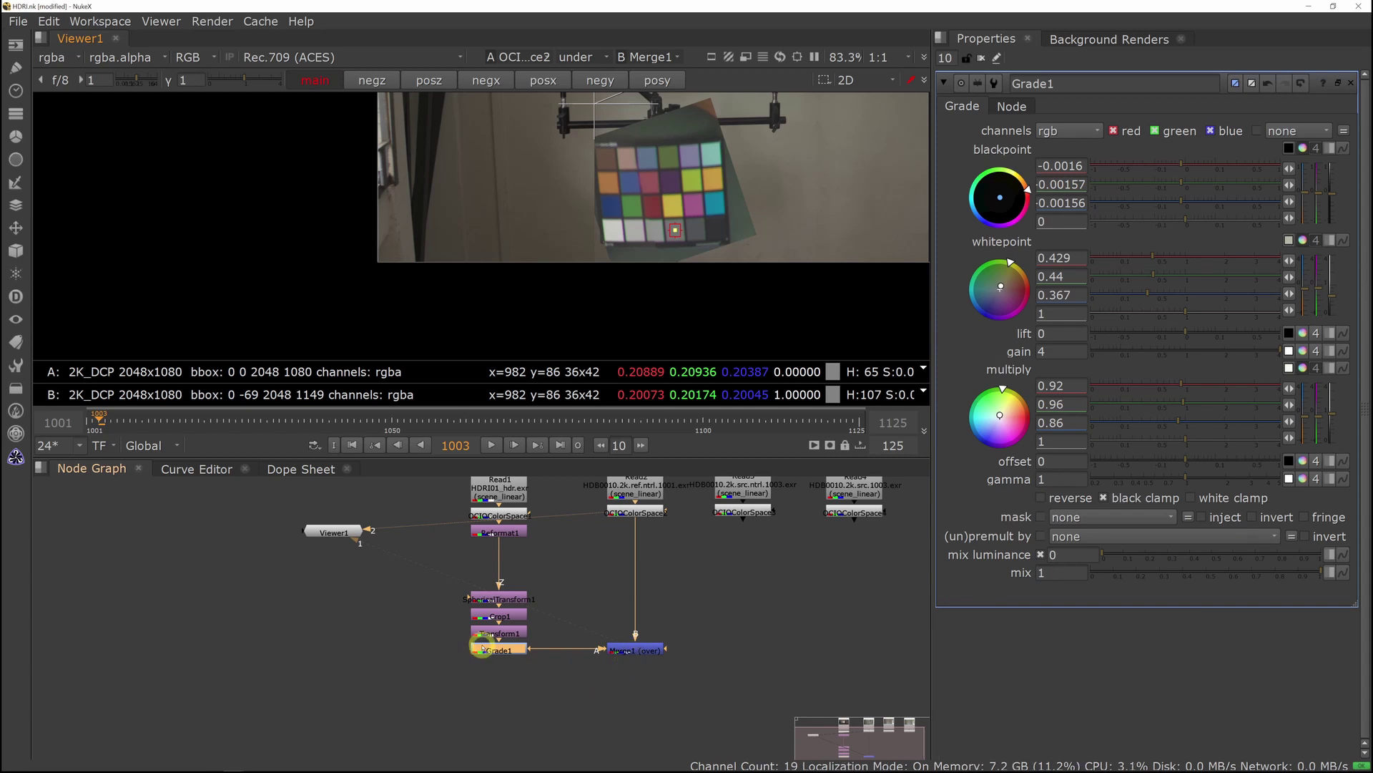
left_click_drag(436, 571, 537, 638)
key("d")
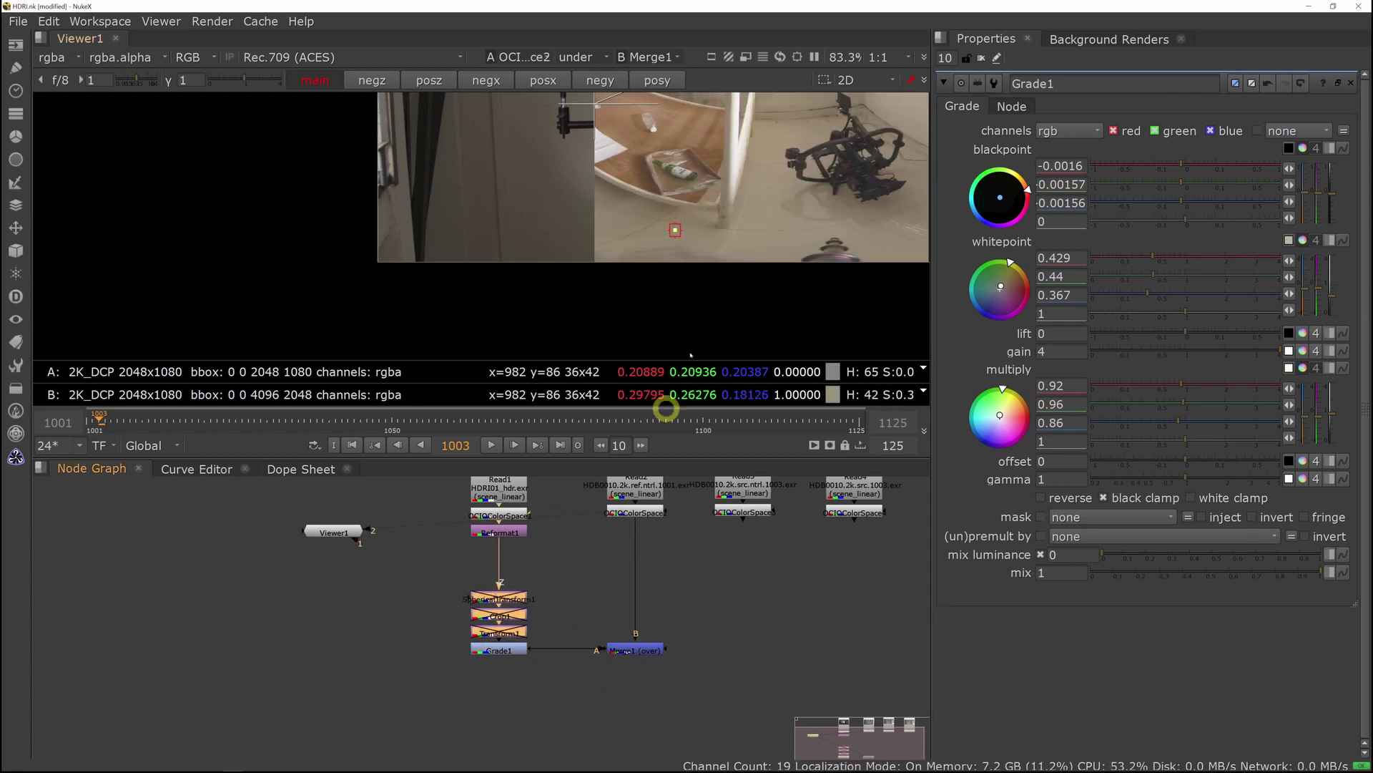
scroll(728, 266, "down", 3)
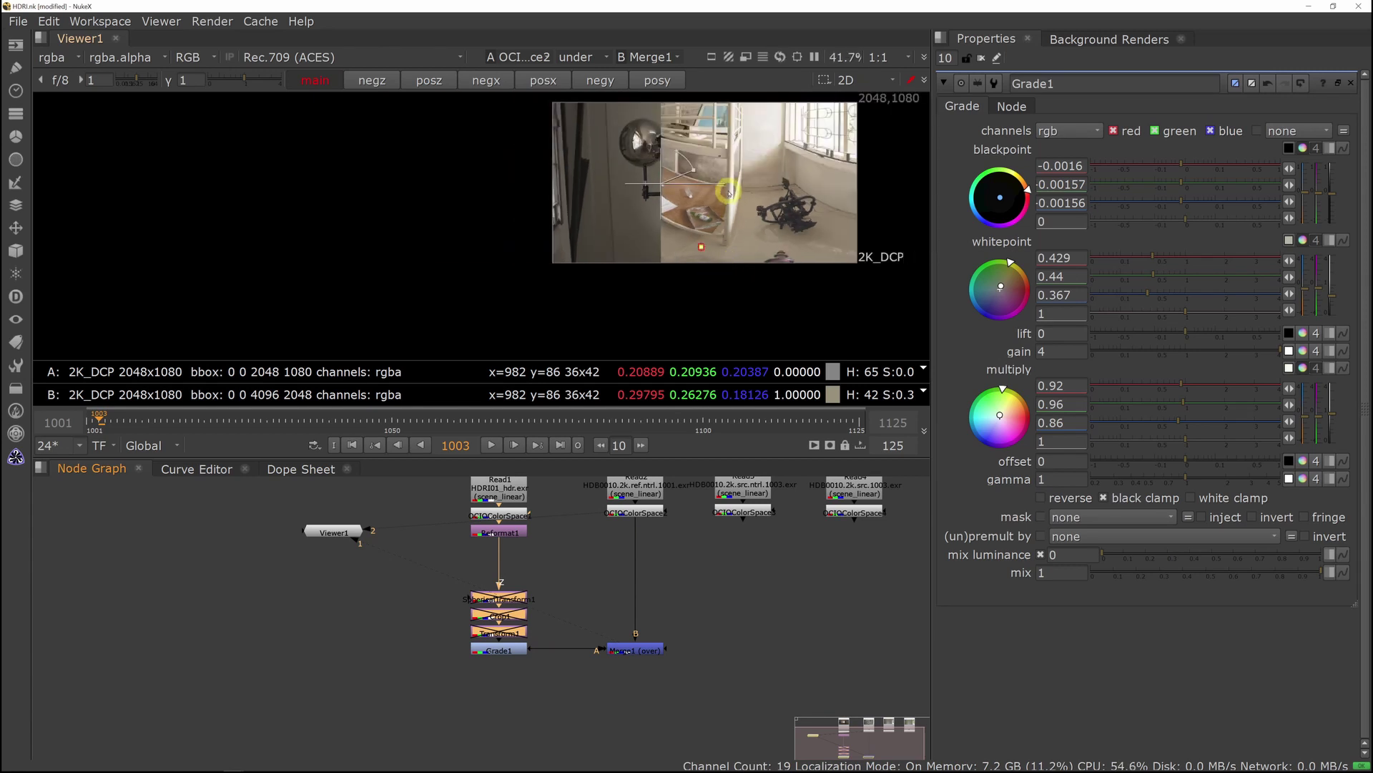
middle_click_drag(728, 192, 725, 219)
left_click_drag(658, 208, 674, 247)
left_click(510, 571)
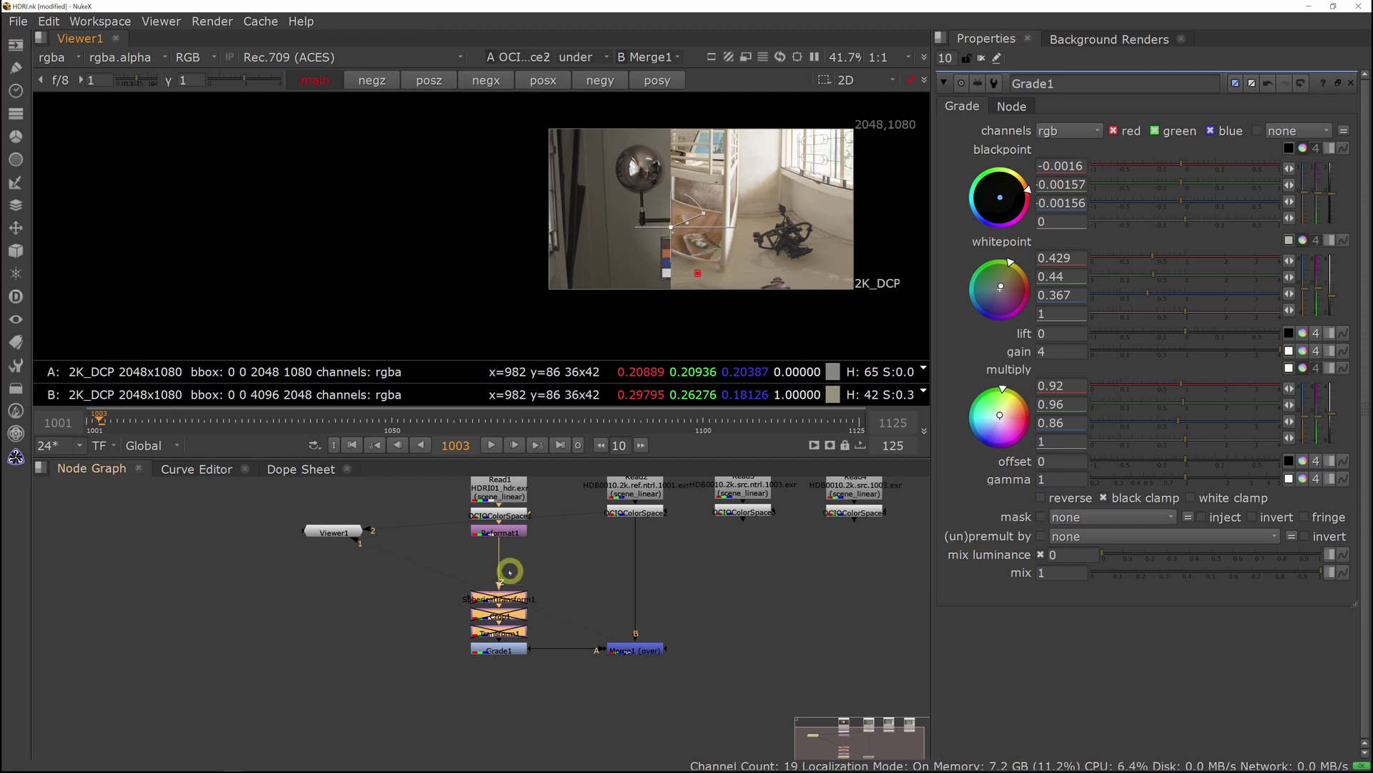
Show Grade1's full lat-long output in the viewer and inspect the graded HDRI.
left_click(496, 652)
key("1")
scroll(783, 253, "up", 5)
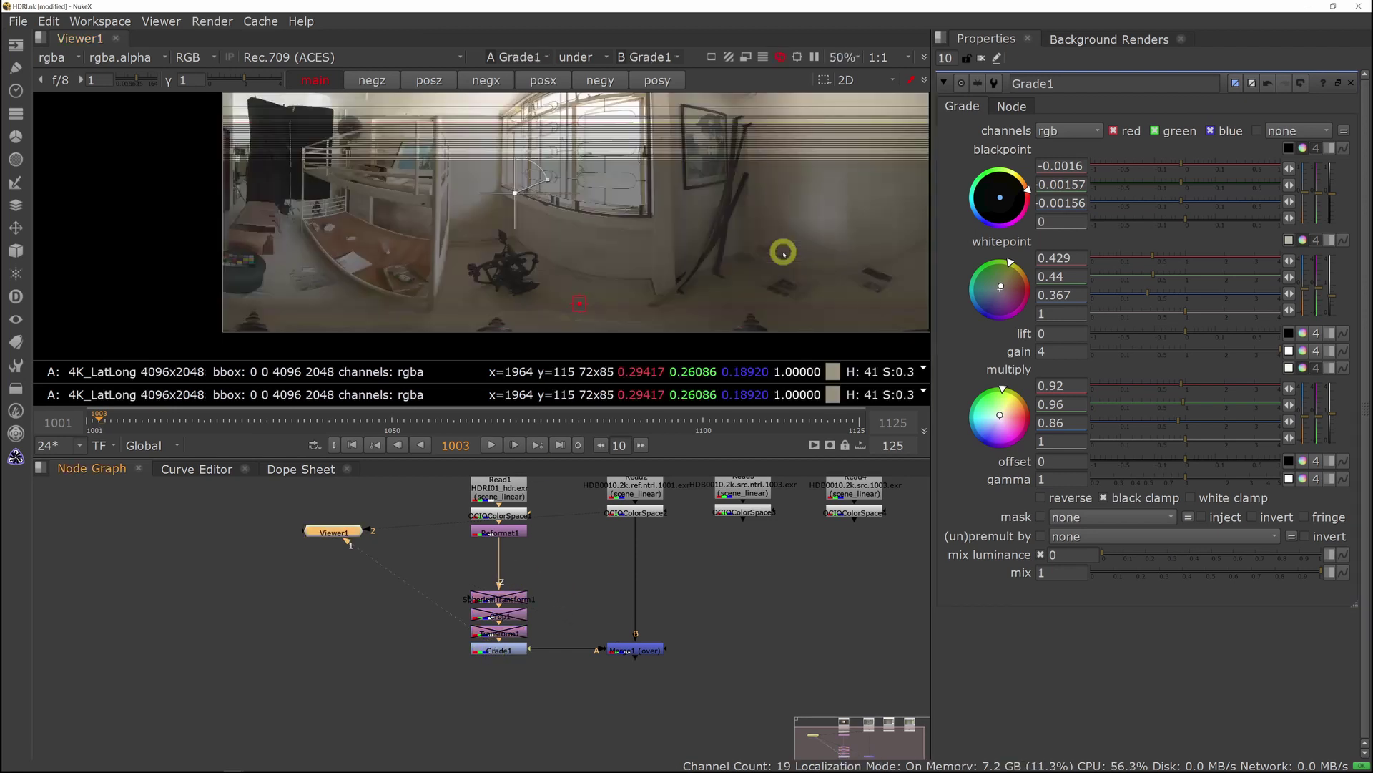
scroll(776, 182, "up", 2)
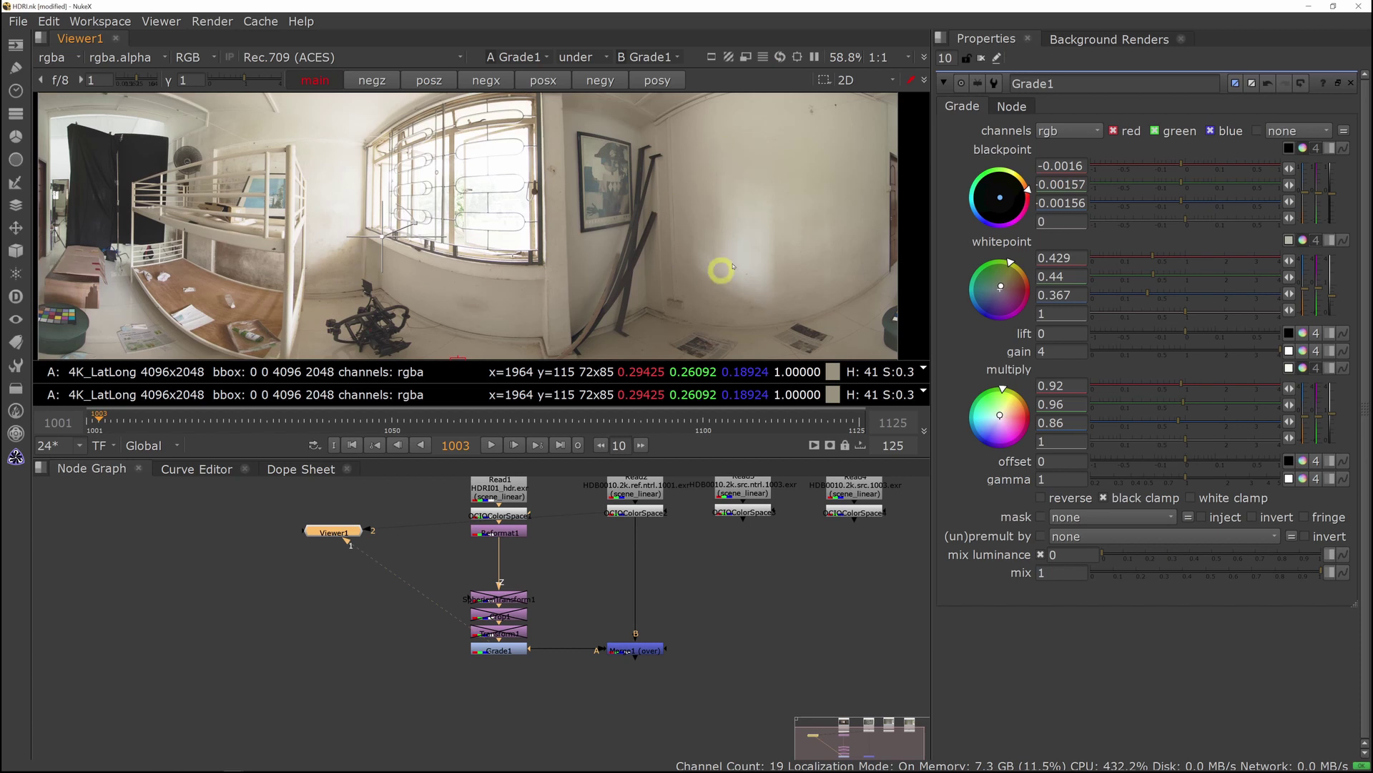
Load OCIOColorSpace2 as the viewer's A input and compare the reference plate's exposure with the graded lat-long.
left_click(633, 513)
key("1")
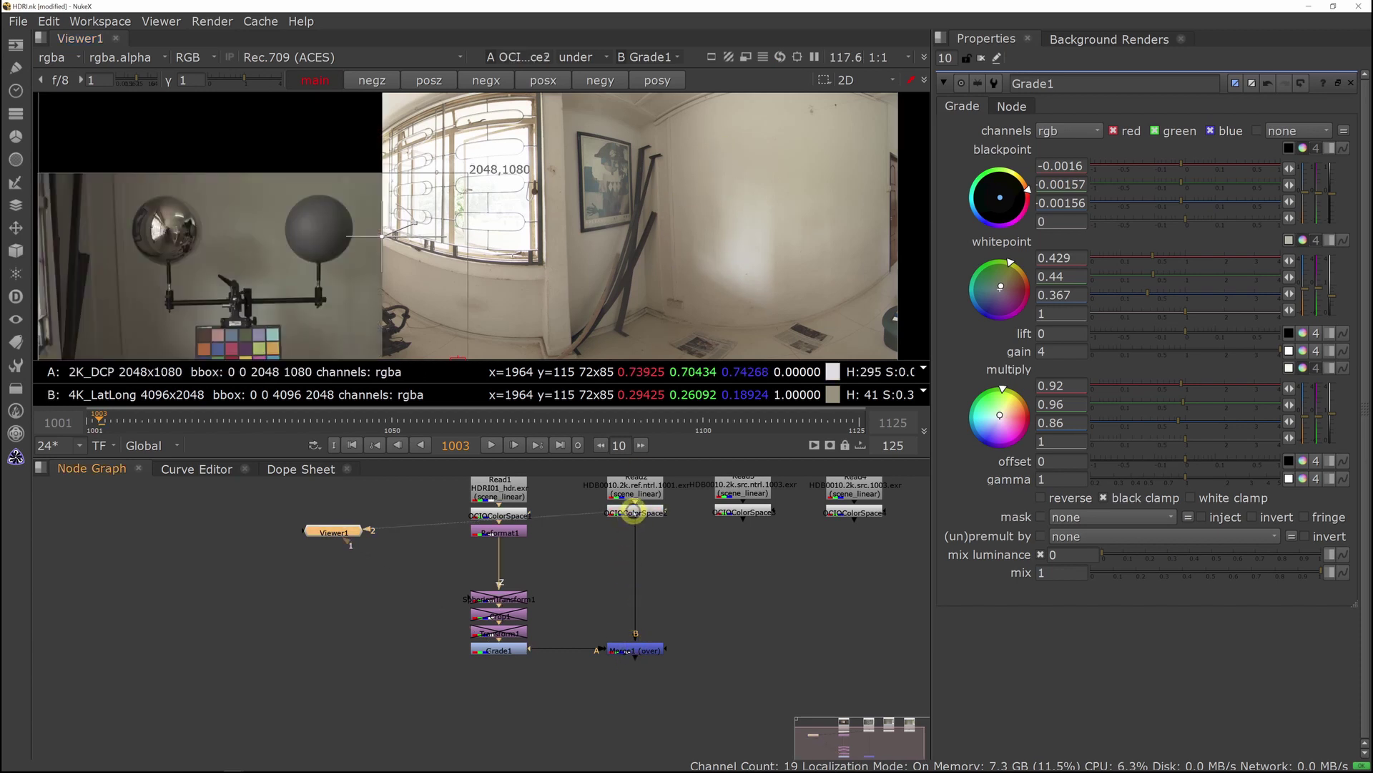
middle_click_drag(300, 254, 509, 212)
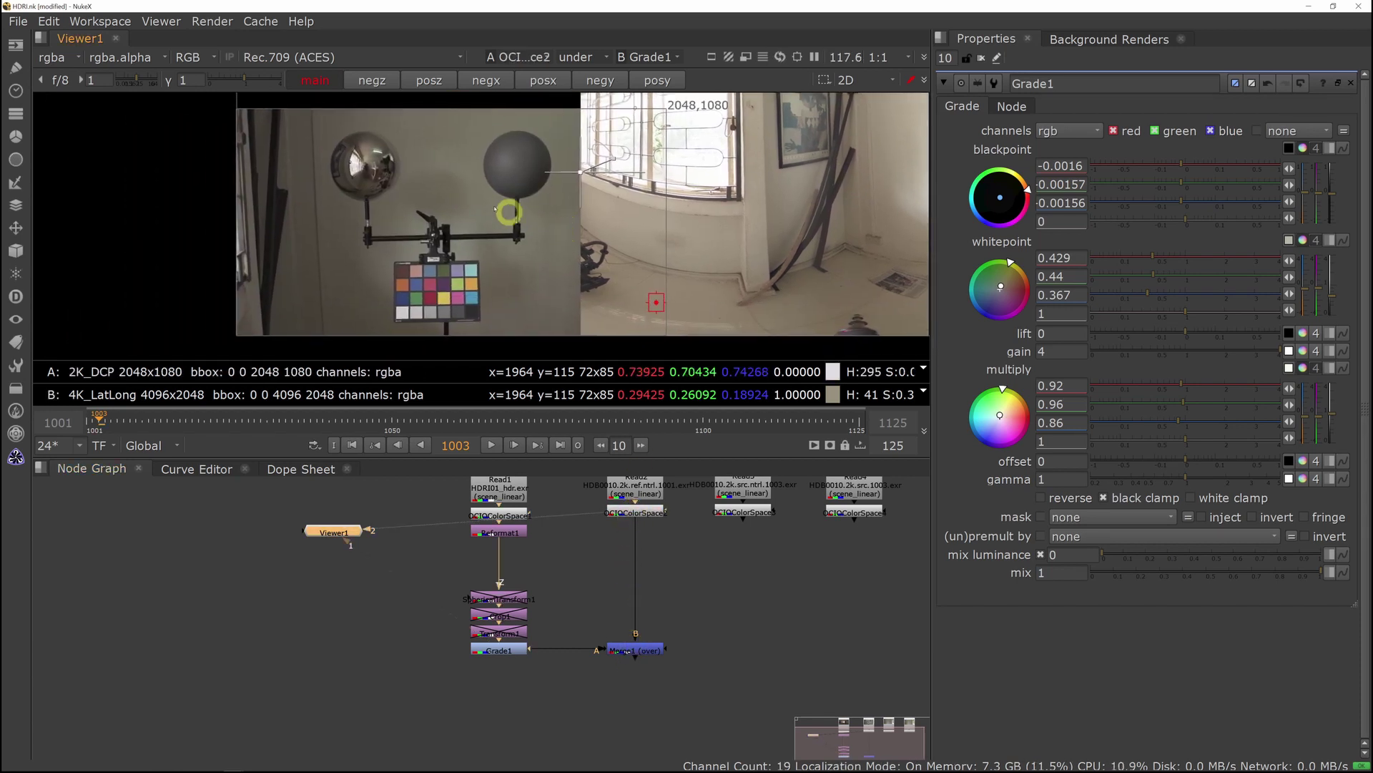
scroll(437, 195, "down", 3)
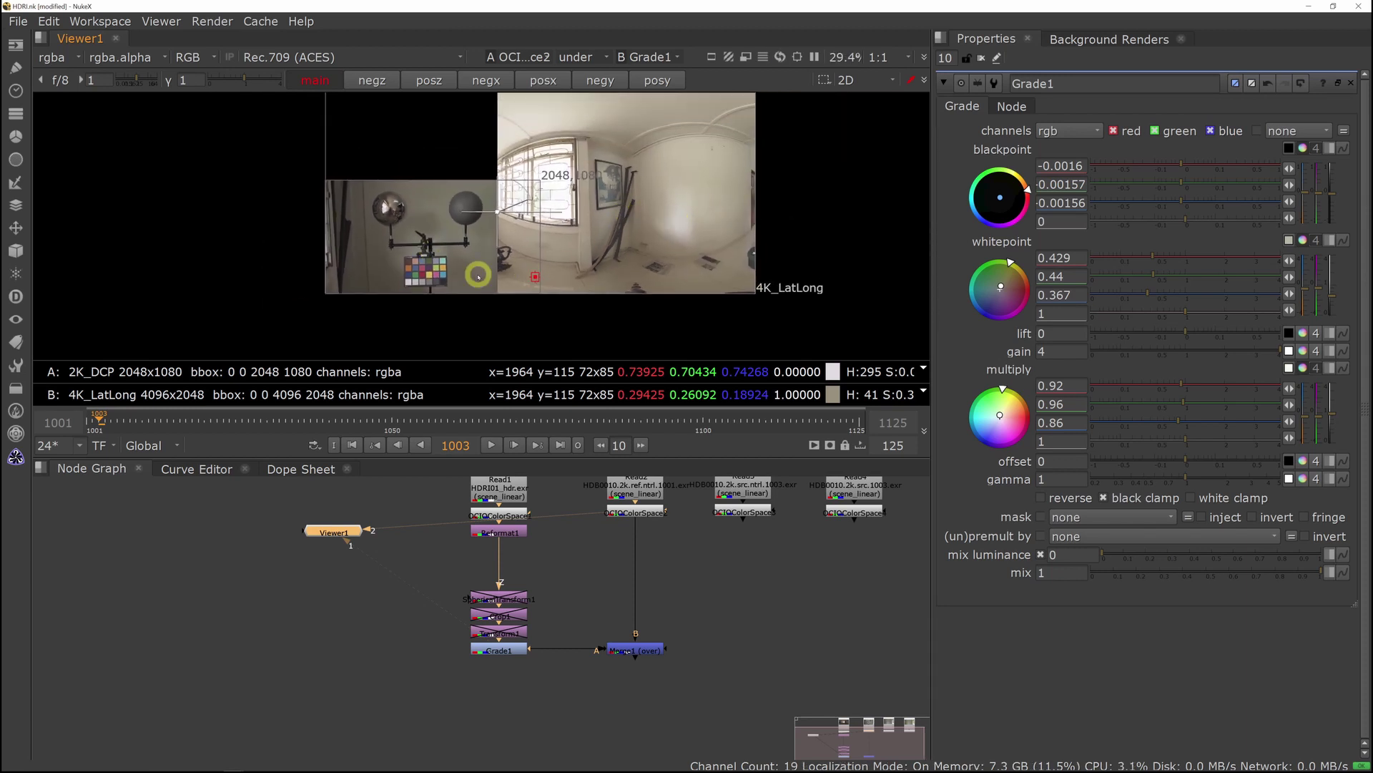
scroll(477, 277, "up", 2)
middle_click_drag(699, 214, 656, 328)
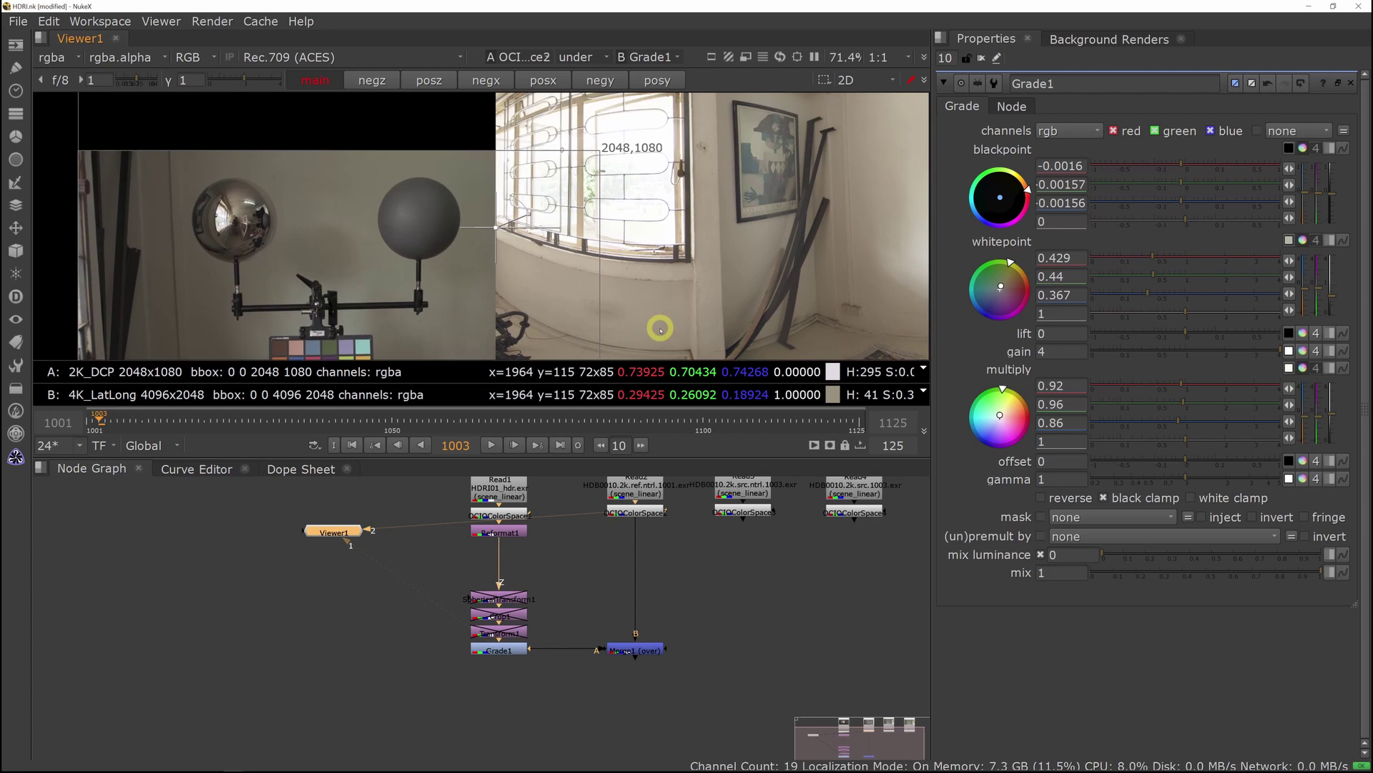
scroll(374, 334, "down", 3)
middle_click_drag(375, 334, 630, 230)
scroll(580, 245, "up", 1)
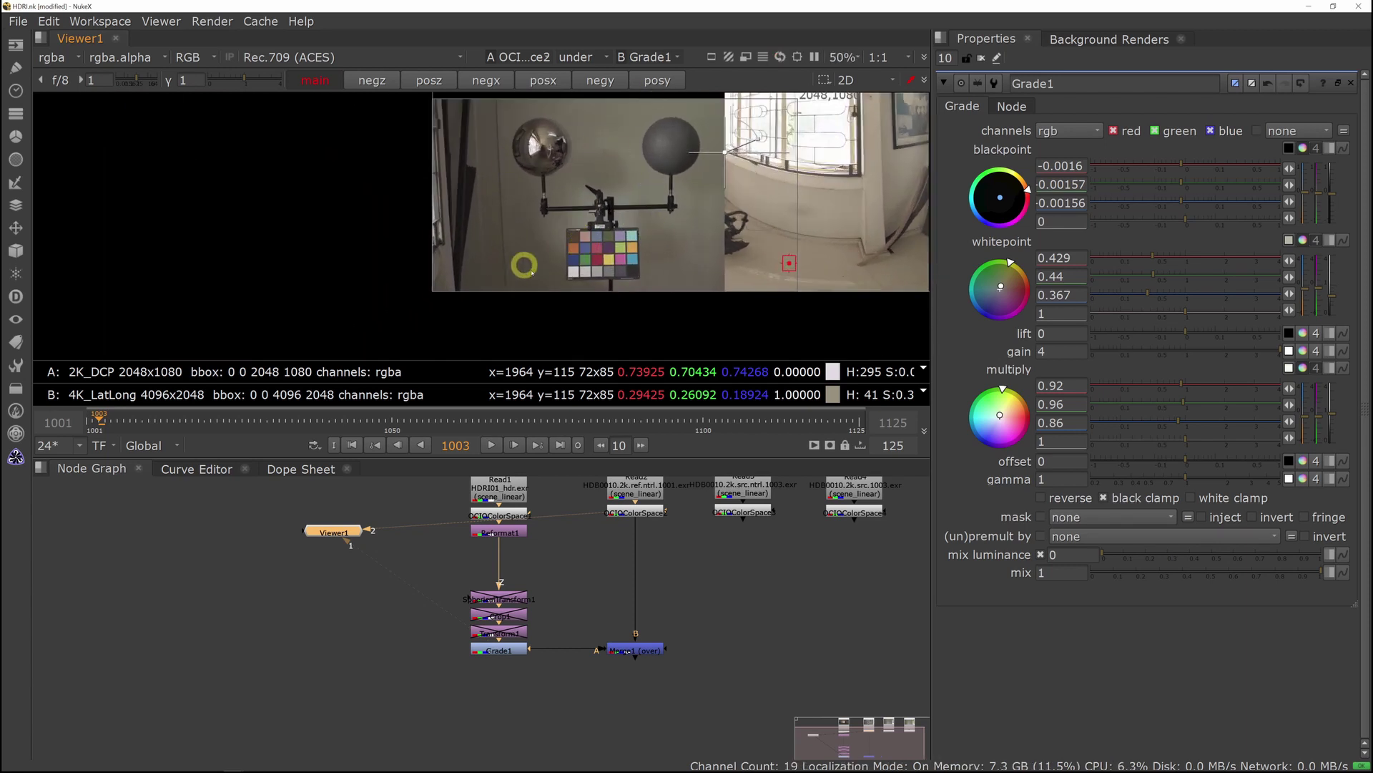
scroll(620, 279, "up", 2)
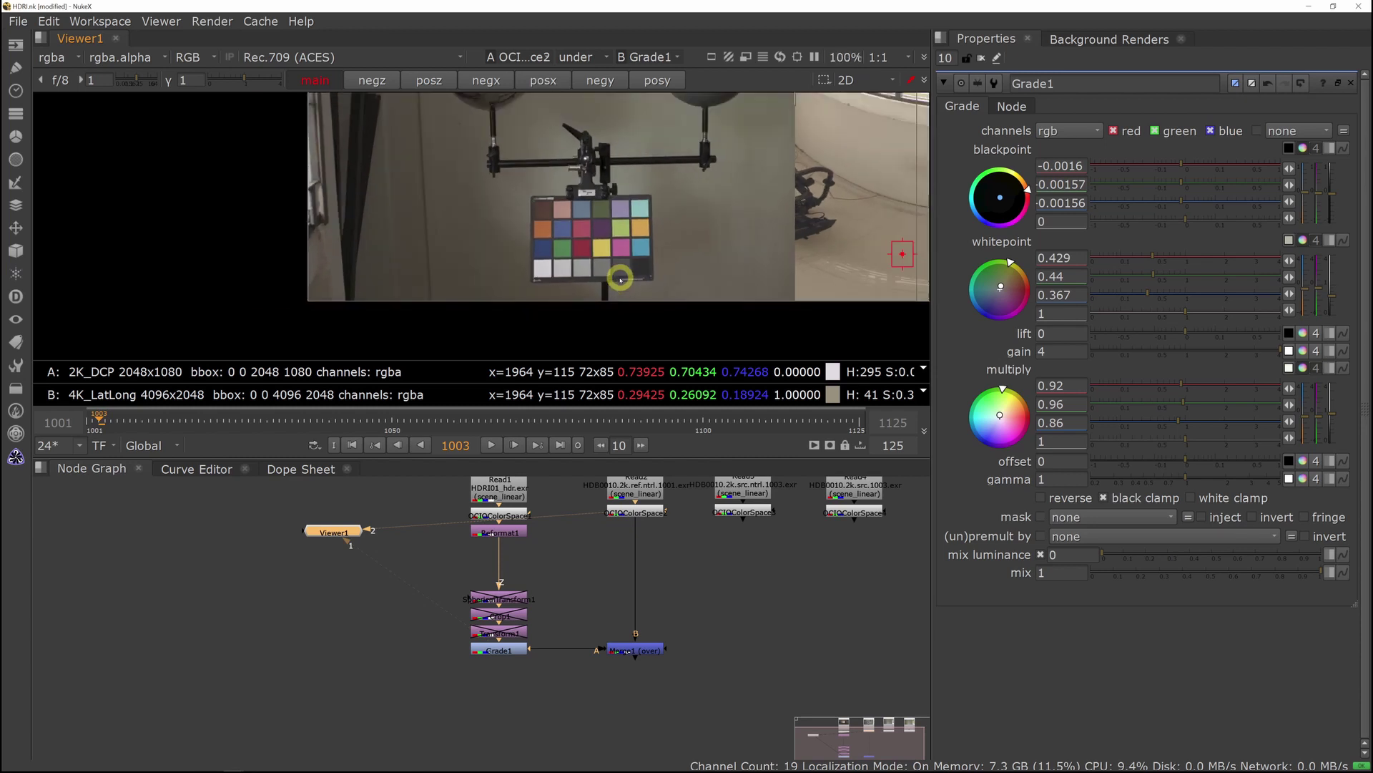
scroll(613, 272, "down", 3)
Set Grade1's gain to 2.15 while comparing the lat-long's brightness with the reference plate.
left_click(499, 651)
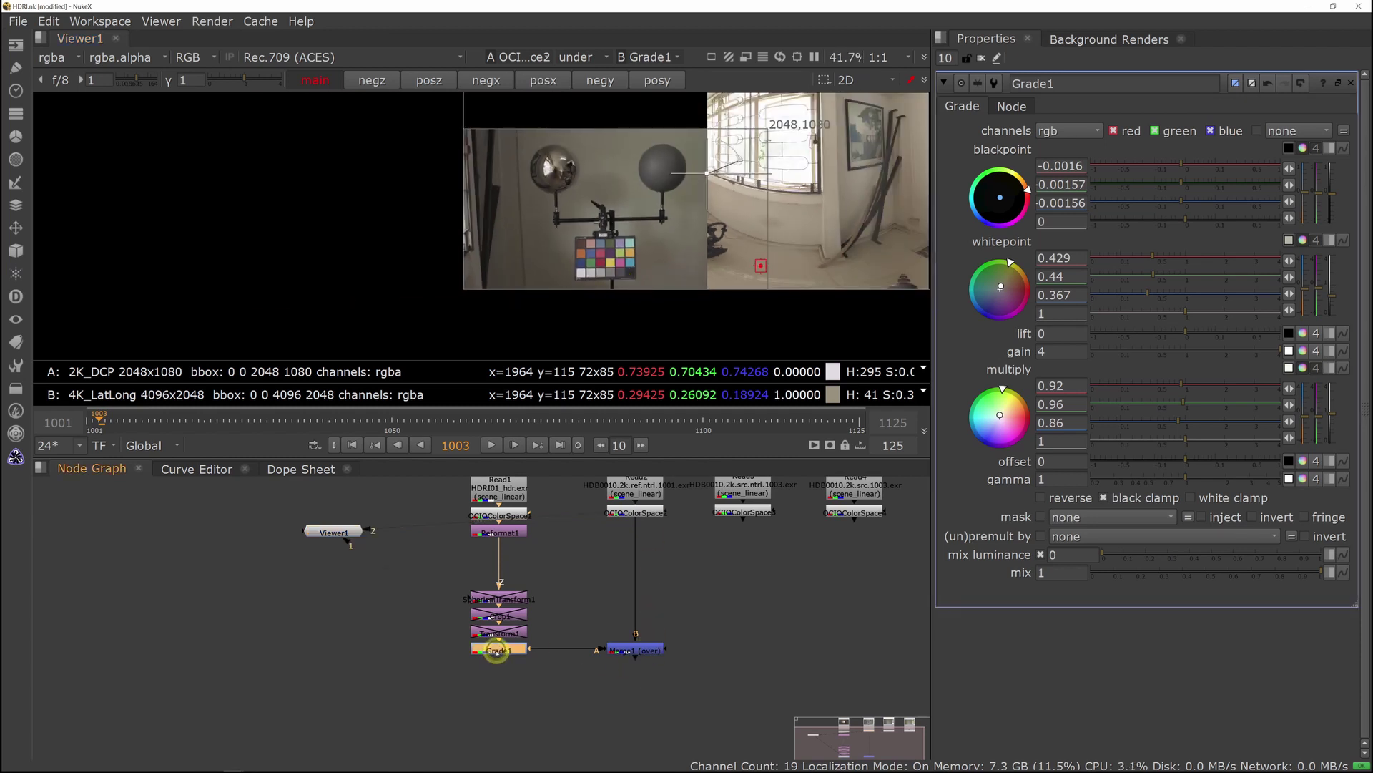
scroll(723, 224, "down", 2)
middle_click_drag(723, 225, 593, 288)
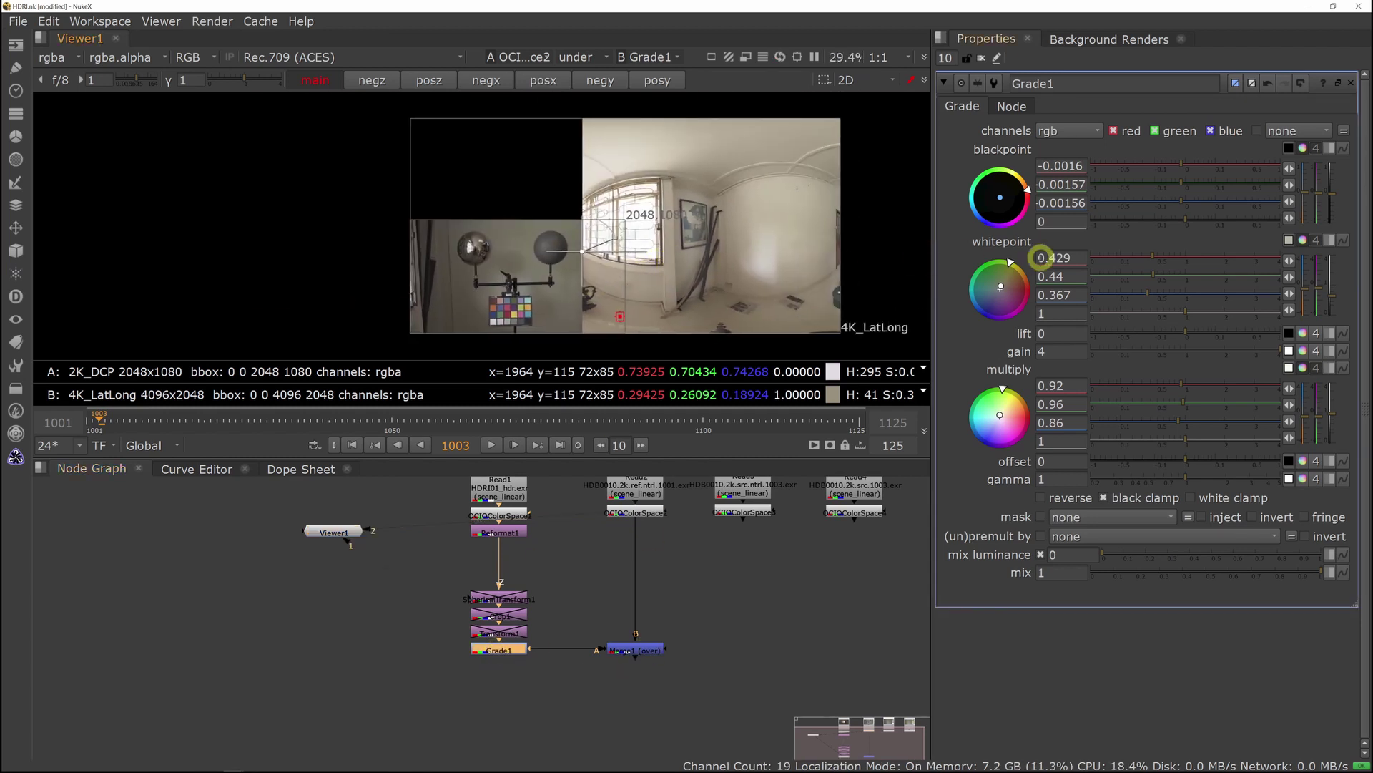
left_click_drag(1272, 348, 1233, 351)
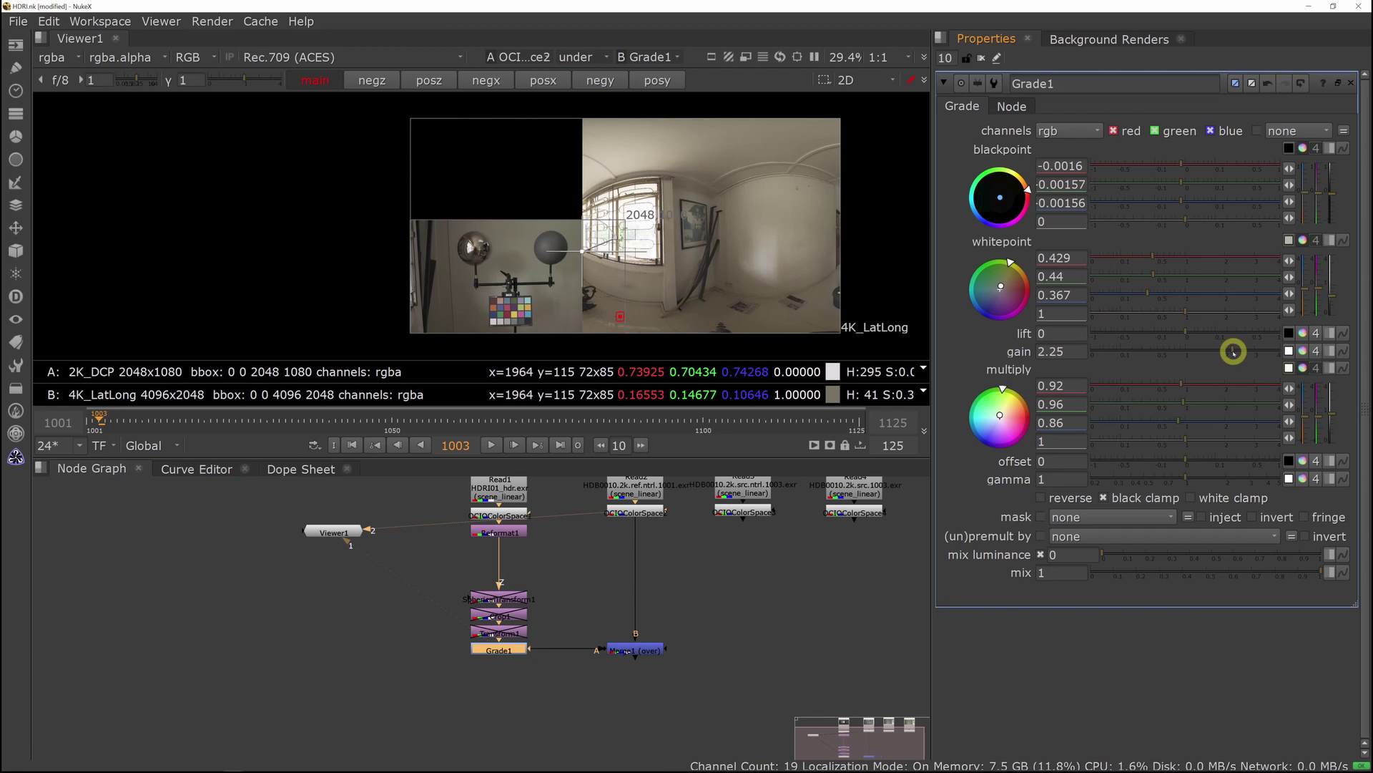
middle_click_drag(845, 256, 716, 243)
left_click_drag(1230, 353, 1226, 353)
Turn off the viewer's A/B comparison and display Grade1's output alone.
middle_click_drag(501, 630, 502, 562)
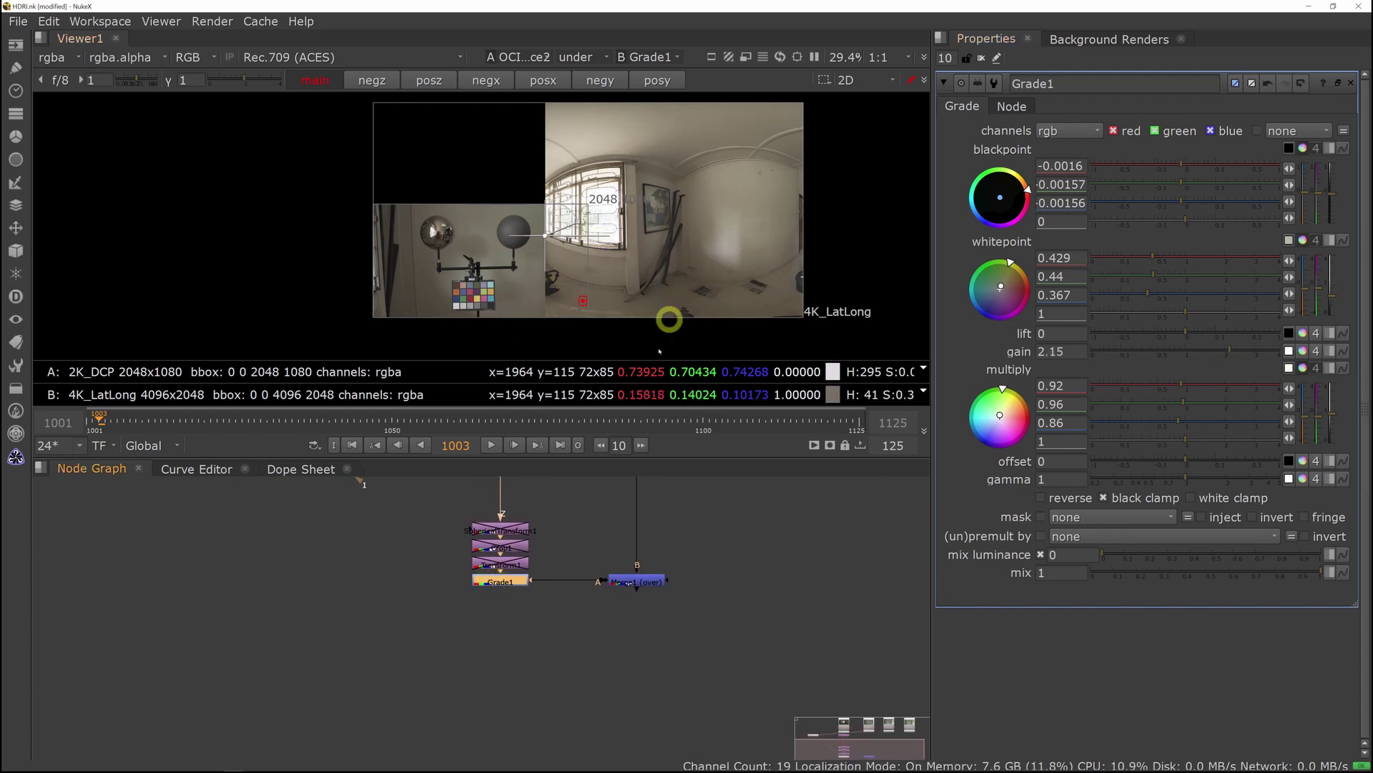
left_click(578, 57)
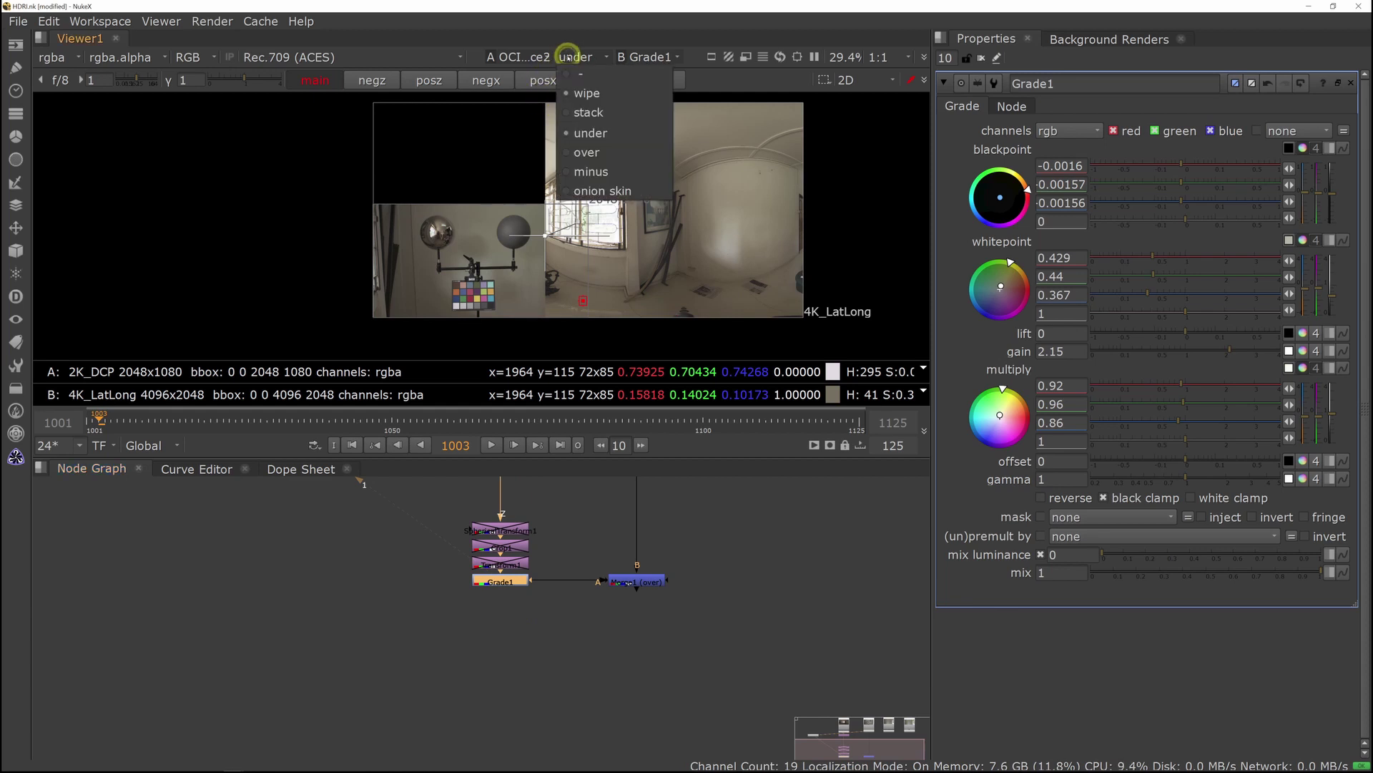
left_click(576, 94)
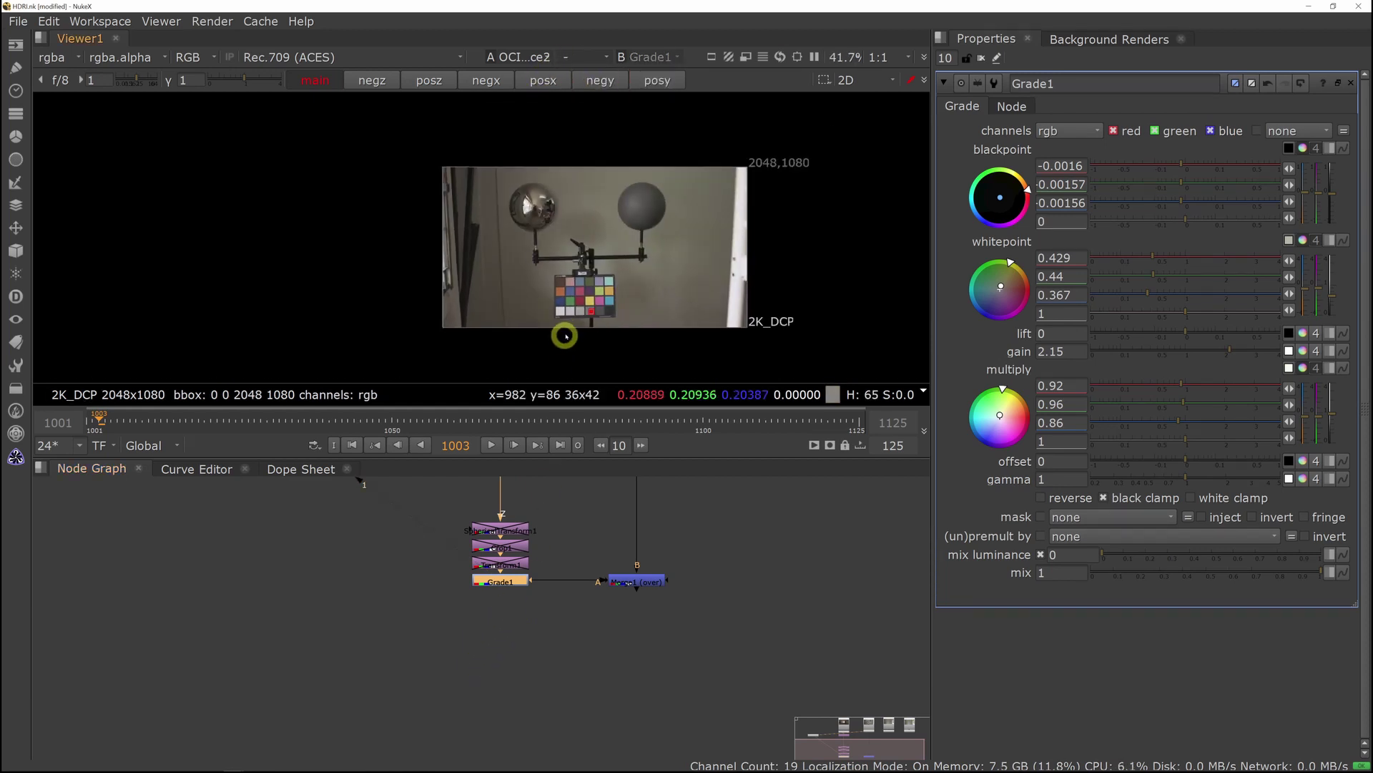
middle_click_drag(568, 335, 576, 332)
key("1")
Add a second SphericalTransform node beside Grade1, fed by Grade1's output, and show it in the viewer.
middle_click_drag(575, 531, 585, 566)
scroll(578, 270, "up", 3)
middle_click_drag(540, 679, 595, 598)
key("Tab")
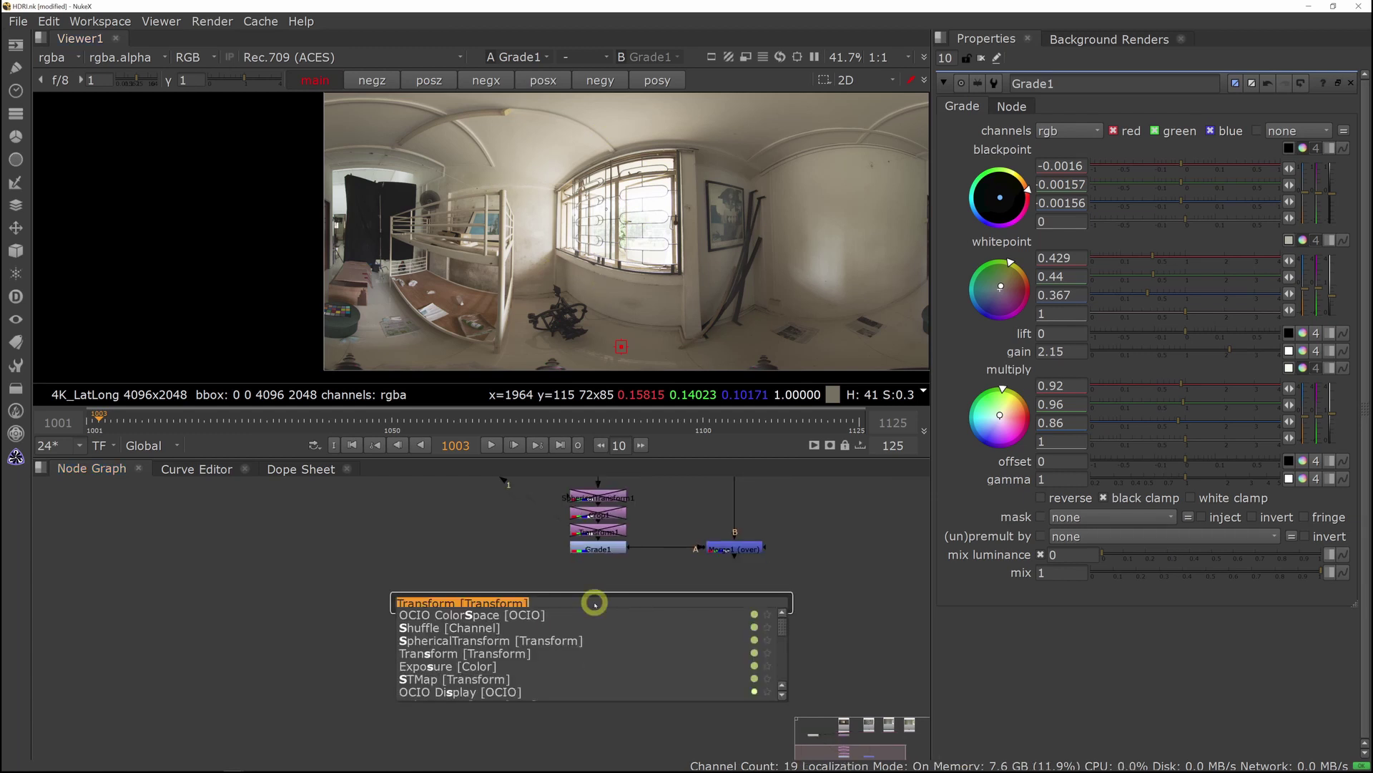
type("spher")
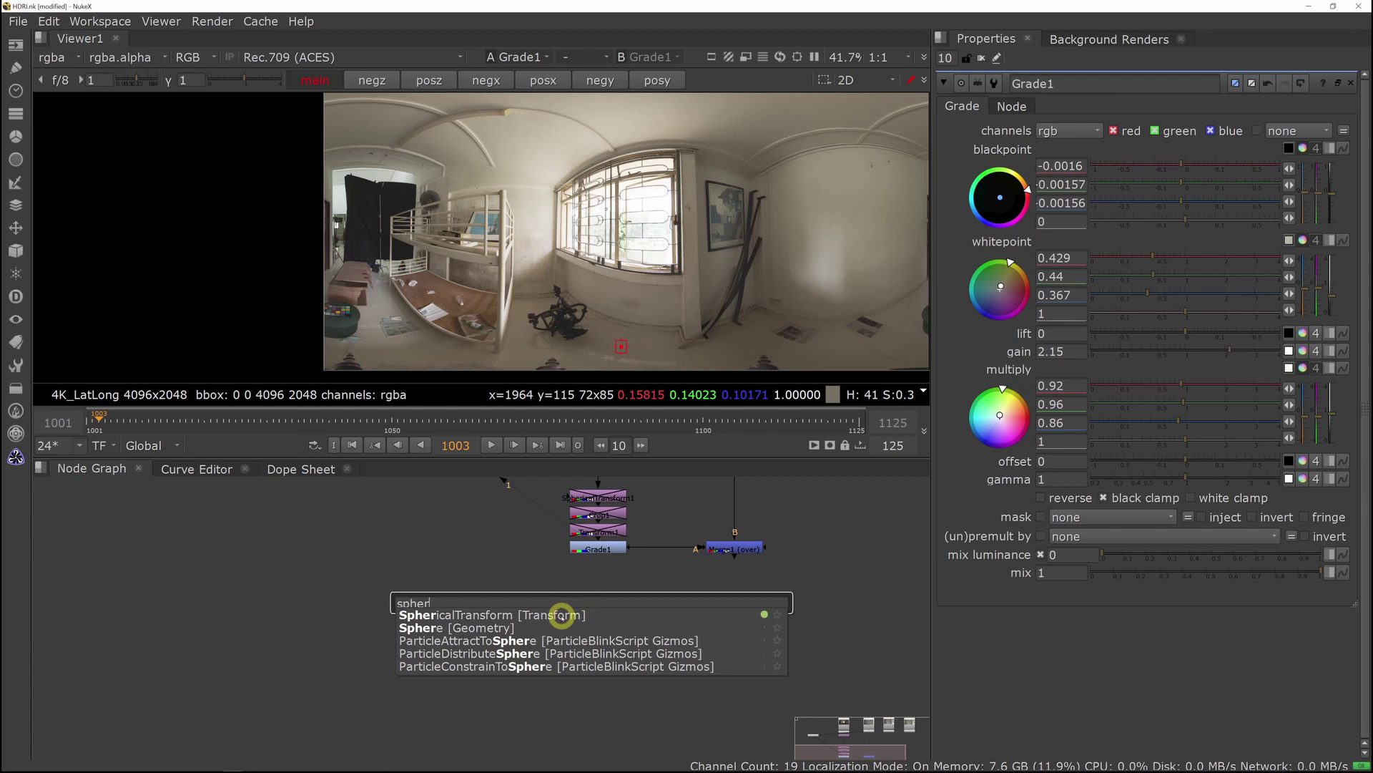
left_click(561, 615)
left_click_drag(585, 582, 491, 553)
key("1")
middle_click_drag(481, 611, 496, 625)
left_click(490, 567)
Set SphericalTransform2's output projection to Cubemap with the Faces format, showing the -Z face with the window.
left_click(1085, 286)
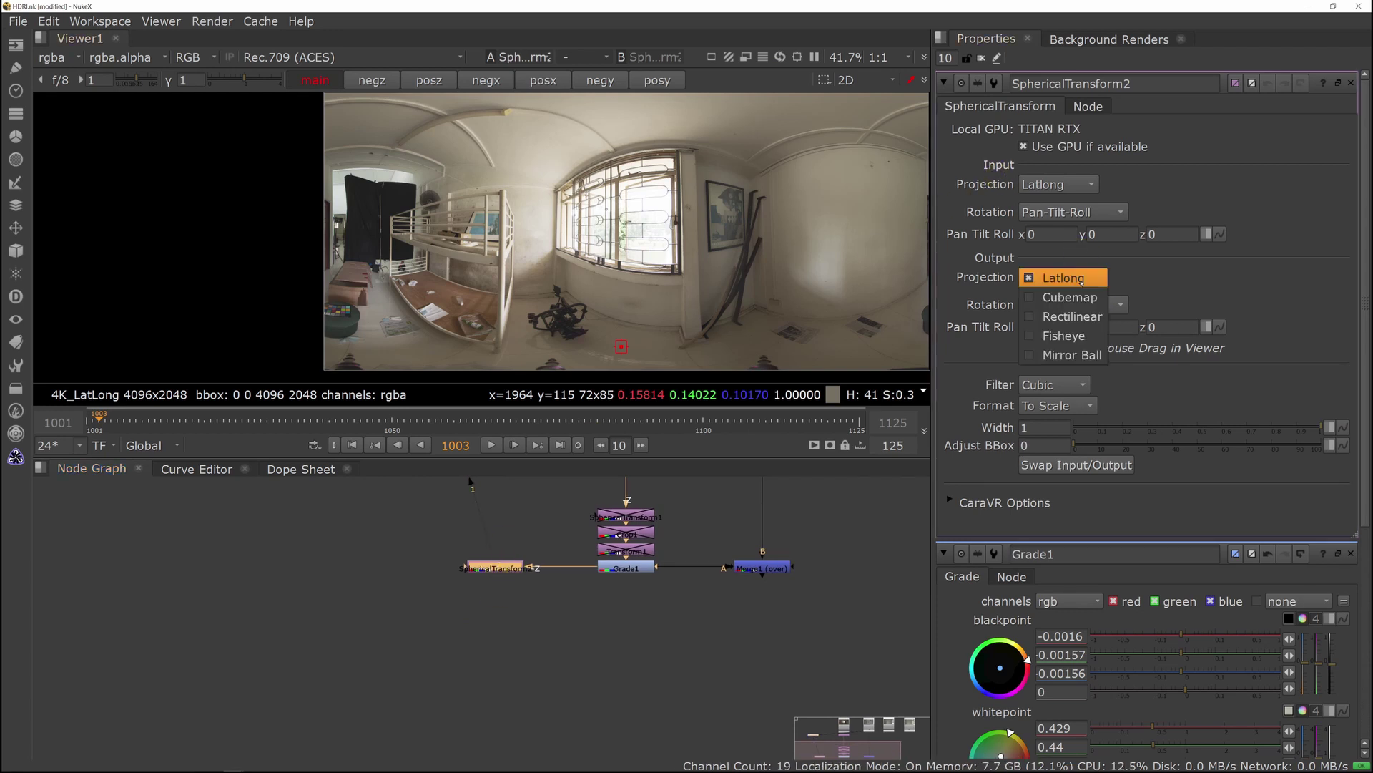
left_click(1076, 296)
left_click(1153, 276)
left_click(1170, 315)
scroll(565, 279, "down", 5)
scroll(572, 283, "down", 2)
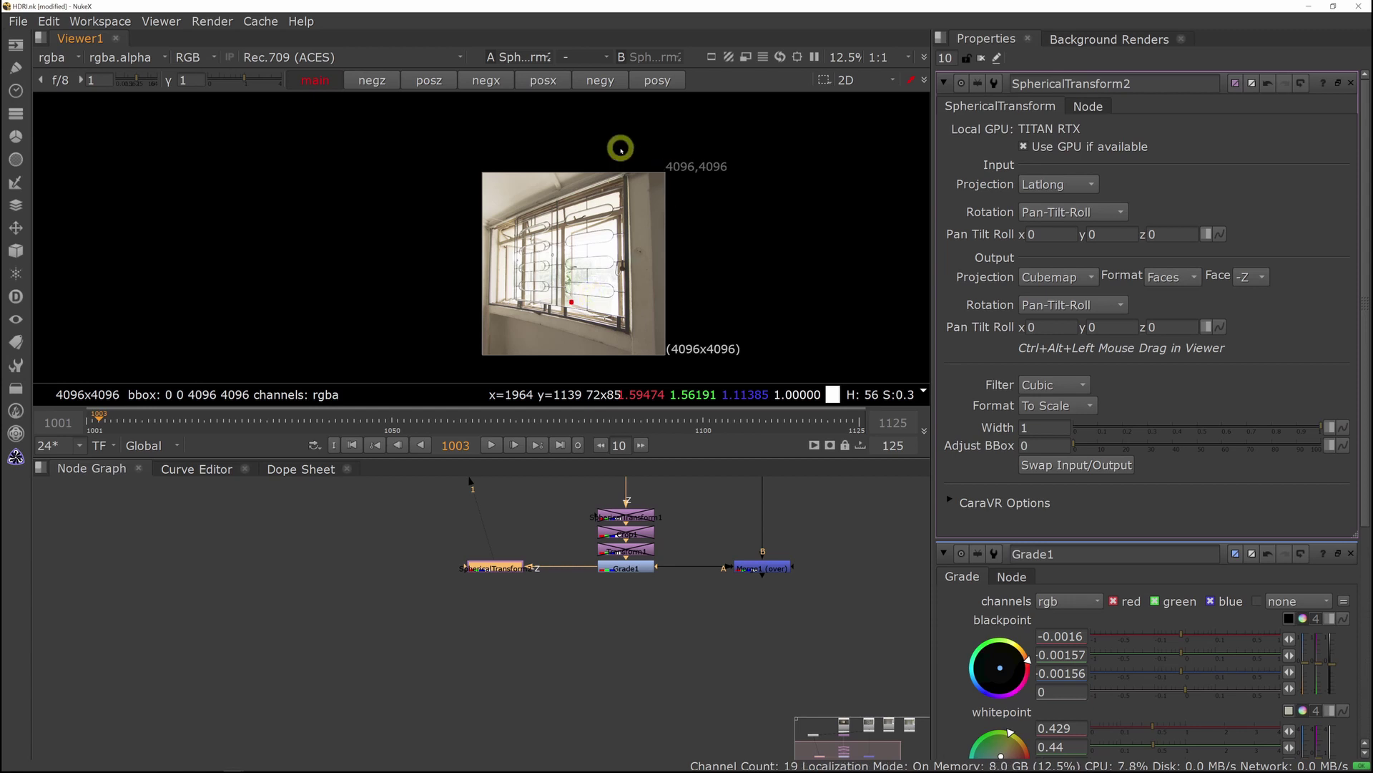
middle_click_drag(524, 620, 537, 623)
middle_click_drag(504, 573, 512, 571)
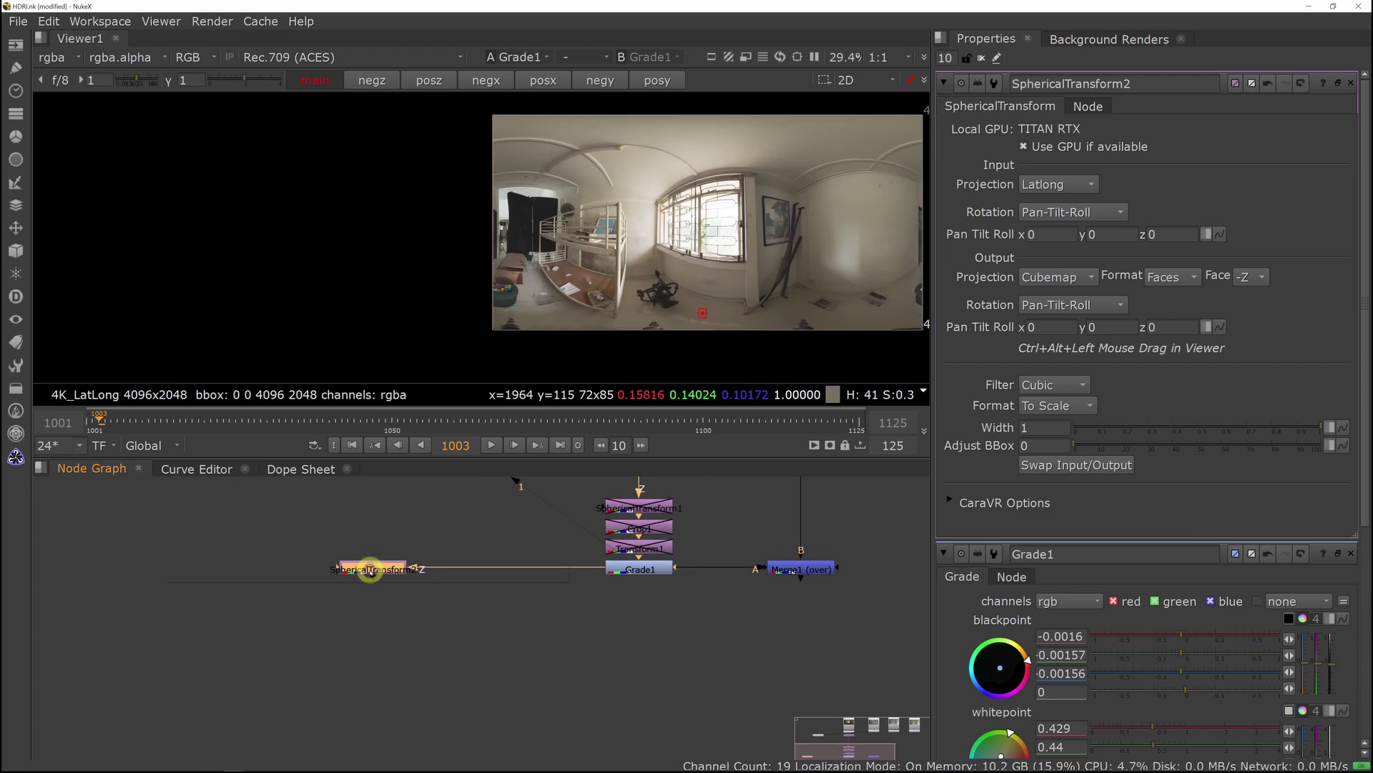
Add a CornerPin node below SphericalTransform2 and show its output in the viewer.
key("Tab")
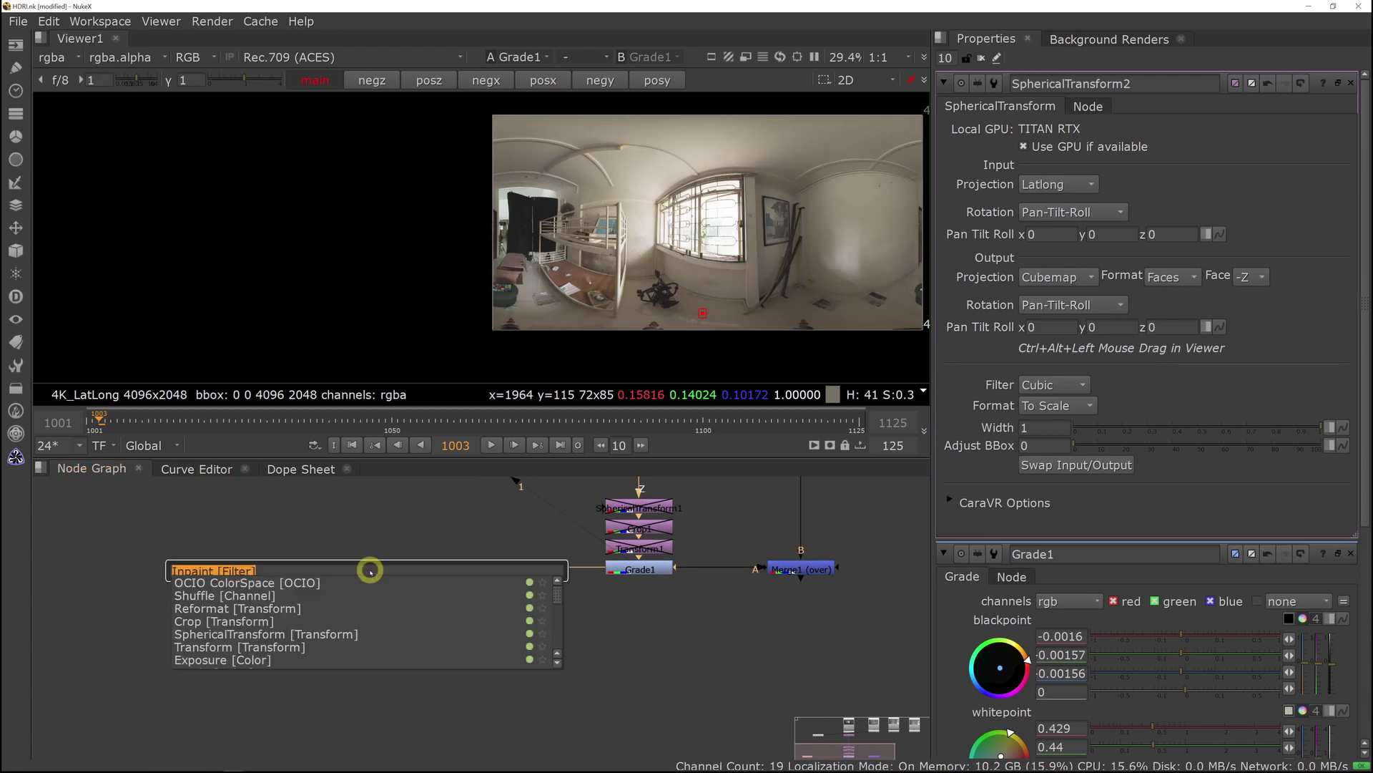
type("corner")
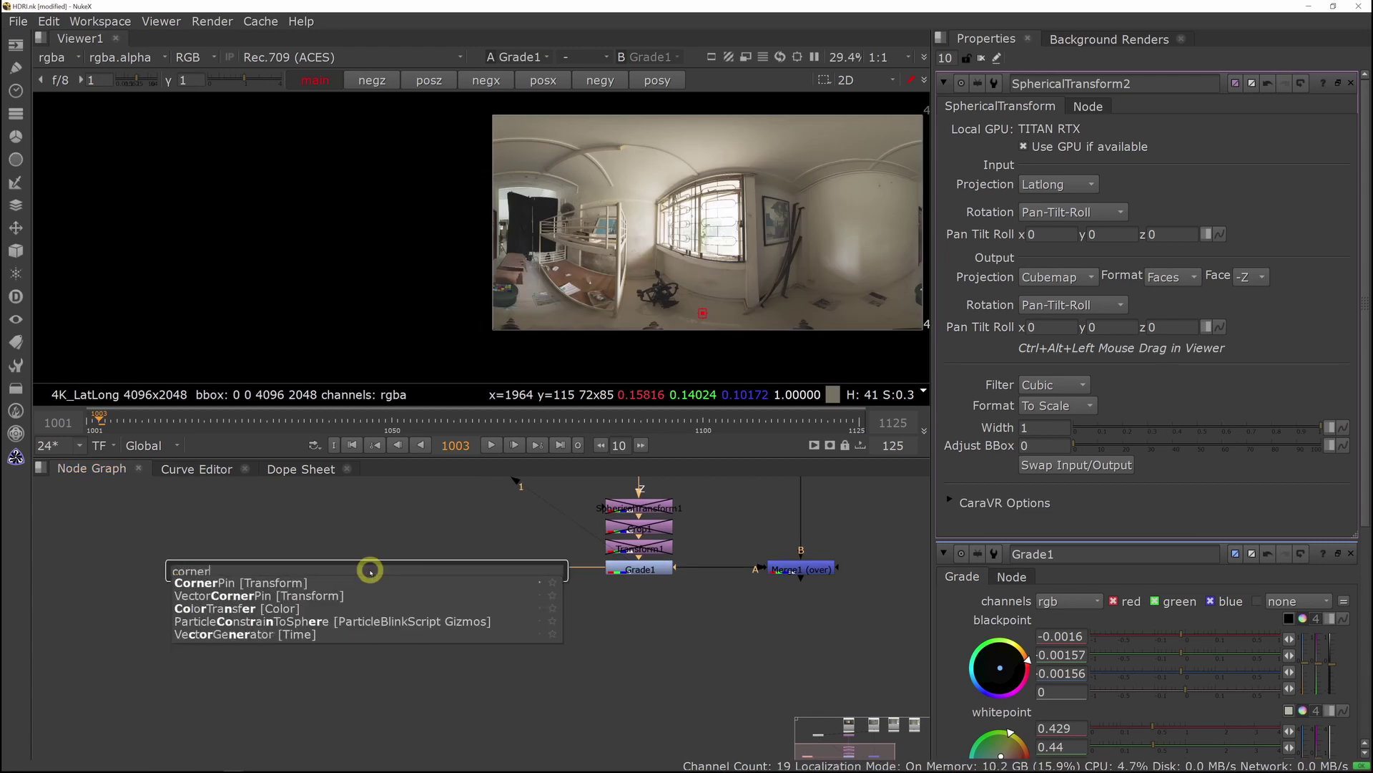
key("Down")
key("Return")
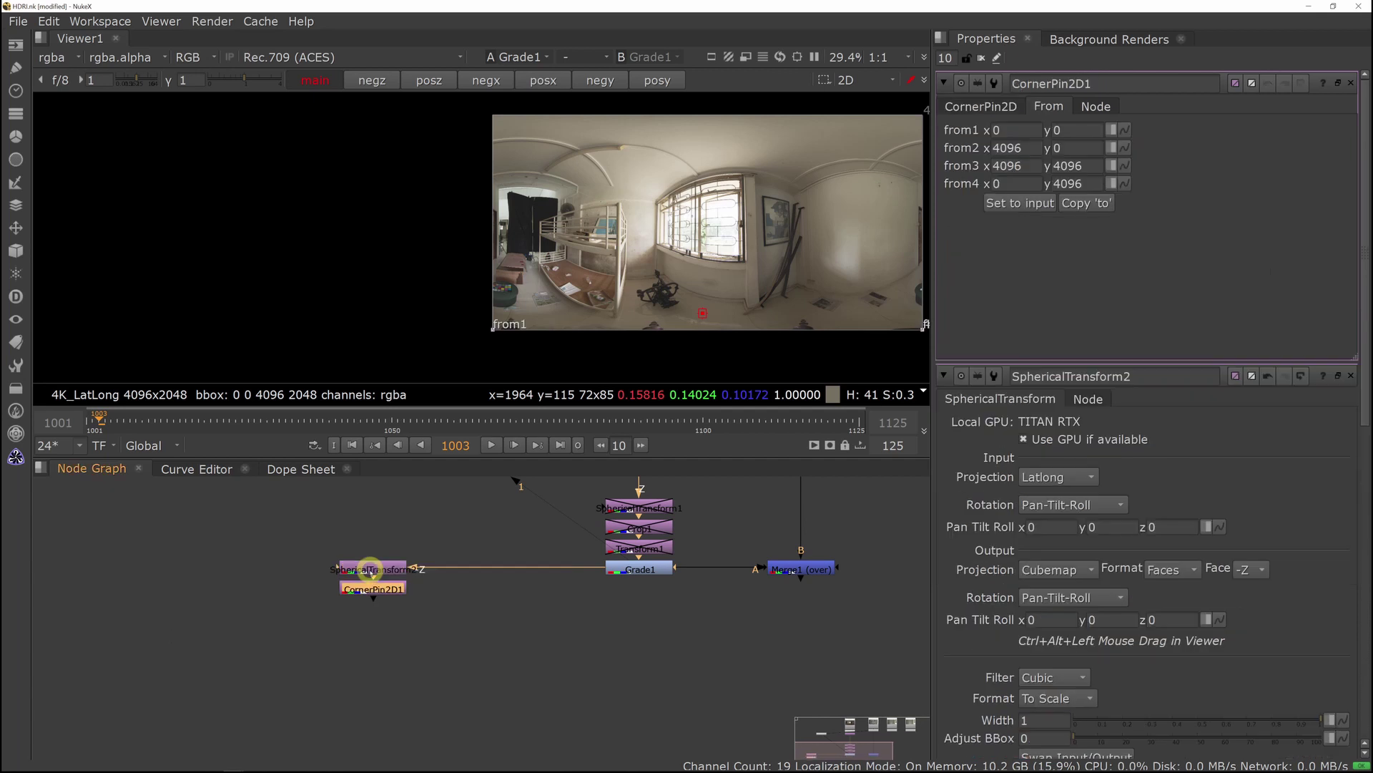
key("1")
scroll(731, 270, "down", 2)
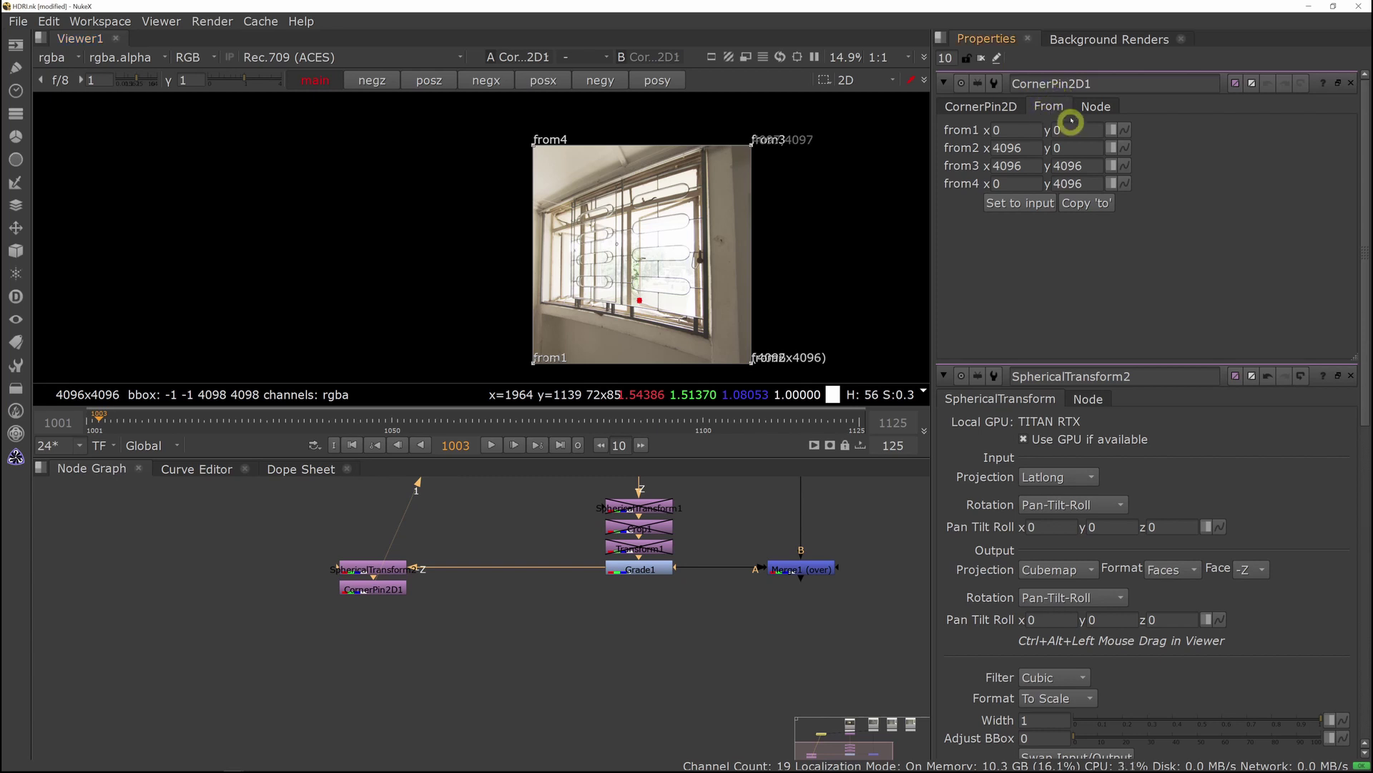
Place the corner pin's from points on the window's corners, at about (145, 1125), (3320, 440), (3265, 4040) and (175, 2865).
left_click_drag(752, 361, 711, 337)
left_click_drag(751, 145, 707, 149)
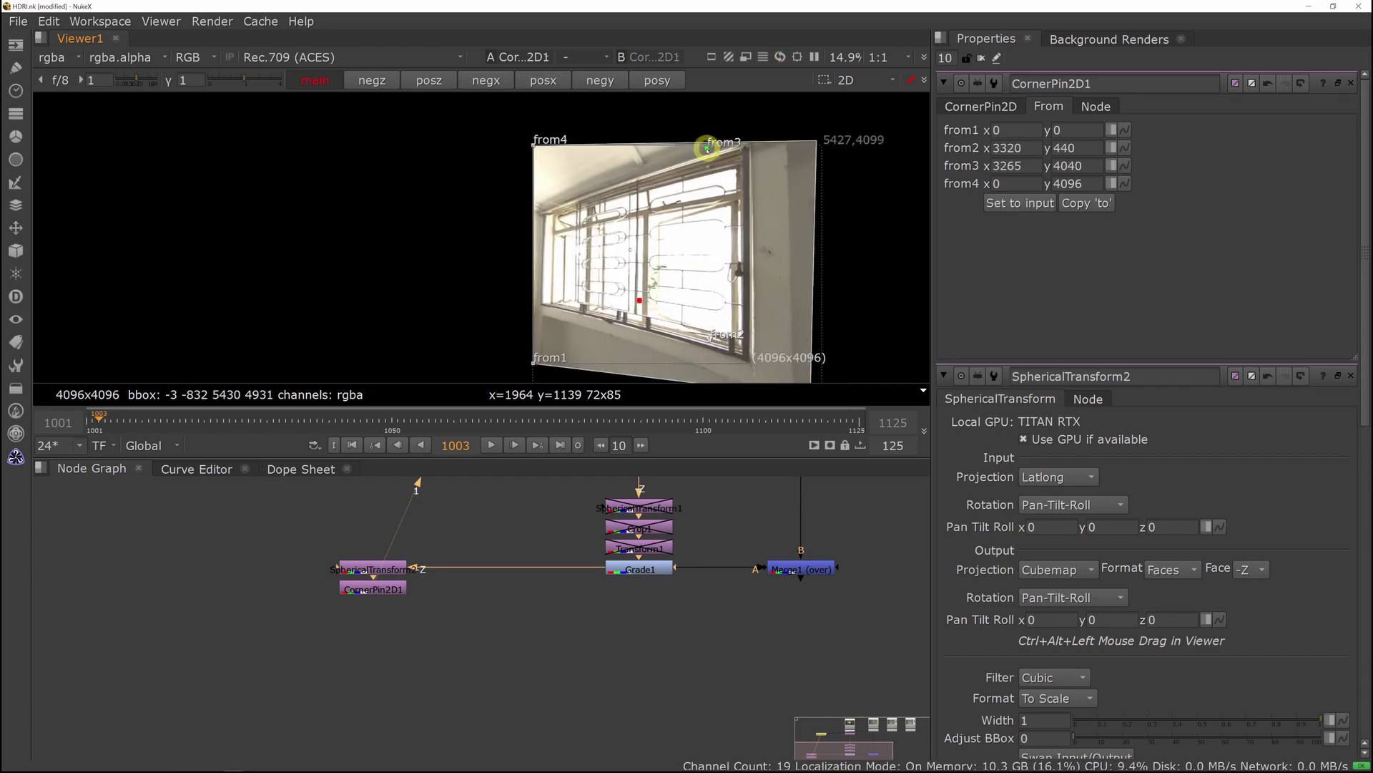
left_click_drag(533, 144, 546, 208)
left_click_drag(534, 366, 540, 308)
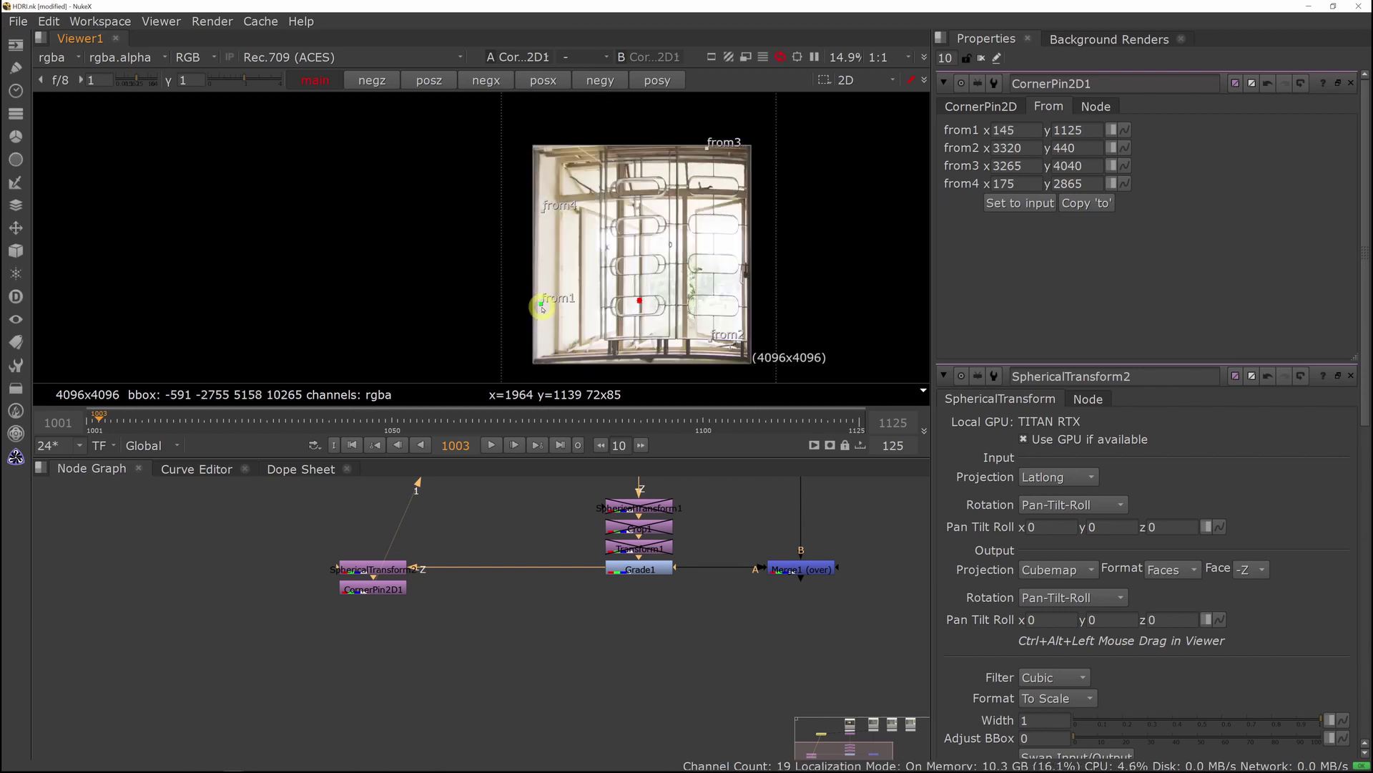
middle_click_drag(635, 324, 591, 290)
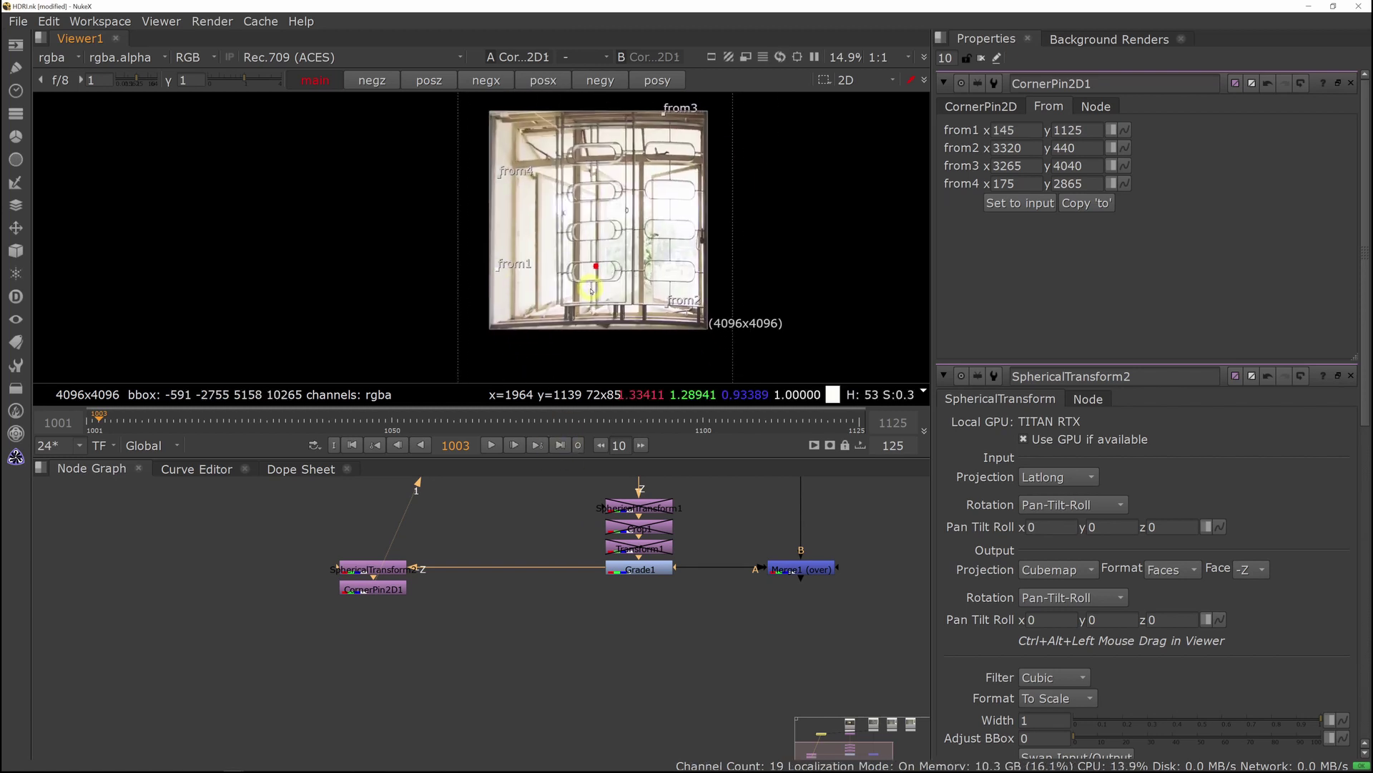
middle_click_drag(455, 572, 503, 543)
left_click(421, 588)
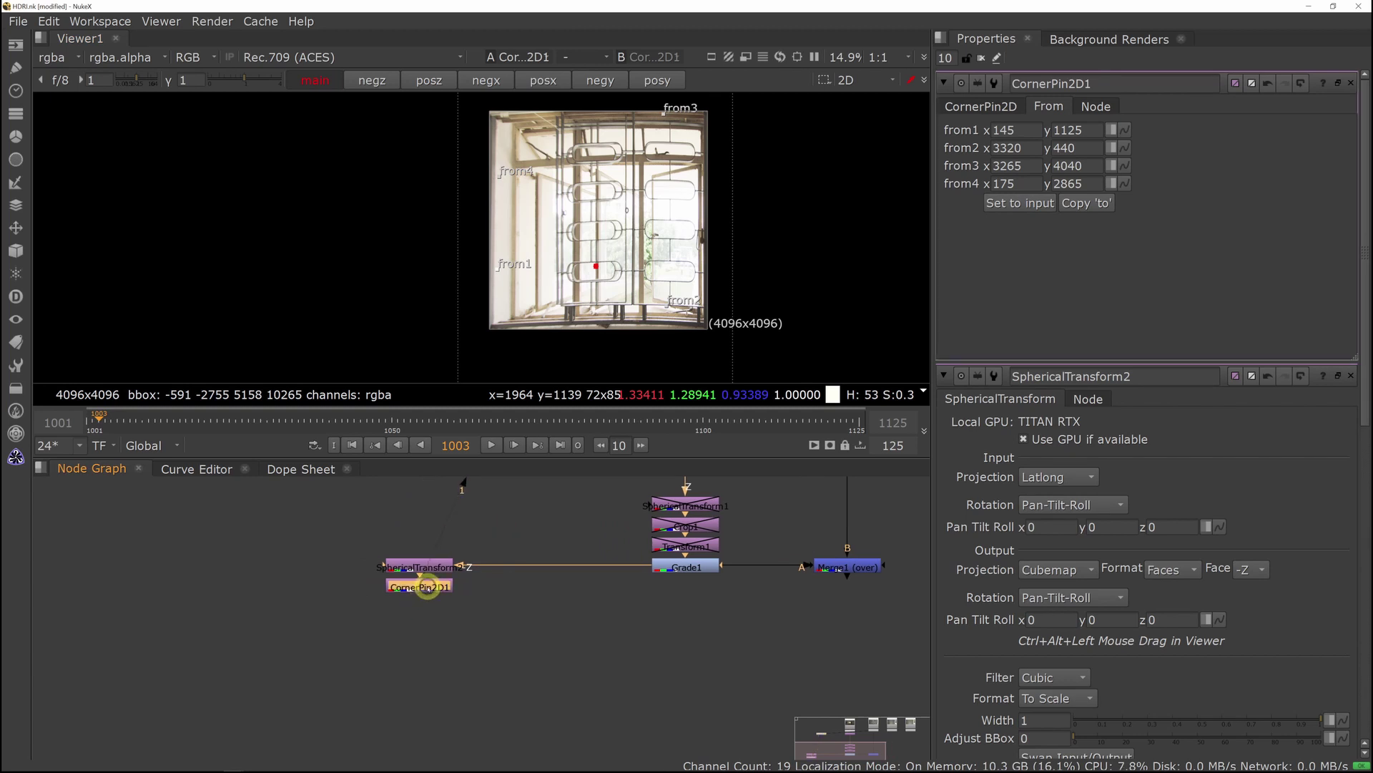
Add a Write node below the corner pin and browse to the VFX/onset/HDB/HDRI/01 folder for its output file.
middle_click_drag(495, 619, 561, 613)
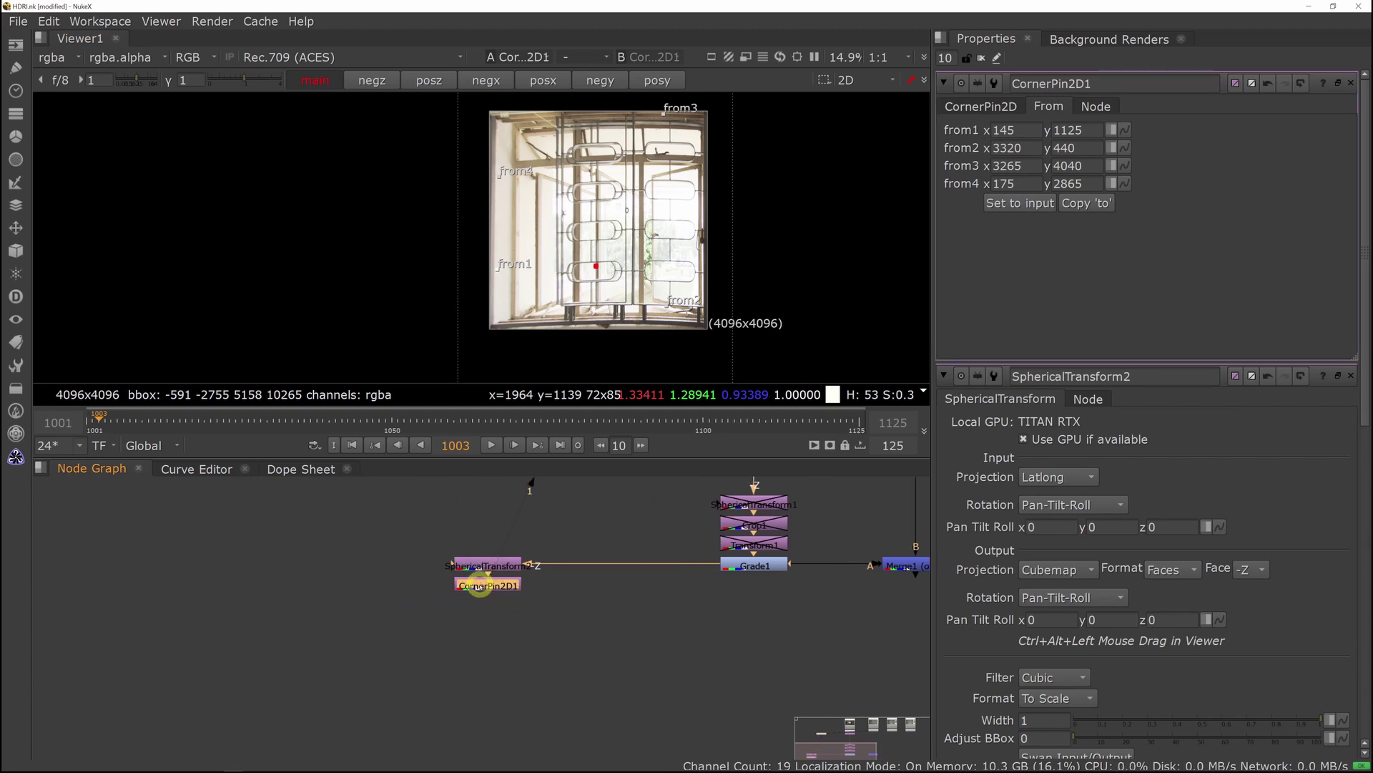
key("w")
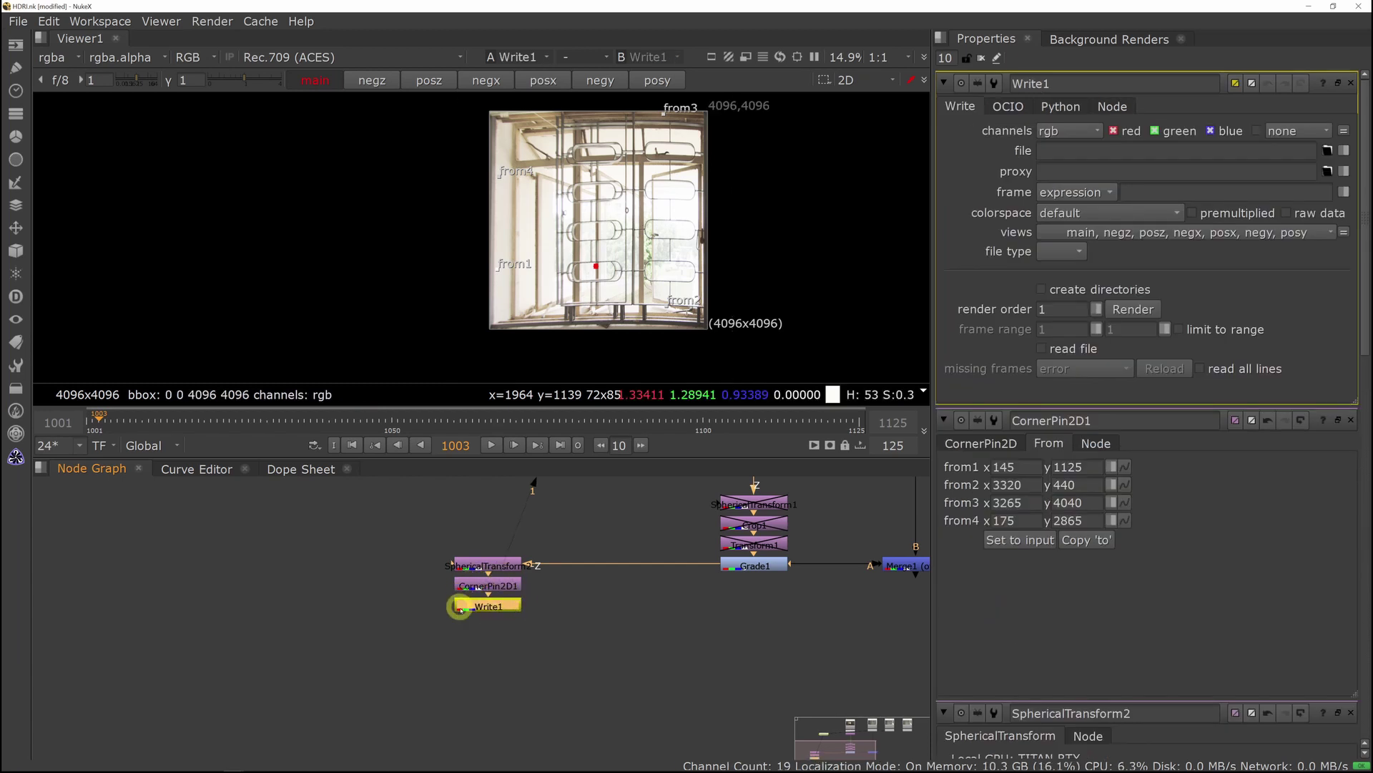
left_click(1327, 150)
left_click_drag(569, 136, 554, 109)
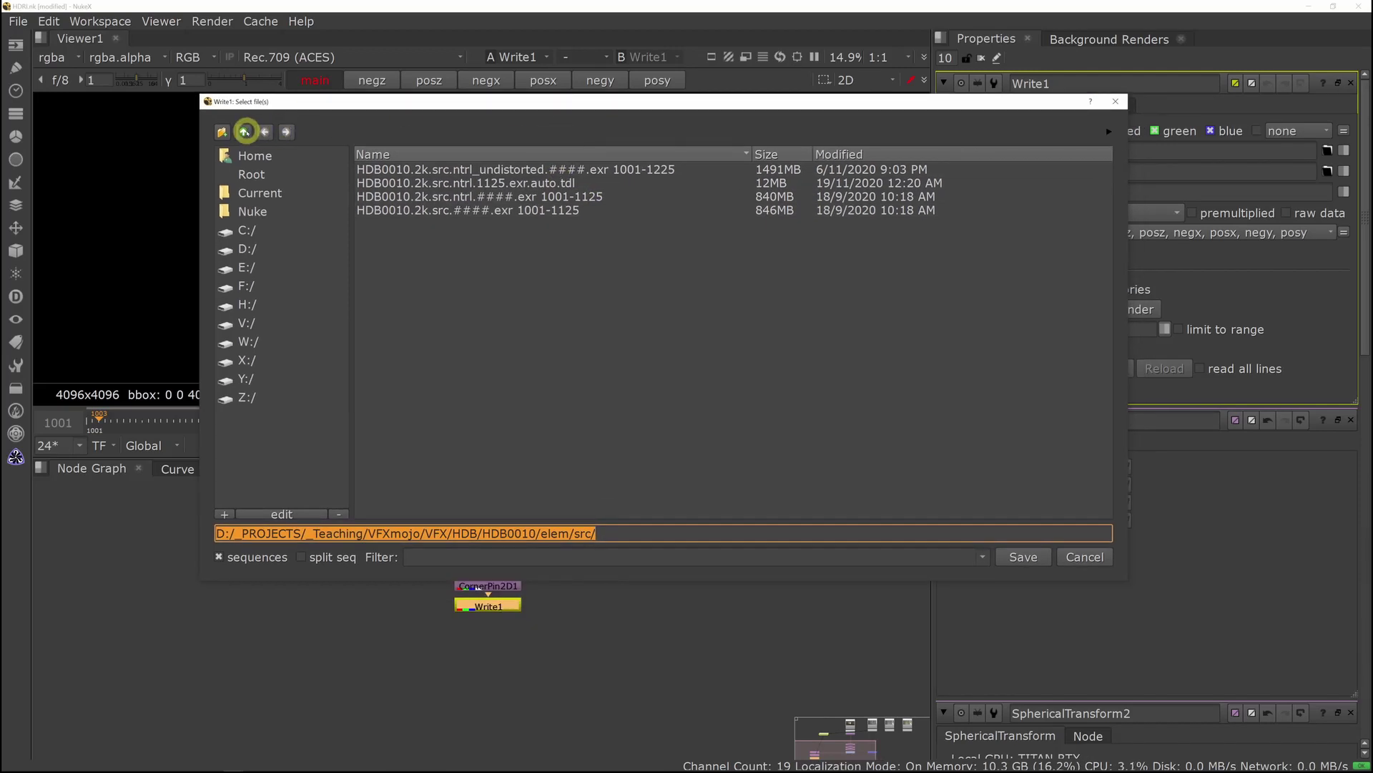
left_click(245, 131)
left_click(244, 131)
left_click(245, 131)
double_click(386, 183)
double_click(386, 183)
double_click(389, 185)
double_click(390, 187)
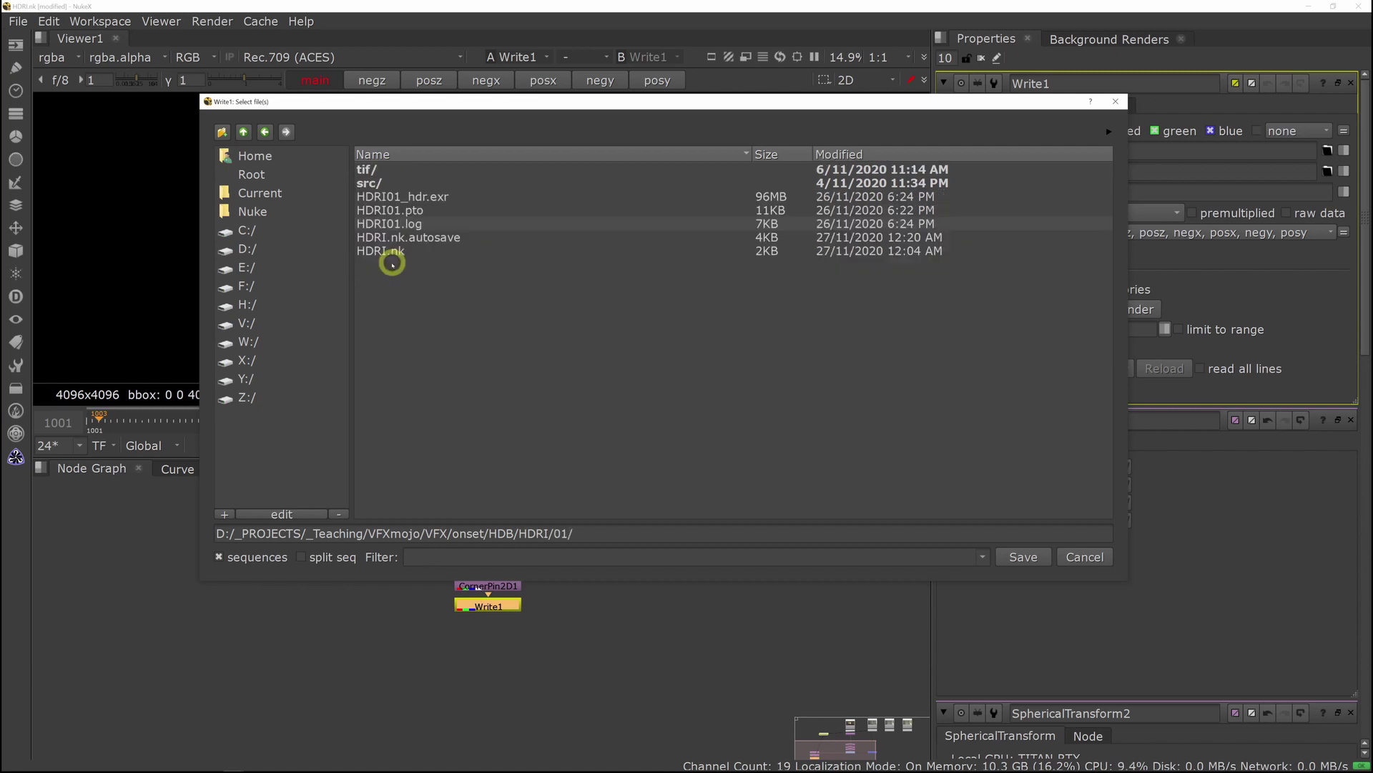
left_click(392, 157)
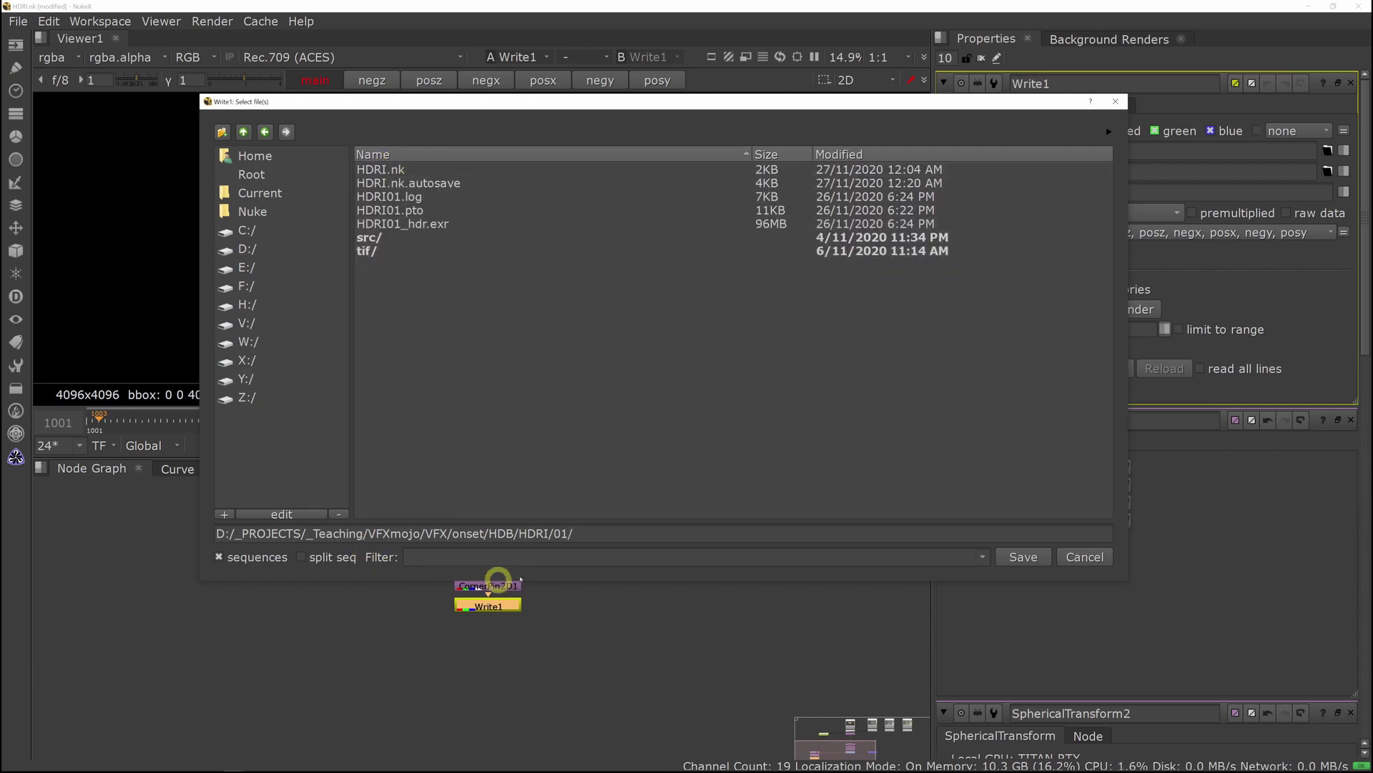
Name the Write node's output file HDRI_window.cc.exr in the HDRI/01 folder and confirm it.
left_click(598, 535)
type("H")
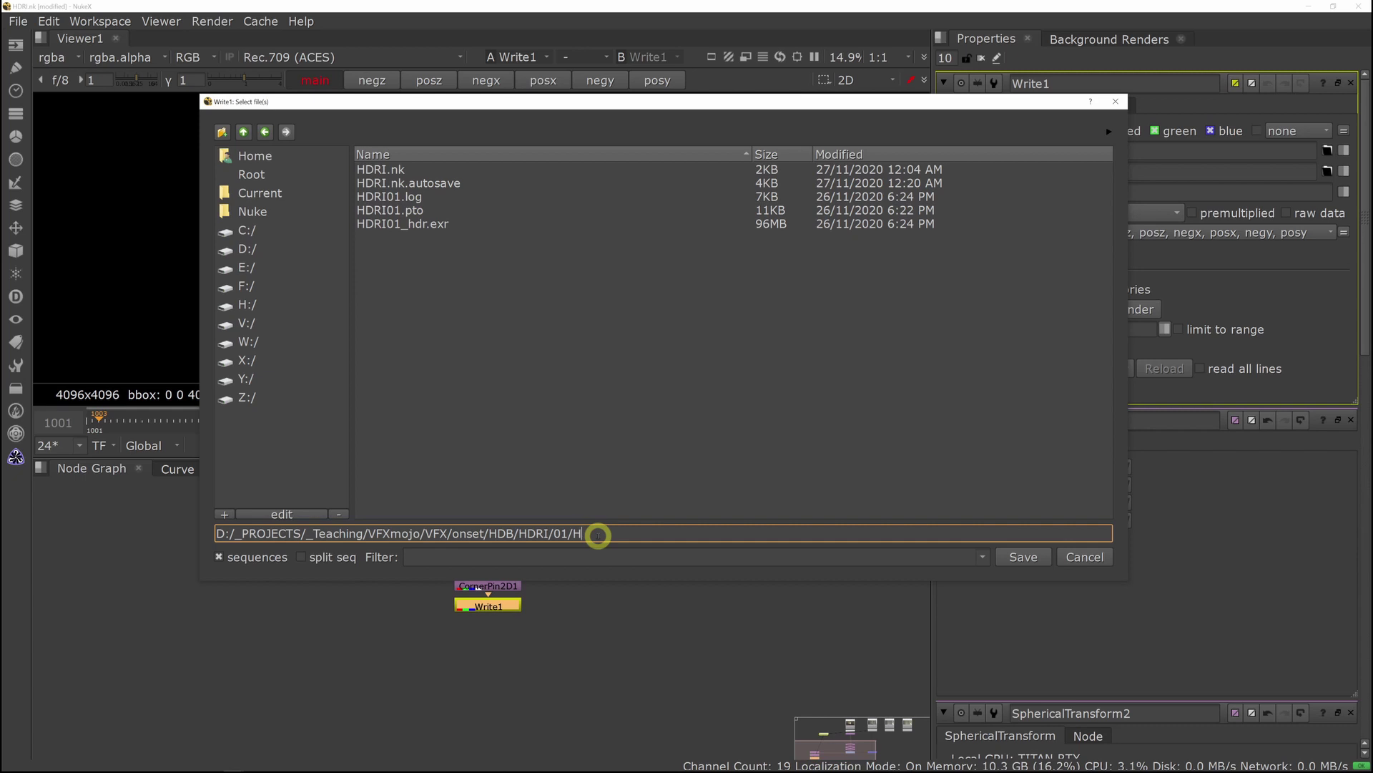
type("DRI_window.cc.exr")
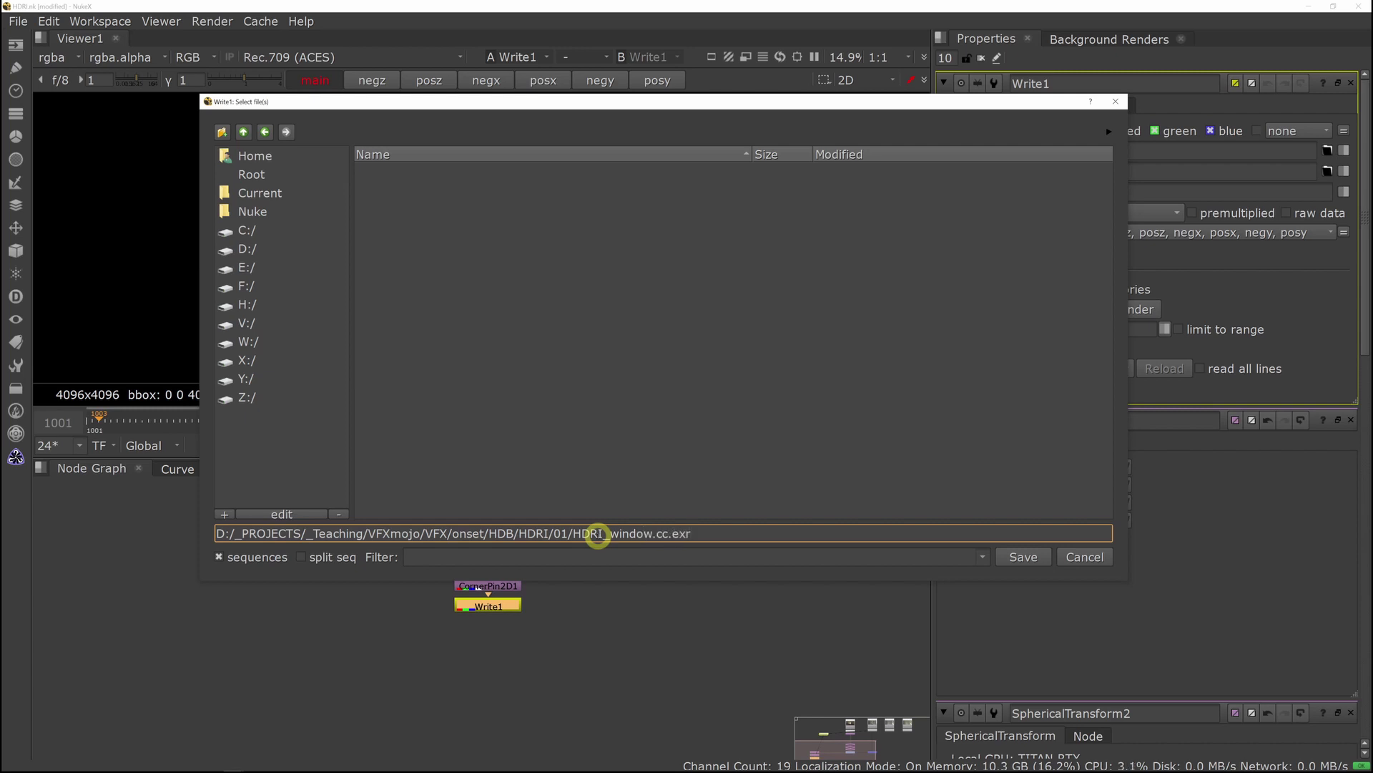
key("Return")
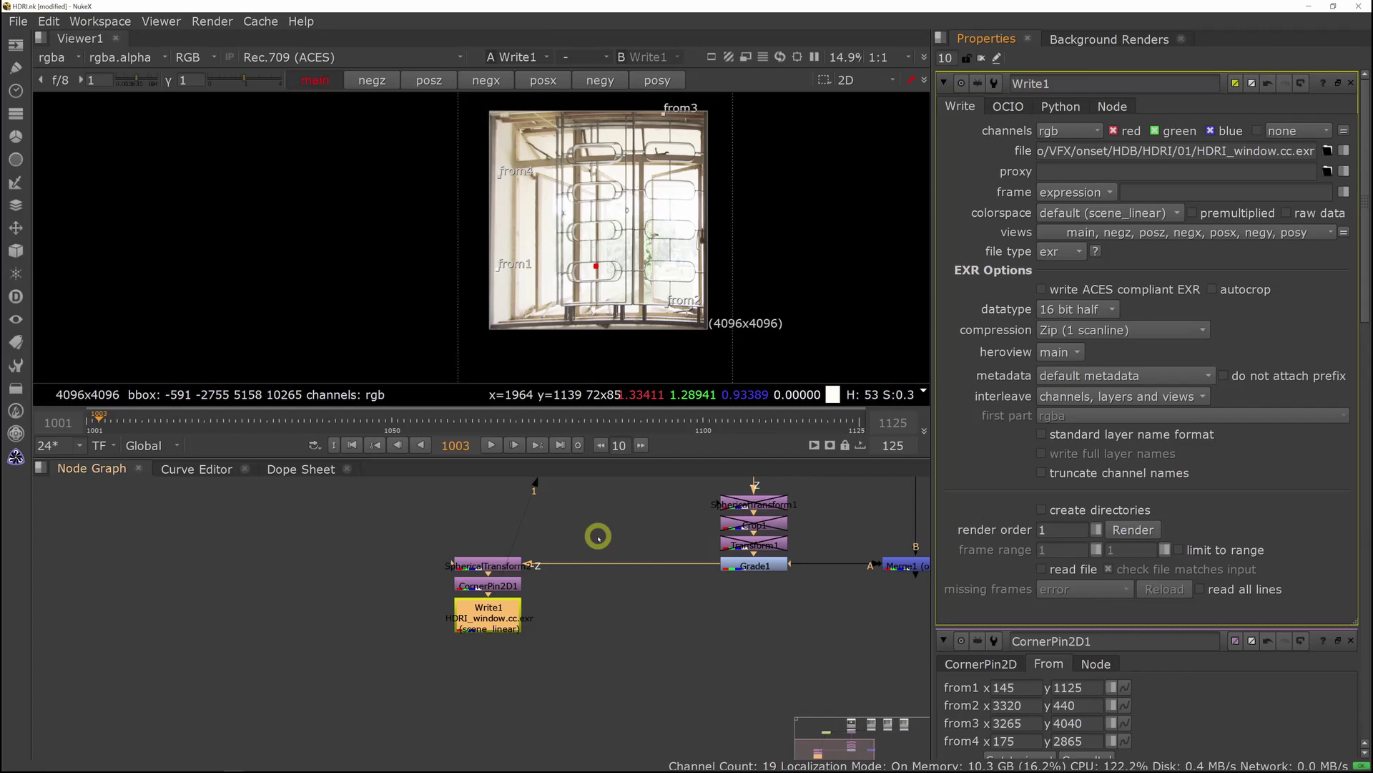
Move Write1 down to leave room below CornerPin2D1 and add a Shuffle node after the corner pin.
middle_click_drag(572, 656, 565, 611)
left_click_drag(481, 575, 481, 613)
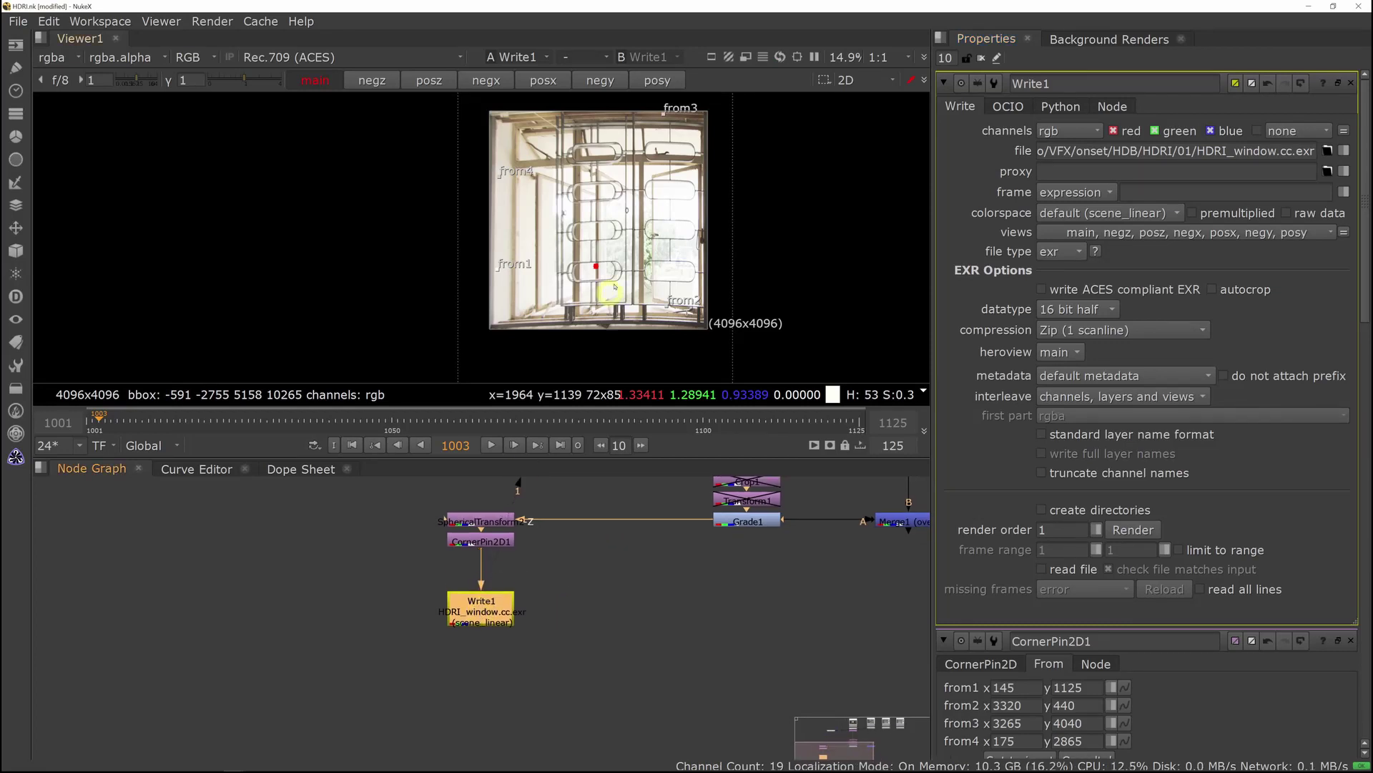
middle_click_drag(614, 286, 613, 283)
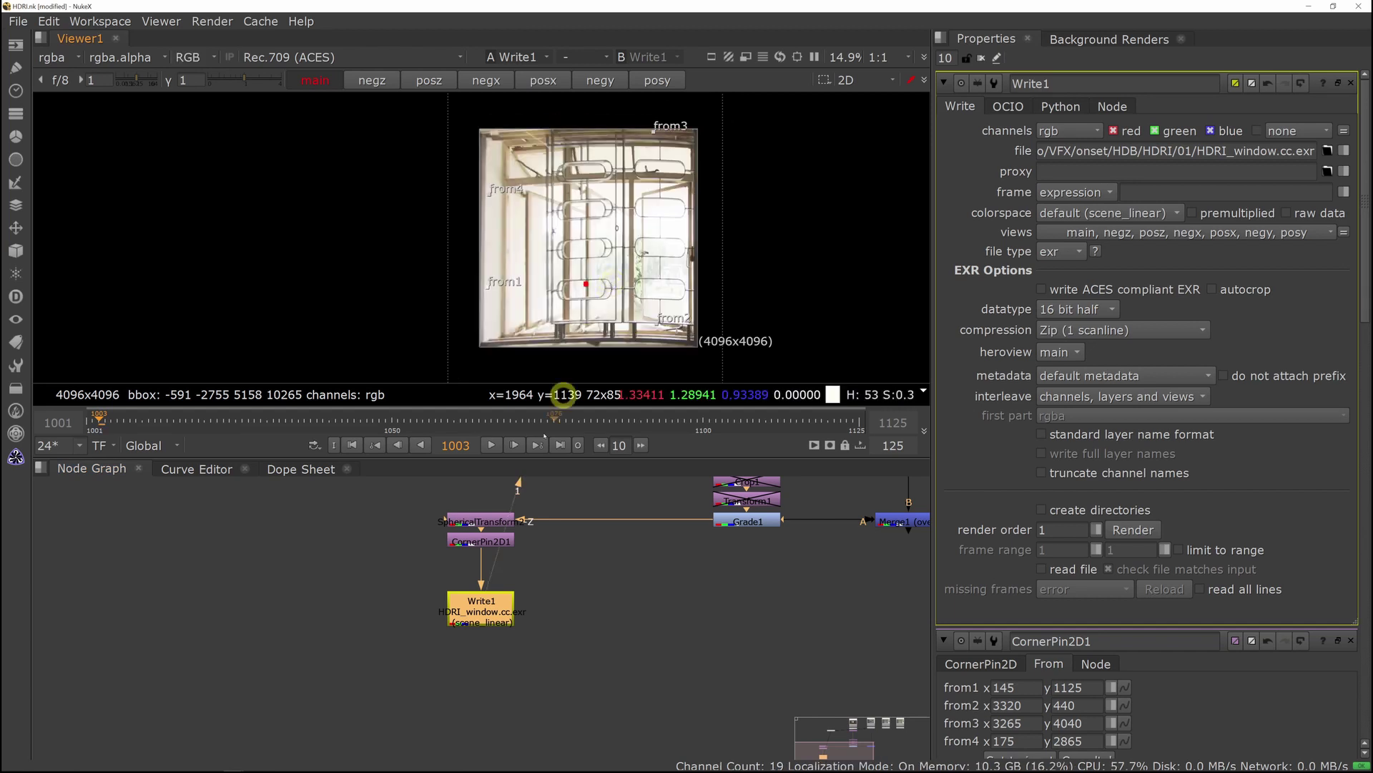
key("Tab")
left_click(472, 542)
type("shuff")
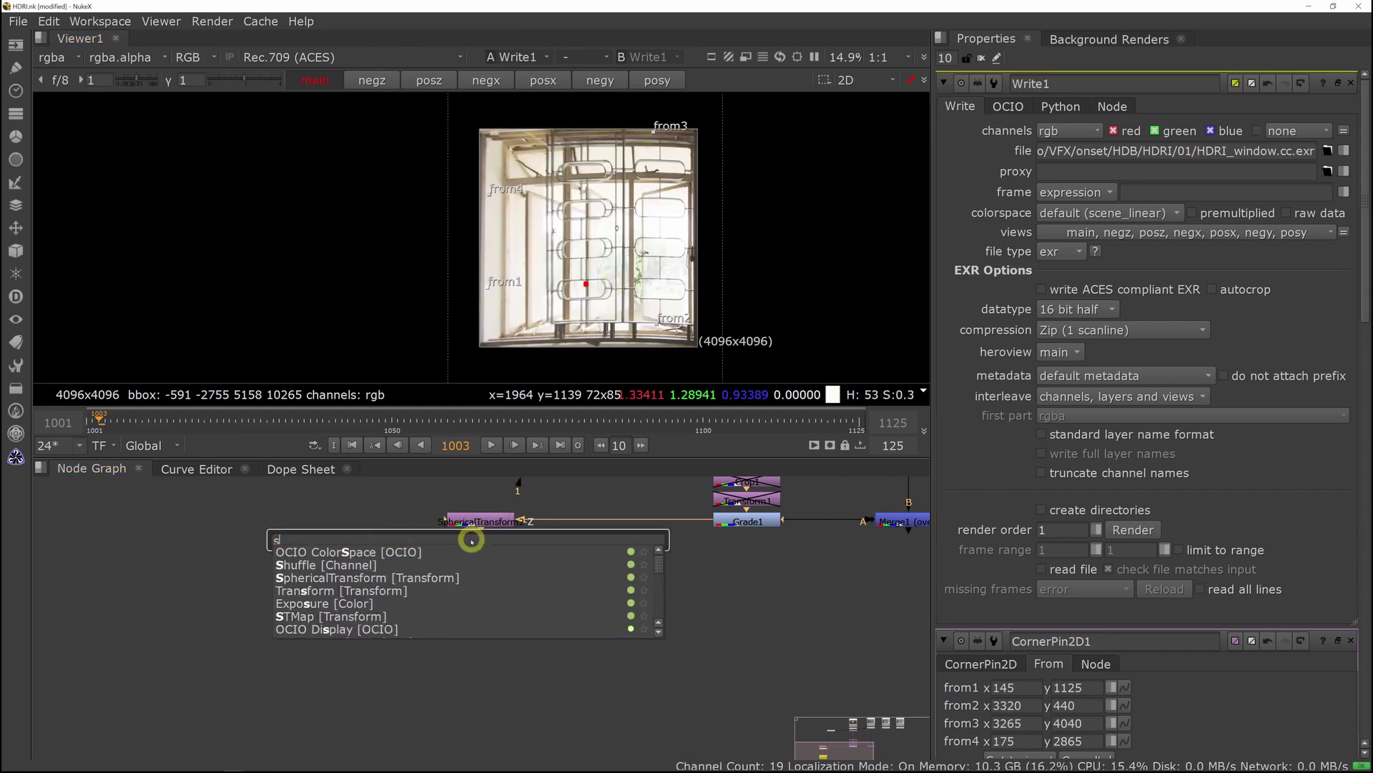
Insert a Shuffle node with its alpha output set to white and a Crop node between CornerPin2D1 and Write1.
key("Return")
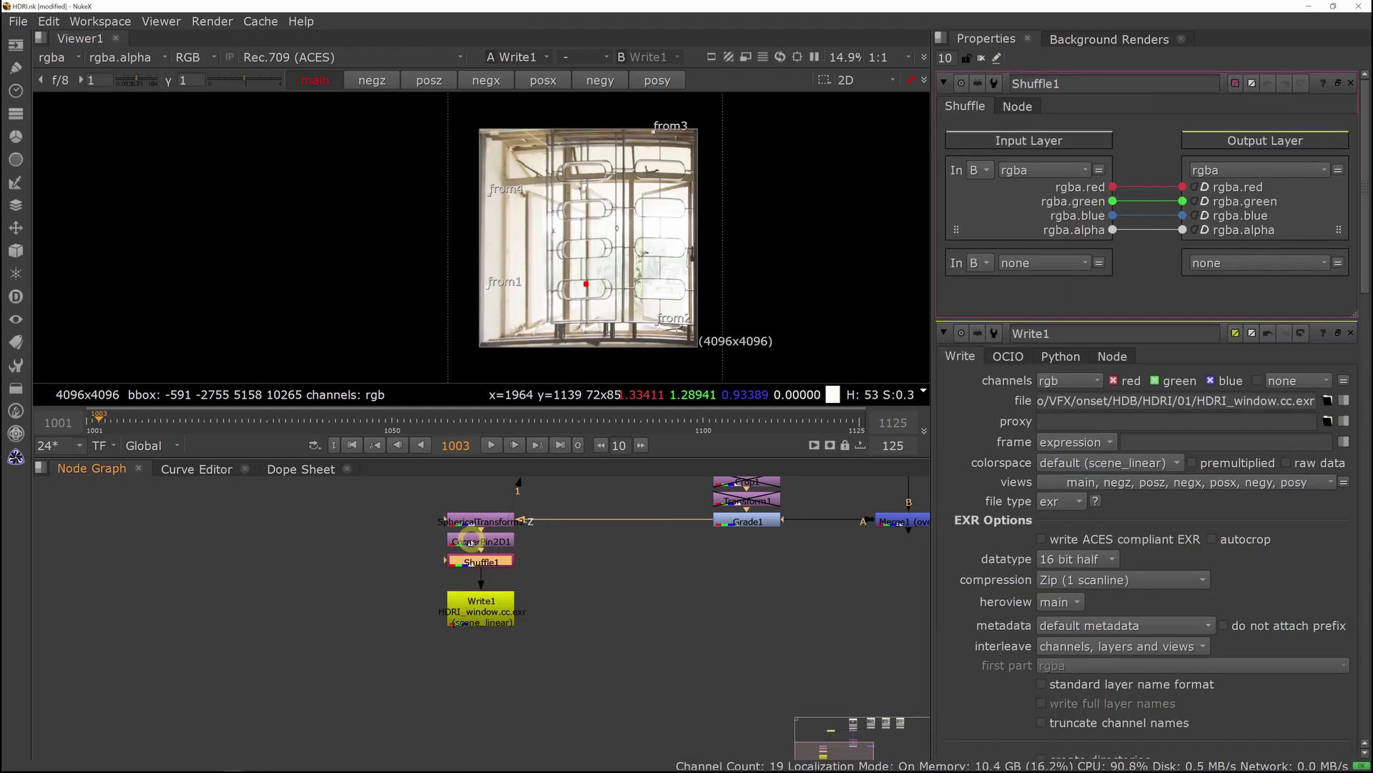
left_click(1205, 231)
left_click(483, 581)
key("Tab")
type("crop")
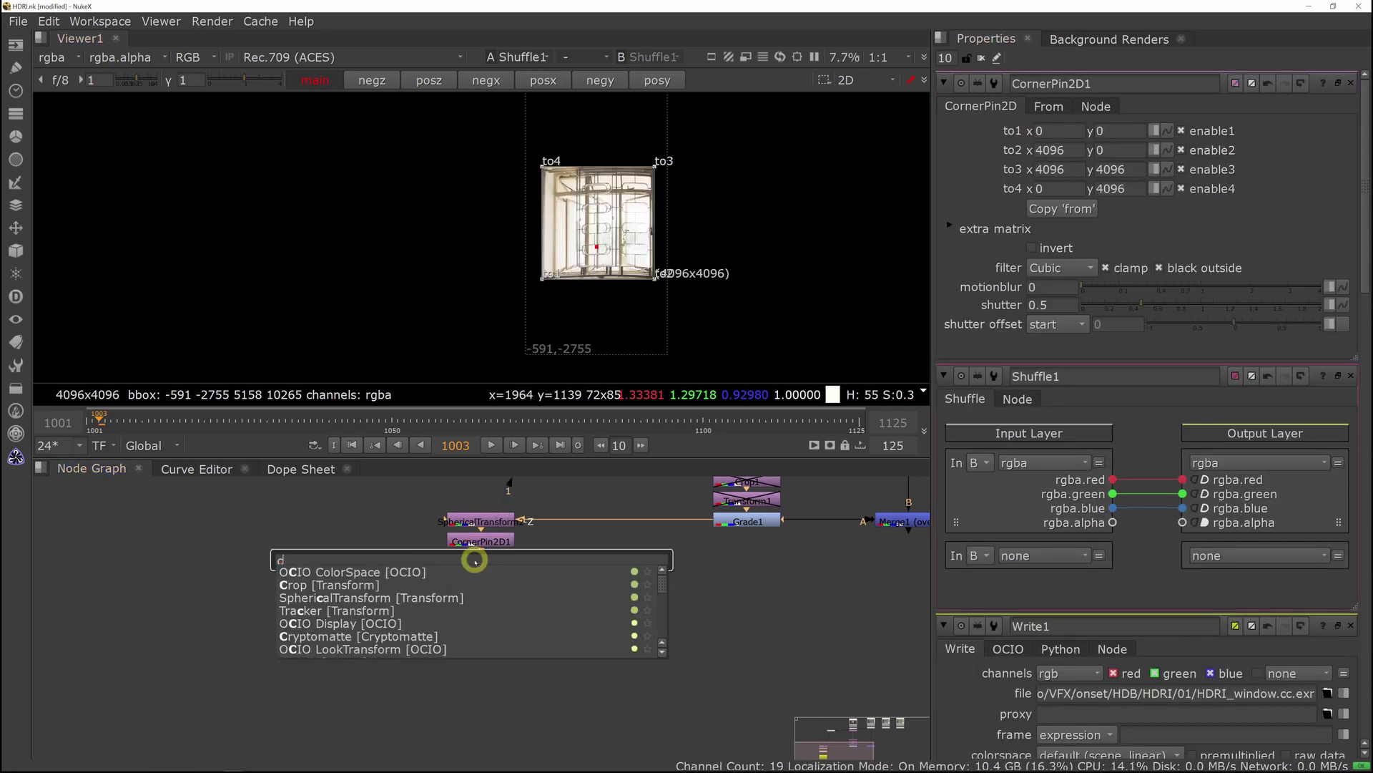
key("Return")
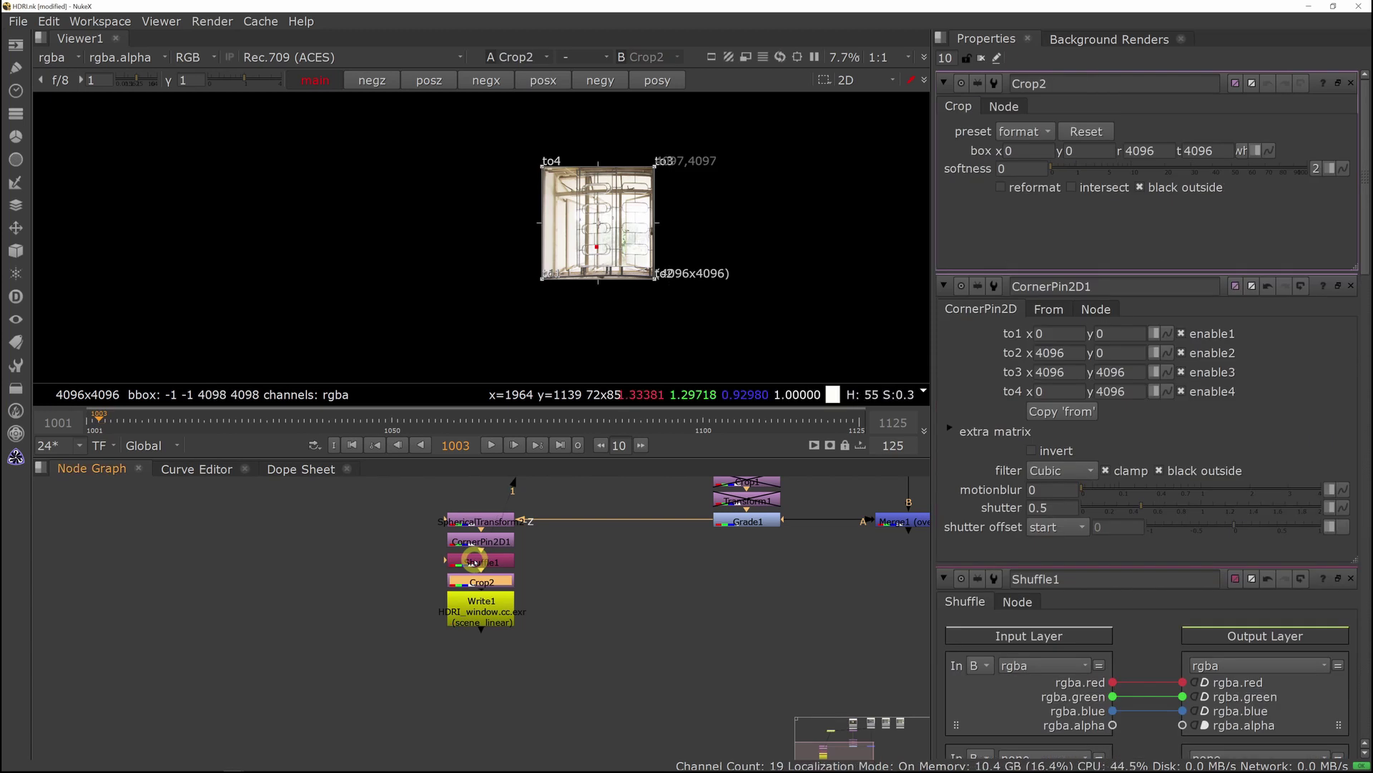
Clear the open node properties, space Write1 slightly below Crop2, and render it for frame range 1-1 with all views.
left_click(981, 58)
left_click(550, 718)
left_click_drag(492, 615, 492, 626)
key("1")
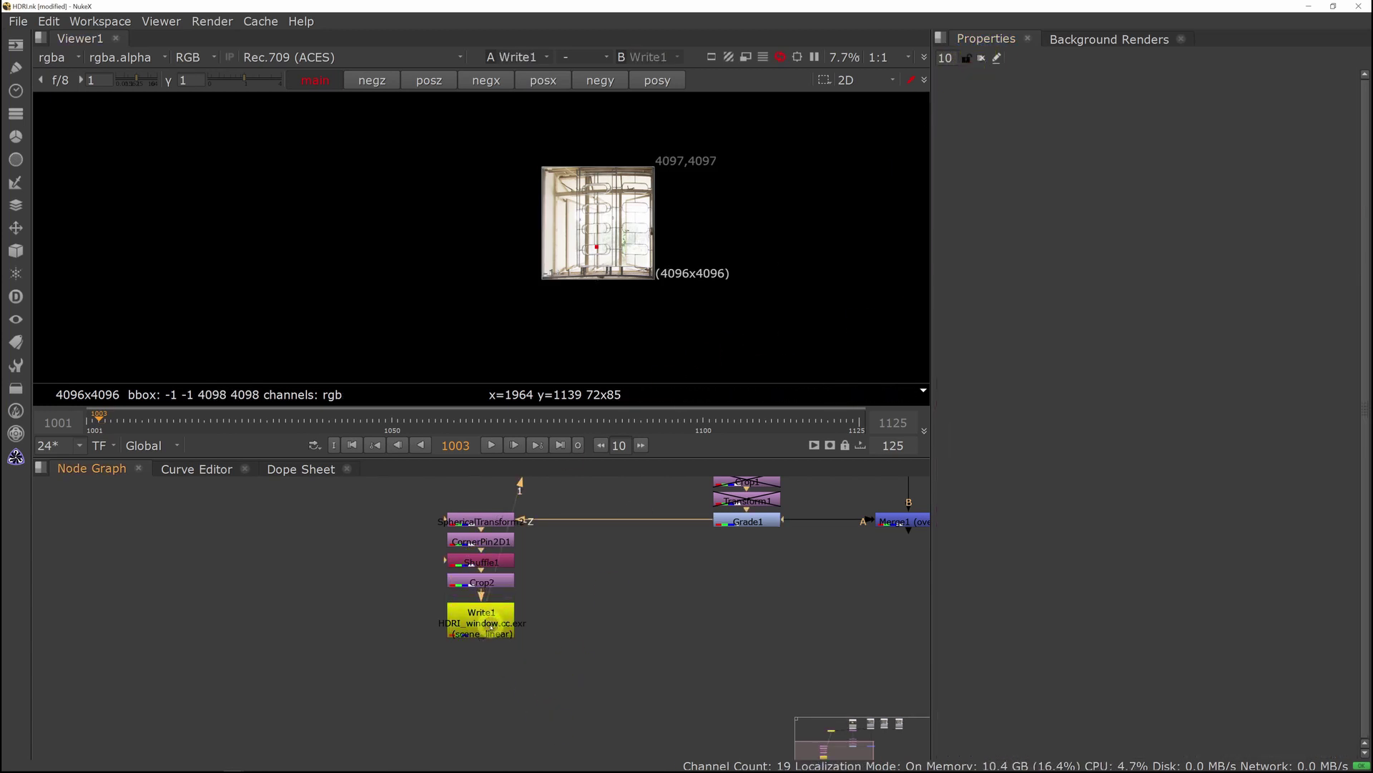
double_click(490, 624)
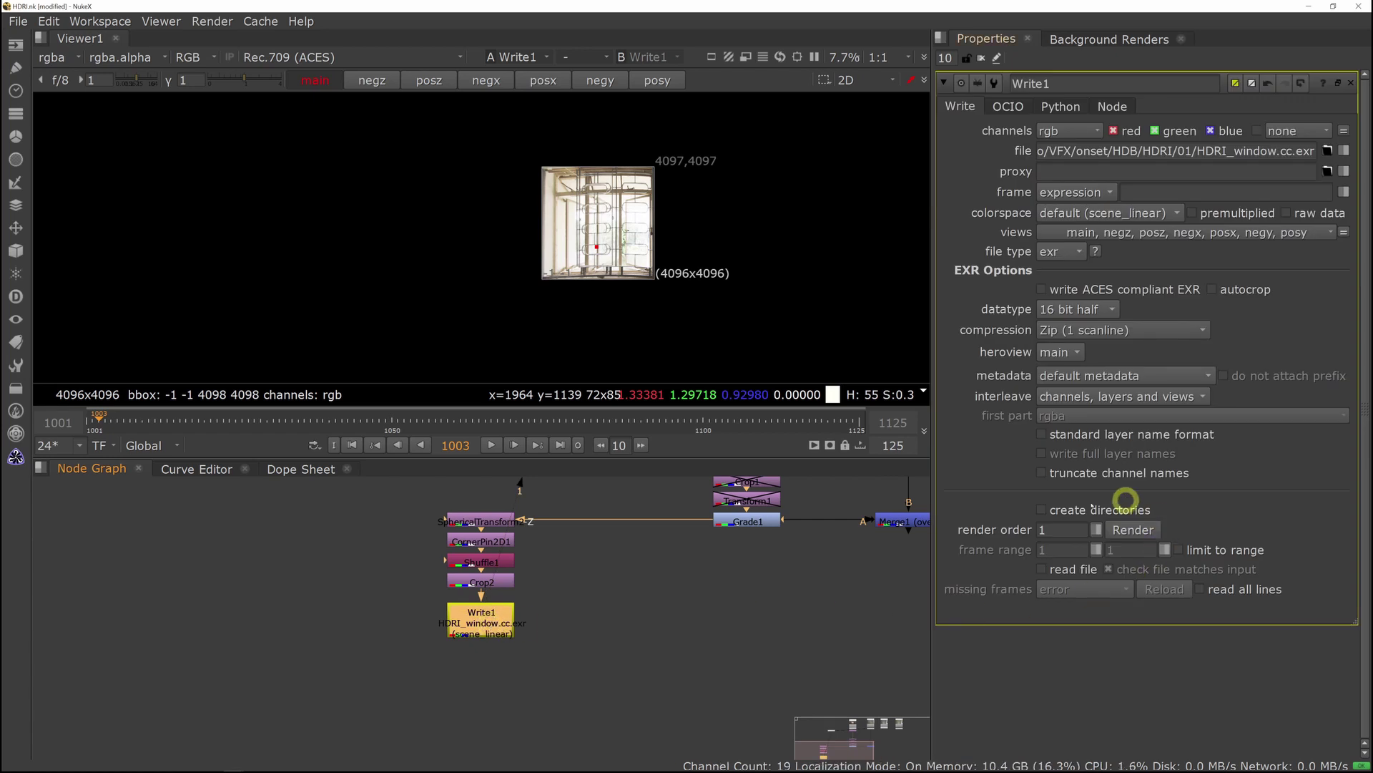
left_click(1133, 529)
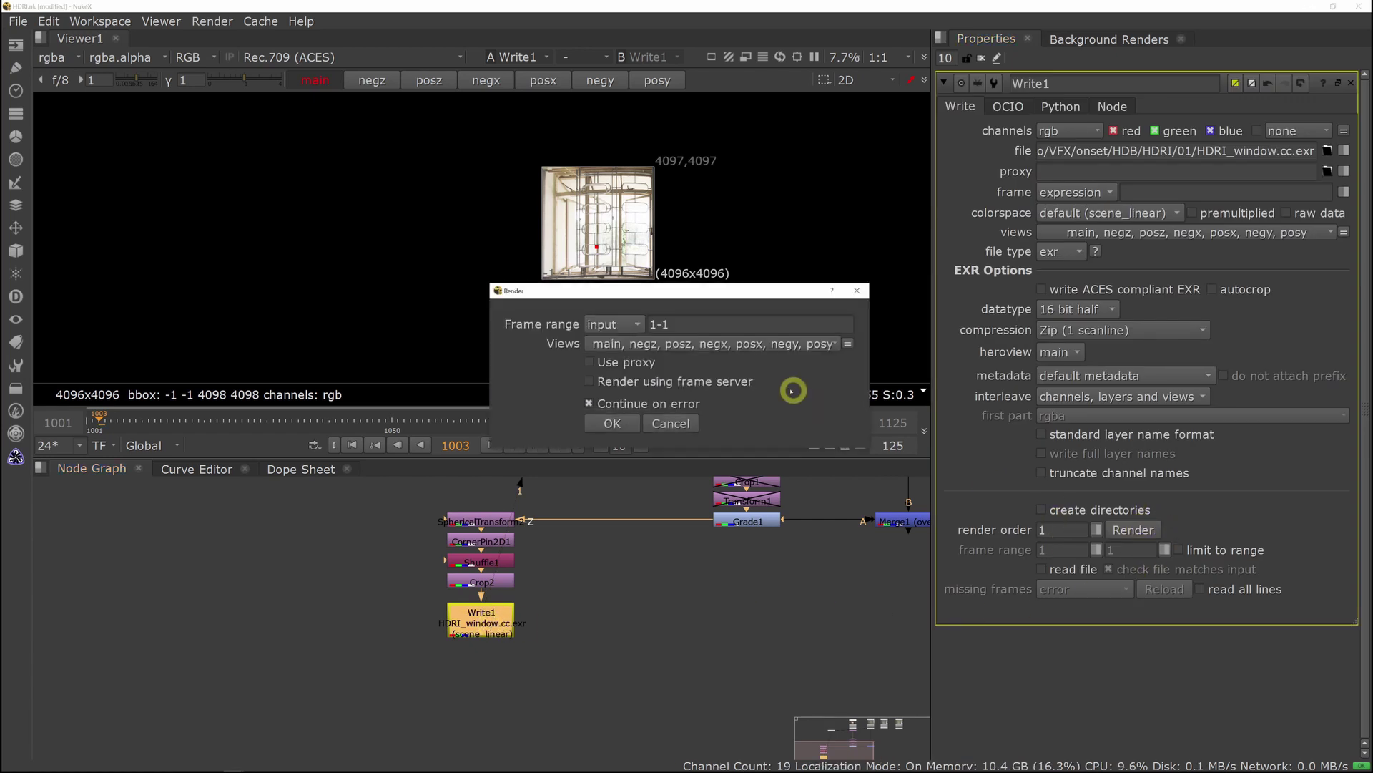
left_click(612, 423)
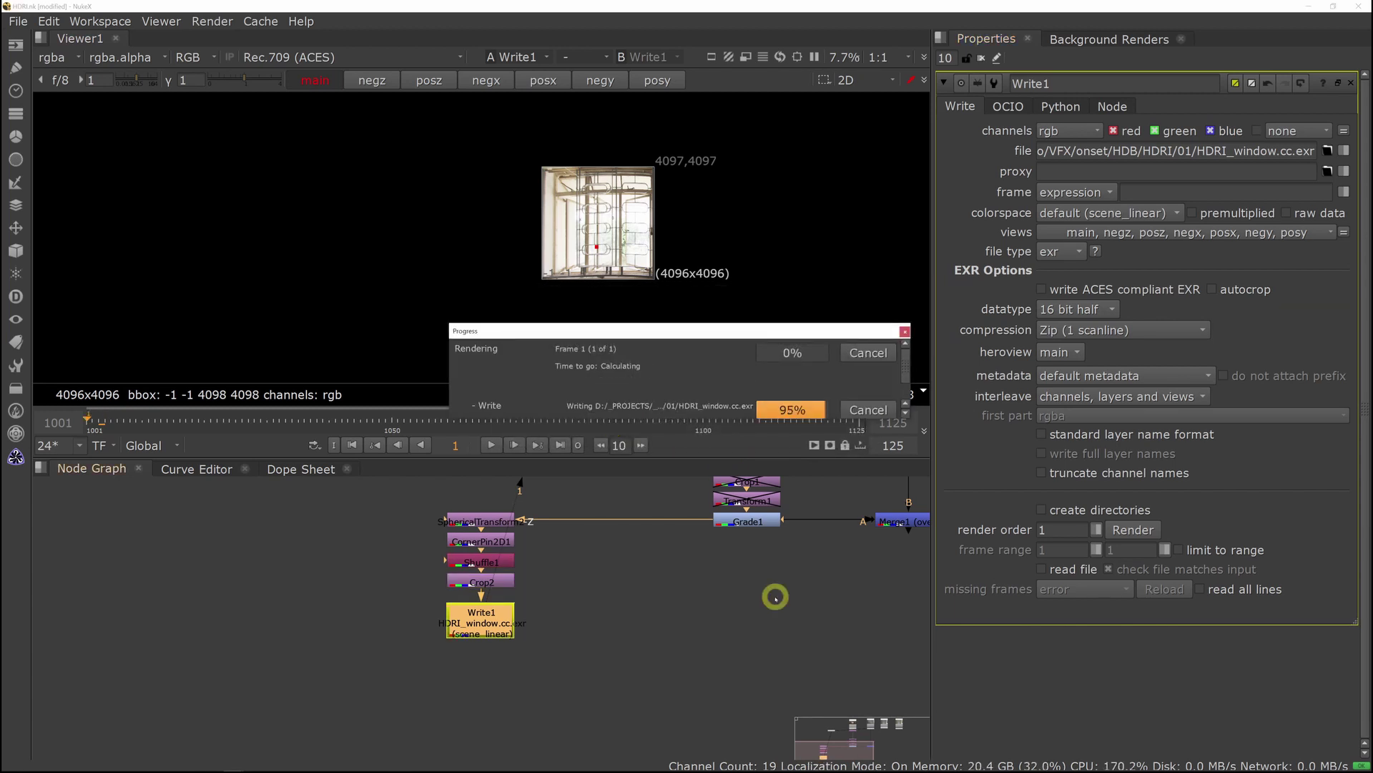
Add a second Write node, connect its input to Grade1, and place it beside the window branch.
middle_click_drag(791, 592, 725, 611)
left_click(724, 611)
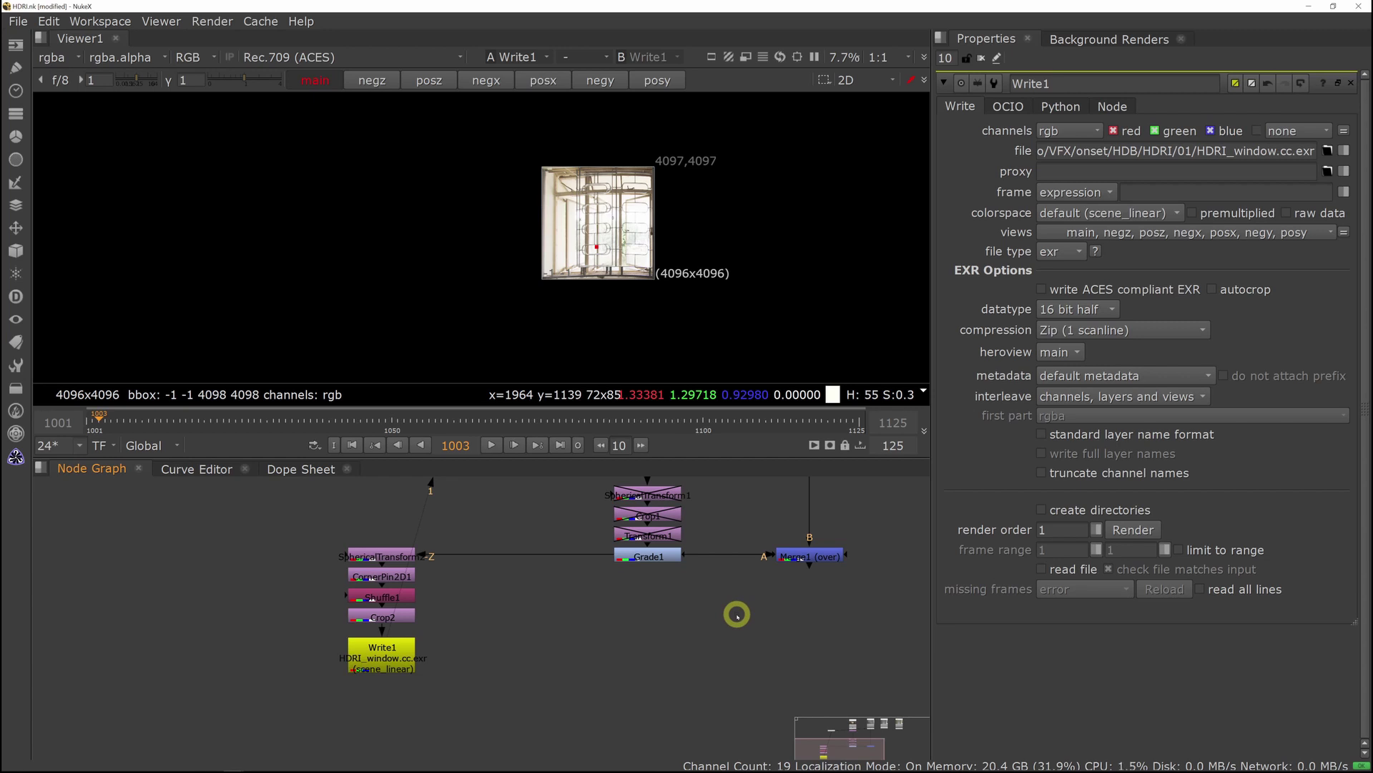
key("w")
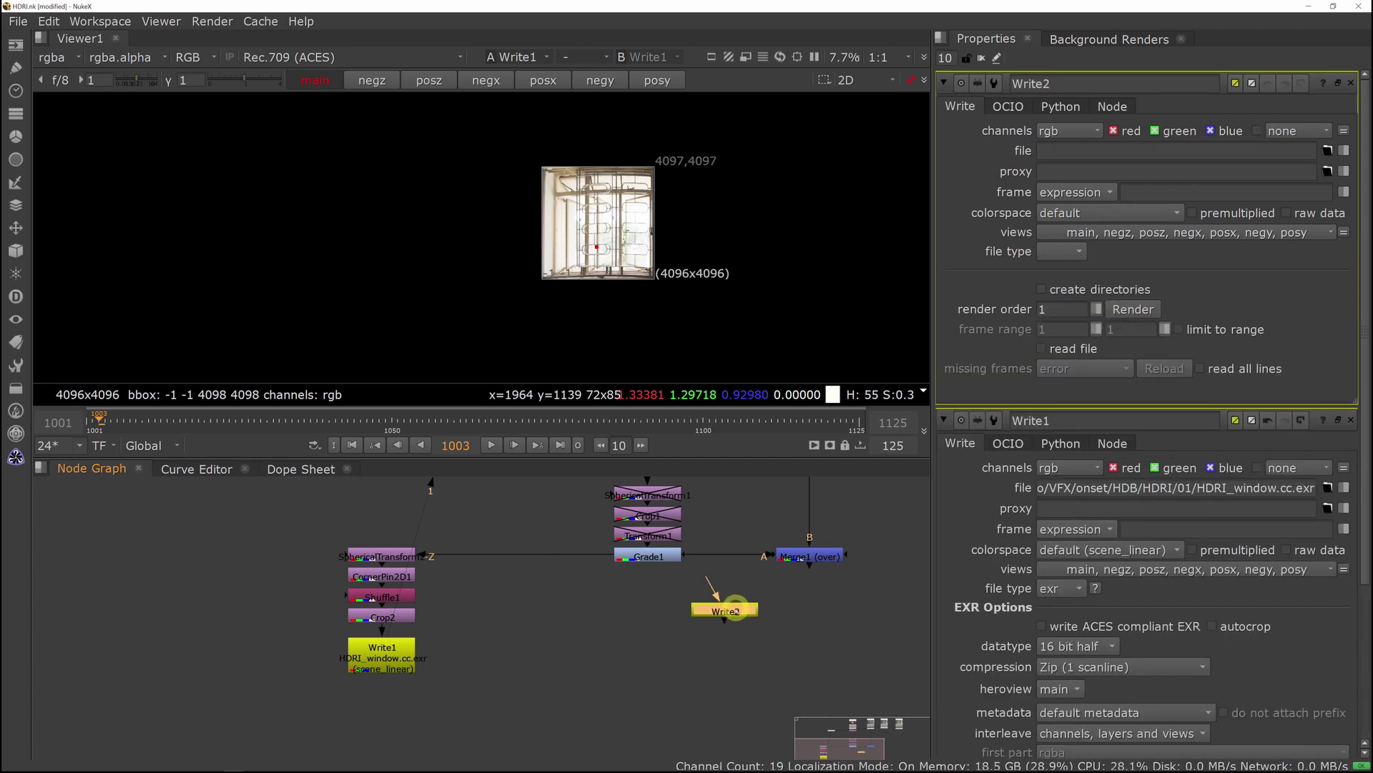
left_click_drag(753, 625, 635, 561)
left_click_drag(532, 631, 522, 631)
Insert a Shuffle node between Grade1 and Write2 with its alpha output set to white.
left_click(511, 580)
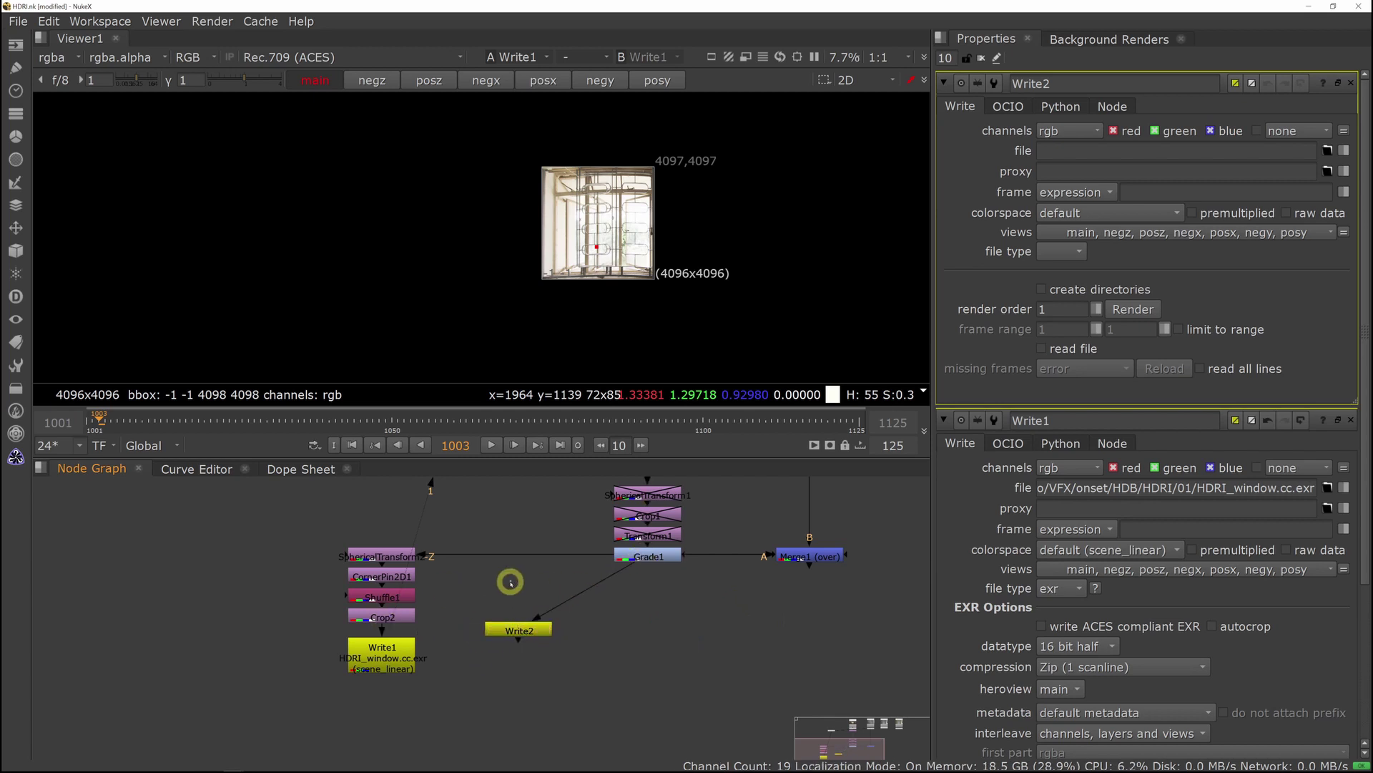
key("Tab")
type("shuf")
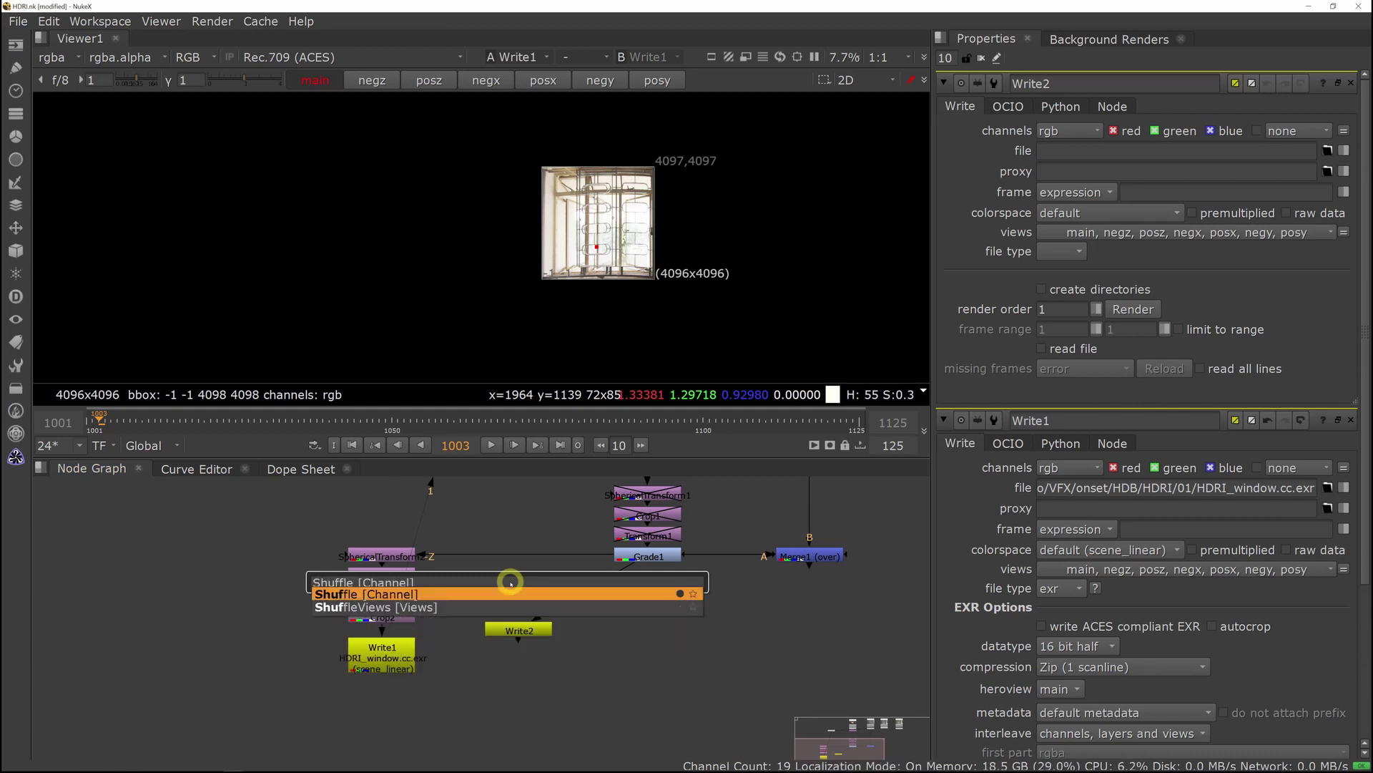
left_click(511, 594)
mouse_move(513, 590)
left_mouse_down()
mouse_move(583, 592)
mouse_move(530, 575)
left_mouse_up()
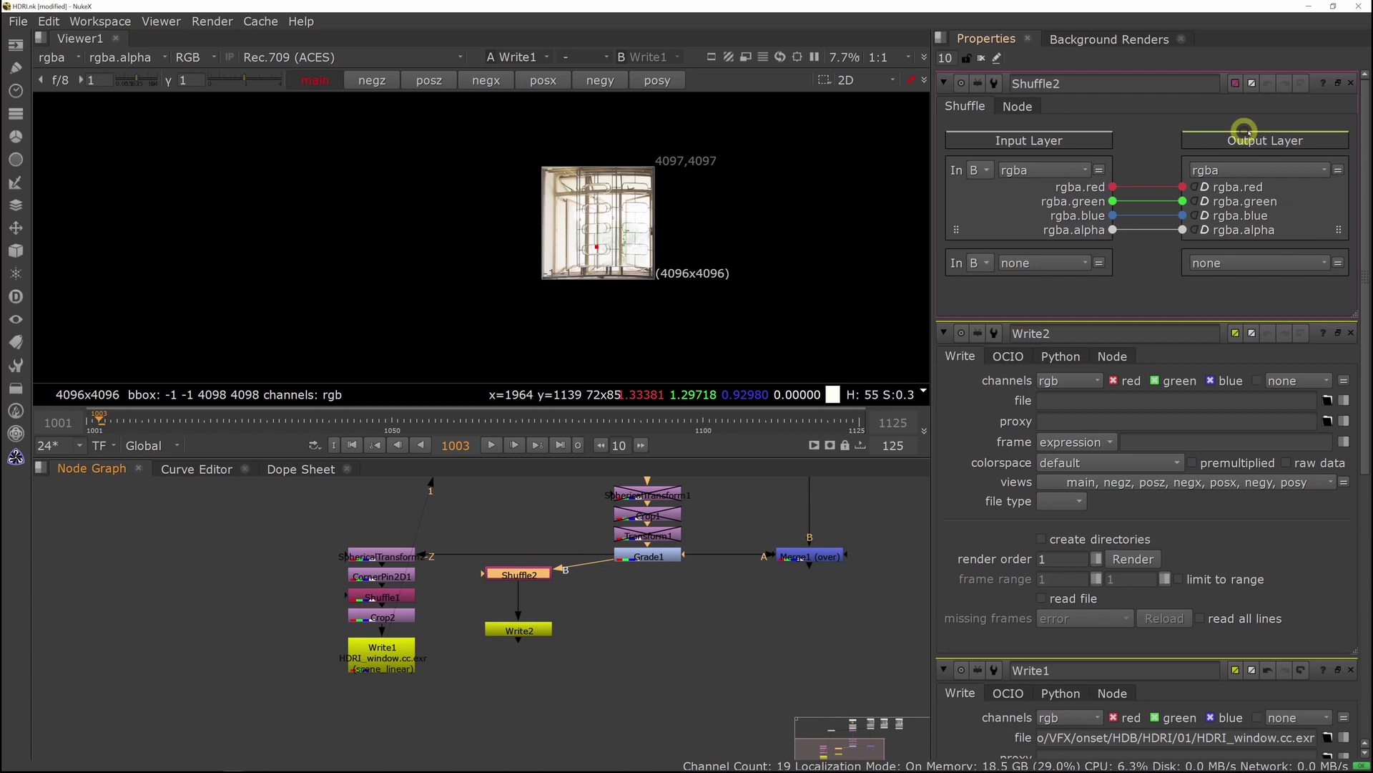
left_click(1205, 230)
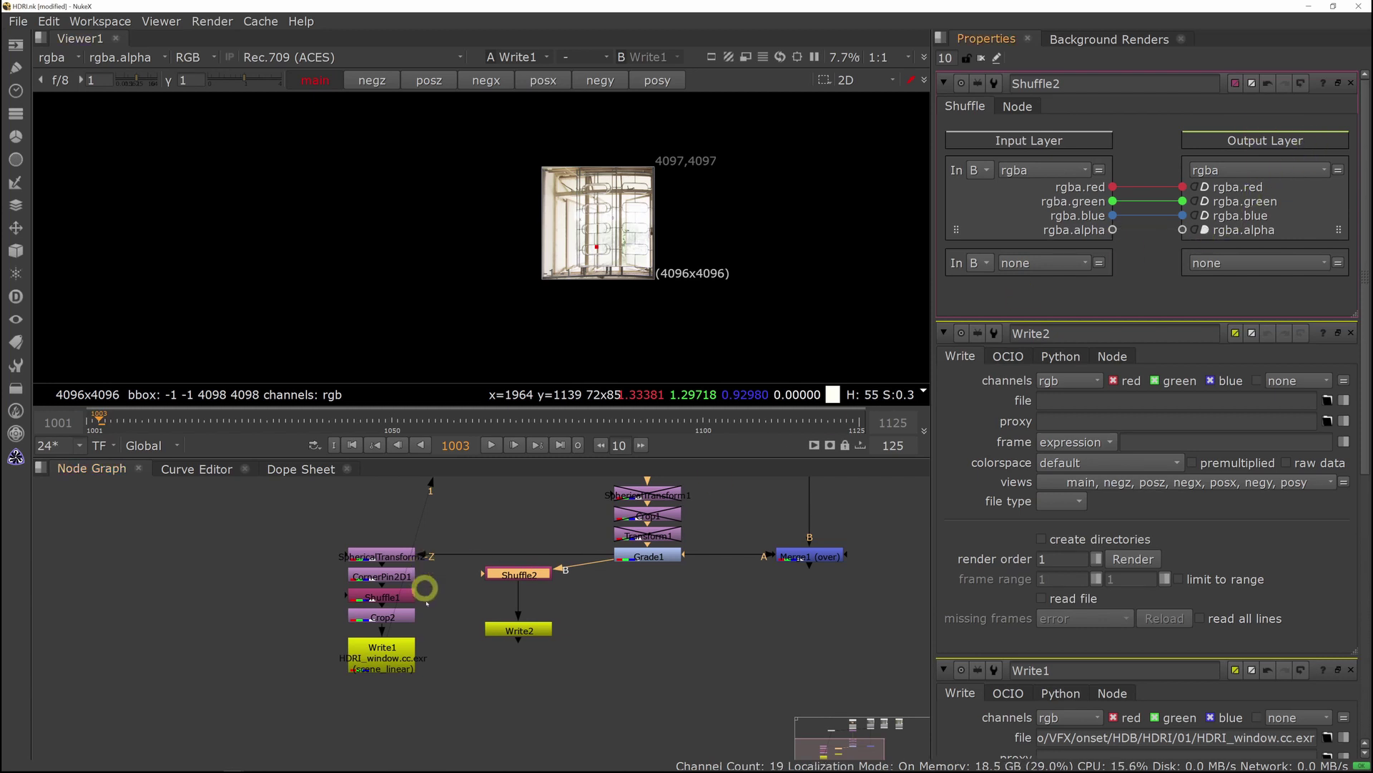
View Write2 and set its output file to HDRI01.CC.exr in the HDRI/01 folder, based on the name of HDRI01_hdr.exr.
left_click(507, 630)
key("1")
double_click(505, 630)
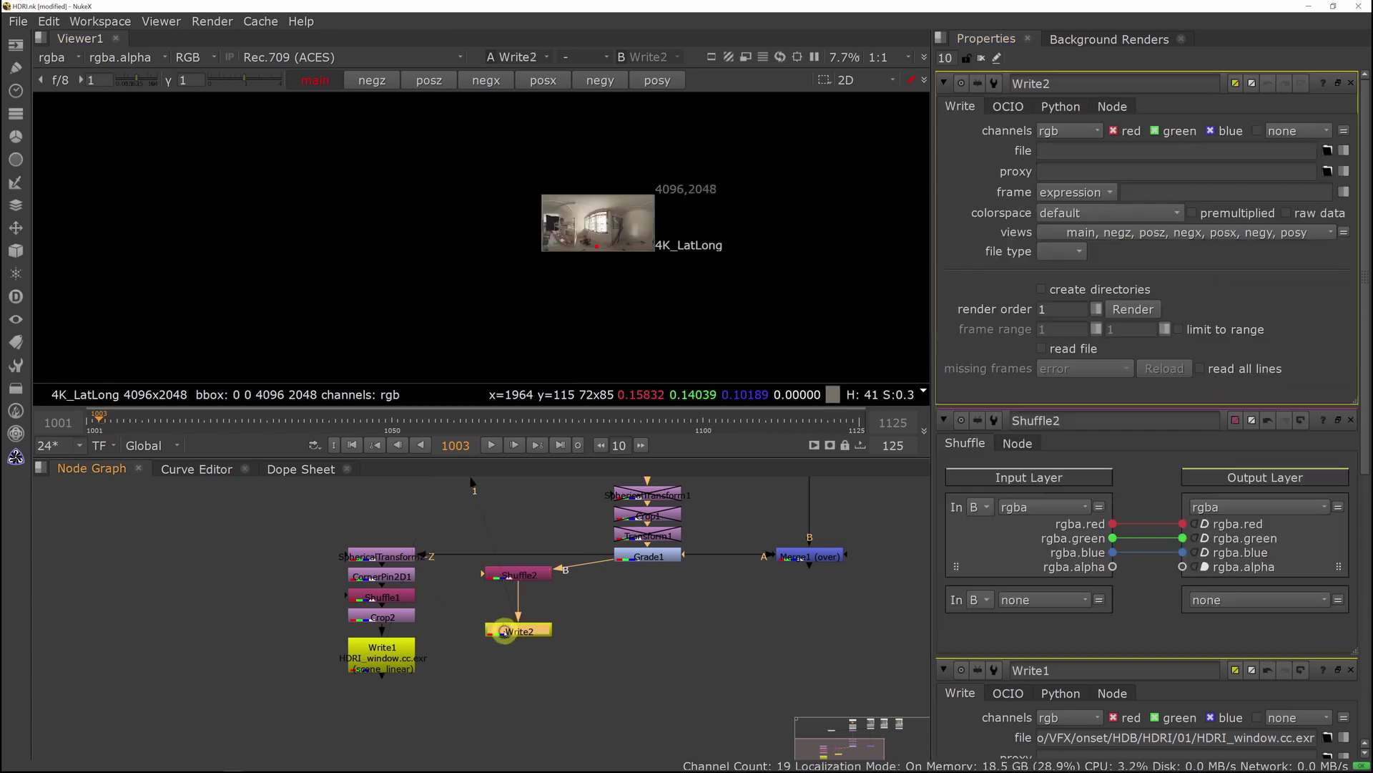
left_click(1329, 151)
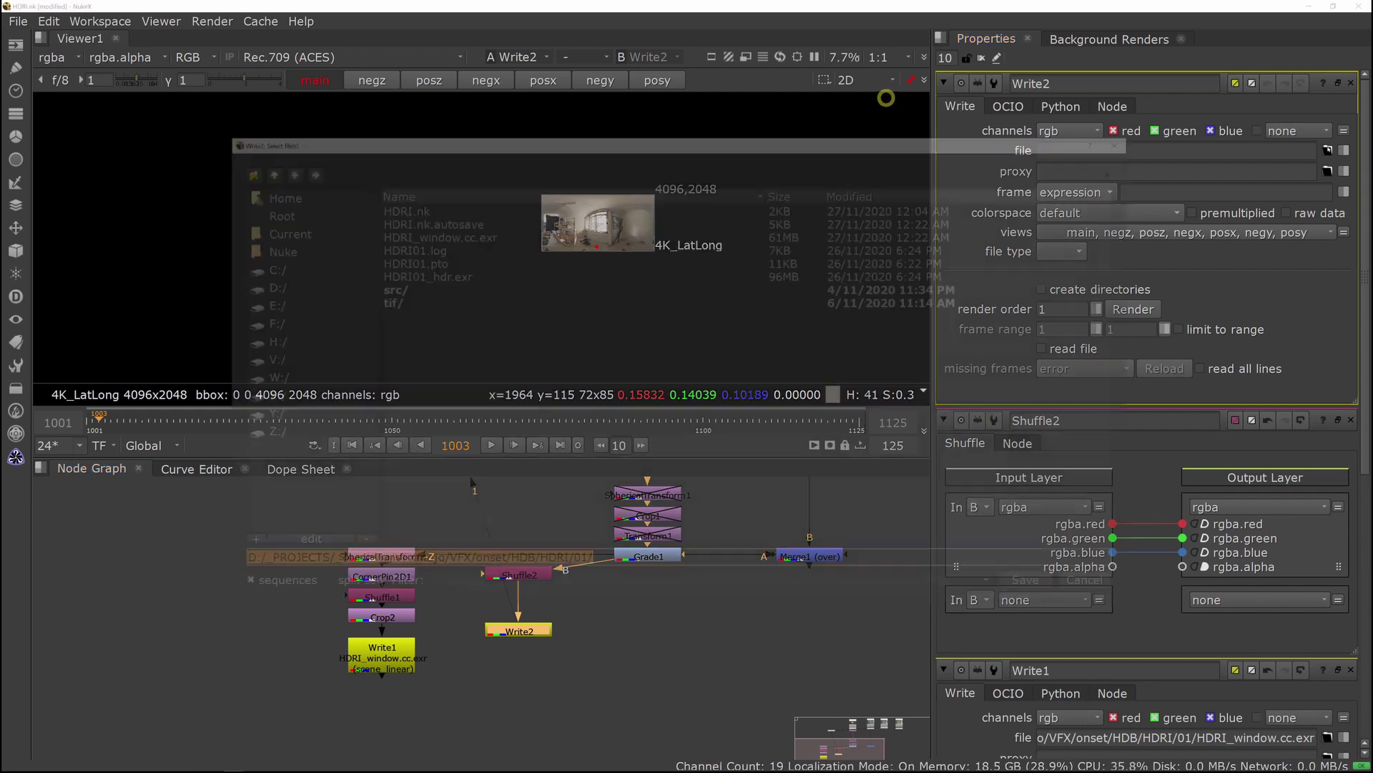
left_click(415, 273)
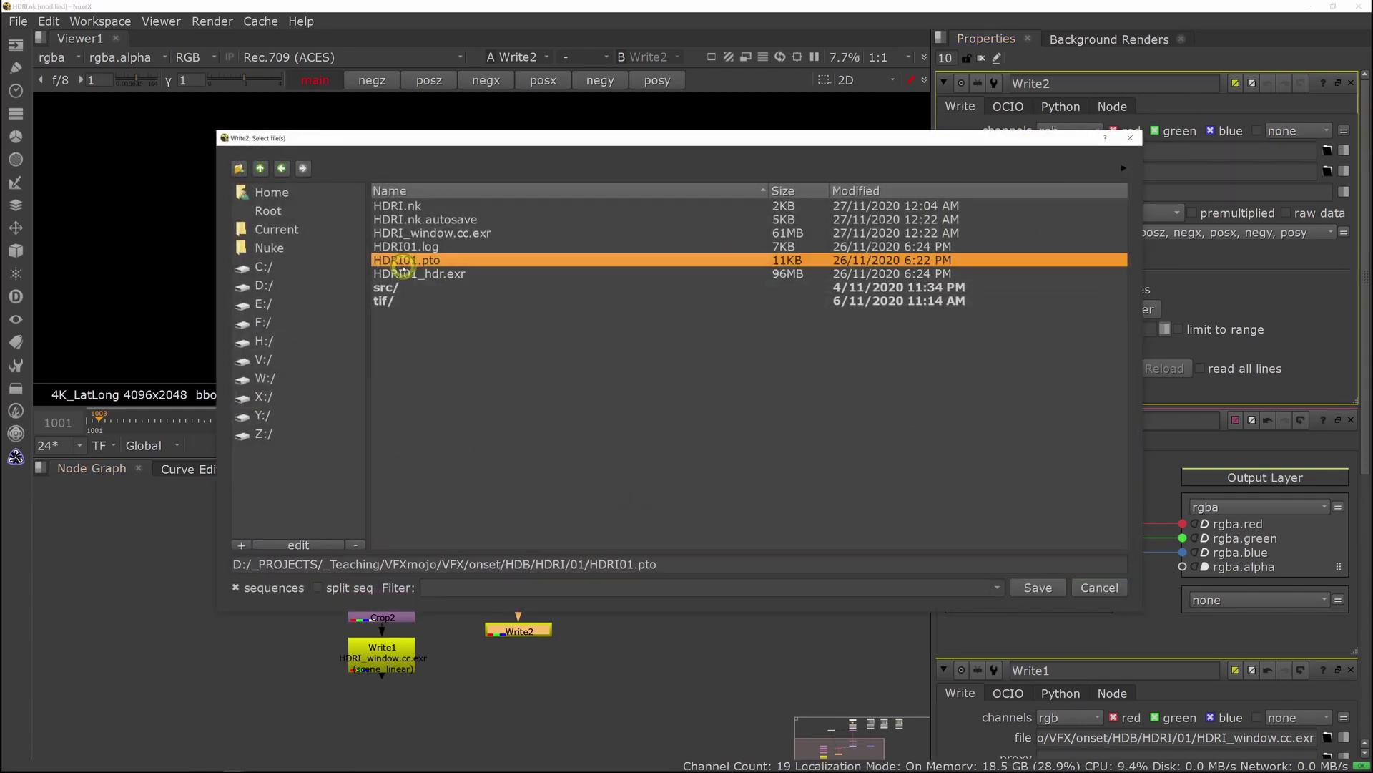
left_click(658, 564)
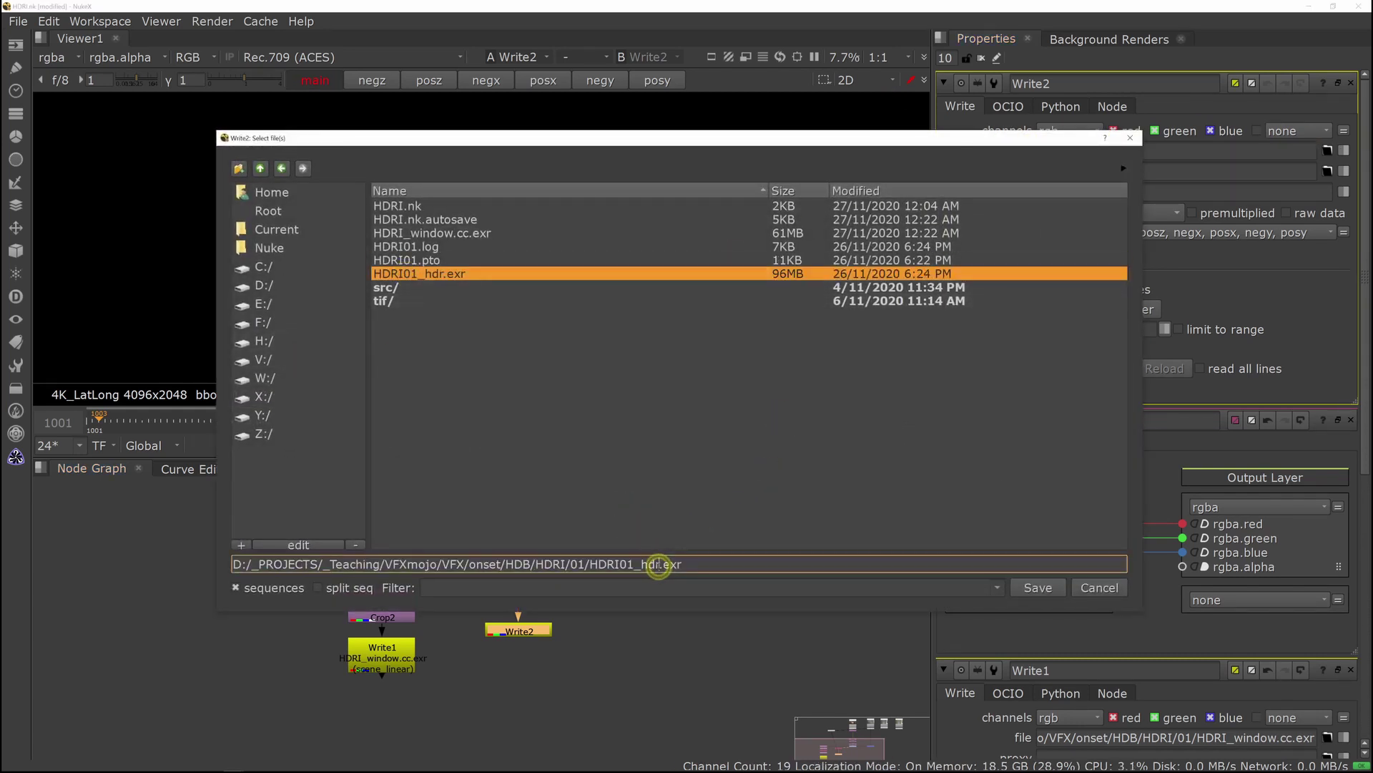
left_click_drag(645, 564, 642, 564)
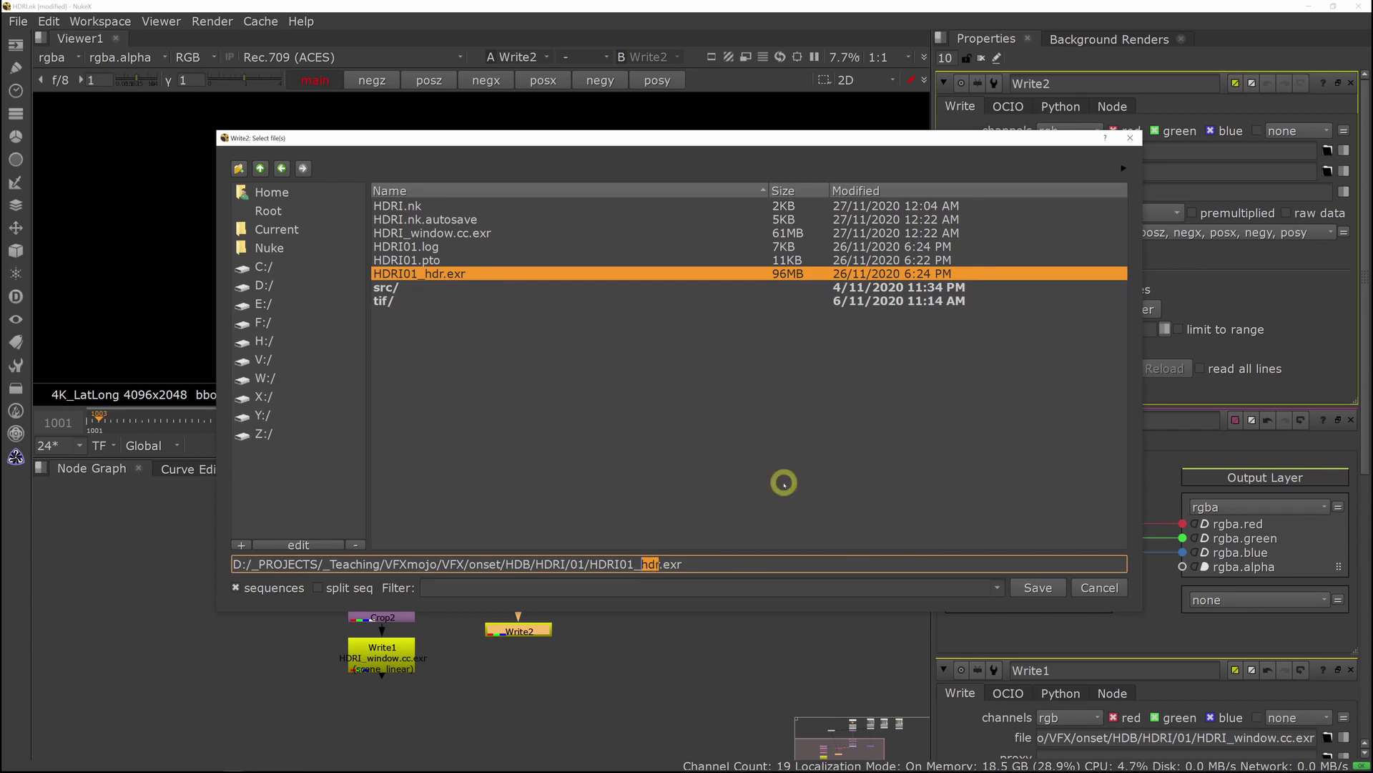
key("BackSpace")
key("BackSpace")
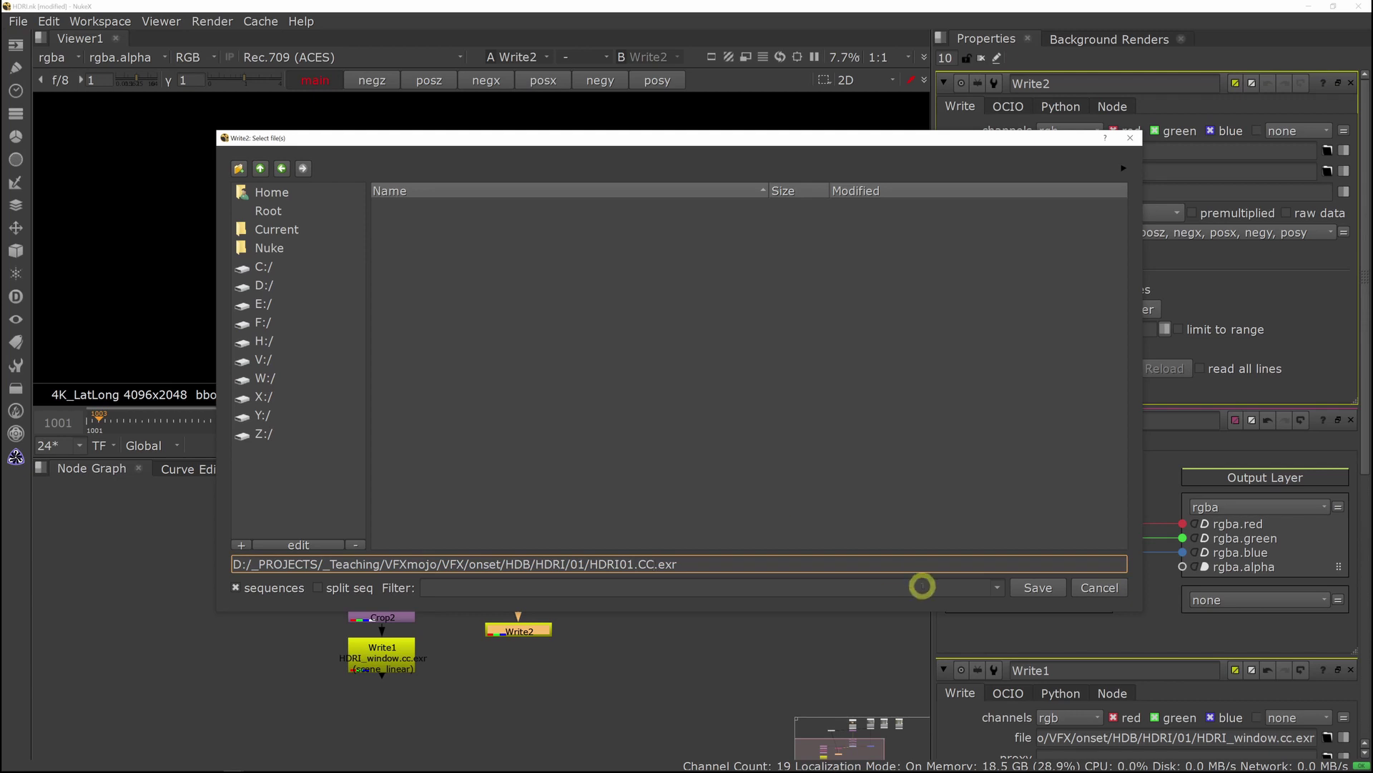
left_click(1026, 587)
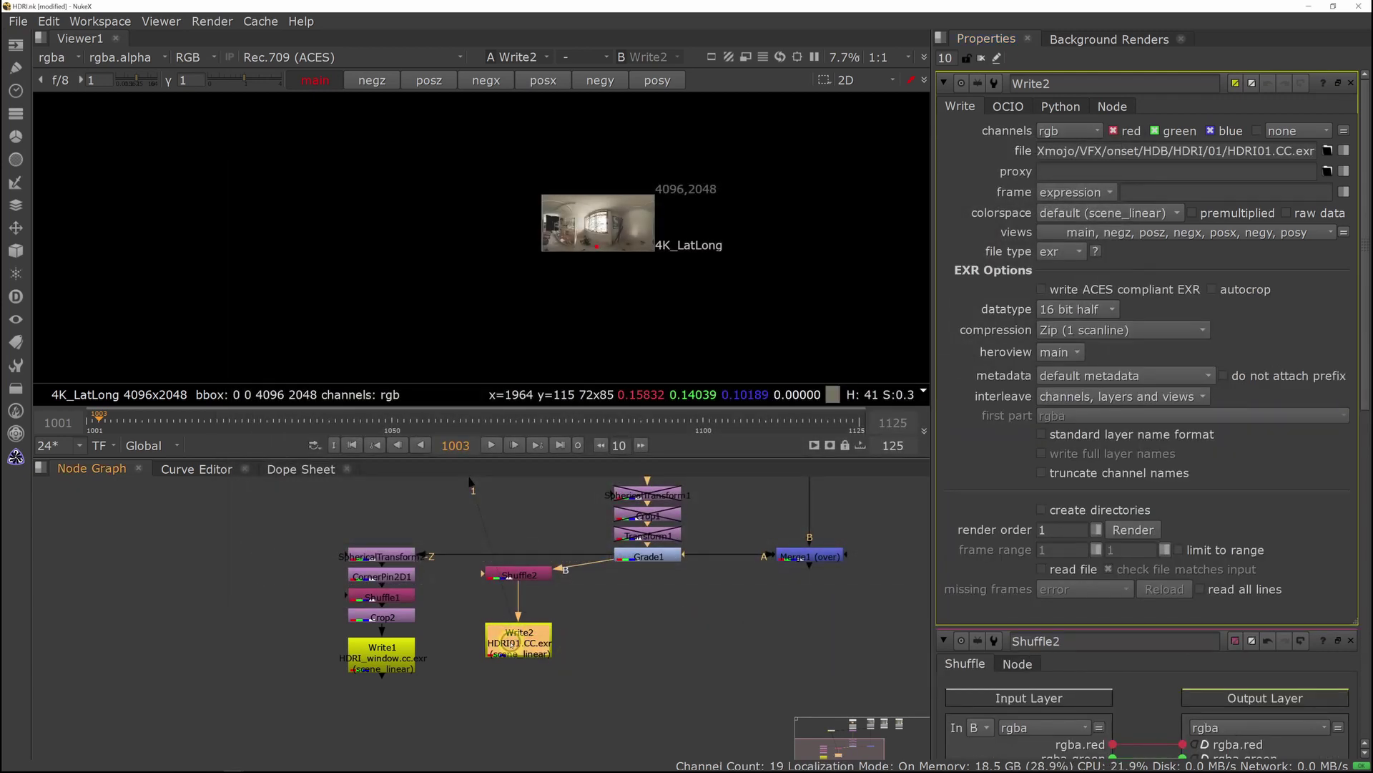
Align Shuffle2 and Write2 with the window branch and render Write2.
left_click_drag(469, 514, 526, 660)
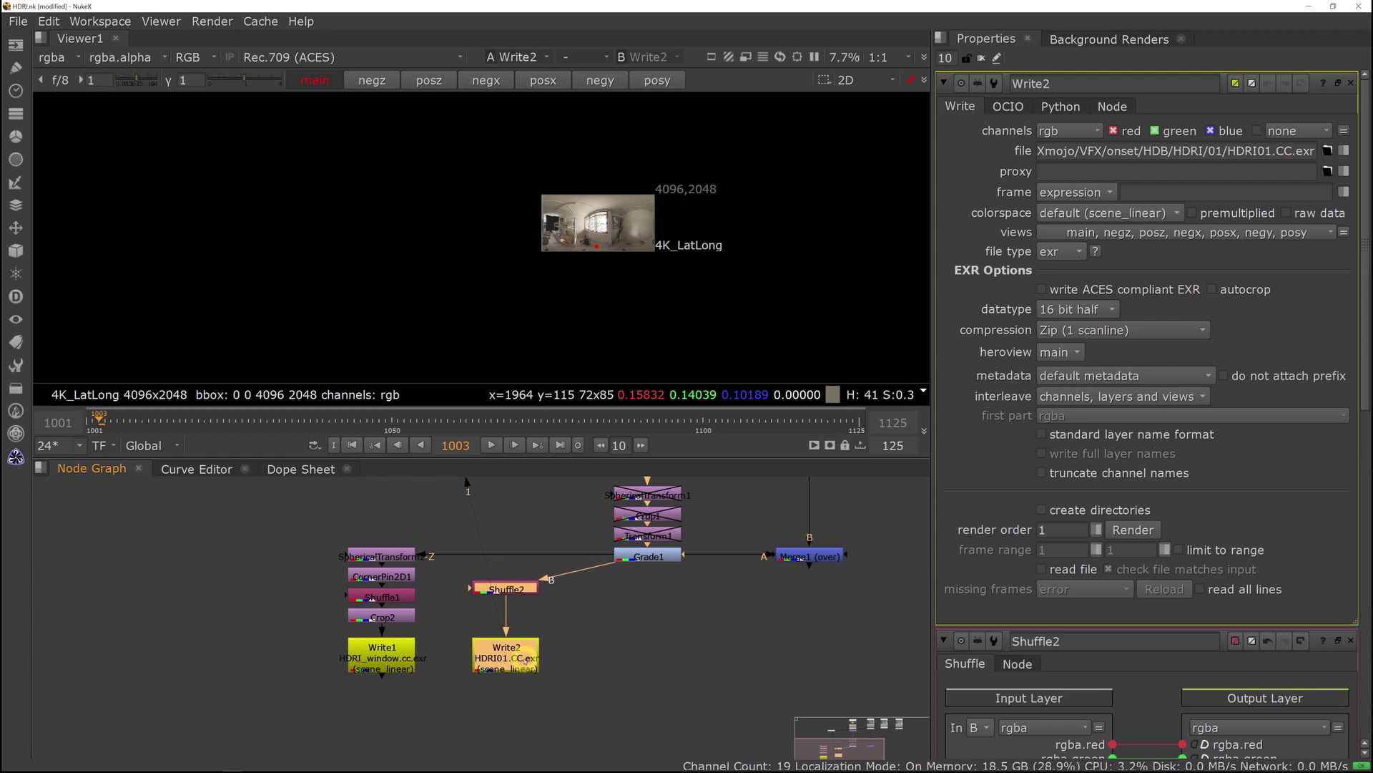
left_click(514, 651)
left_click(1133, 529)
left_click(596, 422)
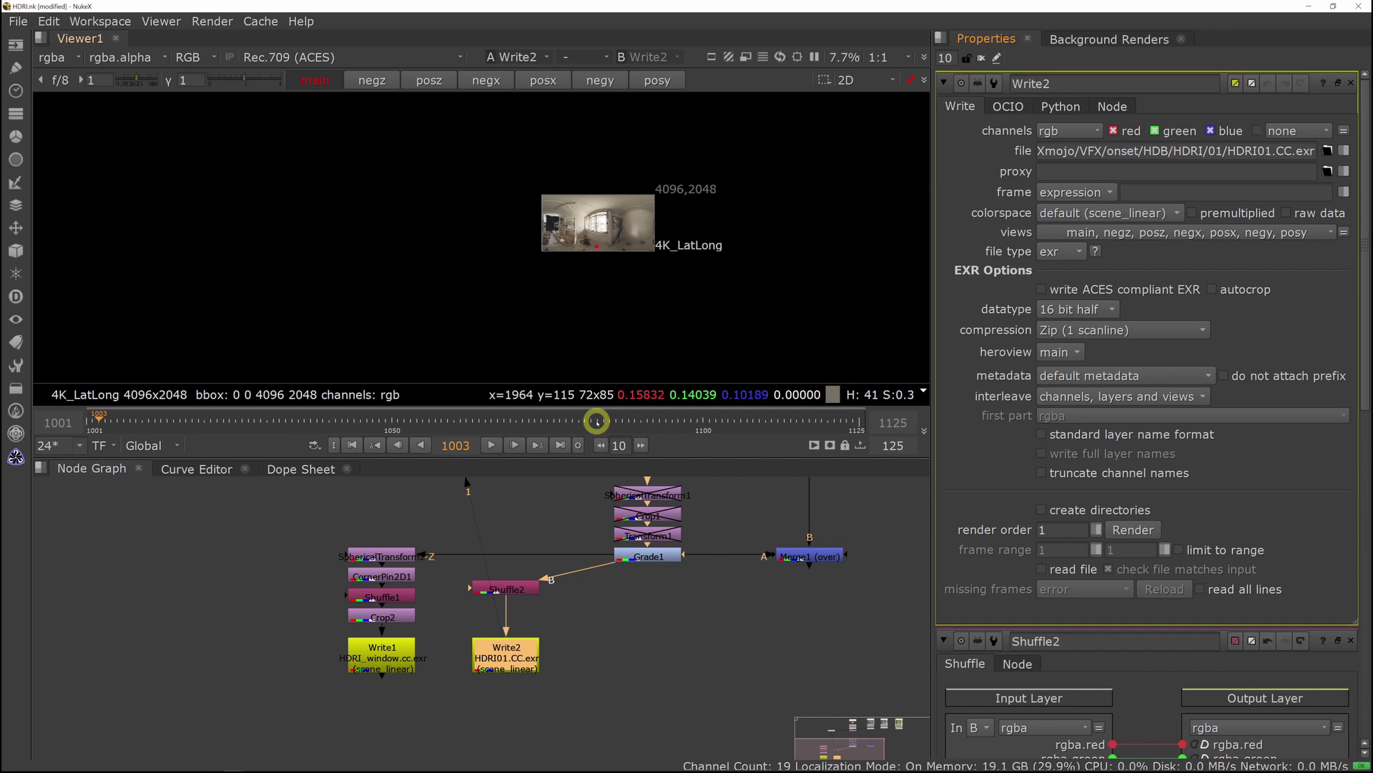
Add an Inpaint node, connect its Source input to Grade1, place it below, and view its output.
middle_click_drag(701, 667, 637, 601)
left_click(648, 650)
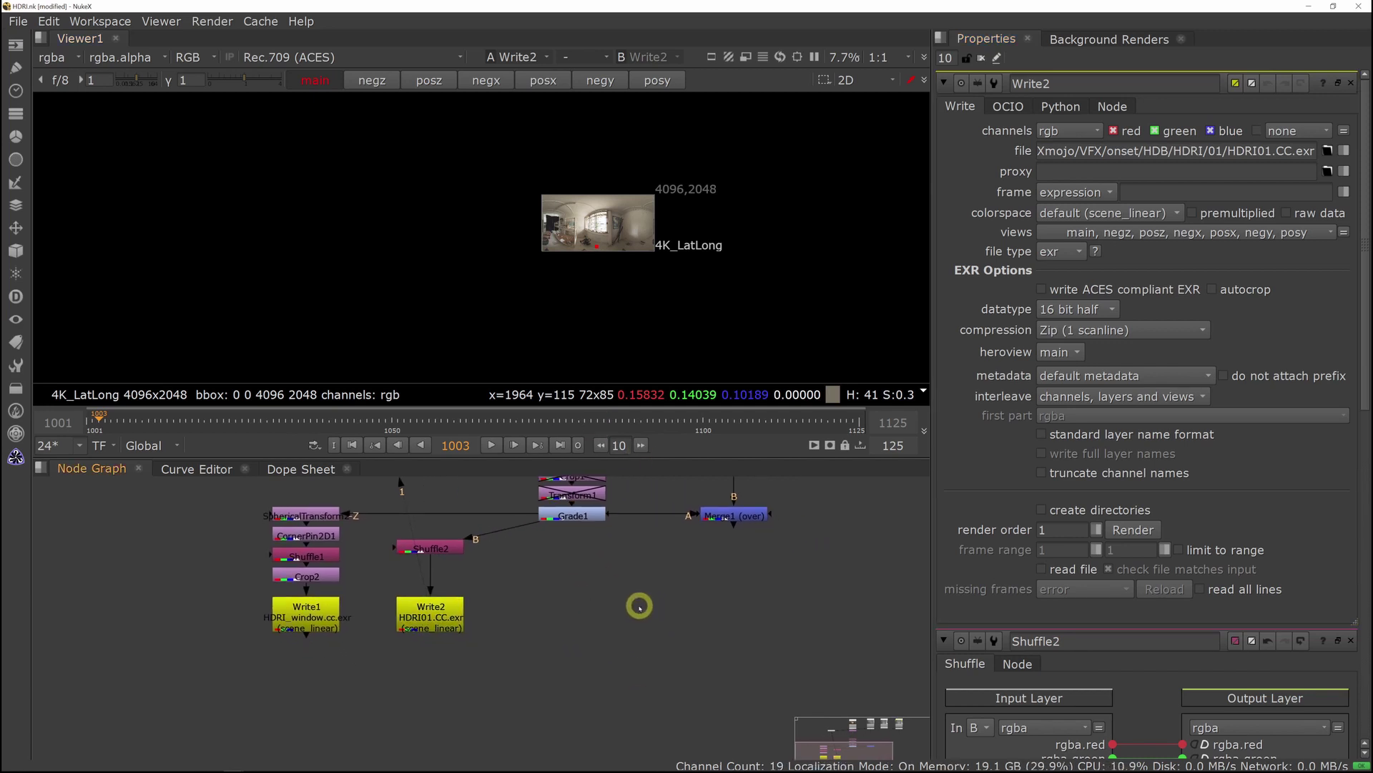
scroll(608, 221, "up", 1)
scroll(610, 220, "up", 10)
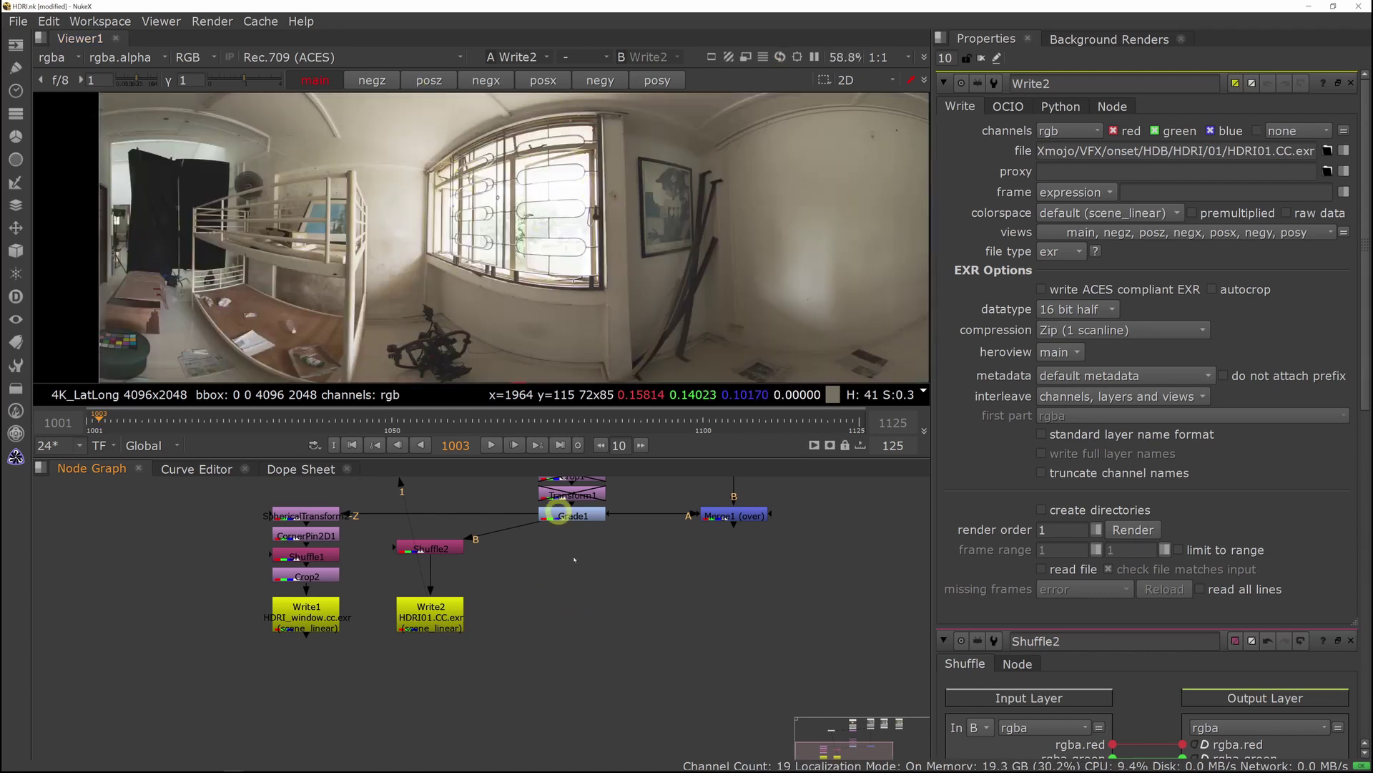
key("Tab")
type("inp")
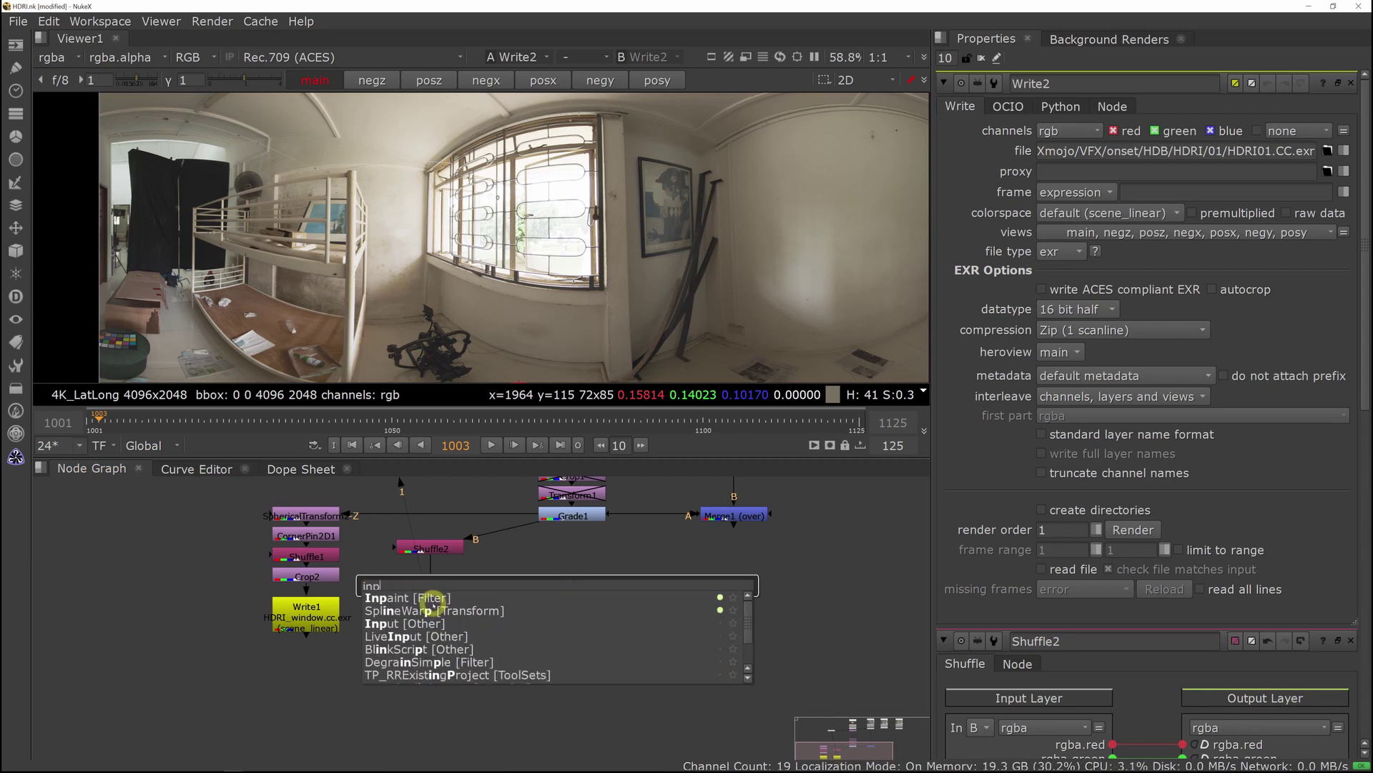
left_click(434, 605)
left_click_drag(561, 573, 564, 521)
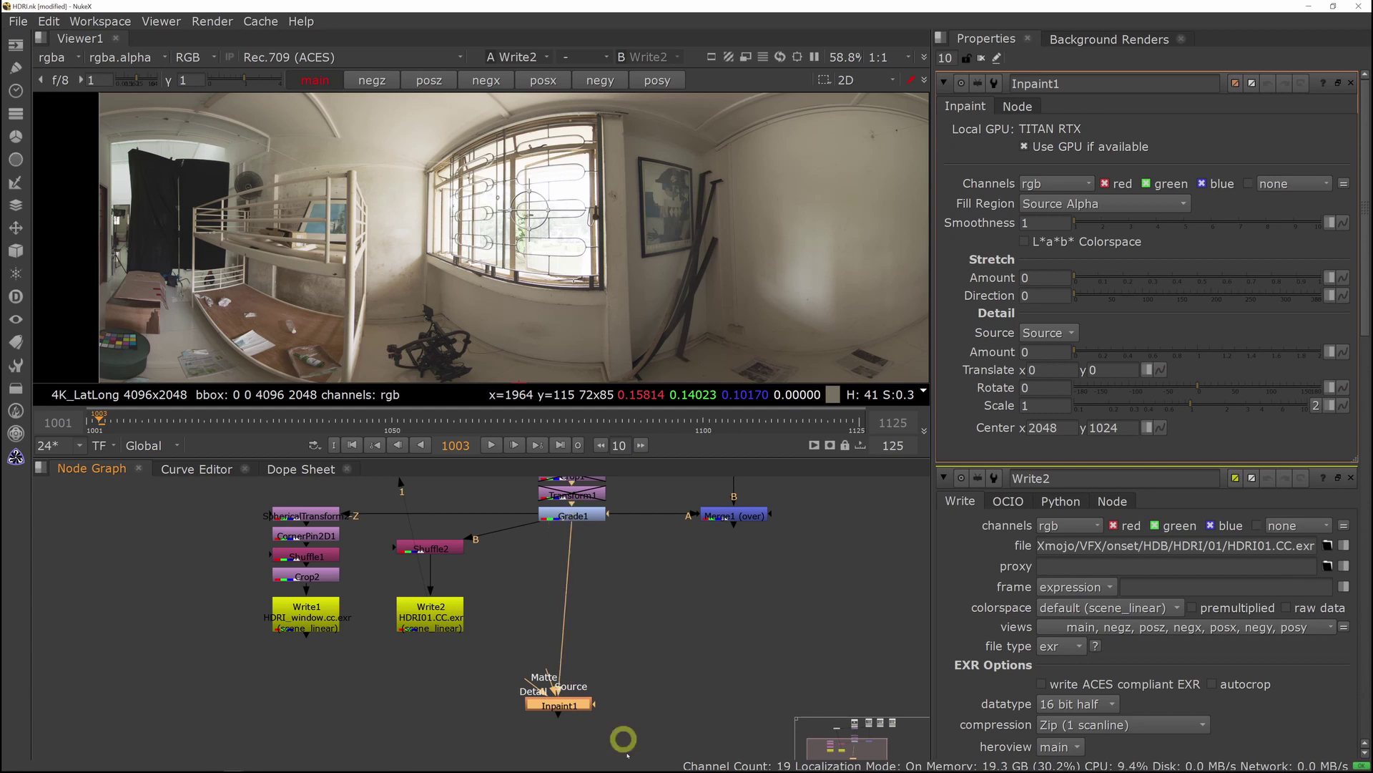
middle_click_drag(635, 746, 646, 684)
mouse_move(583, 643)
left_mouse_down()
mouse_move(573, 629)
mouse_move(595, 650)
left_mouse_up()
key("1")
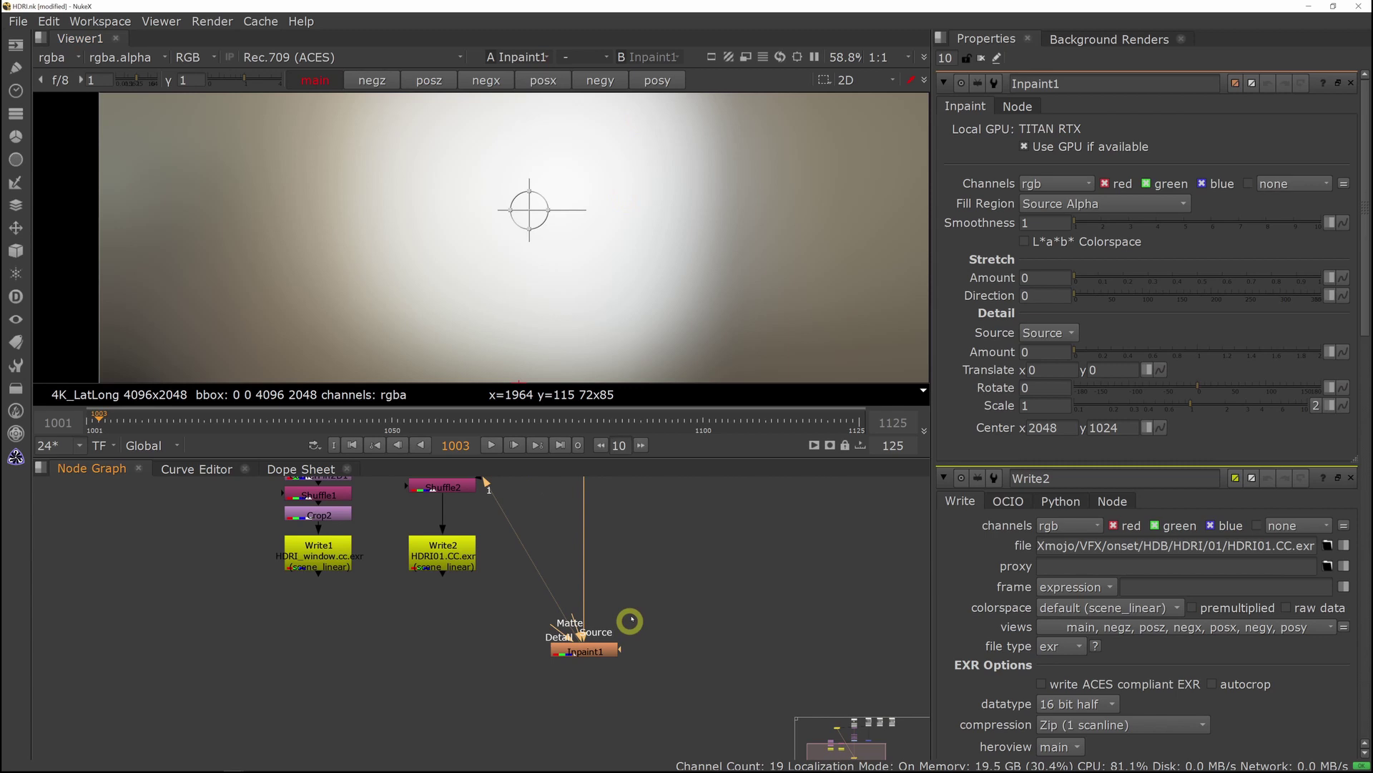
View Grade1, add an unconnected RotoPaint node beside Inpaint1, and connect Inpaint1's Matte input to it.
middle_click_drag(629, 621, 632, 646)
left_click(592, 503)
key("1")
key("Tab")
key("Escape")
key("p")
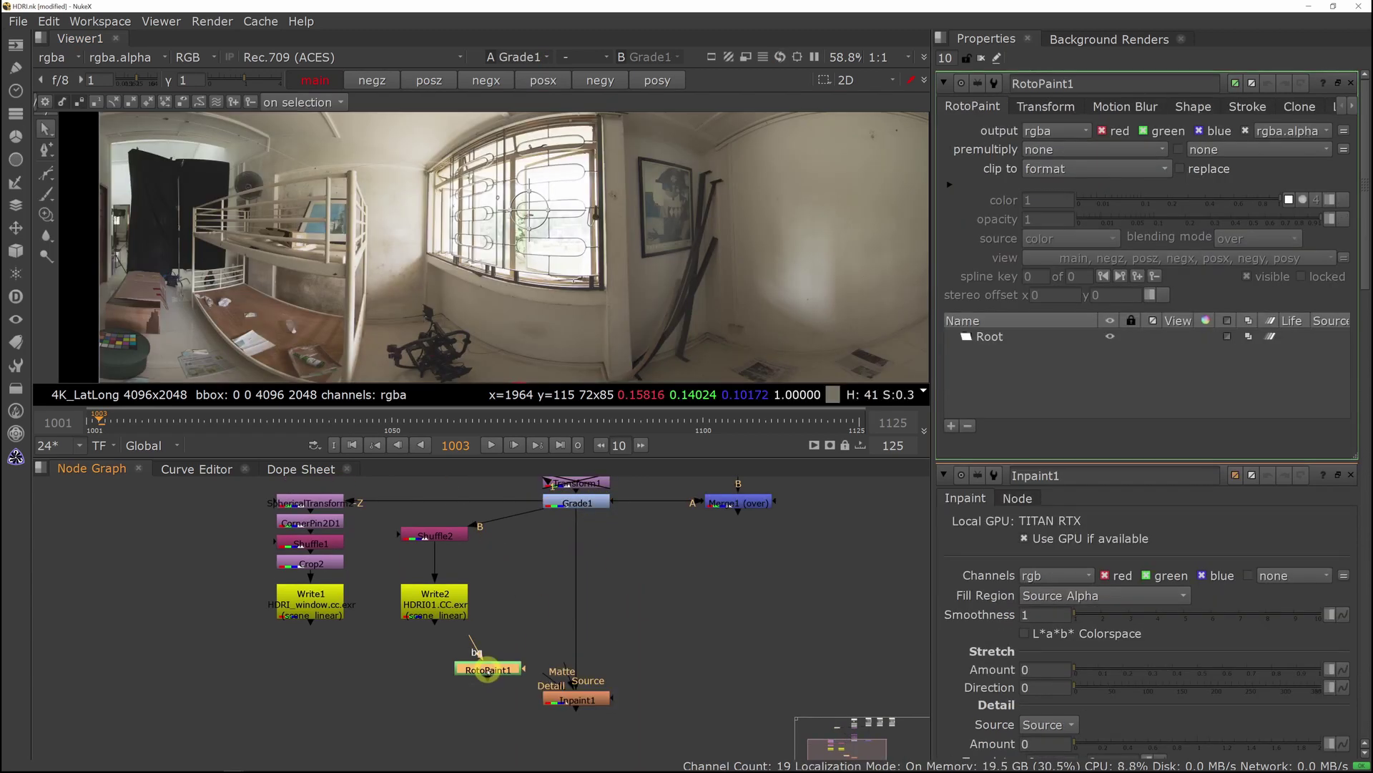
left_click_drag(491, 672, 475, 679)
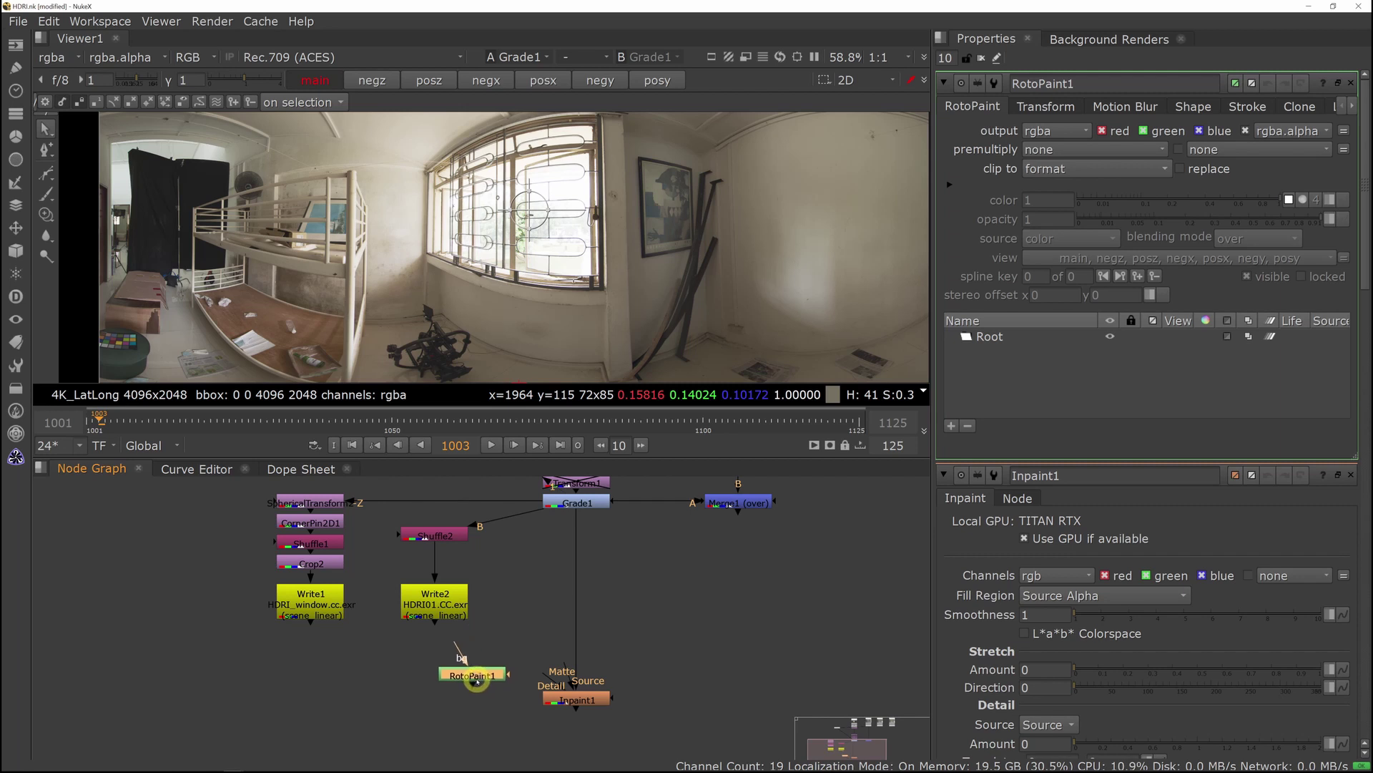
left_click_drag(564, 665, 491, 700)
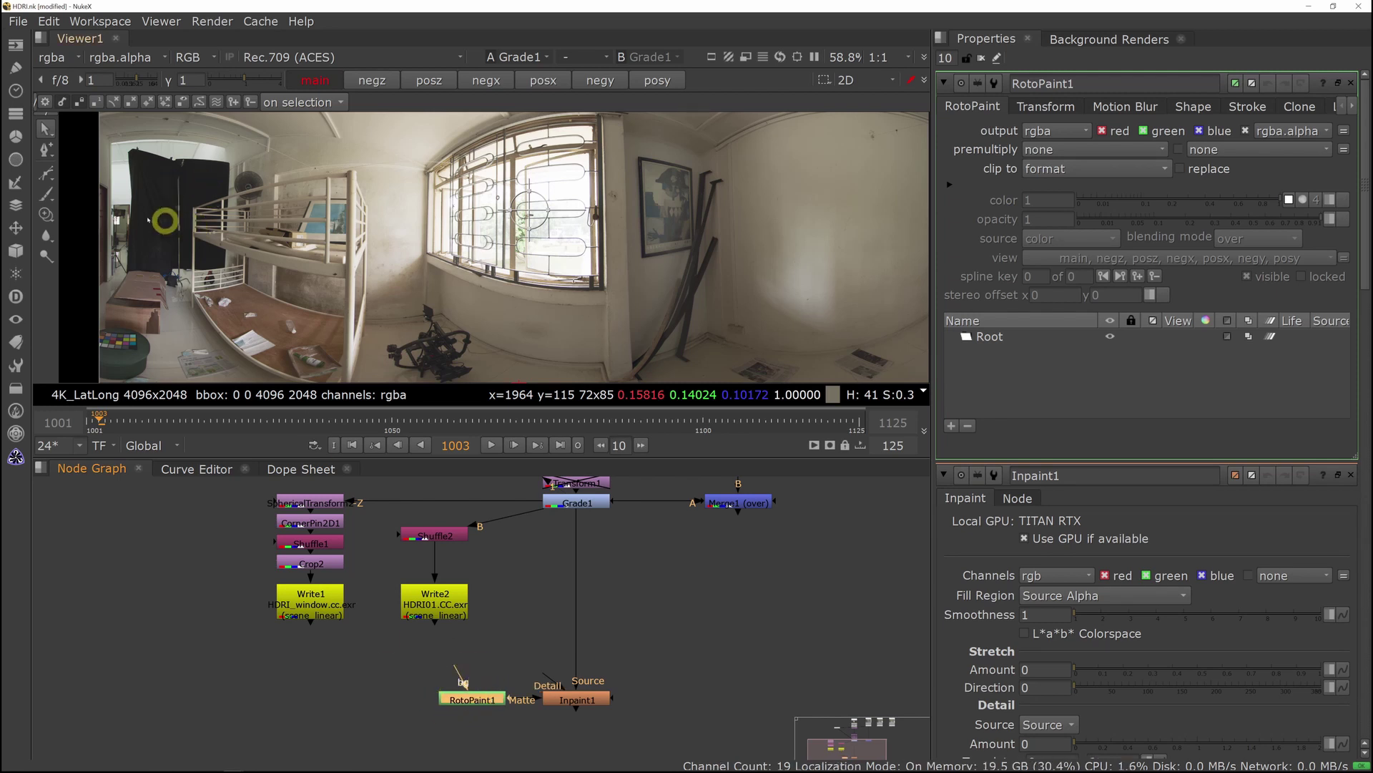
Draw a closed Bezier shape around the window in RotoPaint1, following the outer edge of the window frame.
left_click(45, 176)
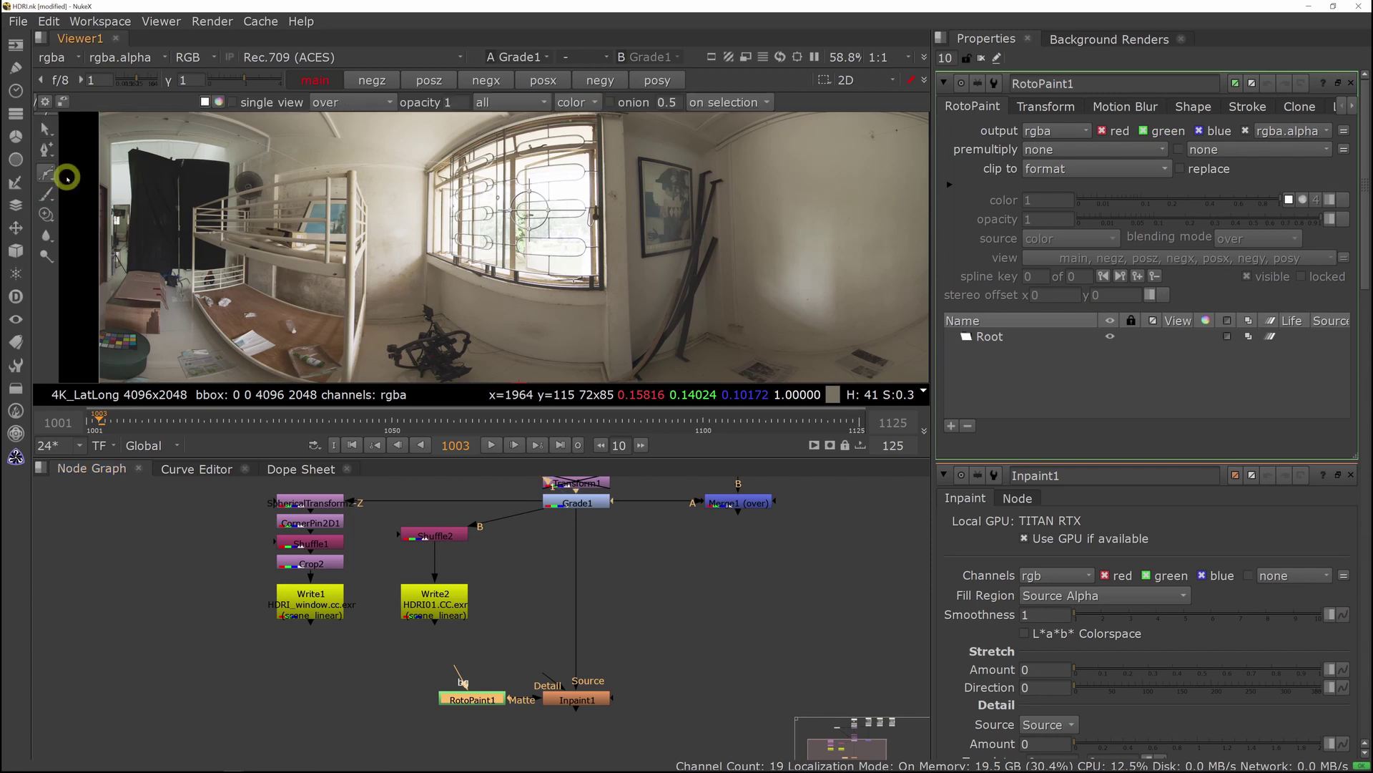
middle_click_drag(527, 191, 528, 248)
scroll(526, 246, "up", 3)
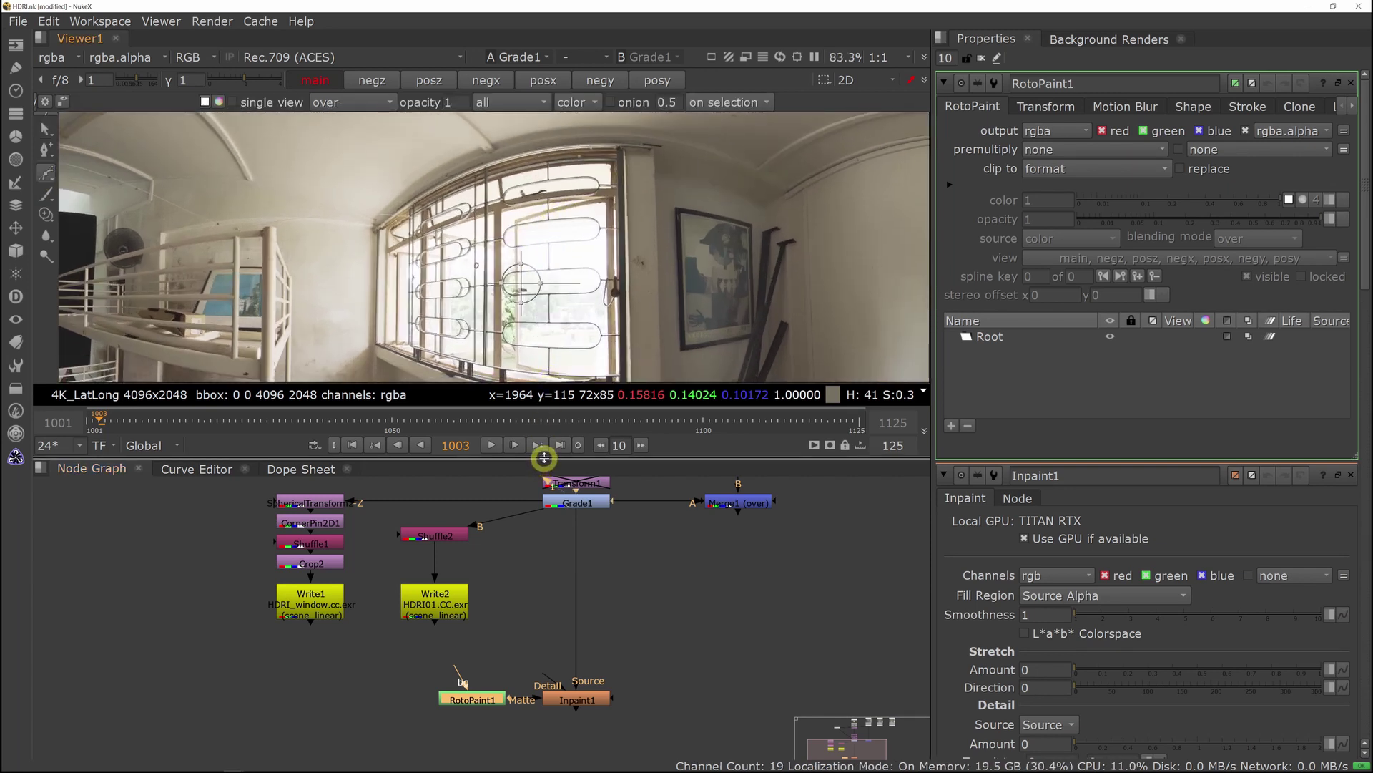
left_click_drag(540, 460, 531, 588)
middle_click_drag(565, 352, 564, 229)
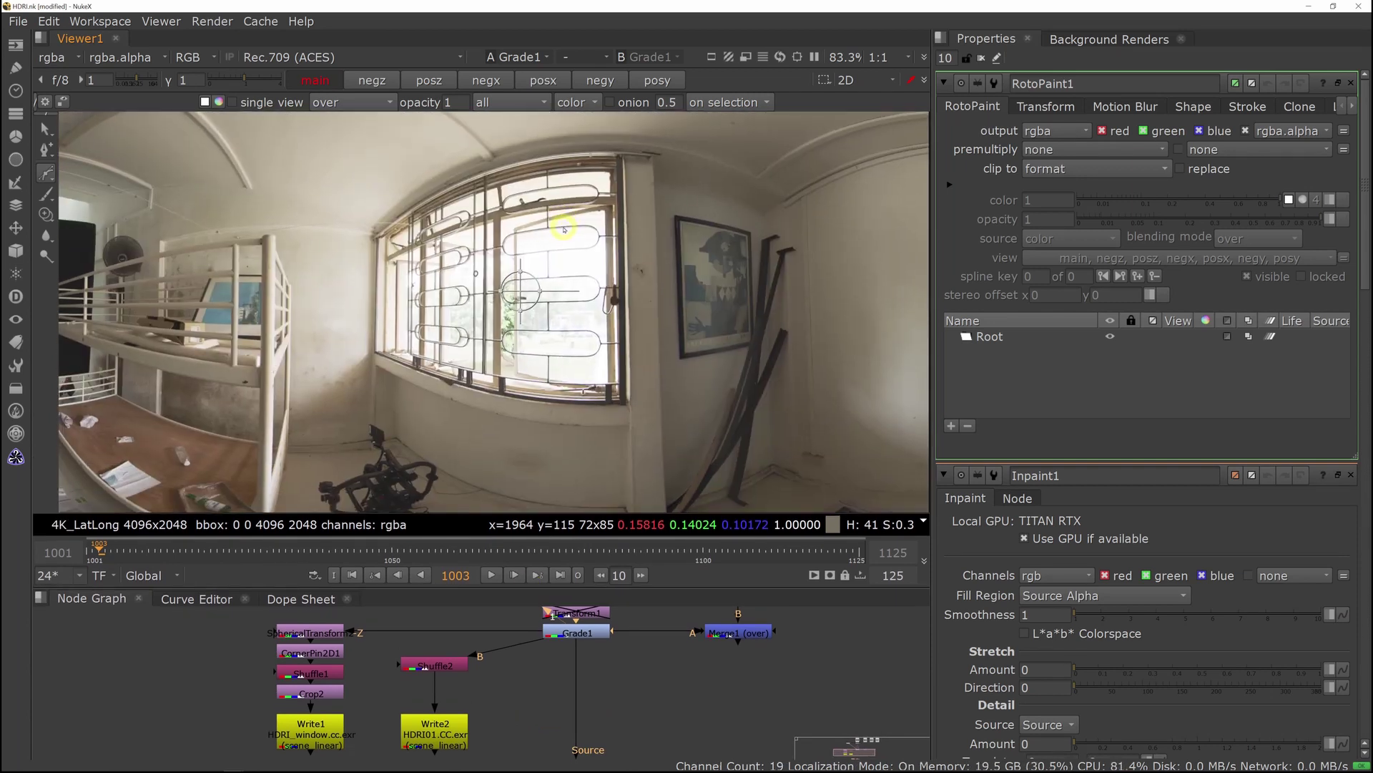
left_click(625, 150)
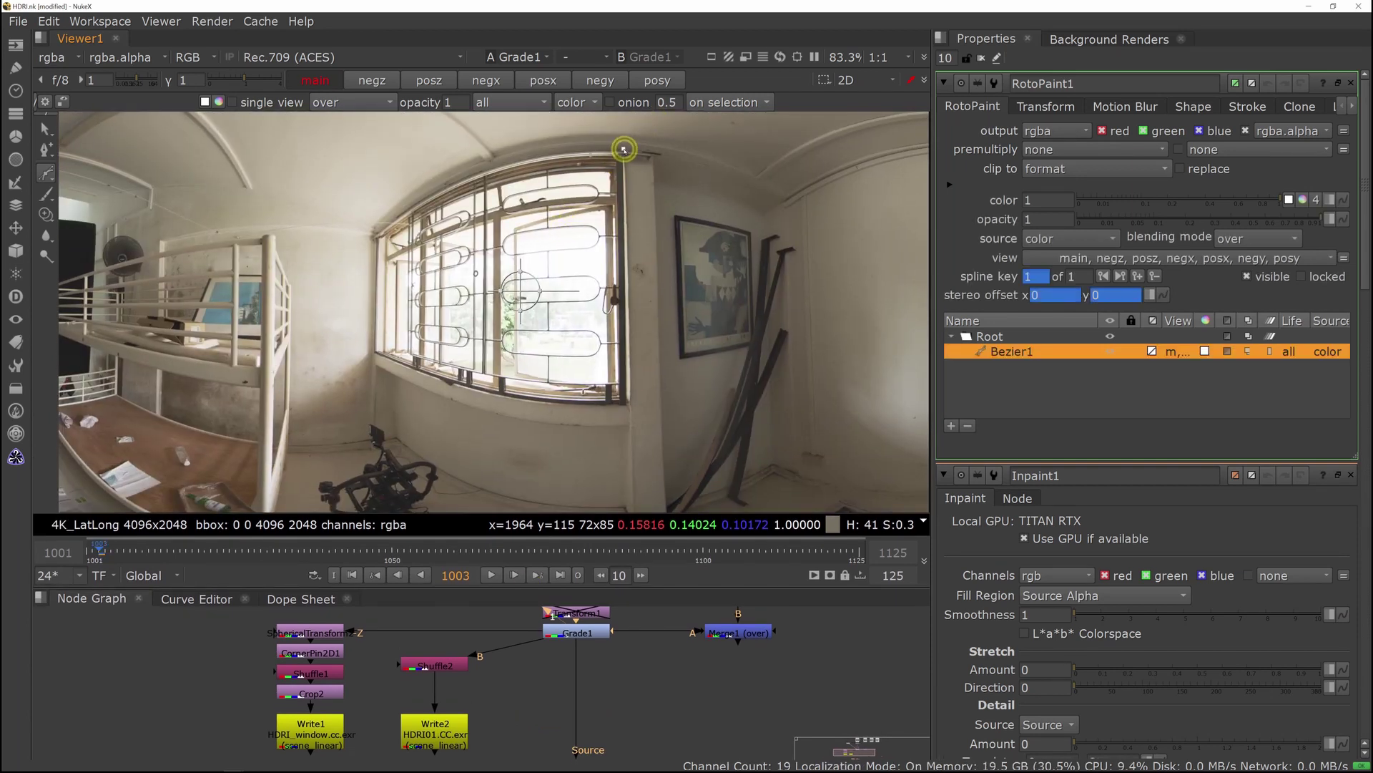
left_click(562, 147)
left_click(537, 154)
left_click(458, 176)
left_click(439, 187)
left_click(537, 407)
left_click(633, 408)
left_click(628, 149)
View the output of Inpaint1 with the window shape feeding its matte.
middle_click_drag(462, 728, 432, 605)
left_click_drag(495, 588, 506, 472)
middle_click_drag(498, 566, 489, 600)
left_click(520, 623)
key("1")
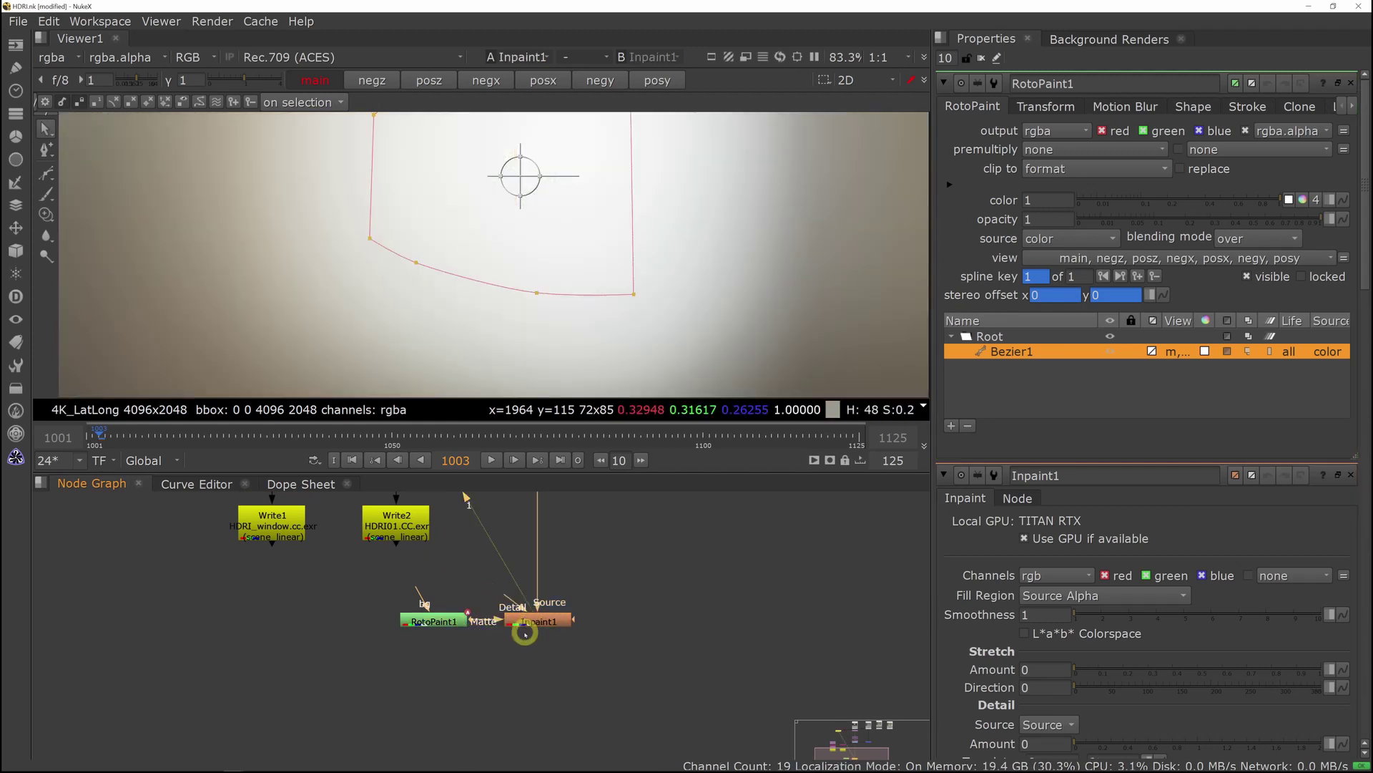
Set Inpaint1's Fill Region to Matte Alpha.
double_click(548, 622)
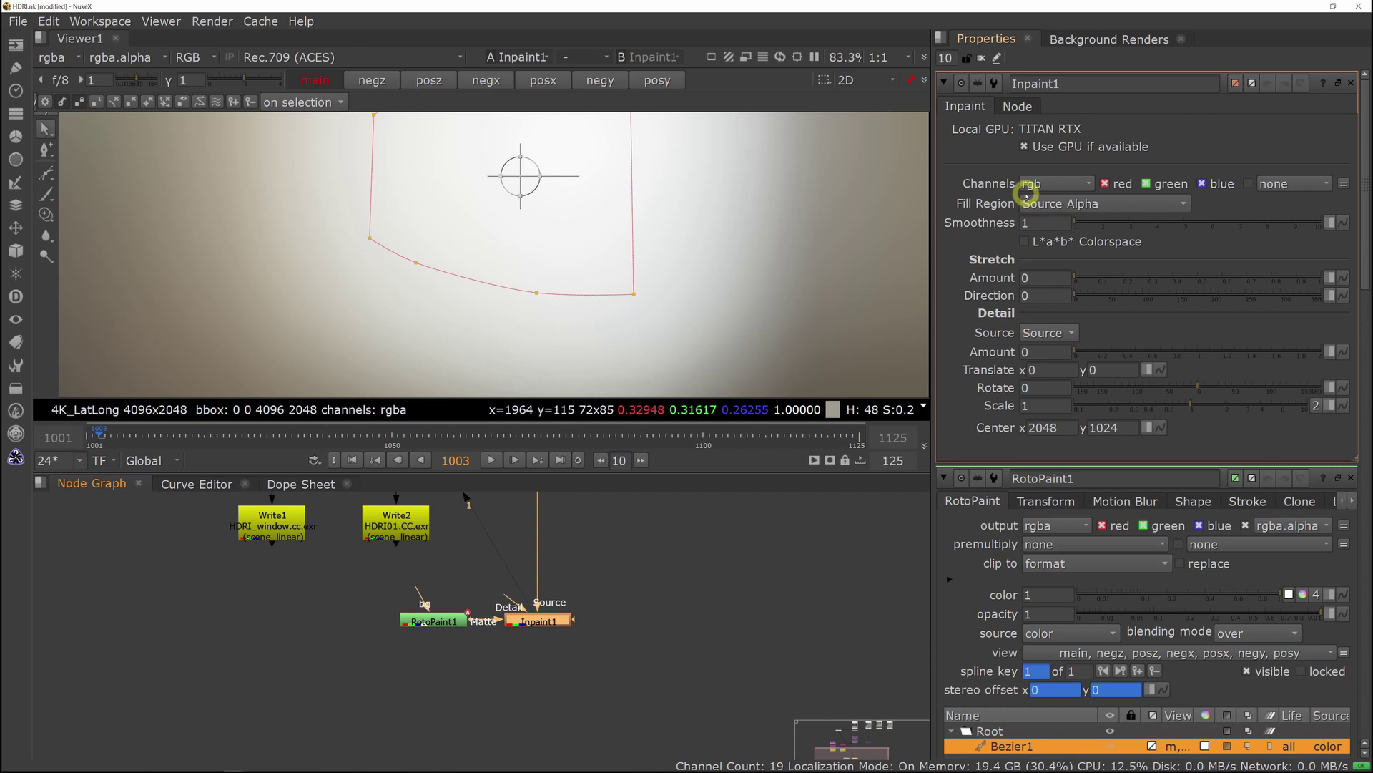
left_click(1090, 203)
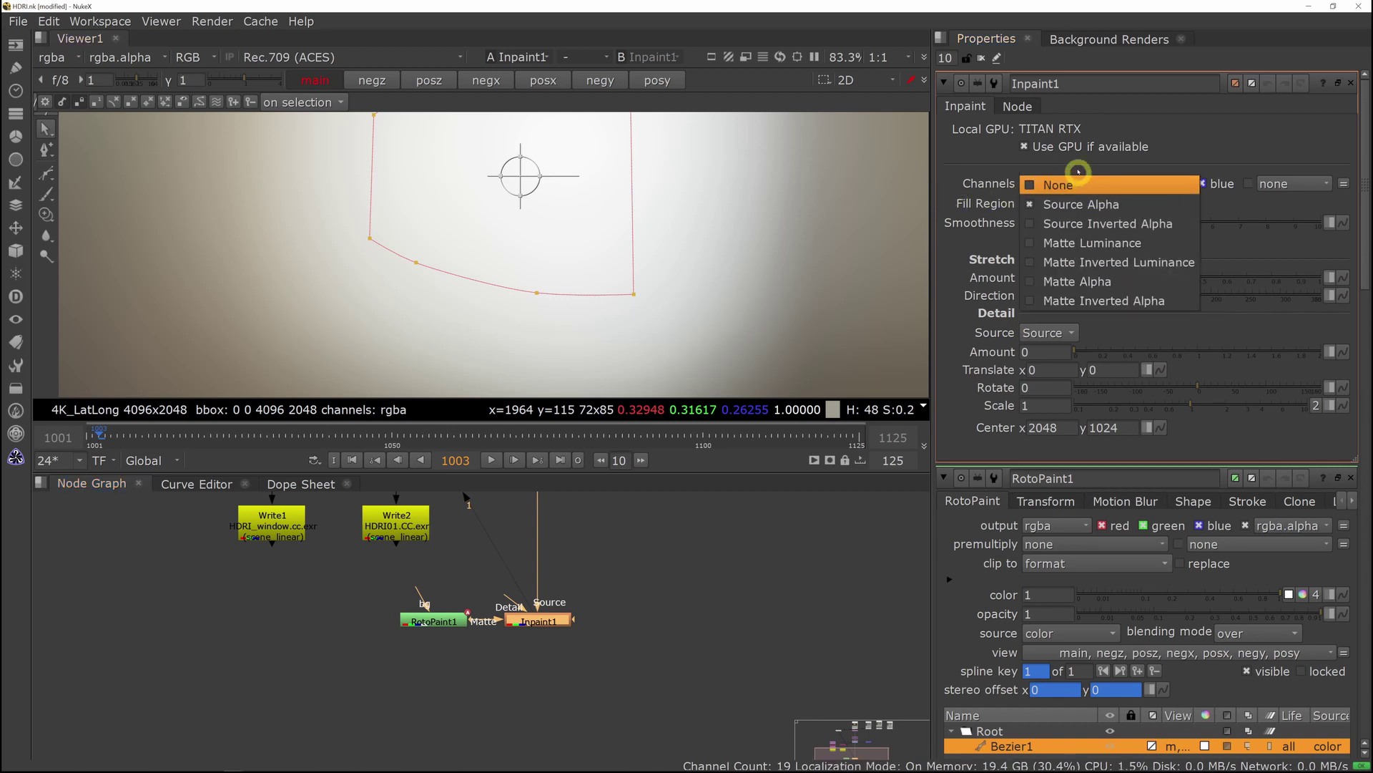
left_click(1114, 282)
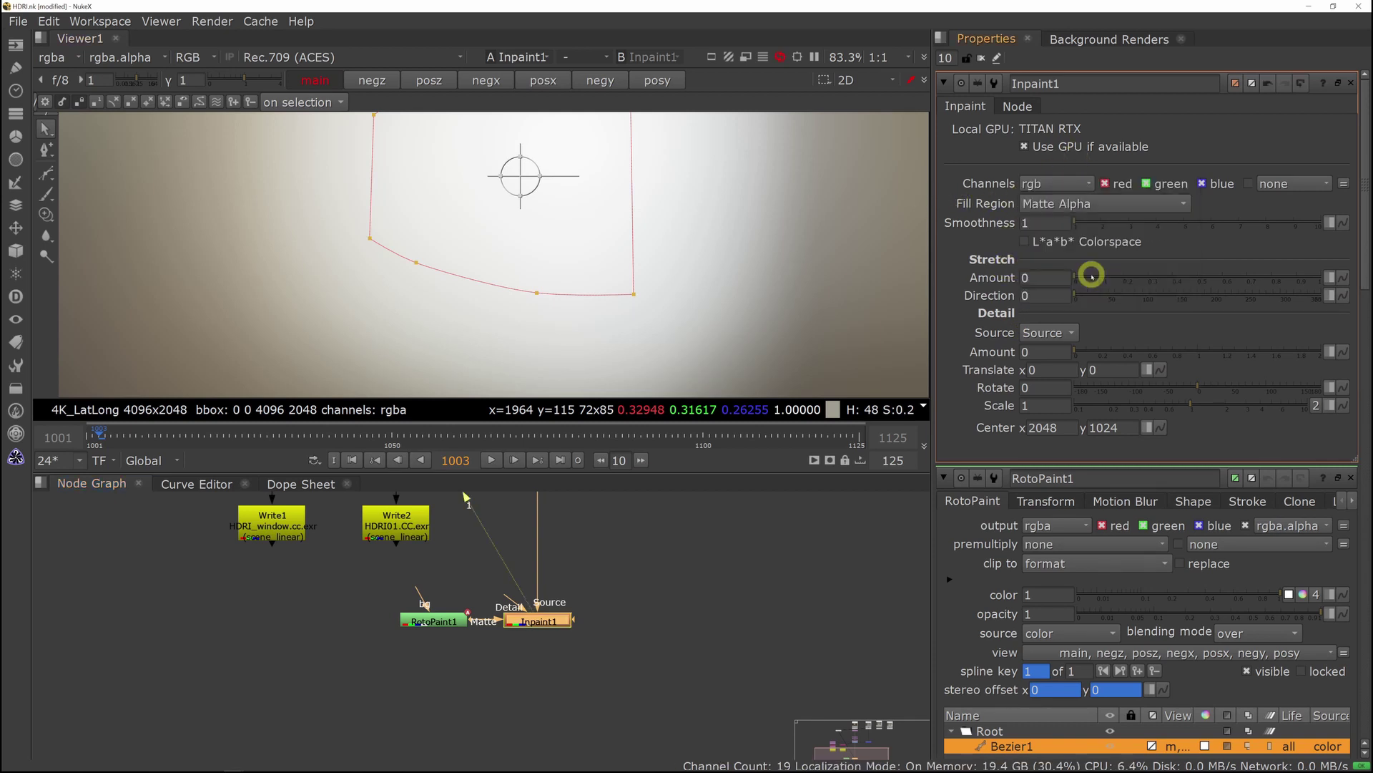
Adjust the upper points of RotoPaint1's Bezier shape to fit the top edge of the window area.
scroll(646, 263, "down", 2)
middle_click_drag(646, 230, 656, 284)
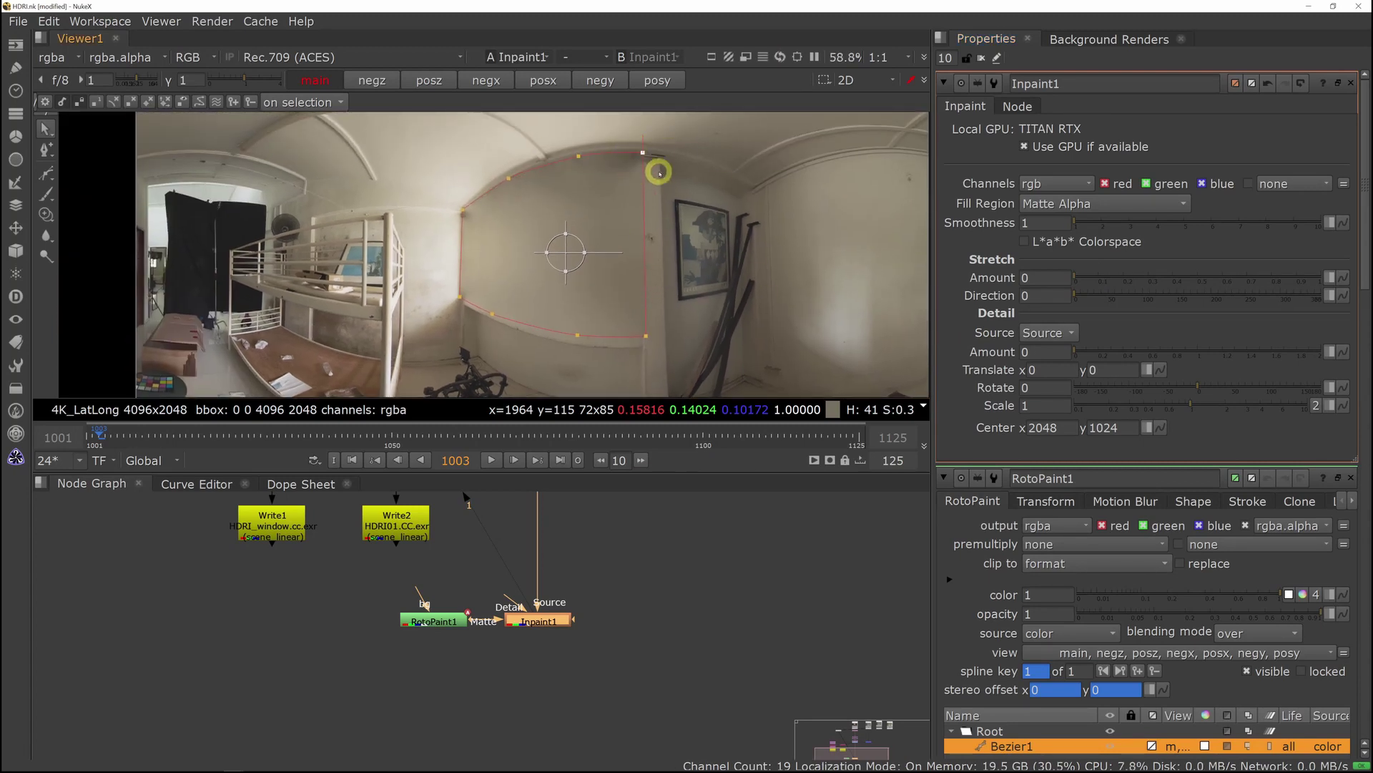
middle_click_drag(659, 173, 660, 182)
left_click(577, 163)
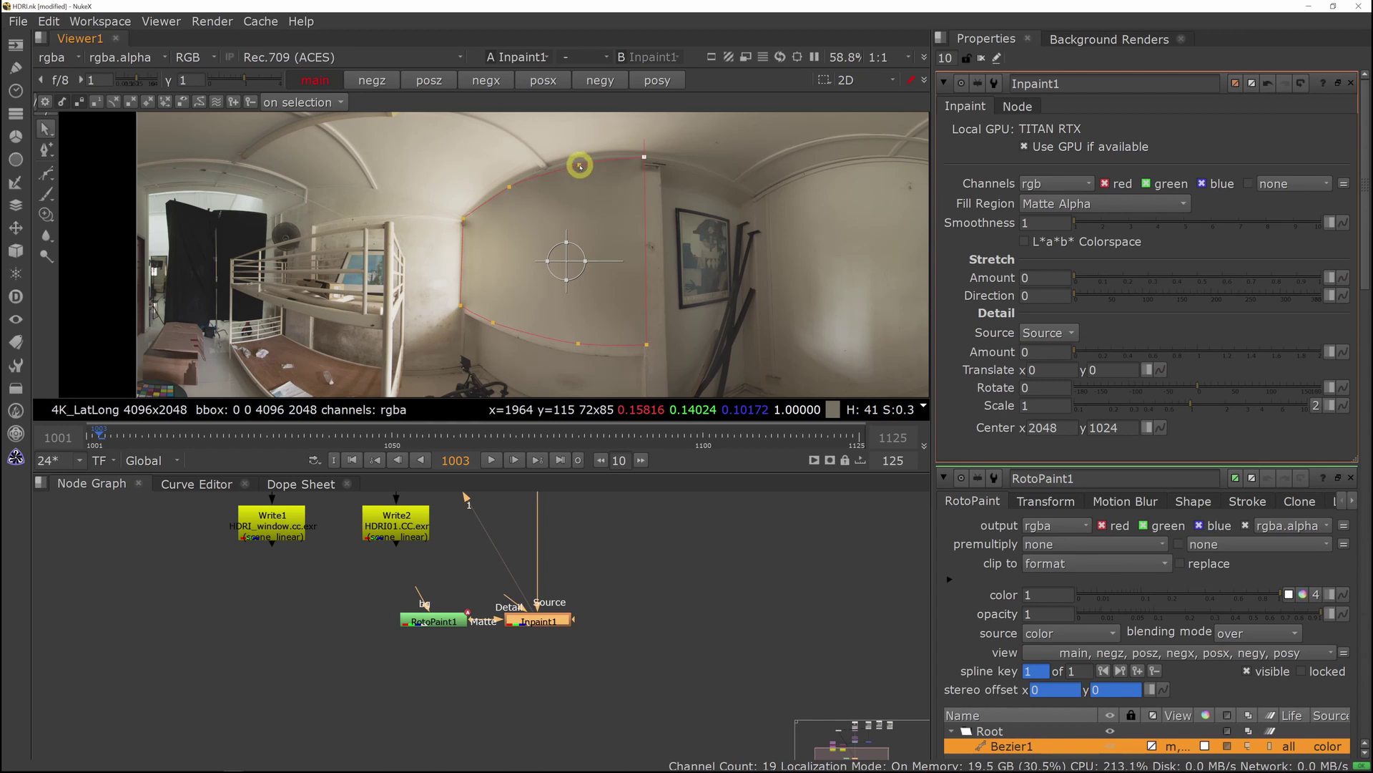
left_click(460, 217)
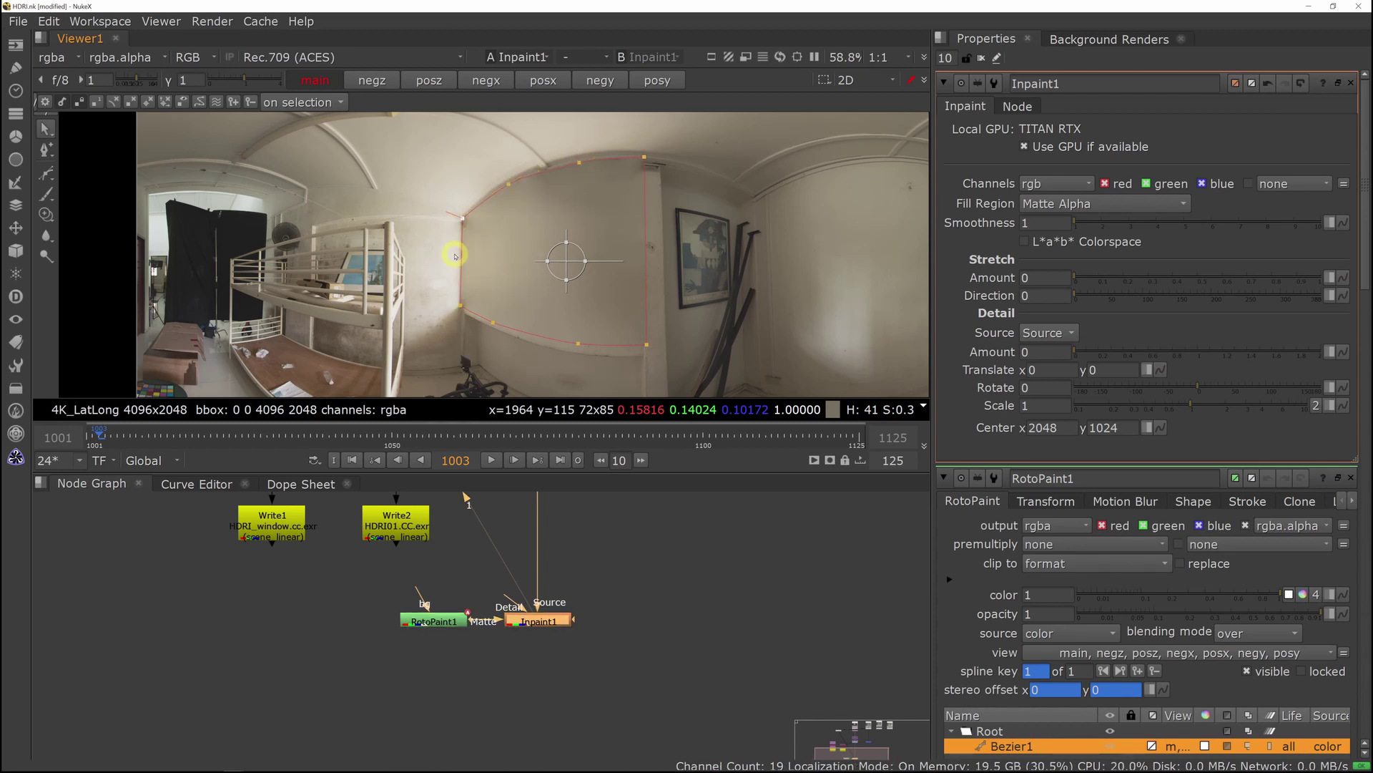
Close all open node properties and inspect the inpainted window area in the panorama without the shape overlay.
middle_click_drag(646, 590, 644, 604)
scroll(722, 256, "down", 3)
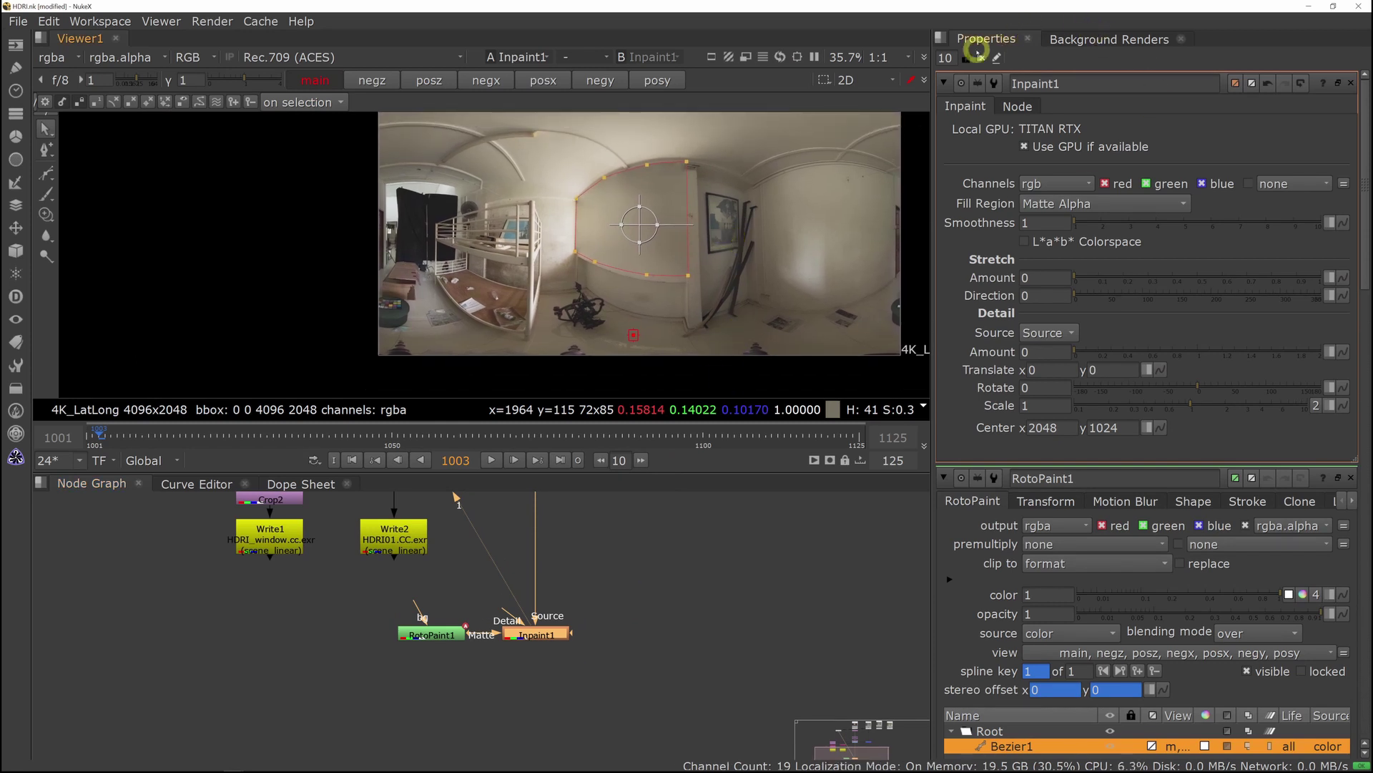
left_click(981, 57)
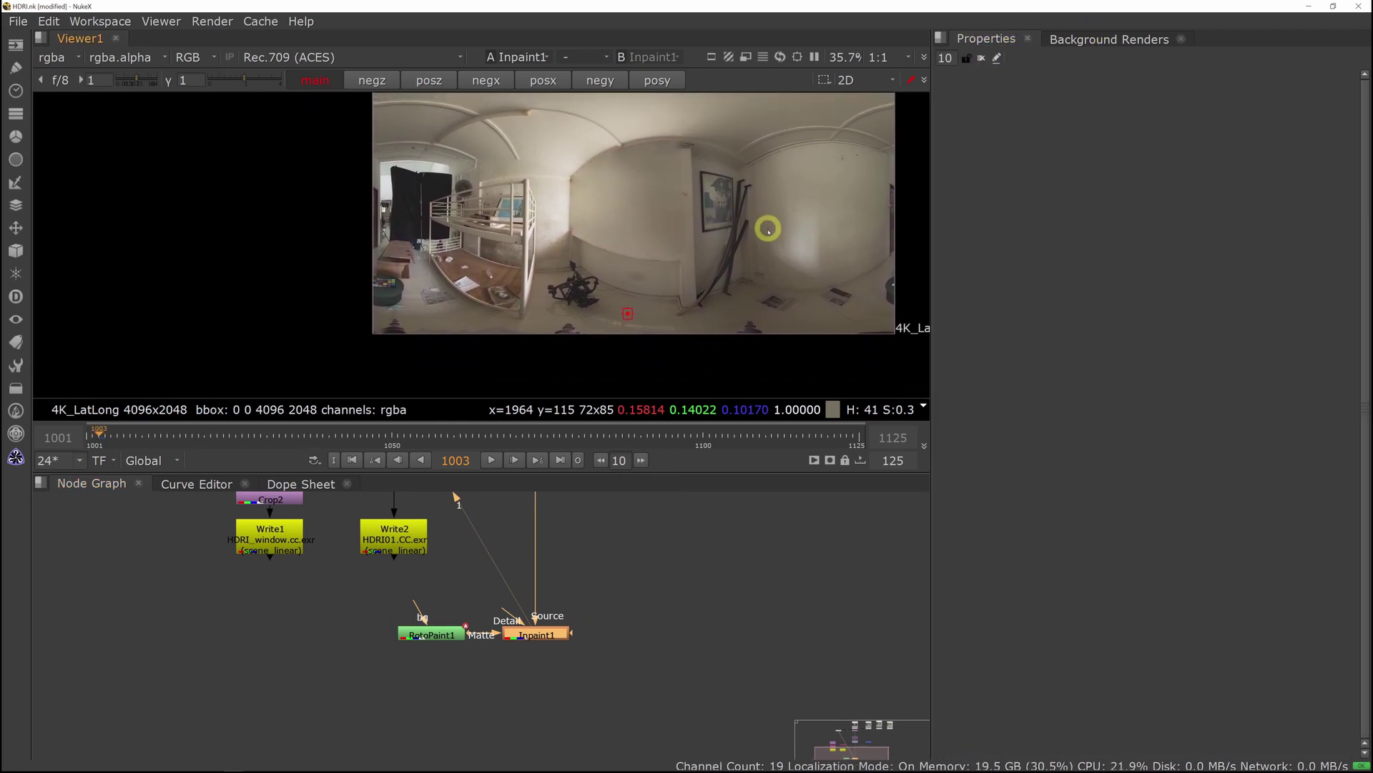
scroll(894, 358, "up", 3)
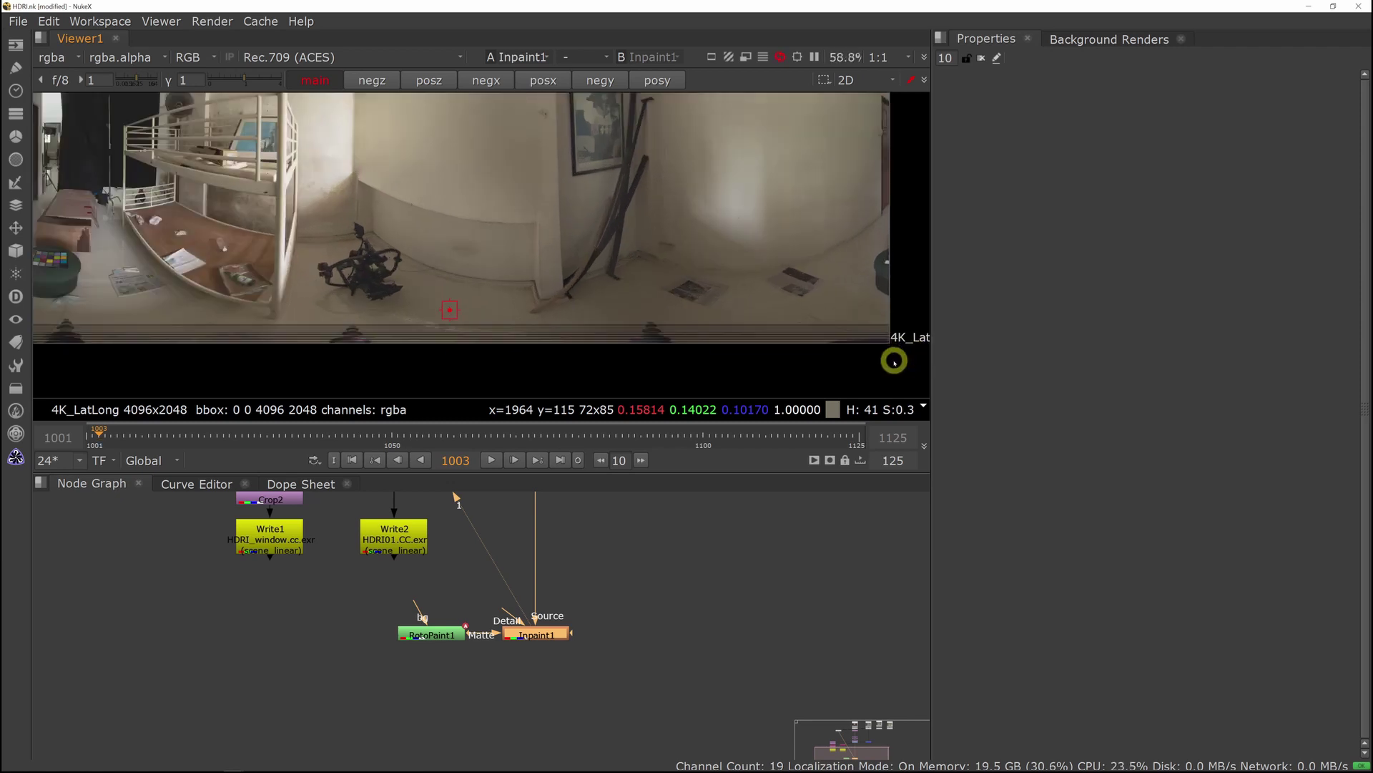
scroll(895, 360, "down", 2)
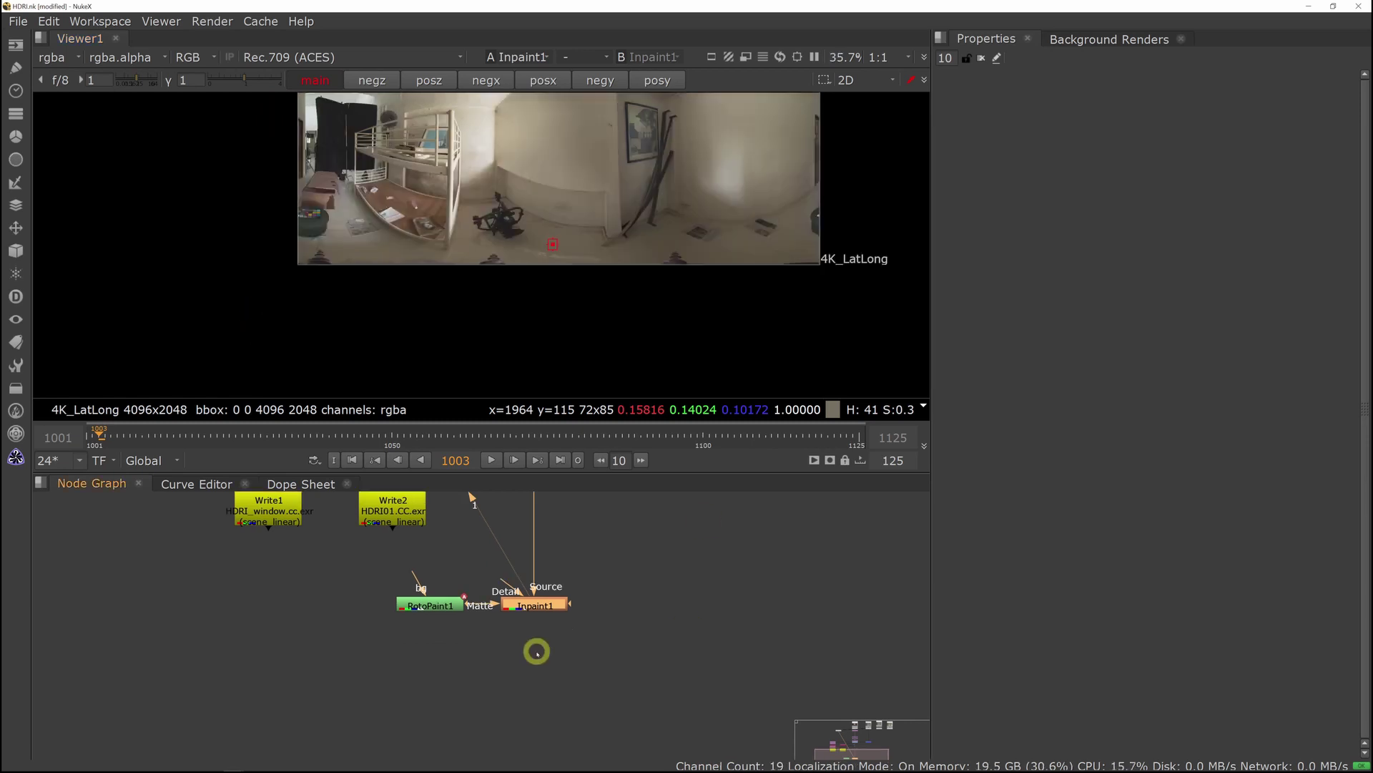
Add a SphericalTransform node beside and below Inpaint1, route its connection through a dot, and view its output.
left_click(537, 652)
key("Tab")
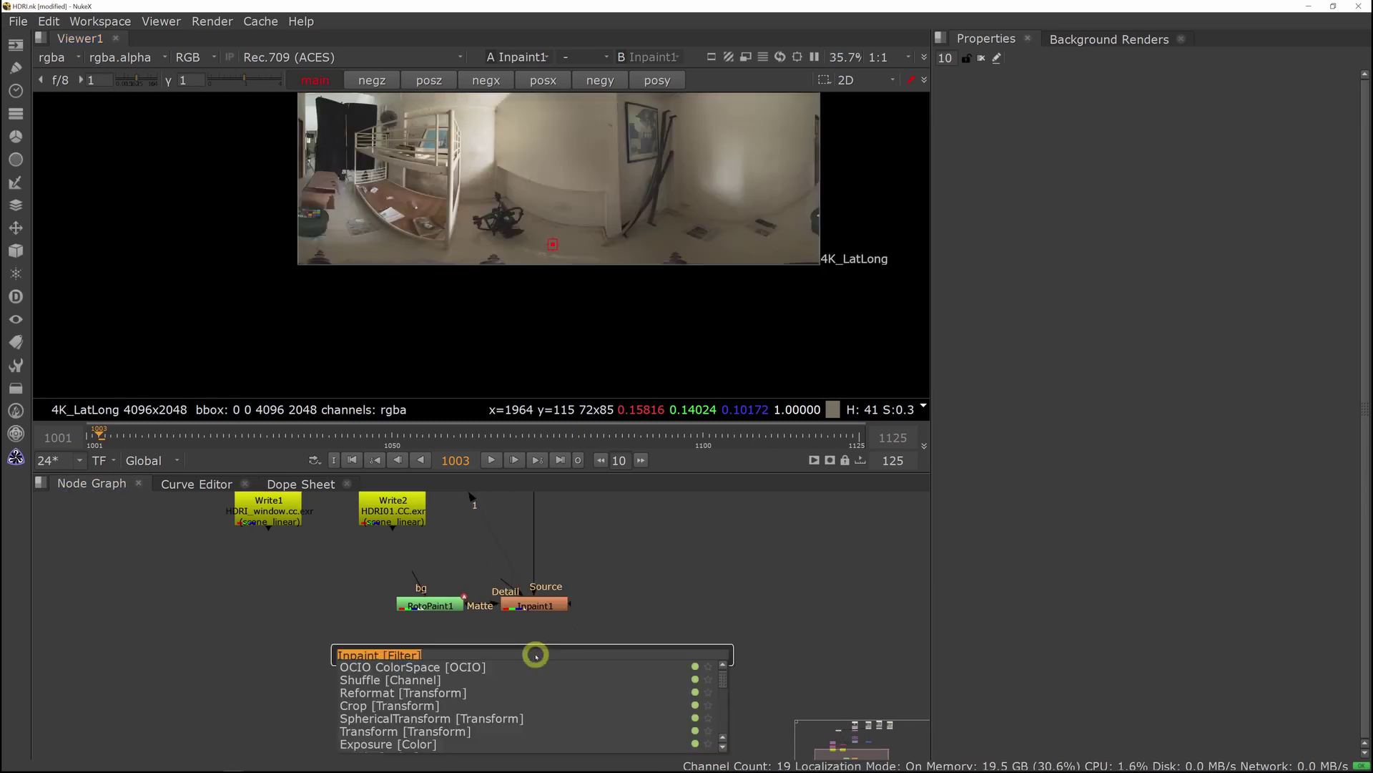
type("spher")
key("Return")
left_click_drag(531, 650, 433, 692)
key("1")
left_click_drag(484, 637, 537, 679, "ctrl")
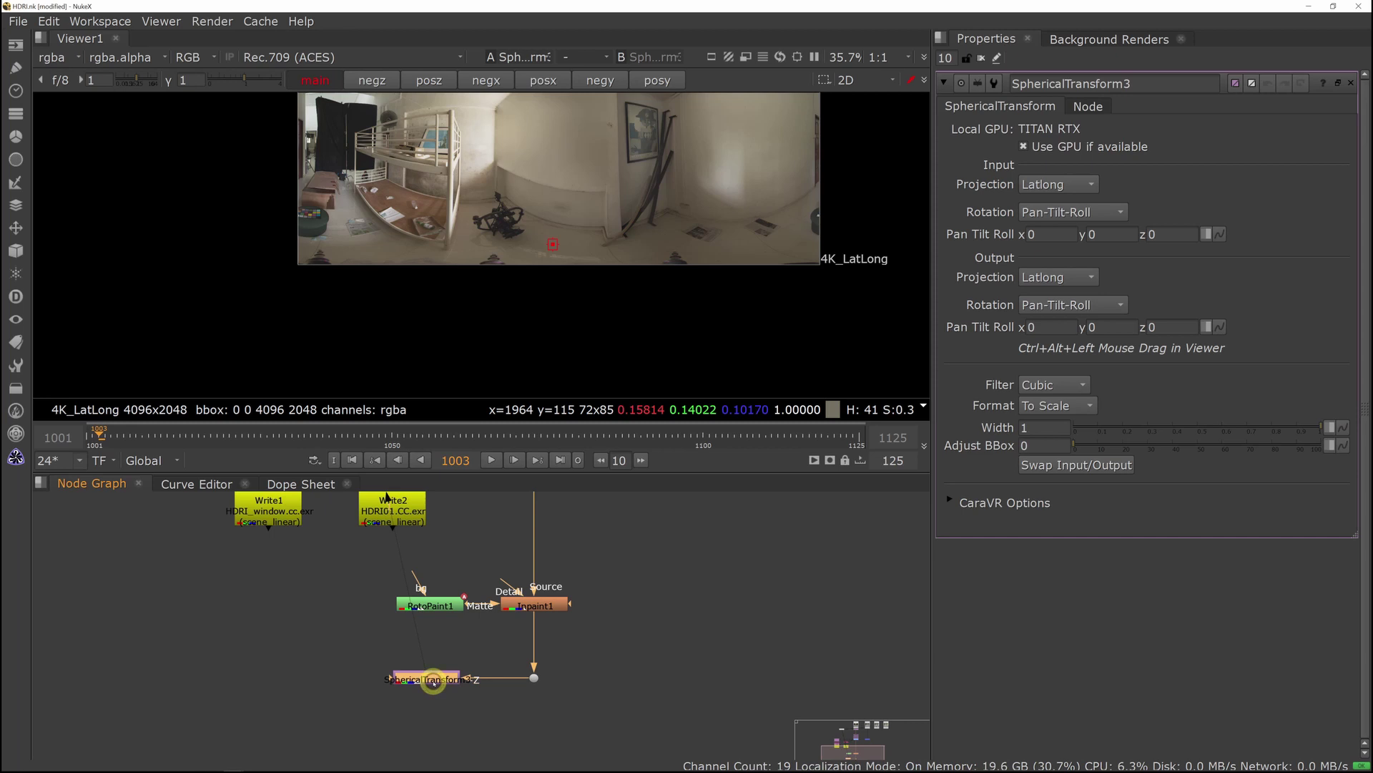
Set SphericalTransform3's output projection to Cubemap with the Faces format and the -Y face.
left_click(1042, 279)
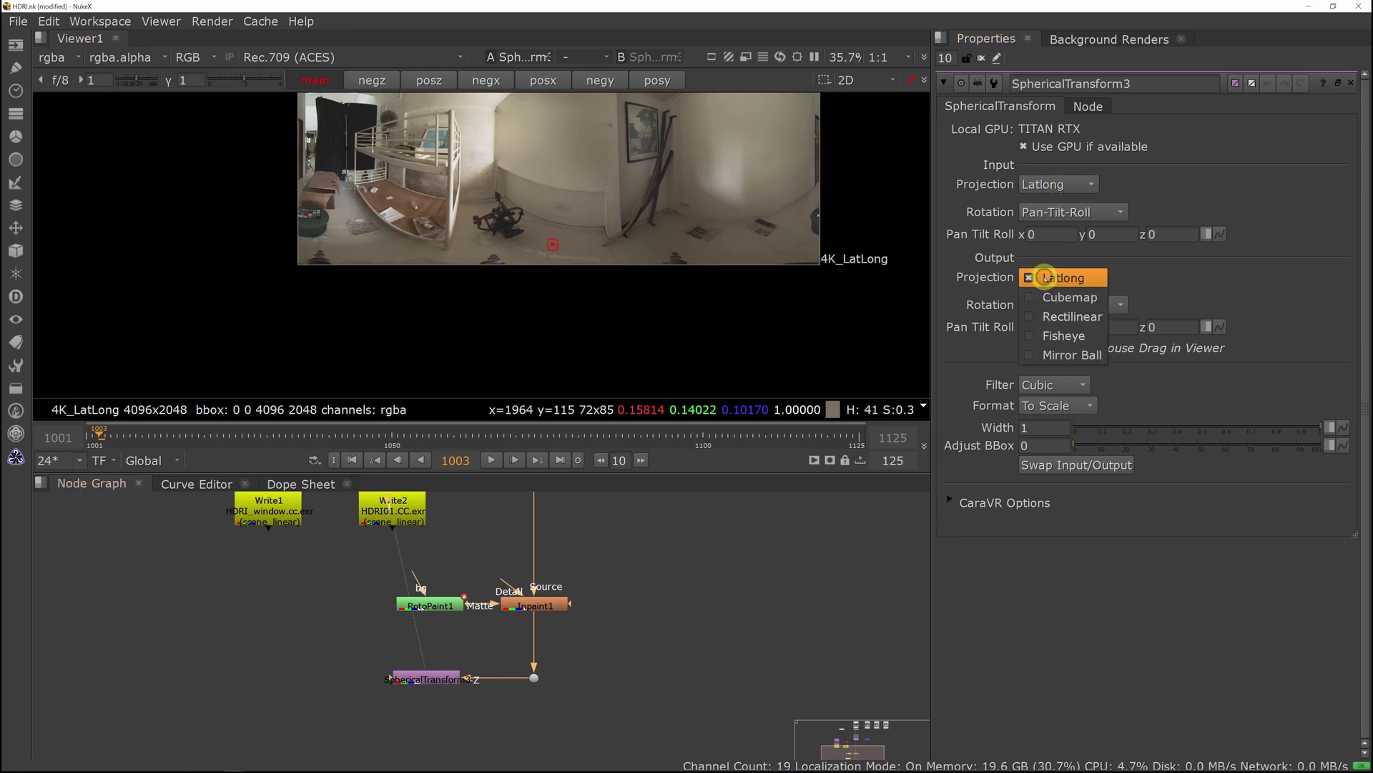
left_click(1041, 294)
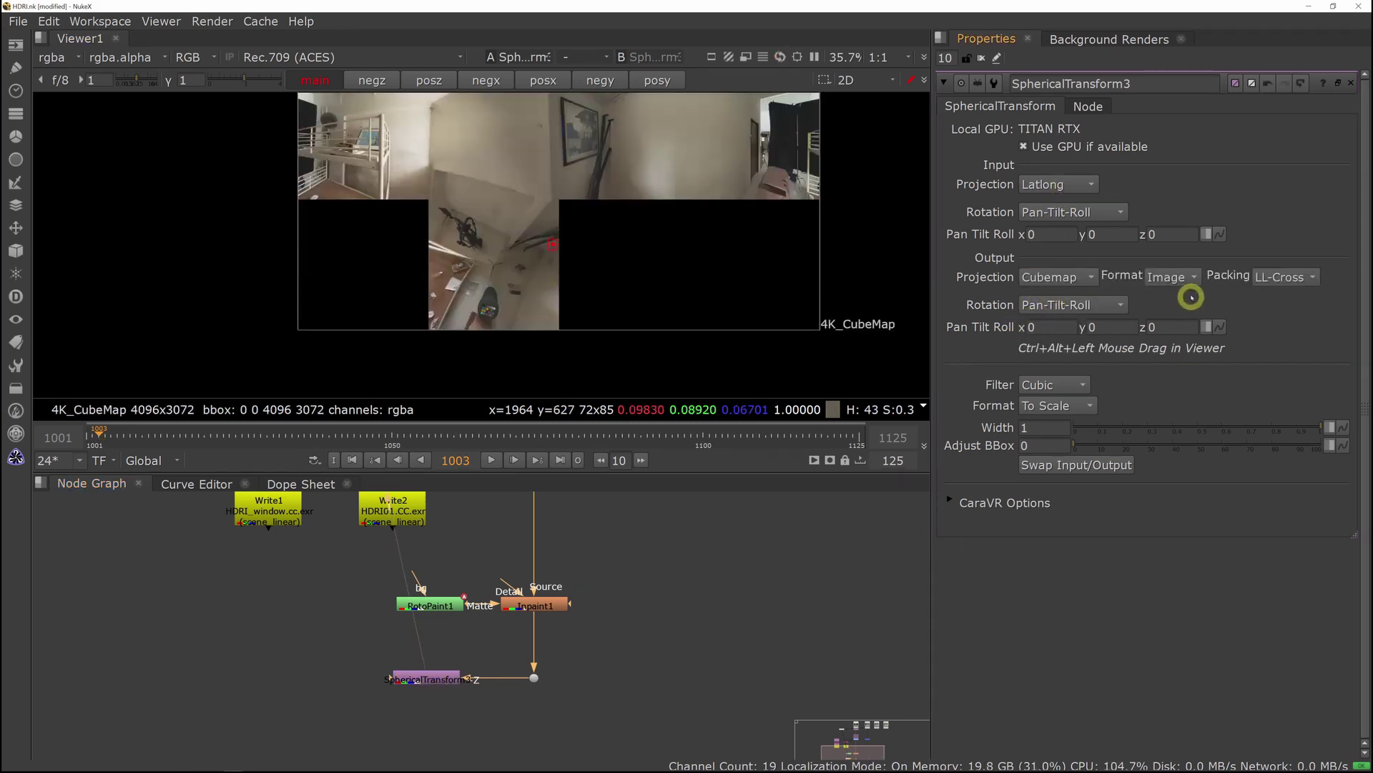
left_click(1173, 280)
left_click(1173, 315)
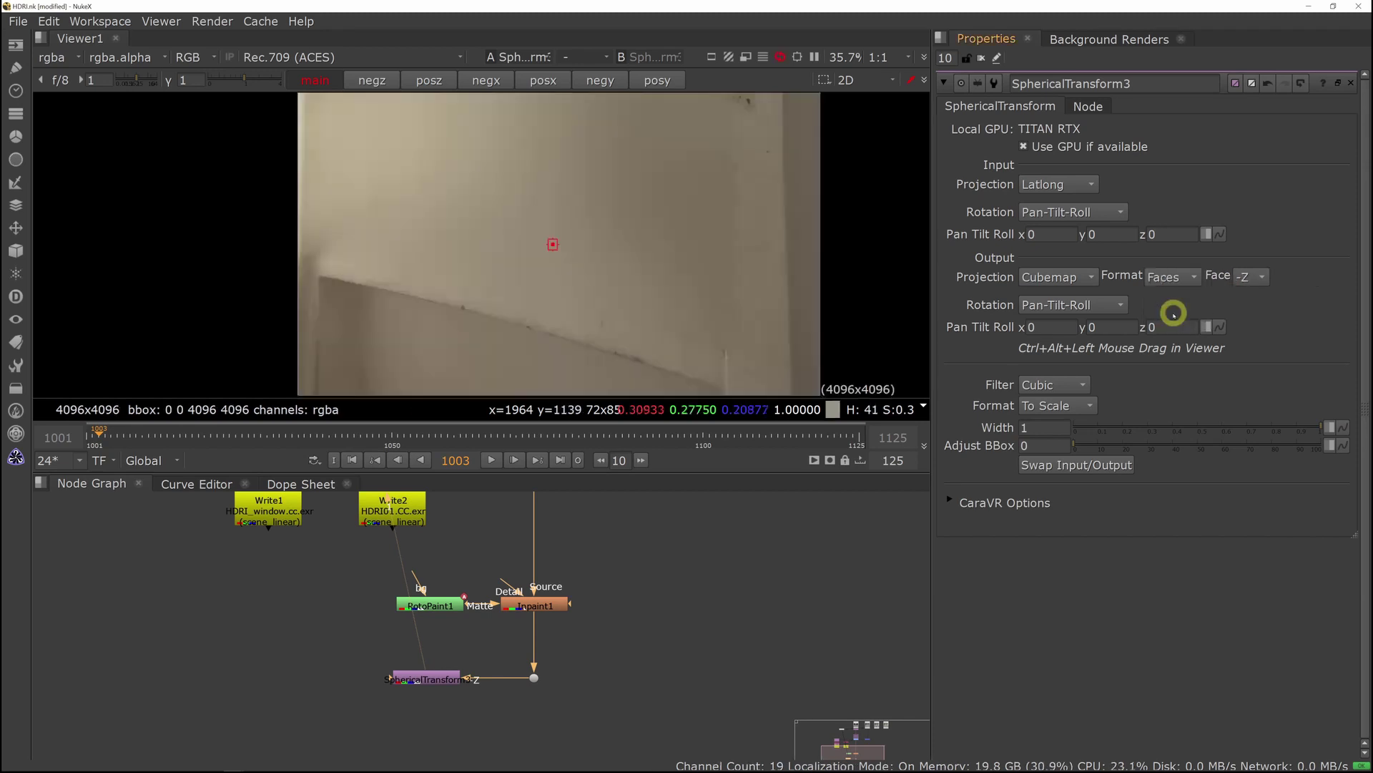
left_click(1261, 278)
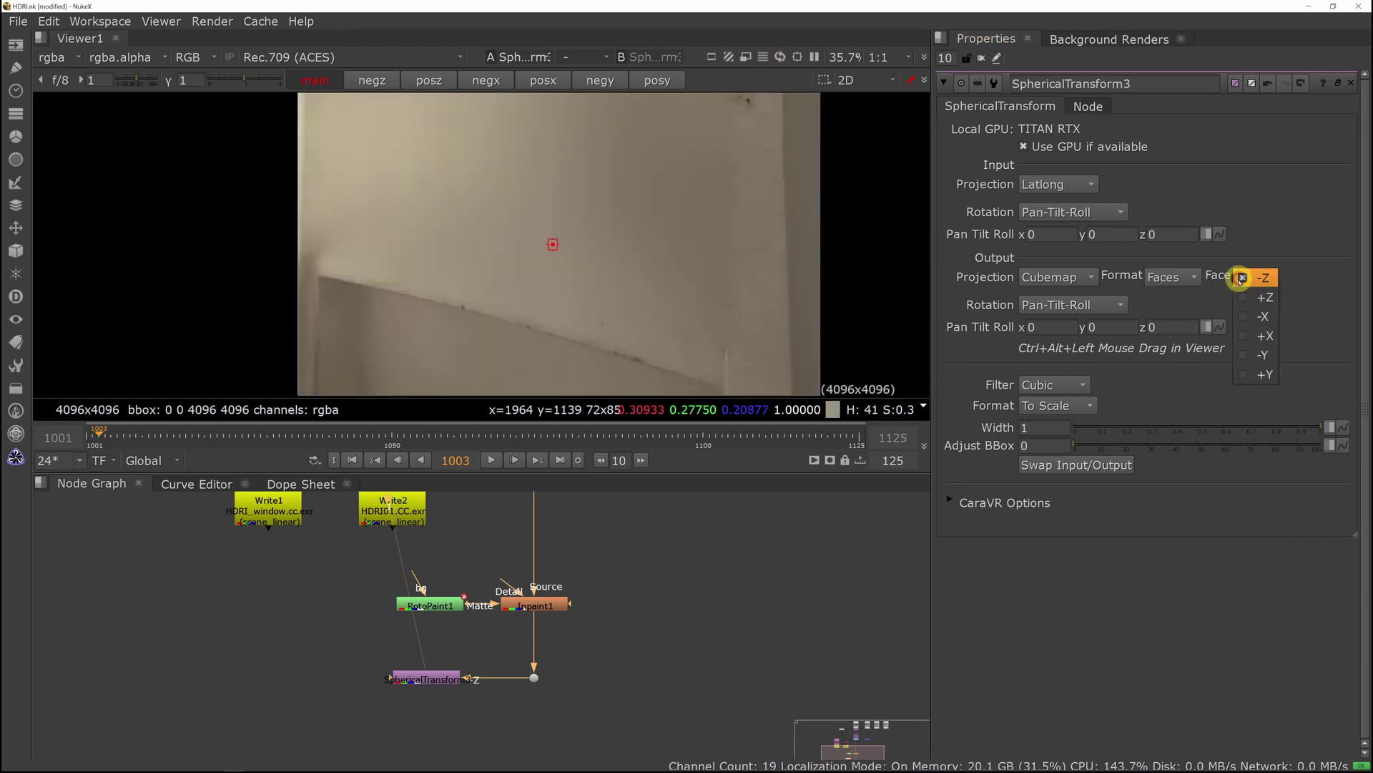
left_click(1251, 354)
Add an Inpaint node after SphericalTransform3 and an unconnected RotoPaint node beside it, viewing the SphericalTransform3 output.
middle_click_drag(419, 677, 455, 638)
key("Tab")
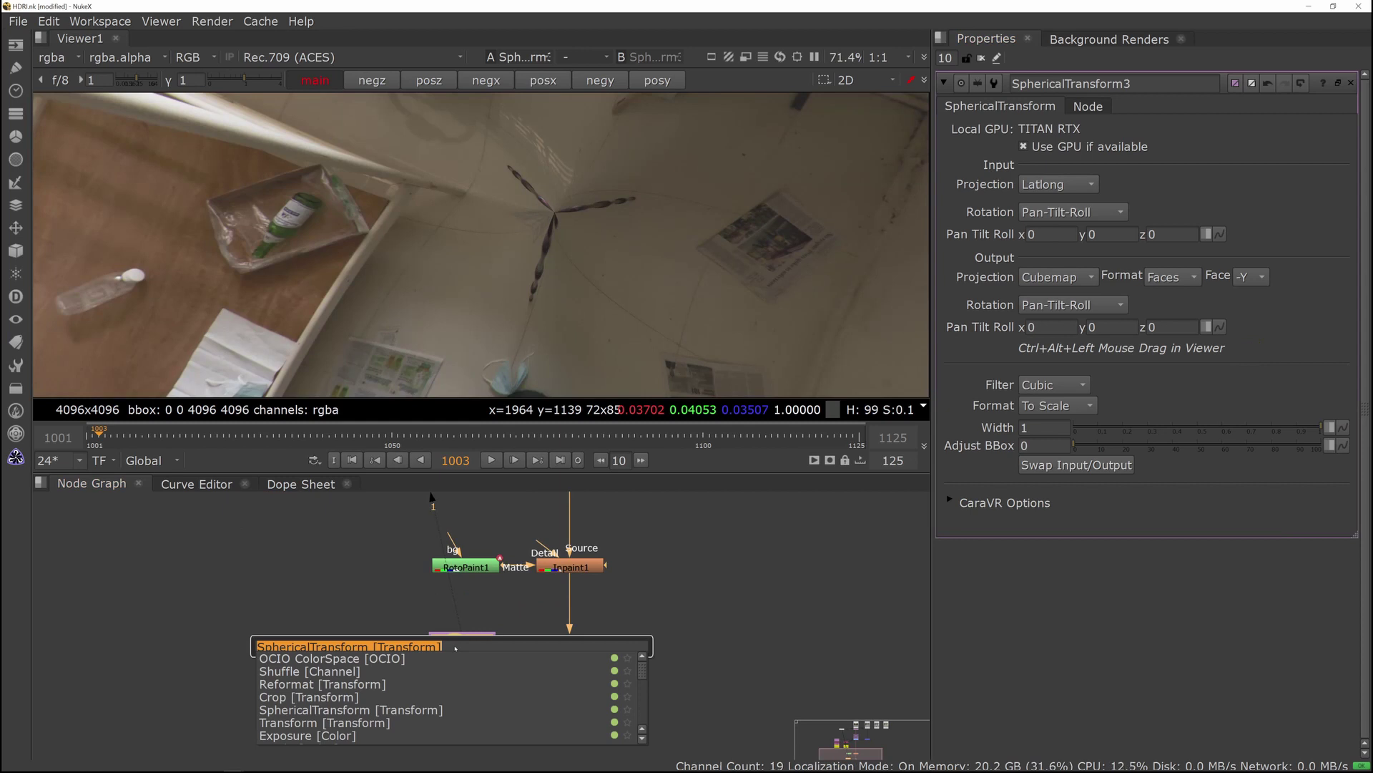
type("i")
type("p")
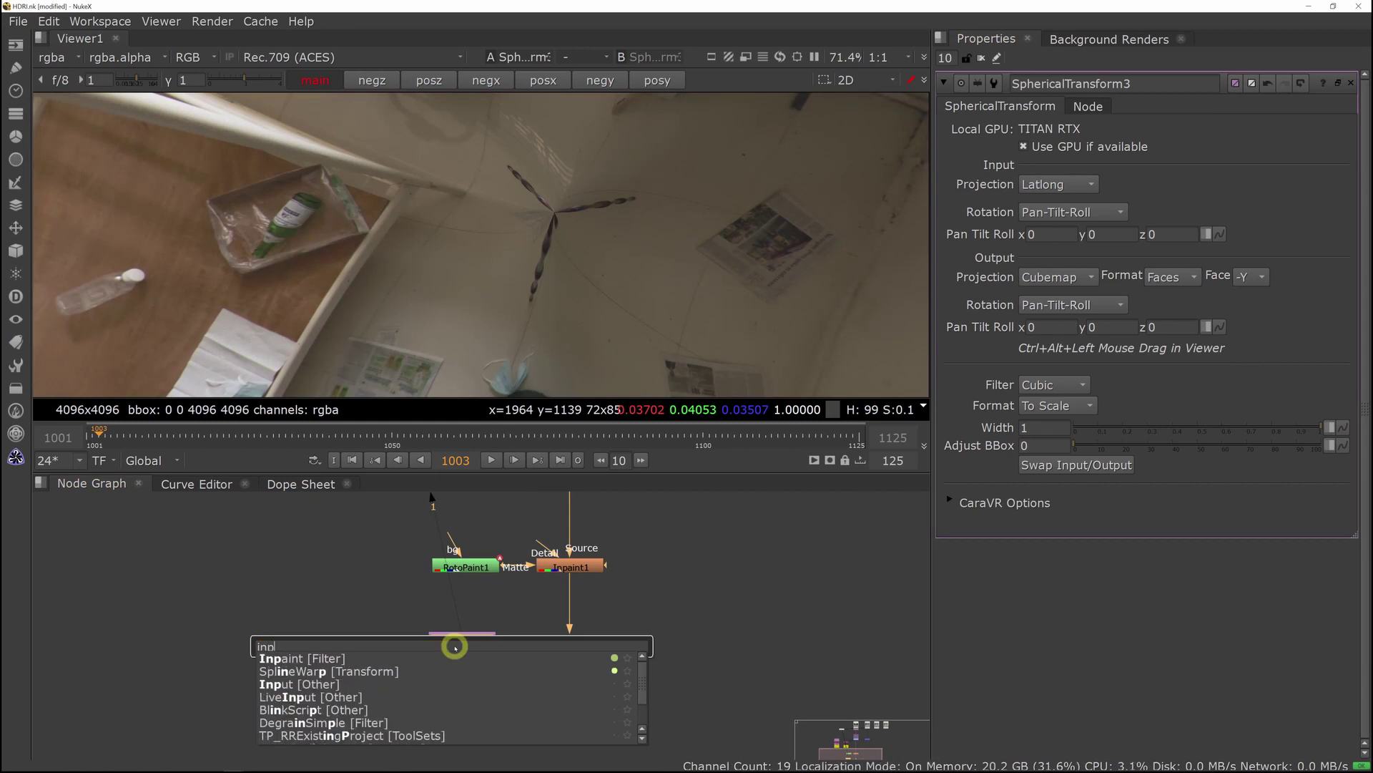
key("Return")
left_click(460, 637)
key("1")
left_click(382, 648)
key("p")
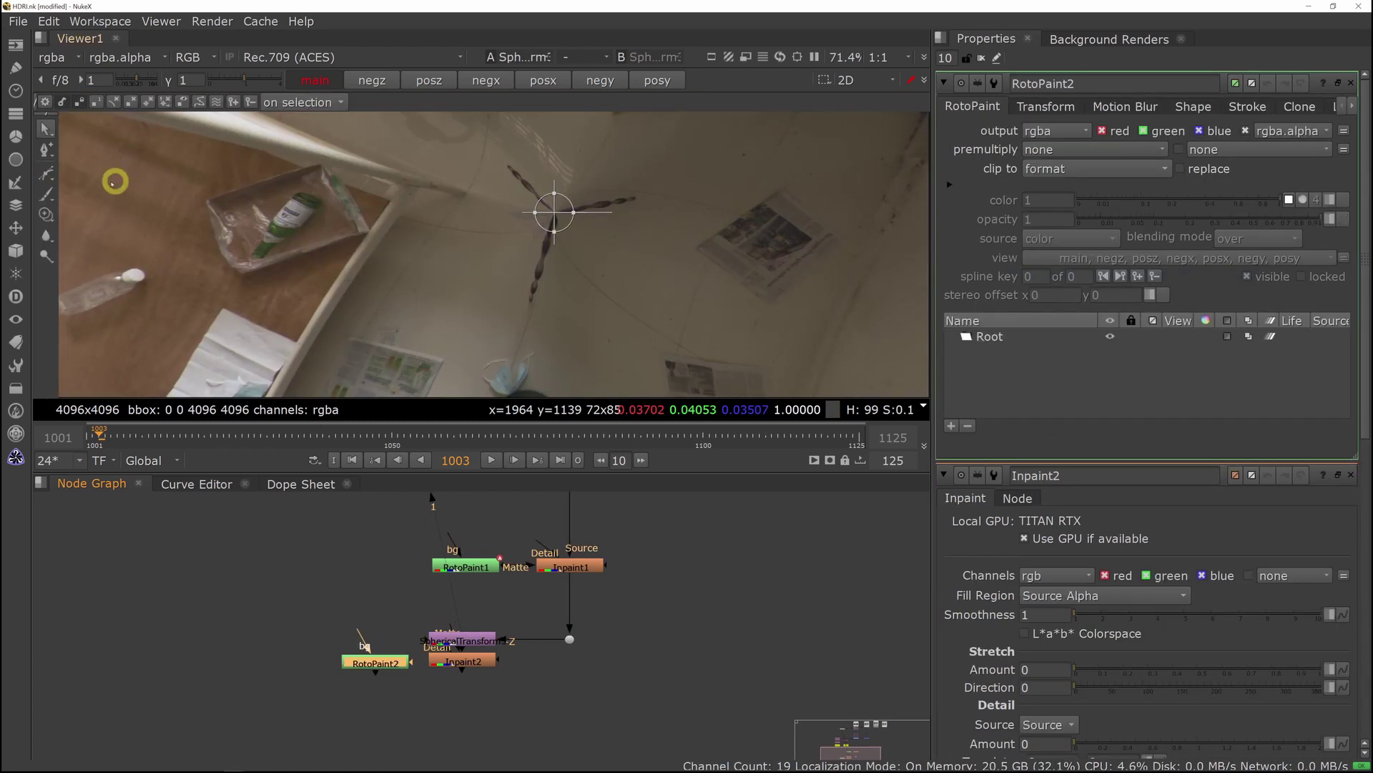
Draw a closed Bezier shape in RotoPaint2 around the three dark tripod legs on the floor.
left_click(46, 173)
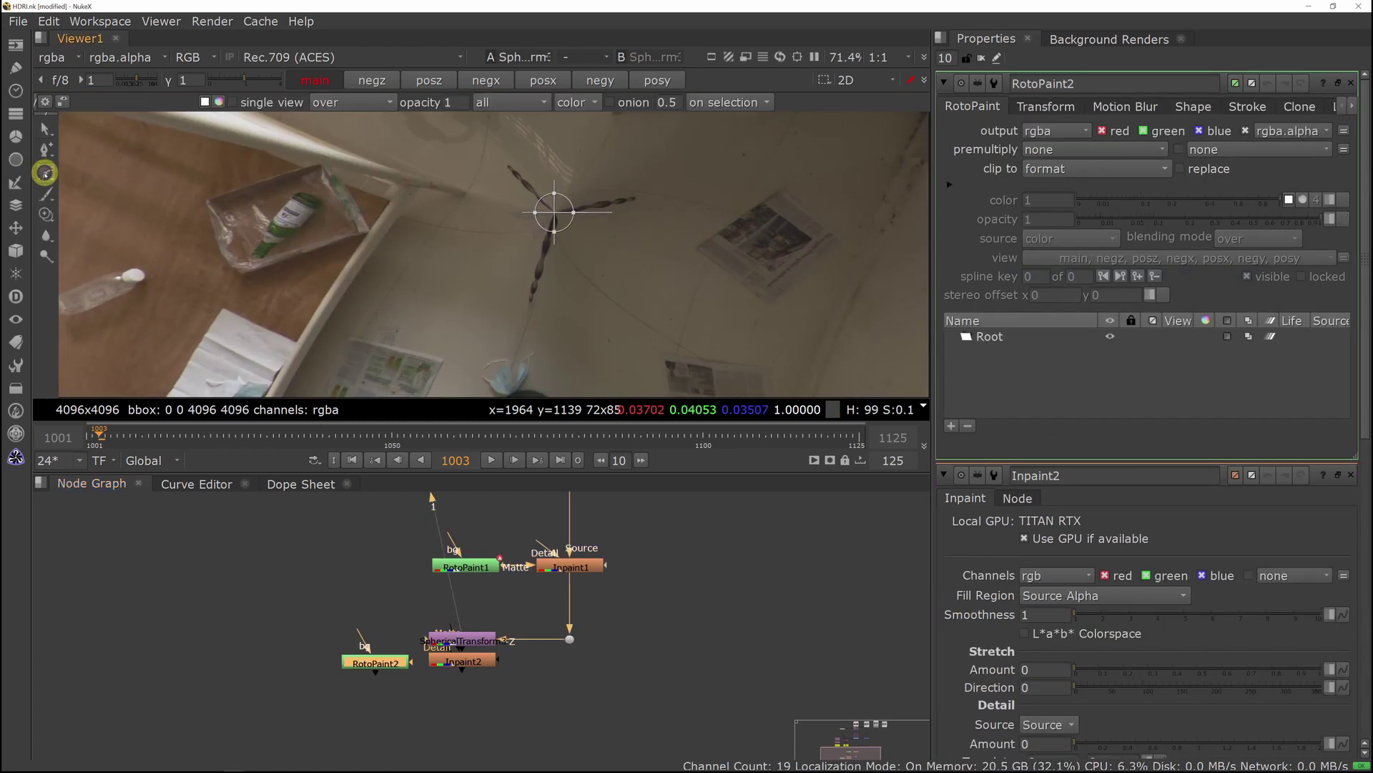
left_click(640, 196)
left_click_drag(600, 193, 503, 157)
left_click(1351, 474)
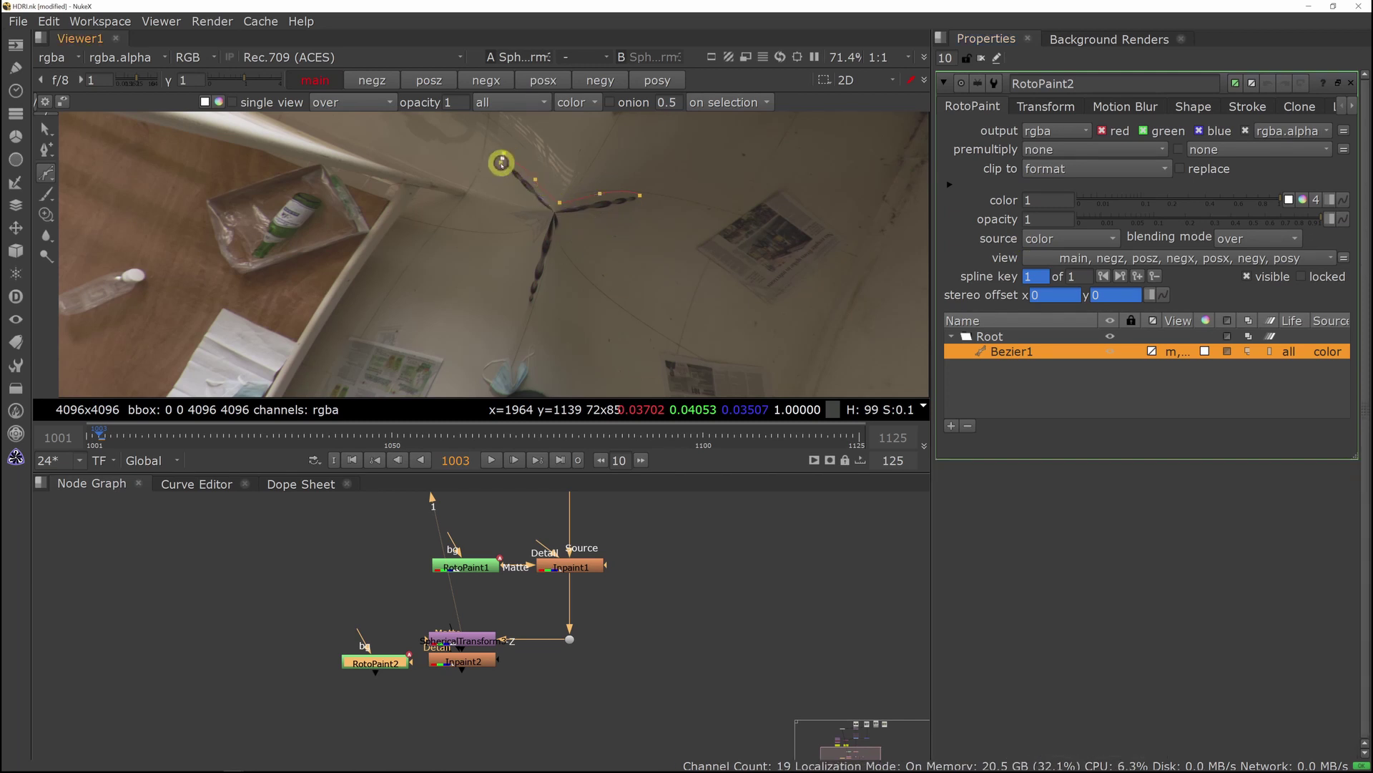
left_click_drag(533, 203, 546, 211)
left_click(525, 308)
left_click_drag(543, 262, 555, 266)
left_click(566, 221)
left_click(639, 196)
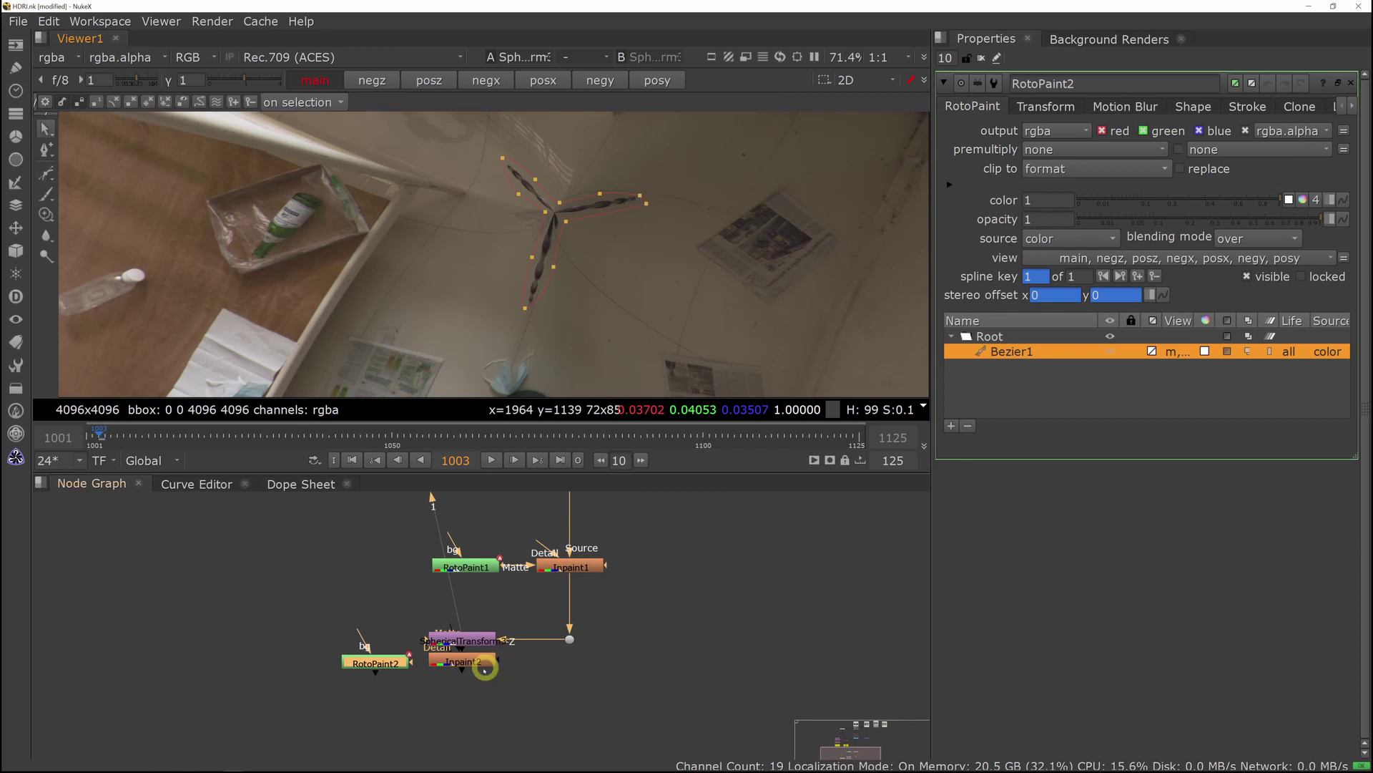
Connect Inpaint2's Matte input to RotoPaint2, view Inpaint2, set its Fill Region to Matte Alpha, and close all node properties.
double_click(462, 660)
left_click_drag(457, 646, 379, 662)
left_click_drag(463, 664, 463, 667)
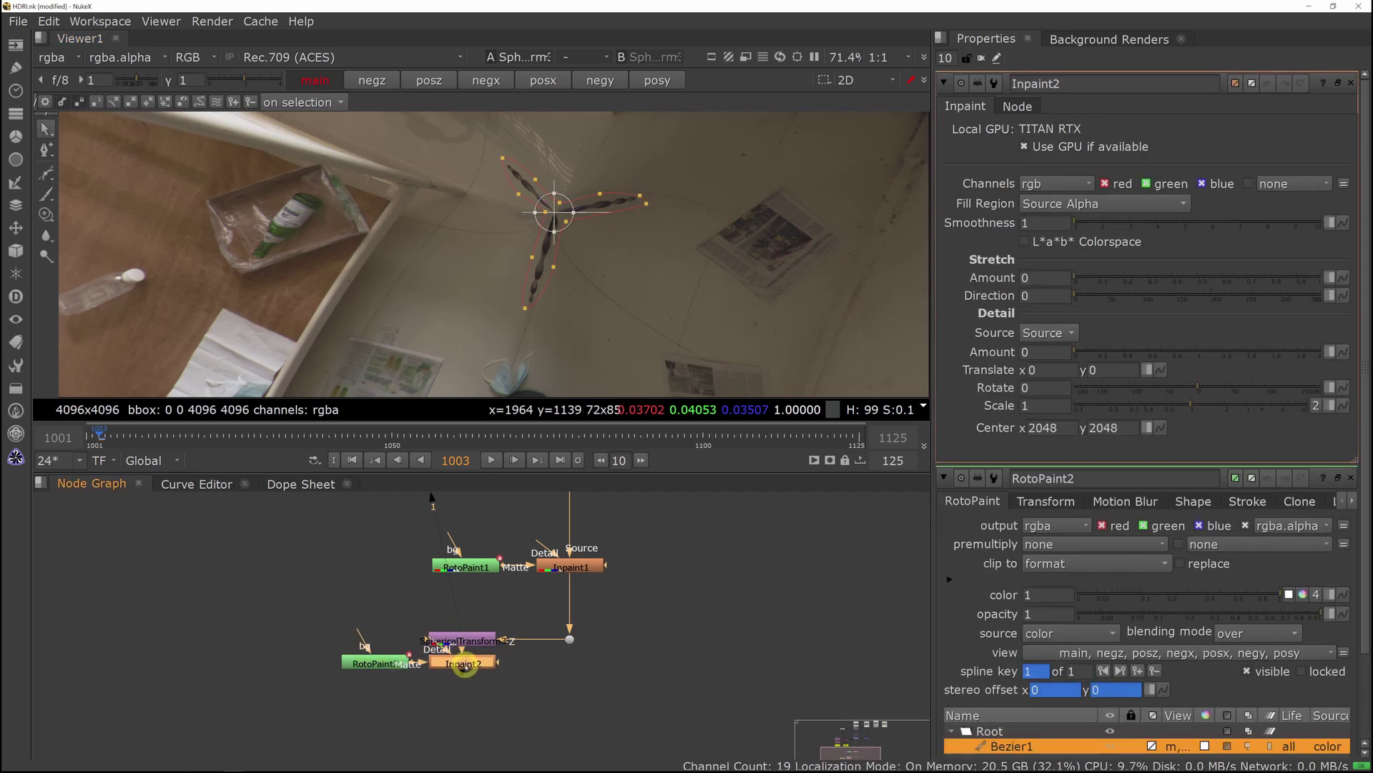
key("1")
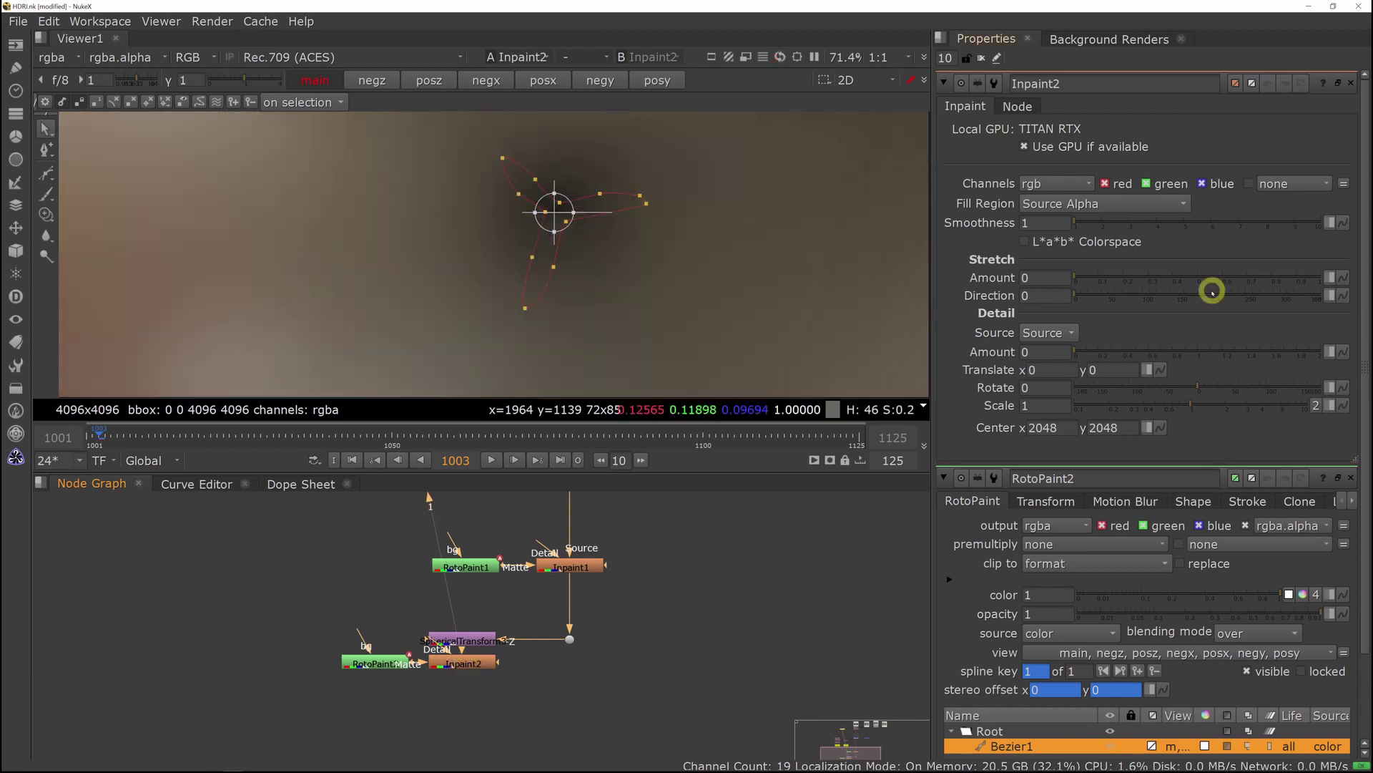
left_click(1052, 203)
left_click(1058, 281)
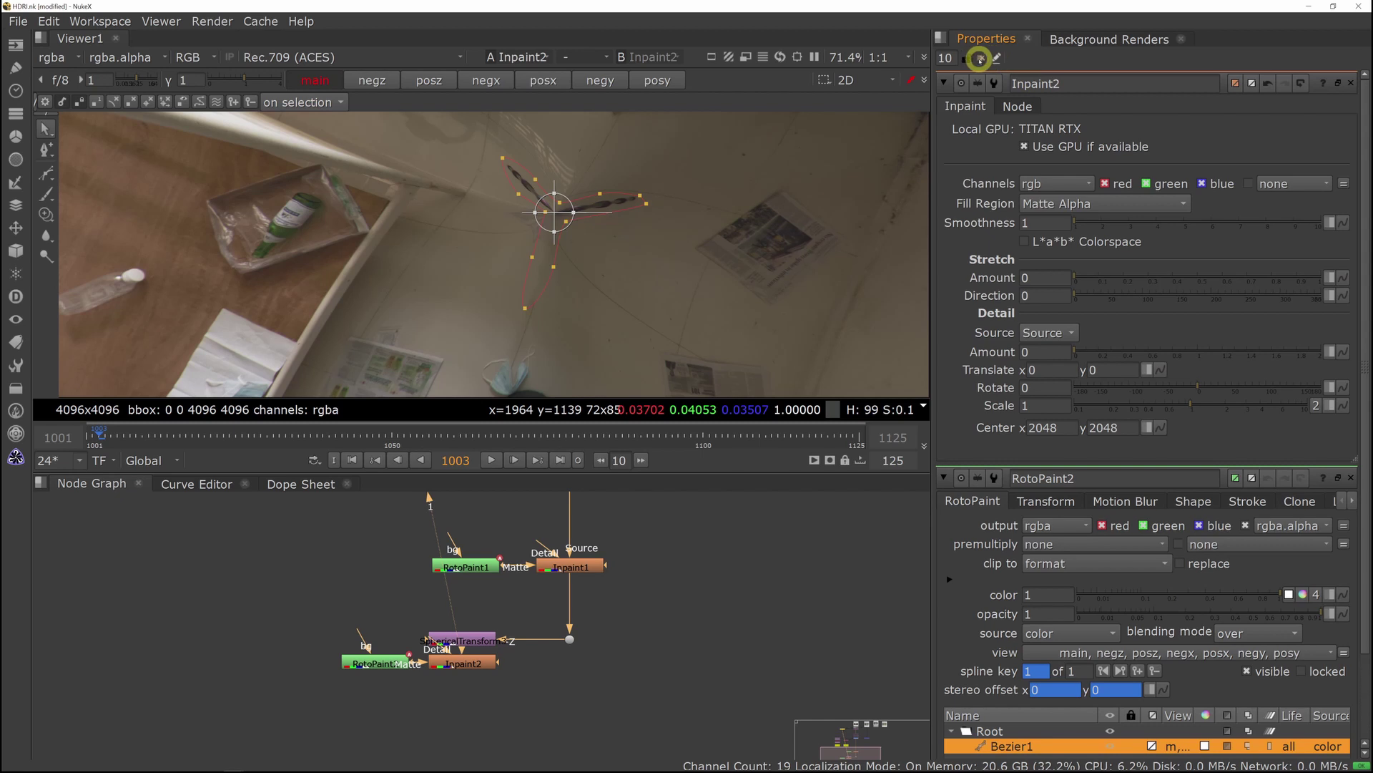
left_click(981, 58)
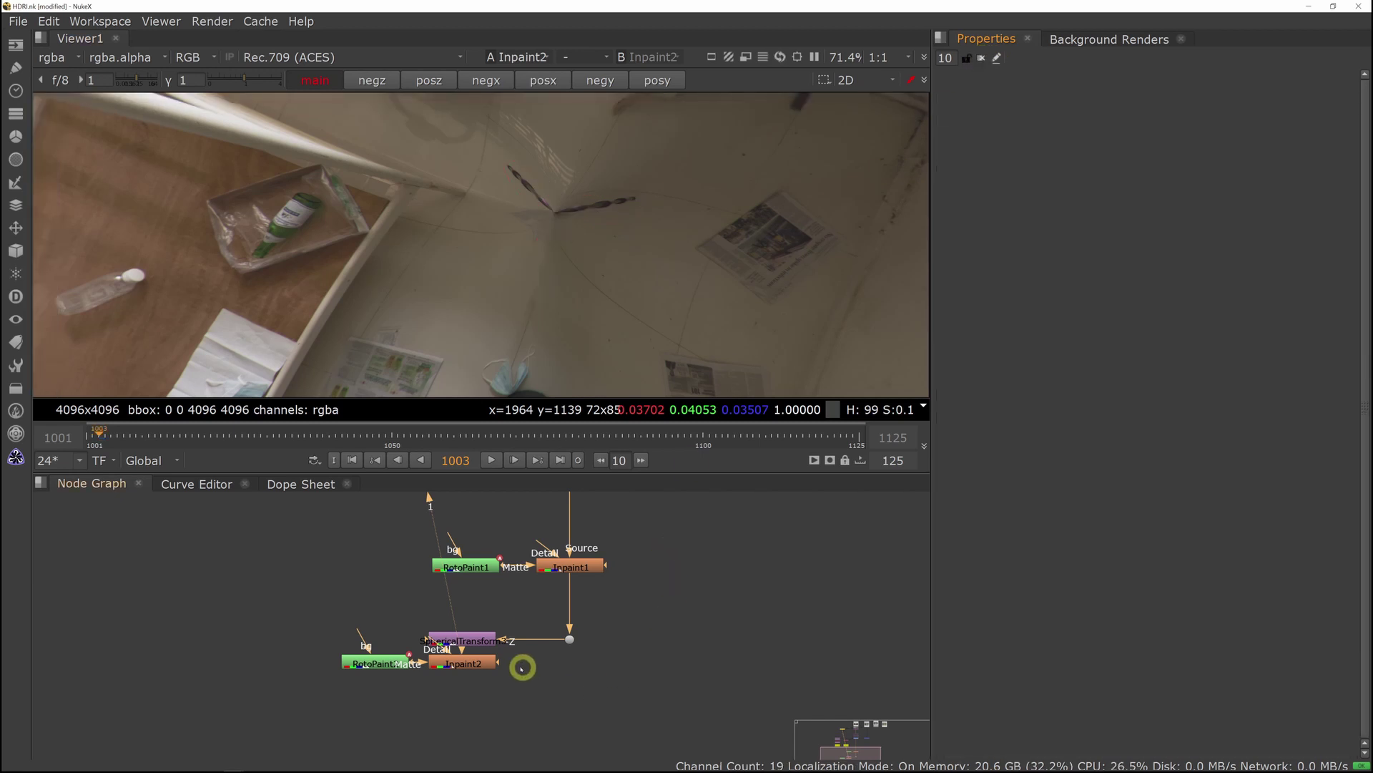
Reopen RotoPaint2, move the node farther from Inpaint2, and widen its shape around the right tripod leg.
double_click(382, 664)
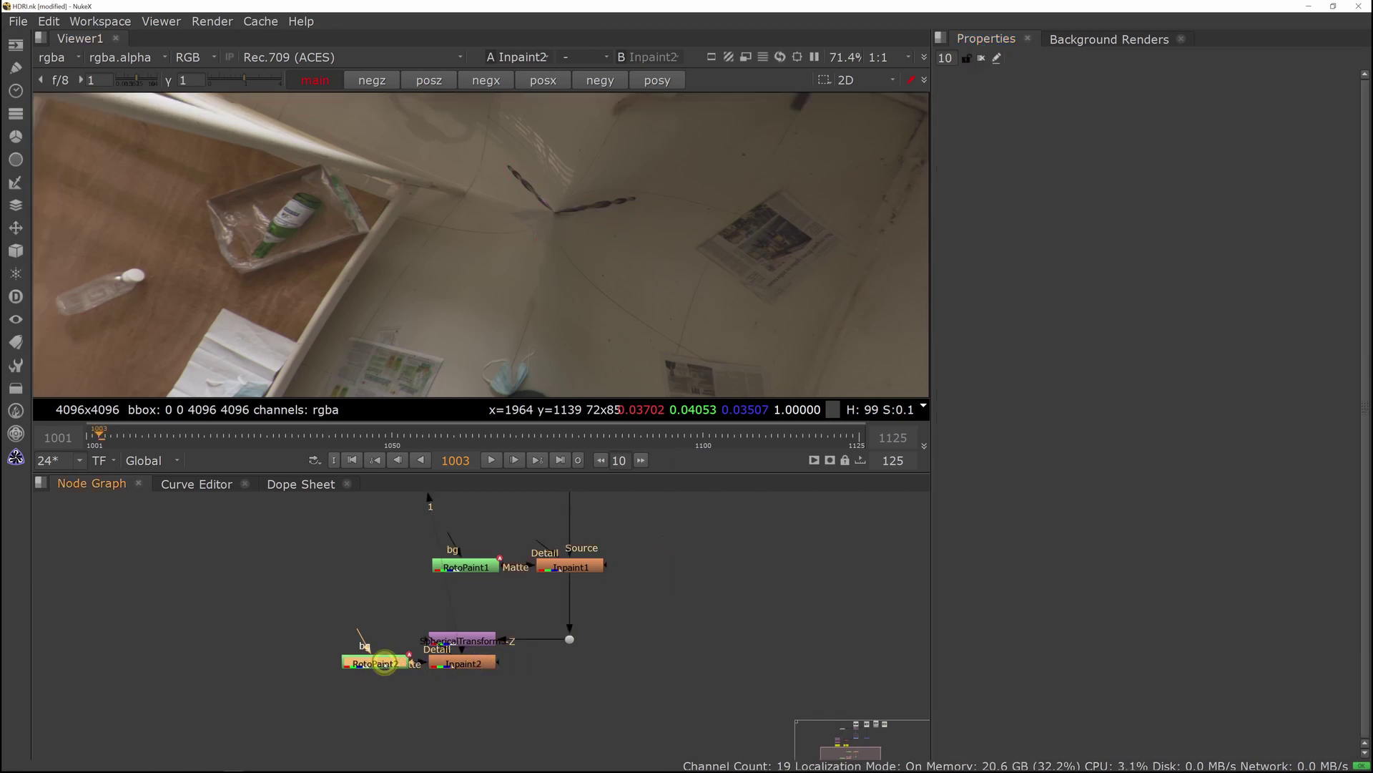
left_click_drag(383, 664, 365, 664)
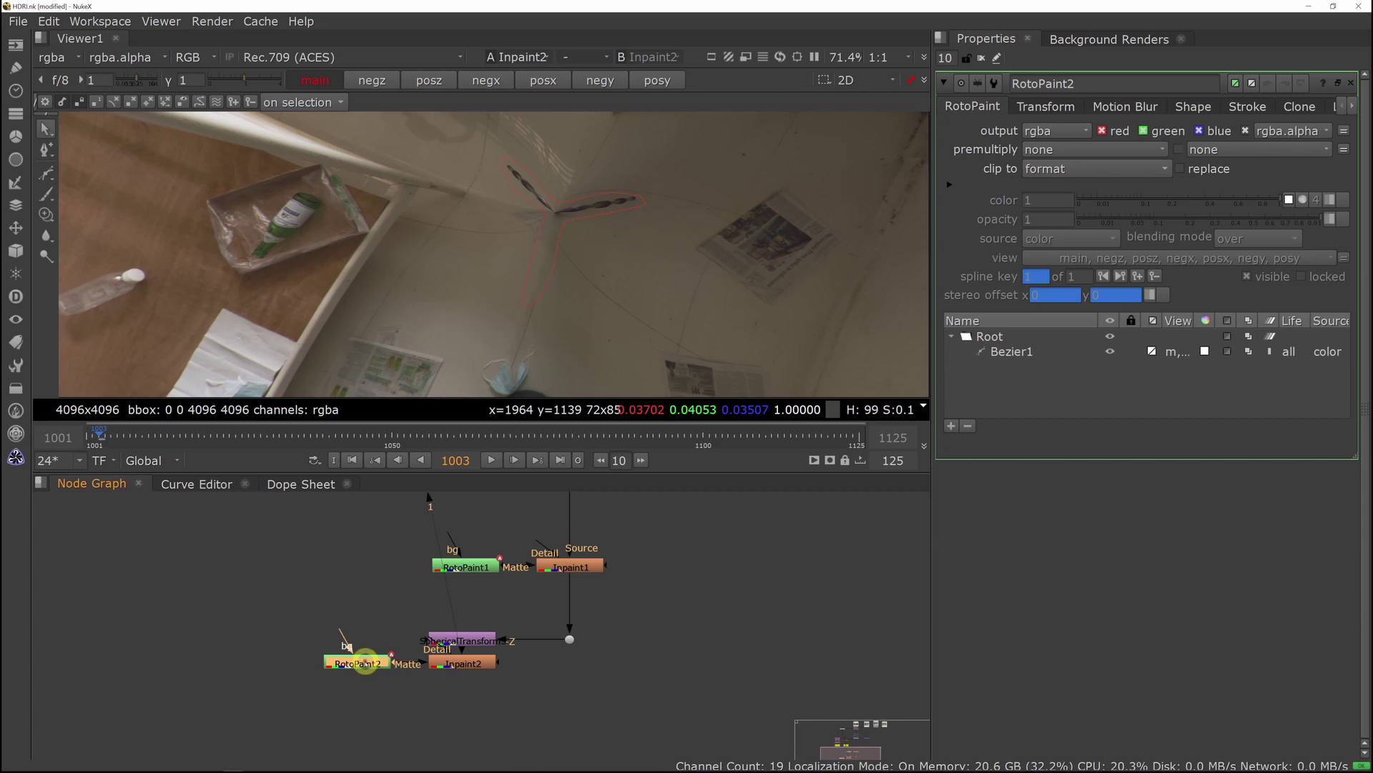
left_click(640, 208)
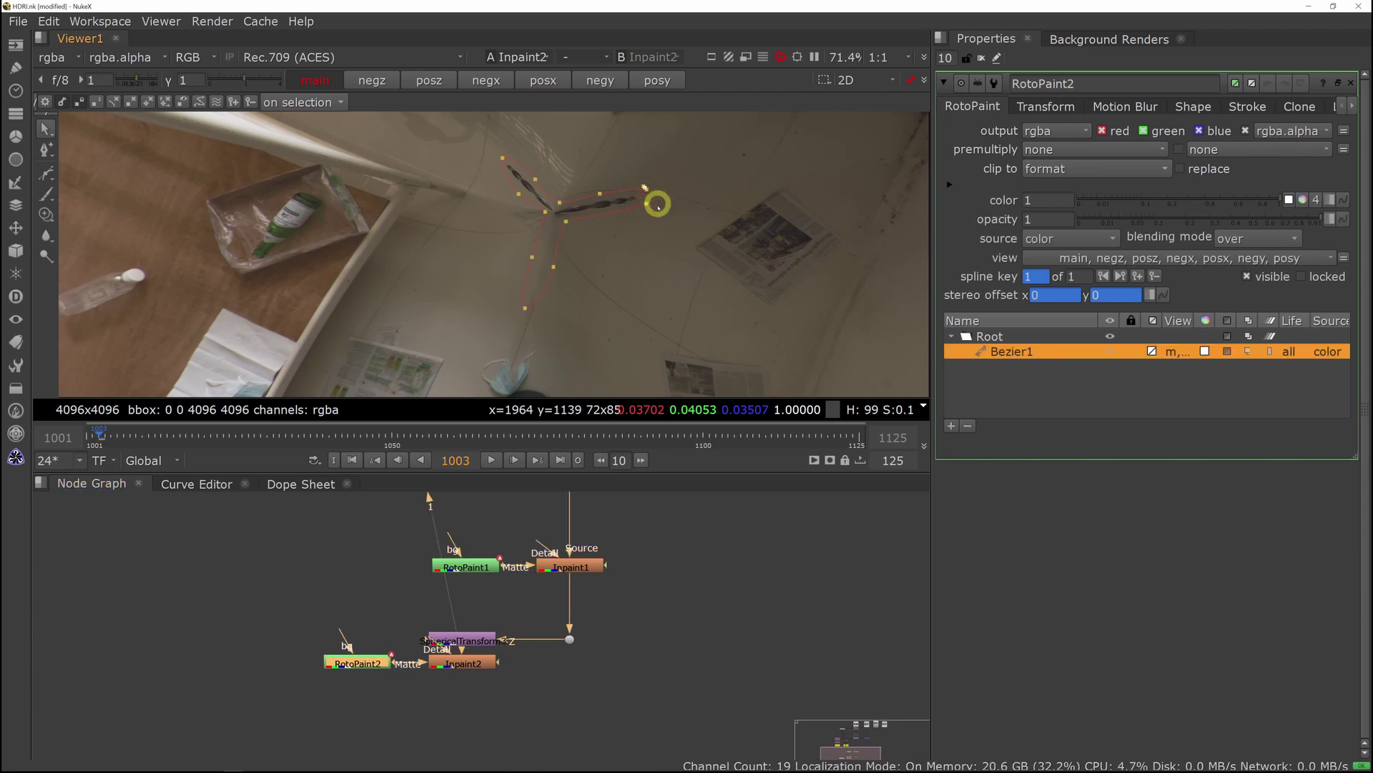
left_click(650, 205)
left_click(600, 193)
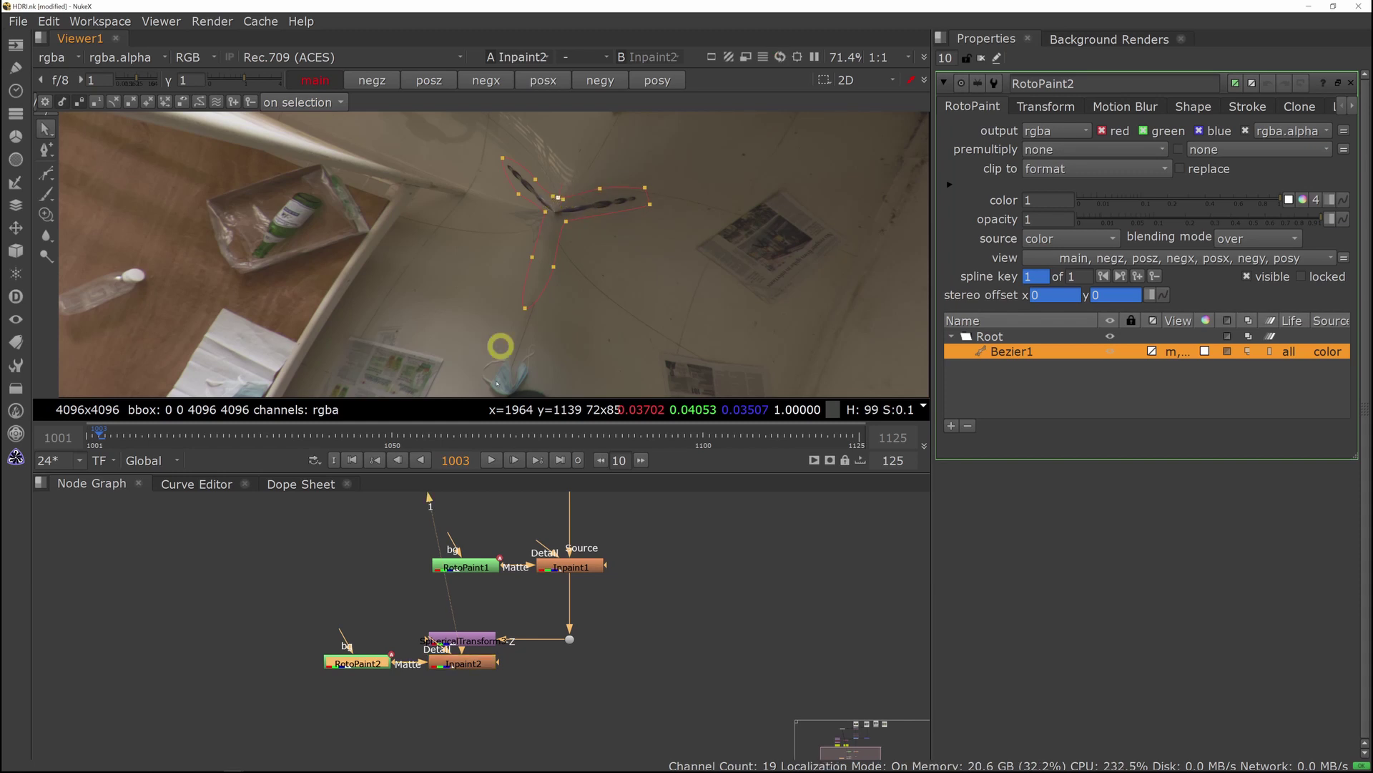
View RotoPaint2's matte, set its clip to option to no clip, and view Inpaint2's output again.
left_click(343, 663)
key("1")
scroll(536, 271, "down", 4)
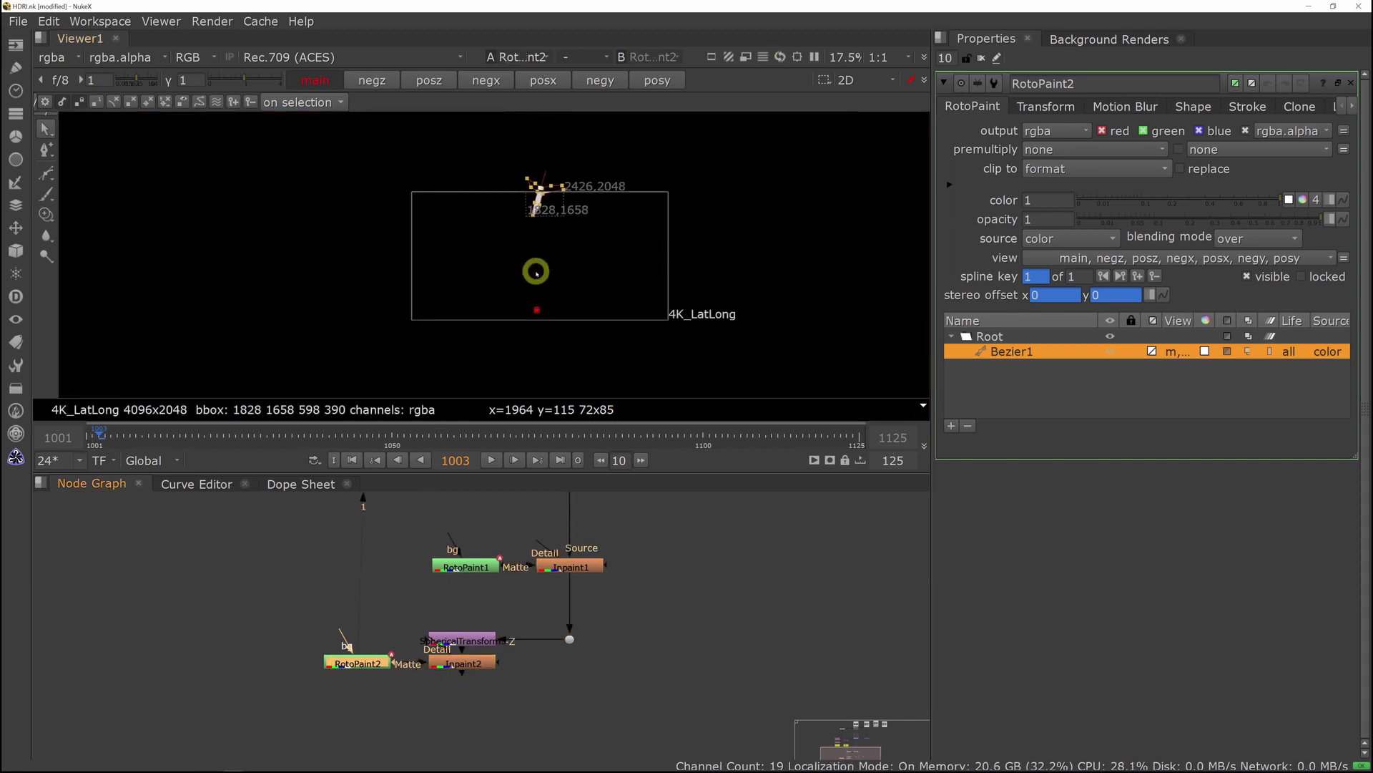
scroll(538, 270, "up", 4)
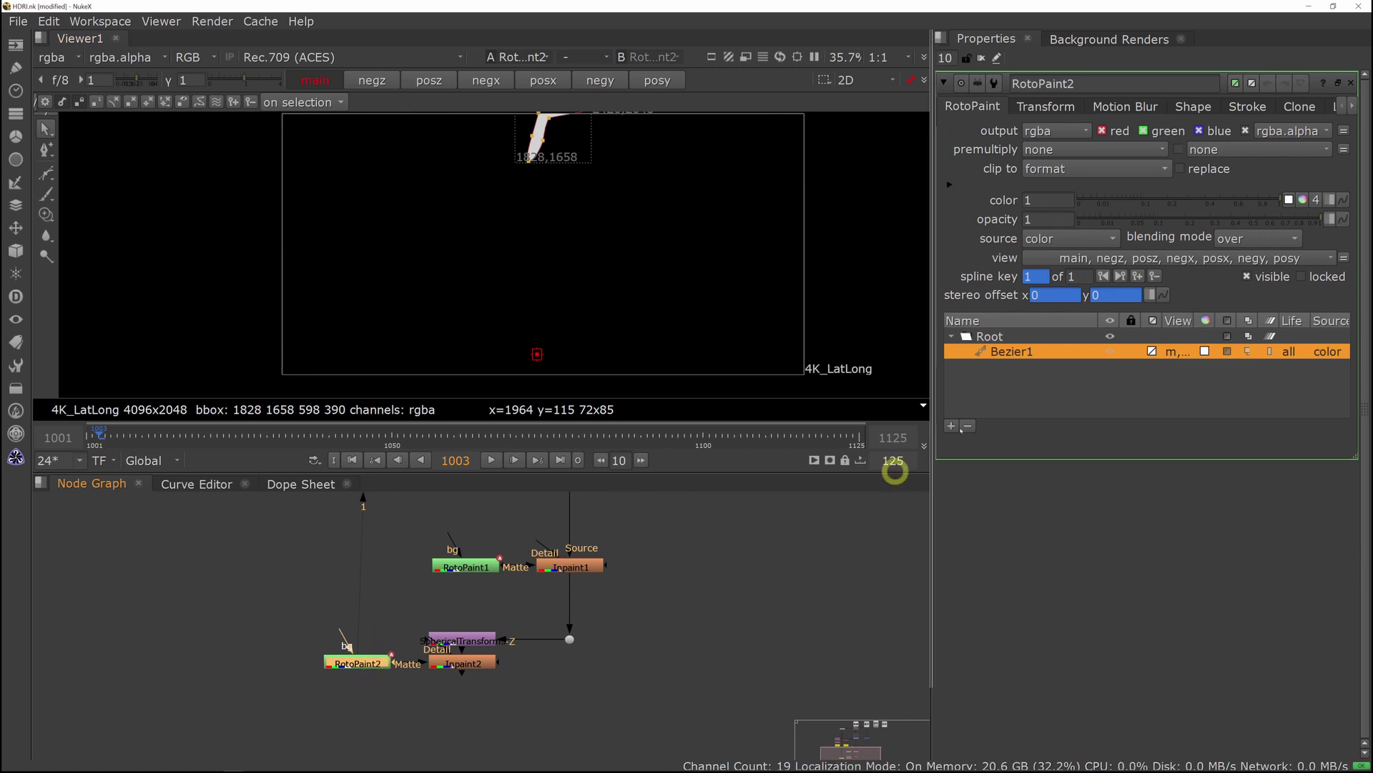
left_click(1052, 170)
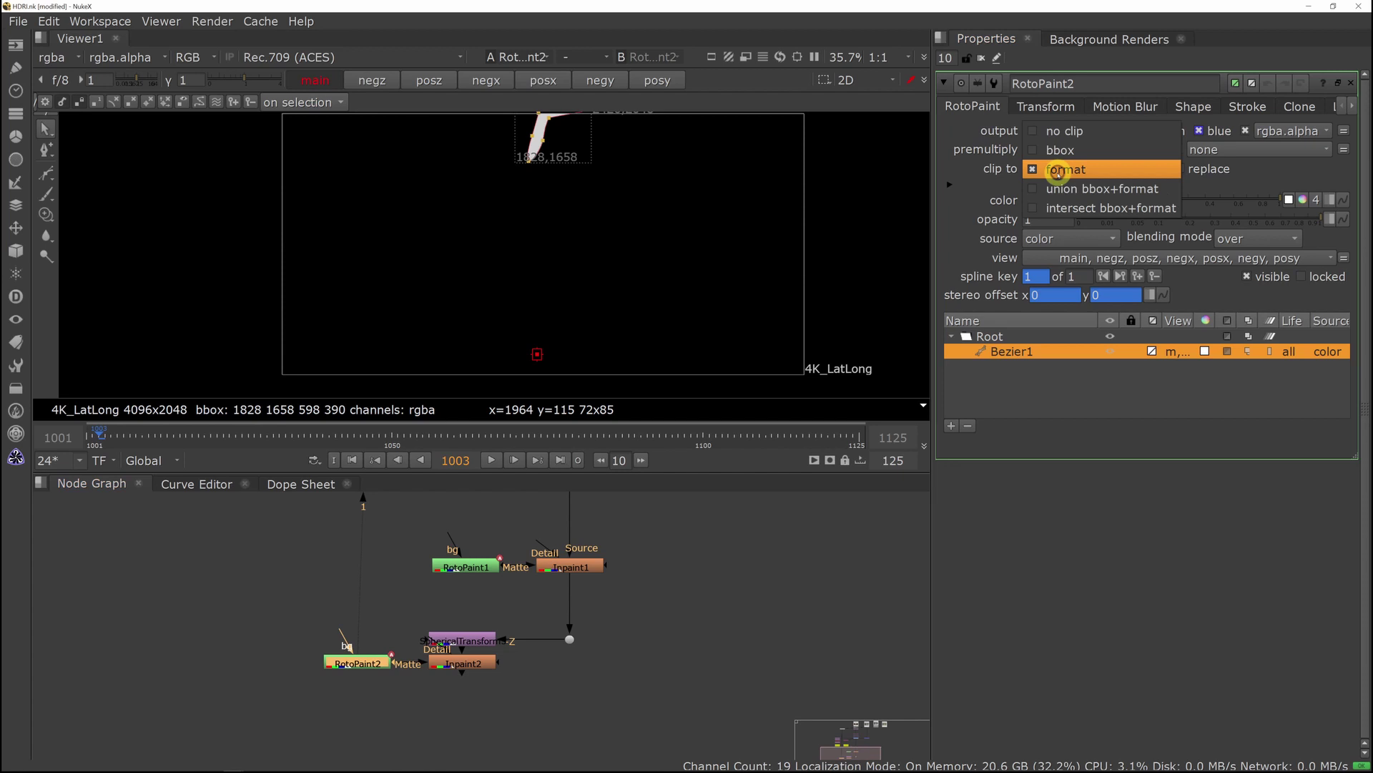
left_click(1059, 130)
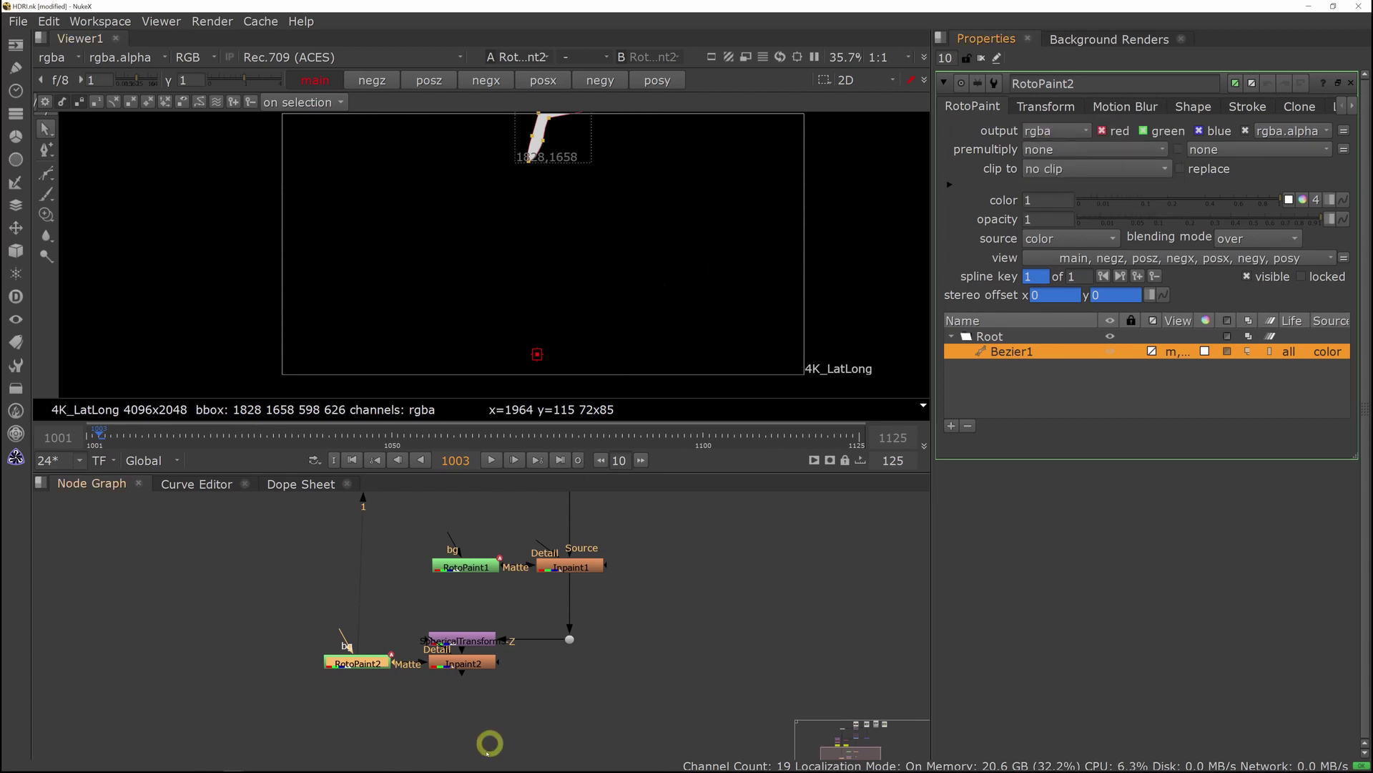
left_click(465, 669)
key("1")
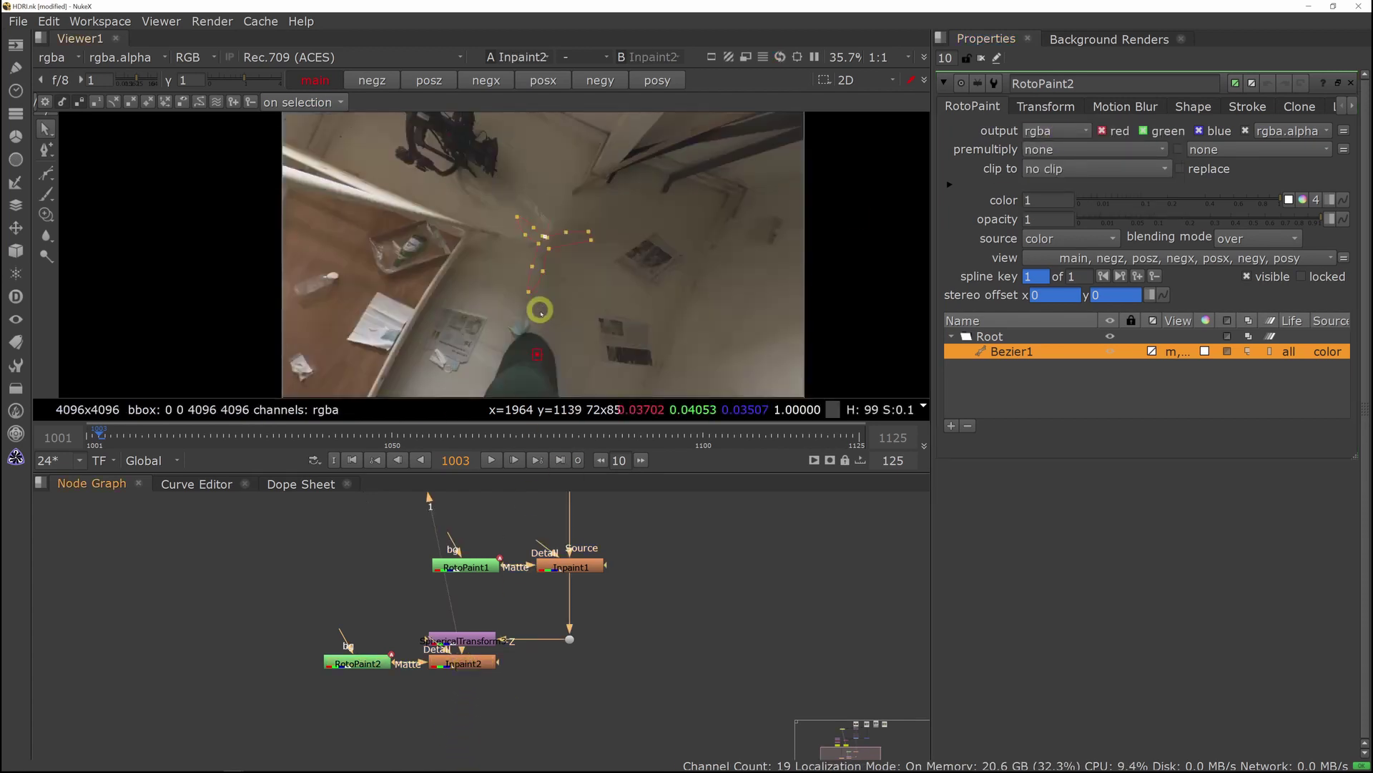
Add a SphericalTransform node after Inpaint2 and set its input projection to Cubemap in Faces format, with Latlong output.
scroll(553, 284, "up", 3)
middle_click_drag(728, 336, 738, 390)
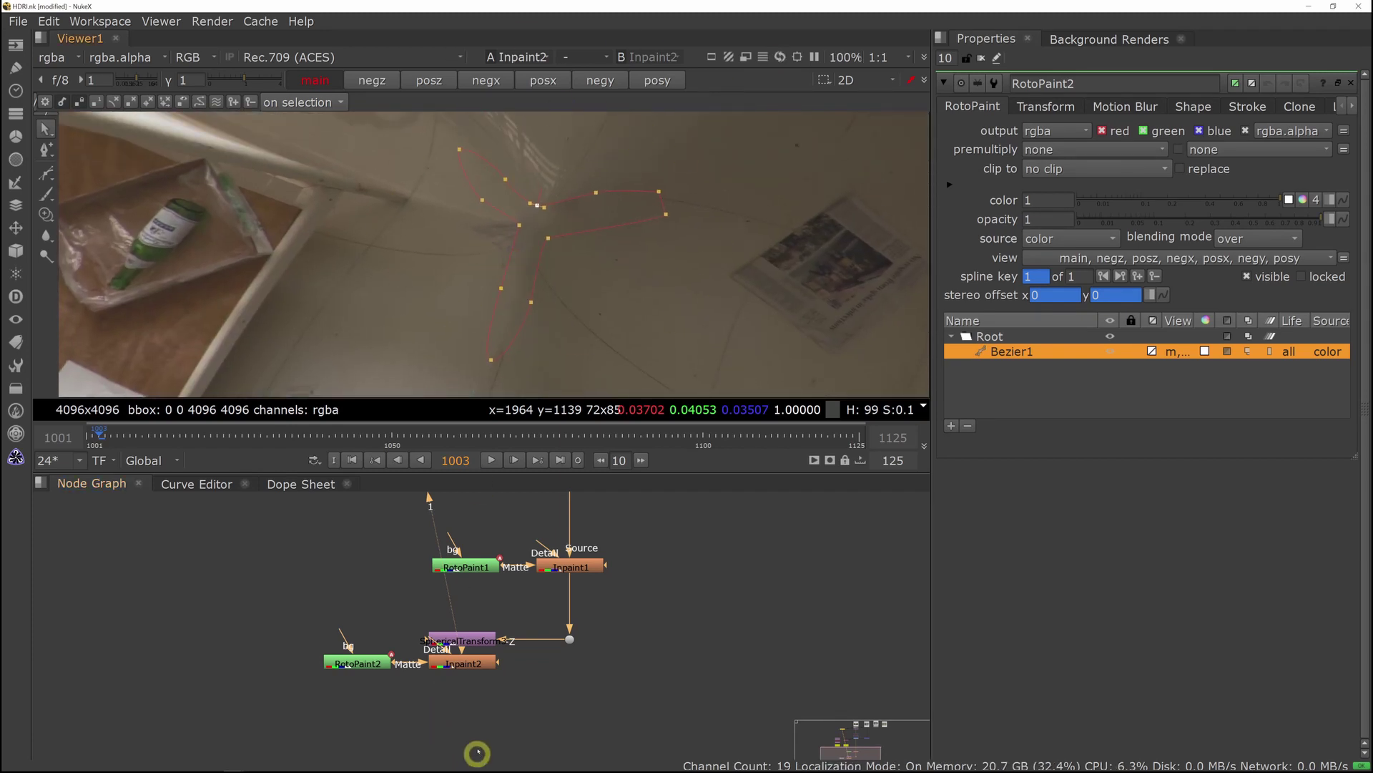
middle_click_drag(478, 726, 456, 693)
double_click(439, 631)
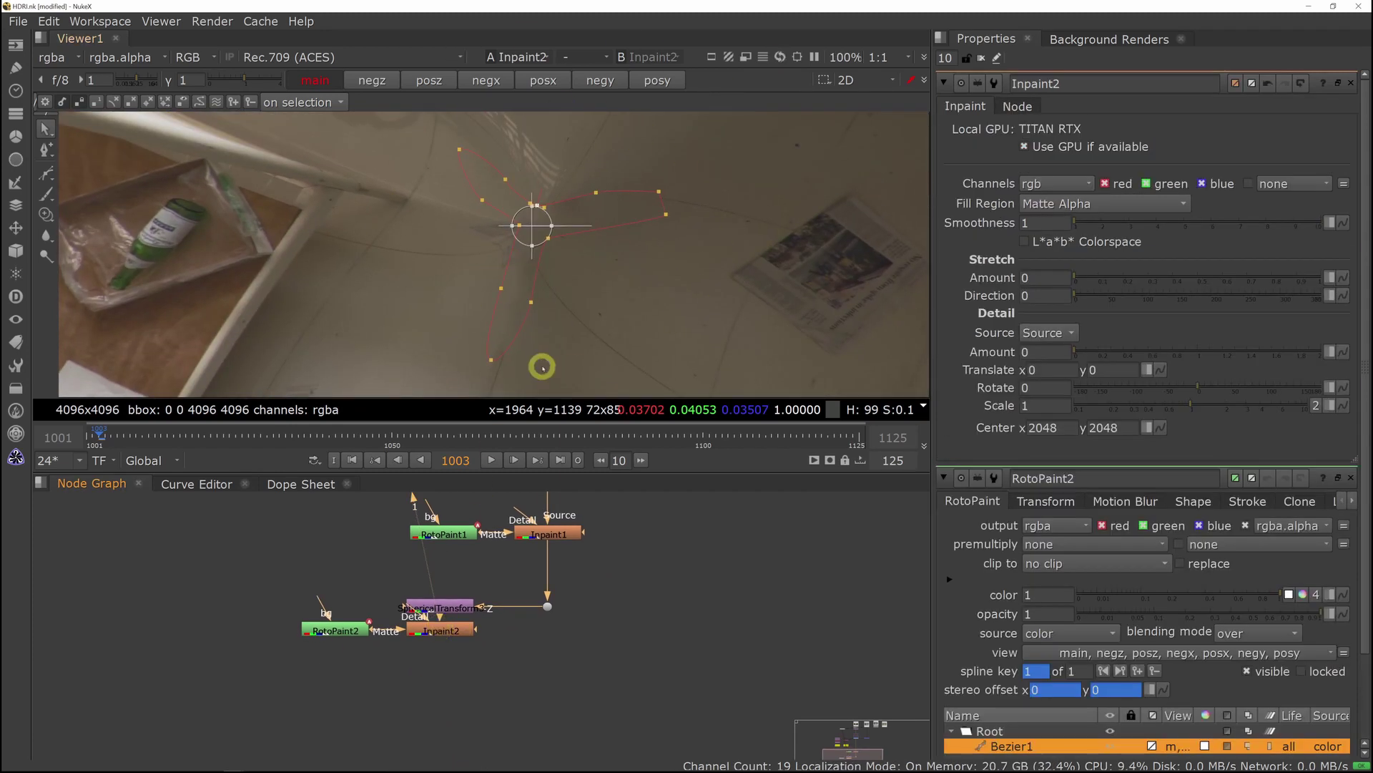
key("Tab")
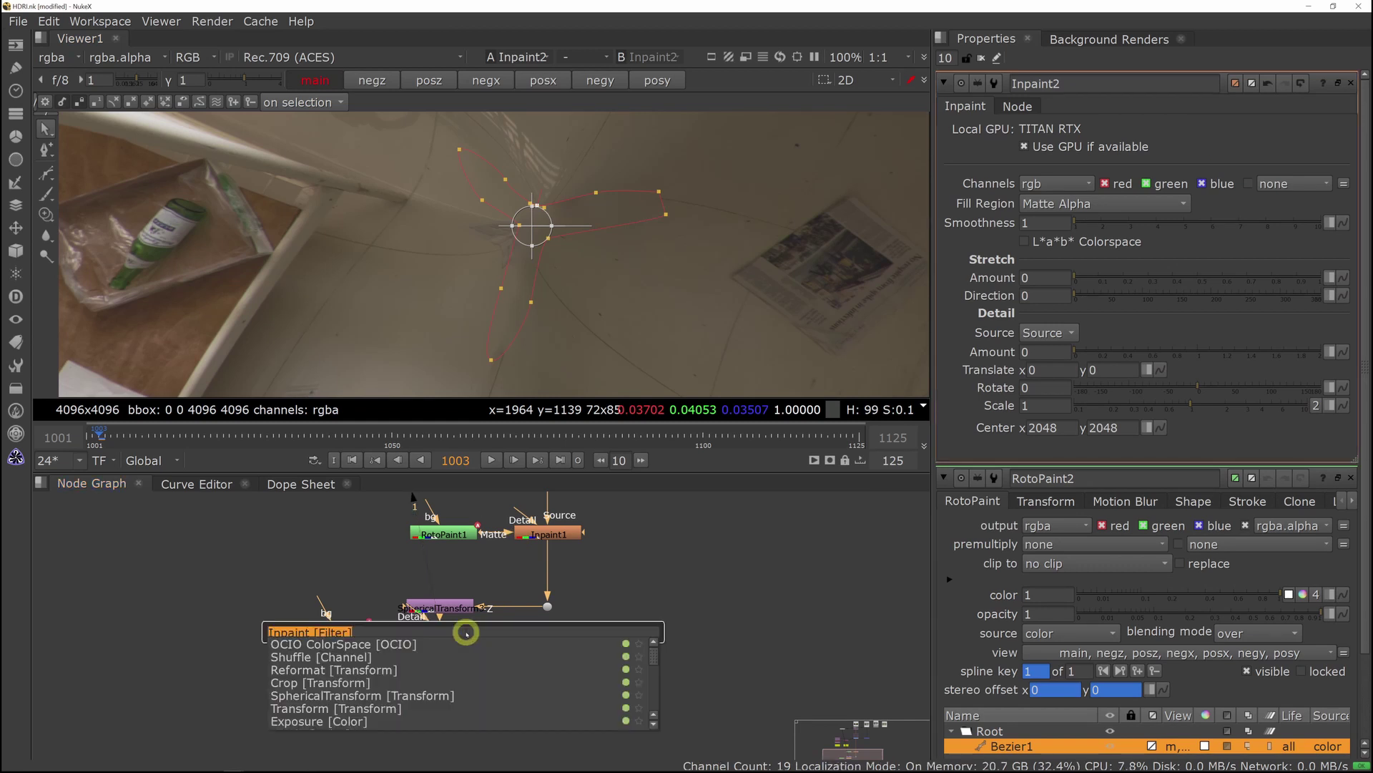
type("spher")
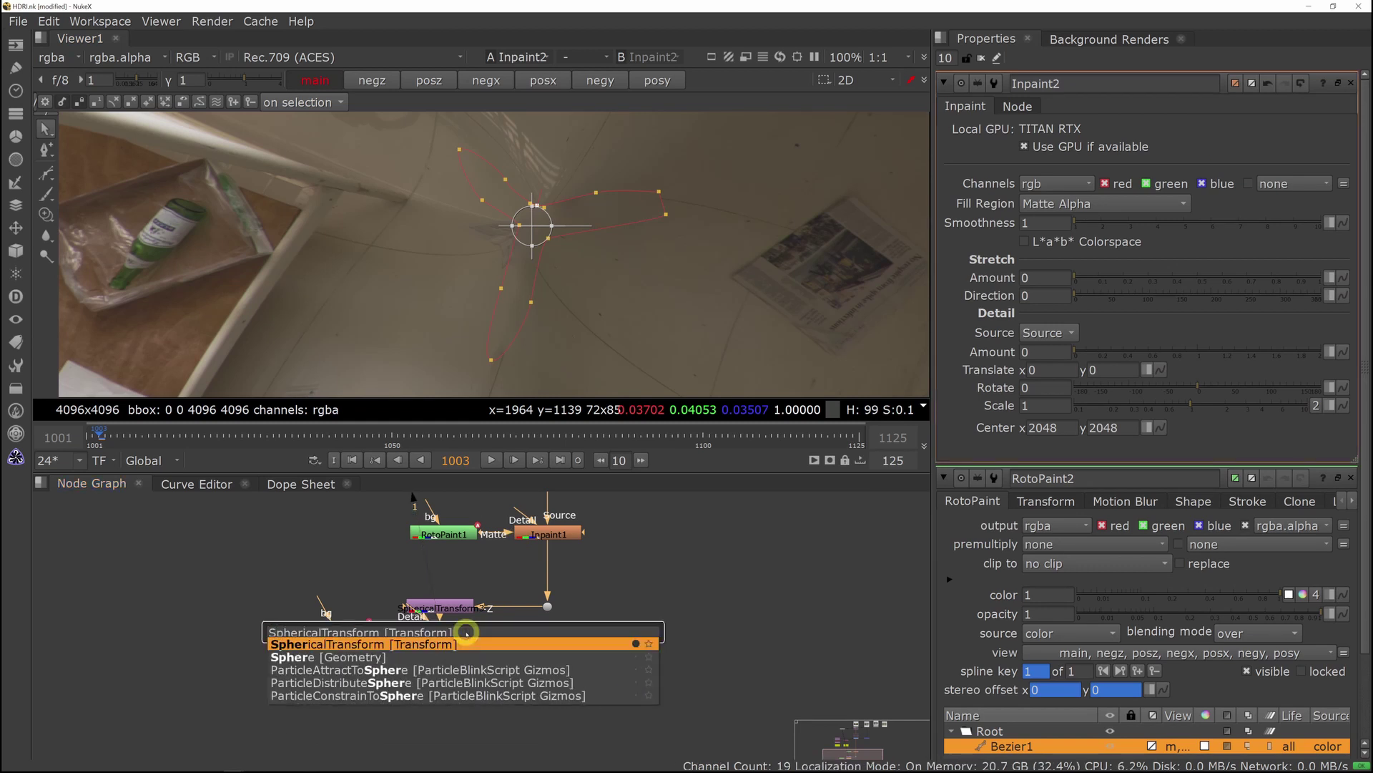
key("Return")
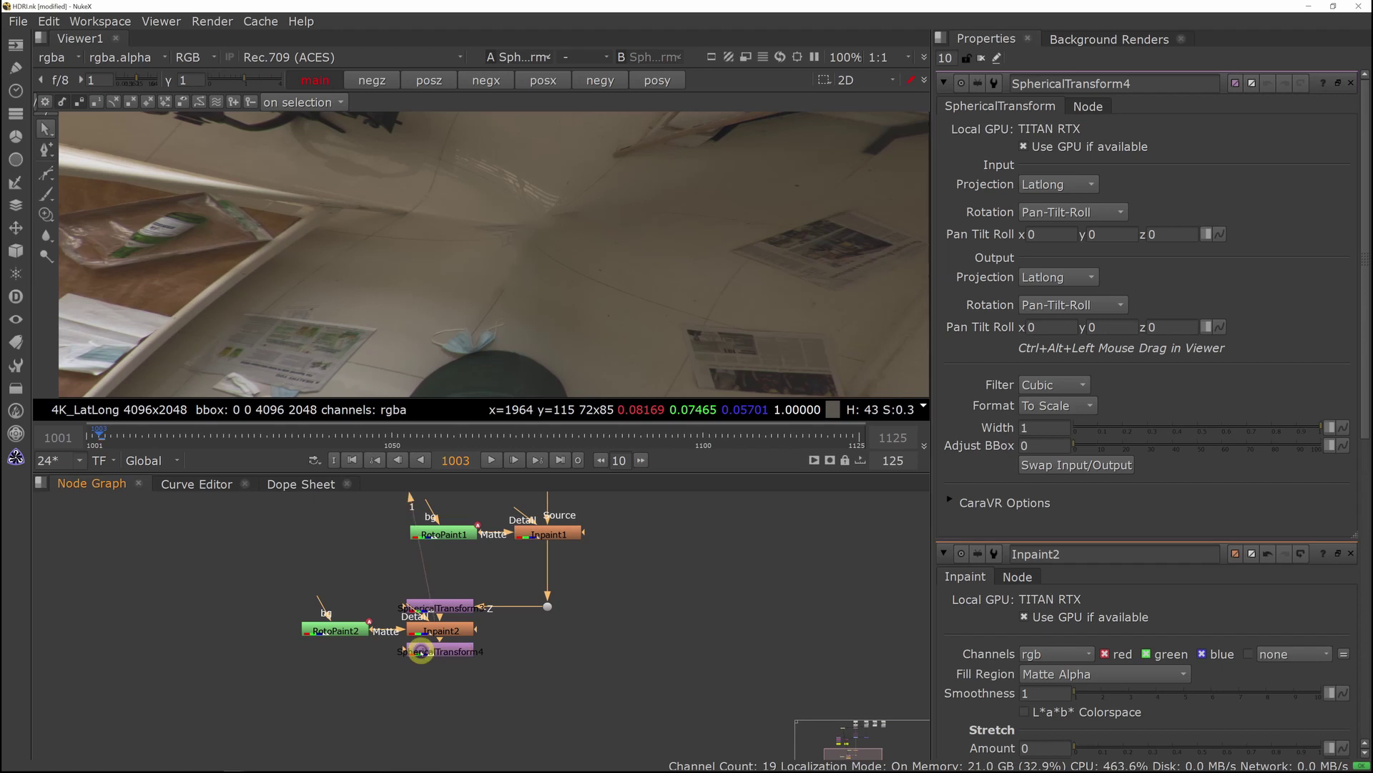
left_click(1058, 183)
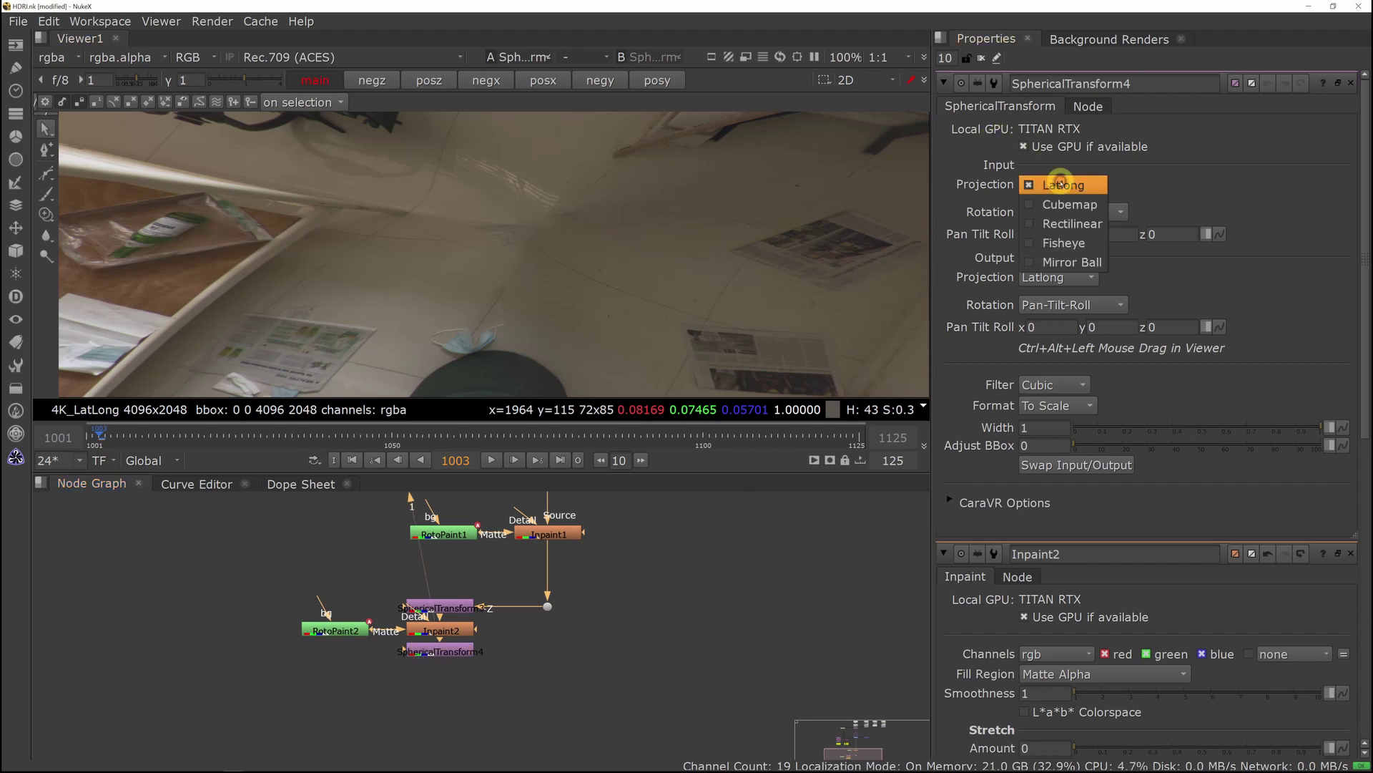
left_click(1057, 202)
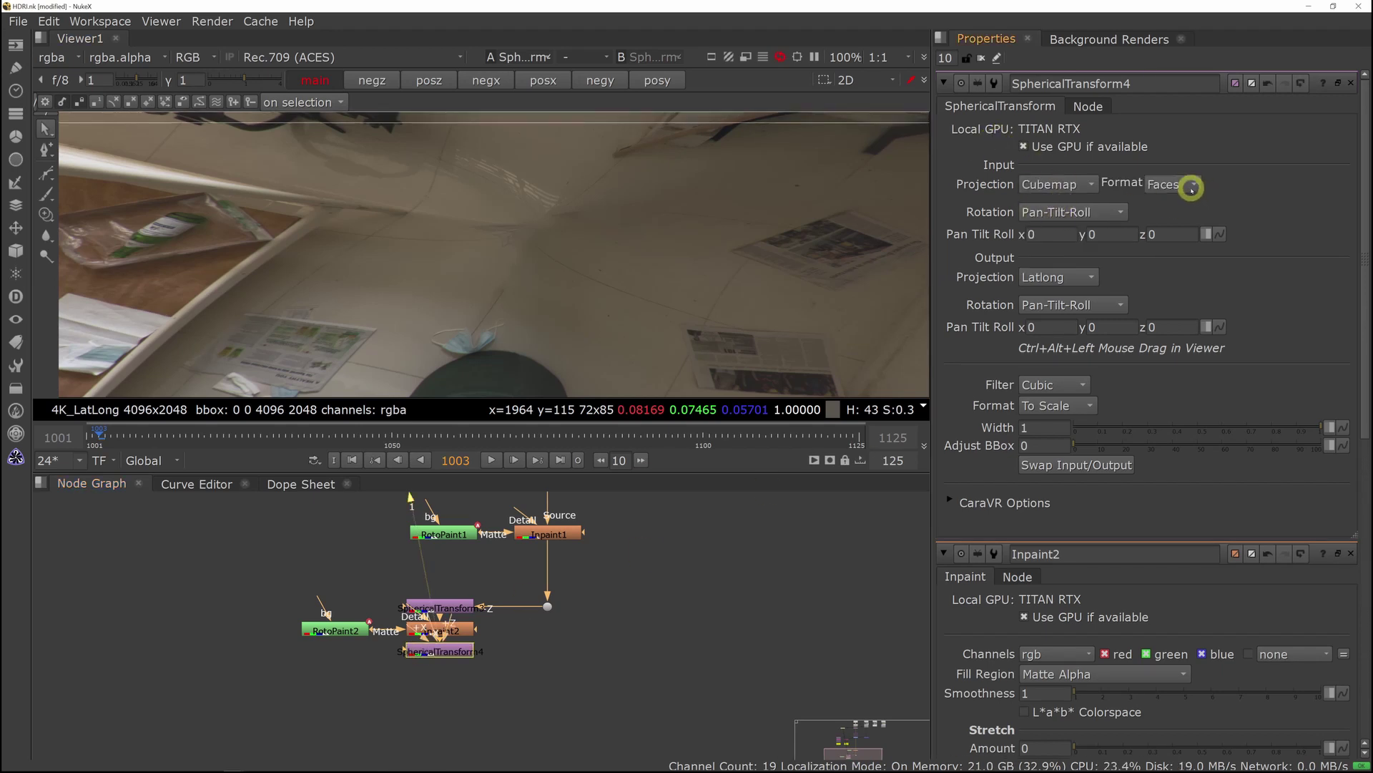
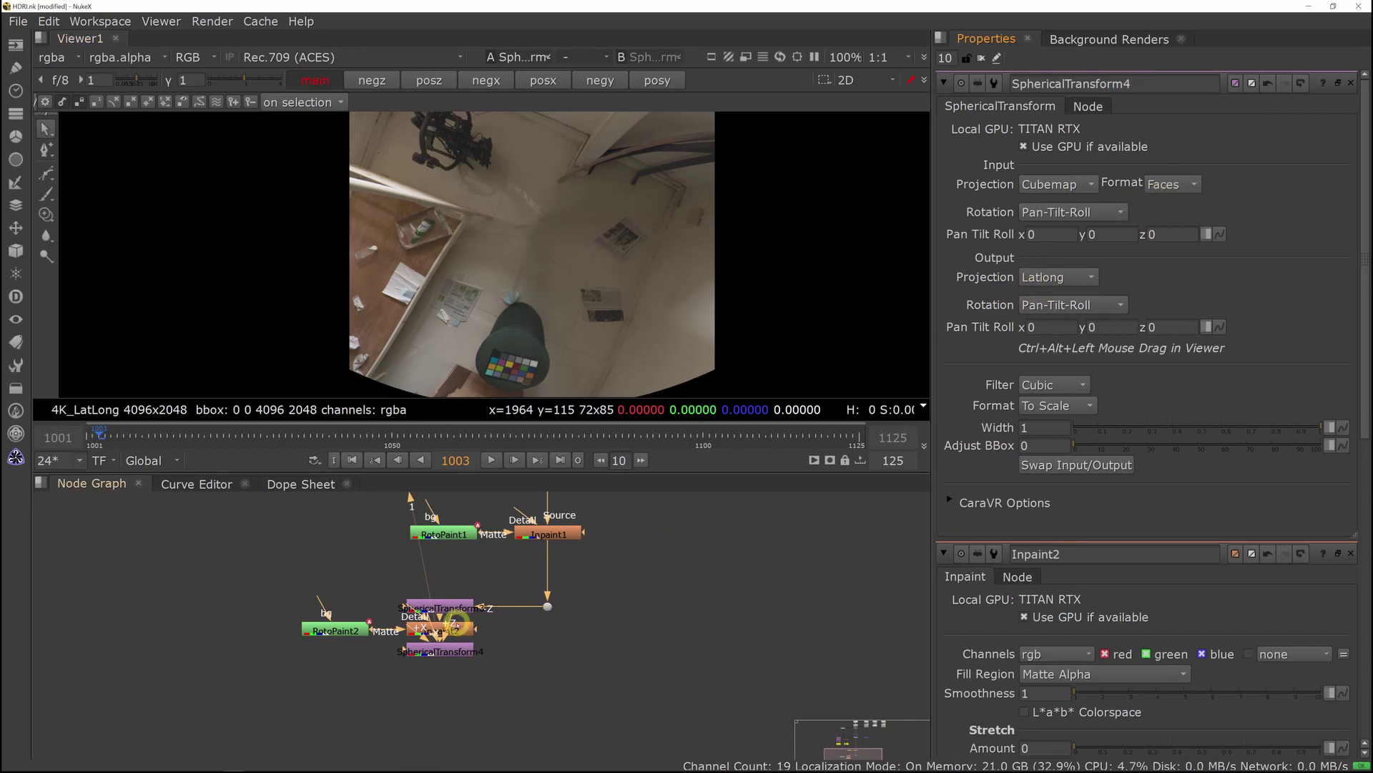
Move SphericalTransform4 farther below Inpaint2 and reconnect Inpaint2 to the cubemap face input that maps onto the floor of the latlong.
scroll(585, 277, "down", 5)
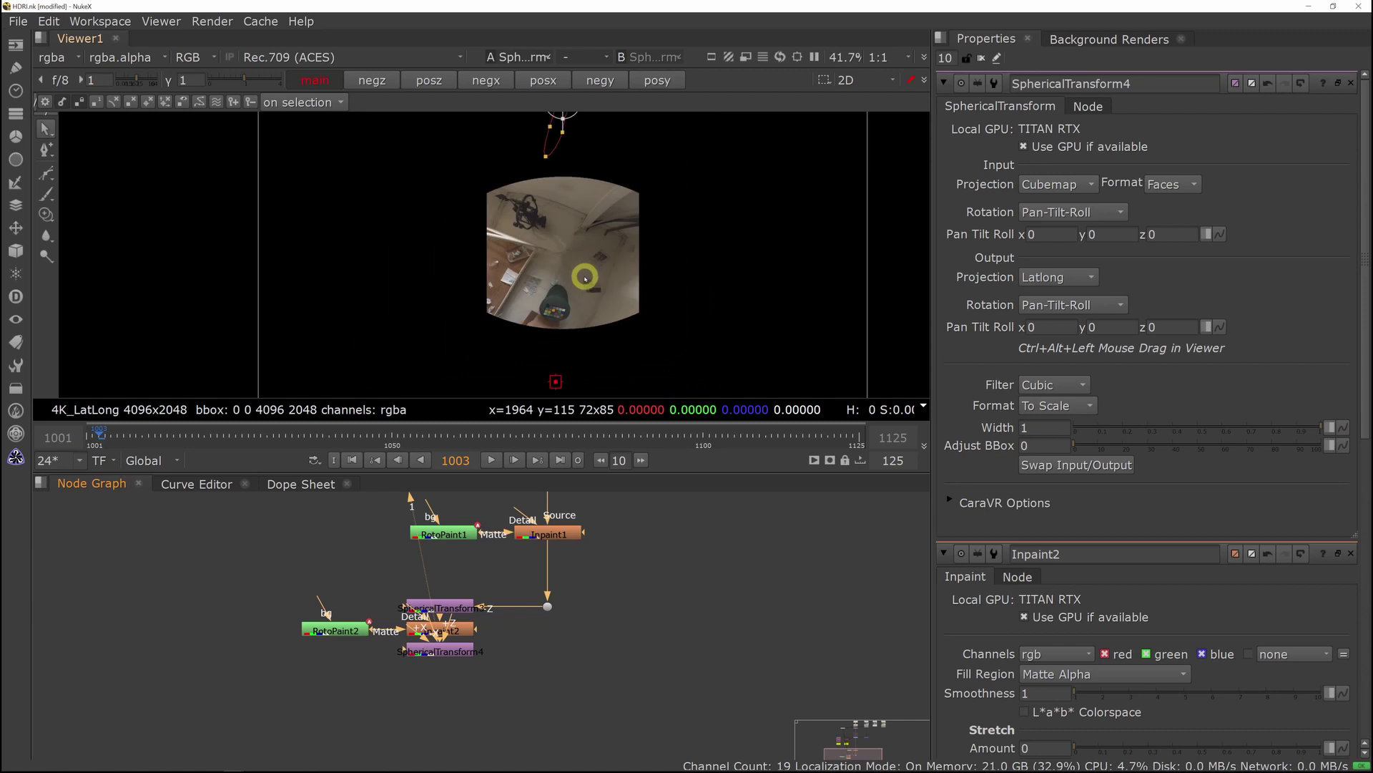
scroll(585, 277, "down", 2)
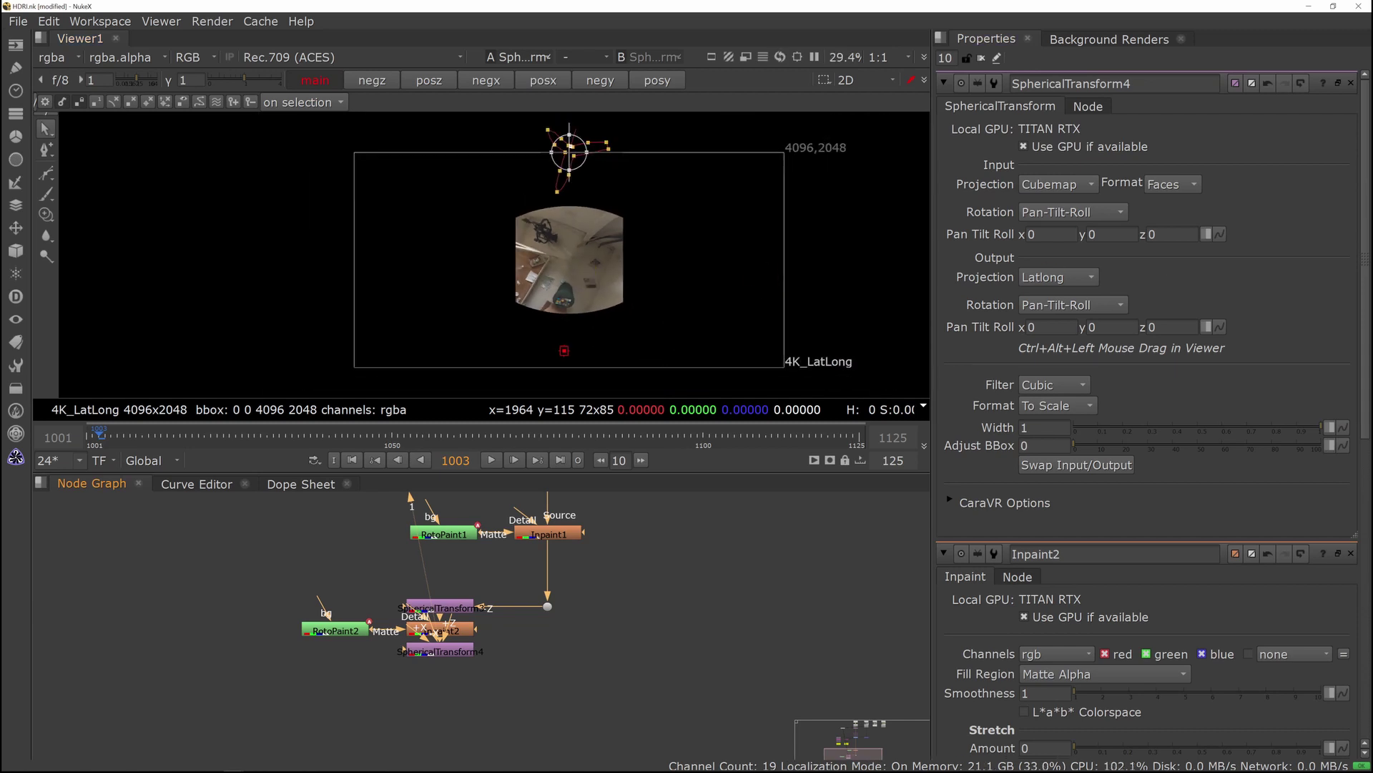
middle_click_drag(494, 685, 510, 658)
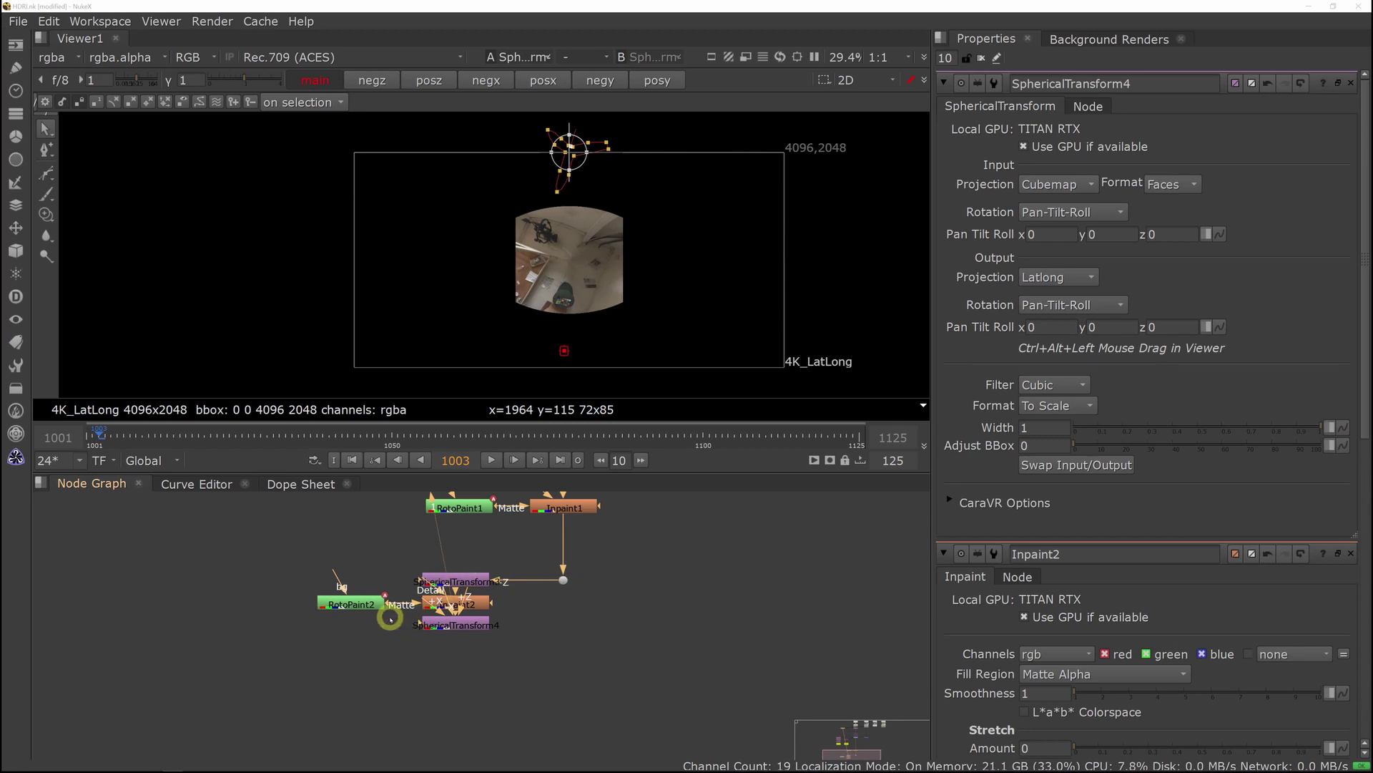
scroll(440, 626, "up", 3)
left_click_drag(454, 622, 400, 628)
left_click(441, 603)
left_click_drag(408, 705, 461, 578)
left_click_drag(521, 709, 486, 696)
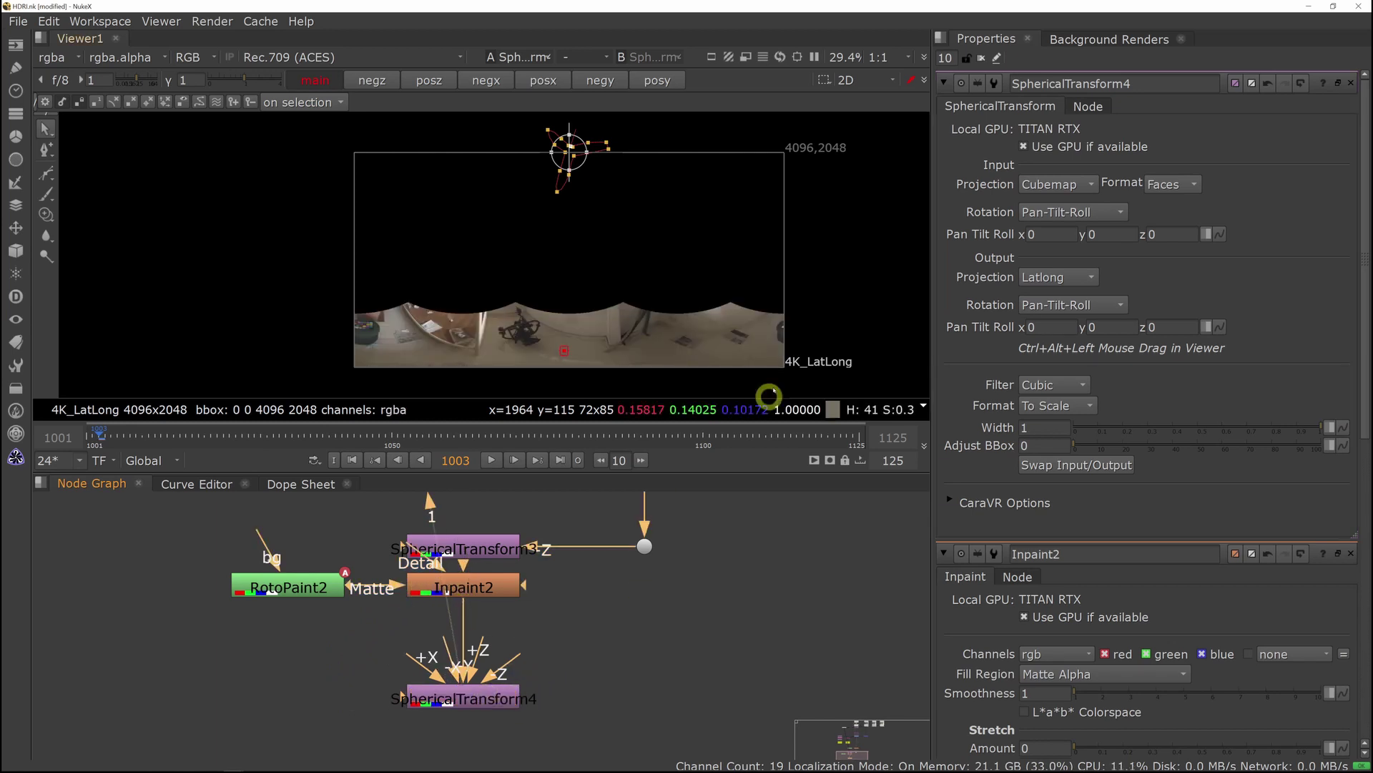
Merge SphericalTransform4 over the latlong image from the Dot, placing the Merge node beside SphericalTransform4.
left_click(474, 698)
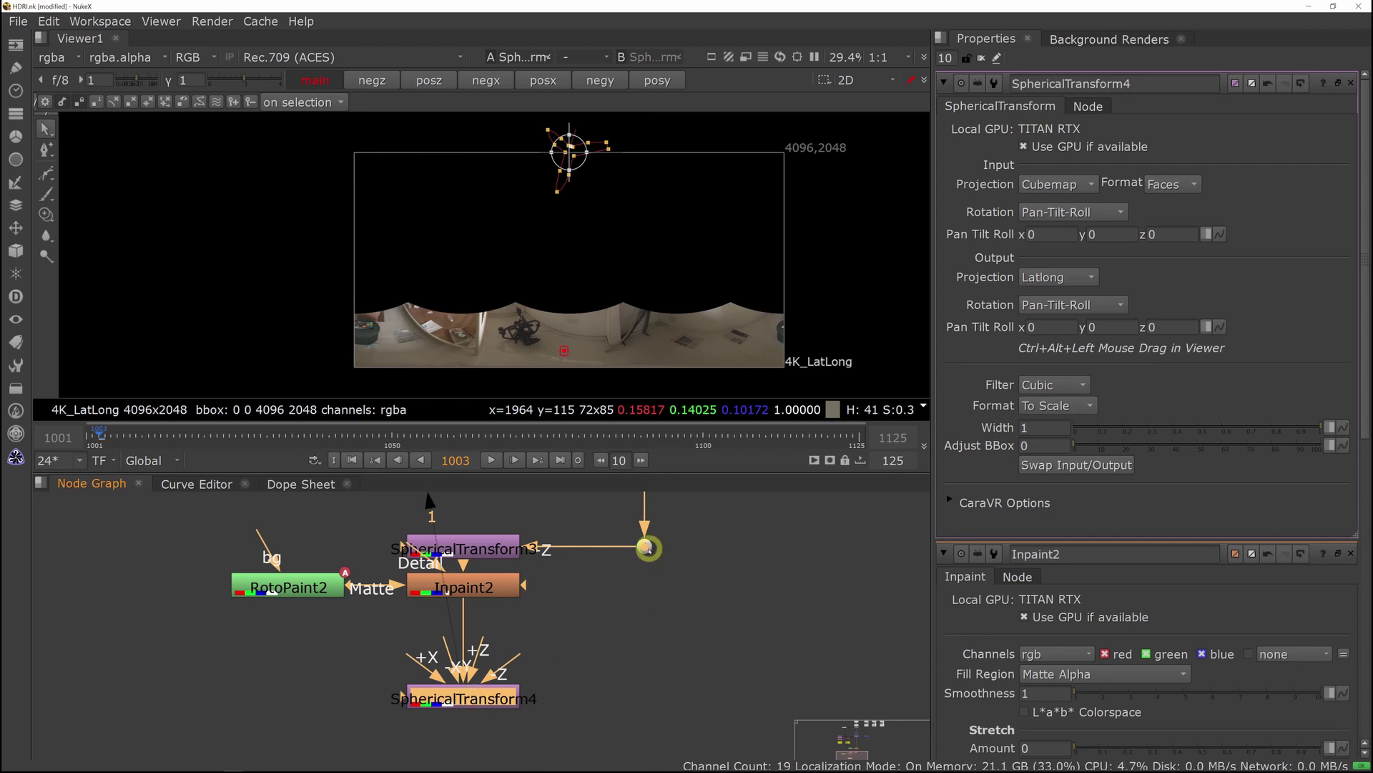
key("m")
left_click(670, 692)
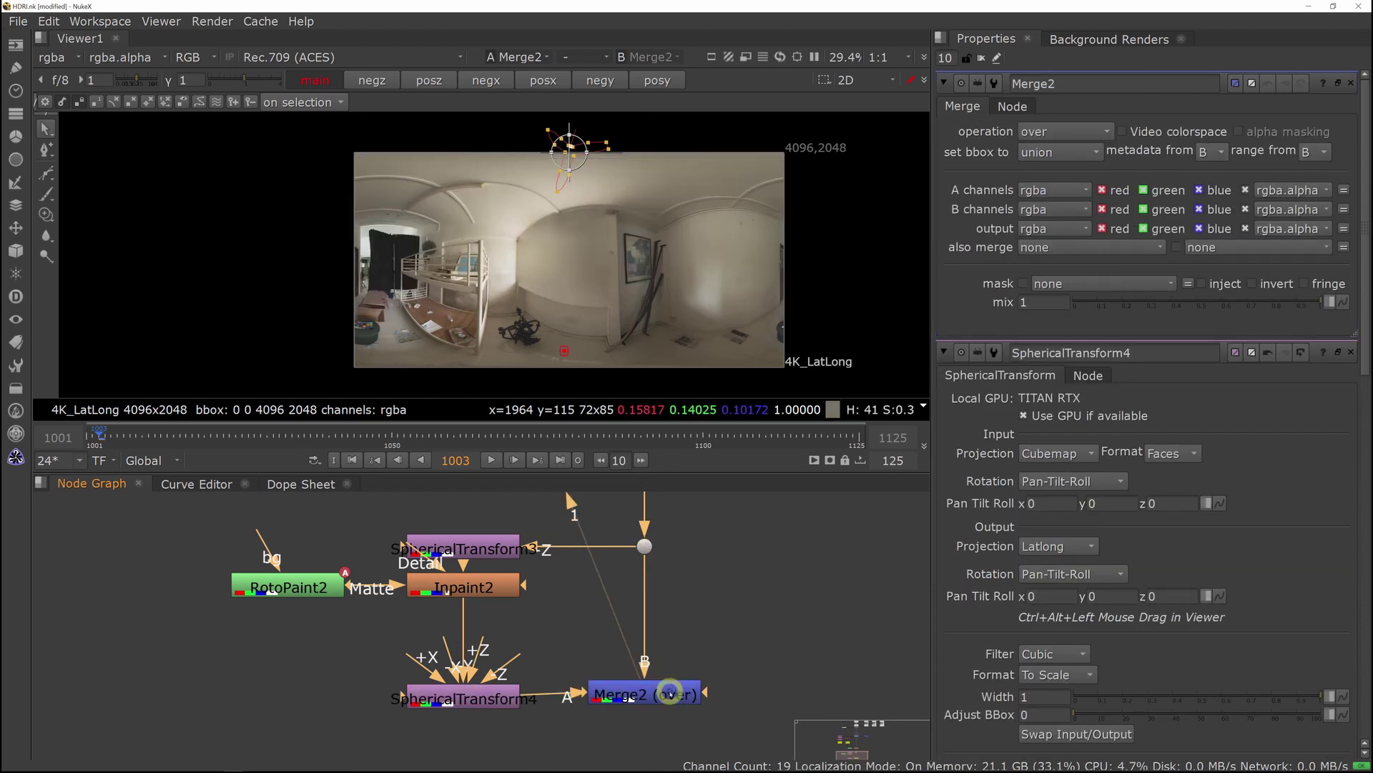
Compare the floor area between the Merge2 output and the Dot1 image before the tripod cleanup.
middle_click_drag(655, 348, 669, 276)
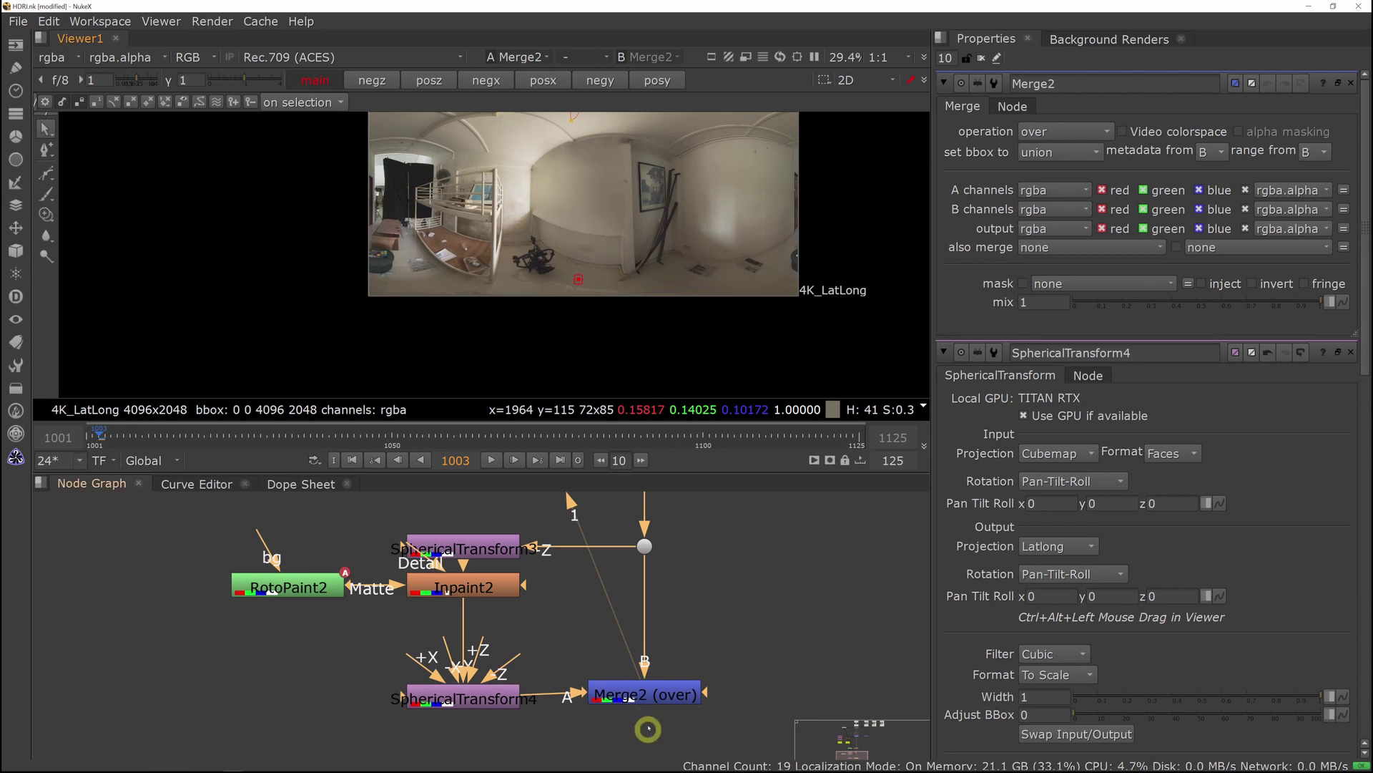
key("2")
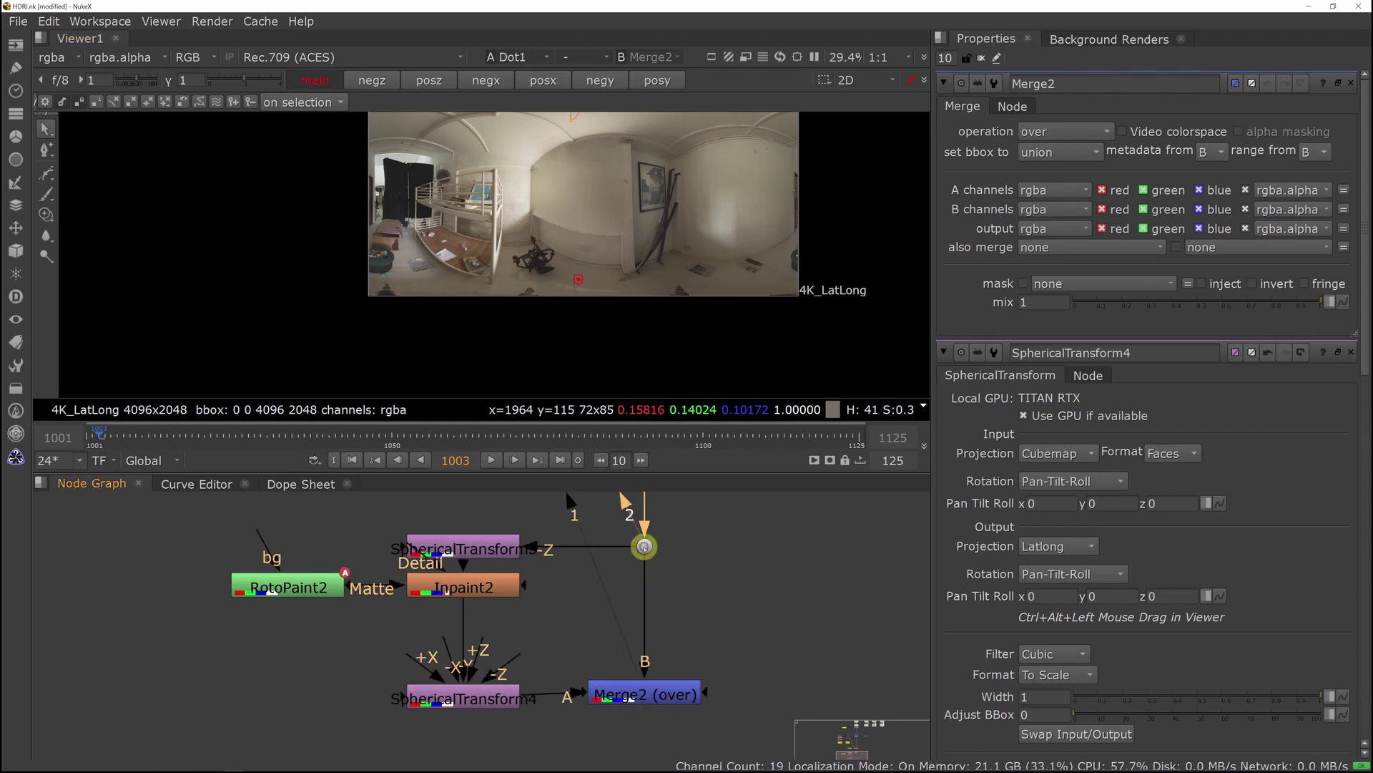
scroll(628, 256, "up", 4)
key("1")
key("2")
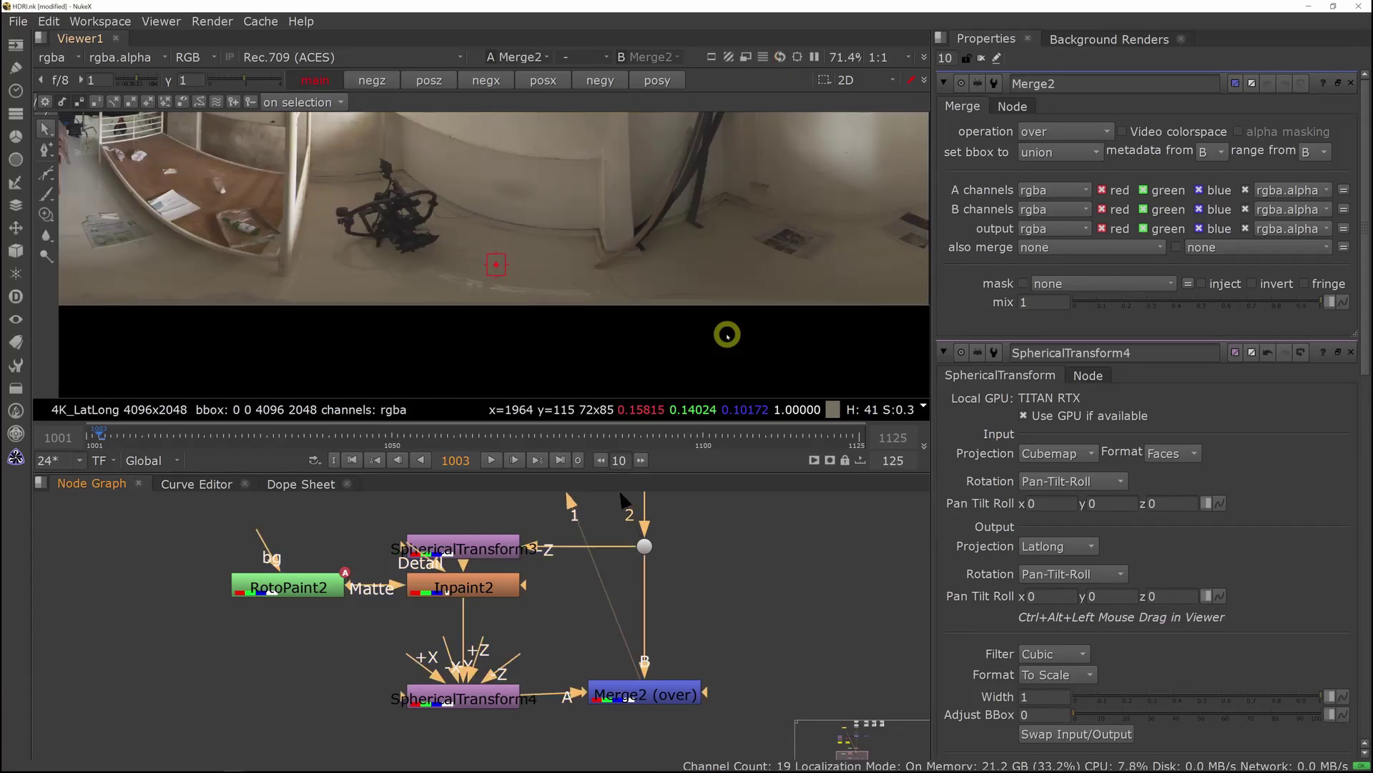
key("1")
key("minus")
Line Merge2 up with SphericalTransform4 and close all open node properties.
left_click_drag(647, 702, 646, 706)
left_click(462, 695)
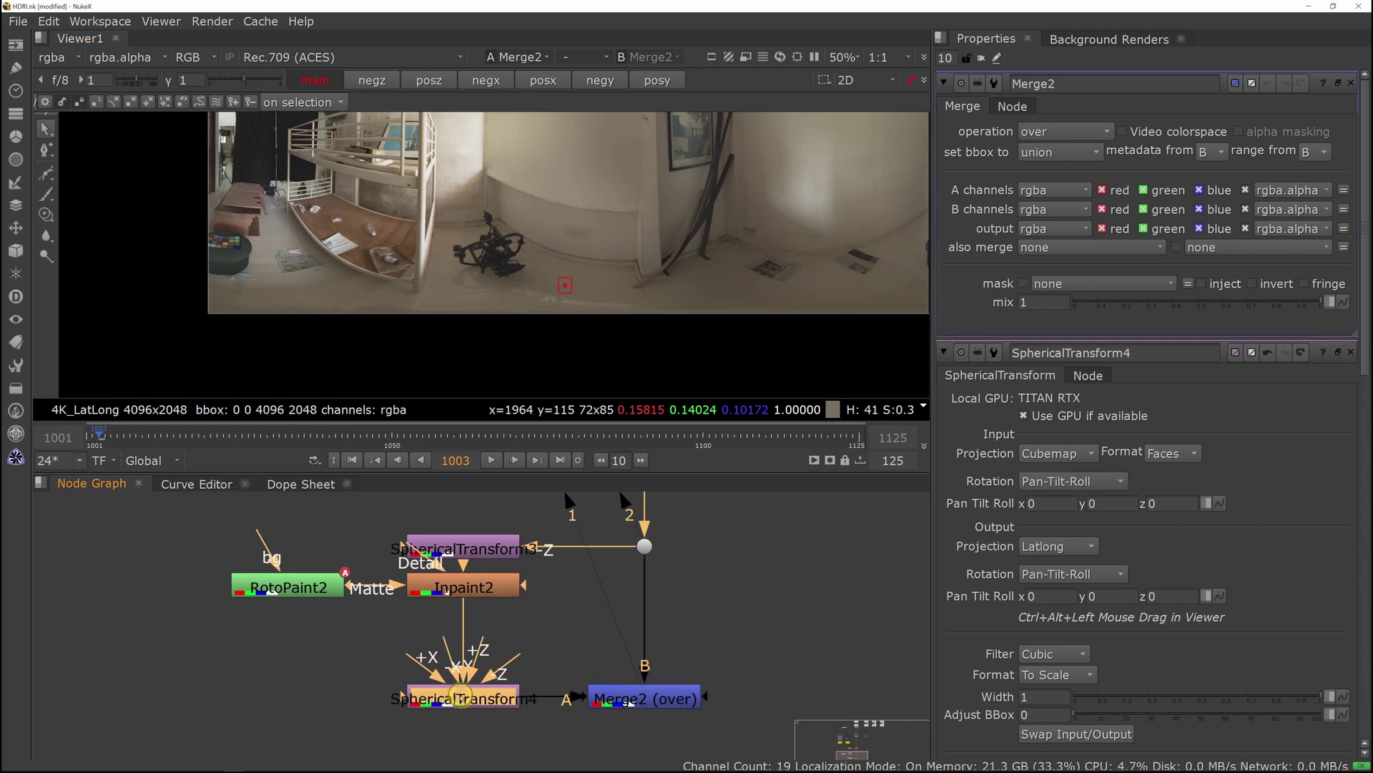
scroll(669, 313, "down", 4)
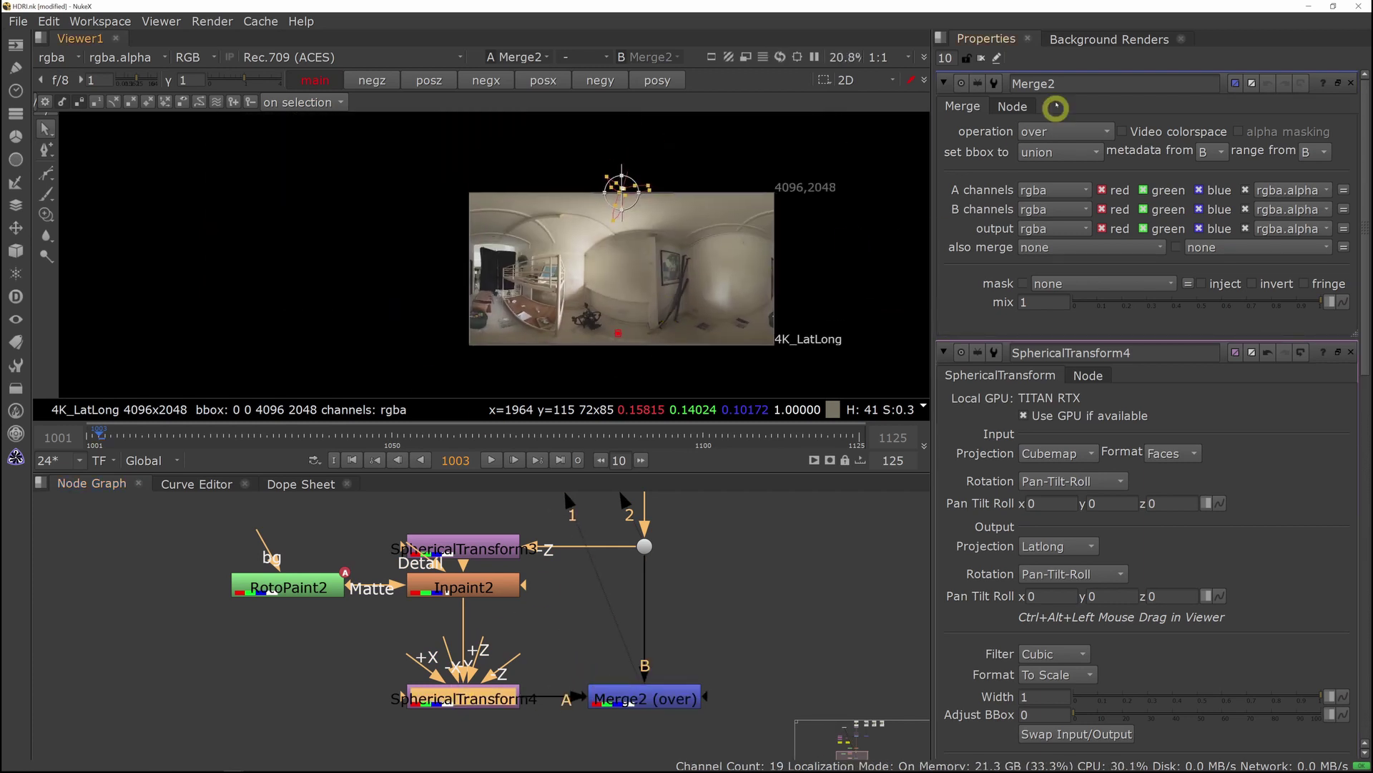
left_click(982, 57)
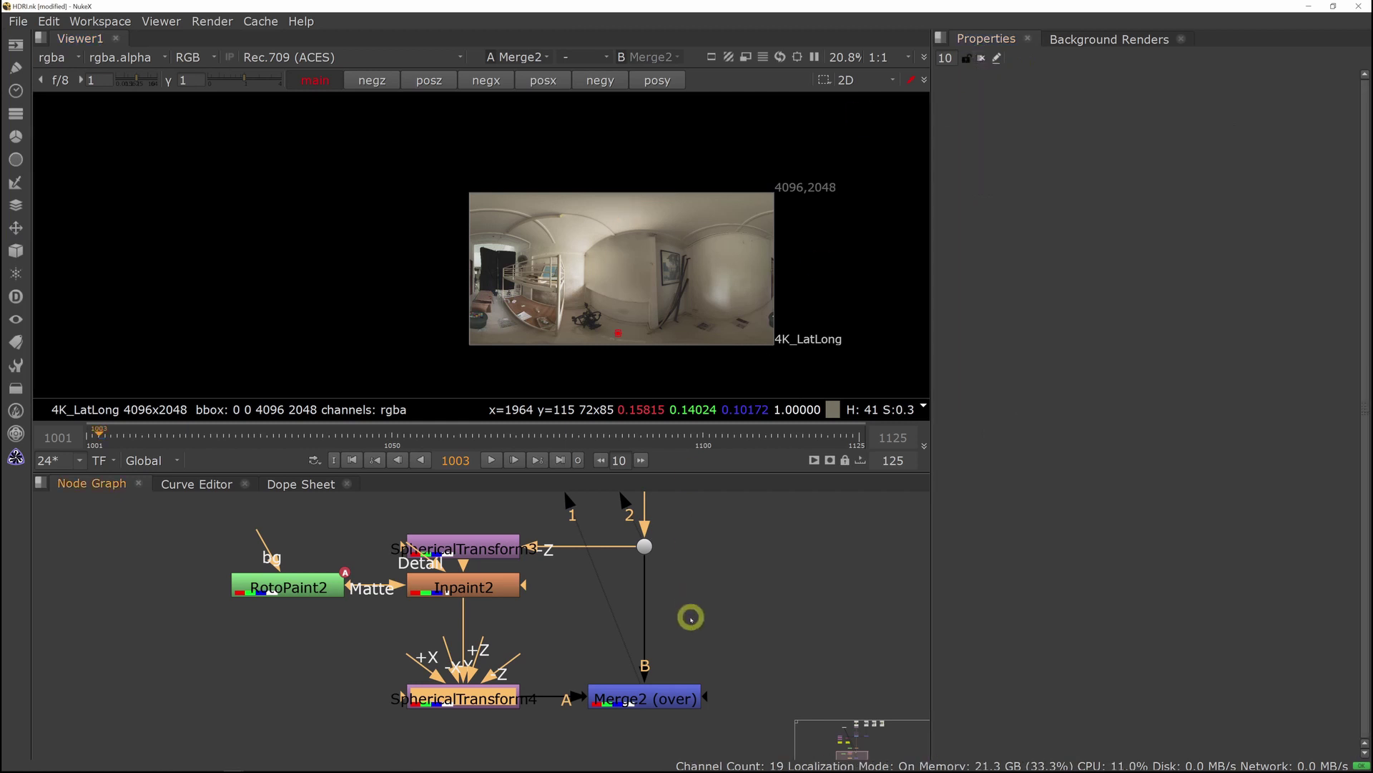
Add a Write node below Merge2 and open its properties.
middle_click_drag(674, 641, 662, 545)
left_click(643, 600)
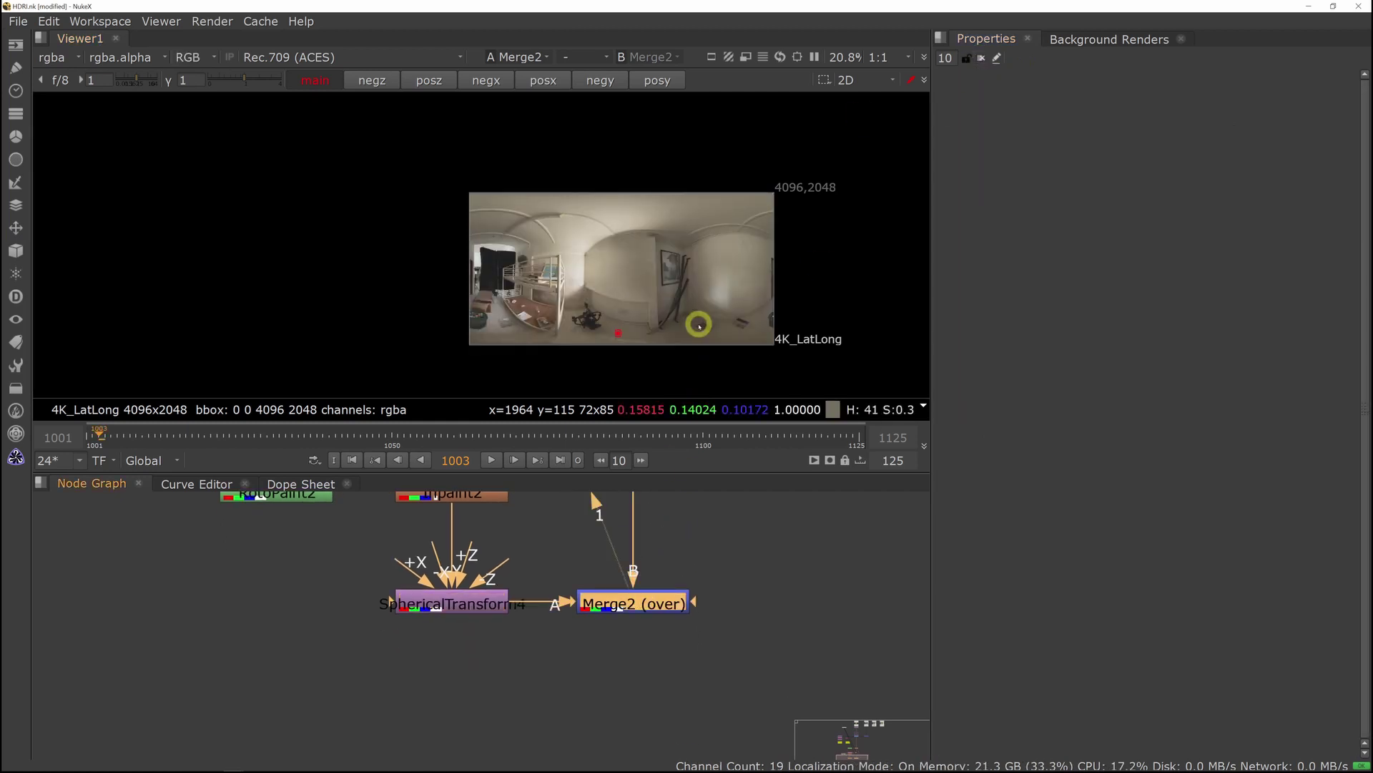
key("Tab")
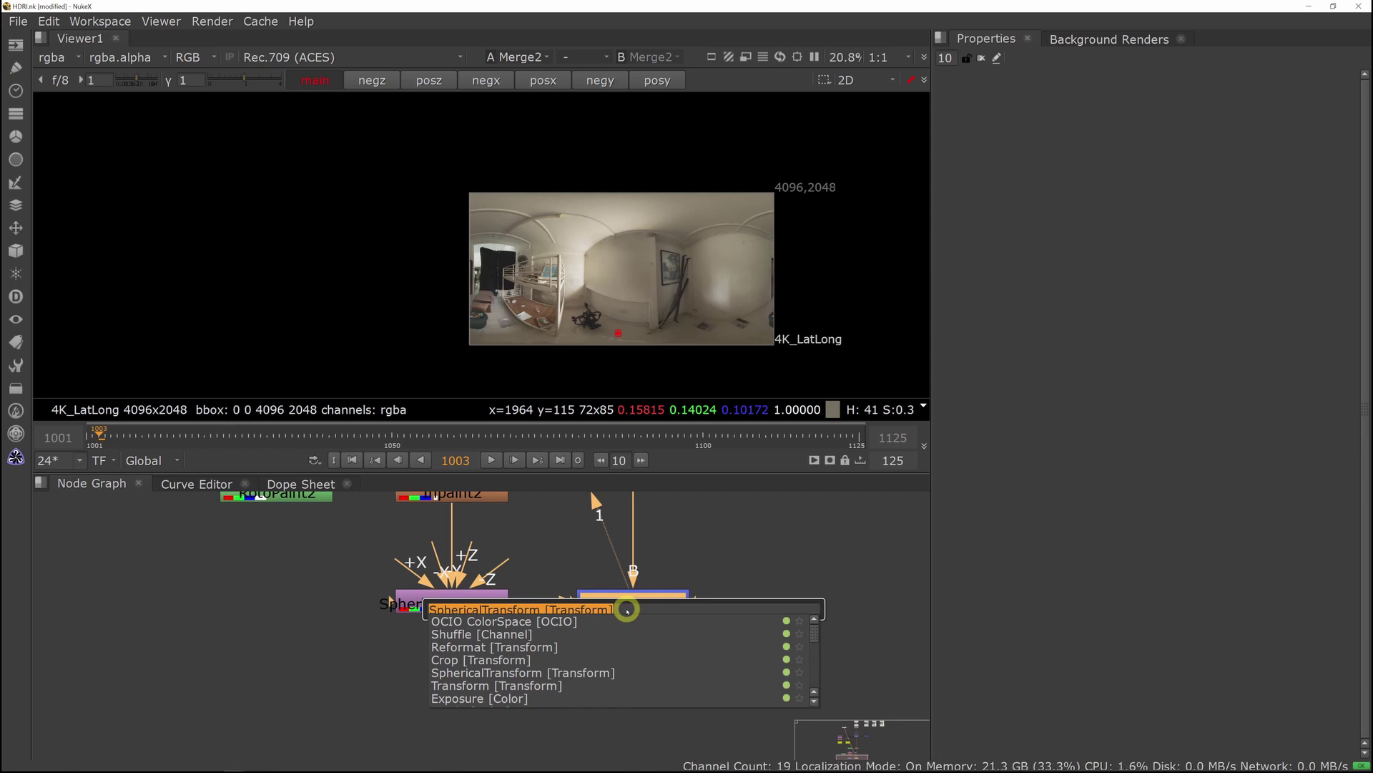
type("write")
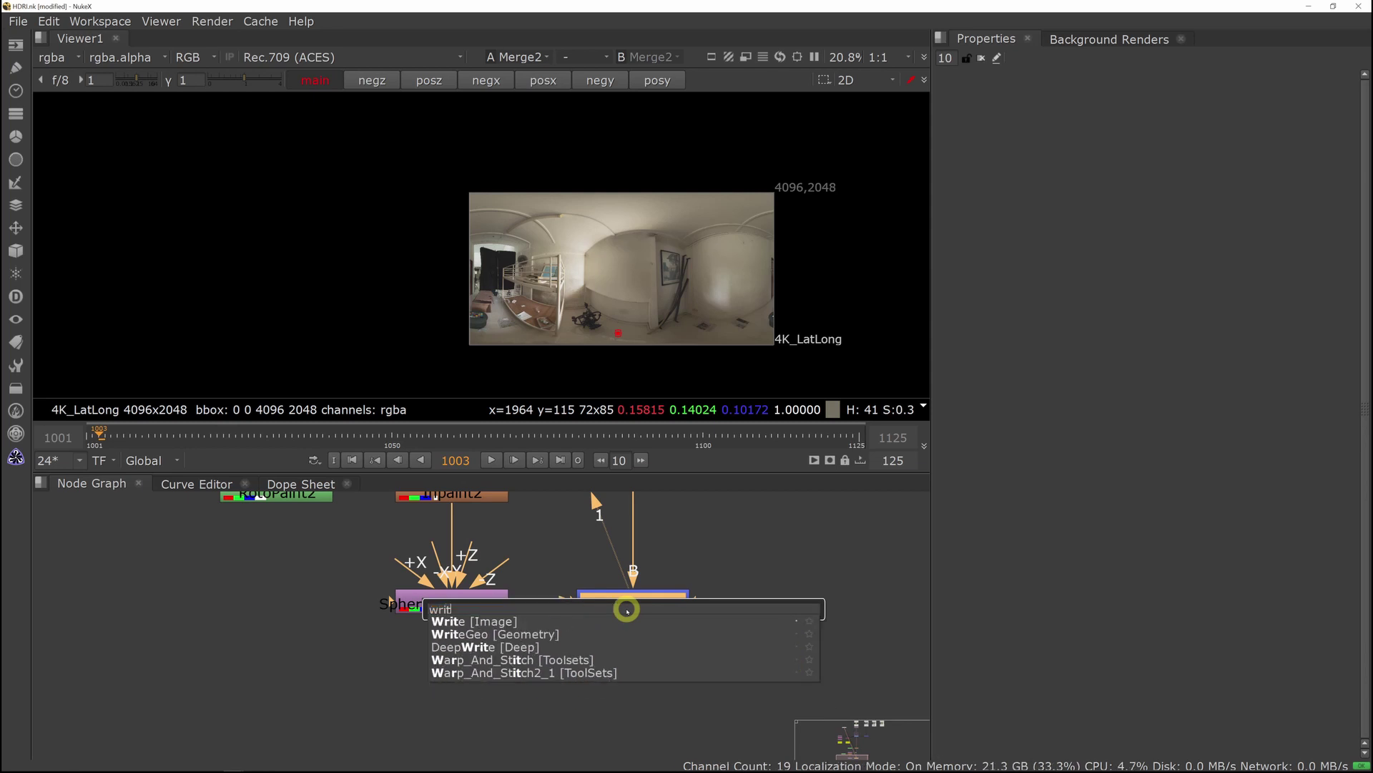
key("Return")
double_click(646, 634)
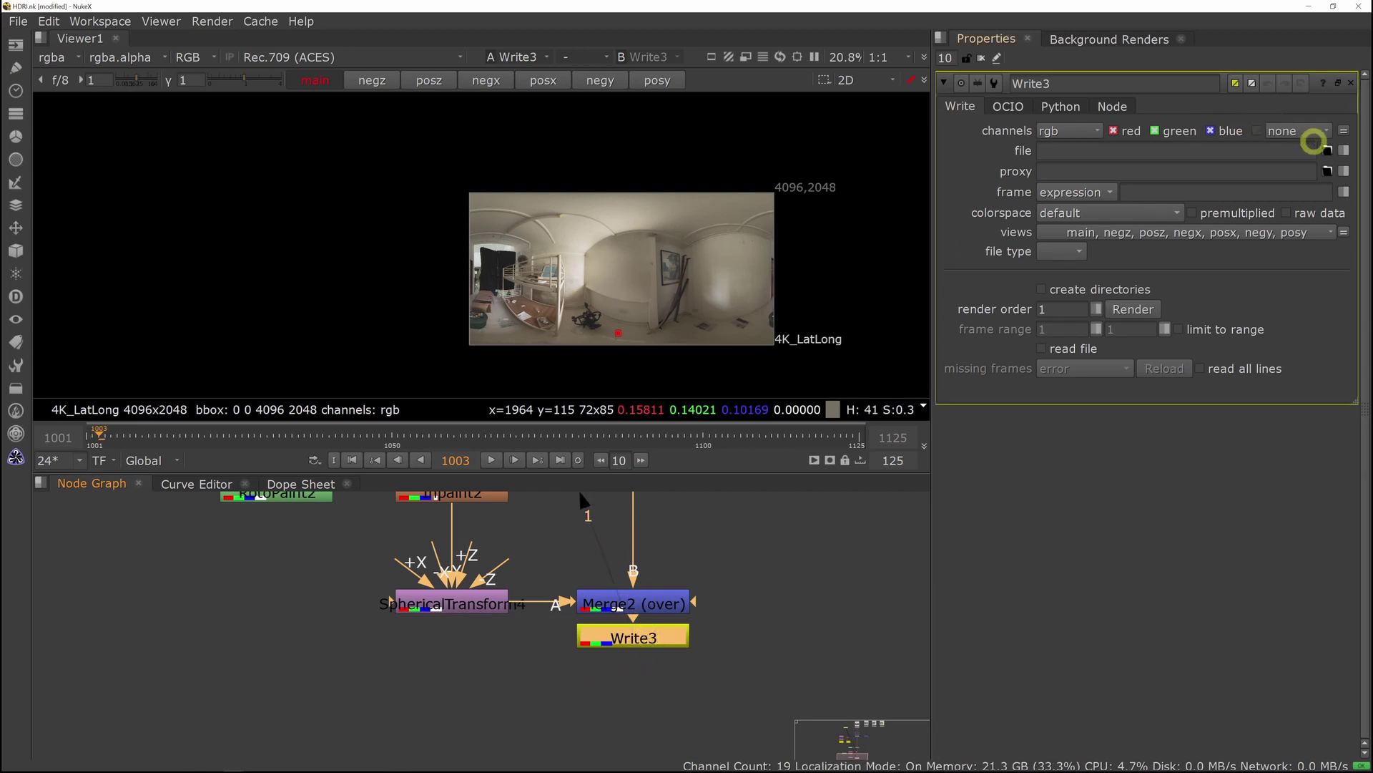
Set Write3's output file to HDRI01_noLights.CC.exr in the HDRI/01 folder, basing the name on HDRI01.CC.exr.
left_click(1328, 150)
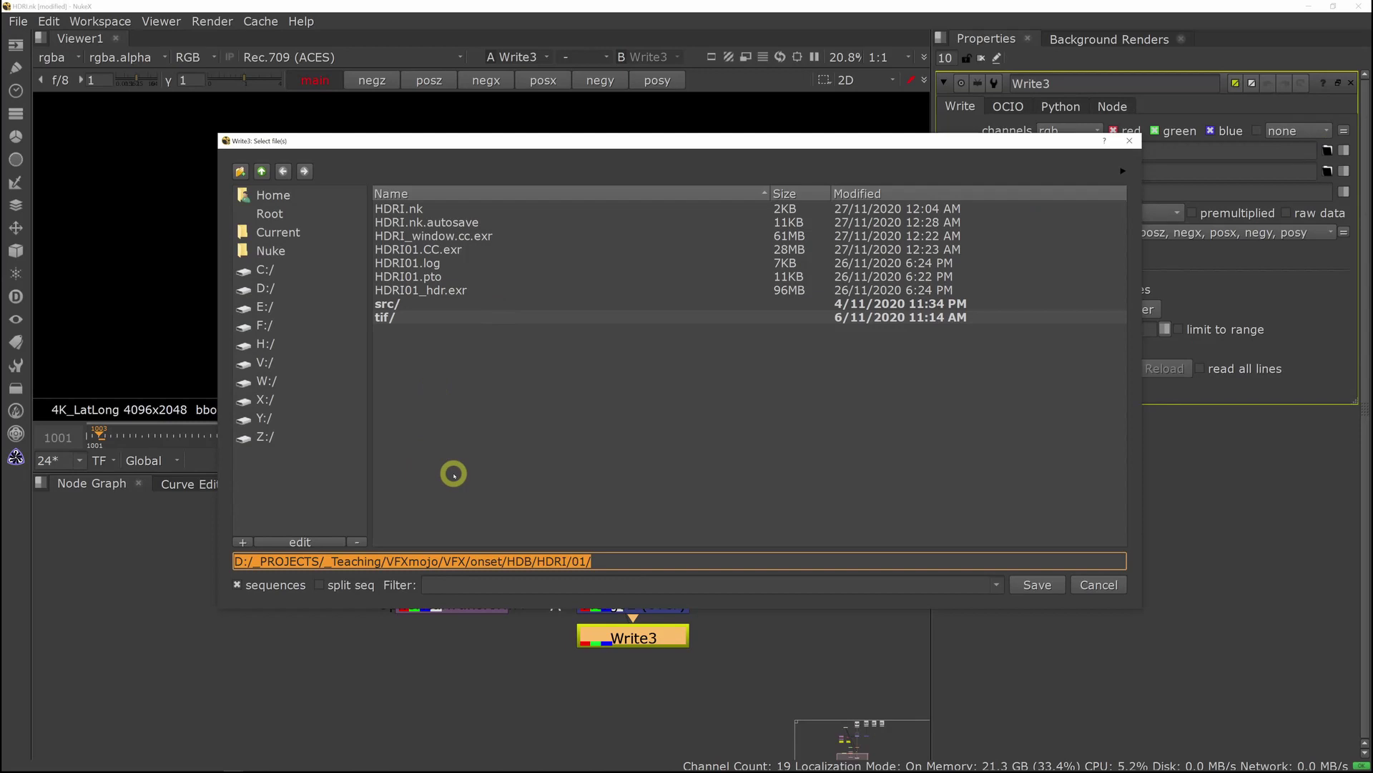
left_click(442, 250)
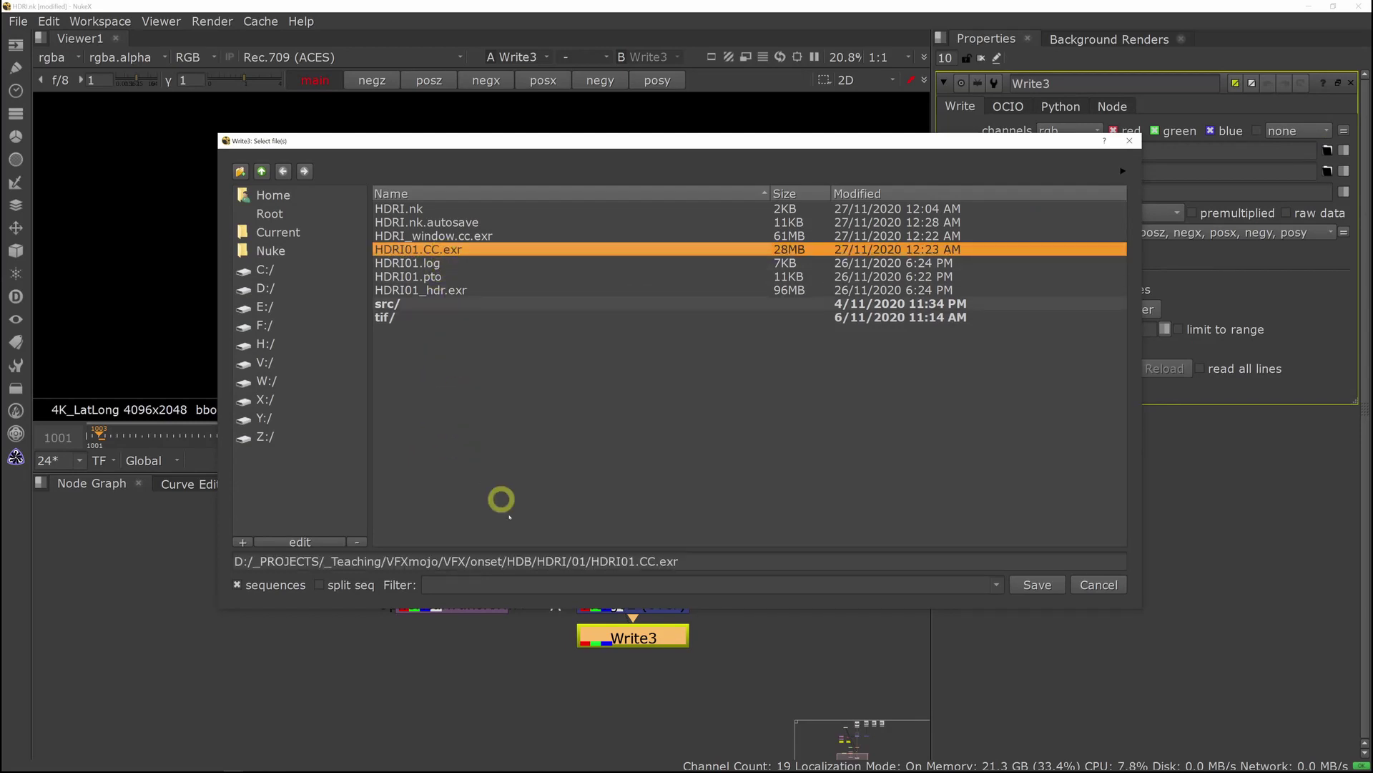
left_click(640, 562)
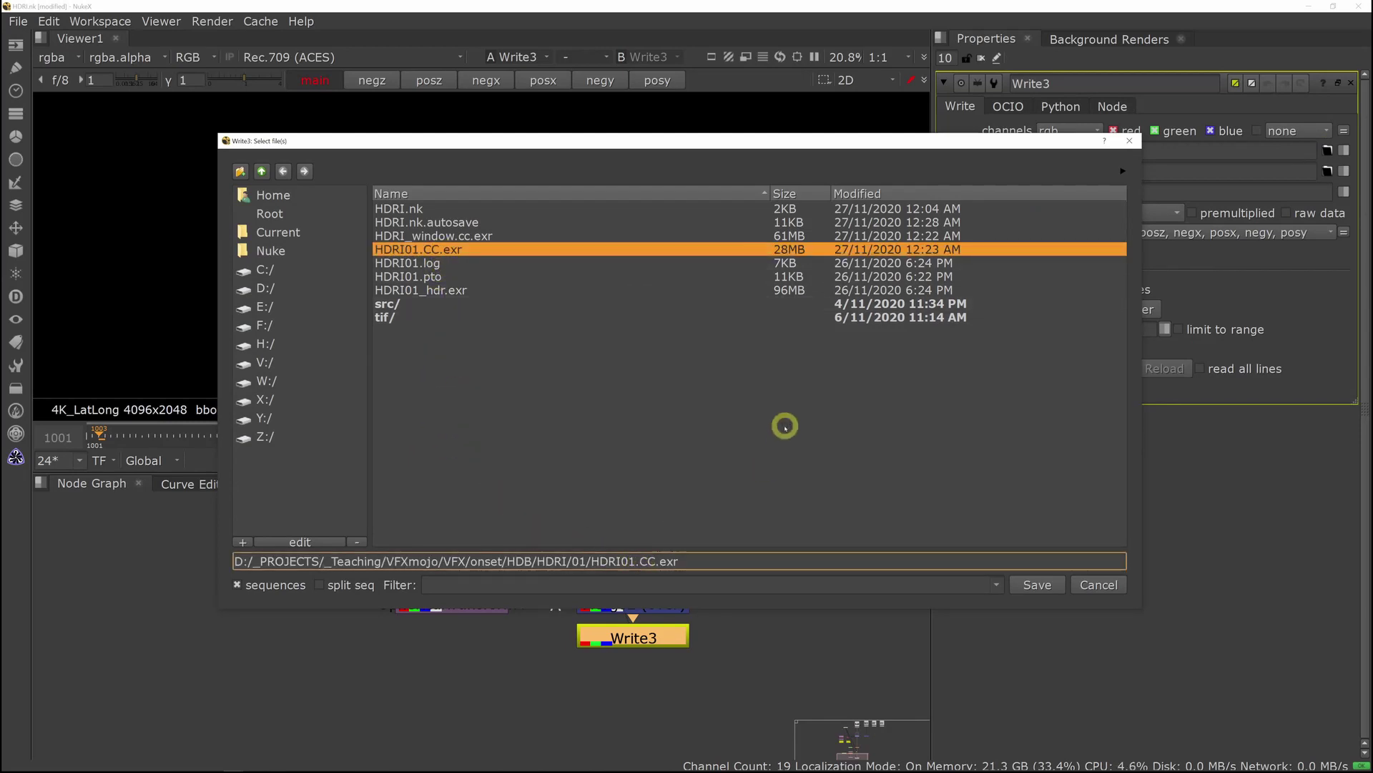
type("_noLights")
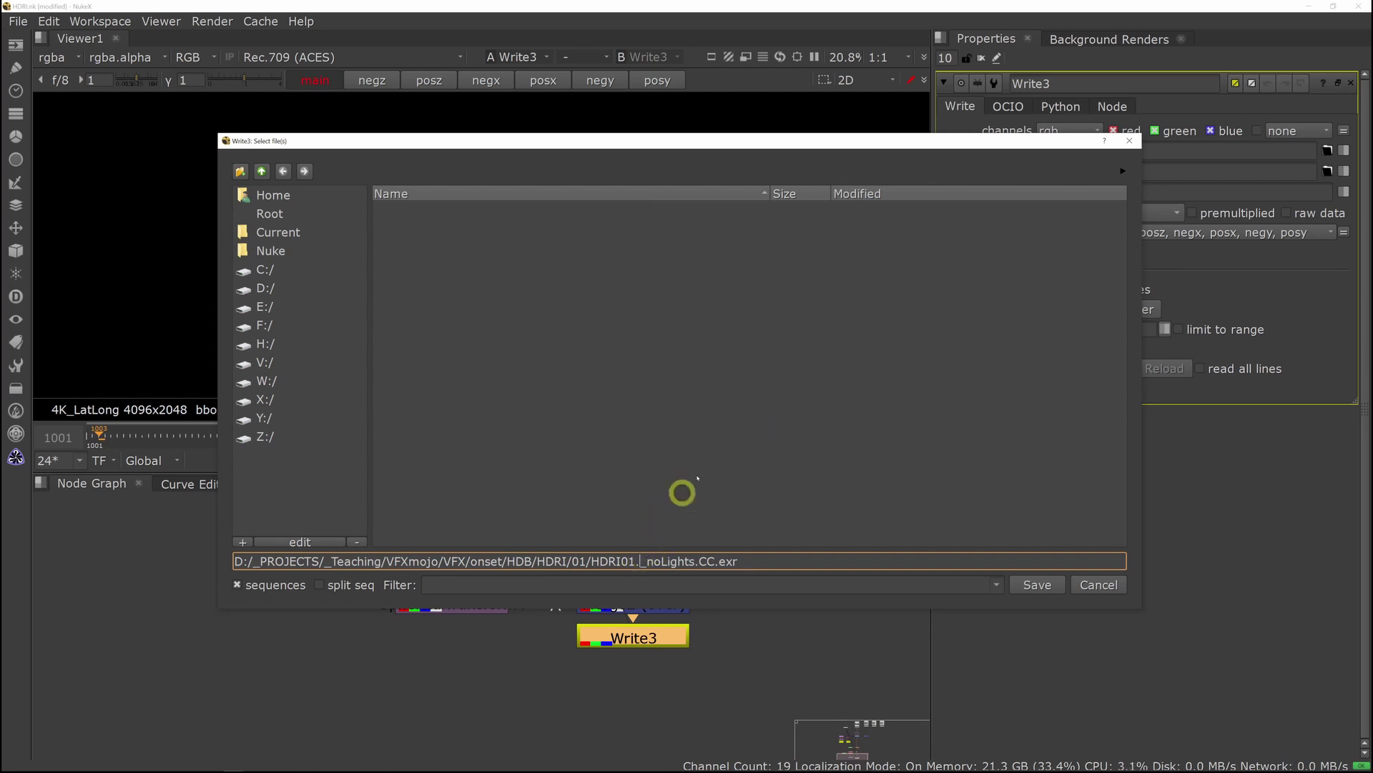
left_click(1038, 585)
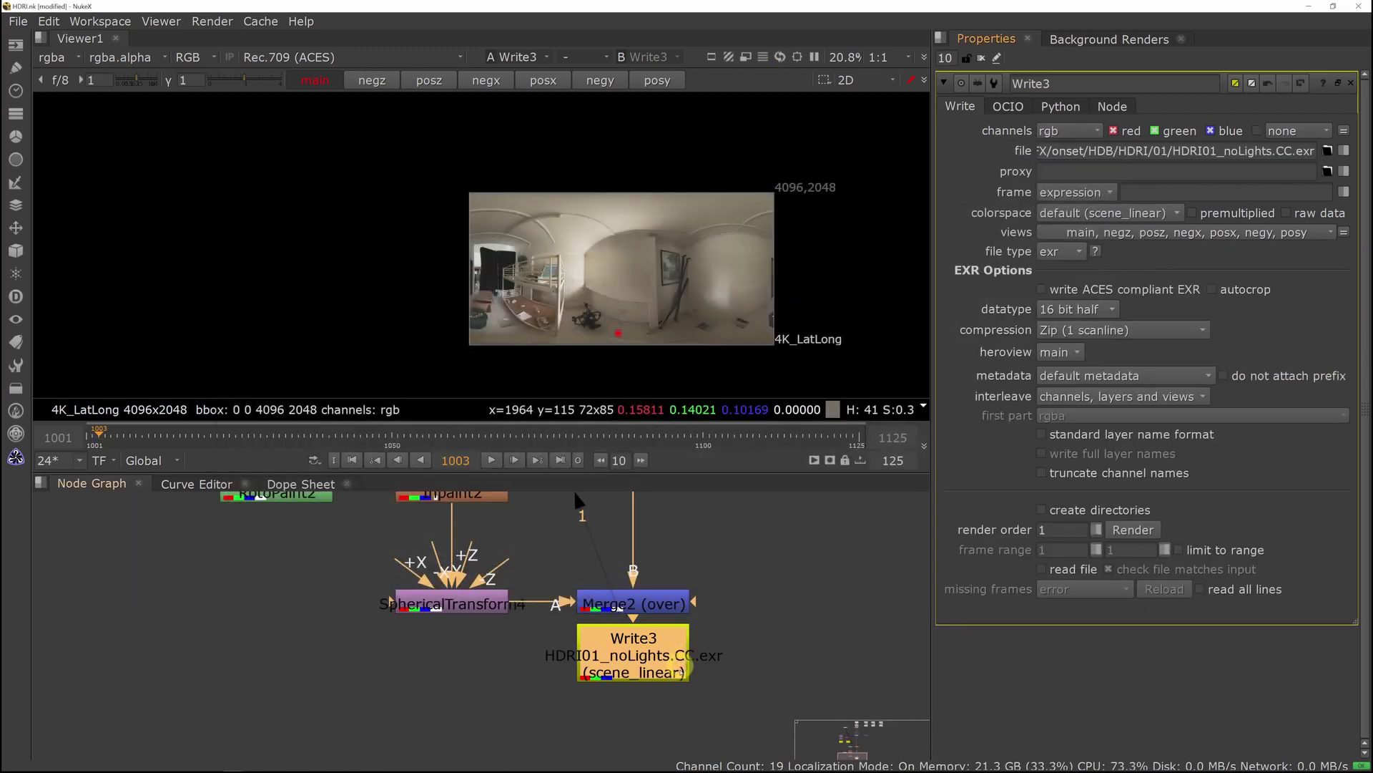
middle_click_drag(682, 663, 683, 668)
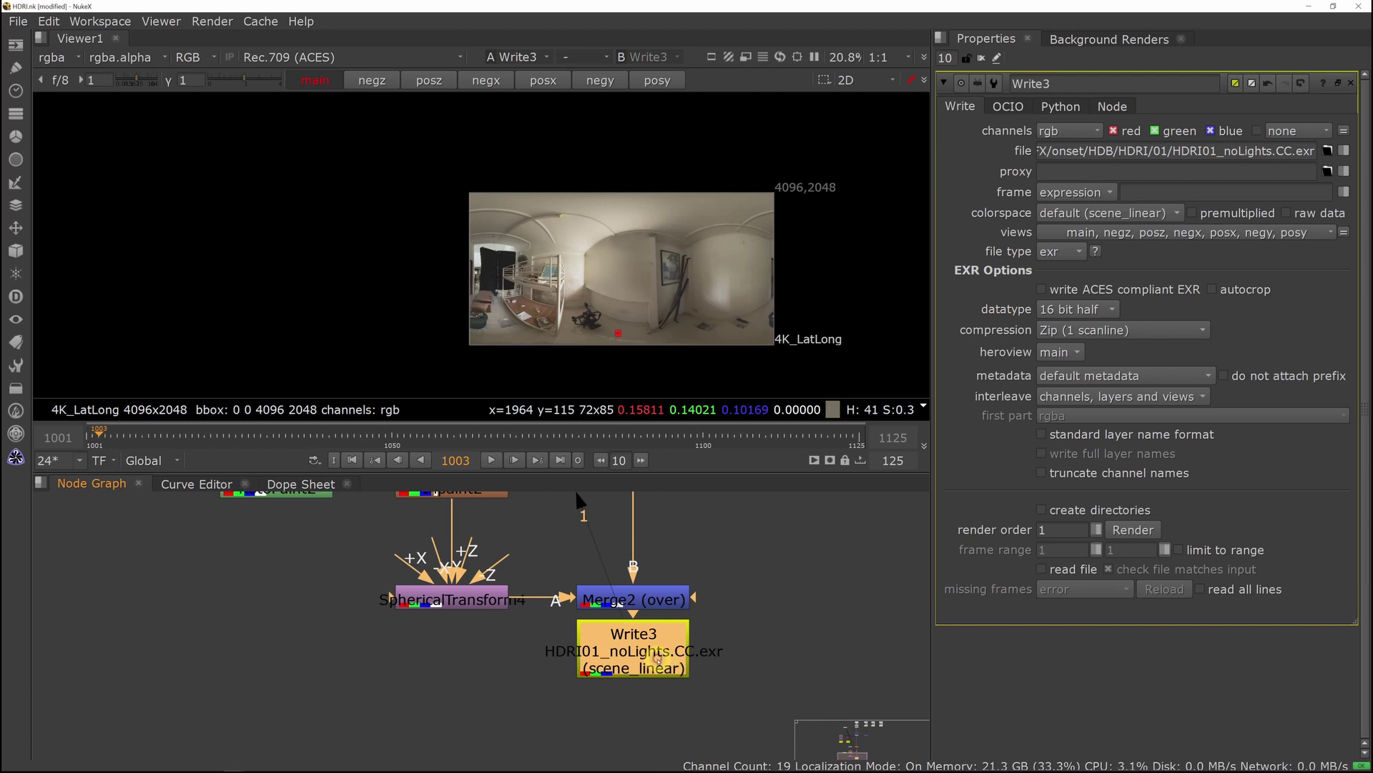
Render Write3 using the input frame range 1-1 with all views, and deselect the node.
left_click(1143, 533)
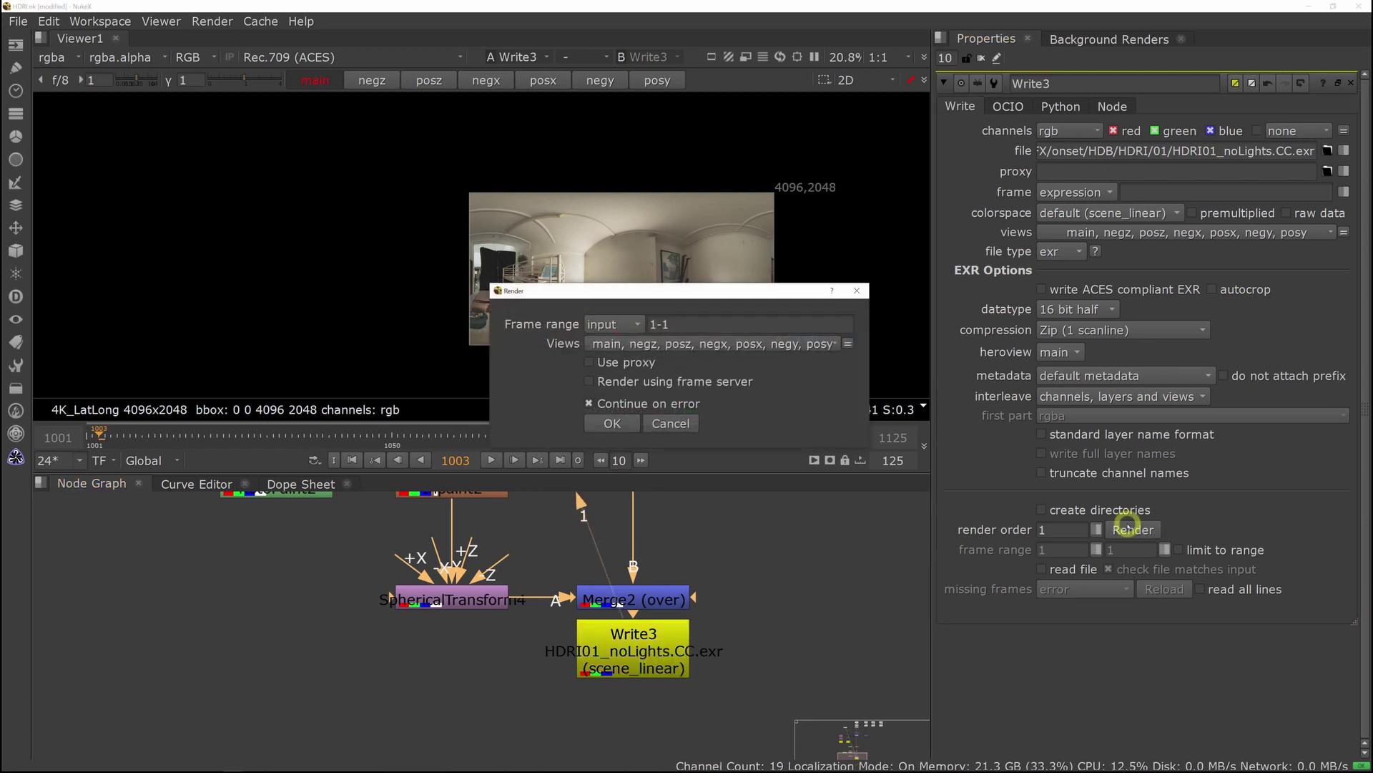
left_click(605, 420)
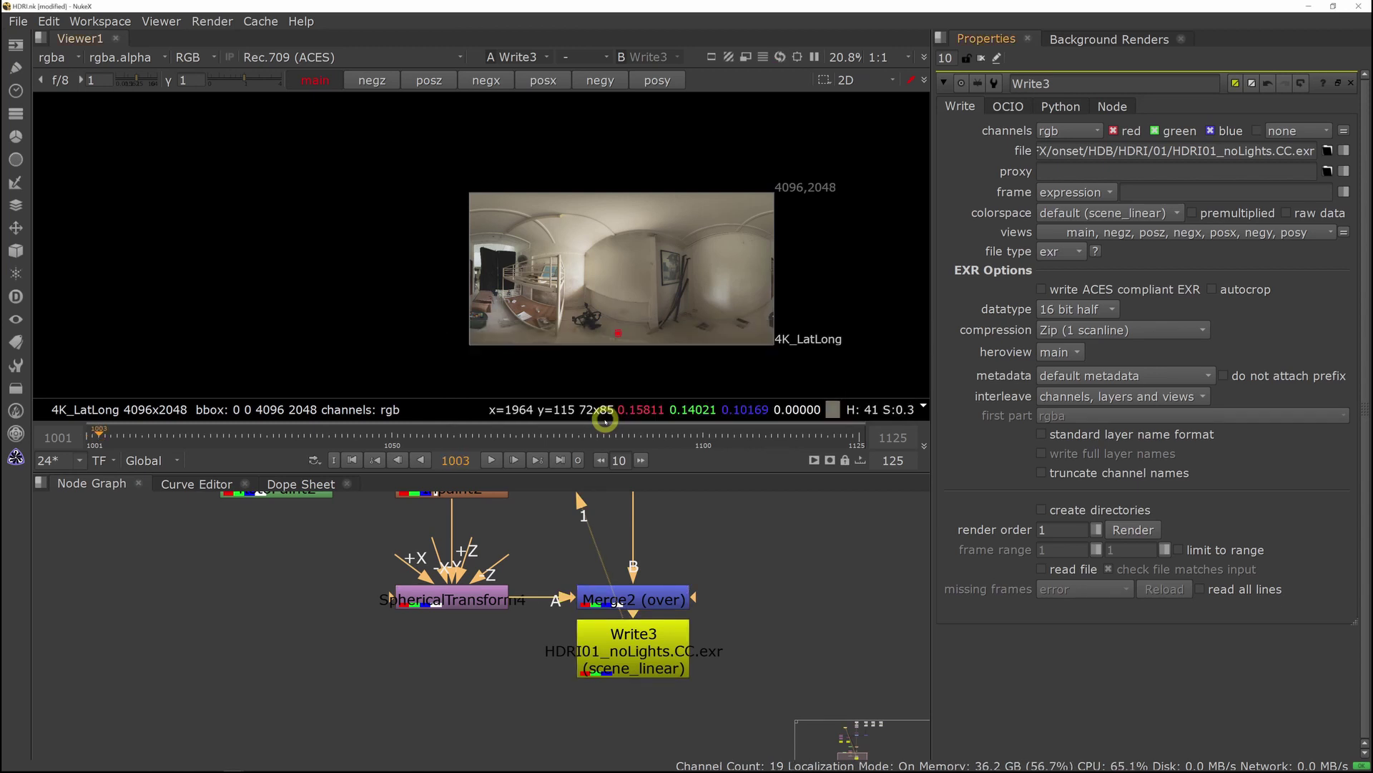
left_click(768, 642)
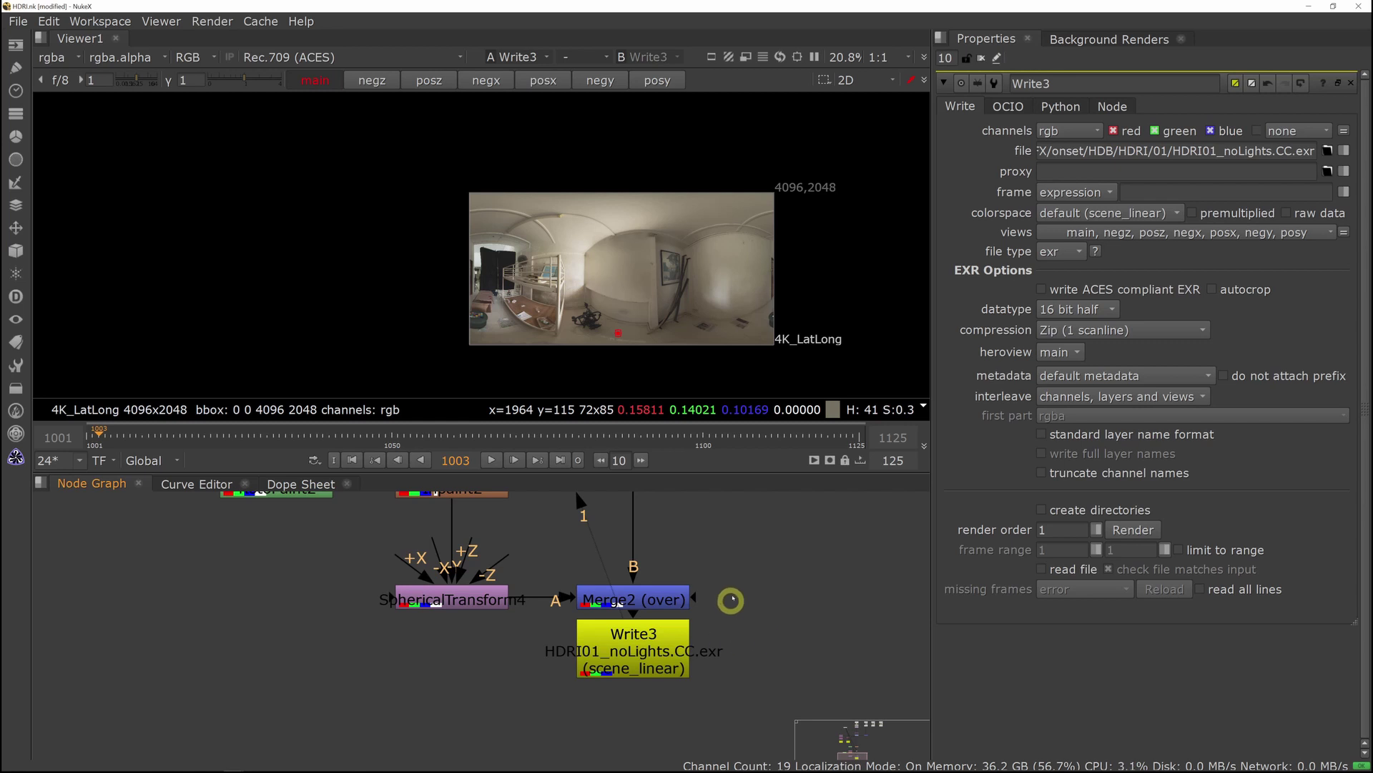
scroll(730, 600, "down", 5)
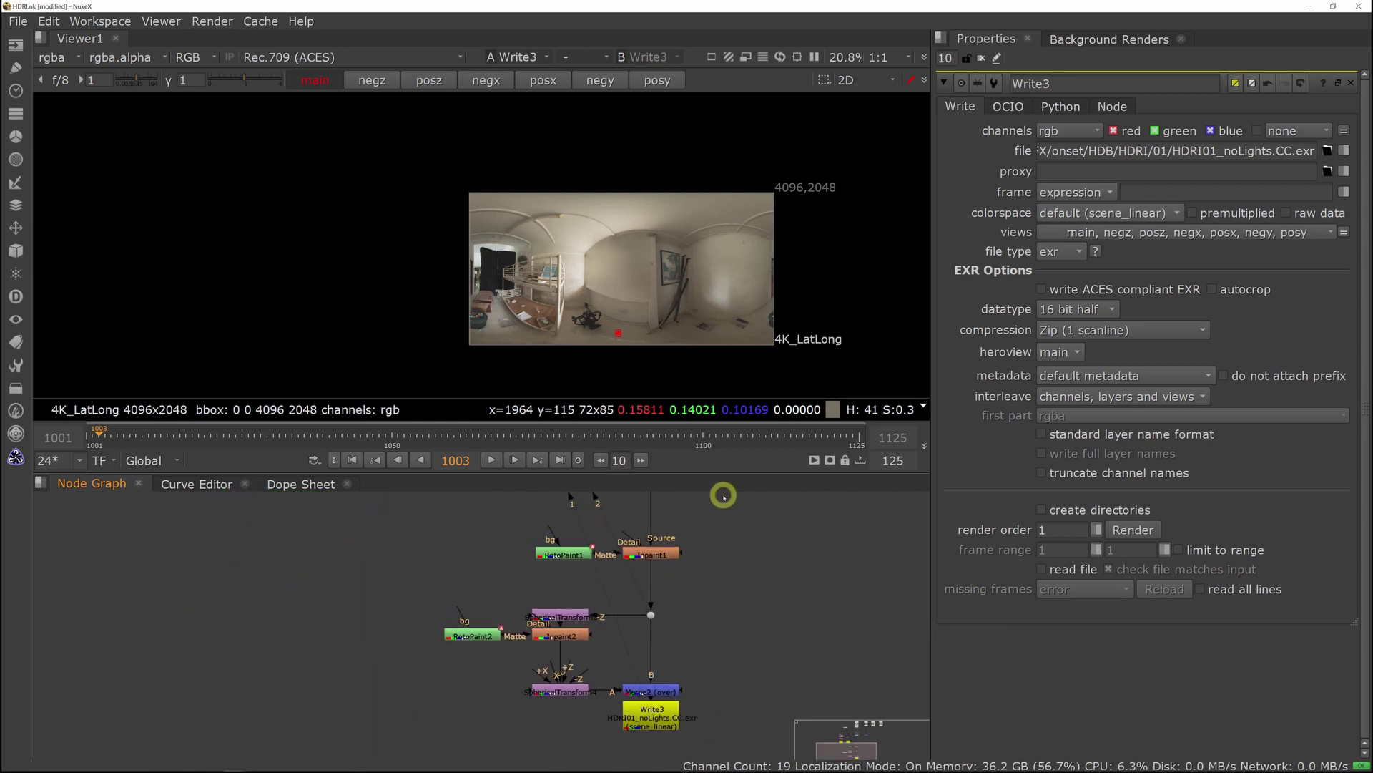
middle_click_drag(724, 496, 689, 672)
middle_click_drag(703, 581, 687, 743)
middle_click_drag(684, 555, 636, 623)
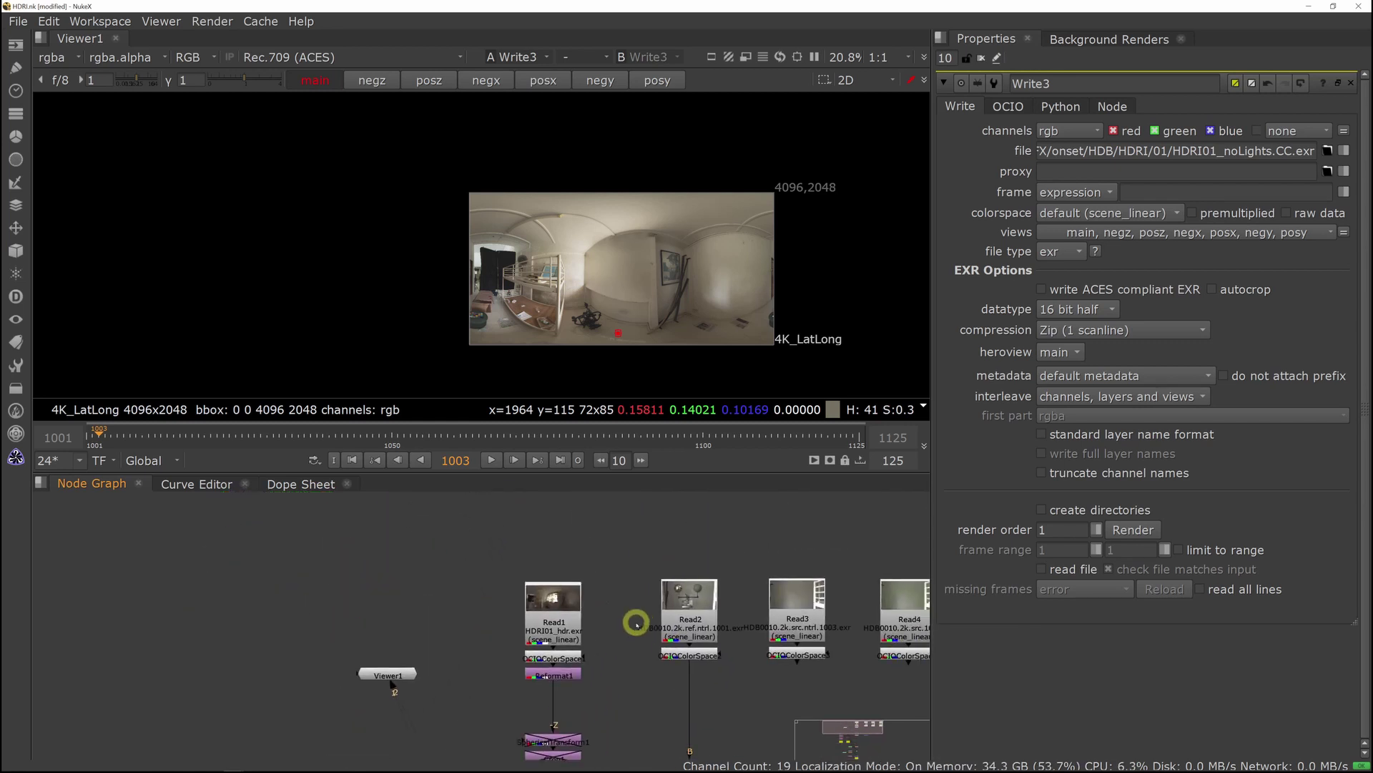
View the reference plate through the OCIOColorSpace node under Read2 and examine the reflections in the chrome ball.
left_click(688, 653)
key("1")
scroll(643, 281, "up", 8)
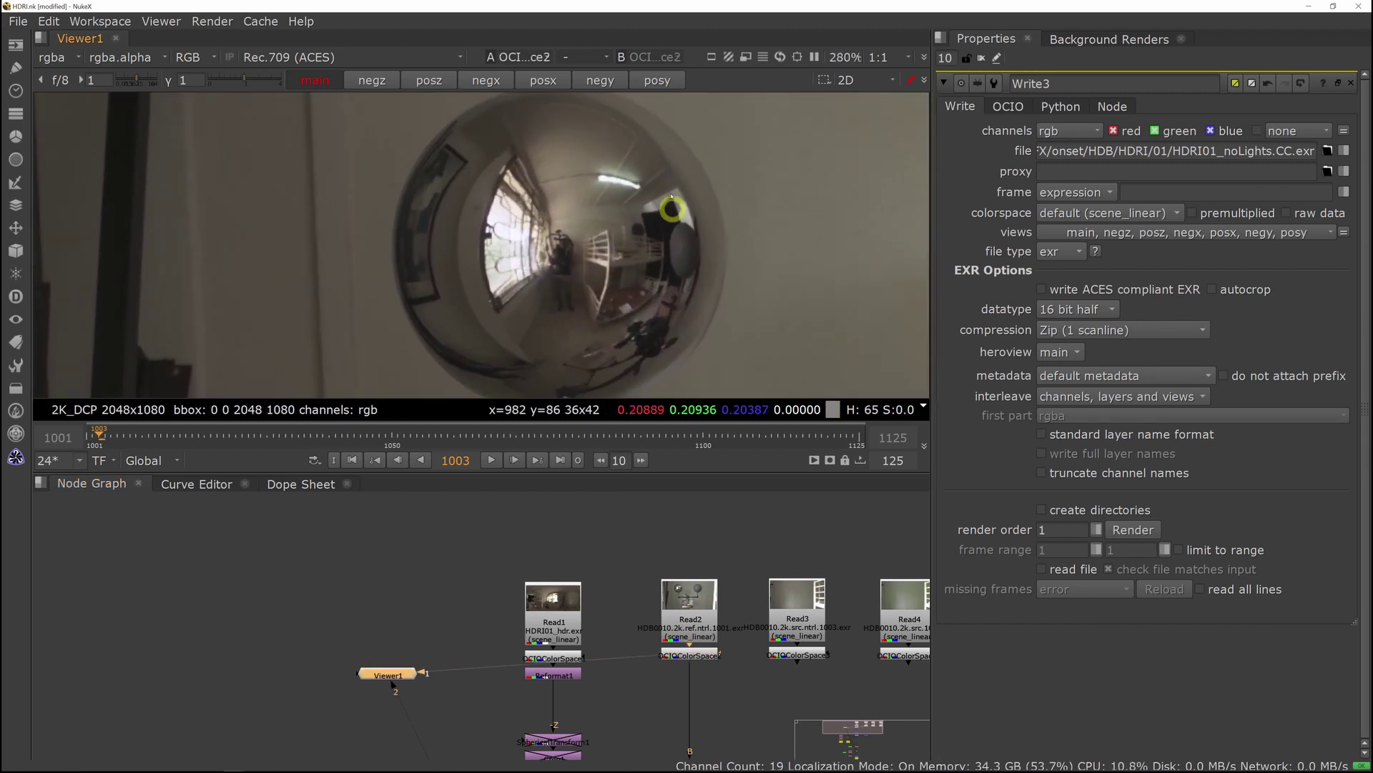
left_click_drag(625, 473, 626, 526)
scroll(572, 201, "up", 3)
scroll(674, 260, "up", 1)
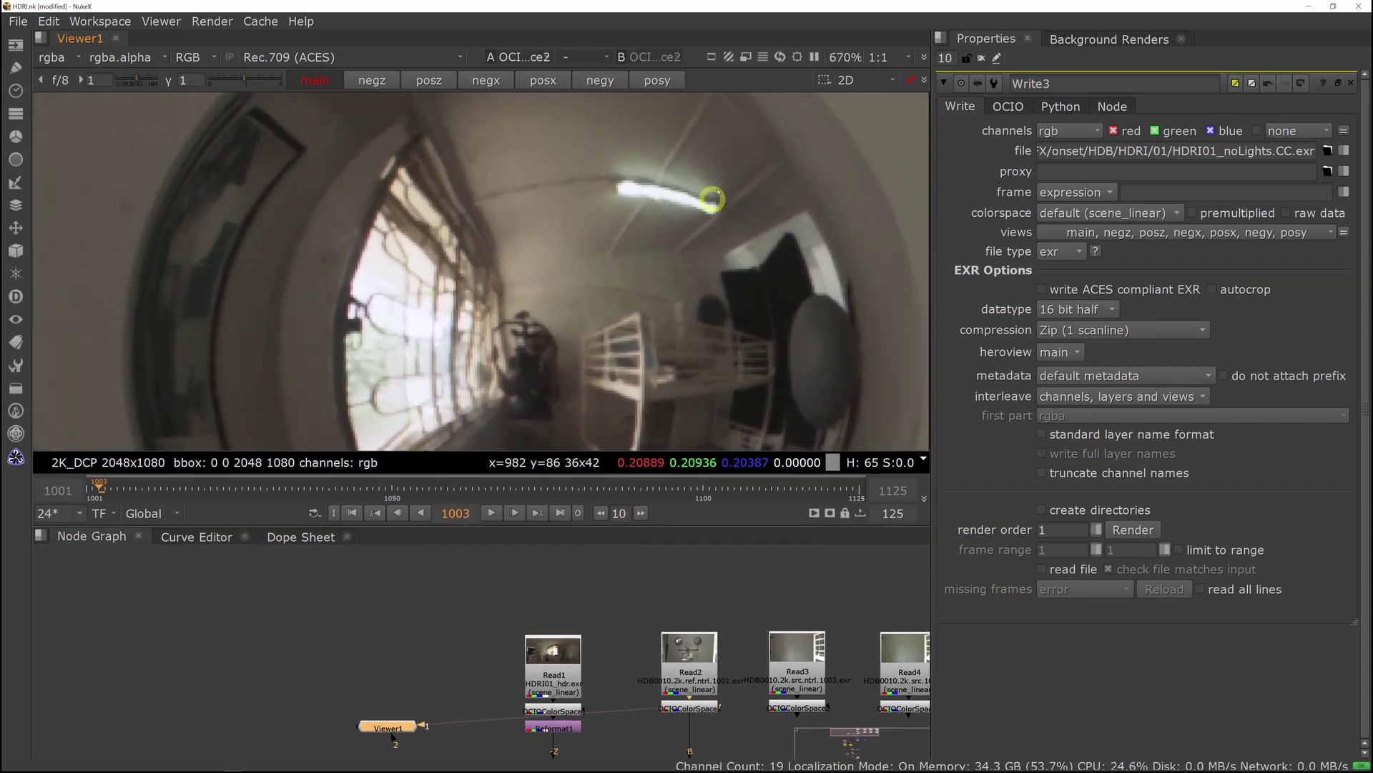
scroll(608, 201, "down", 10)
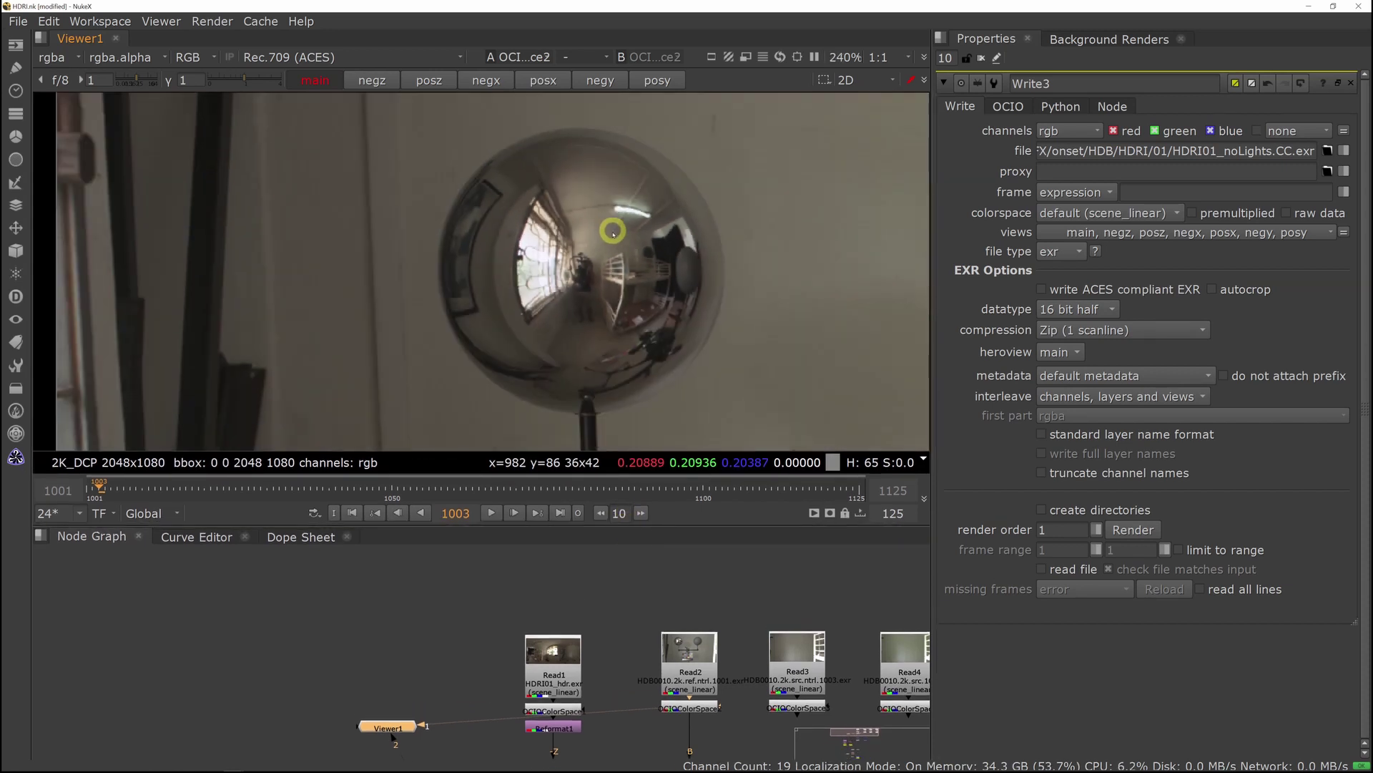
View the HDRI01 panorama through the OCIOColorSpace node under Read1 and examine its ceiling and window area.
middle_click_drag(641, 603, 632, 503)
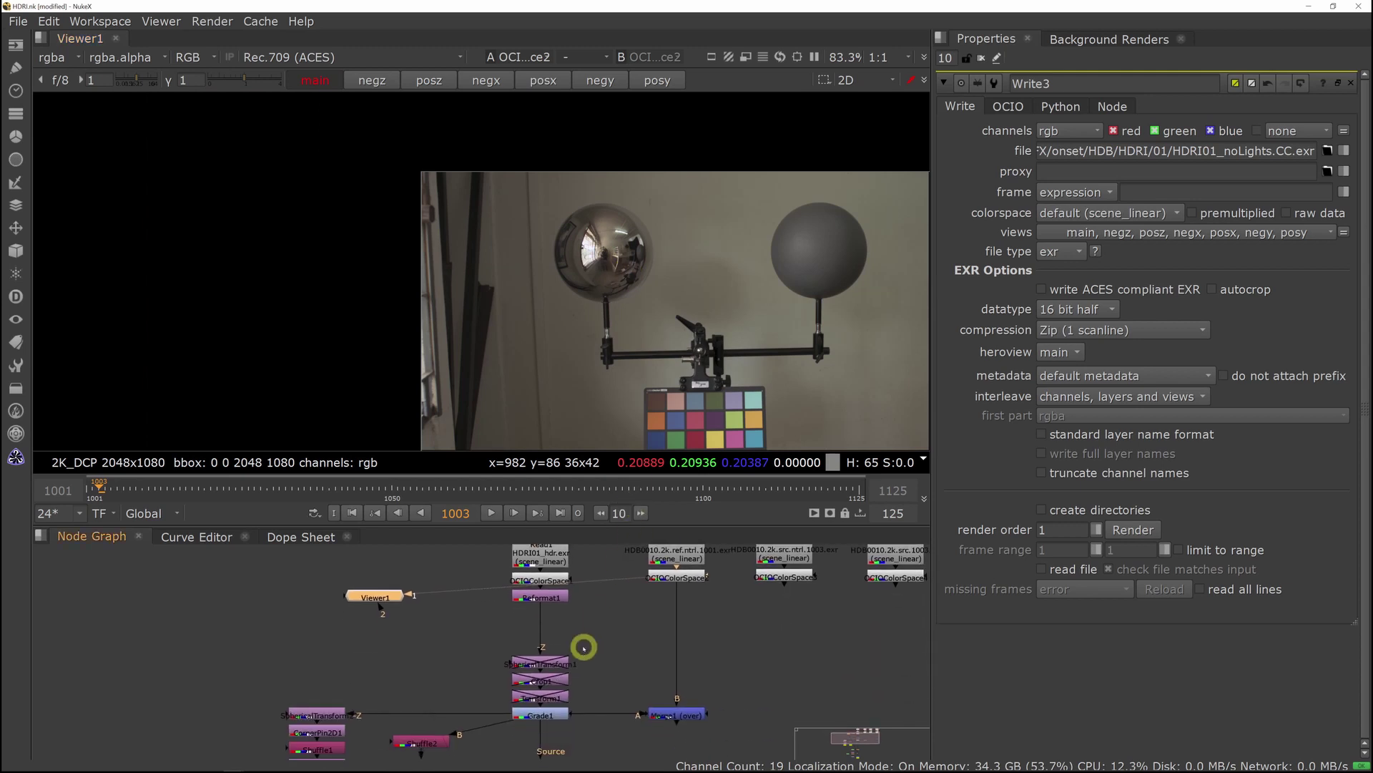
scroll(576, 637, "down", 1)
left_click(555, 588)
key("1")
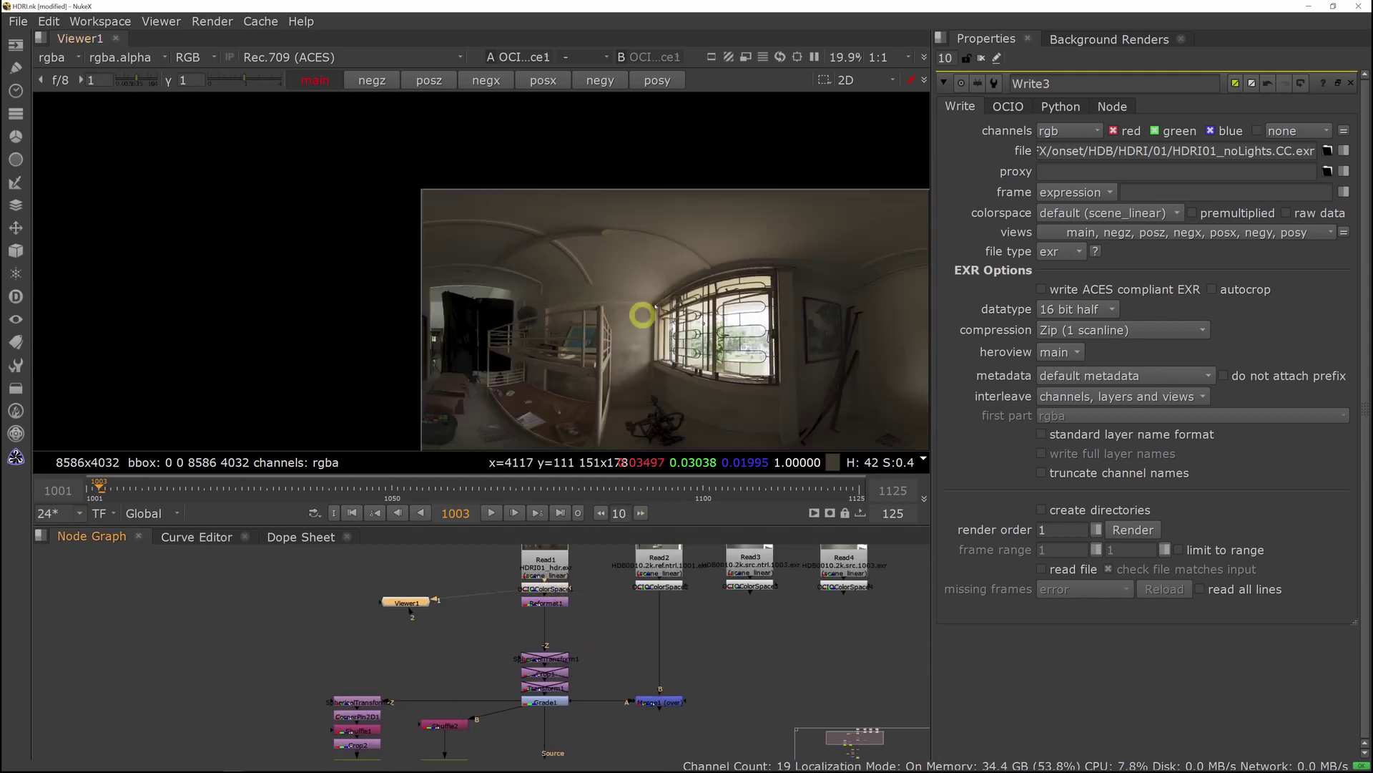
scroll(617, 255, "up", 3)
middle_click_drag(582, 272, 658, 283)
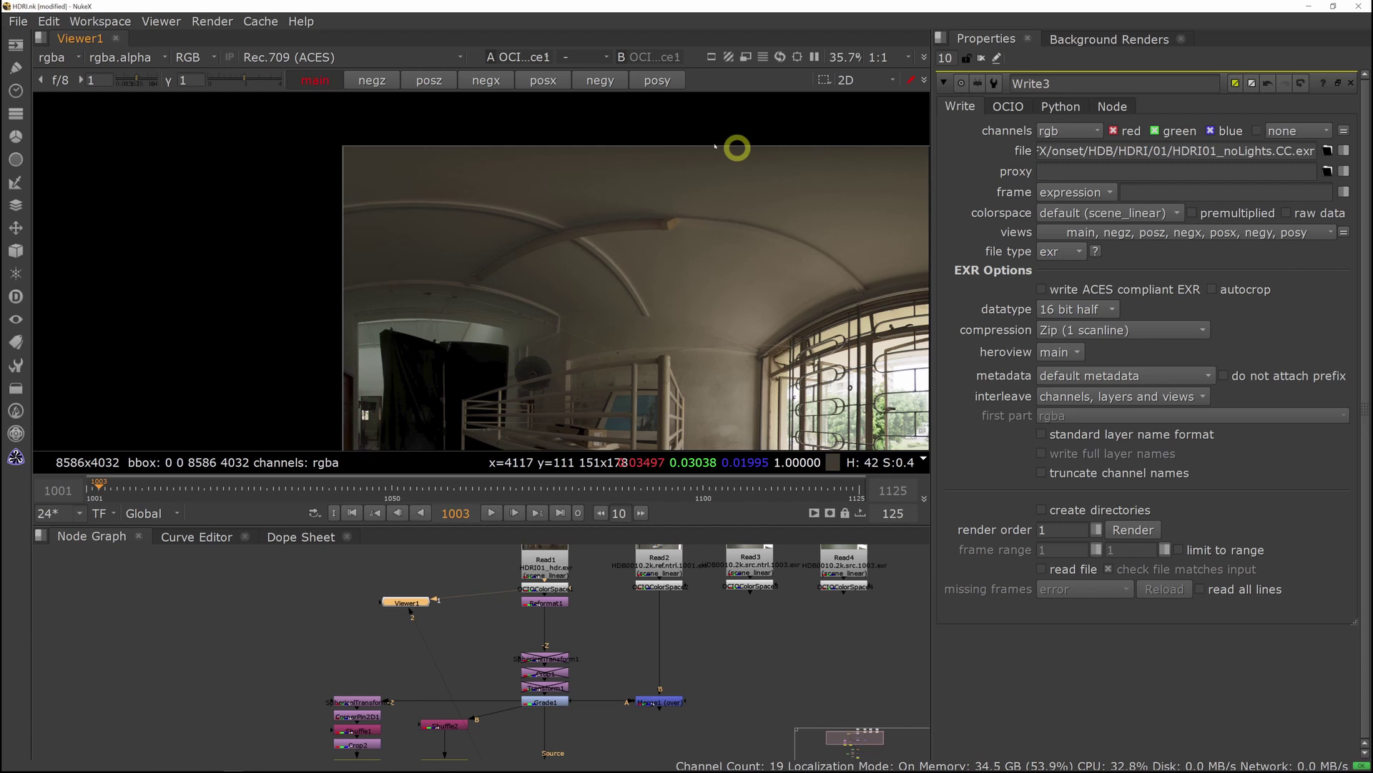
scroll(678, 270, "down", 2)
middle_click_drag(636, 646, 597, 681)
scroll(717, 337, "down", 3)
middle_click_drag(728, 341, 588, 316)
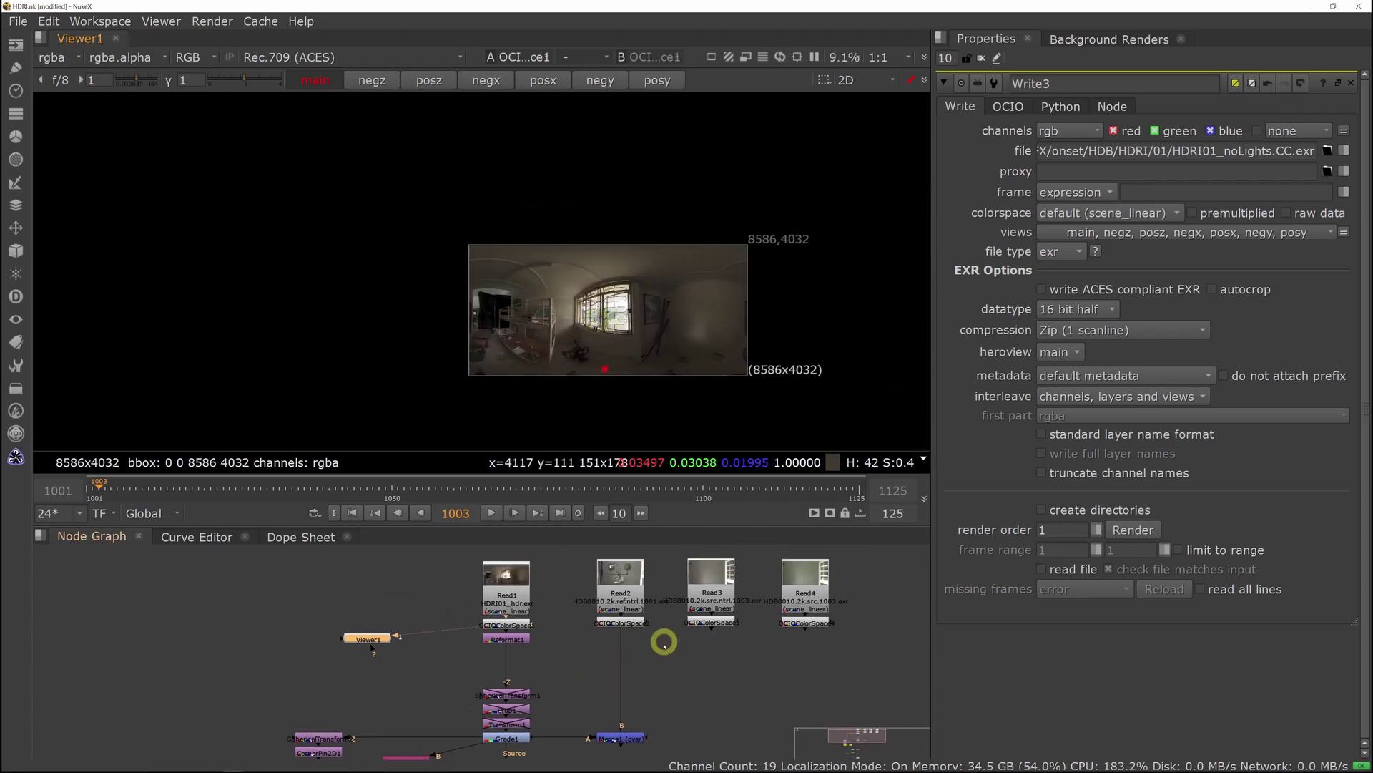
scroll(663, 654, "down", 4)
middle_click_drag(663, 658, 638, 595)
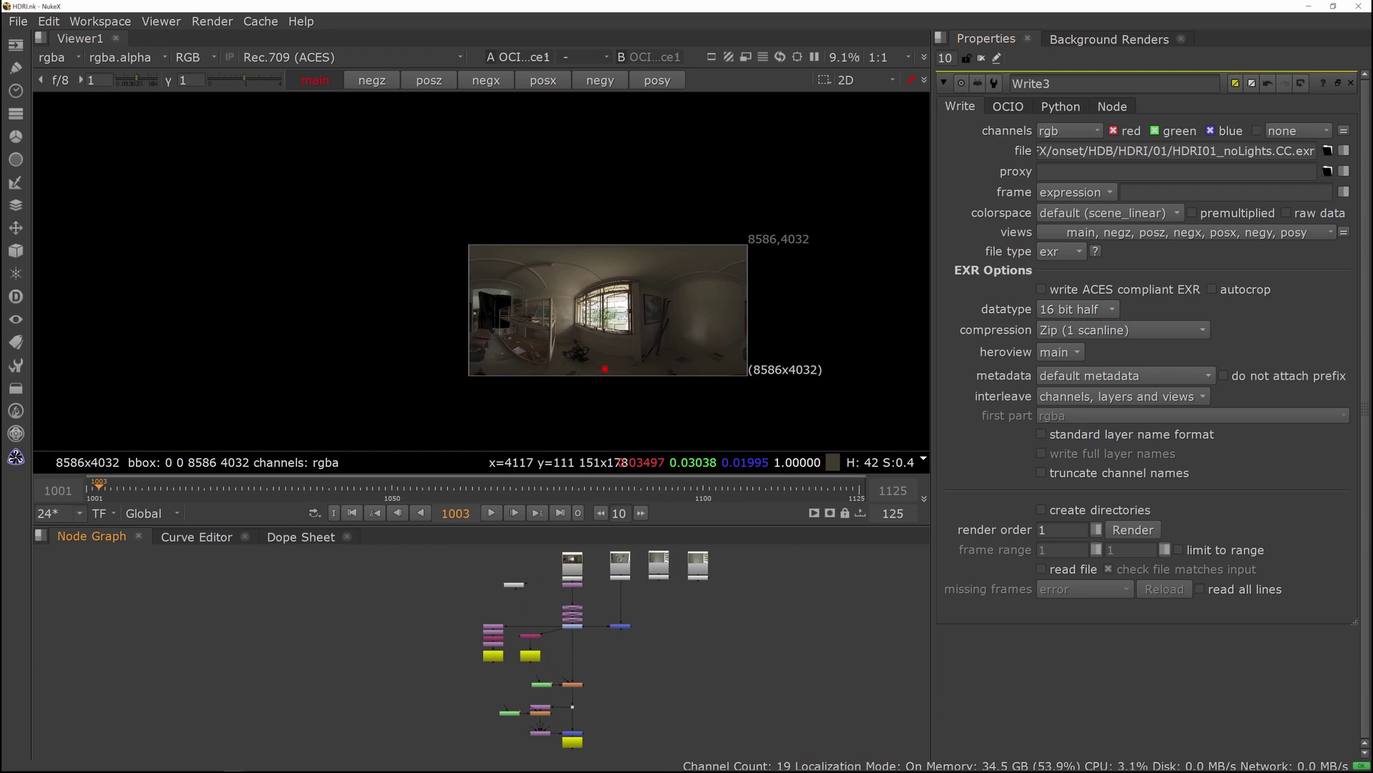
Switch to File Explorer and open the onset/HDB/HDRI/02/tif folder.
key("alt+Tab")
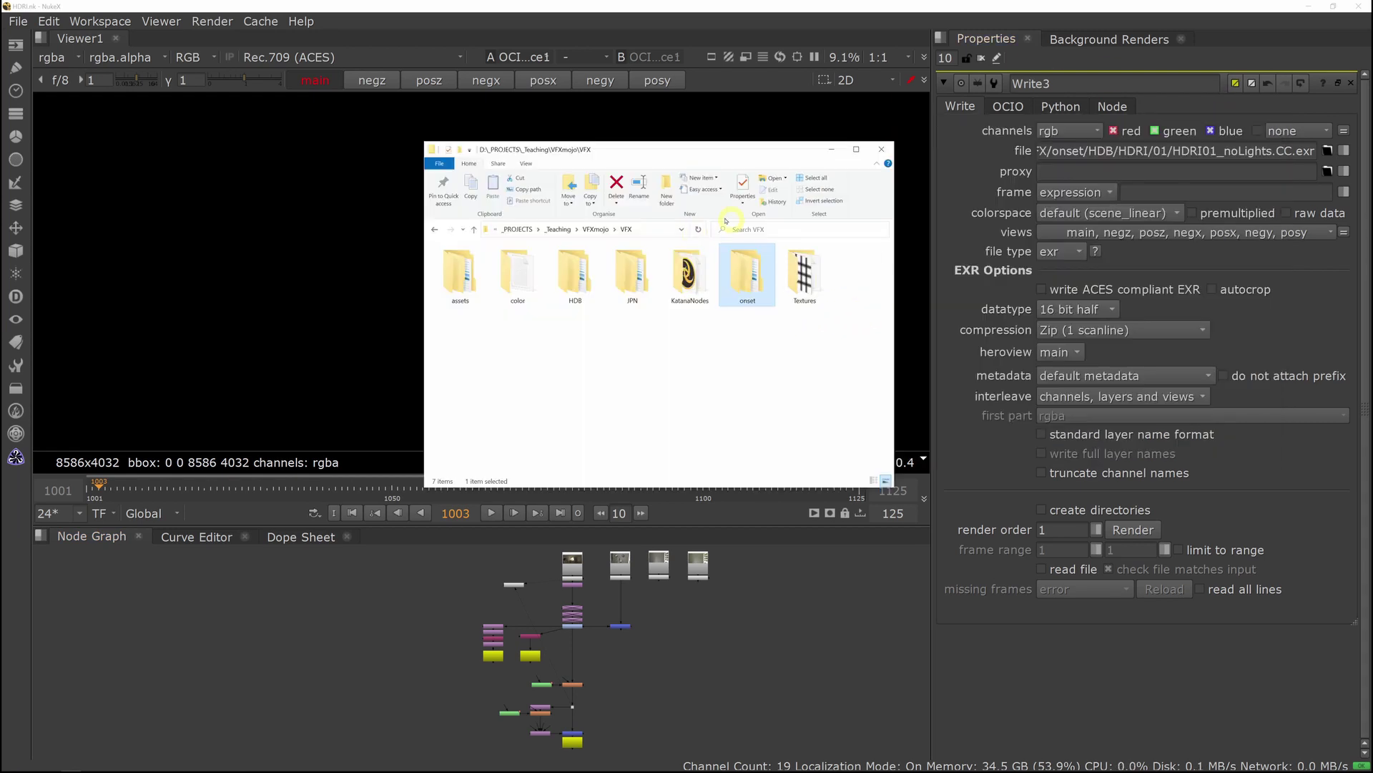
double_click(755, 282)
double_click(451, 264)
left_click(457, 266)
double_click(456, 264)
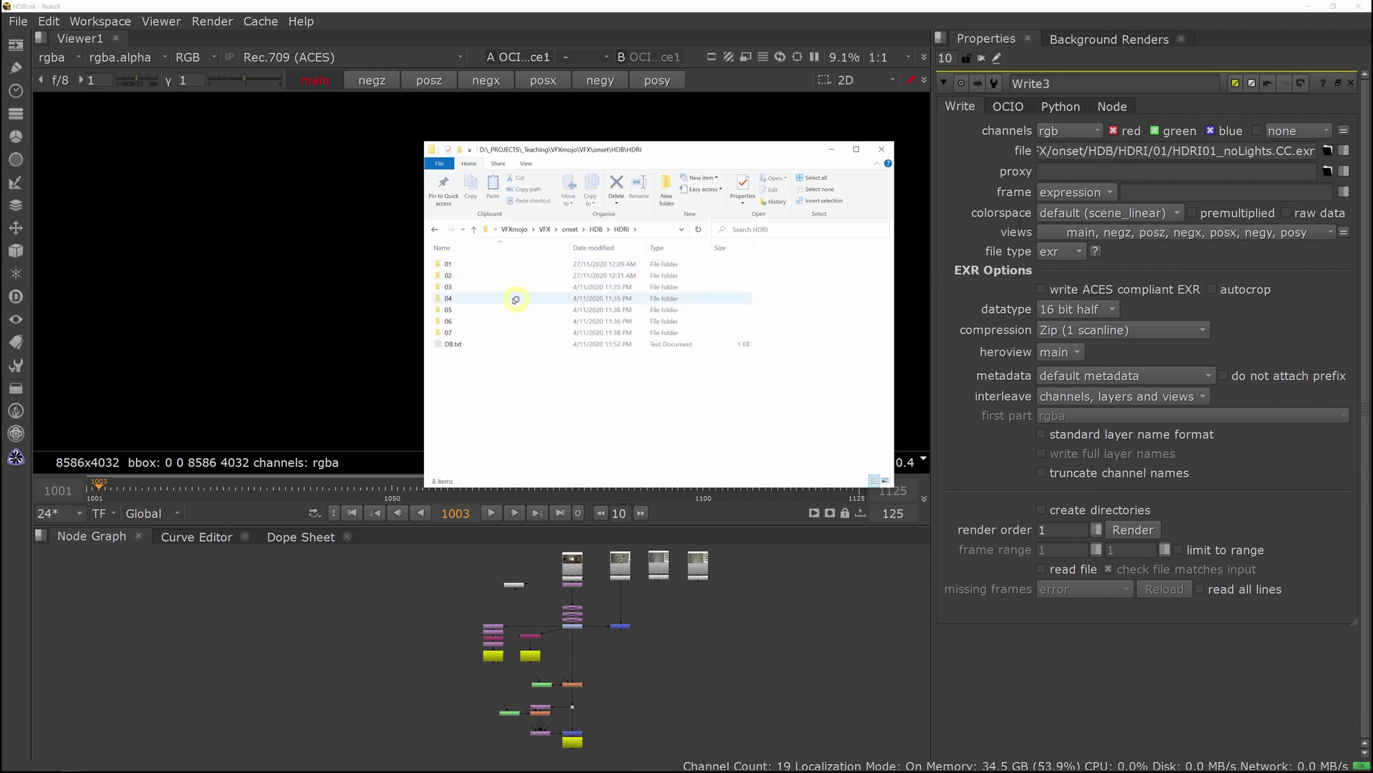
left_click(449, 276)
double_click(451, 277)
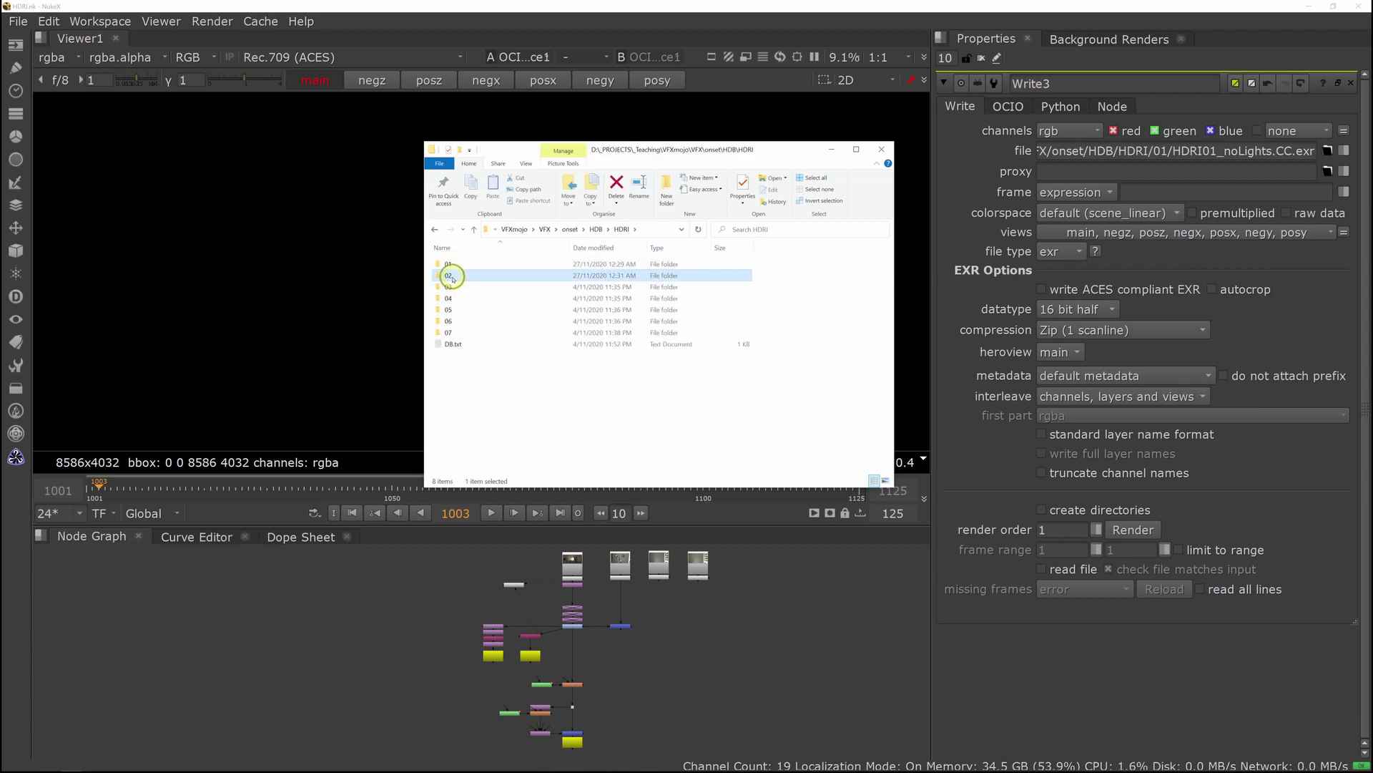
left_click(454, 276)
left_click(454, 276)
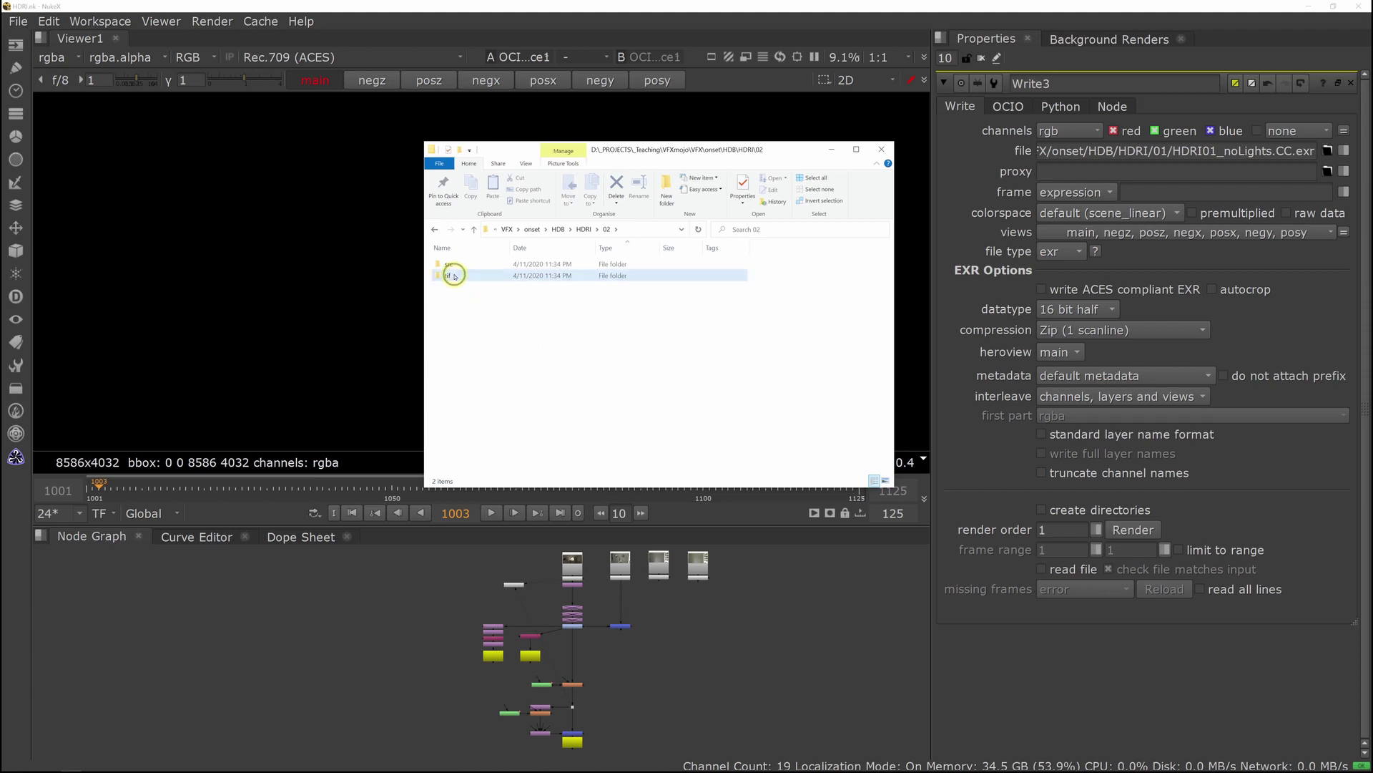
double_click(454, 276)
Review the bracketed fisheye photos from DSC08694.tif onward in IrfanView and close the image viewer.
double_click(454, 272)
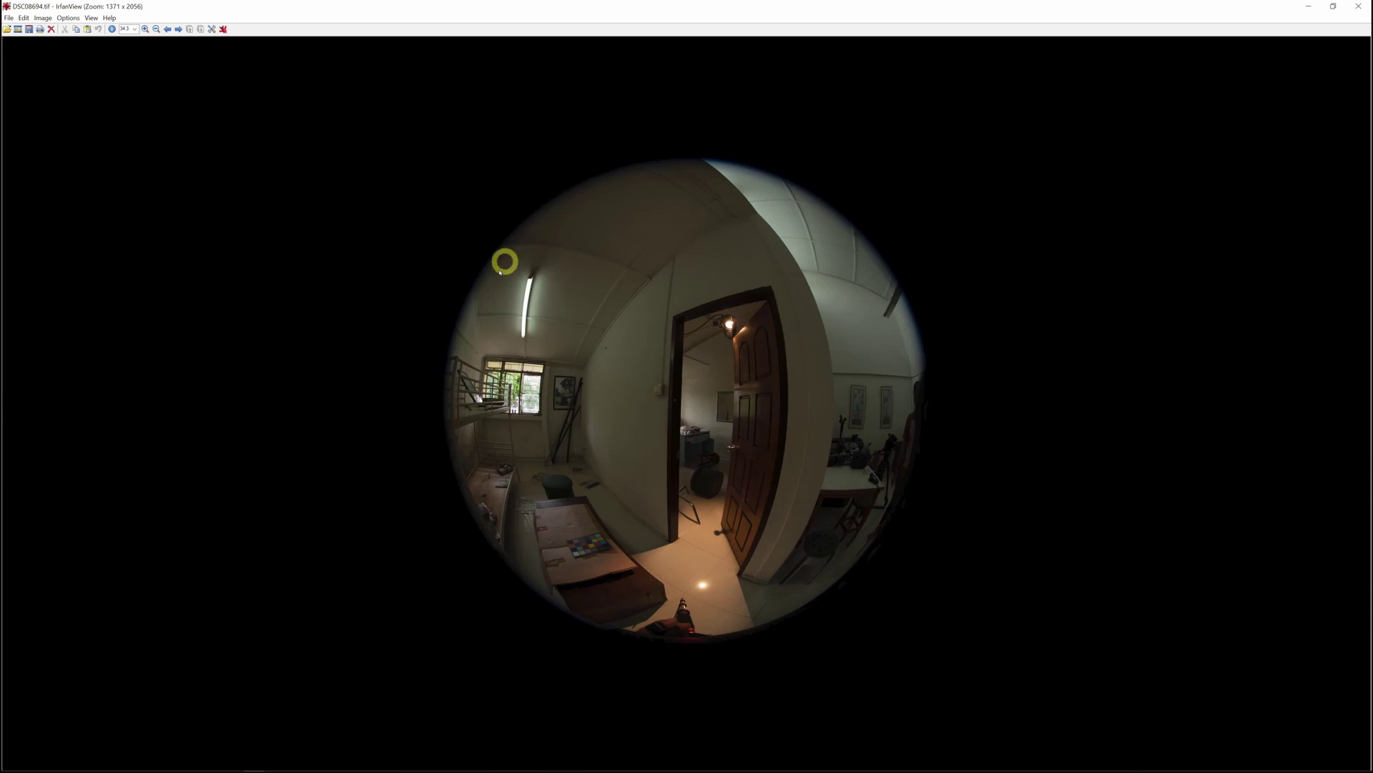
key("space")
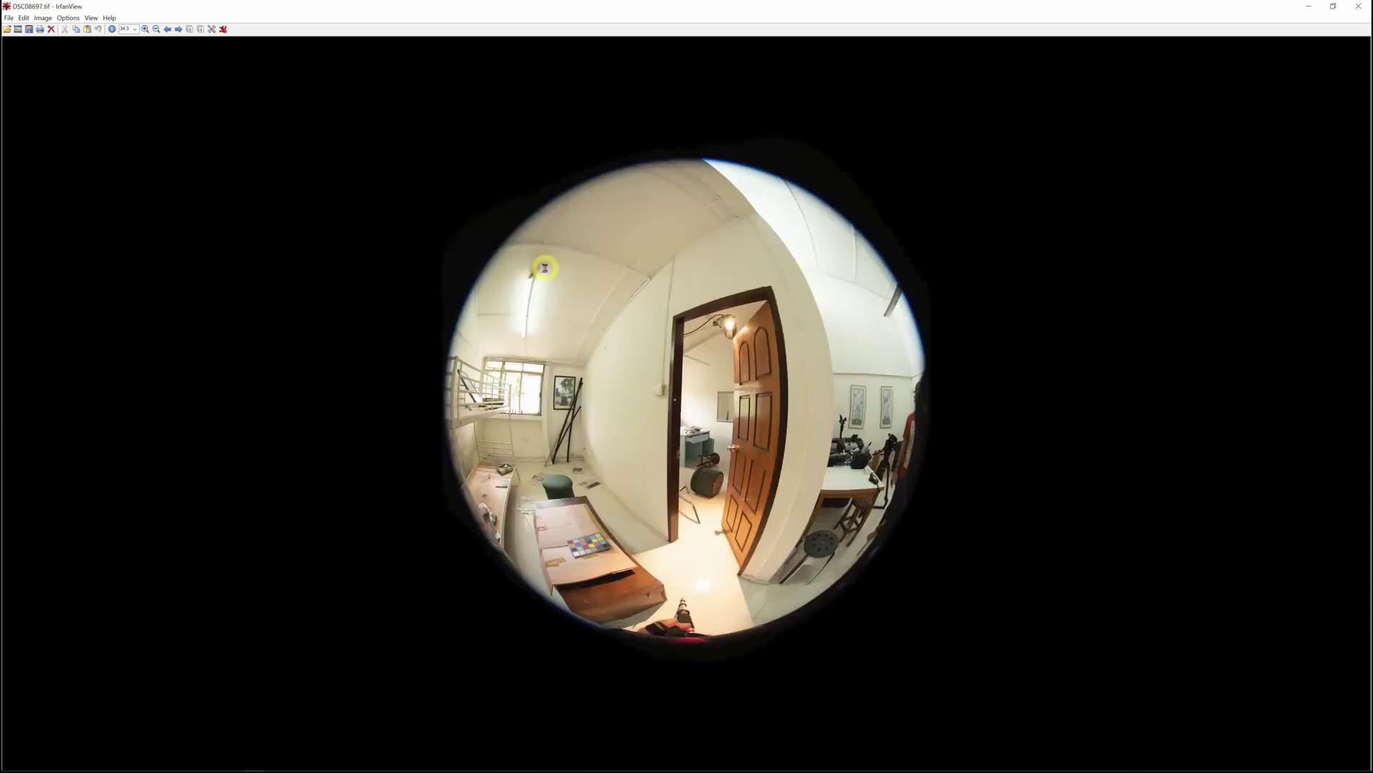
key("space")
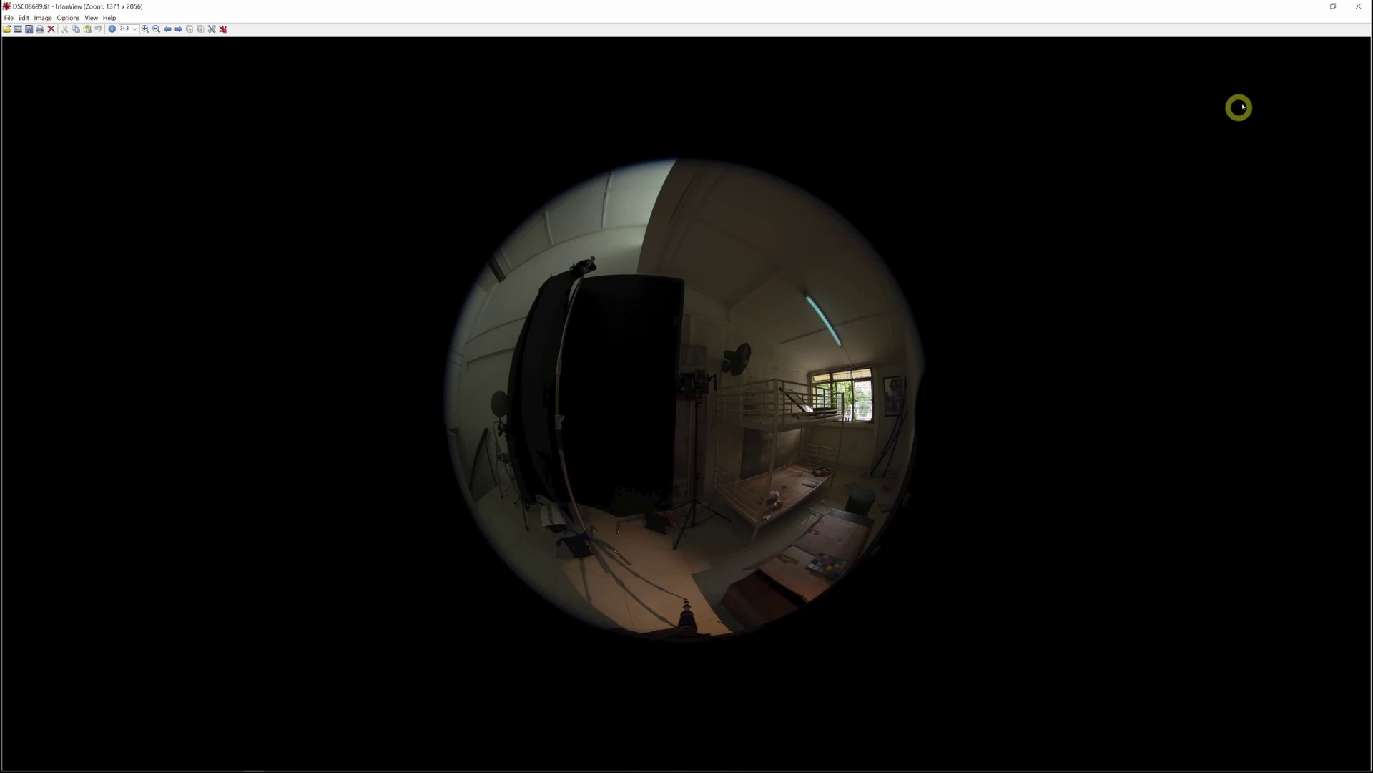
left_click(1358, 6)
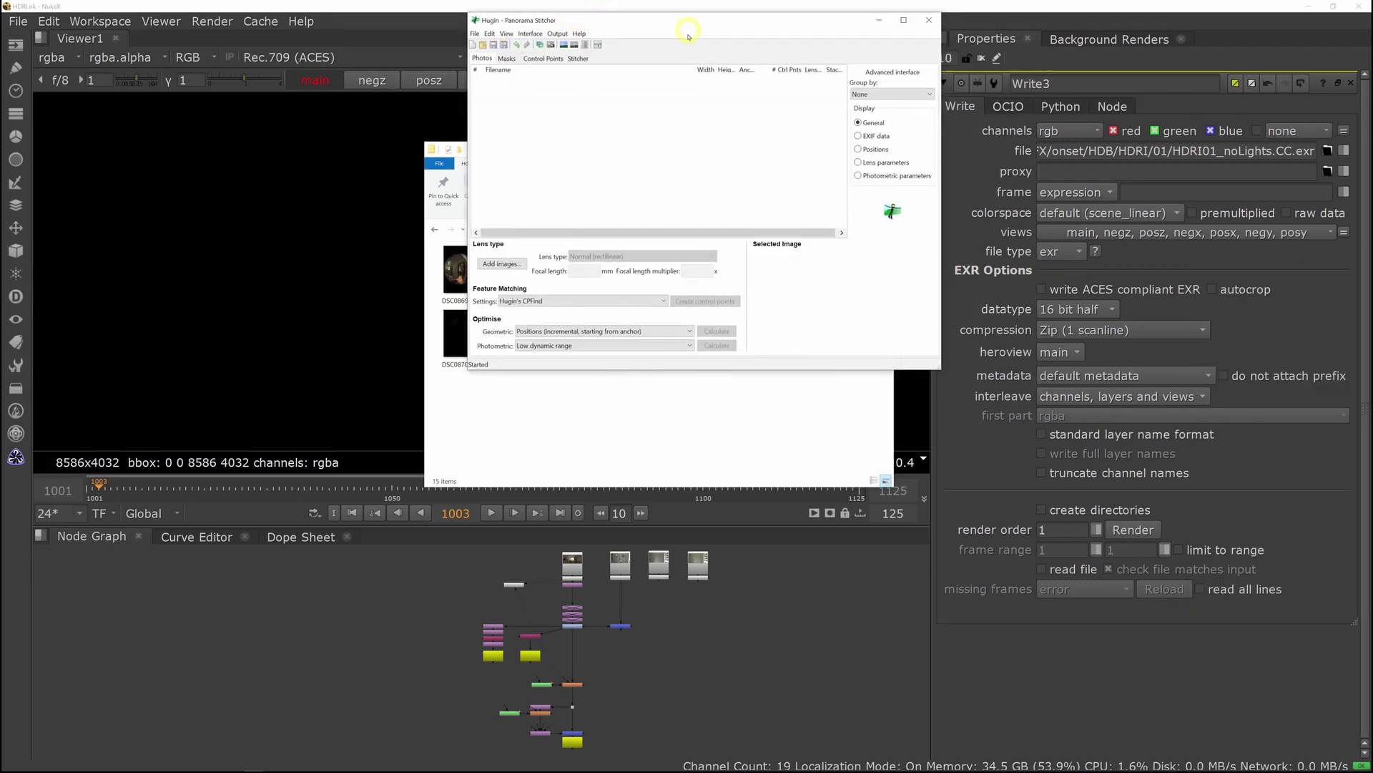
Maximize Hugin and add the images DSC08694.tif to DSC08708.tif from the HDRI/02/tif folder.
left_click(904, 23)
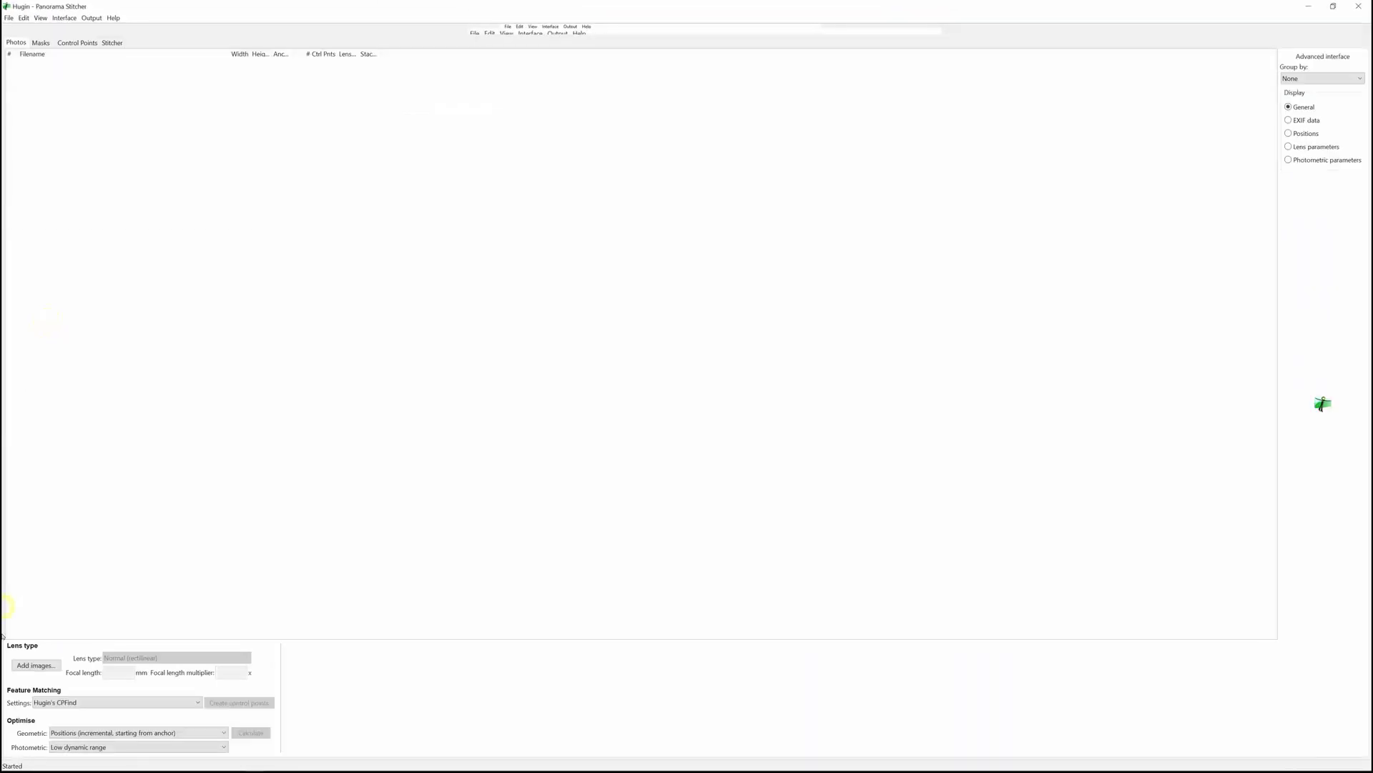
left_click(32, 666)
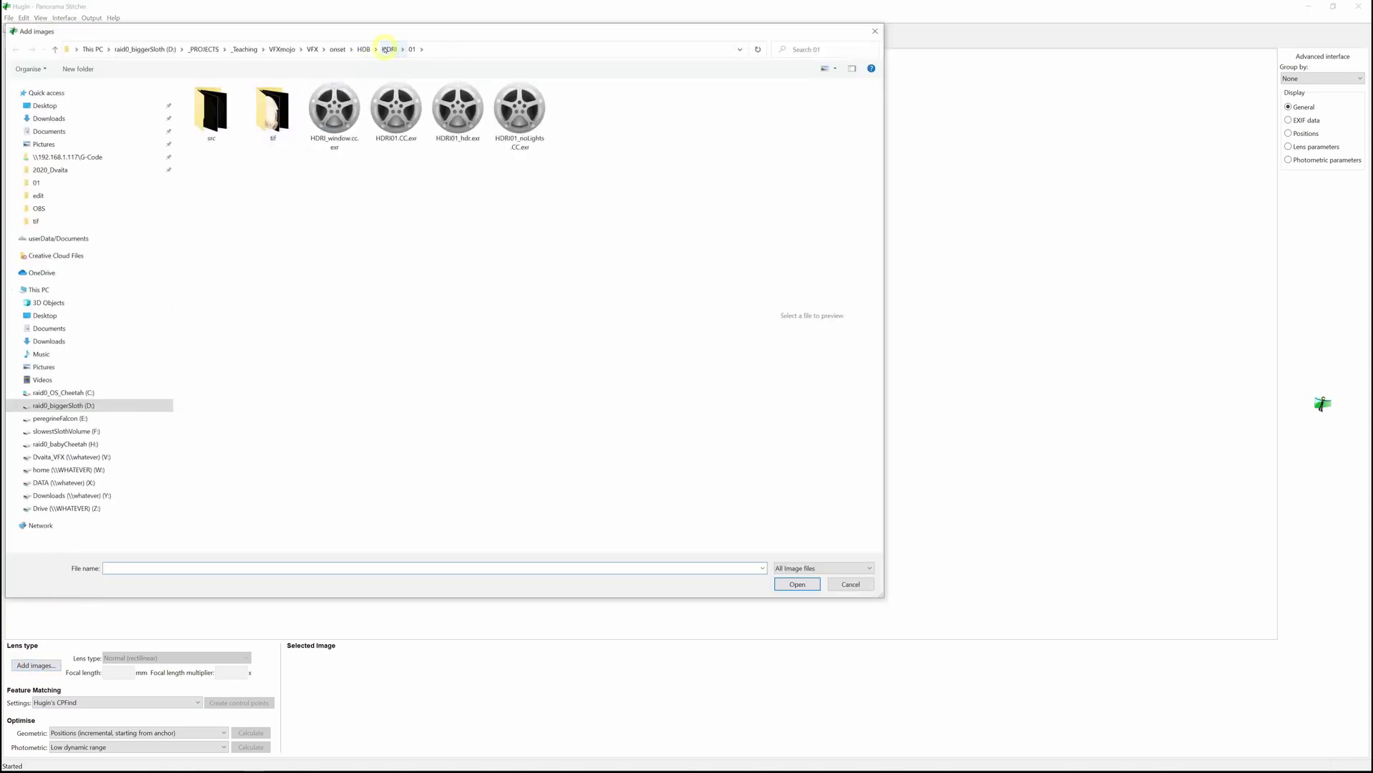
left_click(385, 48)
left_click(200, 113)
double_click(200, 113)
double_click(273, 112)
left_click(334, 112)
left_click(787, 587)
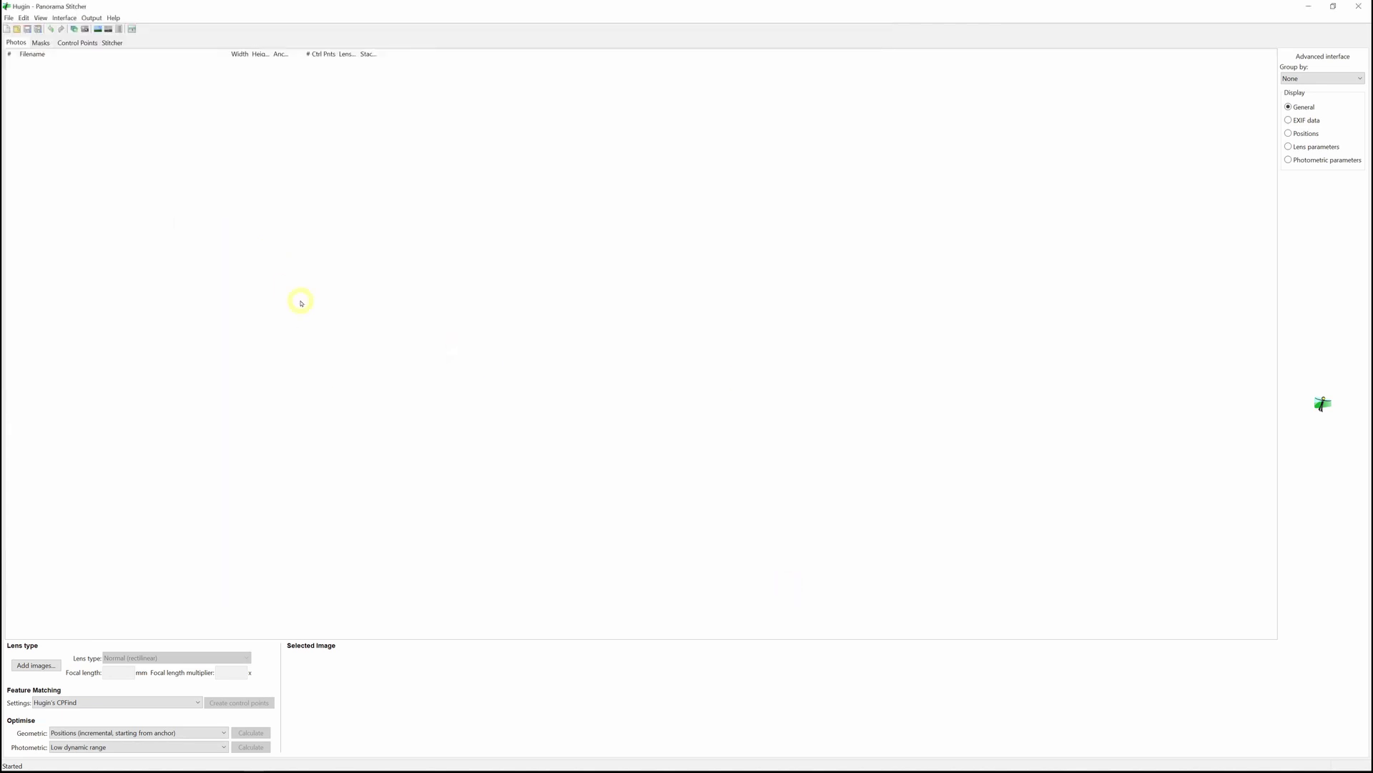
Draw an exclude-region mask on DSC08696.tif around the tripod and the lower-right edge of the fisheye circle.
left_click(40, 43)
left_click(68, 79)
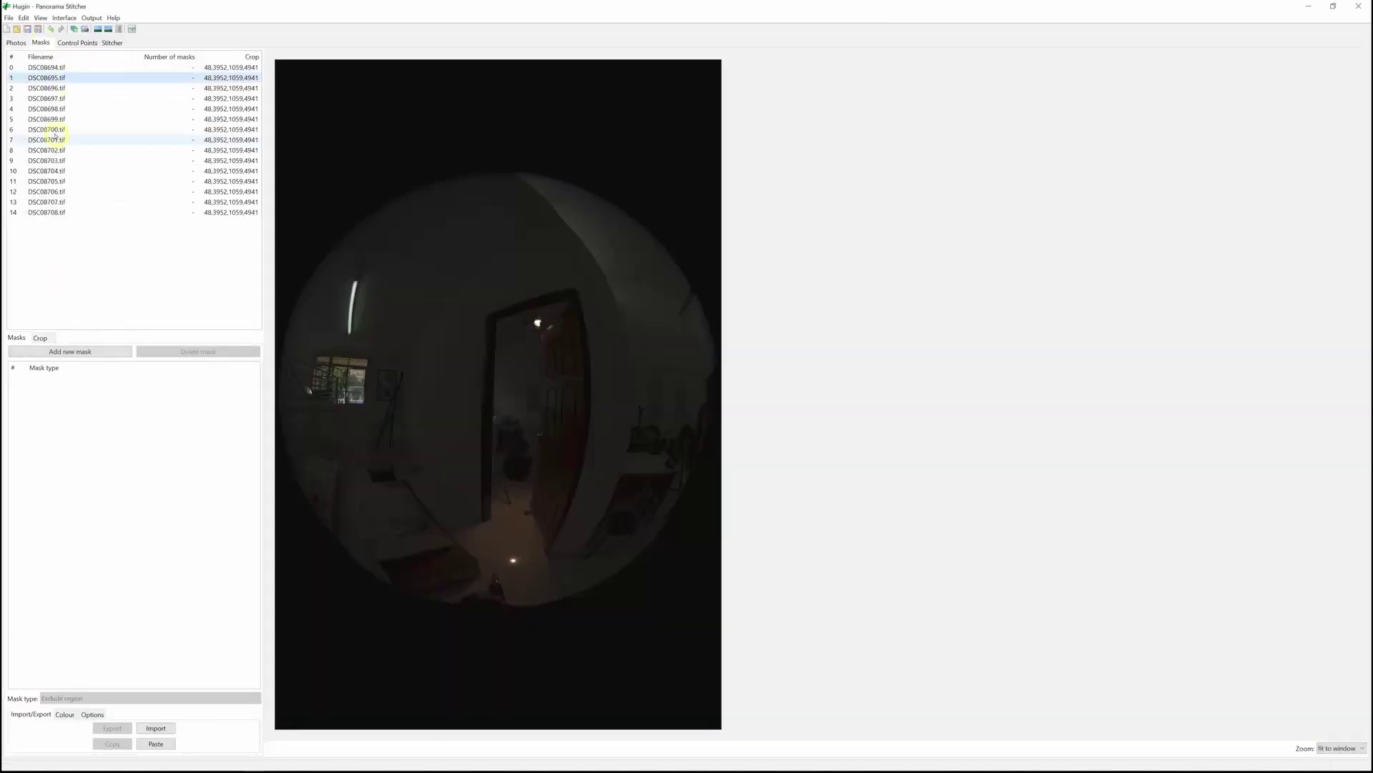
left_click(55, 88)
left_click(40, 338)
left_click(17, 337)
left_click(43, 352)
left_click(726, 361)
left_click(711, 357)
left_click(708, 378)
left_click(701, 422)
left_click(684, 485)
left_click(652, 536)
left_click(605, 574)
left_click(534, 602)
right_click(756, 431)
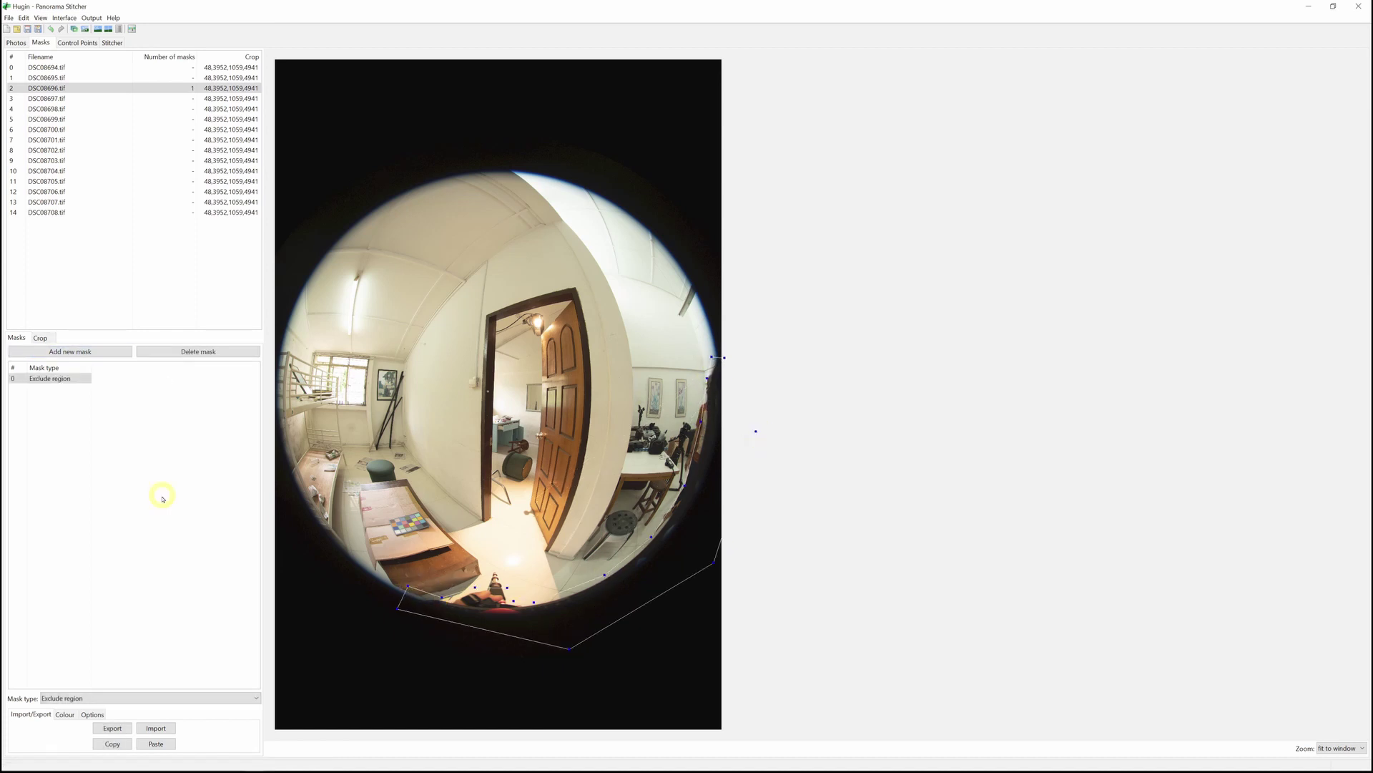
Copy the exclude-region mask from DSC08696.tif and paste it onto all the other images through DSC08708.tif.
left_click(54, 379)
key("ctrl+c")
left_click(65, 67)
key("ctrl+v")
left_click(66, 78)
key("ctrl+v")
left_click(60, 98)
key("ctrl+v")
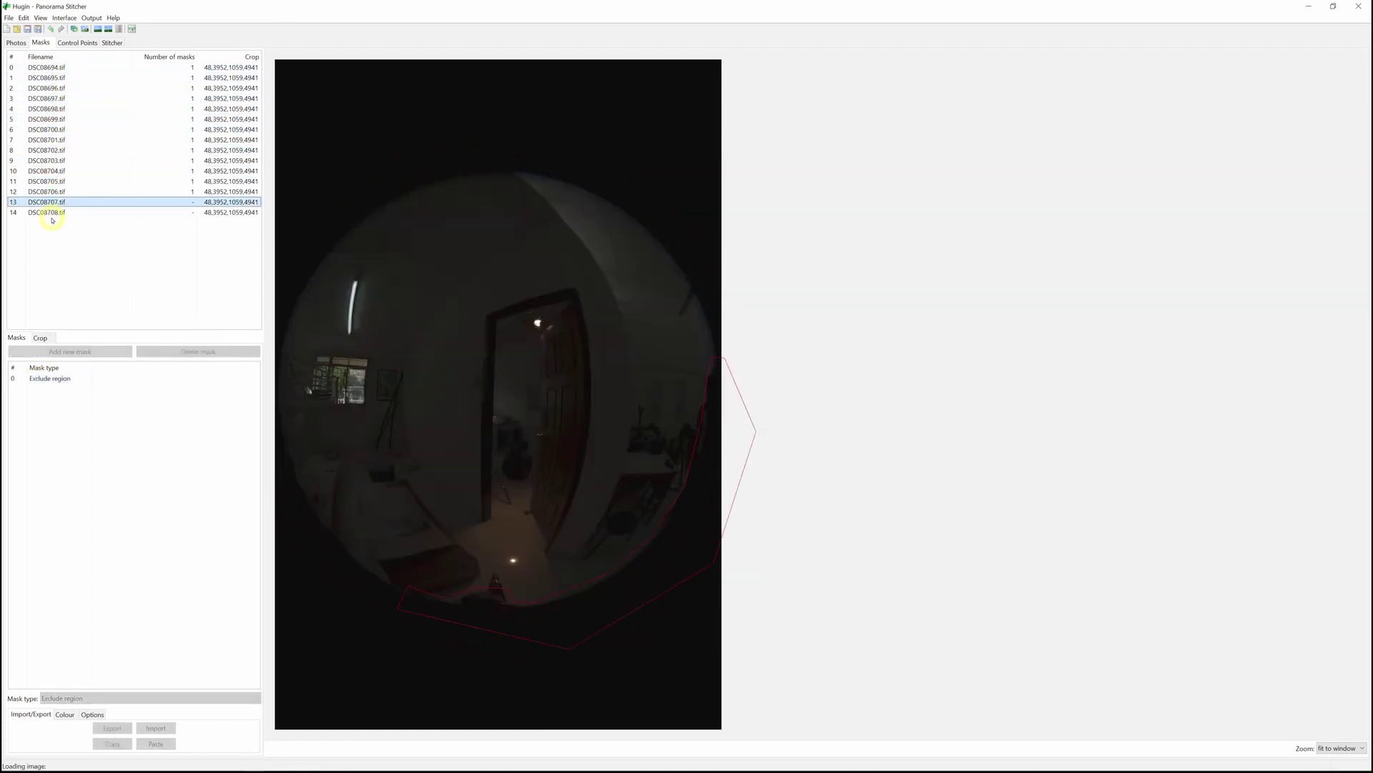
key("ctrl+v")
left_click(52, 213)
key("ctrl+v")
Open the fast panorama preview and set its exposure value to 7.
left_click(98, 29)
left_click(284, 52)
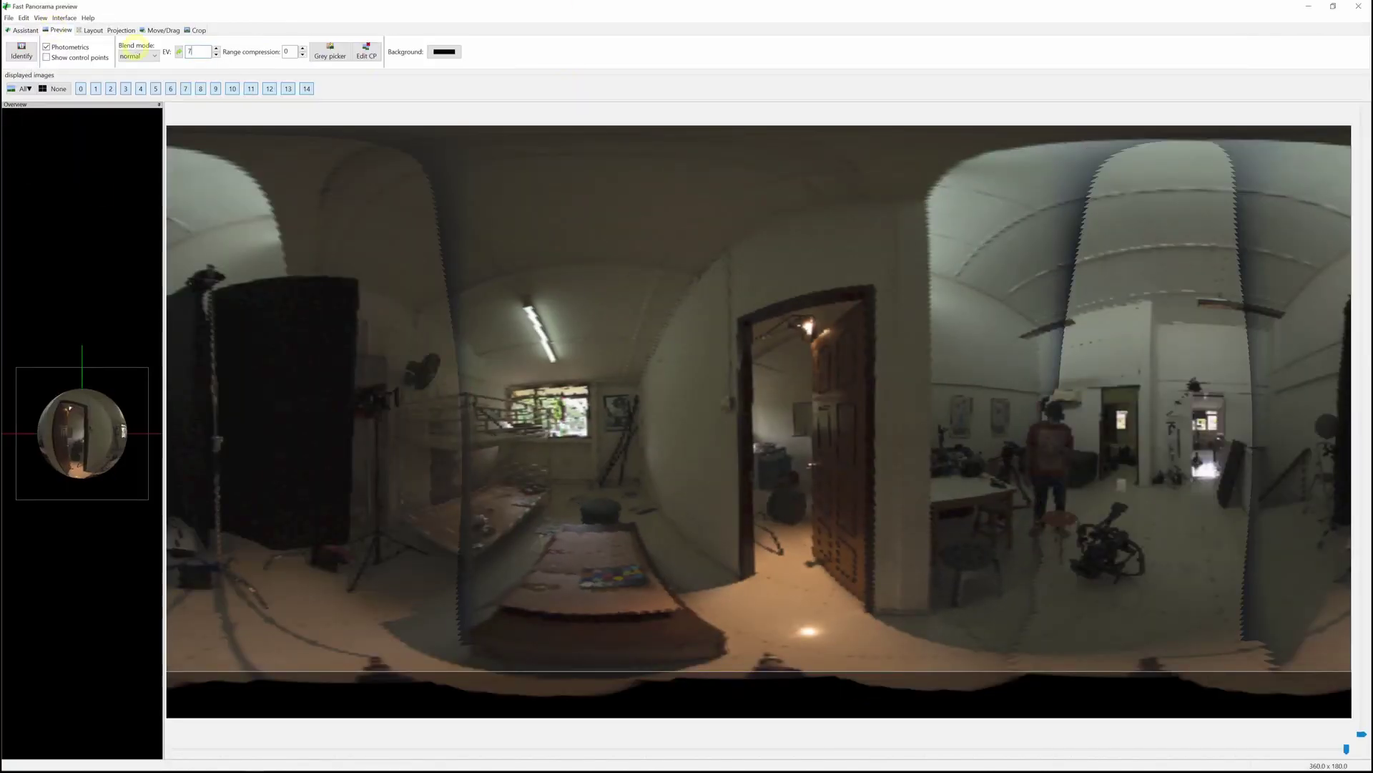
key("Return")
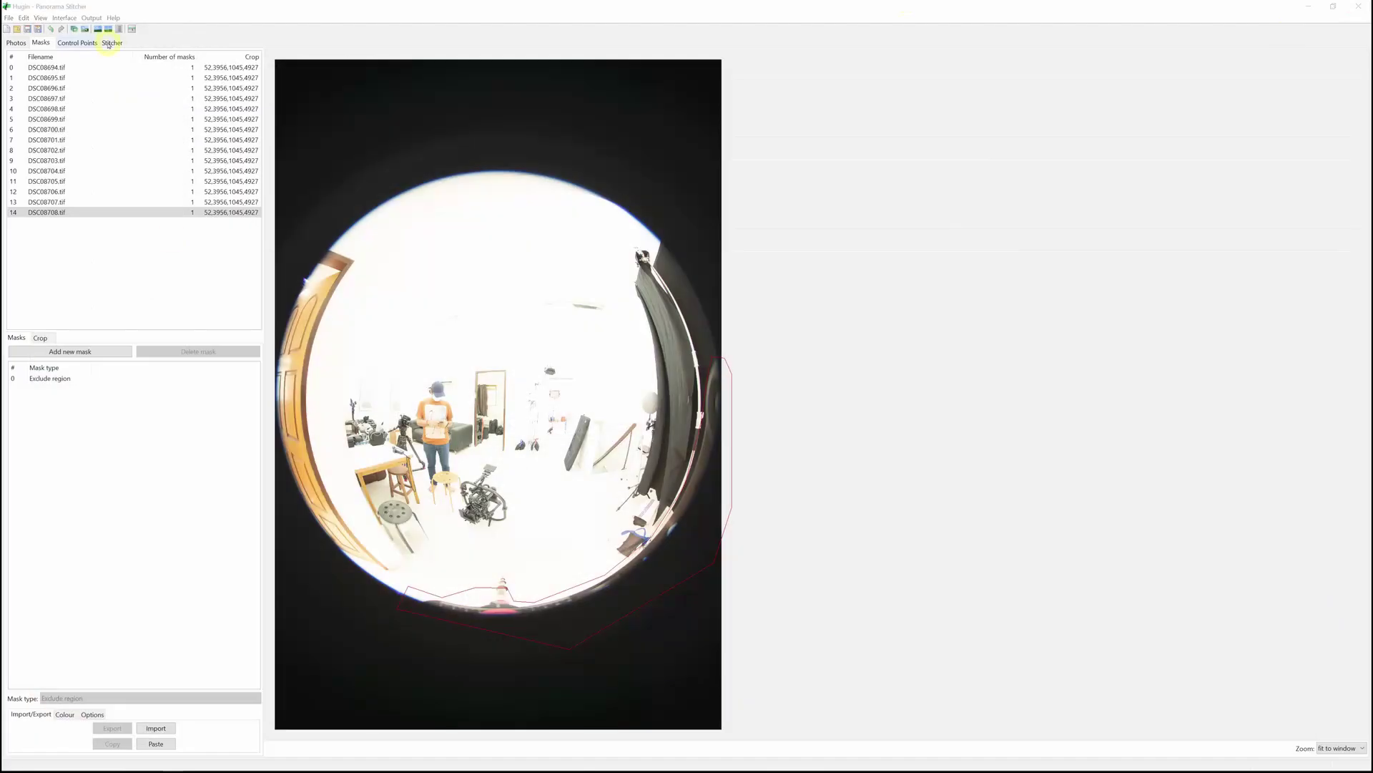
Configure the stitcher for a high dynamic range panorama output and start the stitch.
left_click(112, 42)
left_click(284, 95)
left_click(82, 207)
left_click(1340, 745)
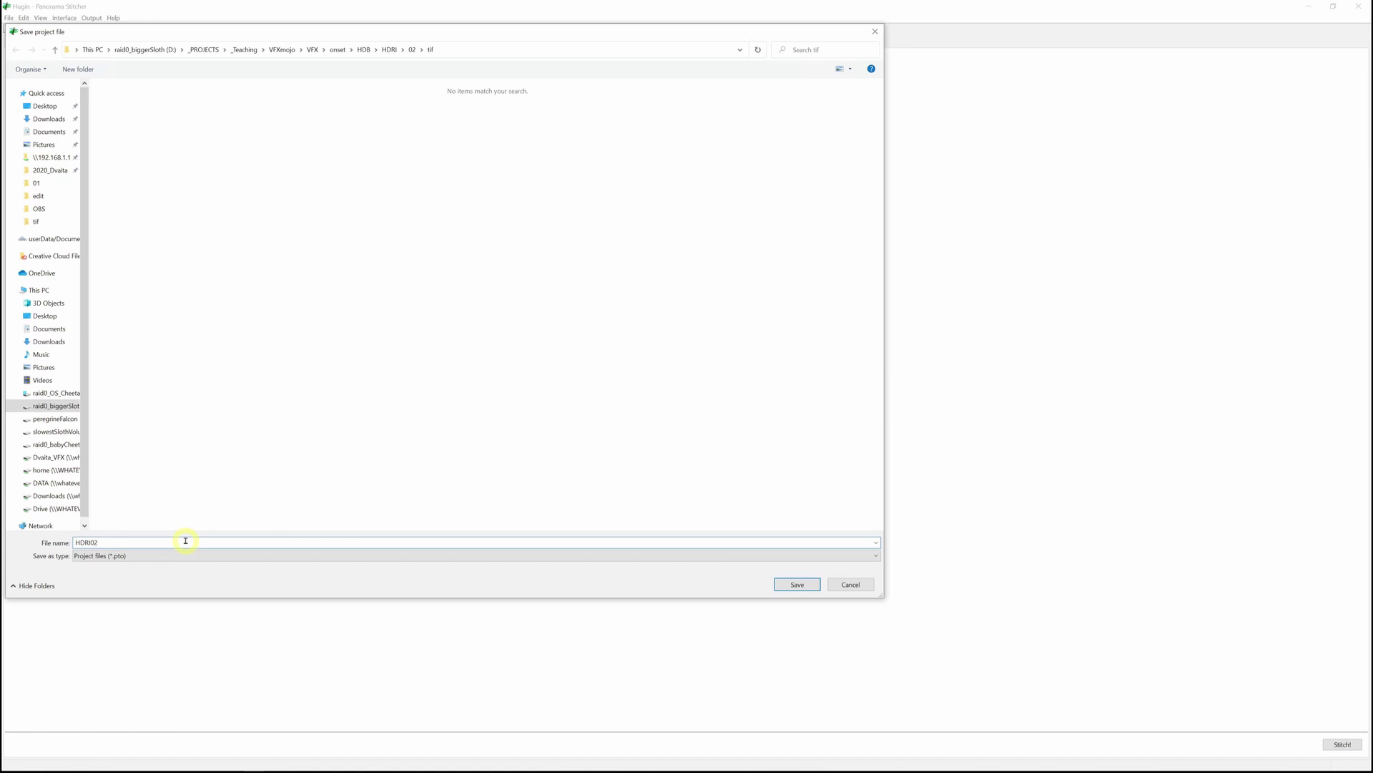
Save the project as HDRI02 in the HDRI/02 folder and use HDRI02 as the output prefix there.
left_click(413, 49)
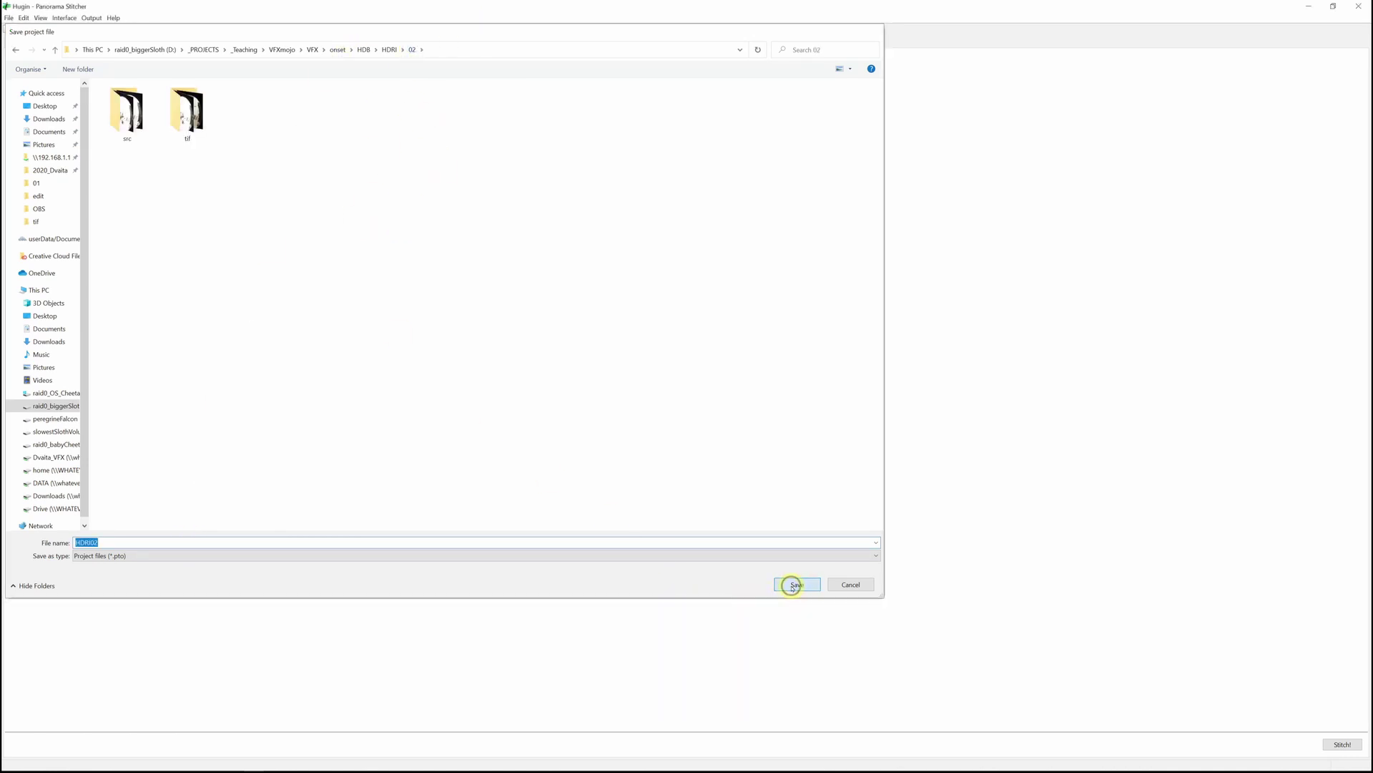
left_click(791, 584)
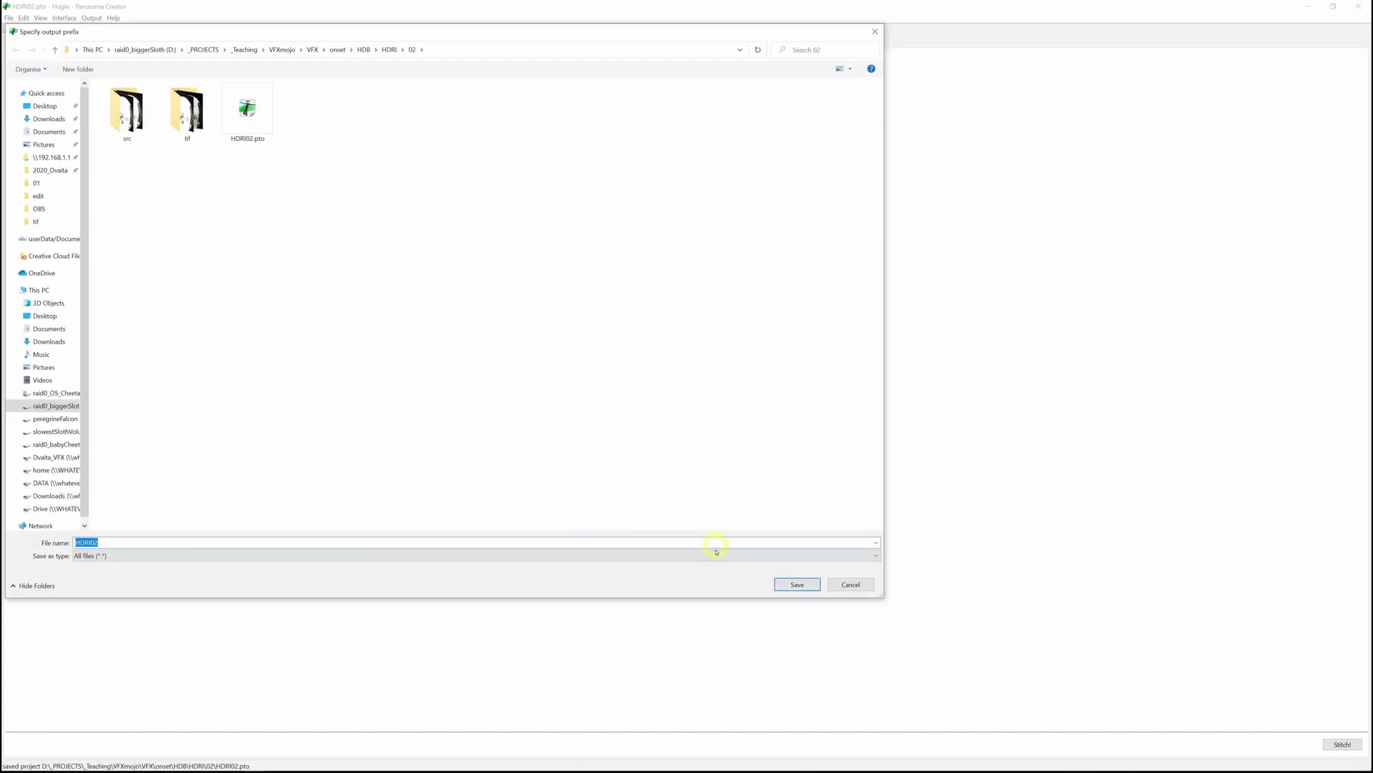
left_click(791, 585)
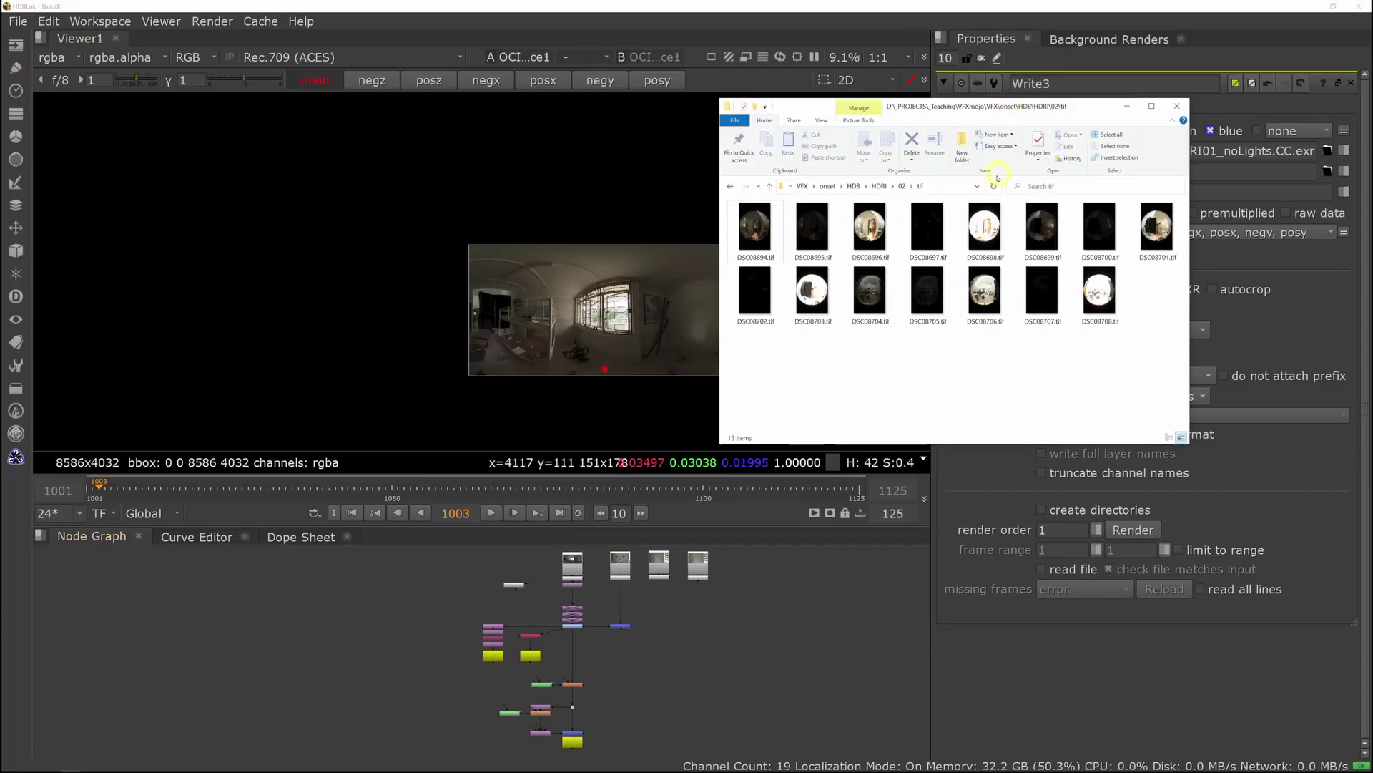
Import HDRI02_hdr.exr from the HDRI/02 folder into Nuke's node graph as a Read node and view it.
left_click(904, 186)
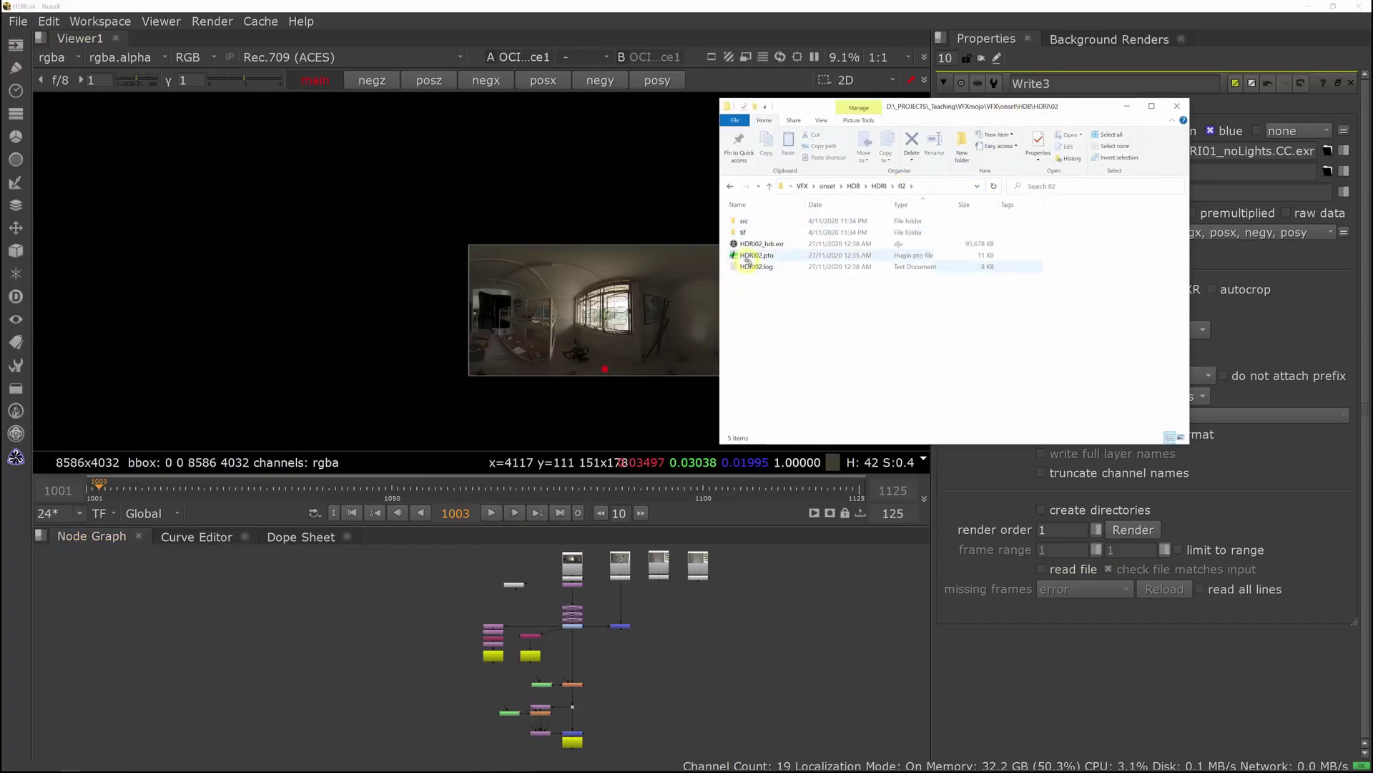
middle_click_drag(769, 633, 621, 637)
key("alt+Tab")
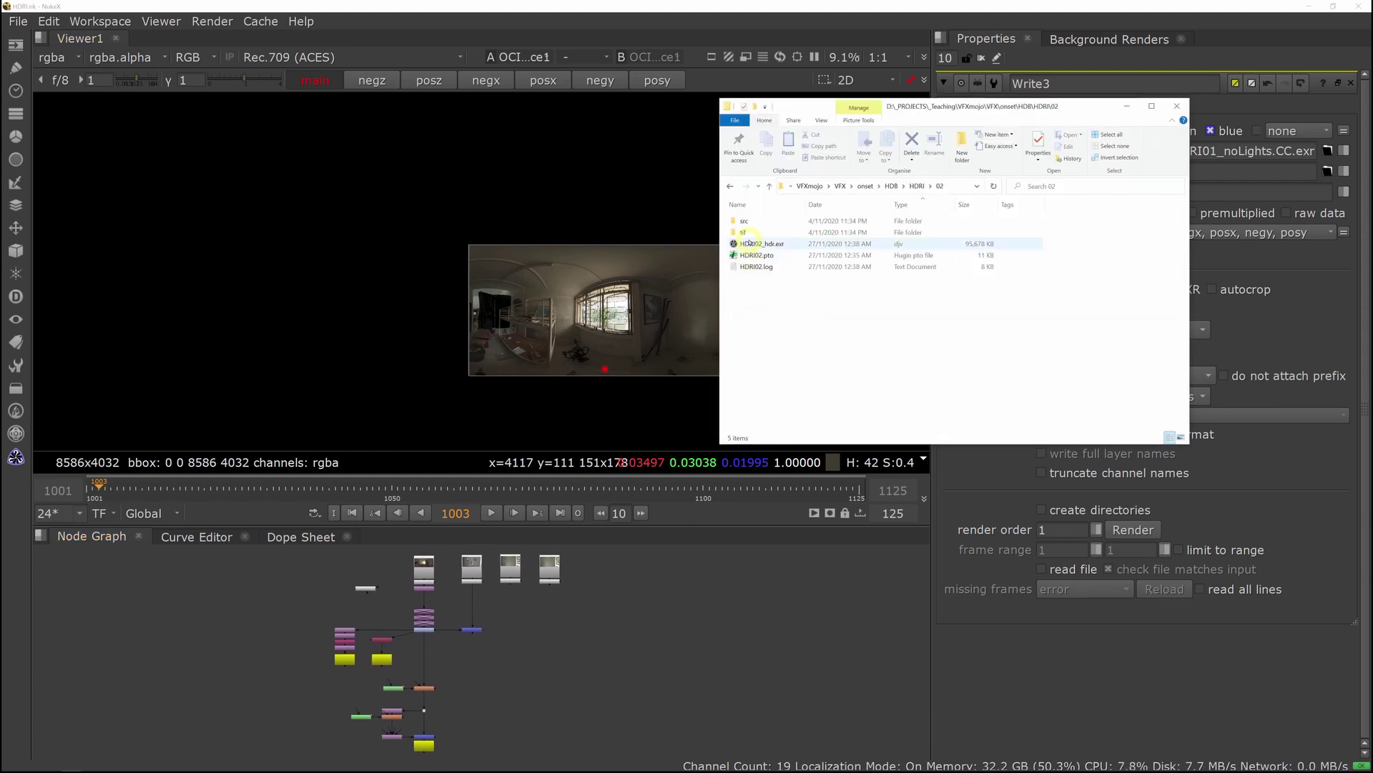
left_click_drag(751, 243, 656, 581)
key("1")
scroll(650, 361, "up", 4)
scroll(374, 343, "up", 6)
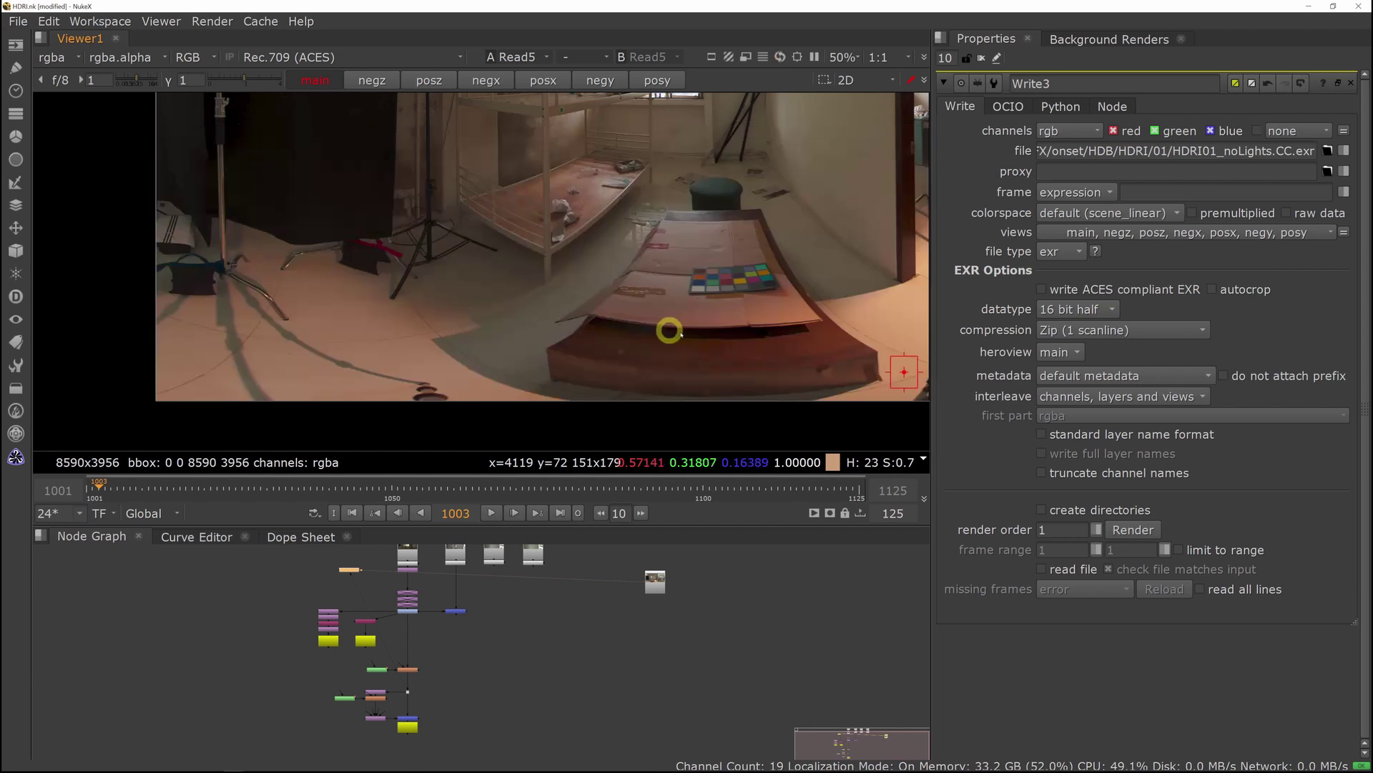
Copy the OCIOColorSpace and Reformat nodes under Read1 and paste them below Read5.
middle_click_drag(501, 698, 597, 736)
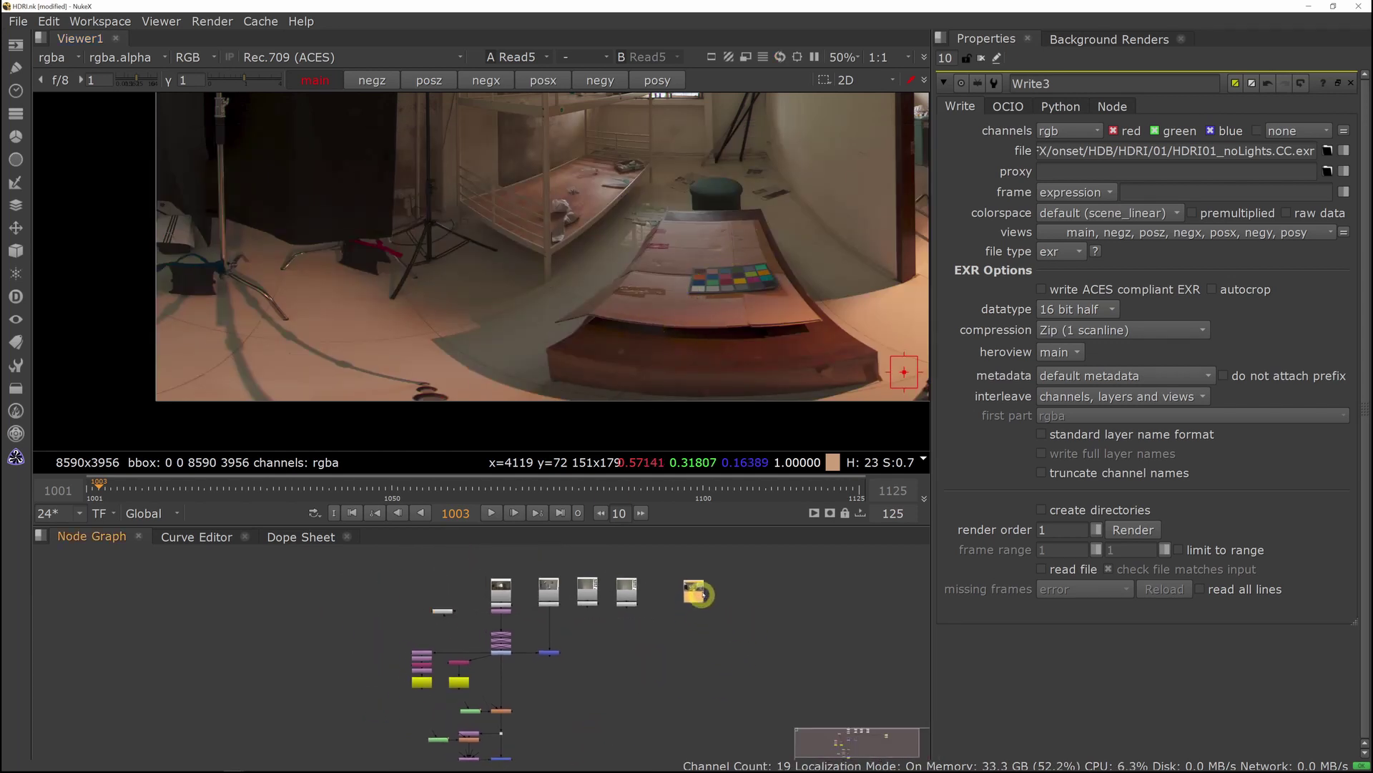
scroll(422, 645, "up", 3)
scroll(422, 646, "up", 2)
middle_click_drag(681, 597, 613, 677)
left_click_drag(644, 662, 530, 605)
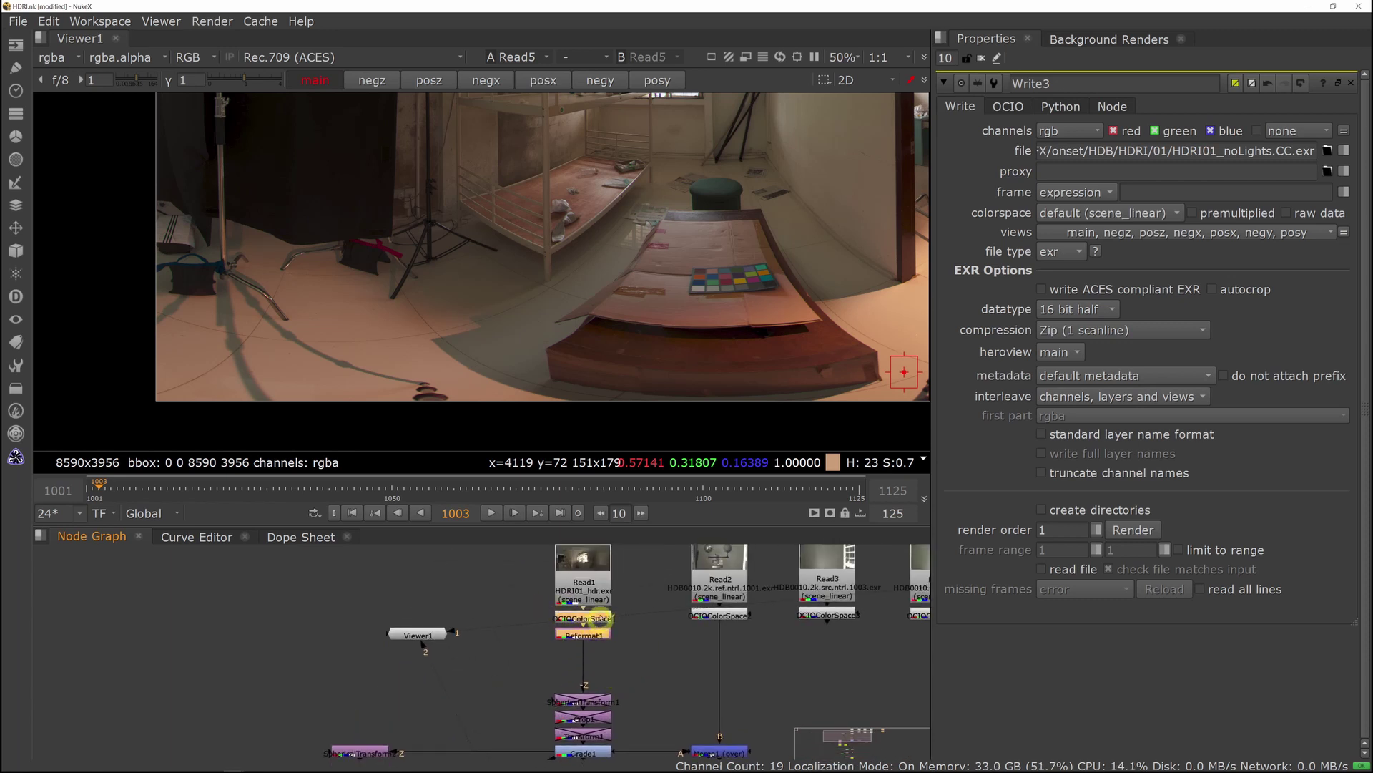
middle_click_drag(711, 653, 236, 711)
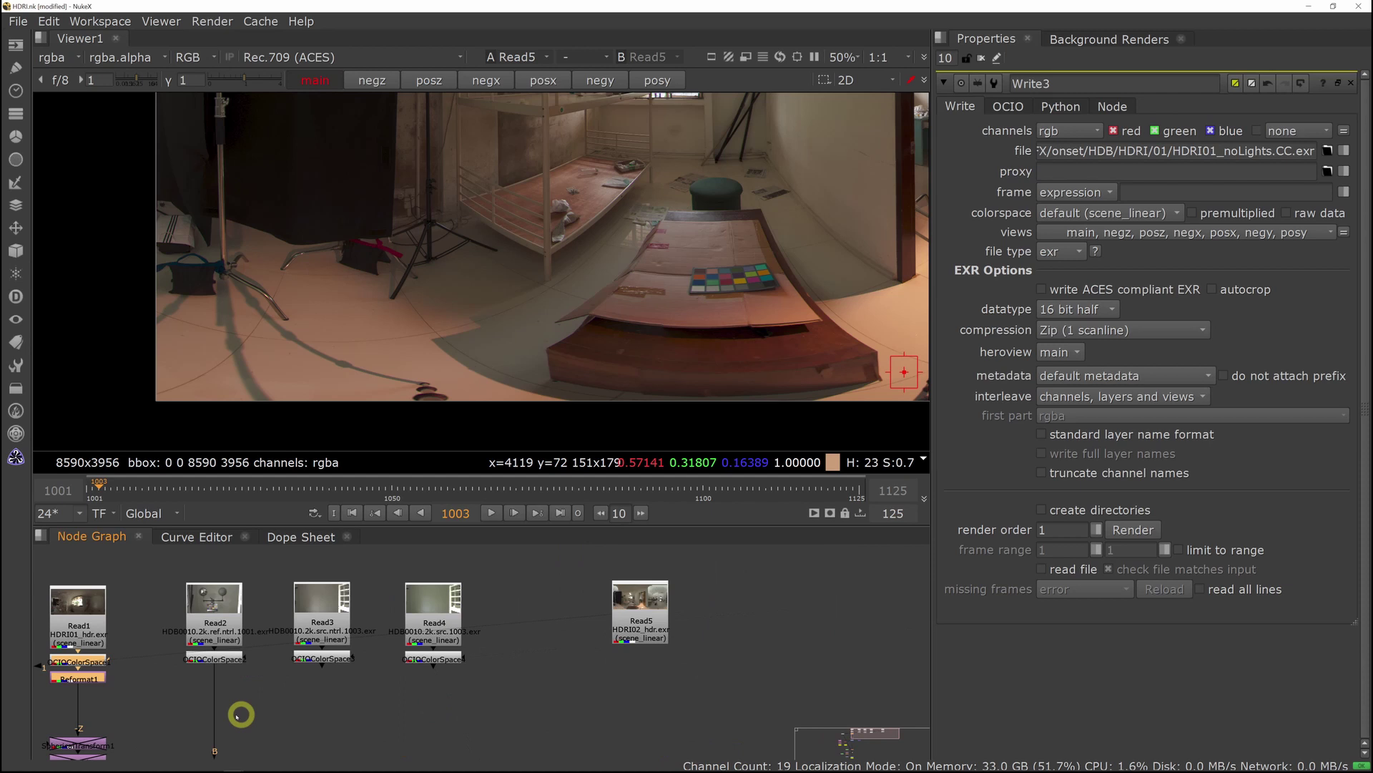
left_click(601, 627)
key("ctrl+v")
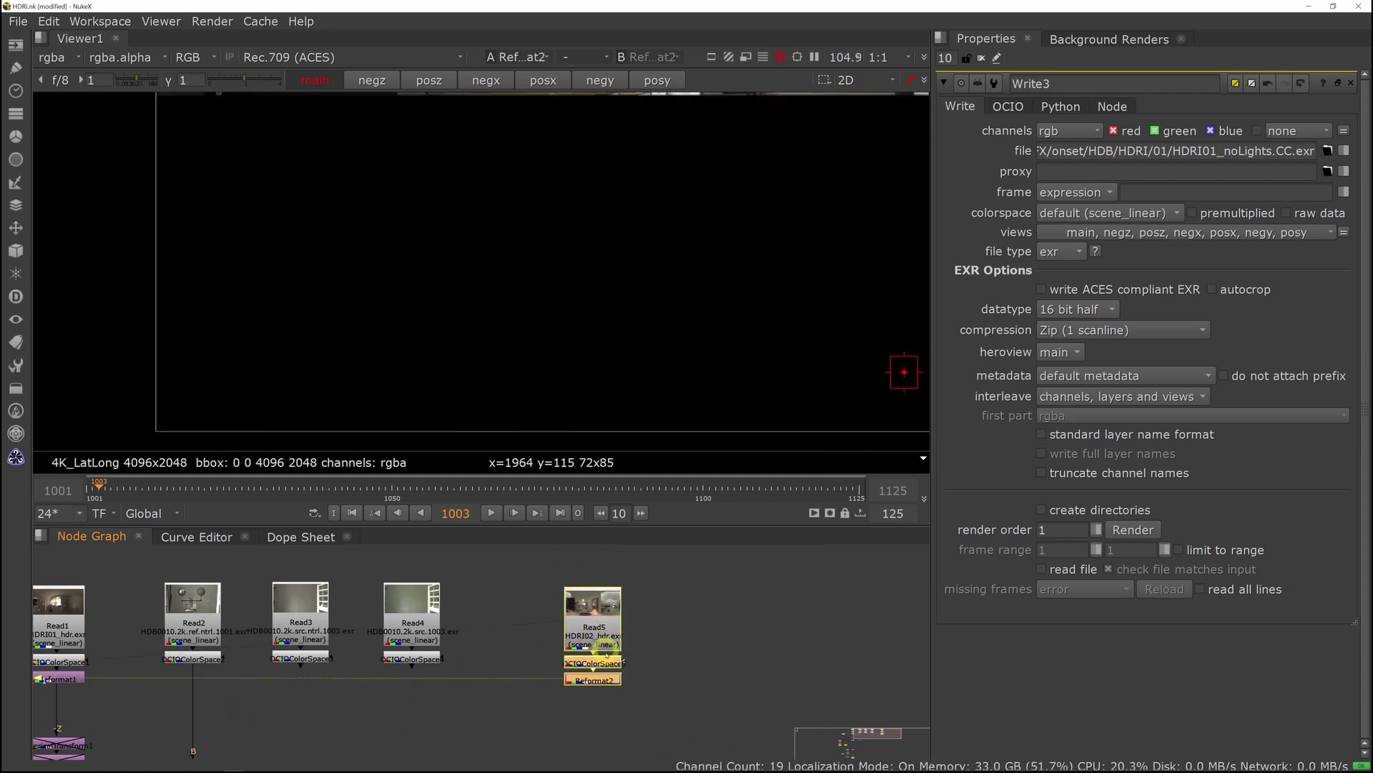
Copy the Grade1 node and paste it below Reformat2 in the Read5 branch.
scroll(696, 381, "down", 1)
scroll(696, 383, "down", 1)
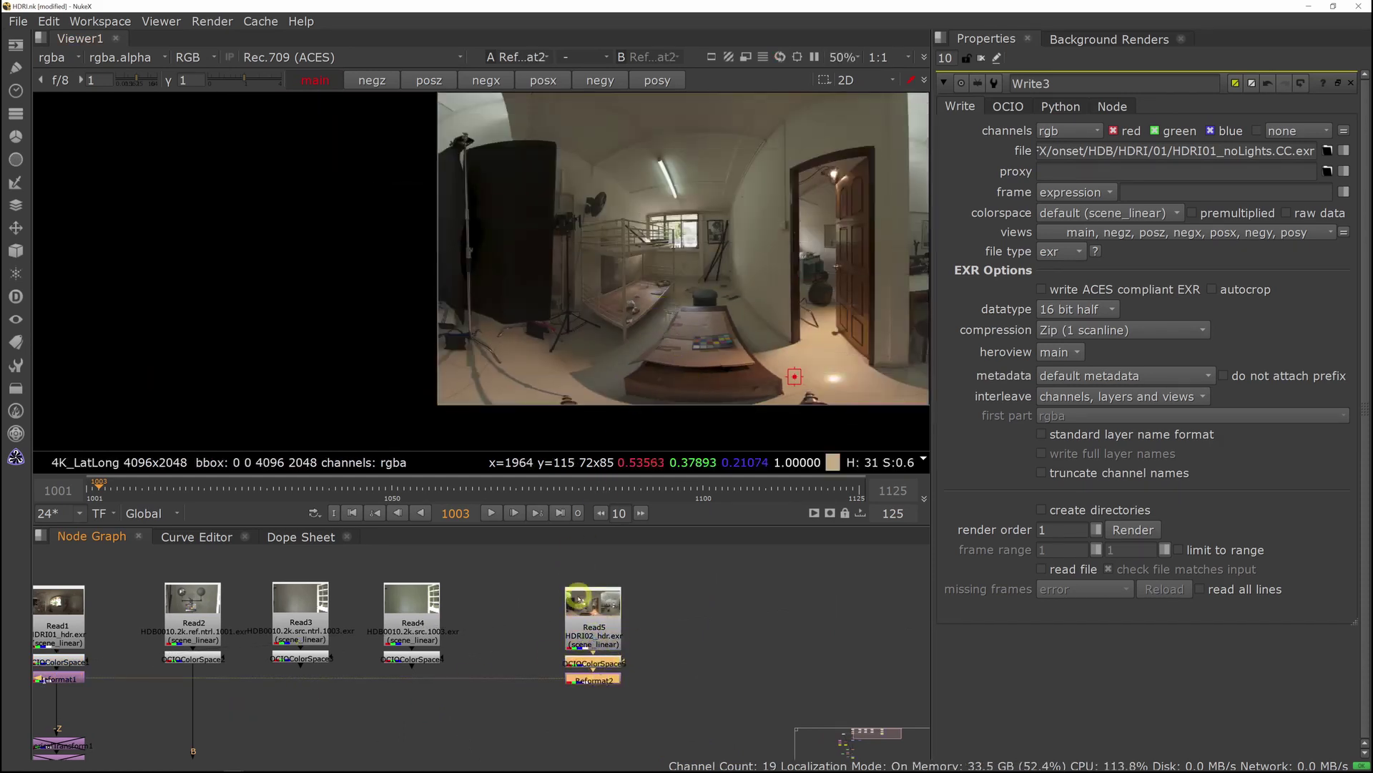
middle_click_drag(473, 668, 824, 553)
middle_click_drag(513, 677, 515, 648)
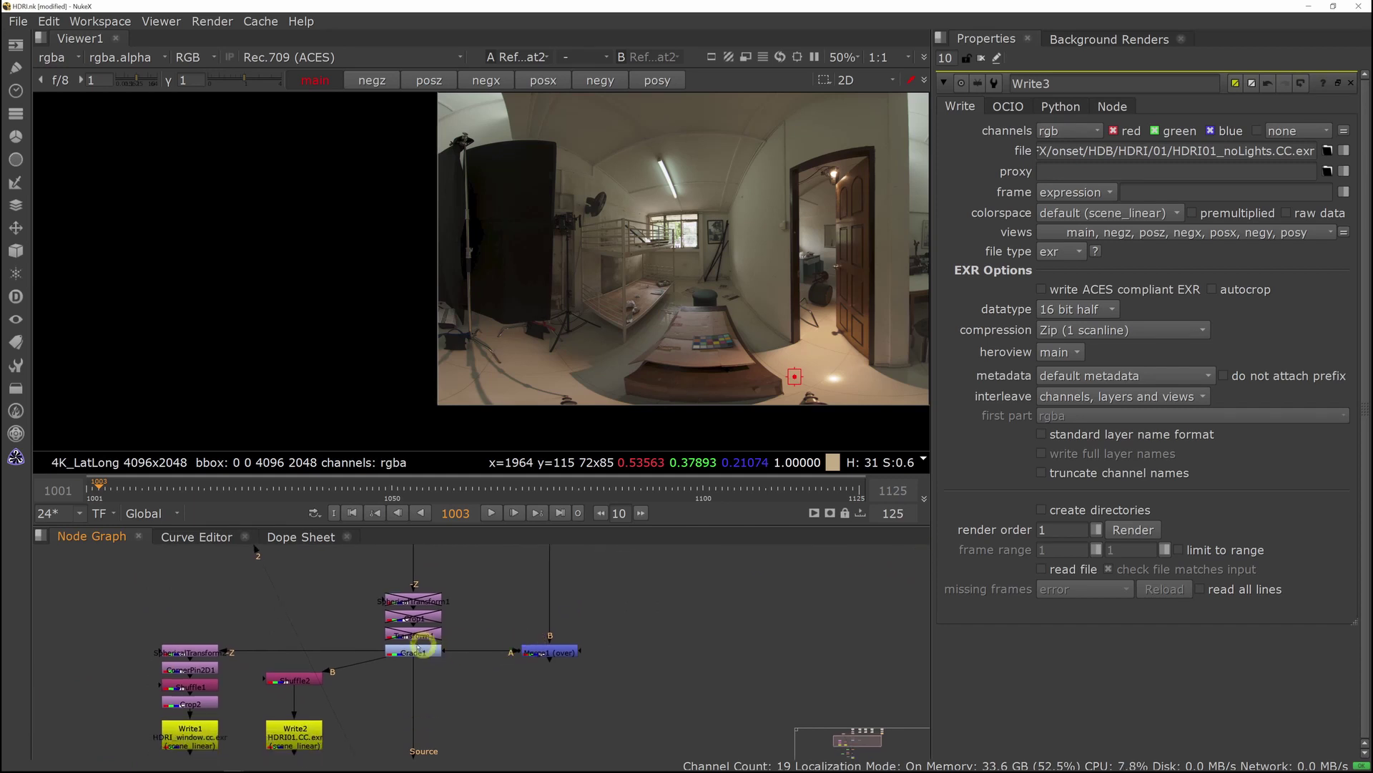
left_click(421, 653)
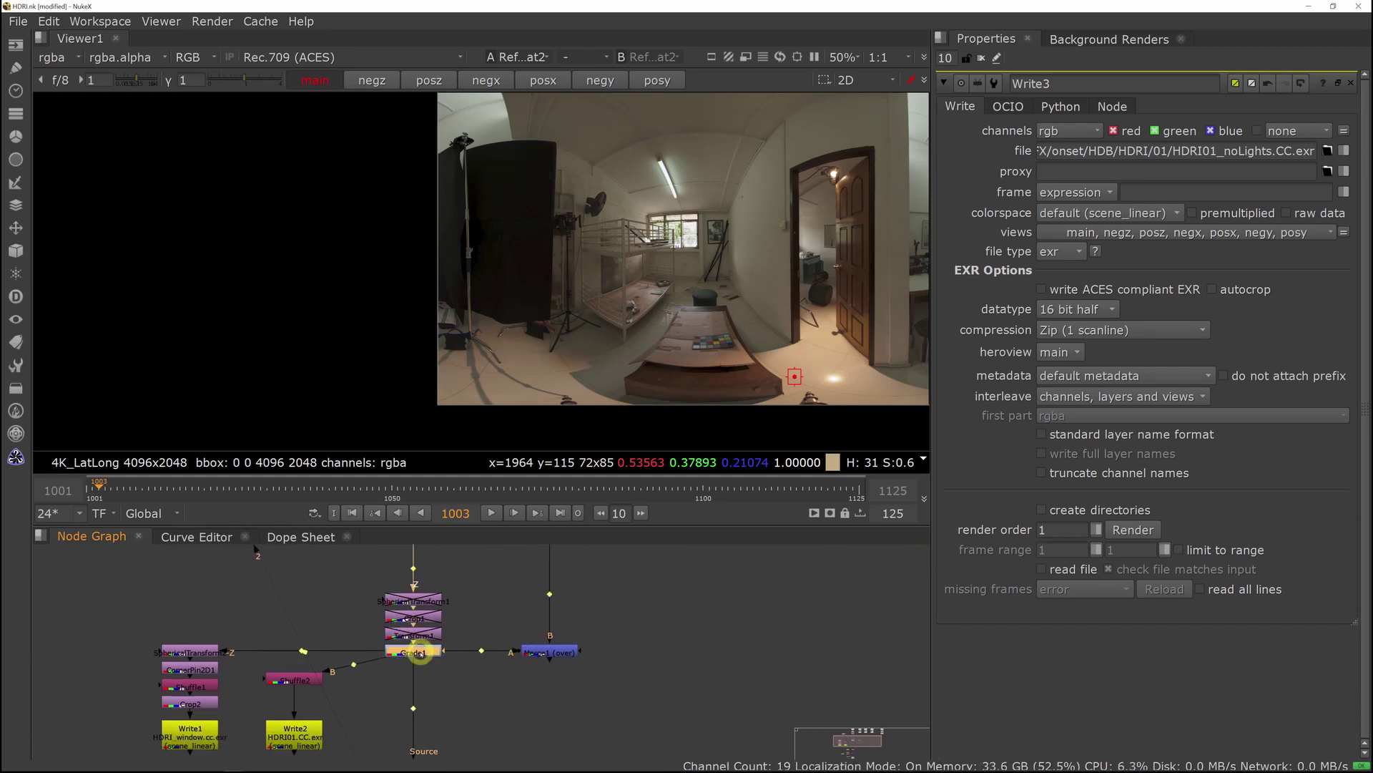
middle_click_drag(748, 622, 310, 689)
left_click(505, 601)
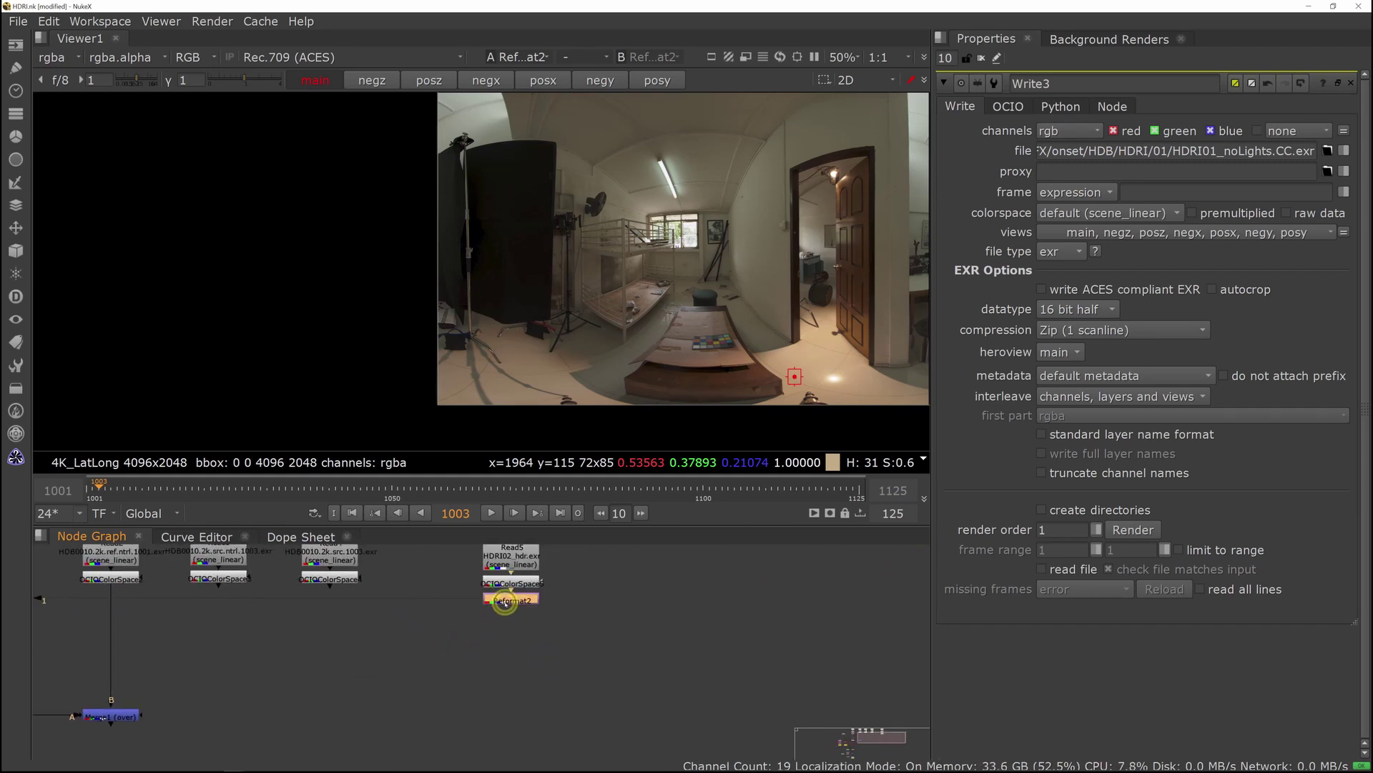
key("g")
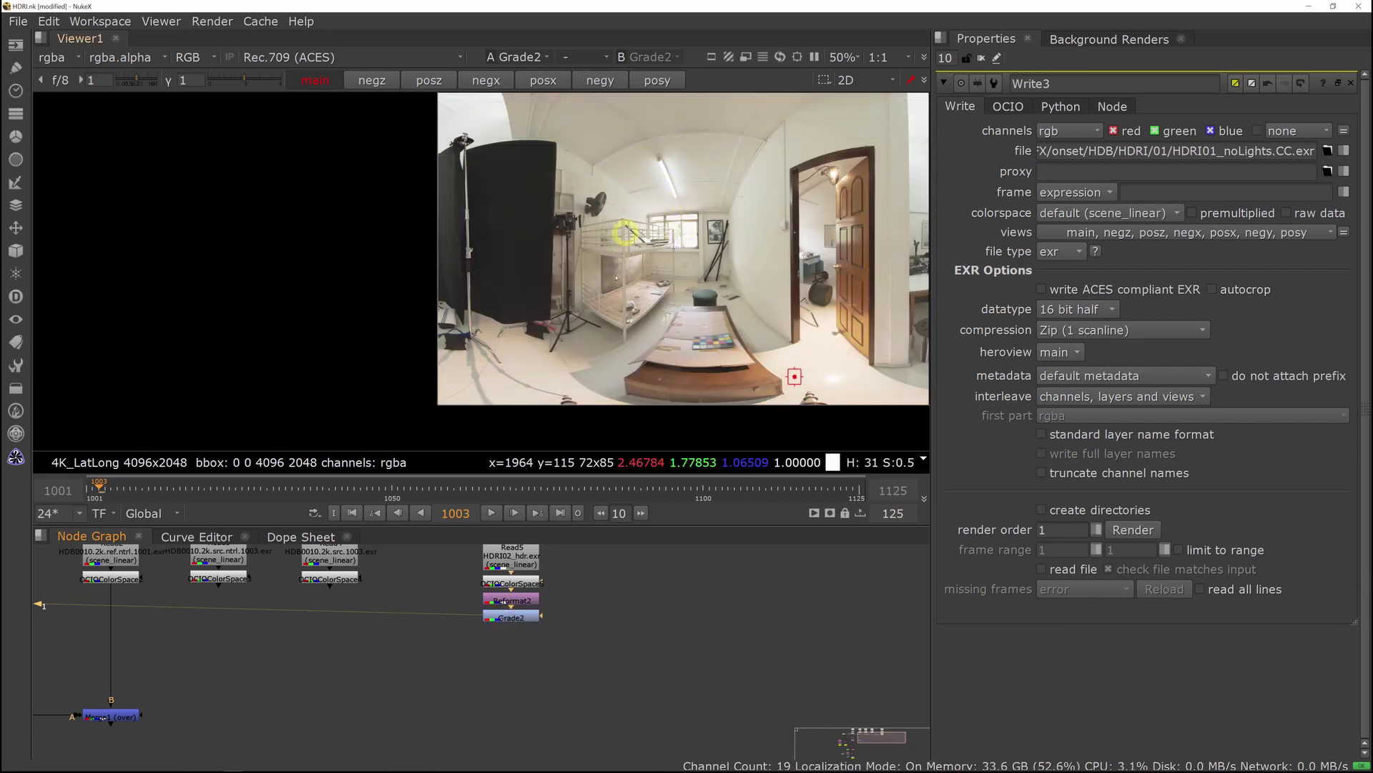
Open the Grade2 settings and lower its gain to 0.92.
scroll(437, 716, "down", 5)
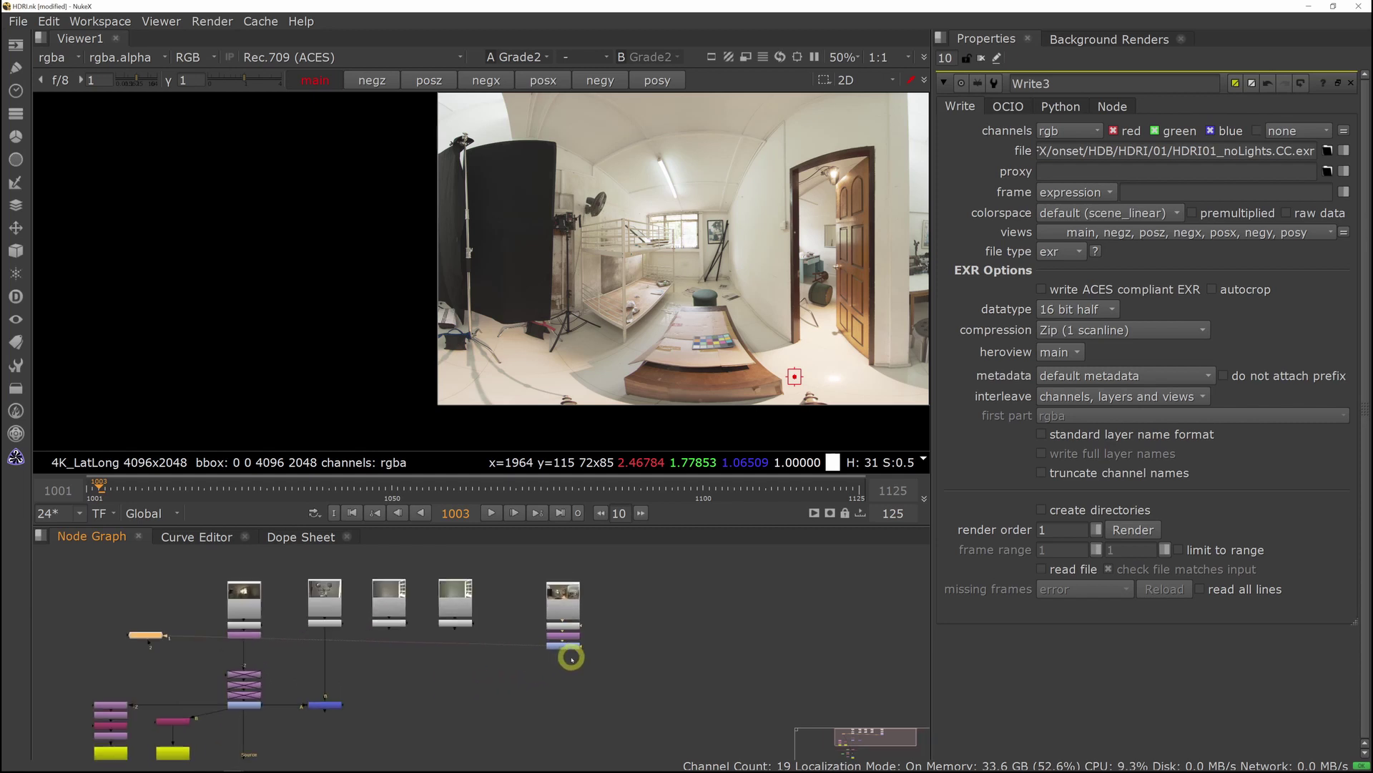
double_click(570, 650)
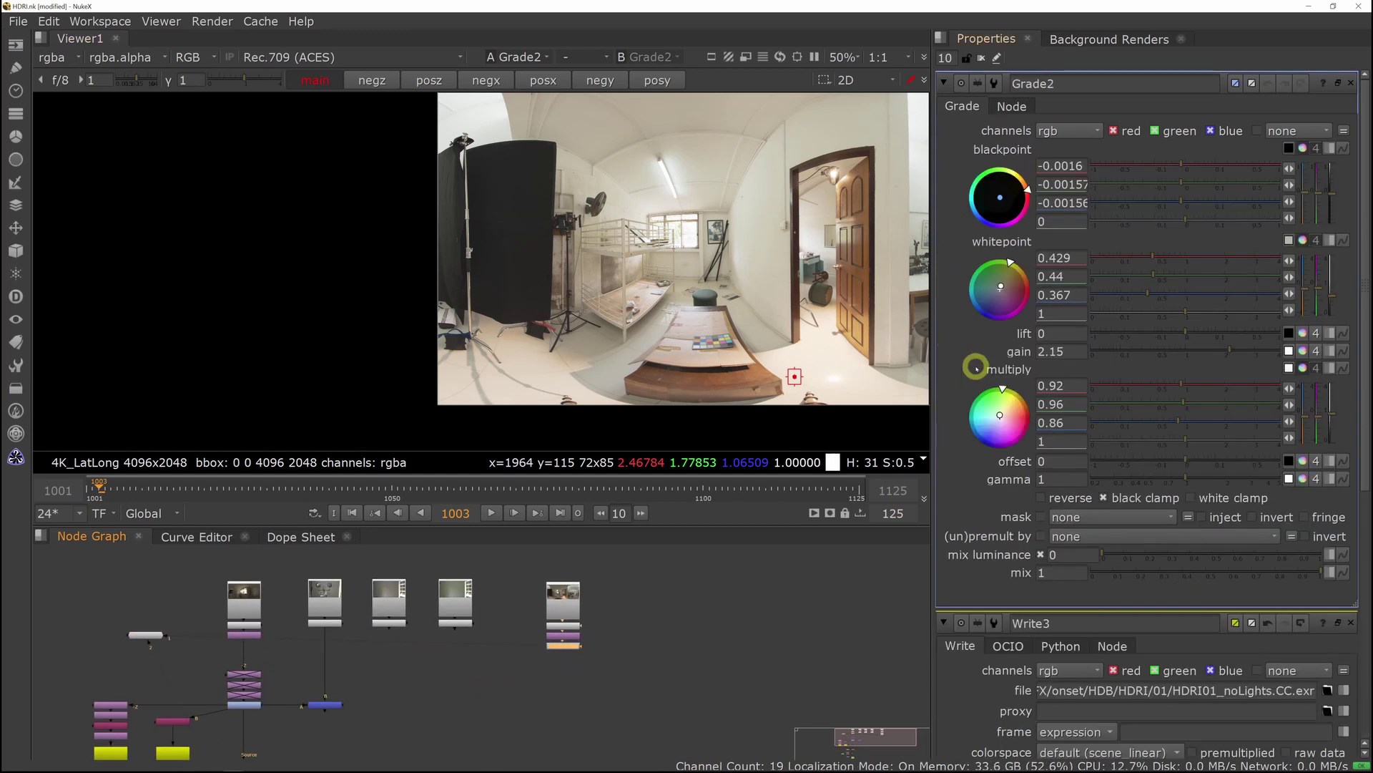
left_click_drag(1201, 349, 1183, 349)
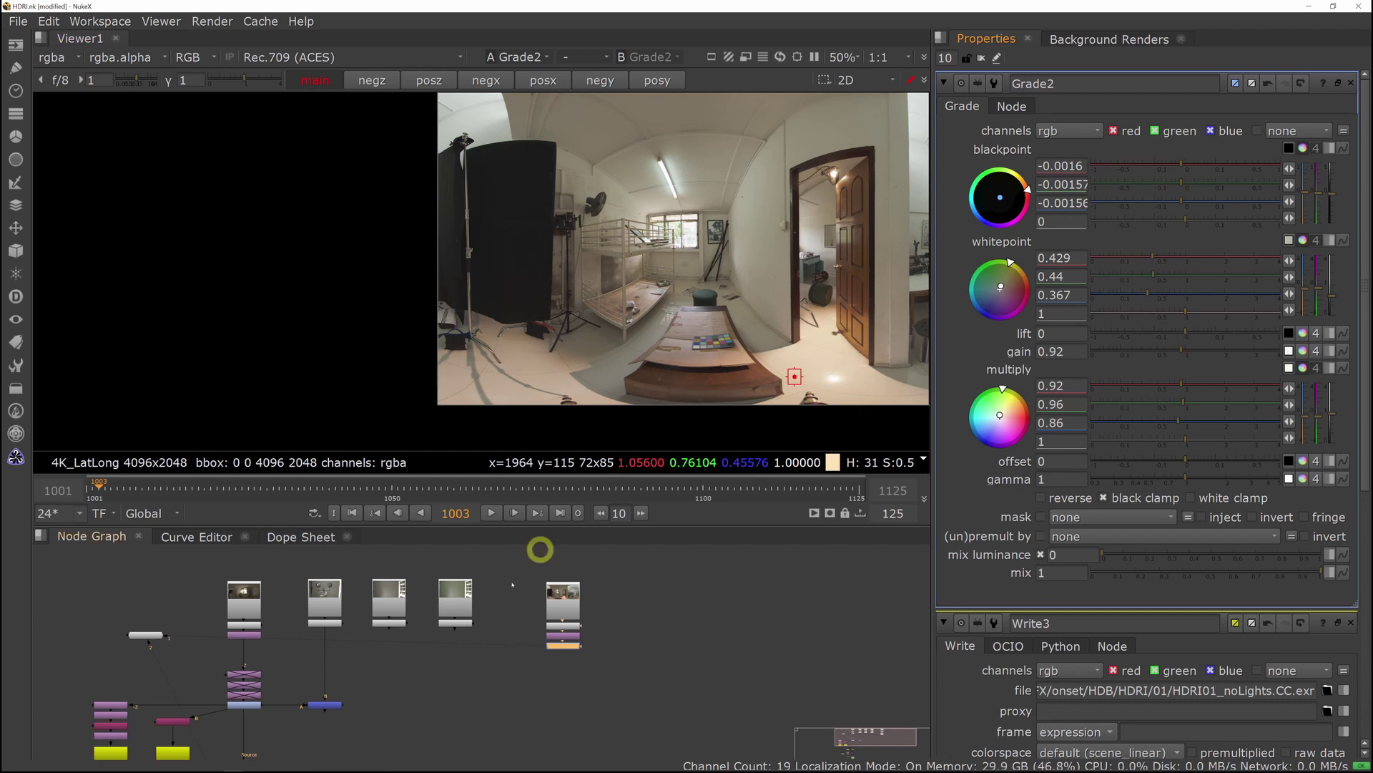
View Reformat1, Grade1 and Grade2 in turn, ending with Grade2 in viewer buffer A and Grade1 in B.
left_click(236, 635)
key("2")
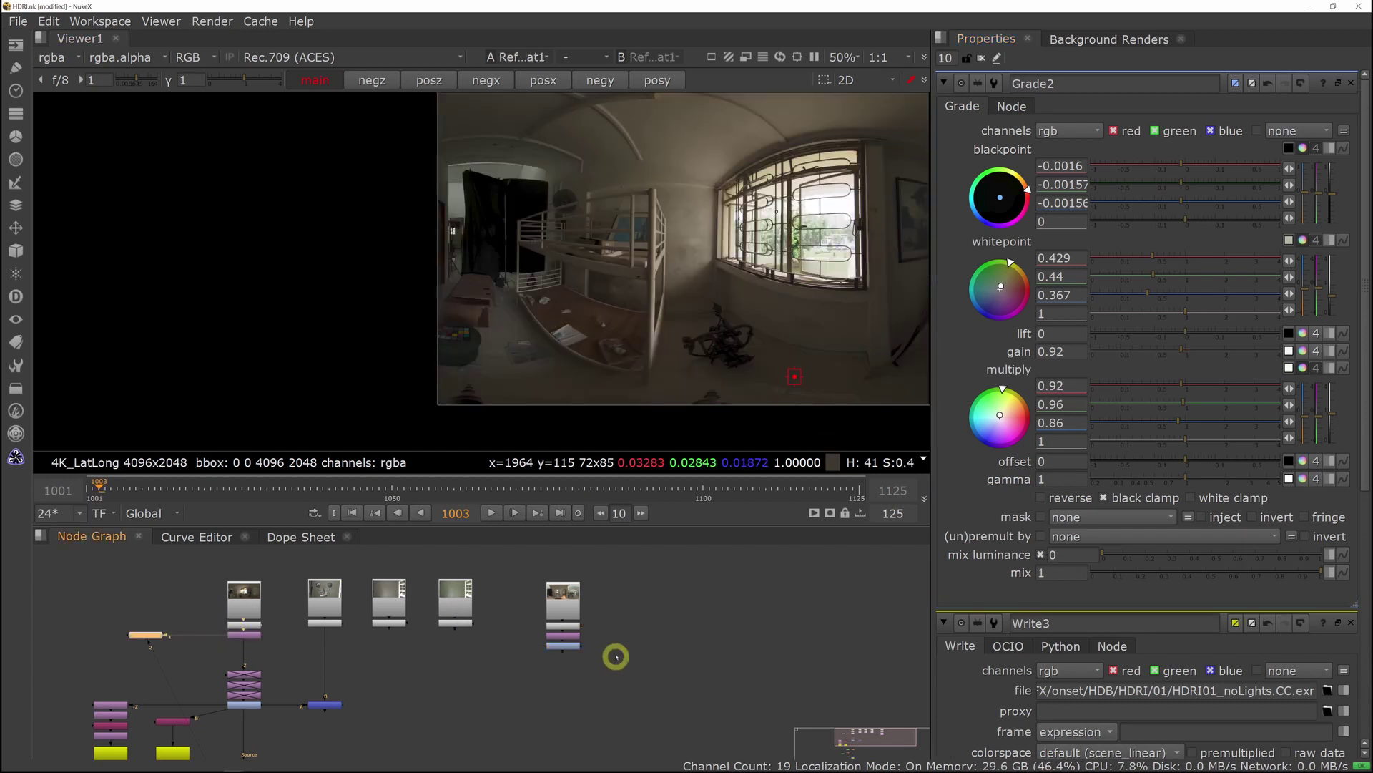
left_click(575, 647)
key("1")
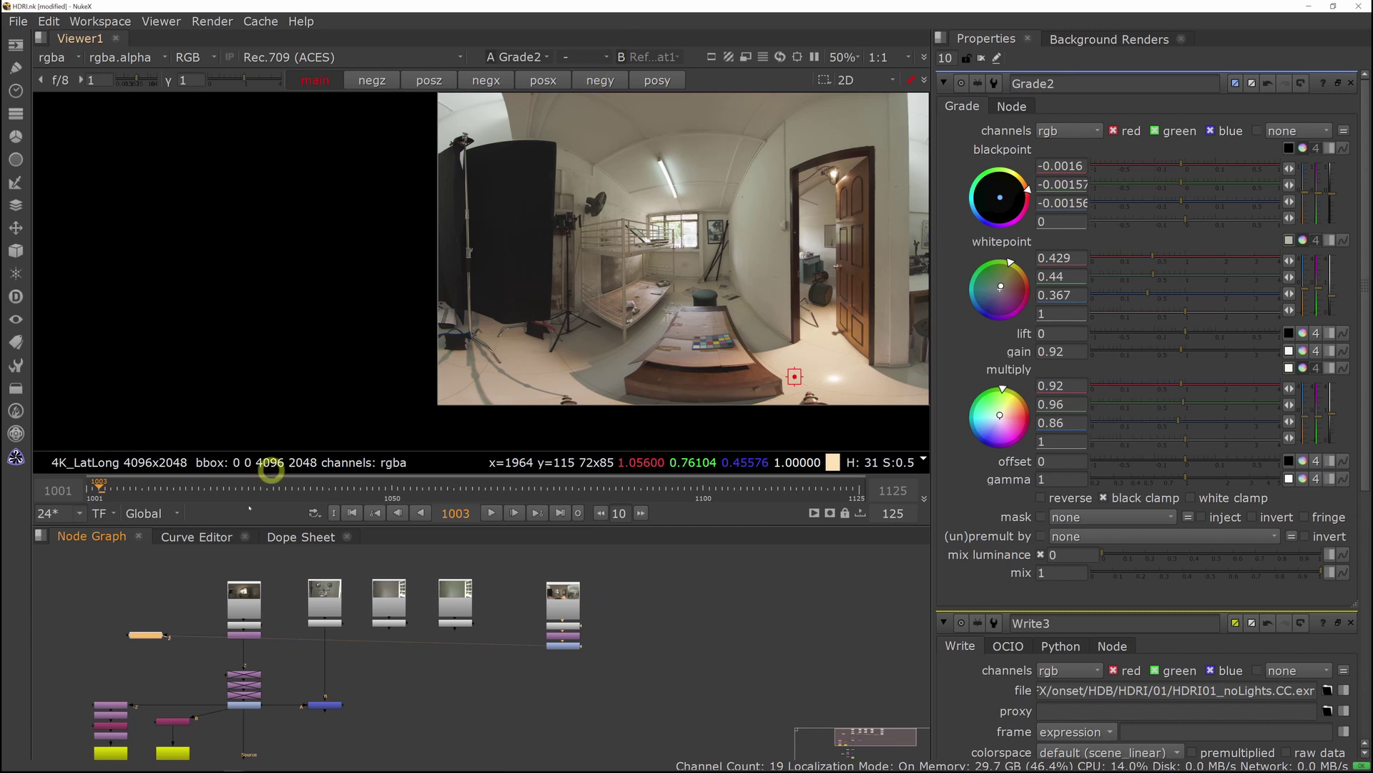
key("1")
left_click(572, 646)
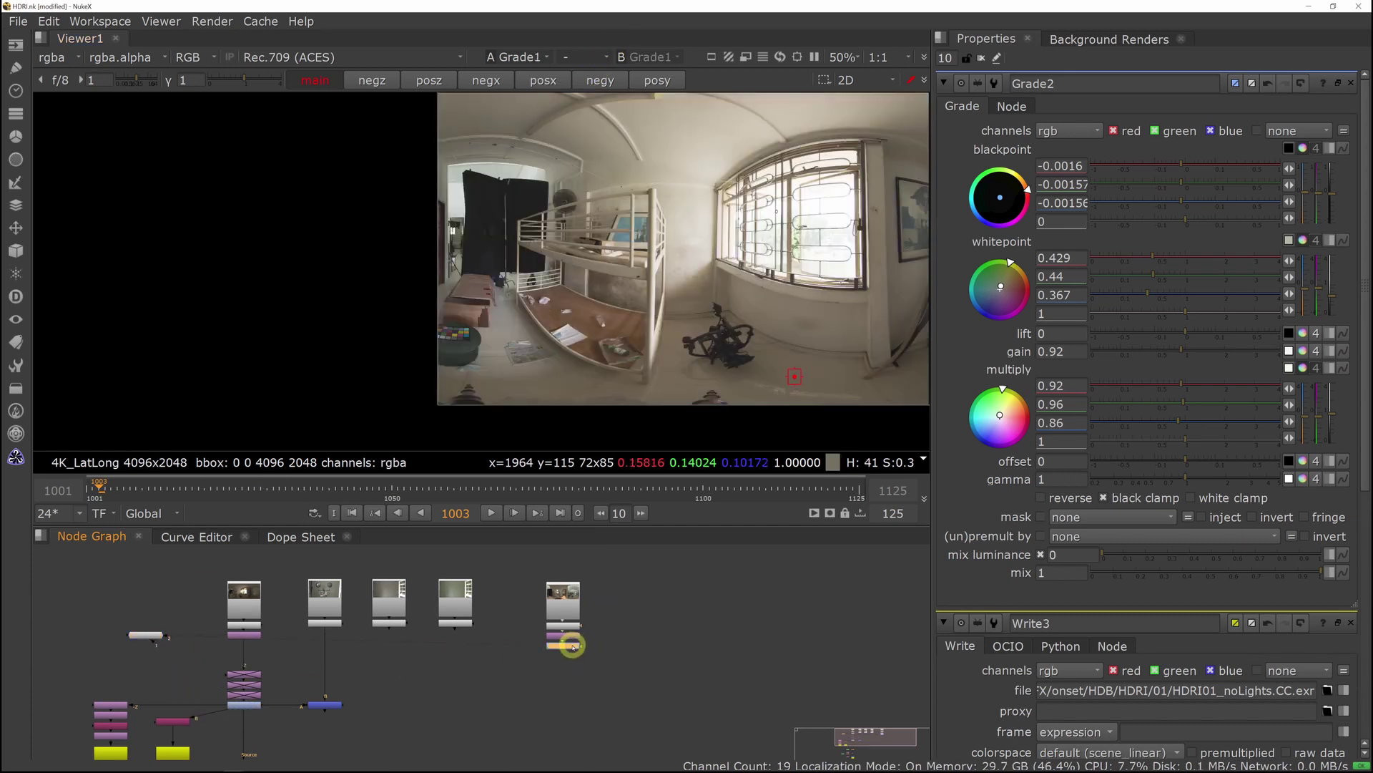
key("2")
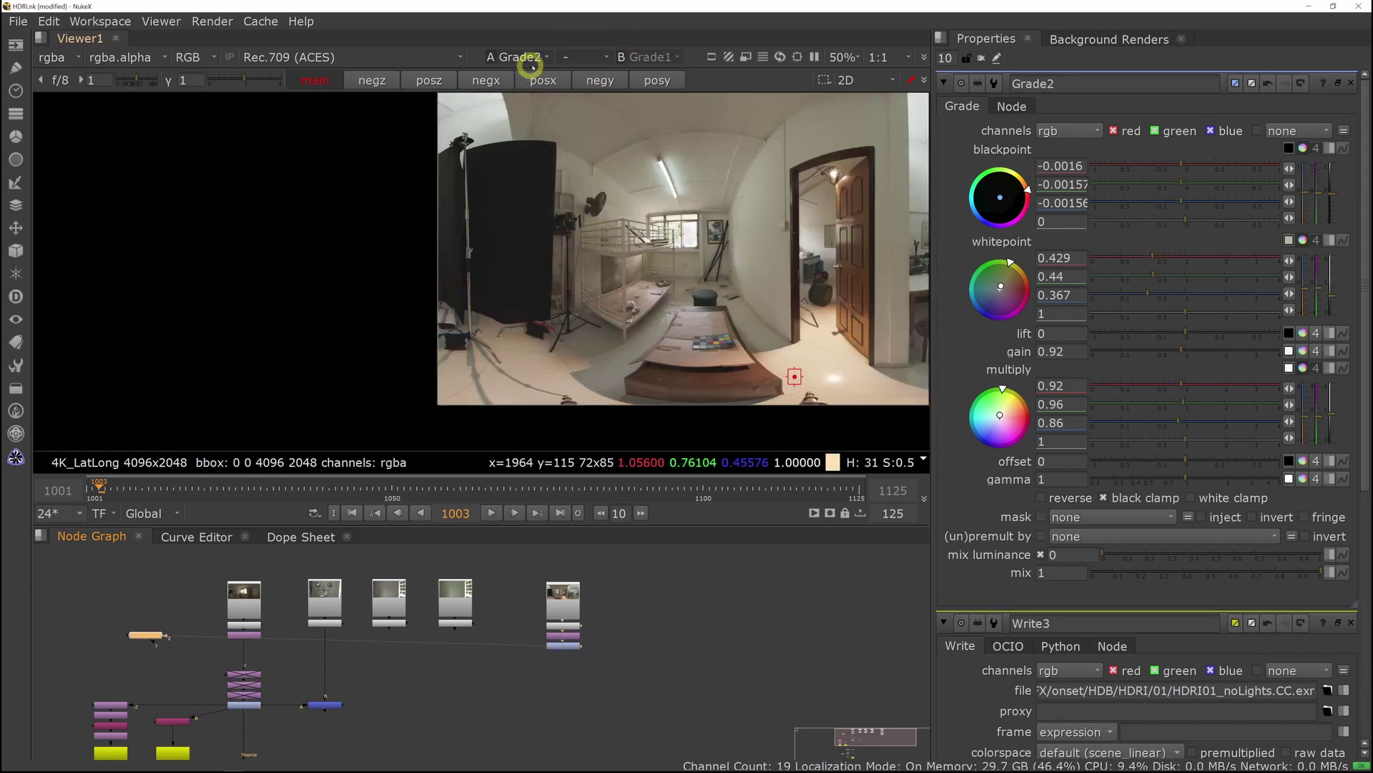
Set the viewer comparison to under and position the wipe to compare the Grade2 and Grade1 panoramas.
left_click(580, 57)
left_click(593, 143)
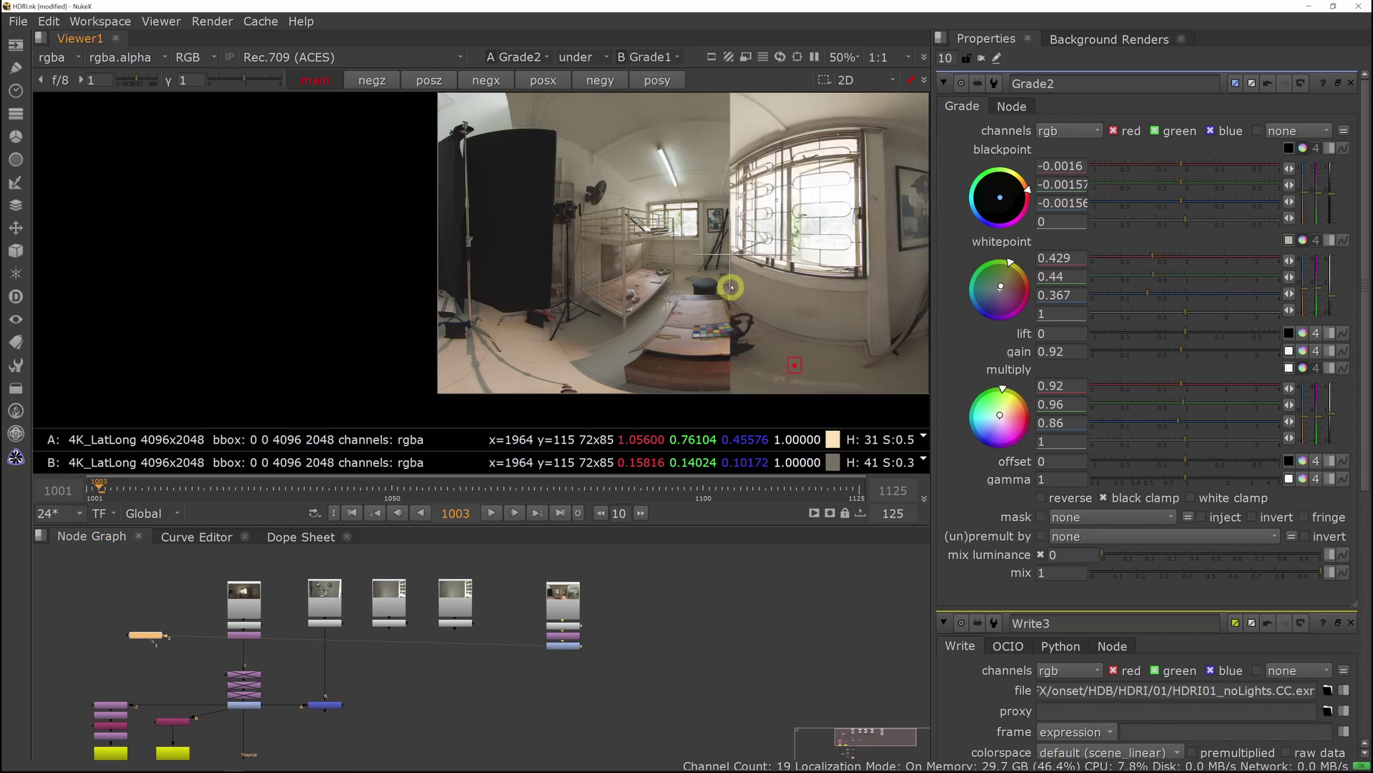
left_click_drag(724, 252, 699, 256)
scroll(699, 254, "down", 3)
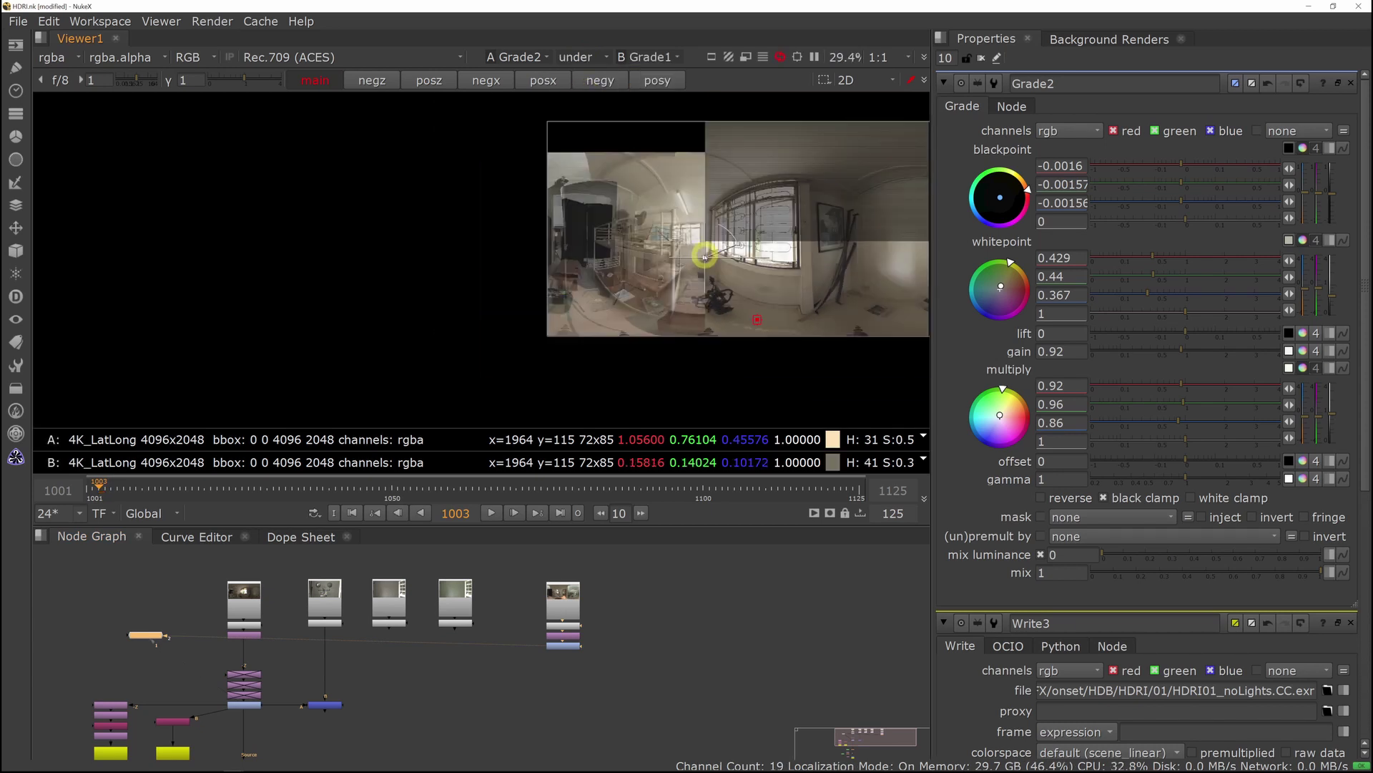
middle_click_drag(664, 240, 527, 245)
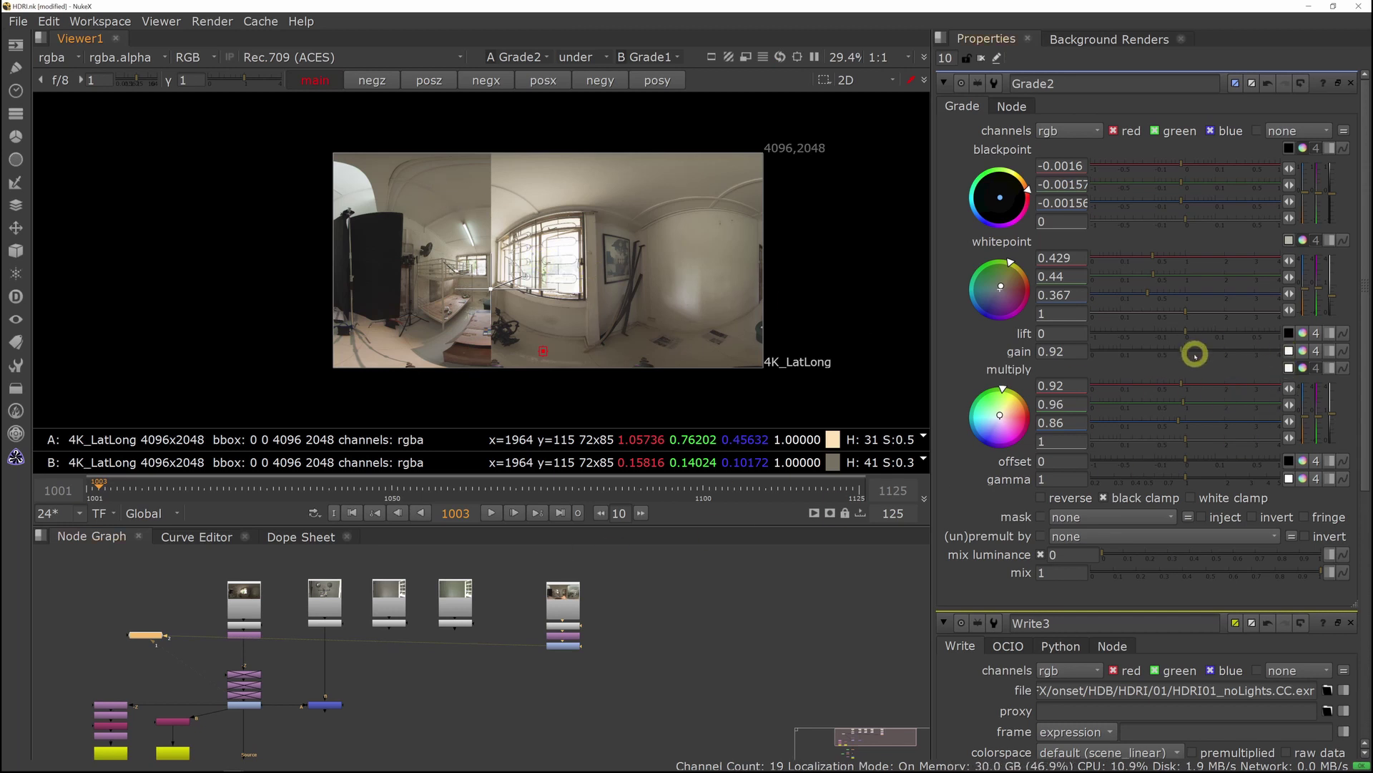
Set the Grade2 gain to 0.98 and close all open node properties.
left_click_drag(1184, 350, 1183, 349)
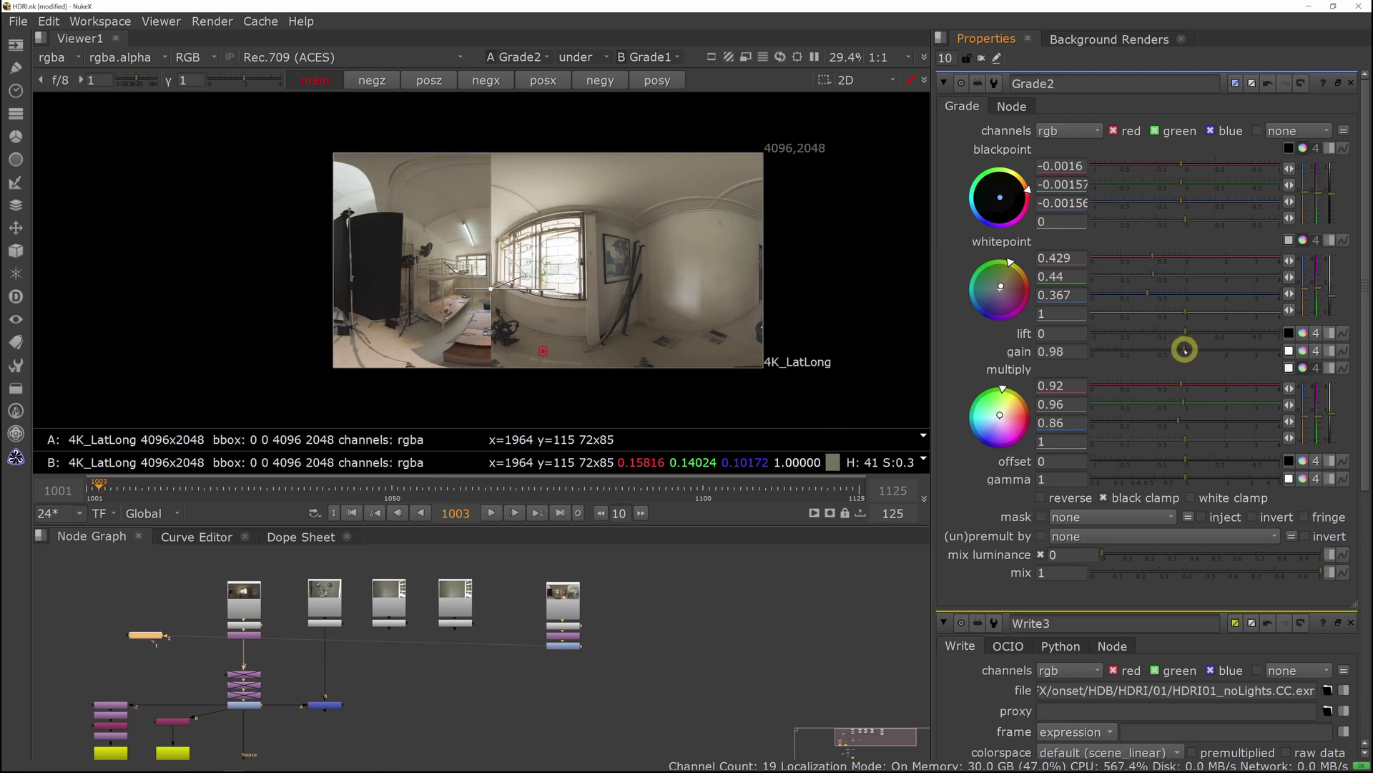
middle_click_drag(440, 651, 475, 628)
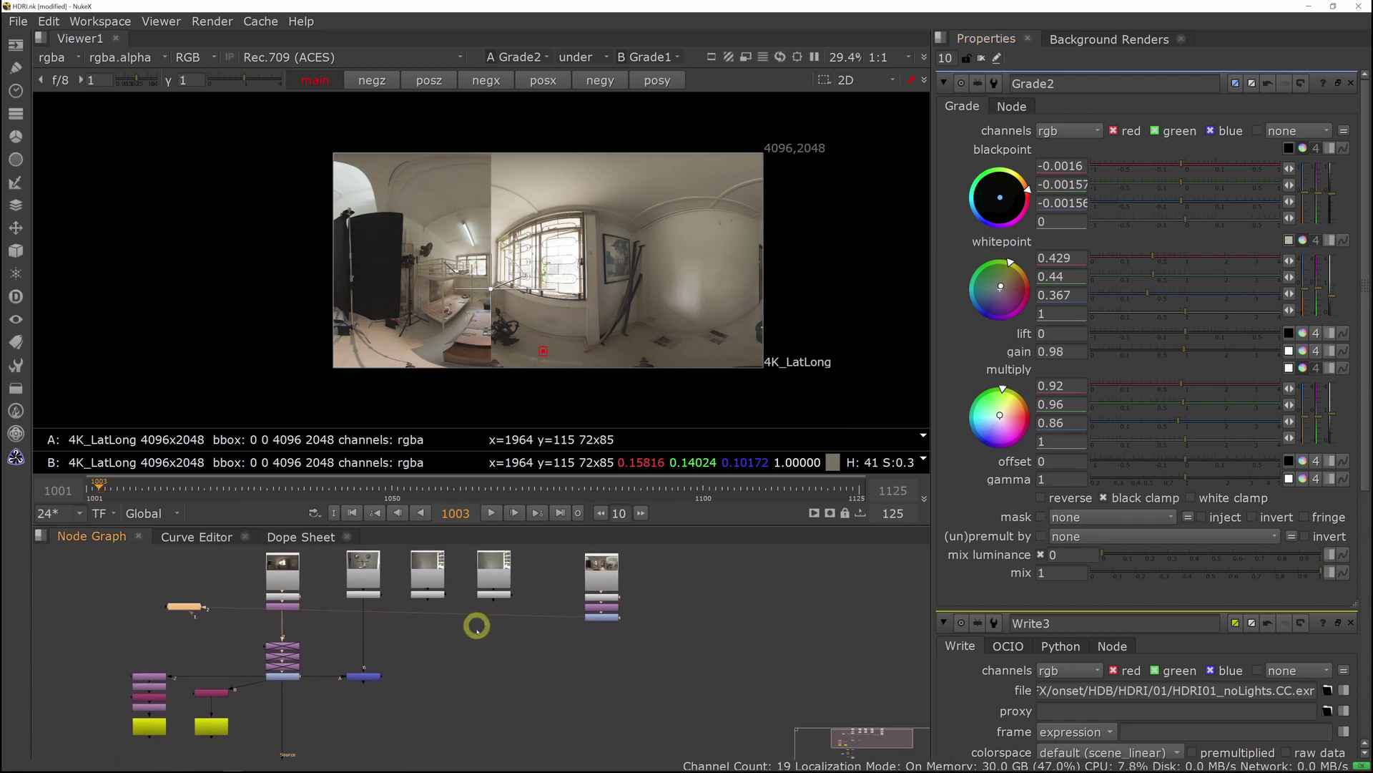
middle_click_drag(494, 688, 492, 683)
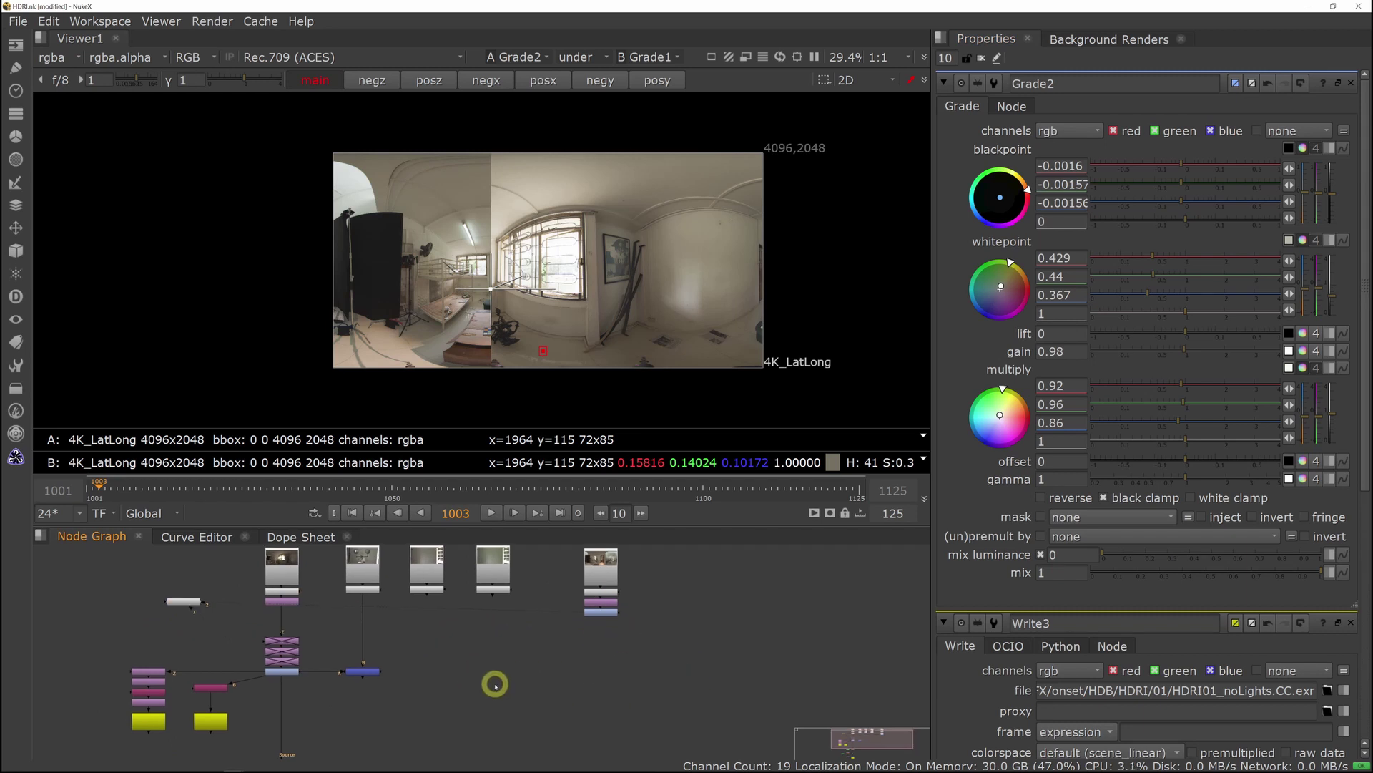
left_click(974, 57)
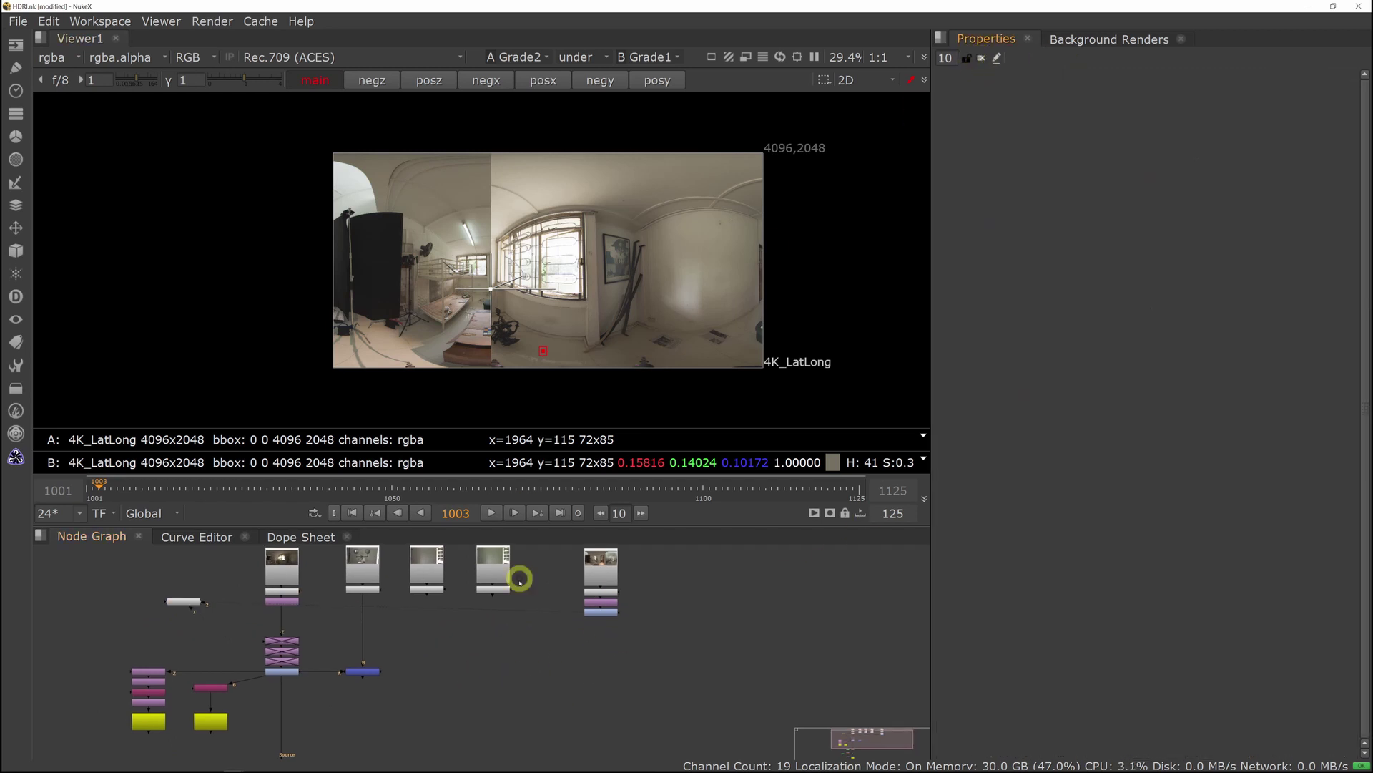
Check the window export chain branching from Grade1, and switch off the viewer comparison to show only Grade2.
middle_click_drag(546, 646, 605, 658)
left_click_drag(699, 668, 642, 579)
left_click(570, 667)
middle_click_drag(393, 680, 469, 642)
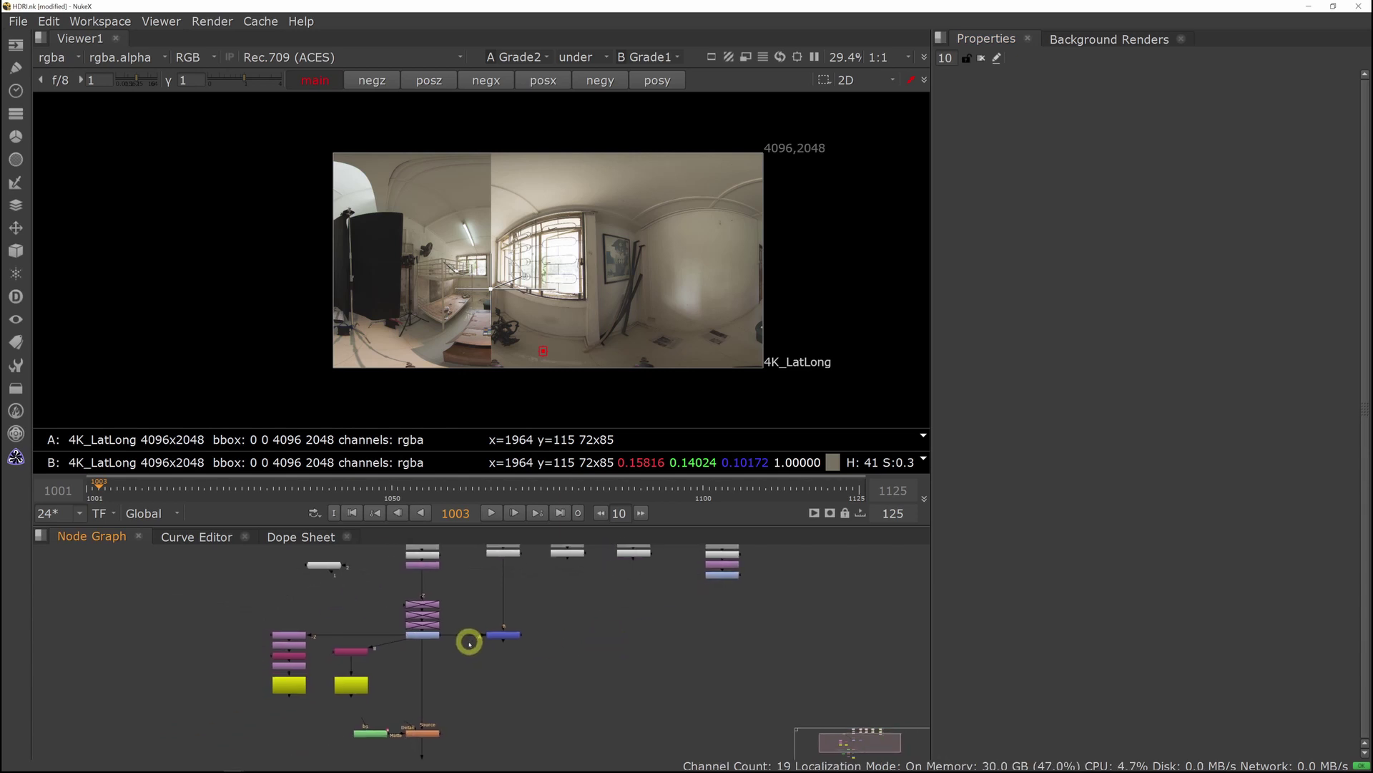
scroll(301, 654, "up", 2)
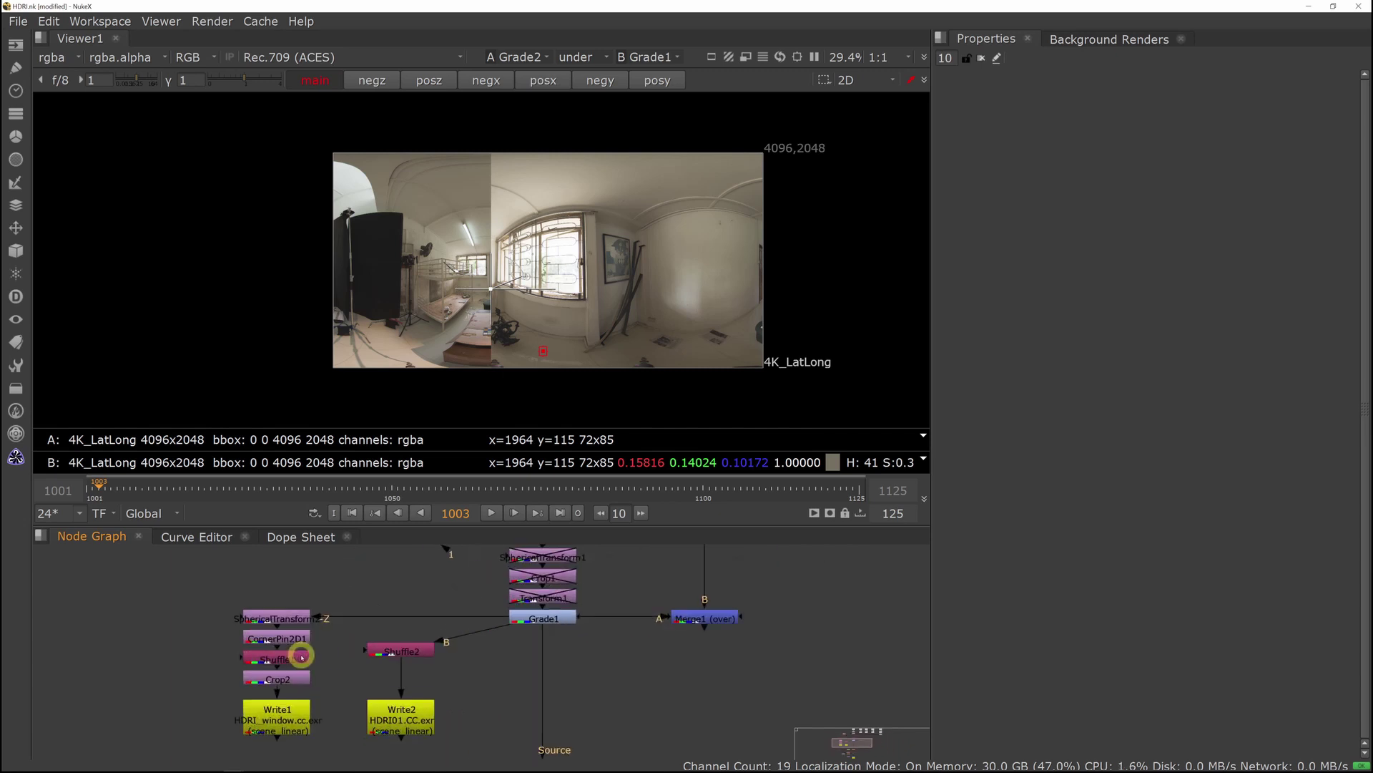
scroll(801, 587, "up", 4)
middle_click_drag(801, 585, 676, 663)
left_click(683, 616)
left_click(583, 57)
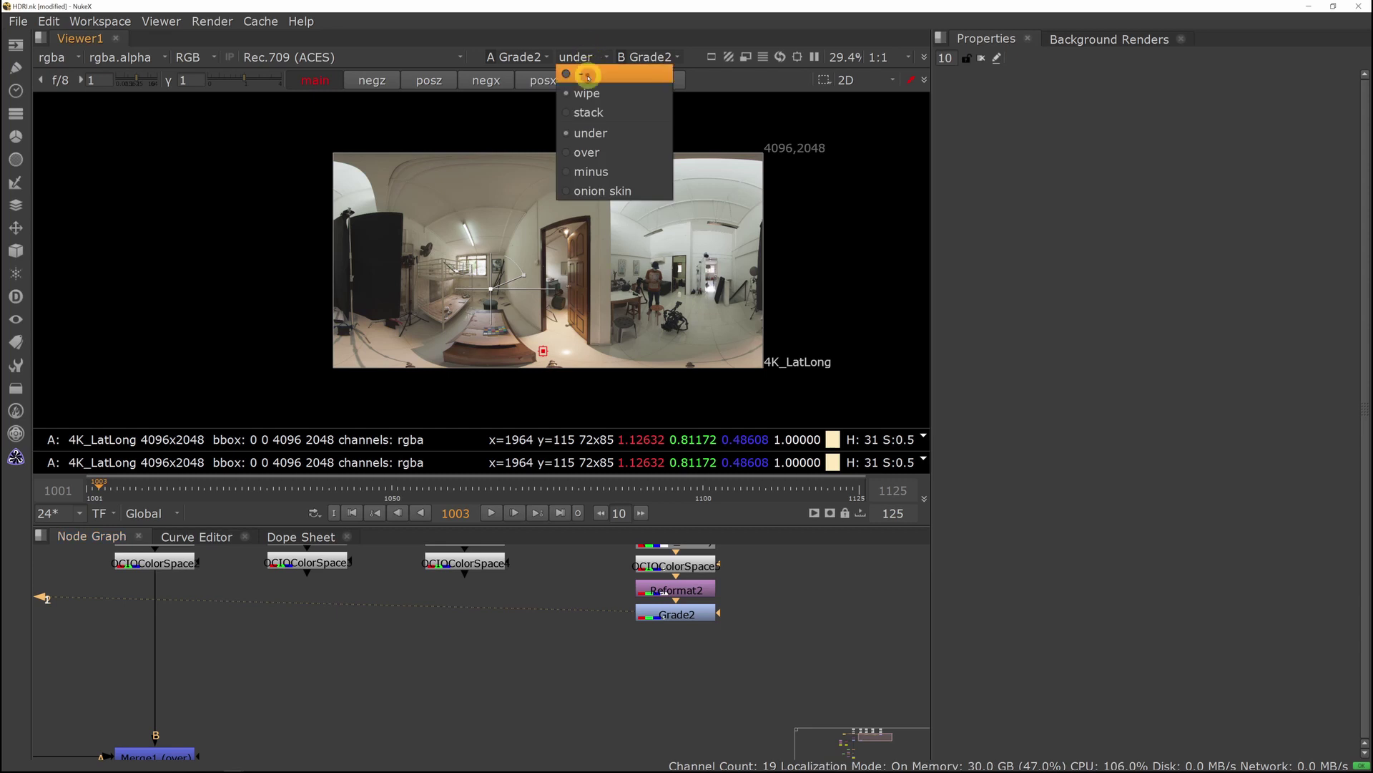
left_click(583, 27)
Add a SphericalTransform node below Grade2 and save the script.
left_click(694, 619)
key("Tab")
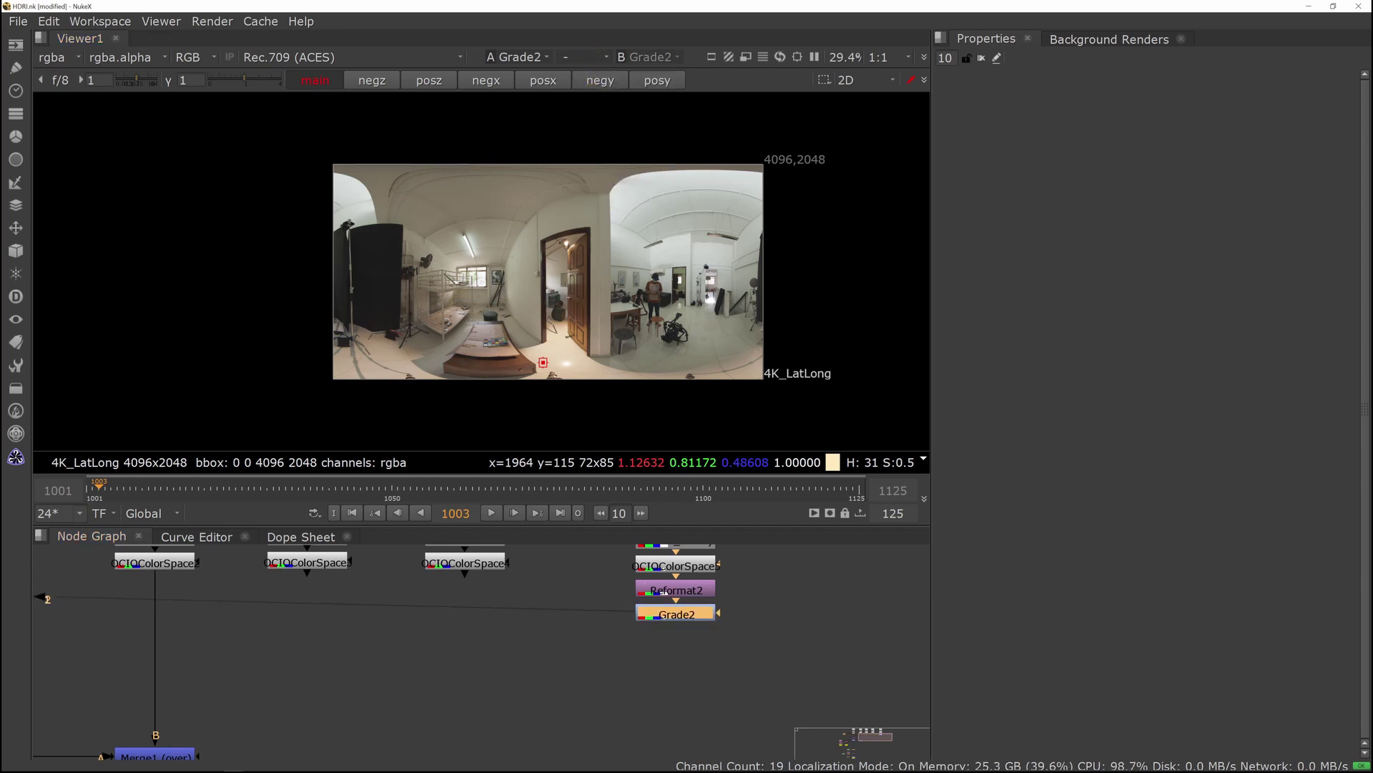
key("Return")
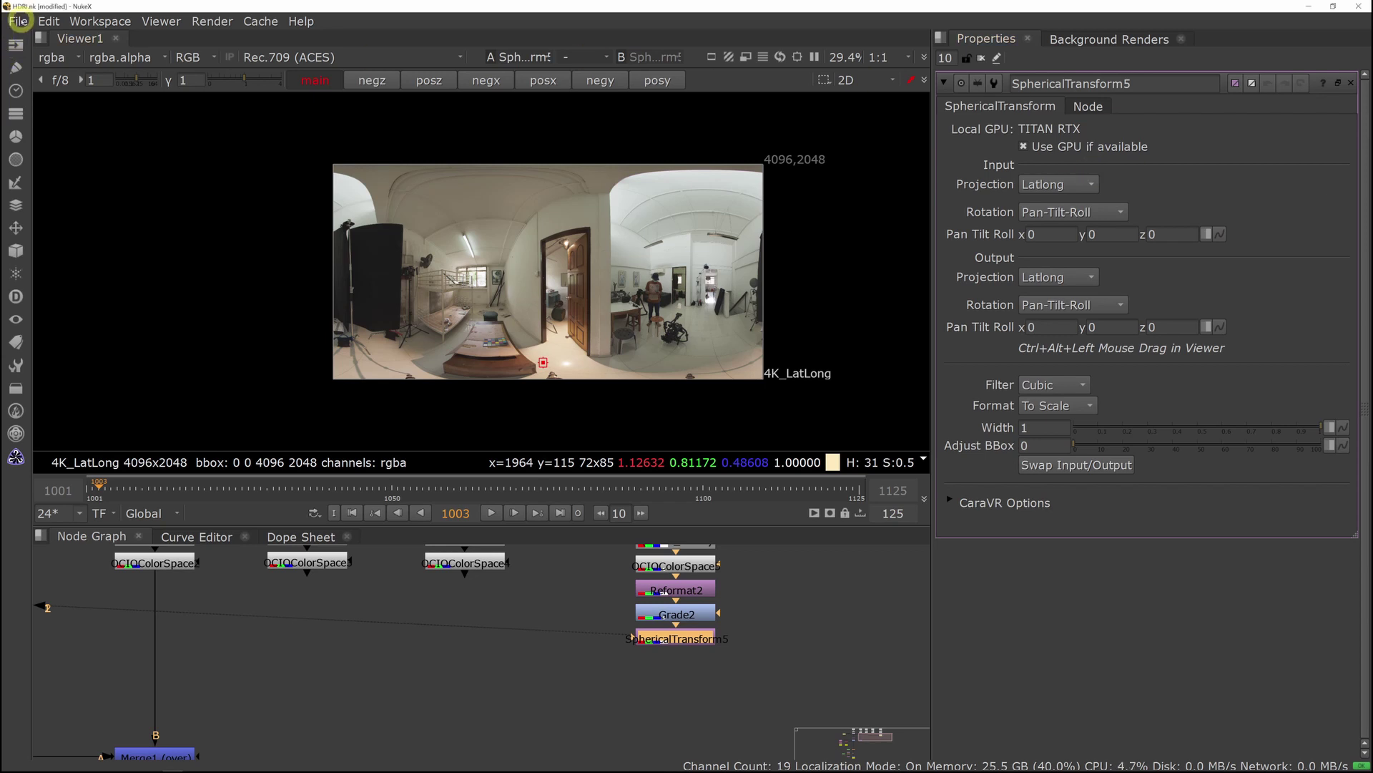
left_click(18, 21)
left_click(73, 113)
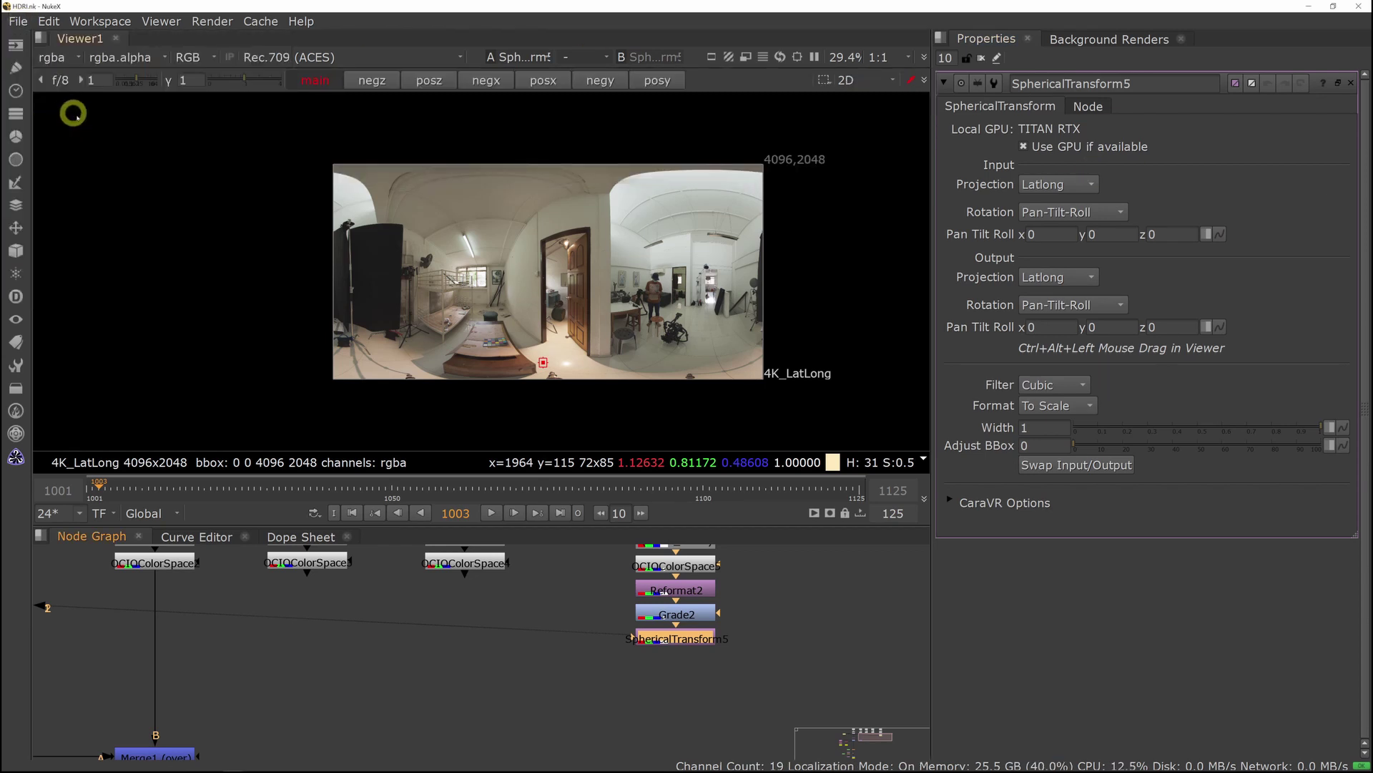
Set the SphericalTransform output to the Cubemap projection with Faces format and the -X face.
double_click(678, 638)
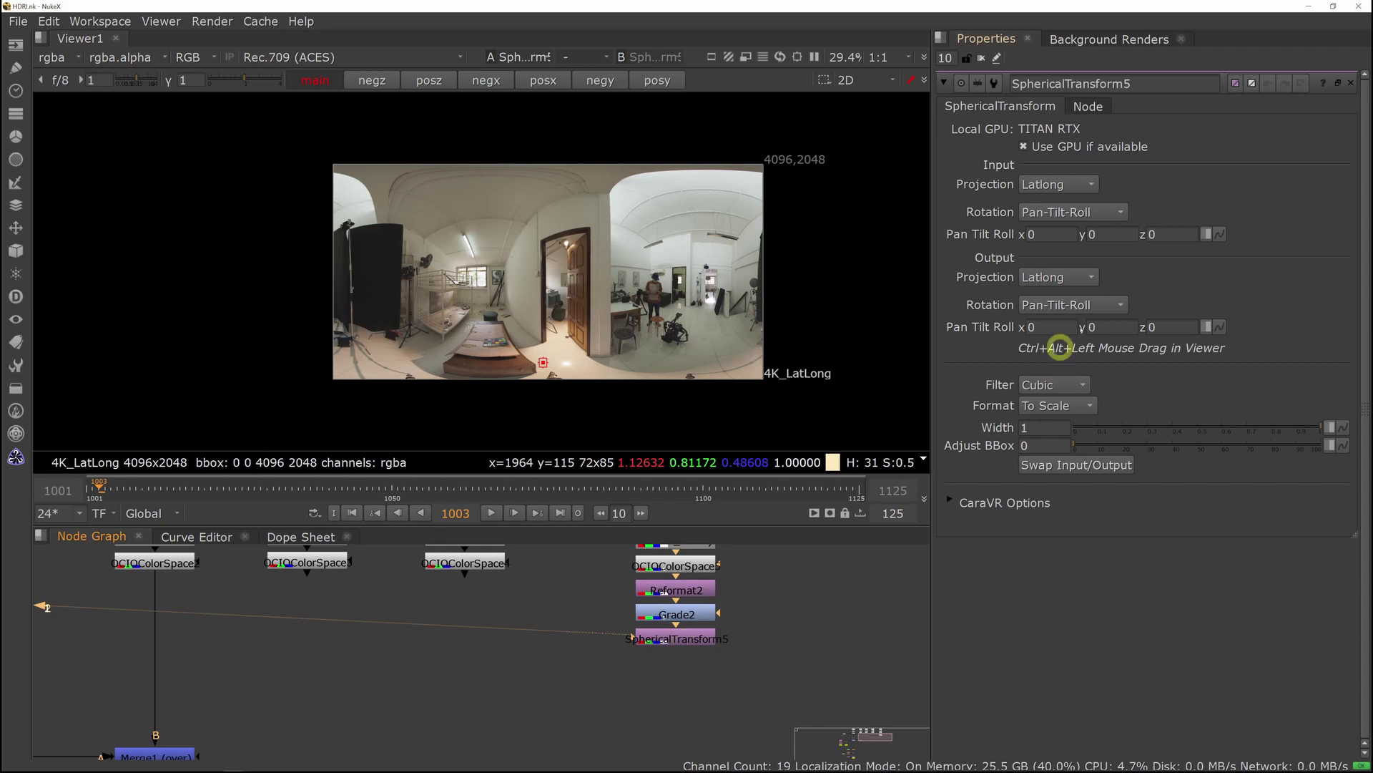
left_click(1053, 276)
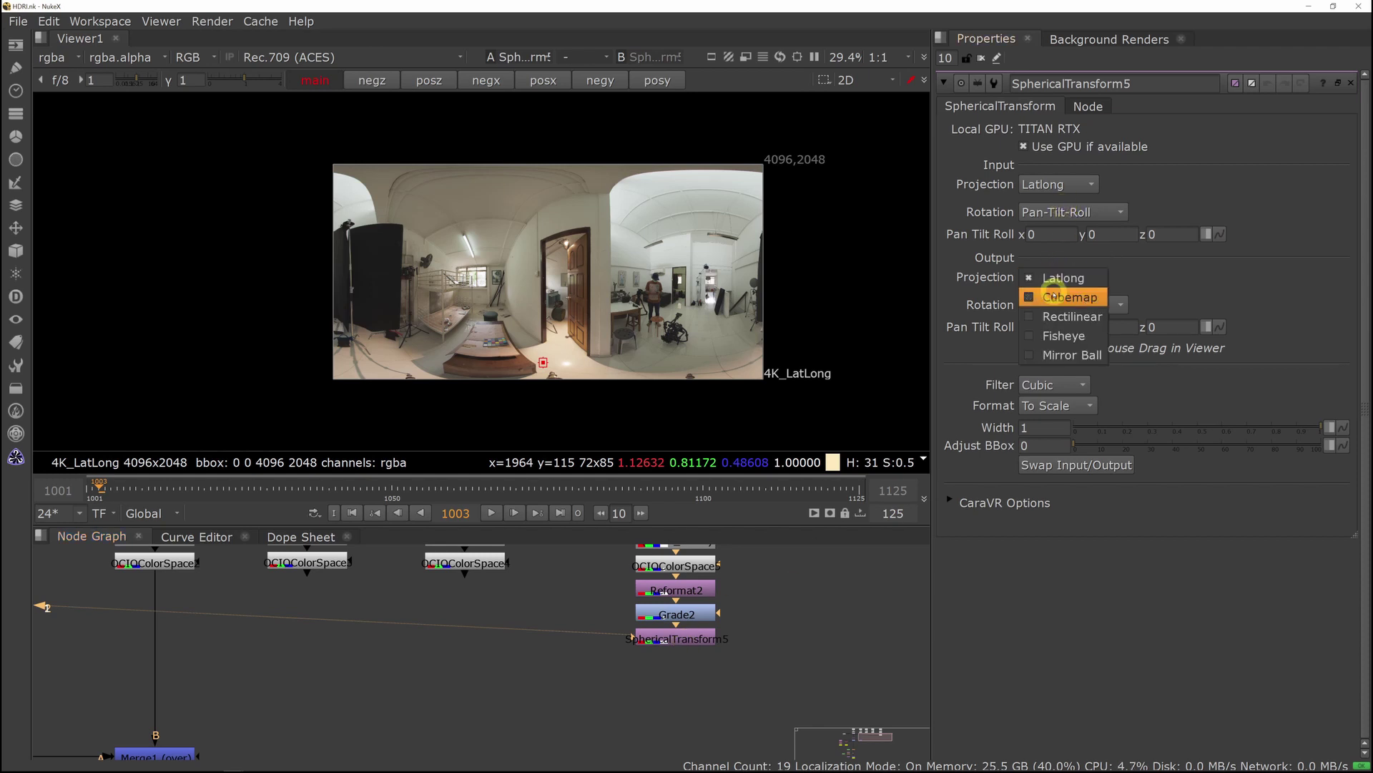
left_click(1058, 296)
left_click(1189, 277)
left_click(1182, 315)
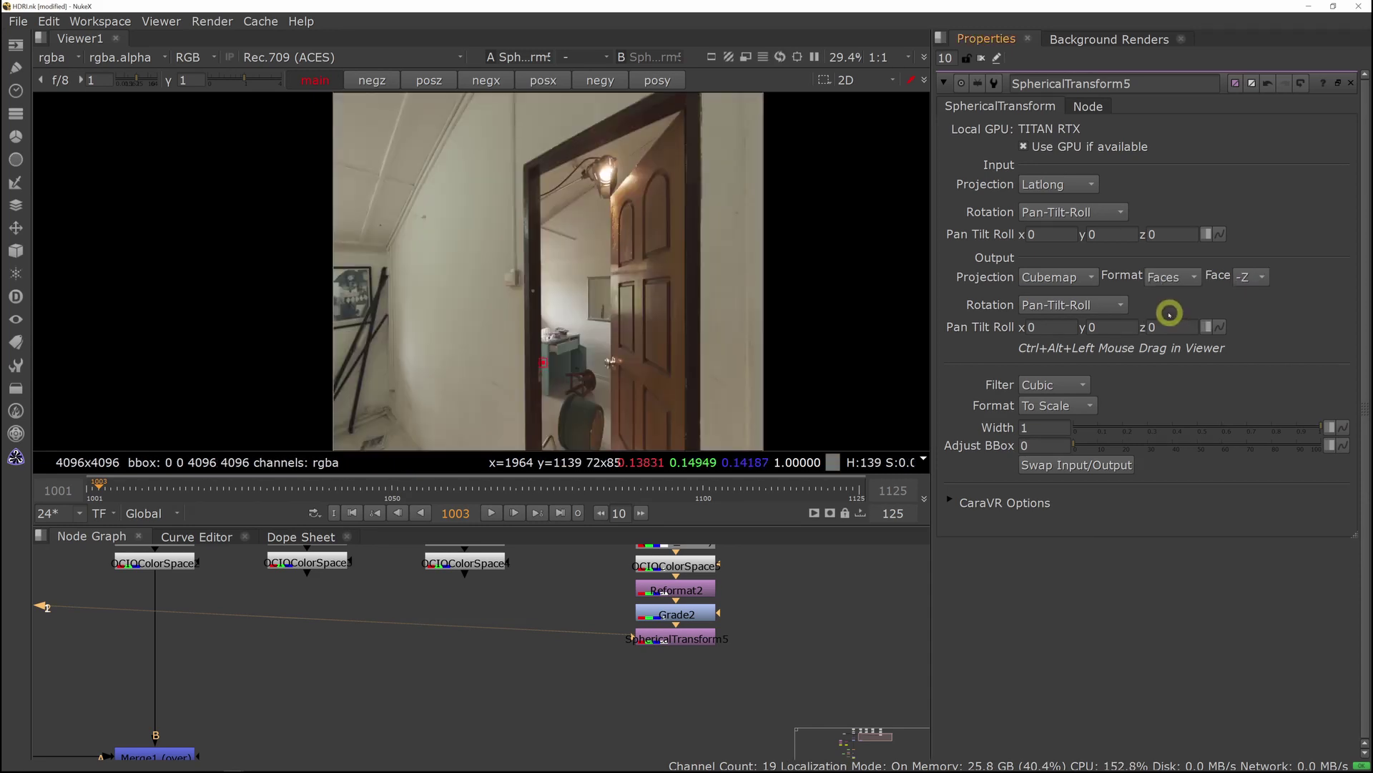
left_click(1246, 278)
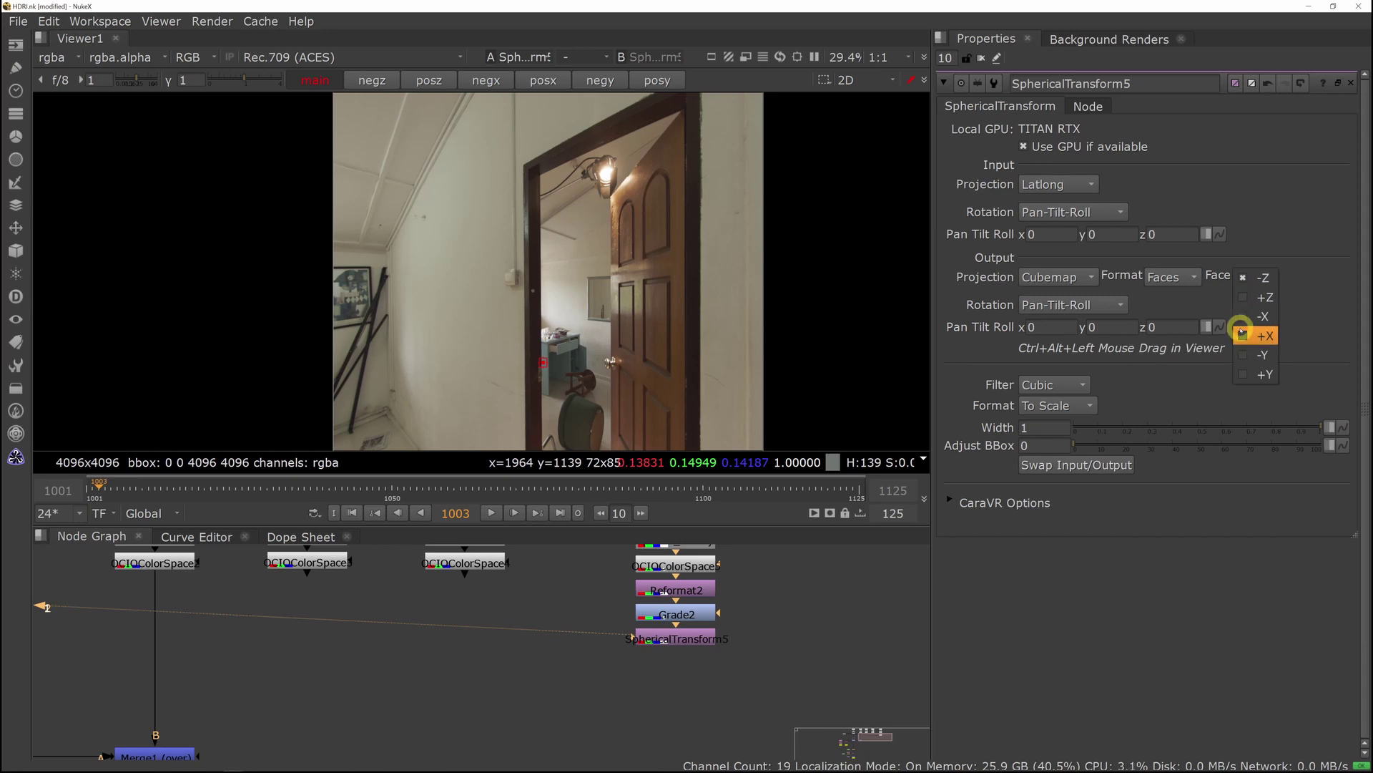
left_click(1242, 319)
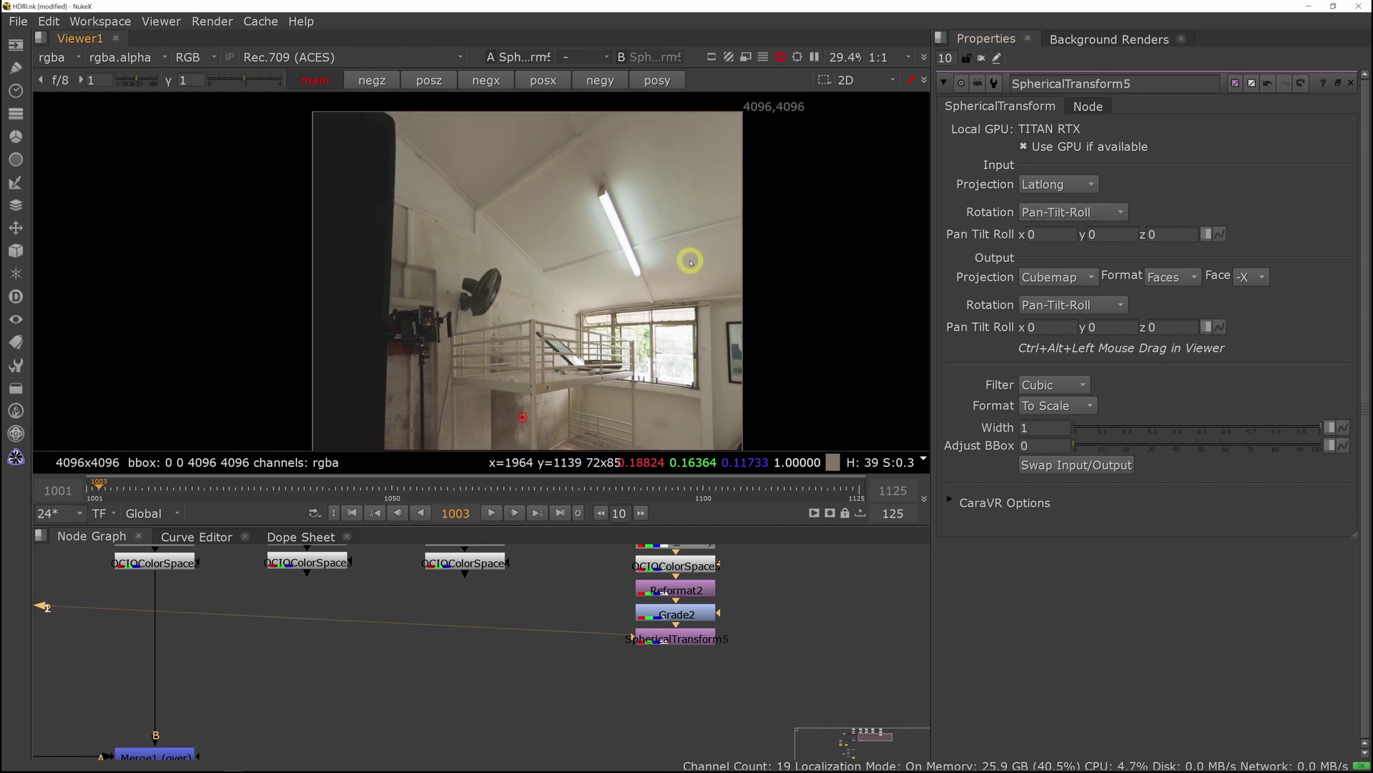
Add a CornerPin node below the SphericalTransform and show its From points.
left_click(681, 639)
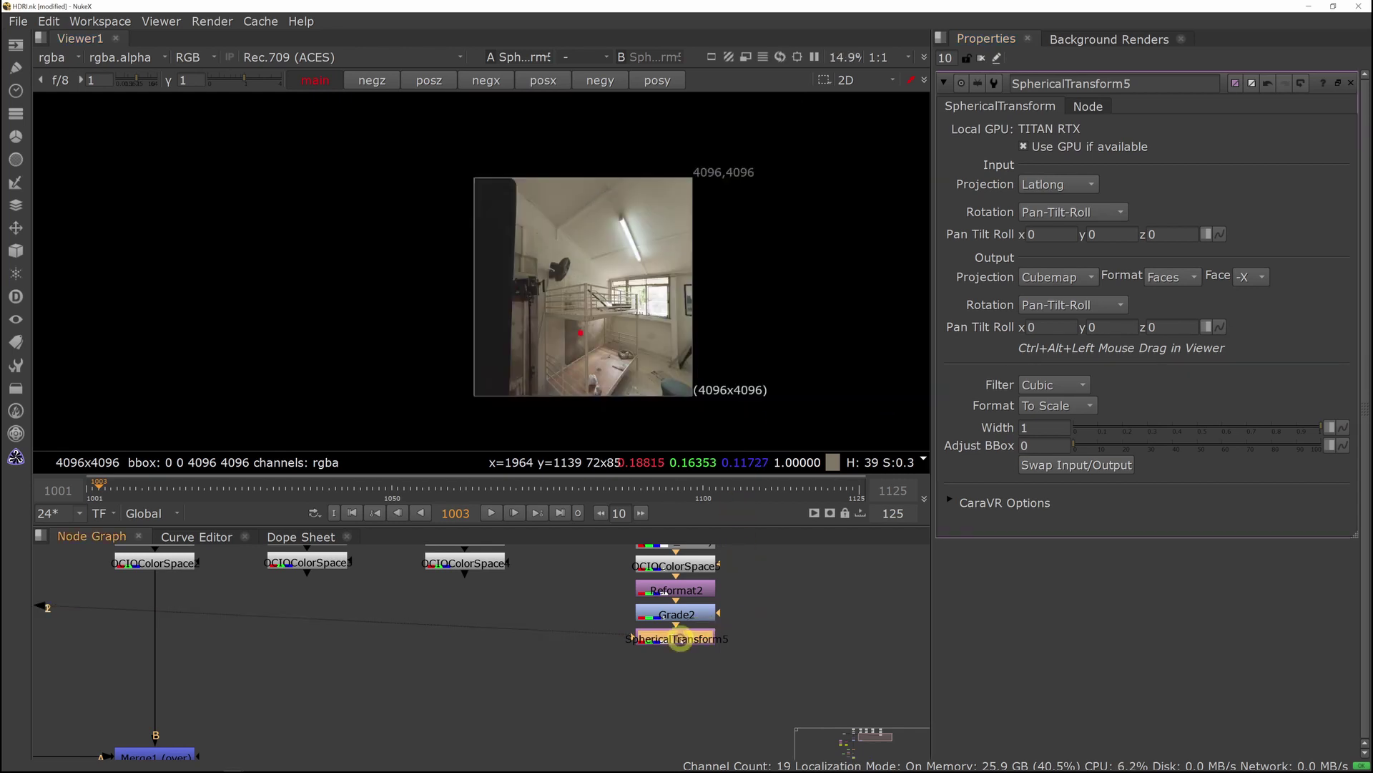
key("Tab")
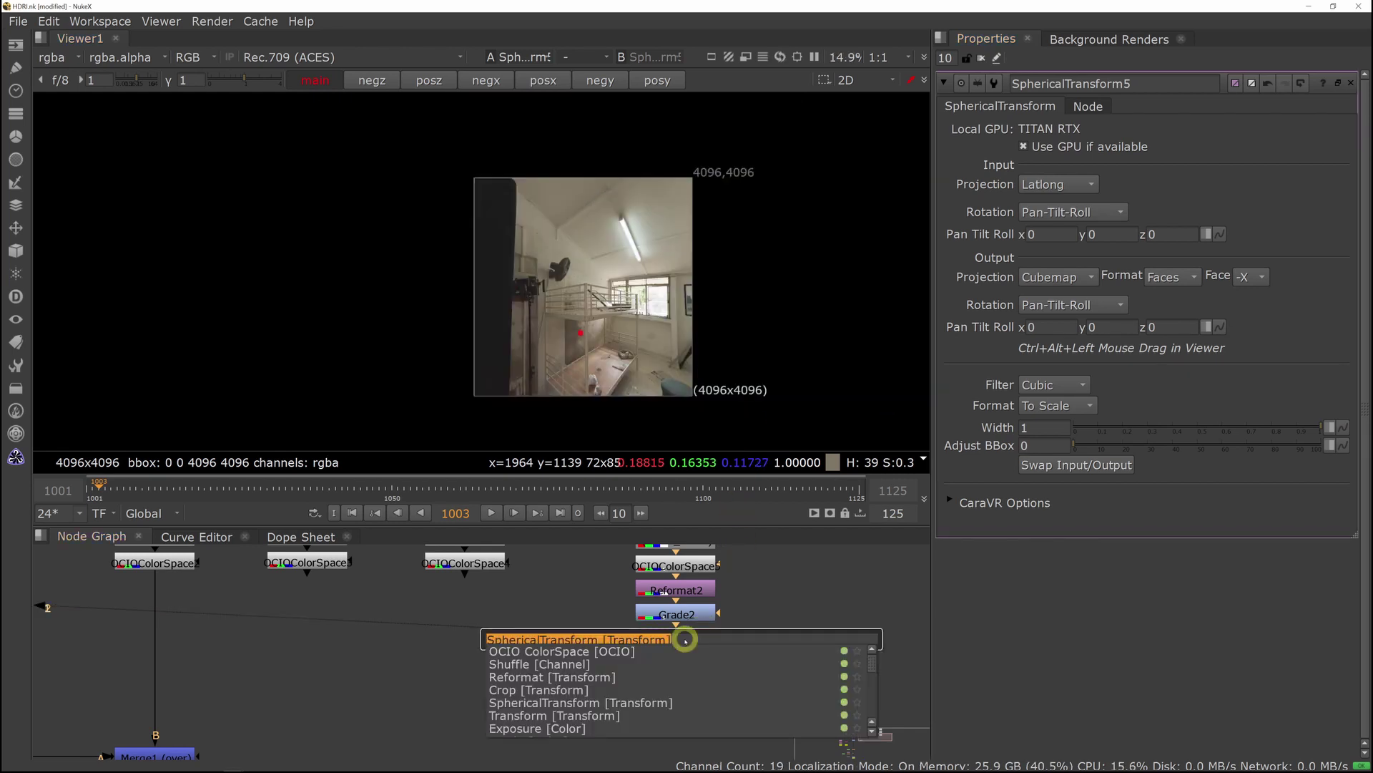
type("corner")
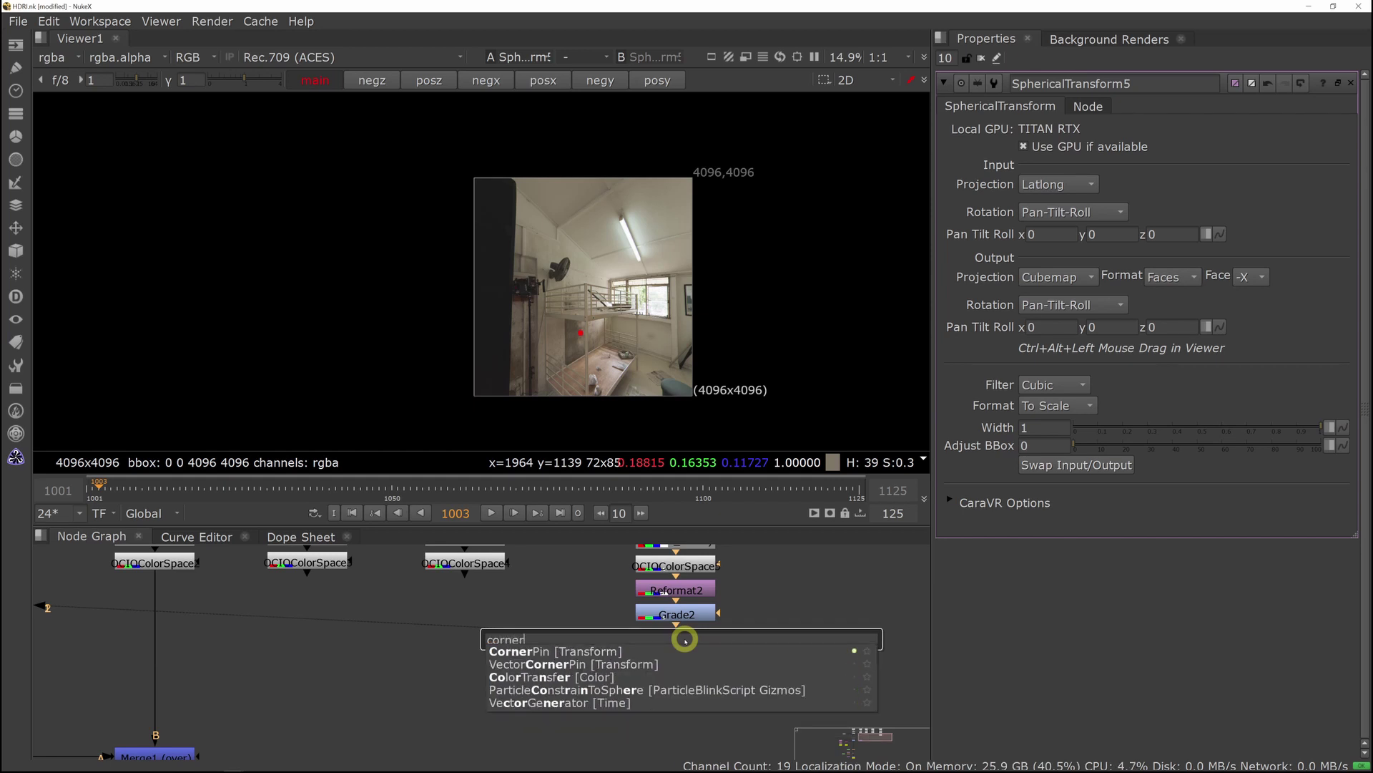
left_click(592, 651)
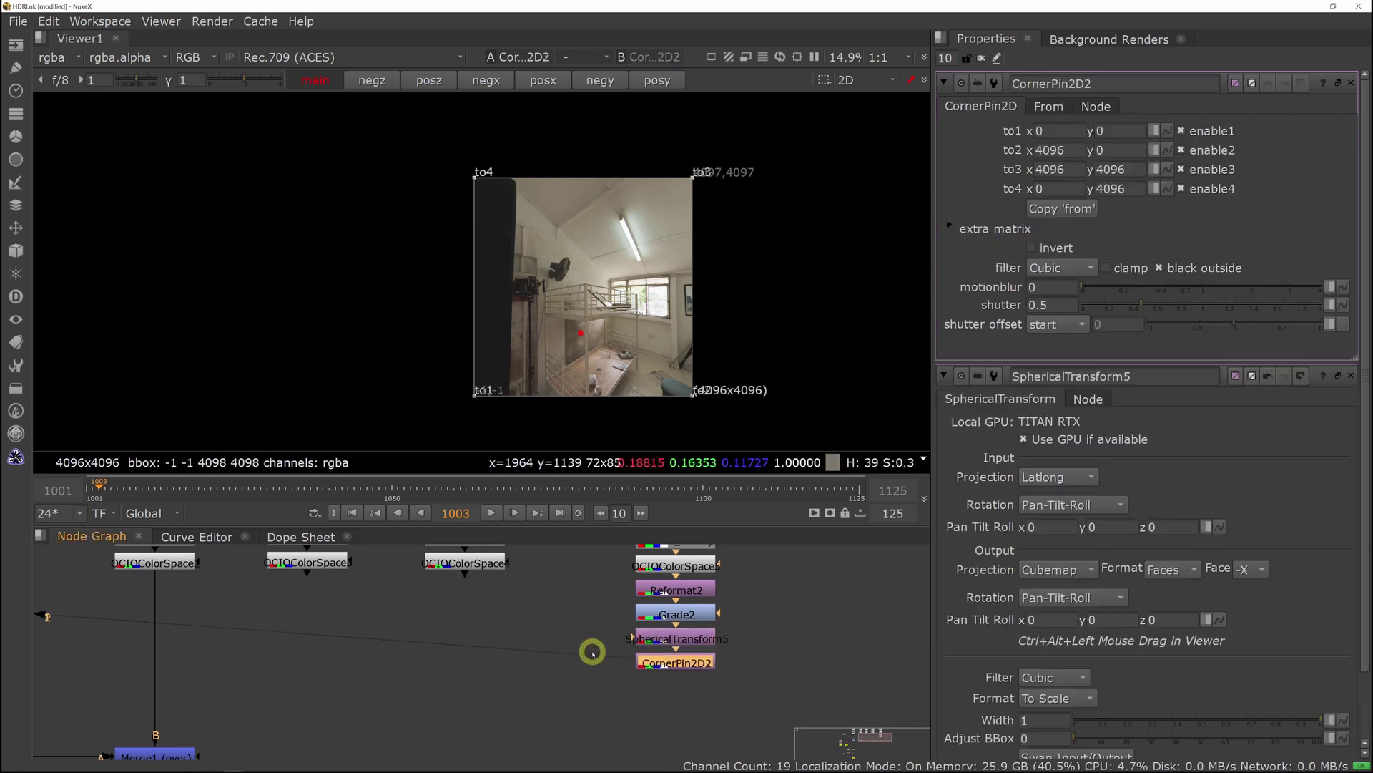
left_click(620, 365)
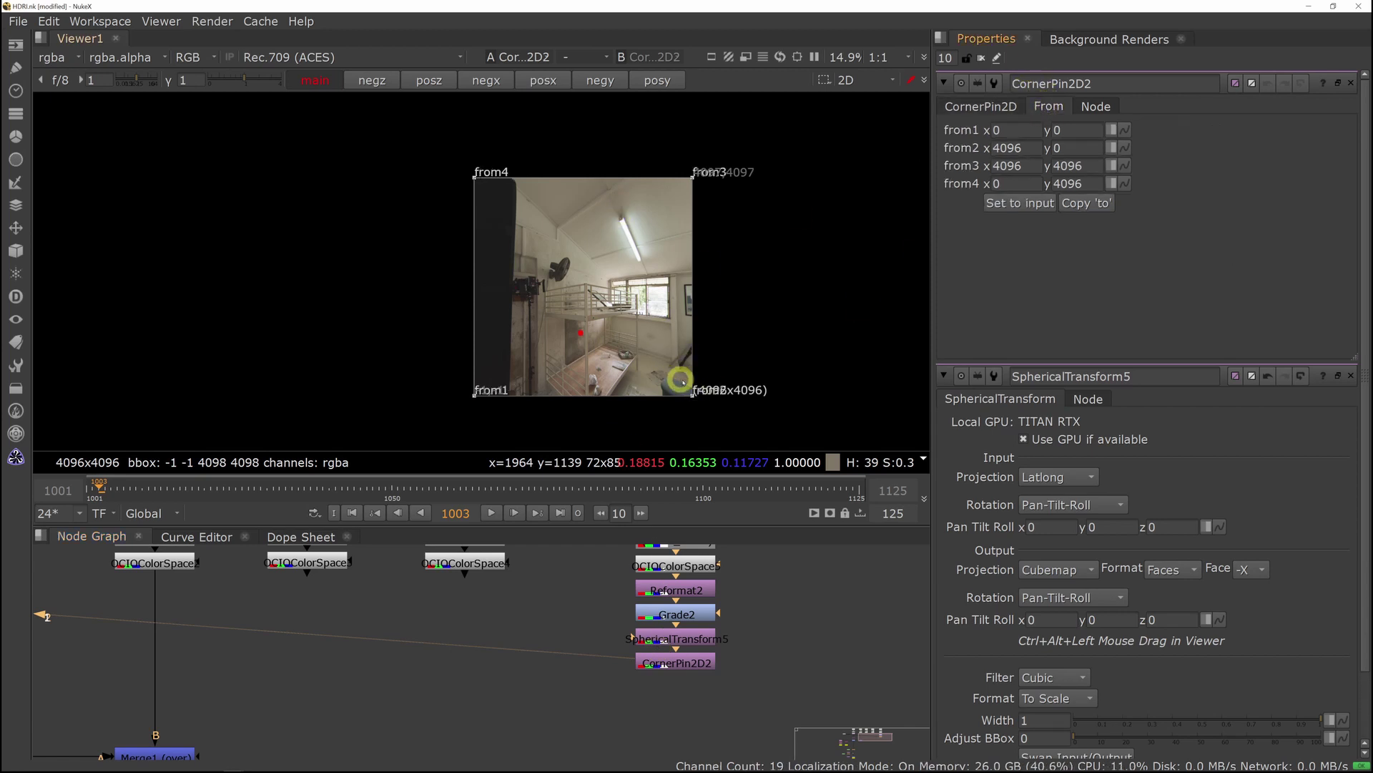
Position the CornerPin From points around the ceiling light: from1 2305,1850, from2 4095,3135, from3 4125,4085, from4 925,3250.
left_click_drag(692, 390, 691, 223)
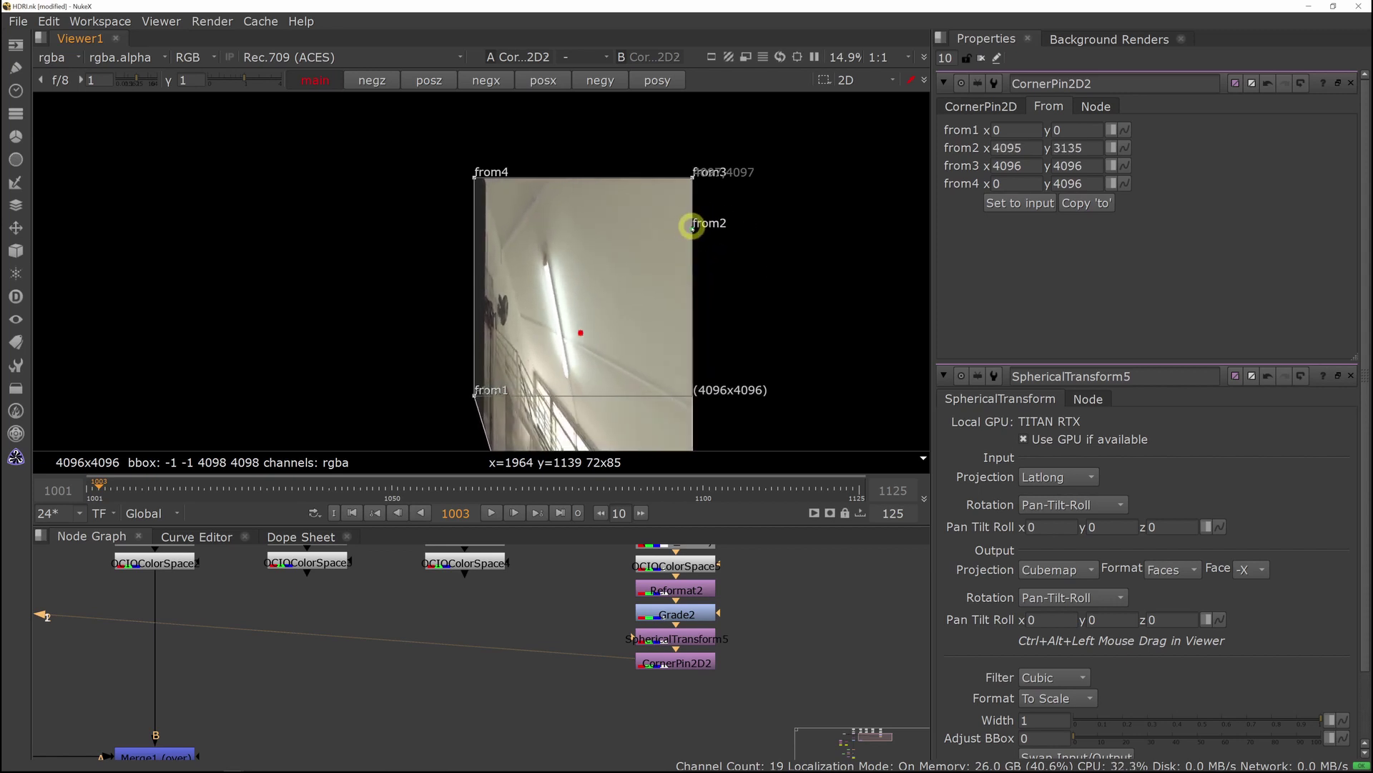
left_click_drag(475, 395, 597, 296)
left_click_drag(475, 176, 527, 223)
left_click_drag(692, 175, 693, 178)
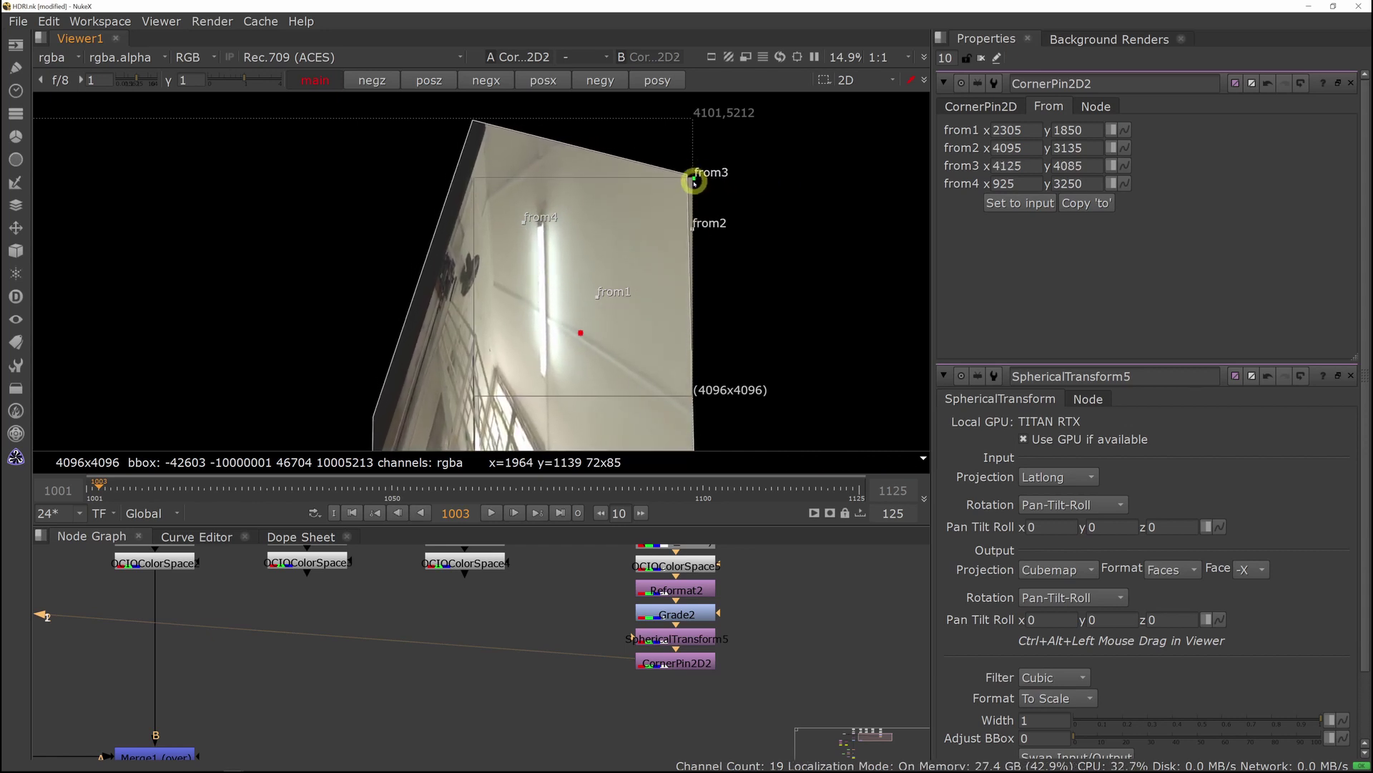
Add a Crop node below the CornerPin.
left_click(679, 663)
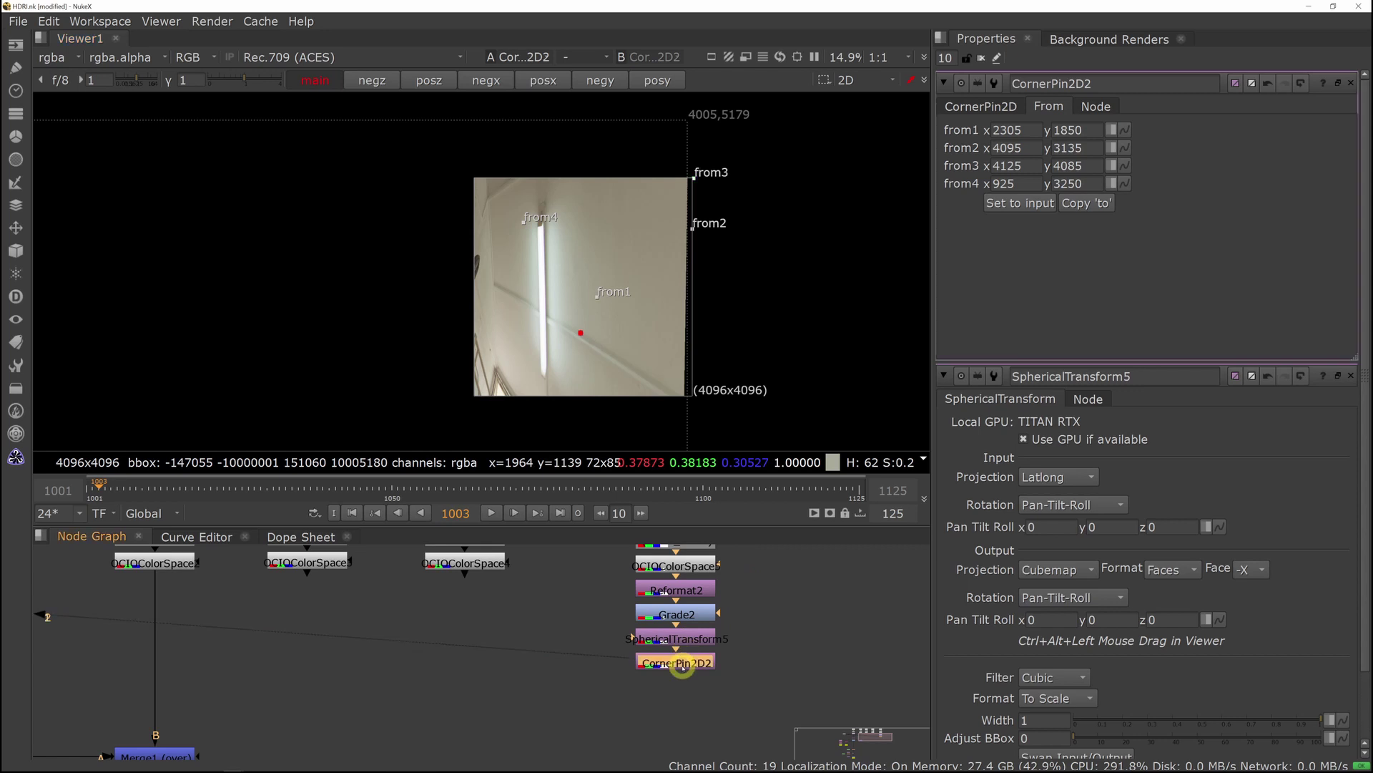
key("Tab")
type("crop")
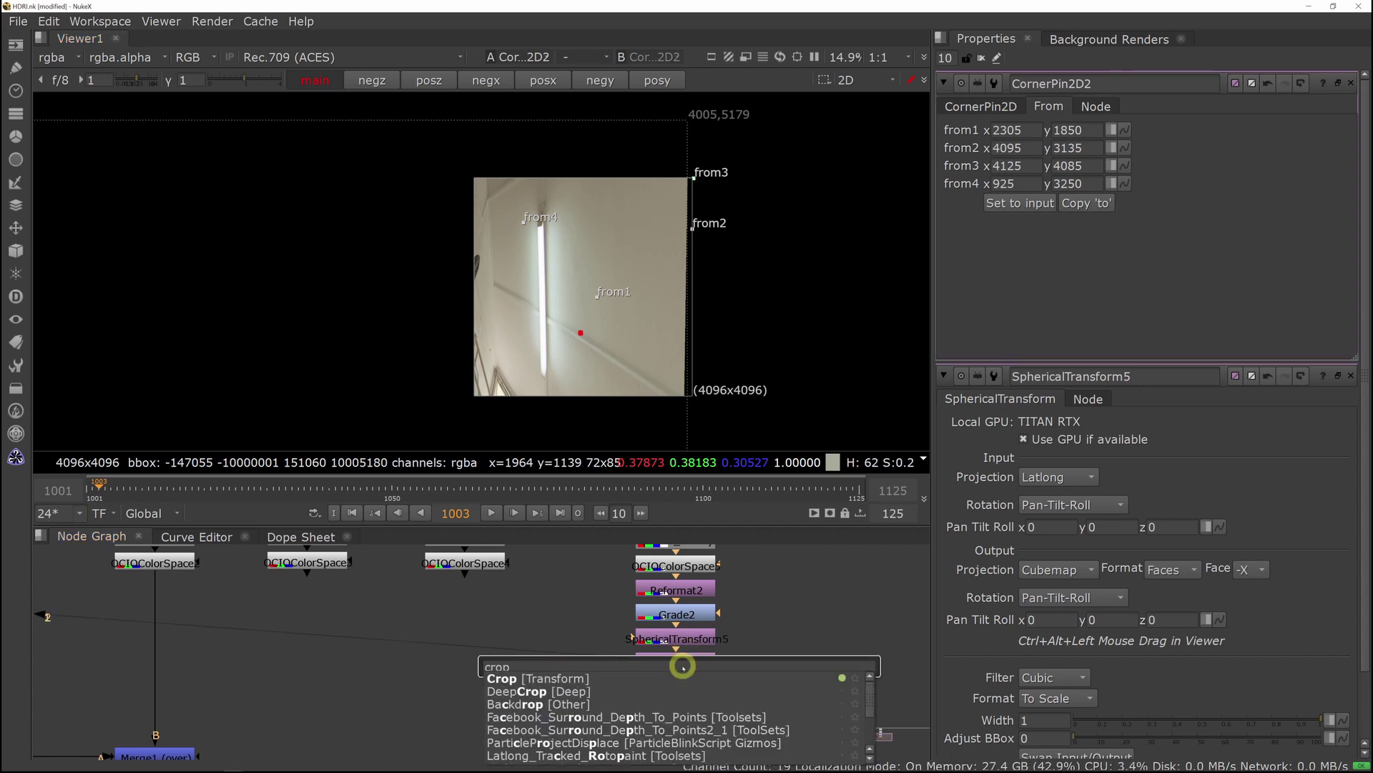
key("Return")
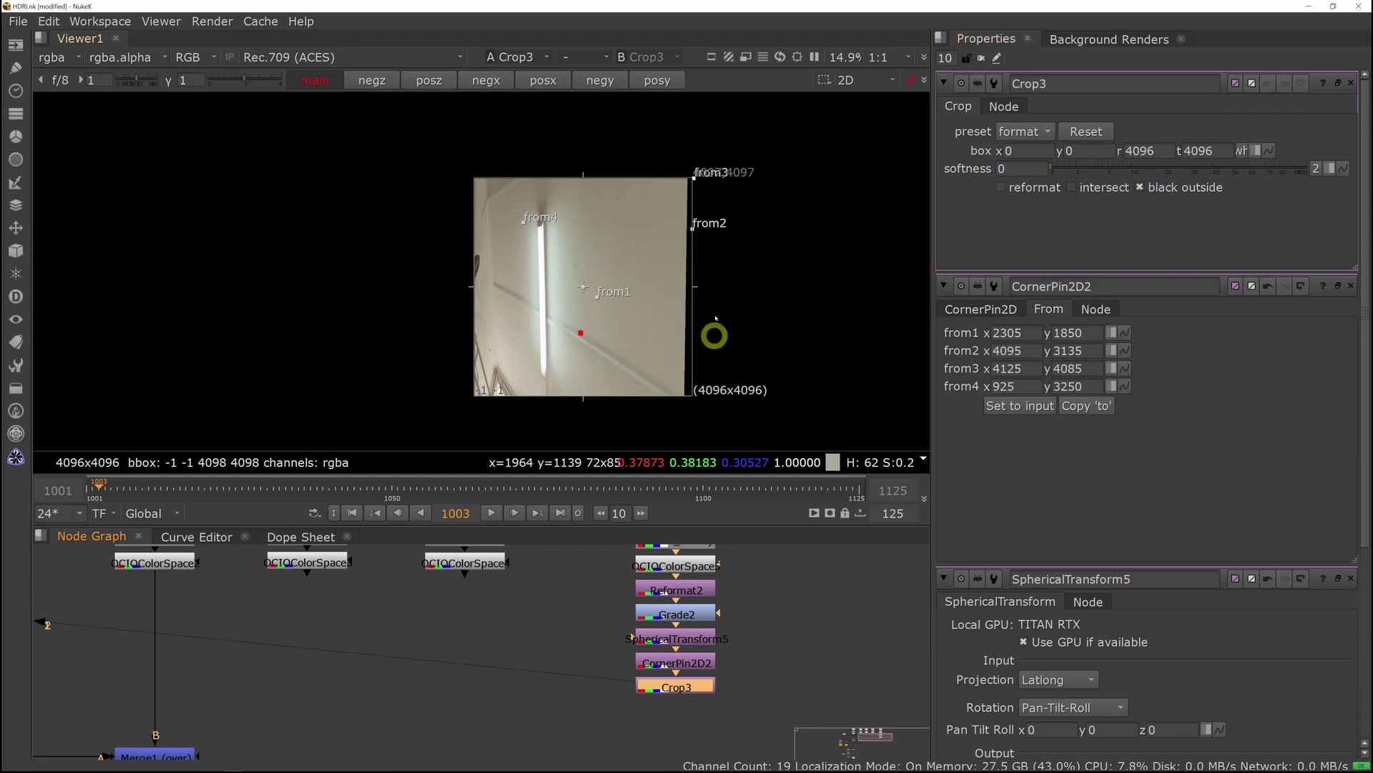
Fit the crop box to the ceiling light at x 1165, y 320, r 1430, t 3385, enable reformat, and close the node settings.
left_click_drag(693, 289, 568, 303)
left_click_drag(474, 286, 529, 288)
left_click_drag(552, 178, 551, 216)
left_click_drag(547, 396, 547, 378)
left_click_drag(556, 304, 537, 298)
scroll(545, 332, "up", 3)
mouse_move(571, 322)
middle_mouse_down()
mouse_move(592, 306)
mouse_move(590, 322)
middle_mouse_up()
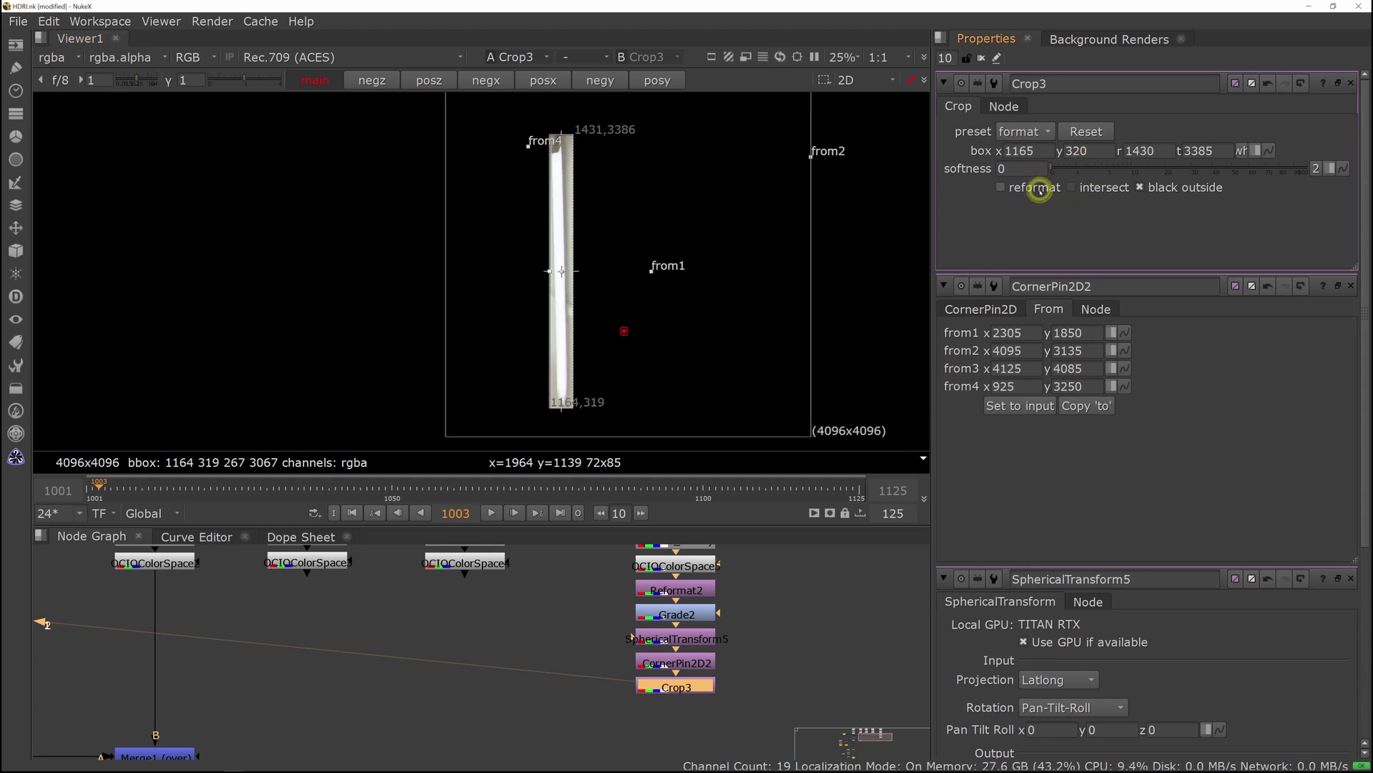
left_click(1001, 187)
scroll(765, 293, "down", 5)
scroll(769, 285, "down", 1)
left_click(982, 58)
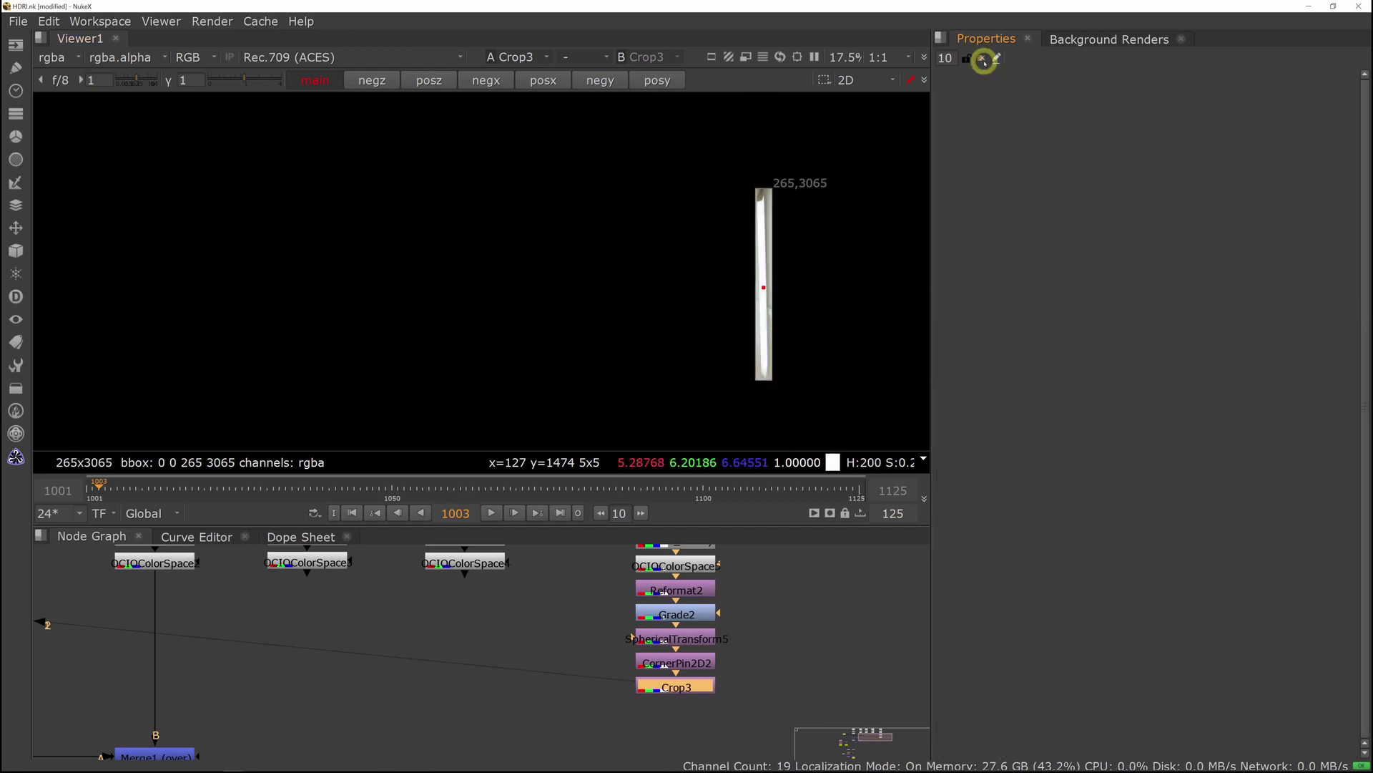
Add a Write node below the Crop with HDRI_ceilingLight.cc.exr in the HDRI/01 folder as its output file.
key("w")
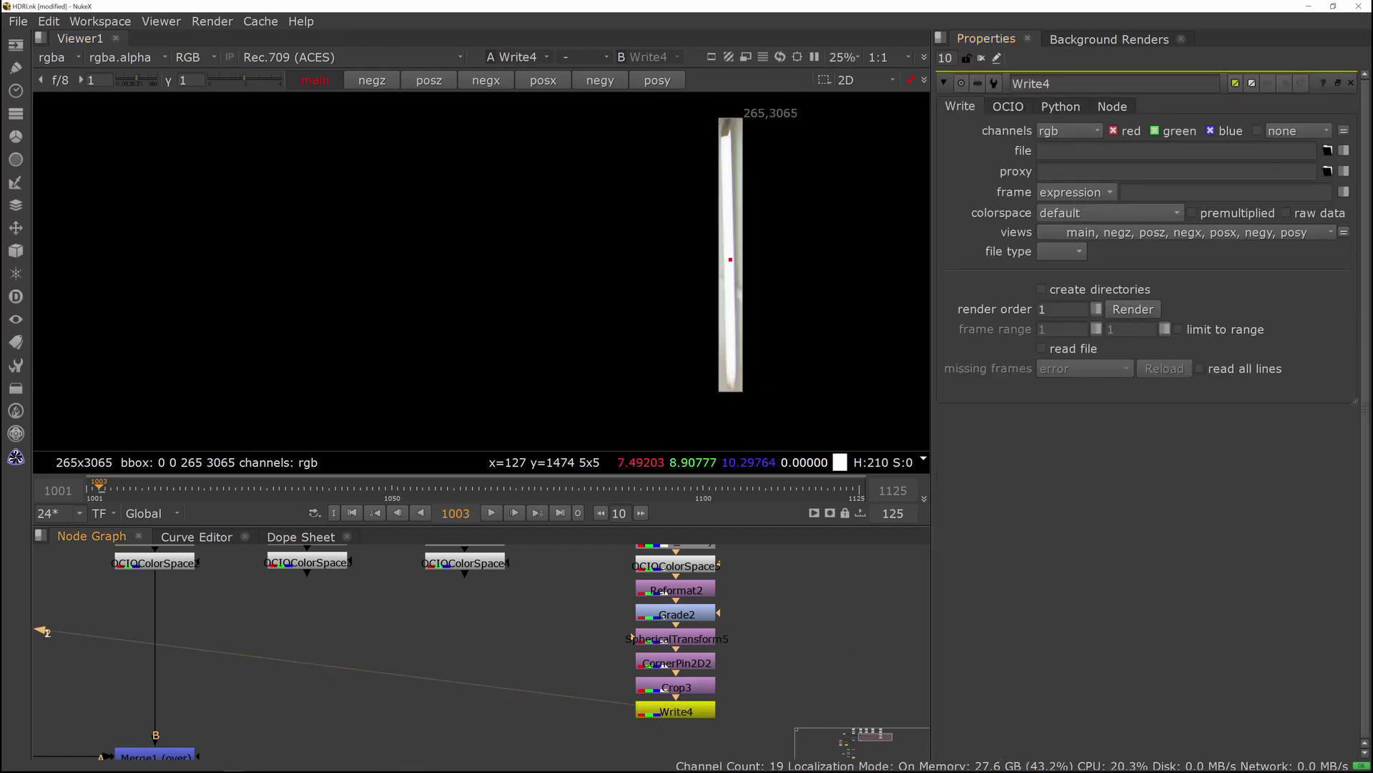
left_click(1045, 581)
middle_click_drag(749, 642, 726, 587)
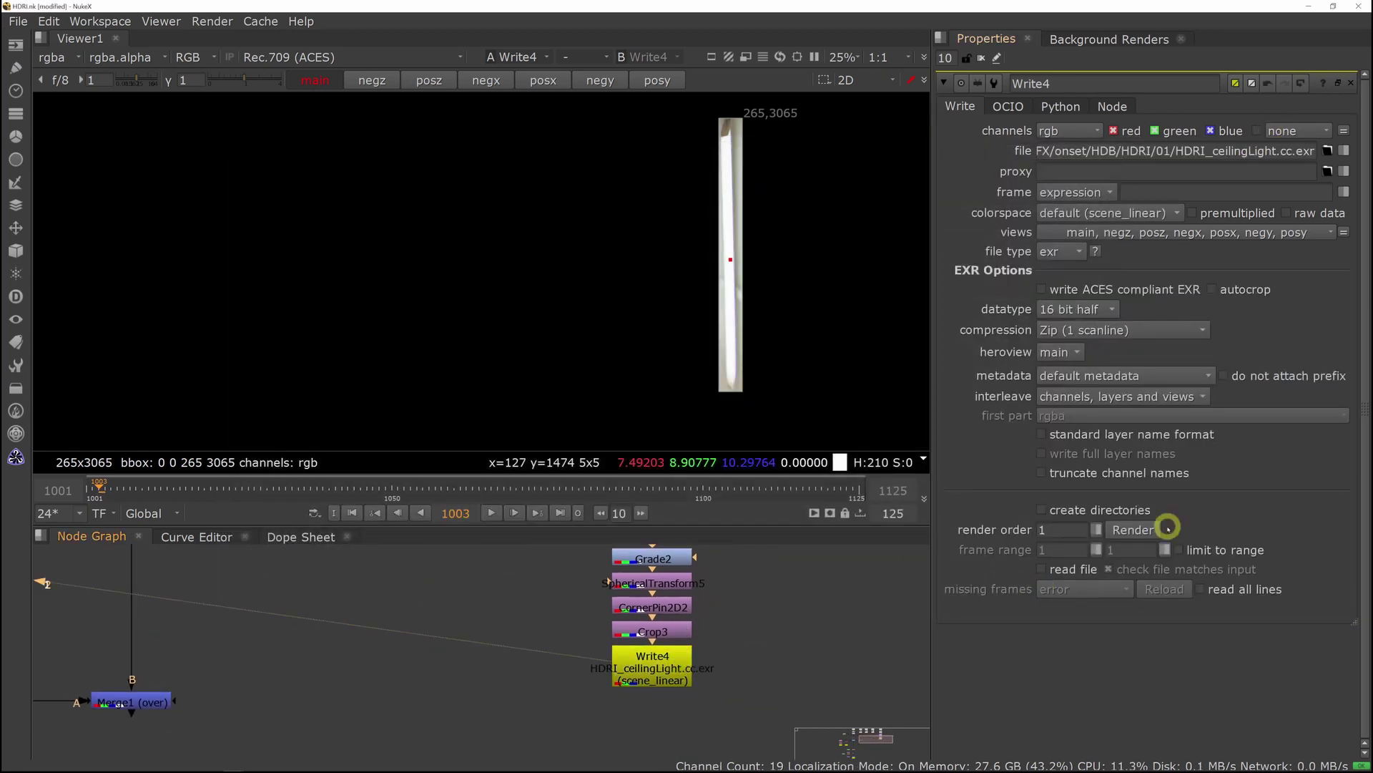
scroll(693, 300, "down", 1)
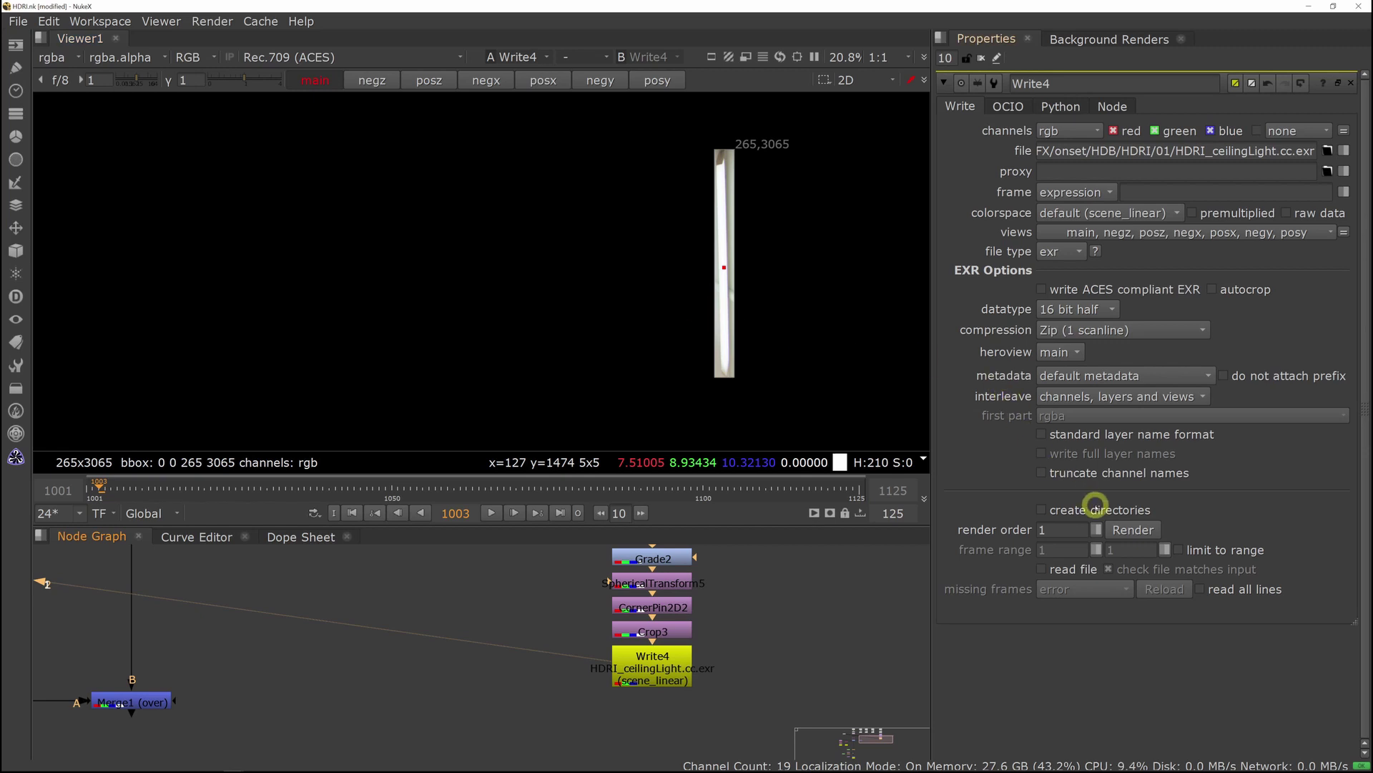
Render the ceiling light Write node over frame range 1-1 and save the script.
left_click(1133, 530)
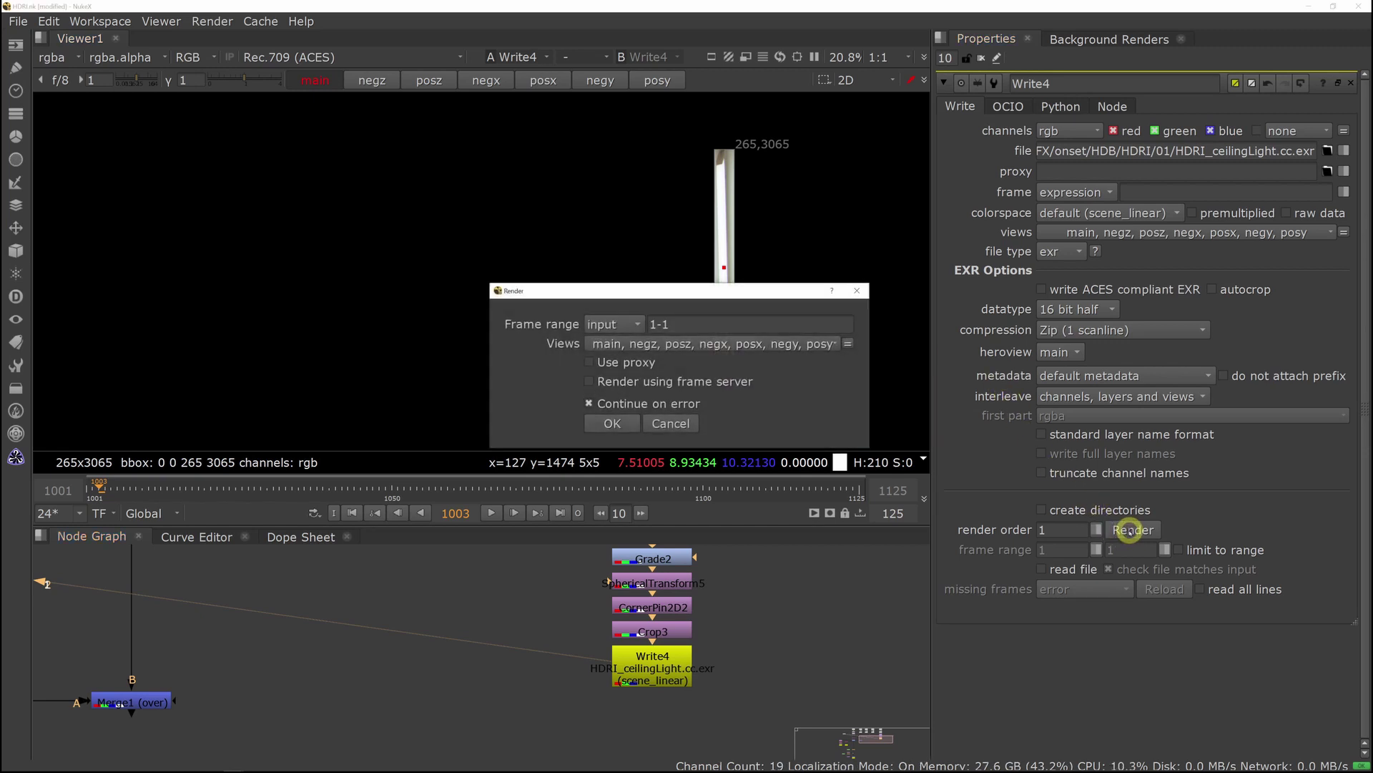
left_click(604, 424)
scroll(469, 676, "down", 5)
middle_click_drag(453, 660, 597, 625)
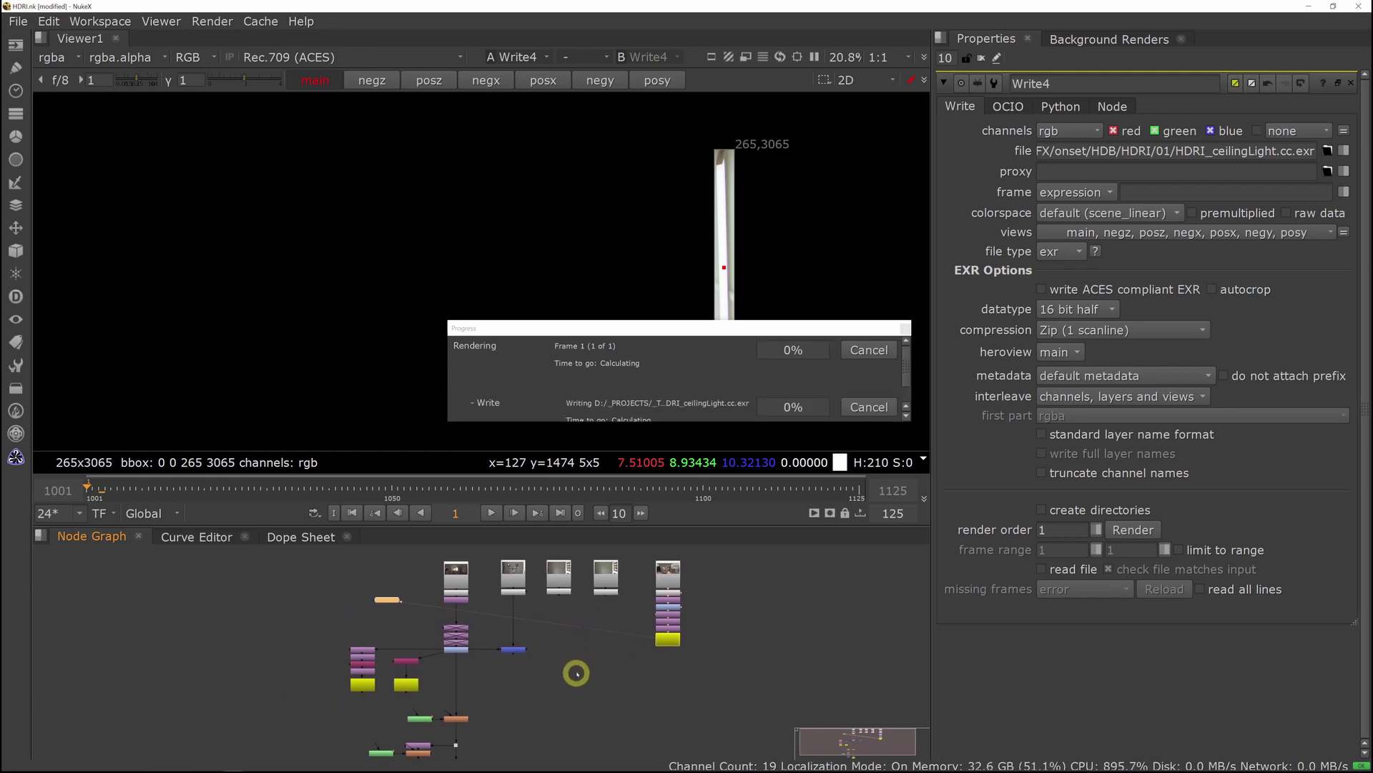
middle_click_drag(577, 673, 580, 653)
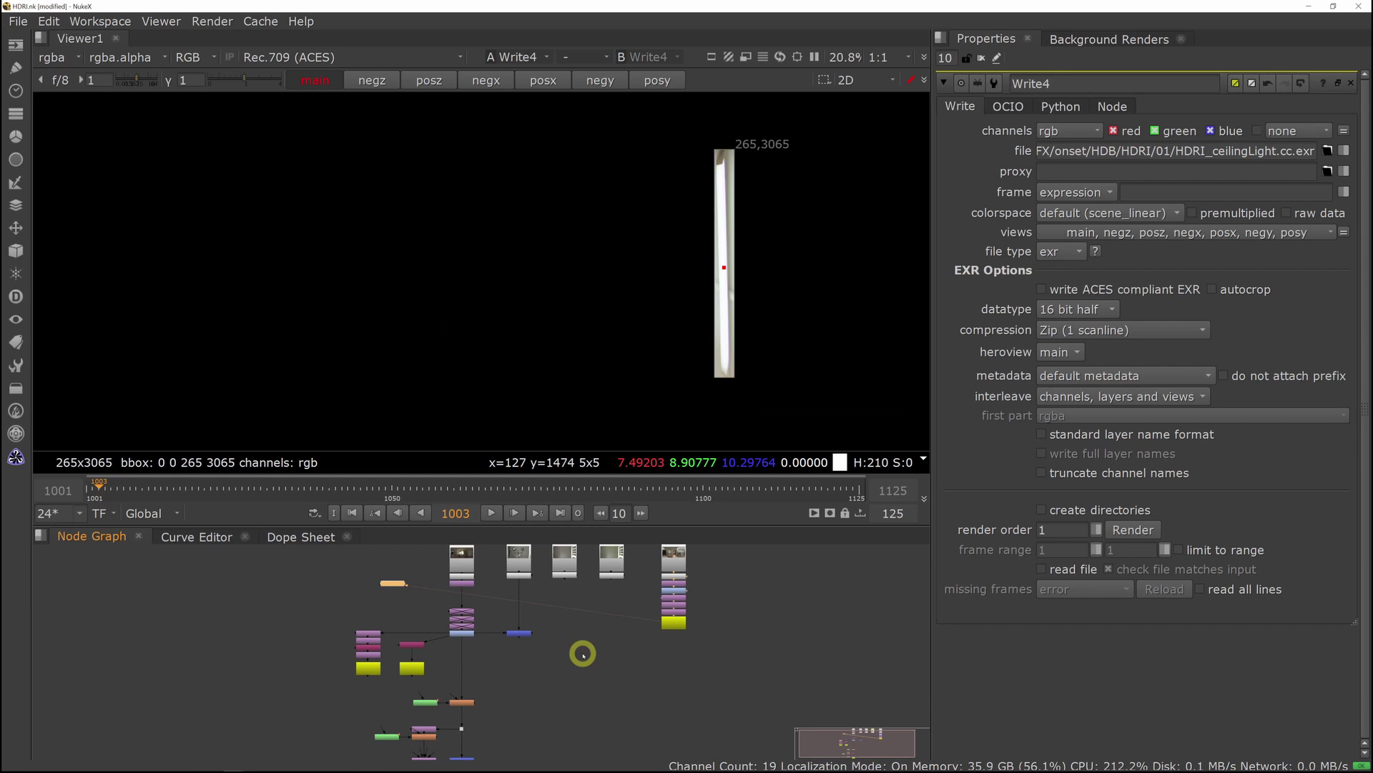
middle_click_drag(593, 620, 591, 628)
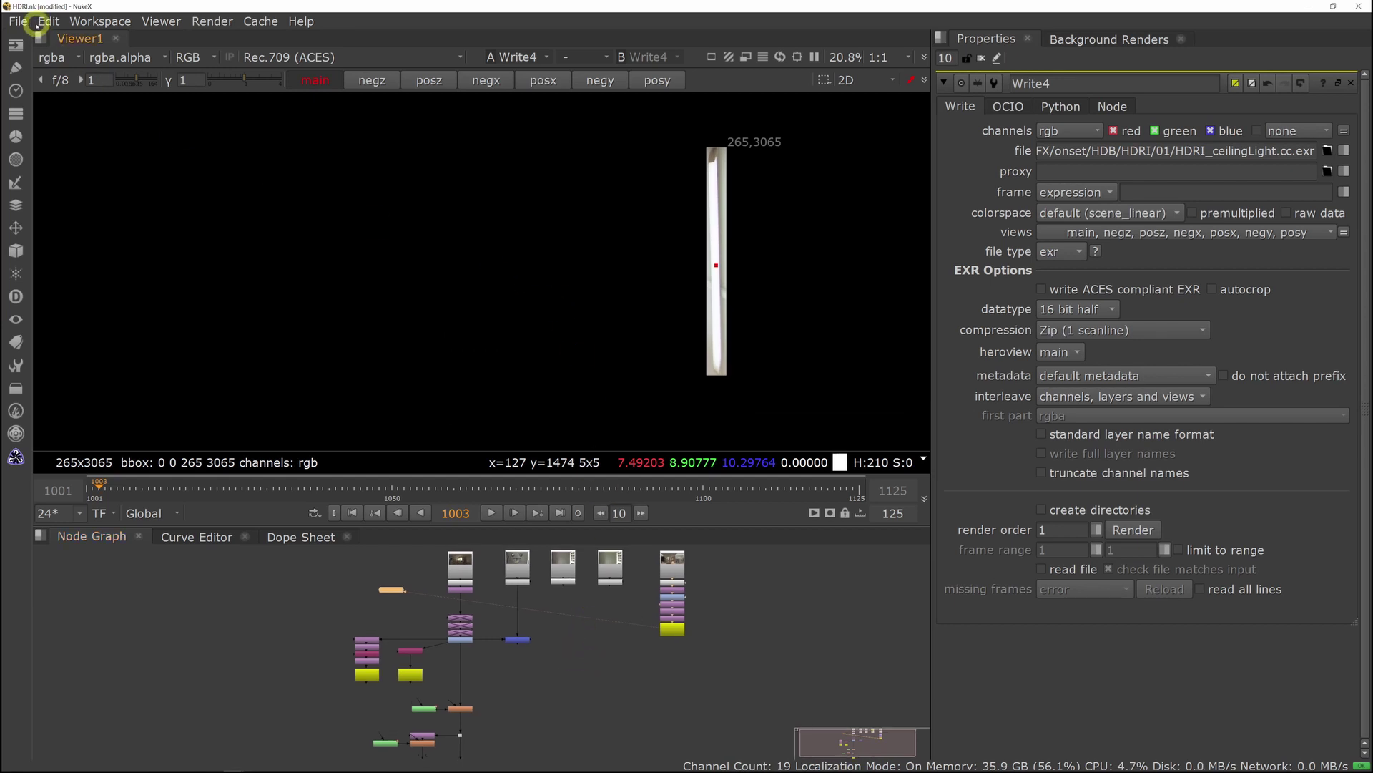
left_click(19, 22)
left_click(40, 117)
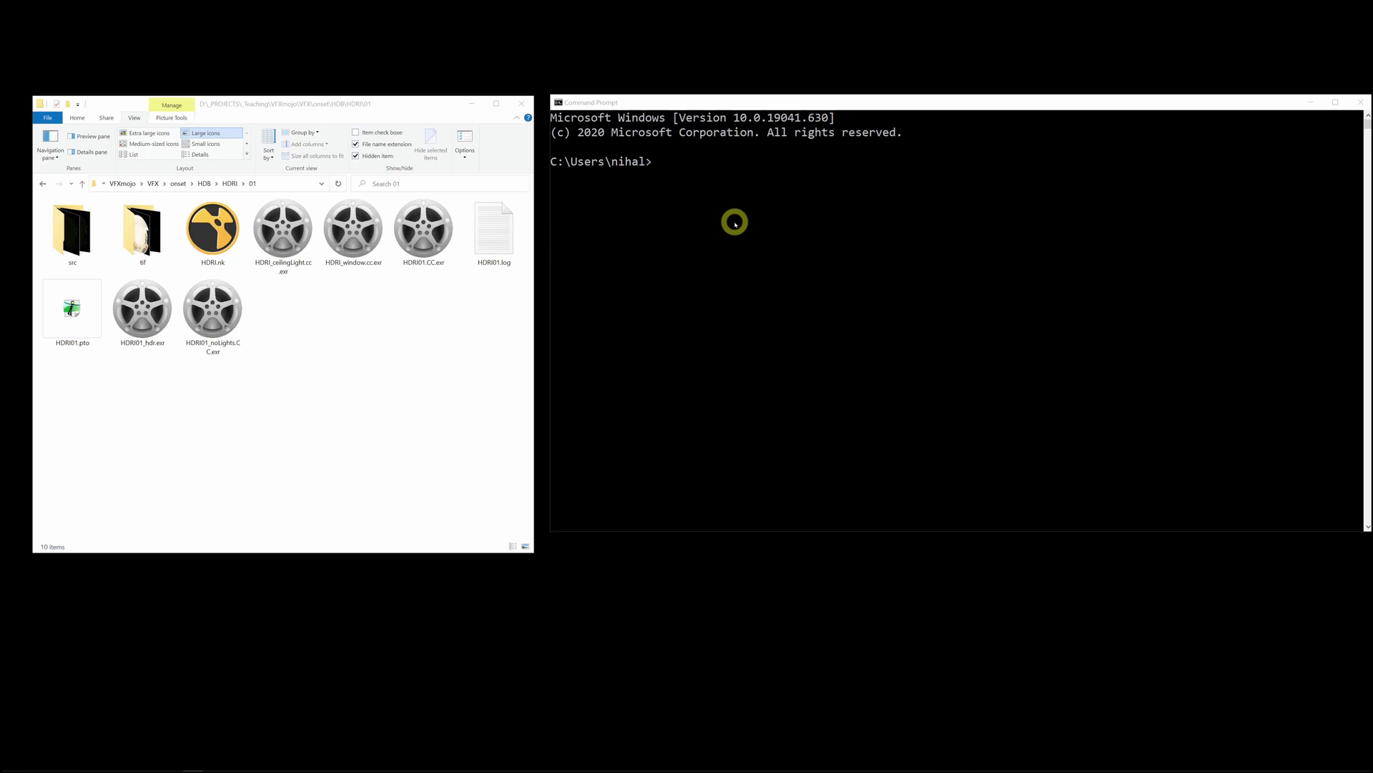
Switch to the Command Prompt and display the tdlmake help with tdlmake -h.
left_click(735, 223)
type("tdlmake -h")
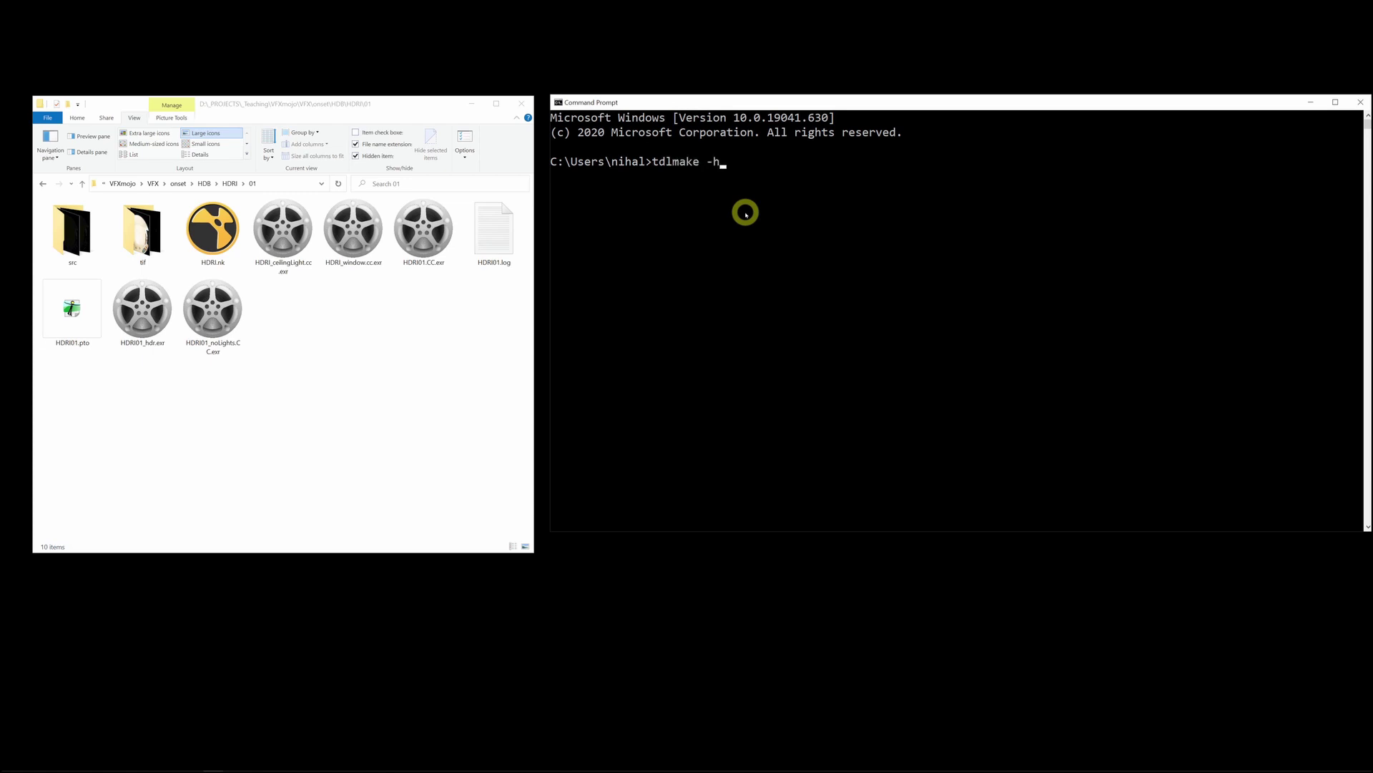
key("Return")
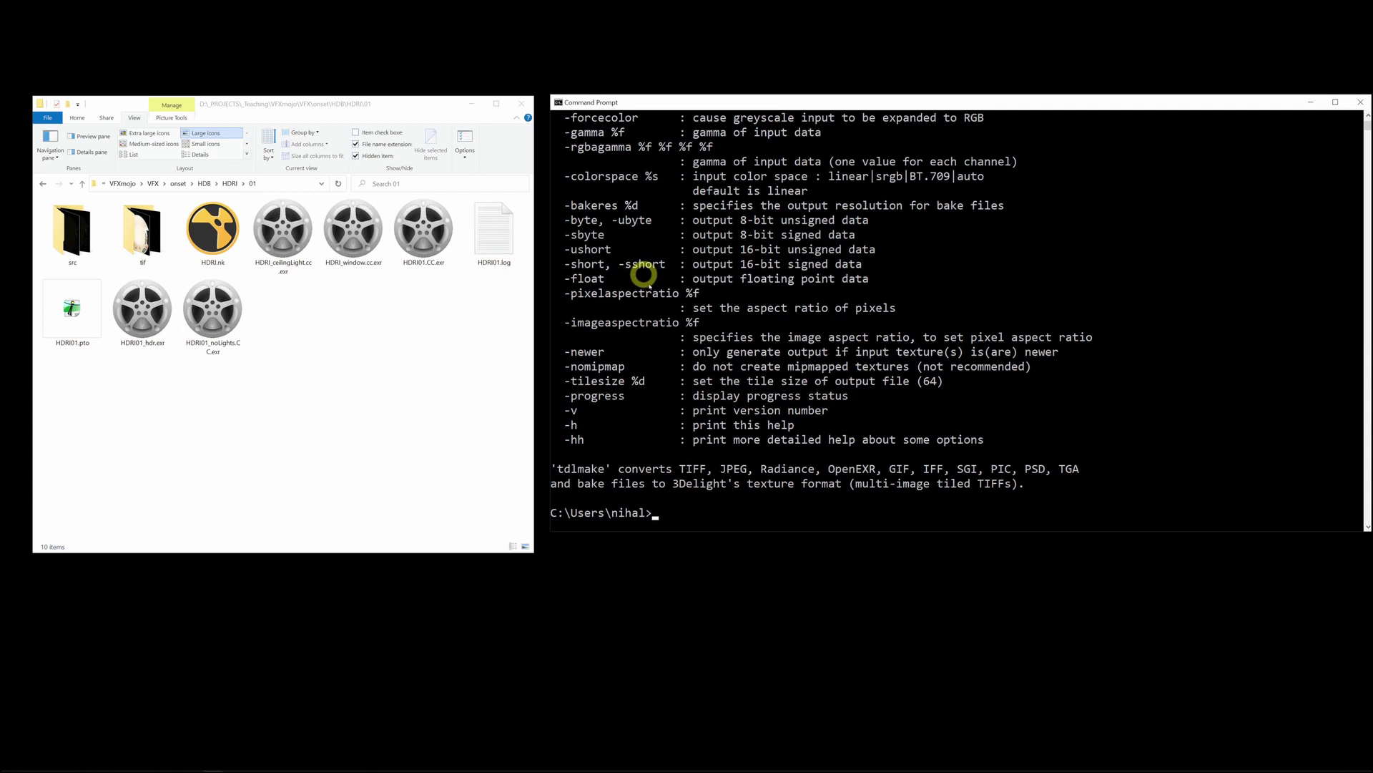
scroll(914, 362, "down", 2)
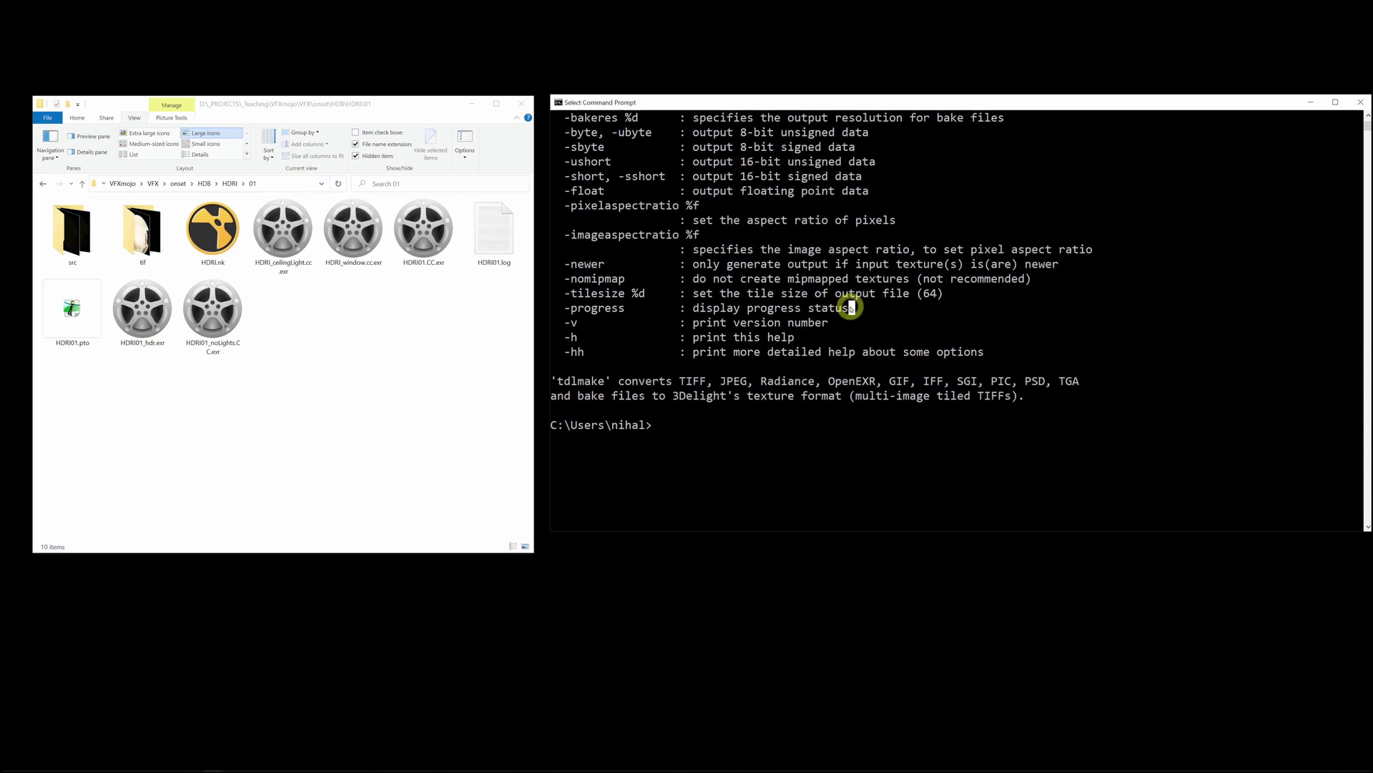
Change to the D: drive and the directory D:\_PROJECTS\_Teaching\VFXmojo\VFX\onset\HDB\HDRI\01, and list its files.
type("d:")
key("Return")
type("cd")
left_click(281, 184)
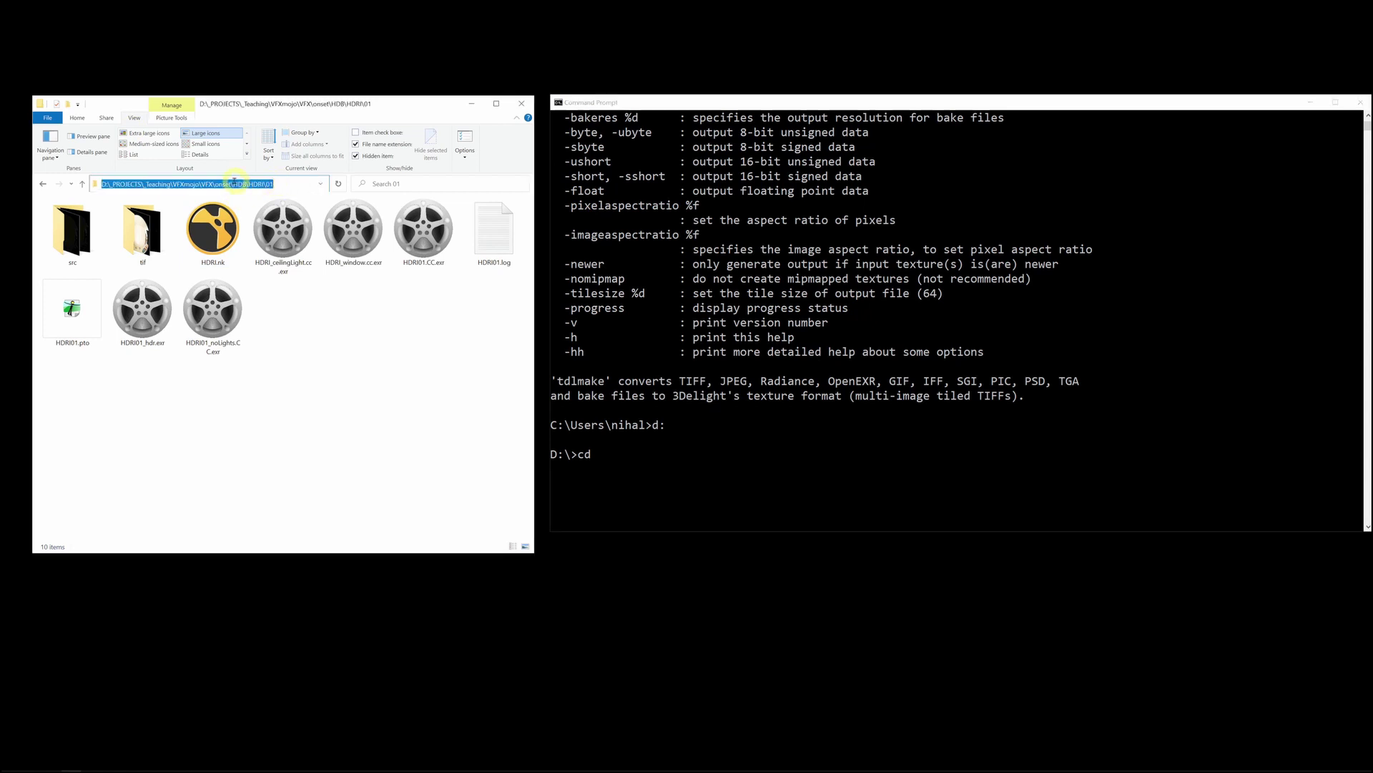
right_click(104, 181)
left_click(170, 211)
left_click(839, 331)
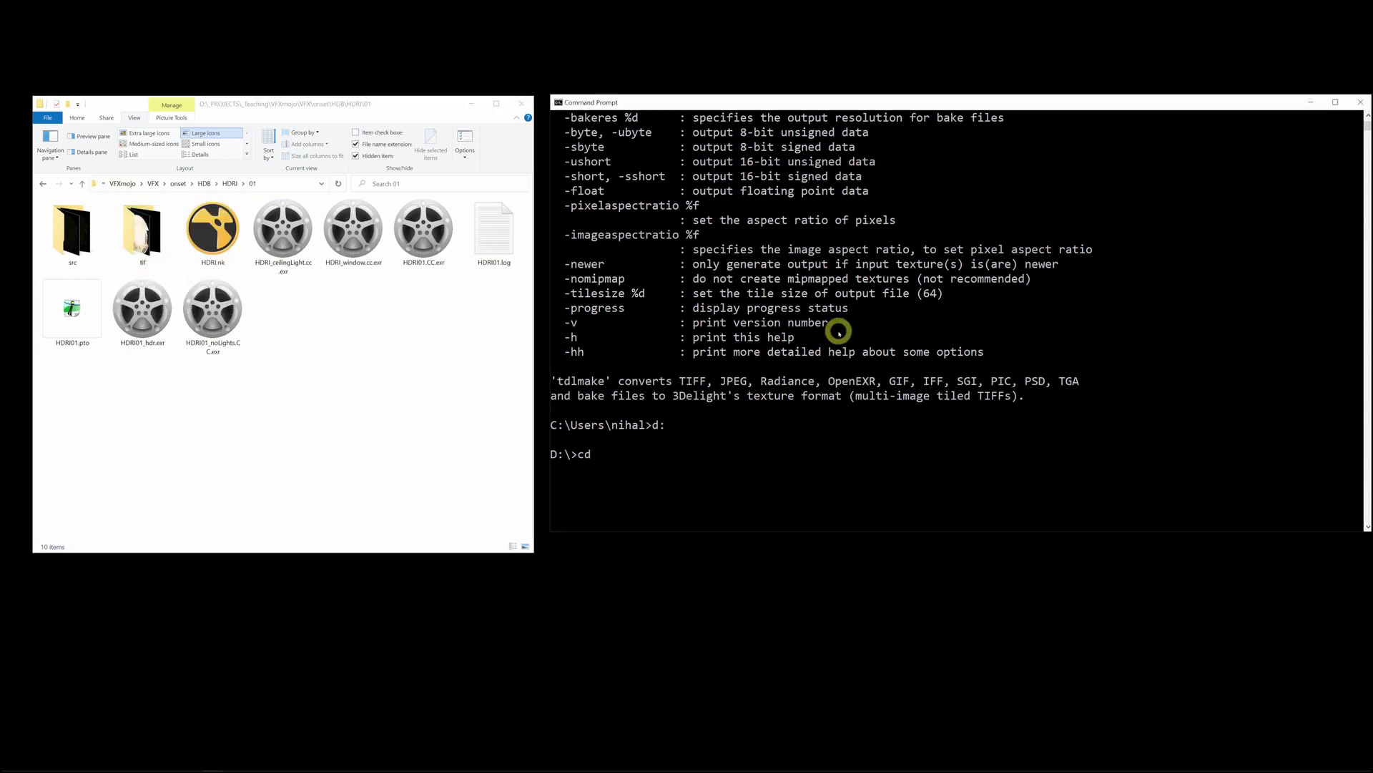
key("ctrl+v")
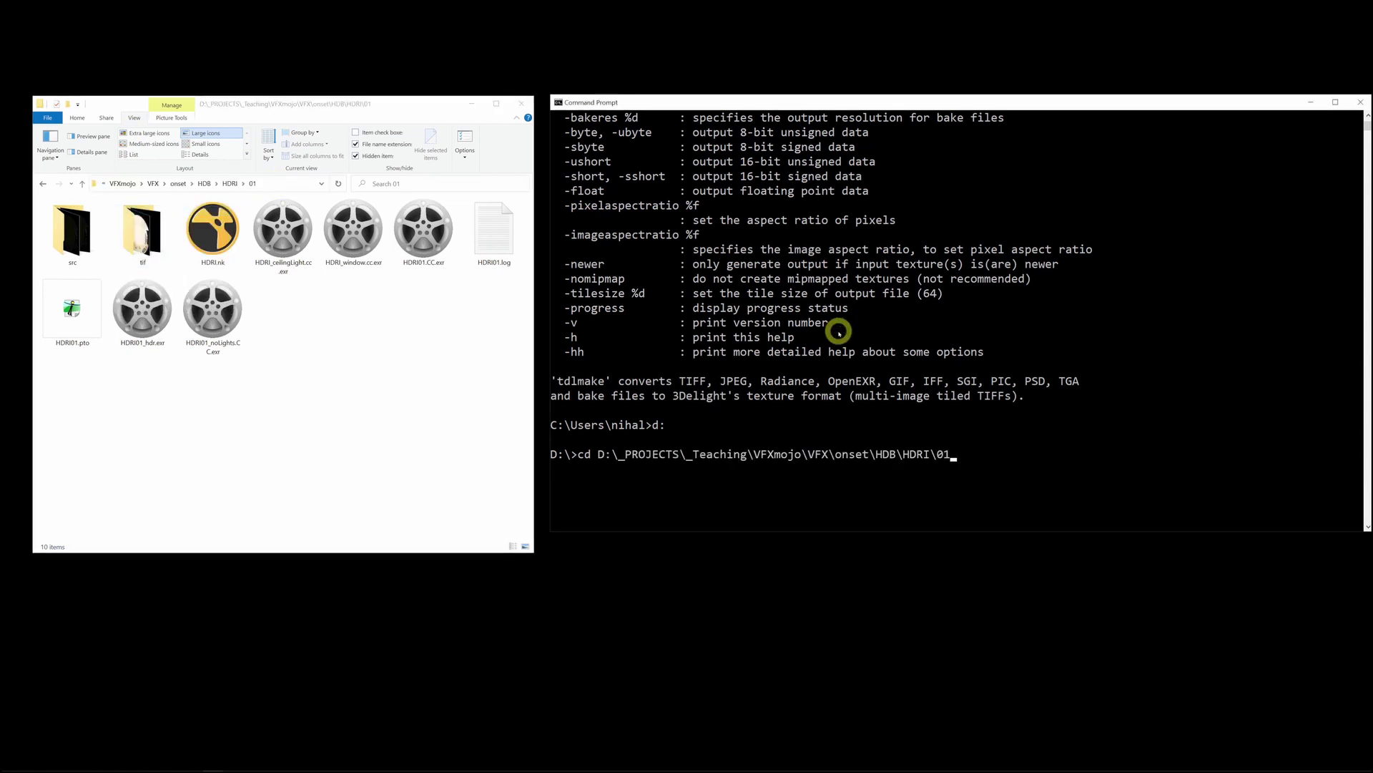
key("Return")
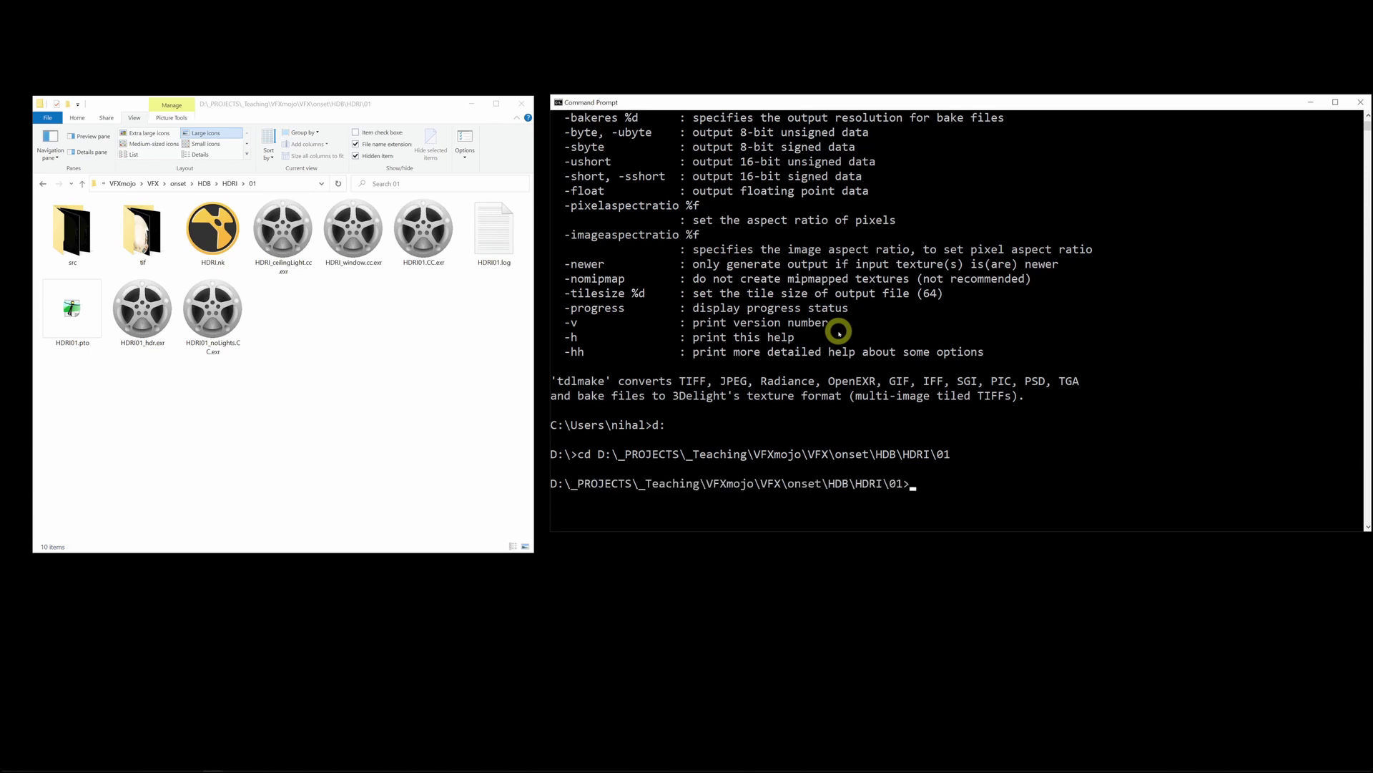
type("dir")
key("Return")
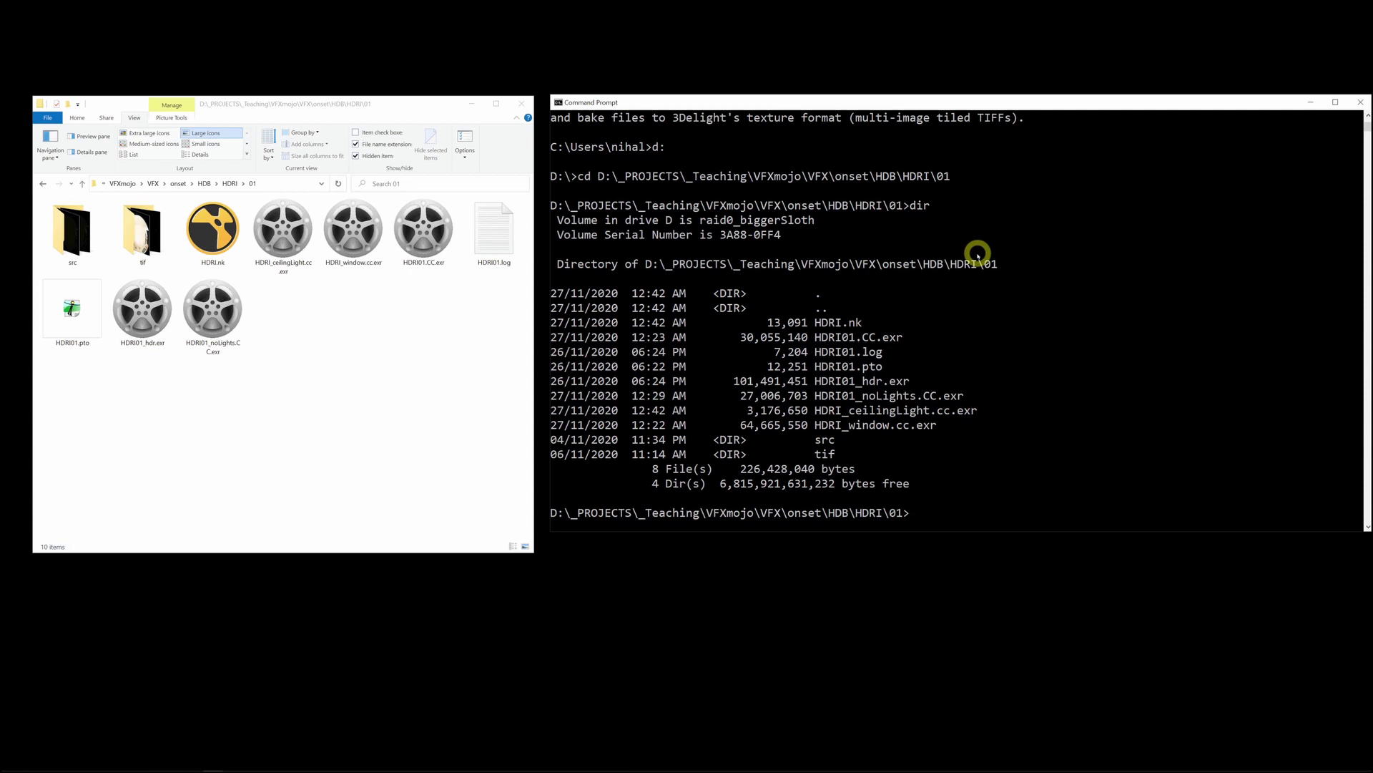
Convert HDRI01.CC.exr to HDRI01.CC.tdl using tdlmake with -progress, -quality high and -envlatl, and list the directory.
type("tdlmake -progress")
type("-quality")
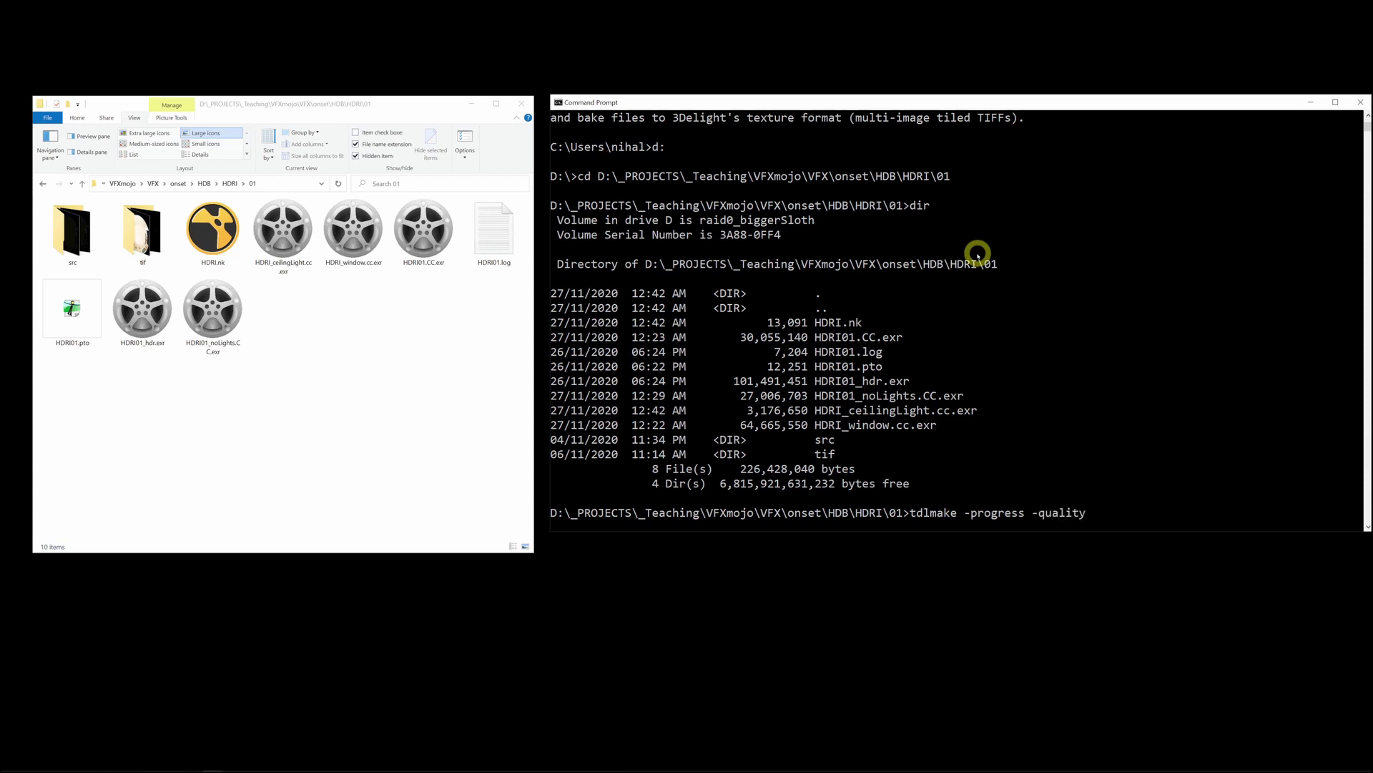
type(" high -envlatl")
double_click(844, 337)
right_click(1126, 336)
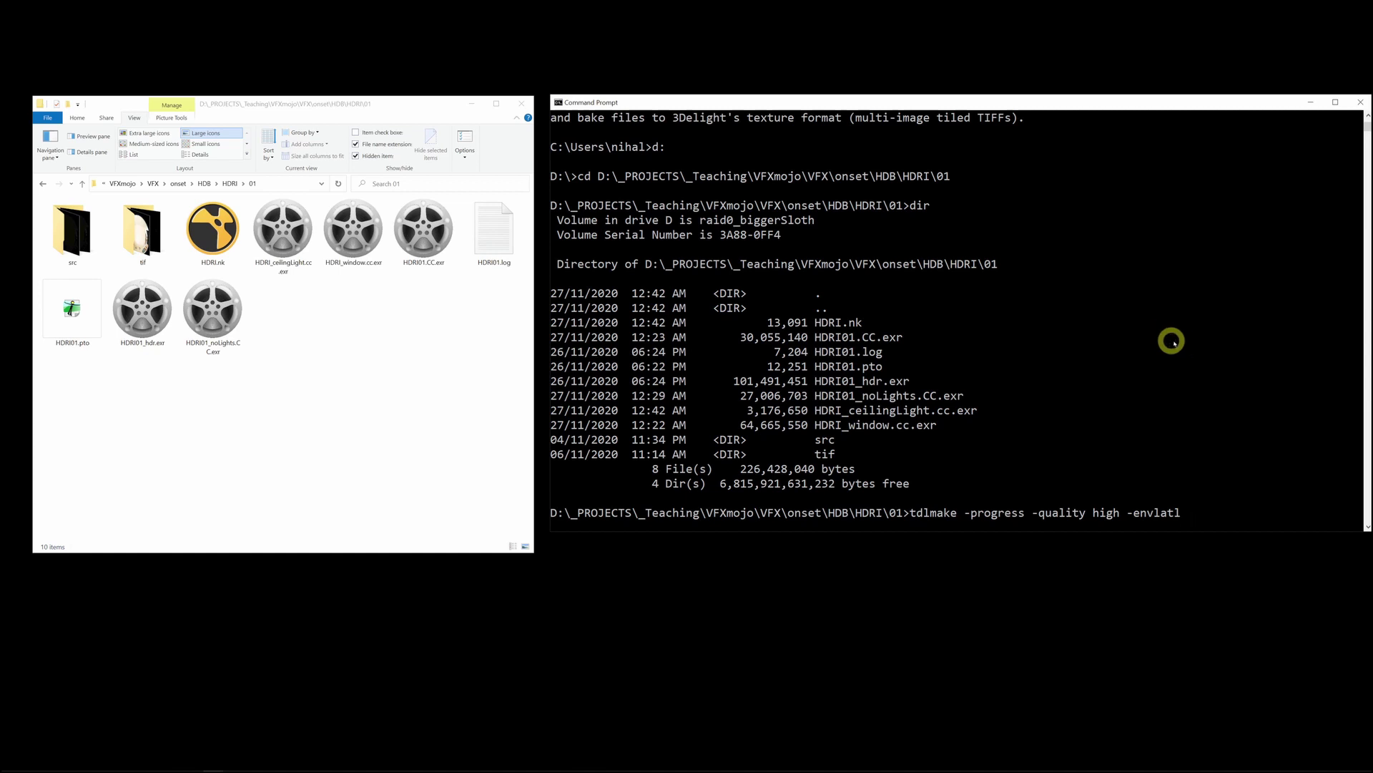
right_click(1274, 442)
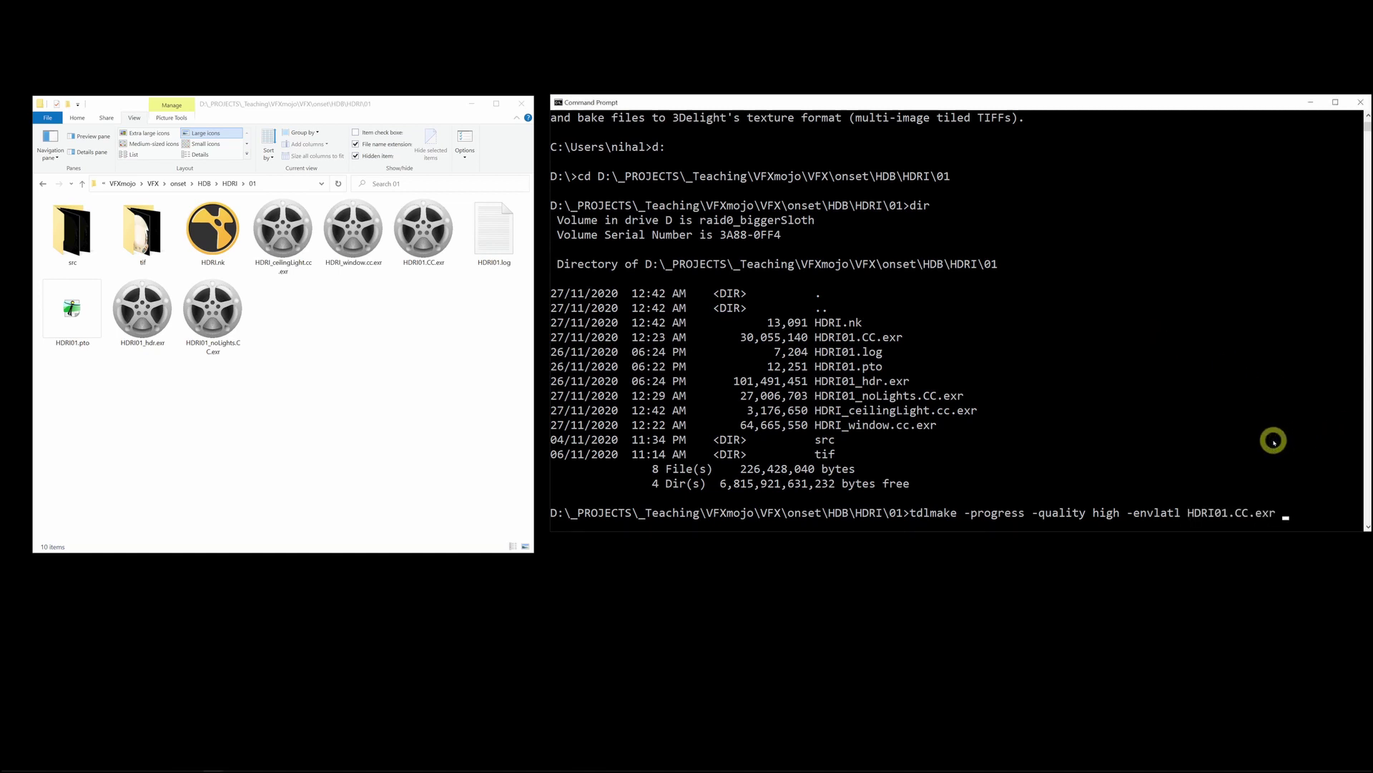
type("HDRI")
type("01.")
type("CC.tdl")
key("Return")
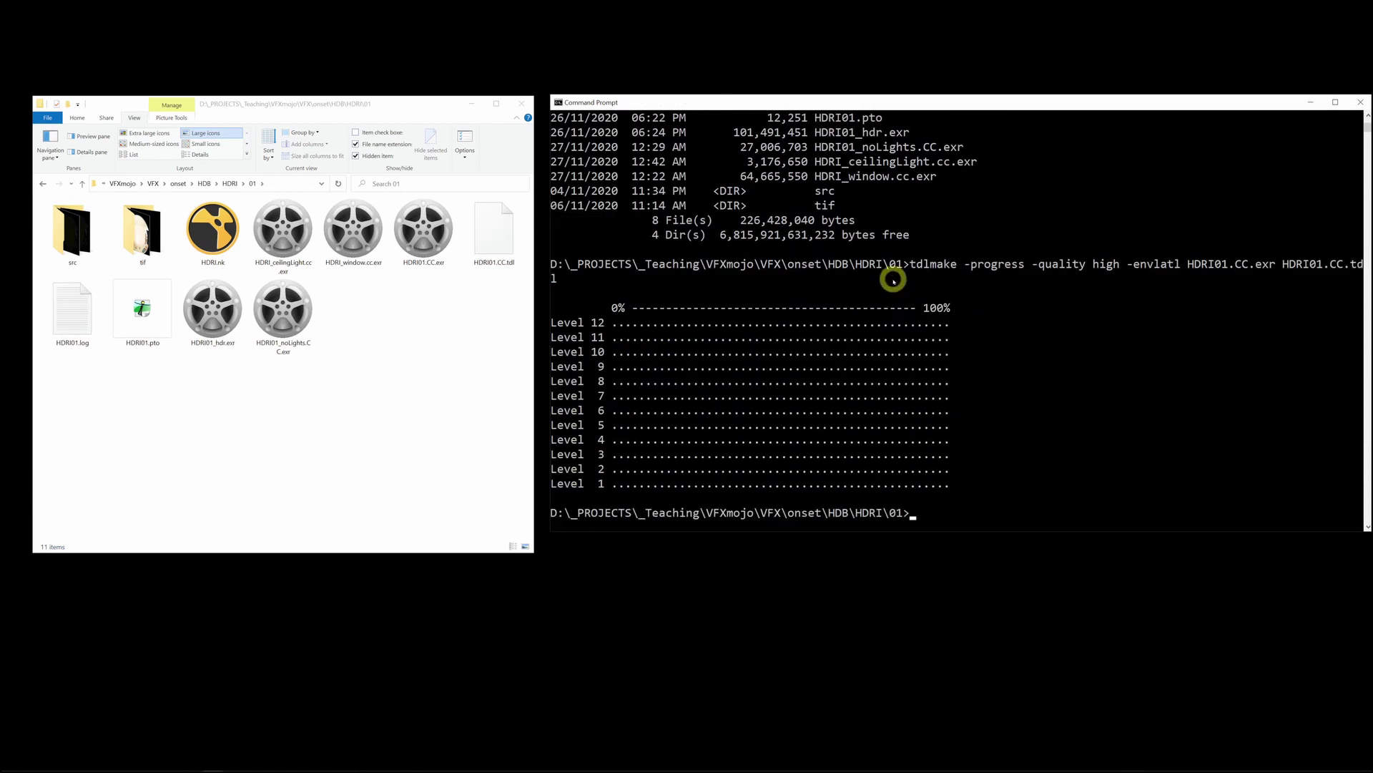
type("dir")
key("Return")
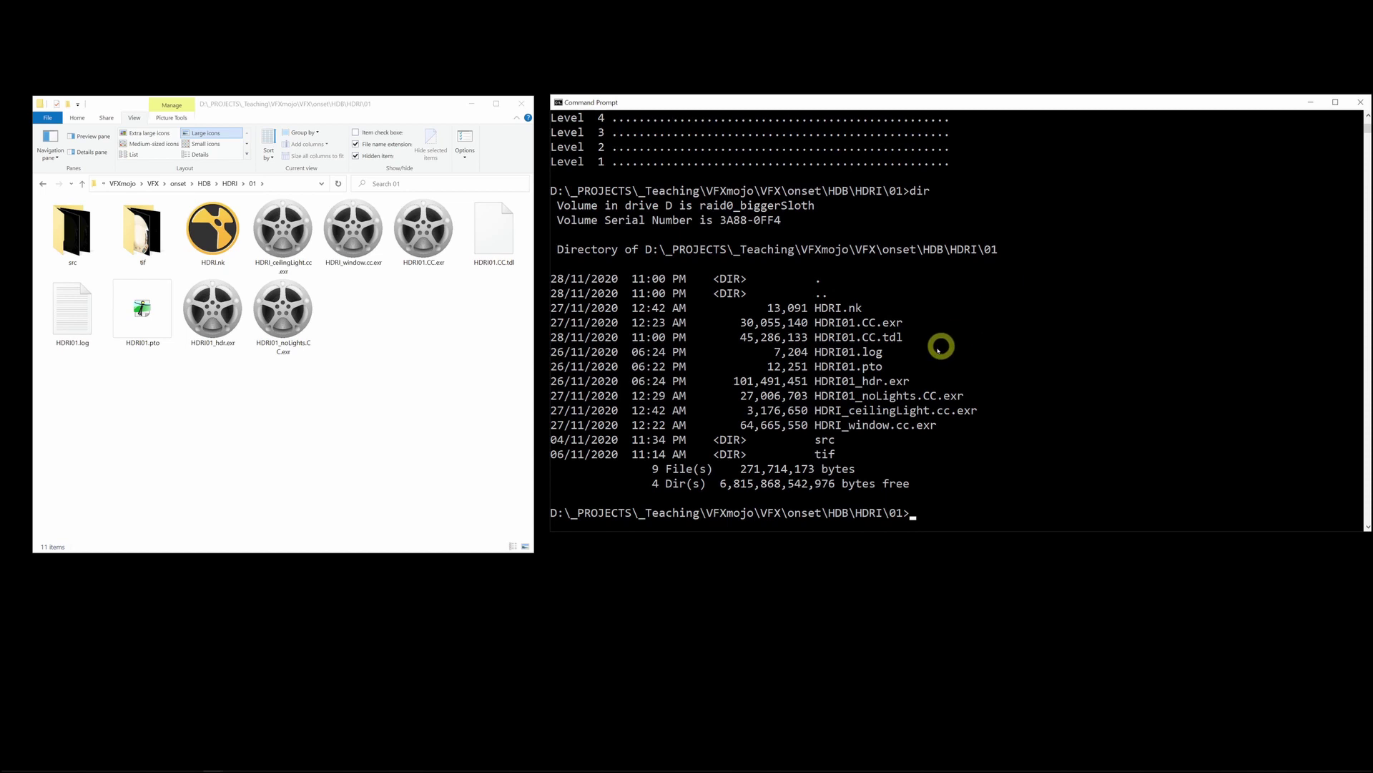
Recall the previous tdlmake command and remove its input and output file names.
left_click(914, 395)
double_click(914, 395)
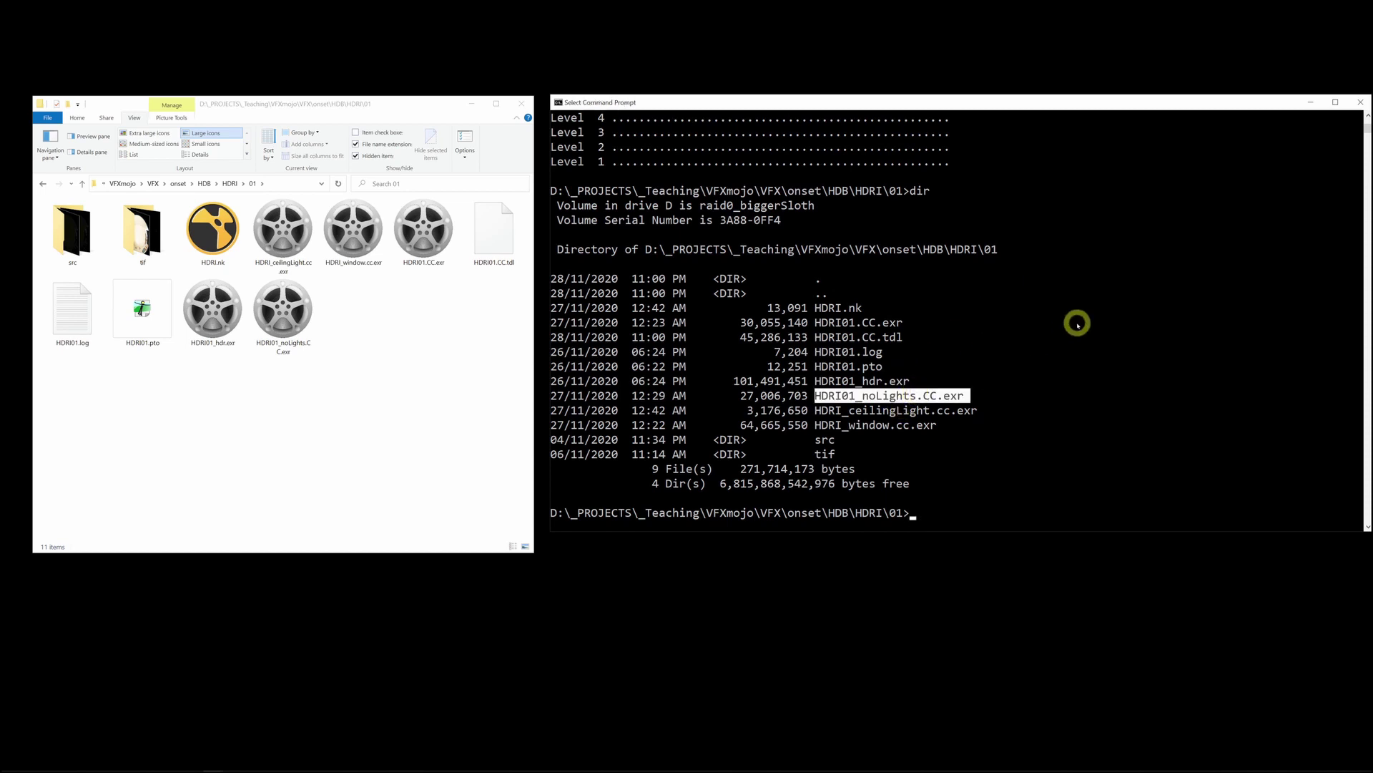
key("ctrl+c")
type("dir")
key("Up")
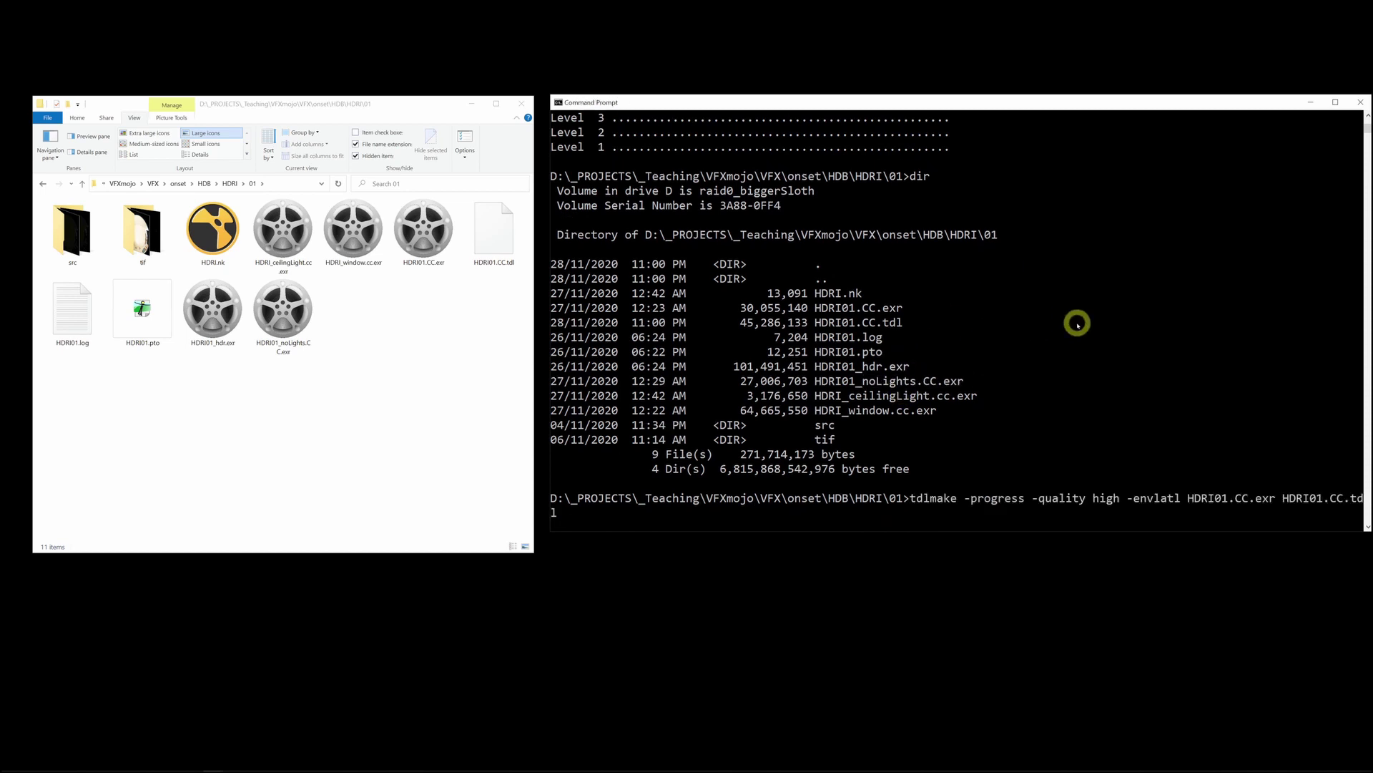
key("BackSpace")
key("BackSpace")
key("BackSpace")
key("BackSpace")
key("BackSpace")
key("BackSpace")
key("BackSpace")
key("BackSpace")
key("BackSpace")
key("BackSpace")
key("BackSpace")
key("BackSpace")
key("BackSpace")
key("BackSpace")
key("BackSpace")
key("BackSpace")
key("BackSpace")
key("BackSpace")
key("BackSpace")
key("BackSpace")
Complete the tdlmake command with HDRI01_noLights.CC.exr as input and HDRI01_noLights.CC.tdl as output, and run it.
double_click(909, 386)
right_click(1073, 384)
right_click(1256, 456)
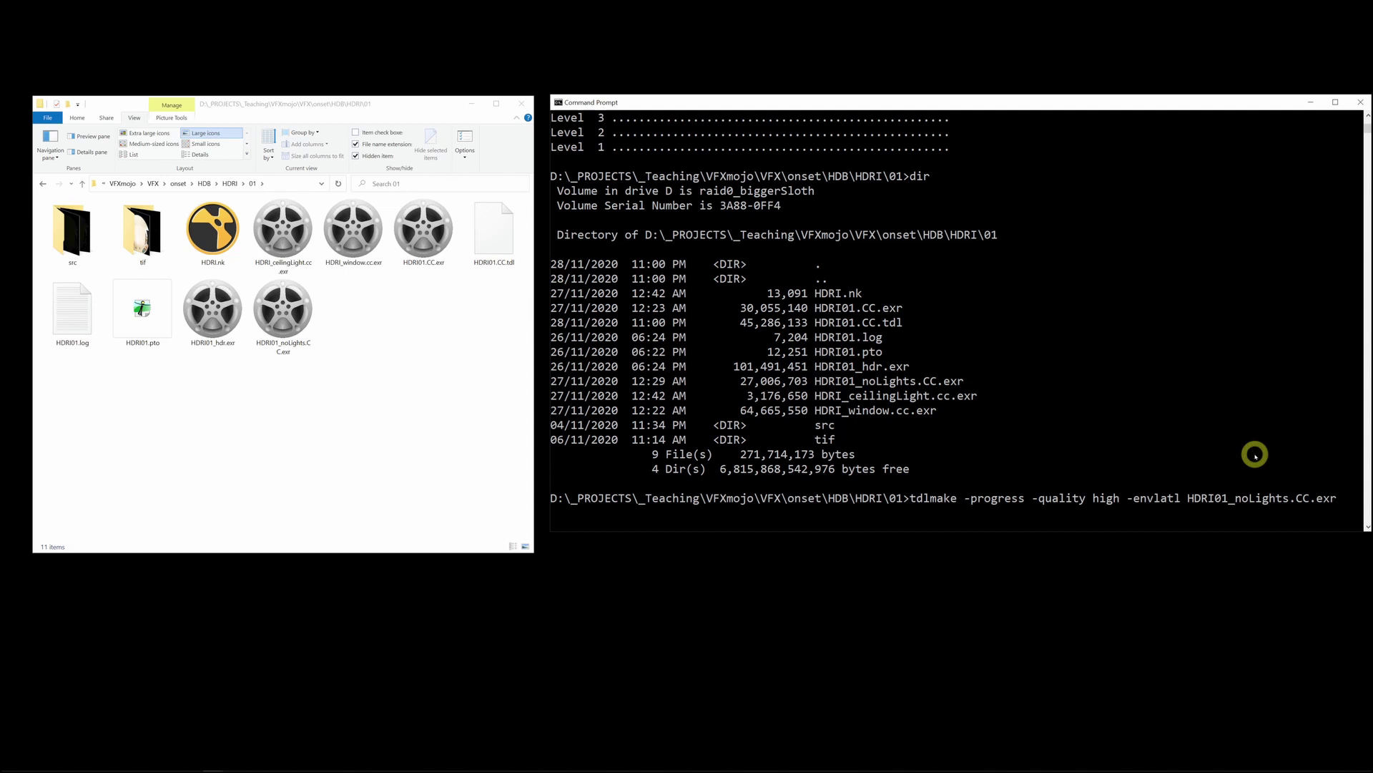
right_click(1255, 456)
key("BackSpace")
key("Return")
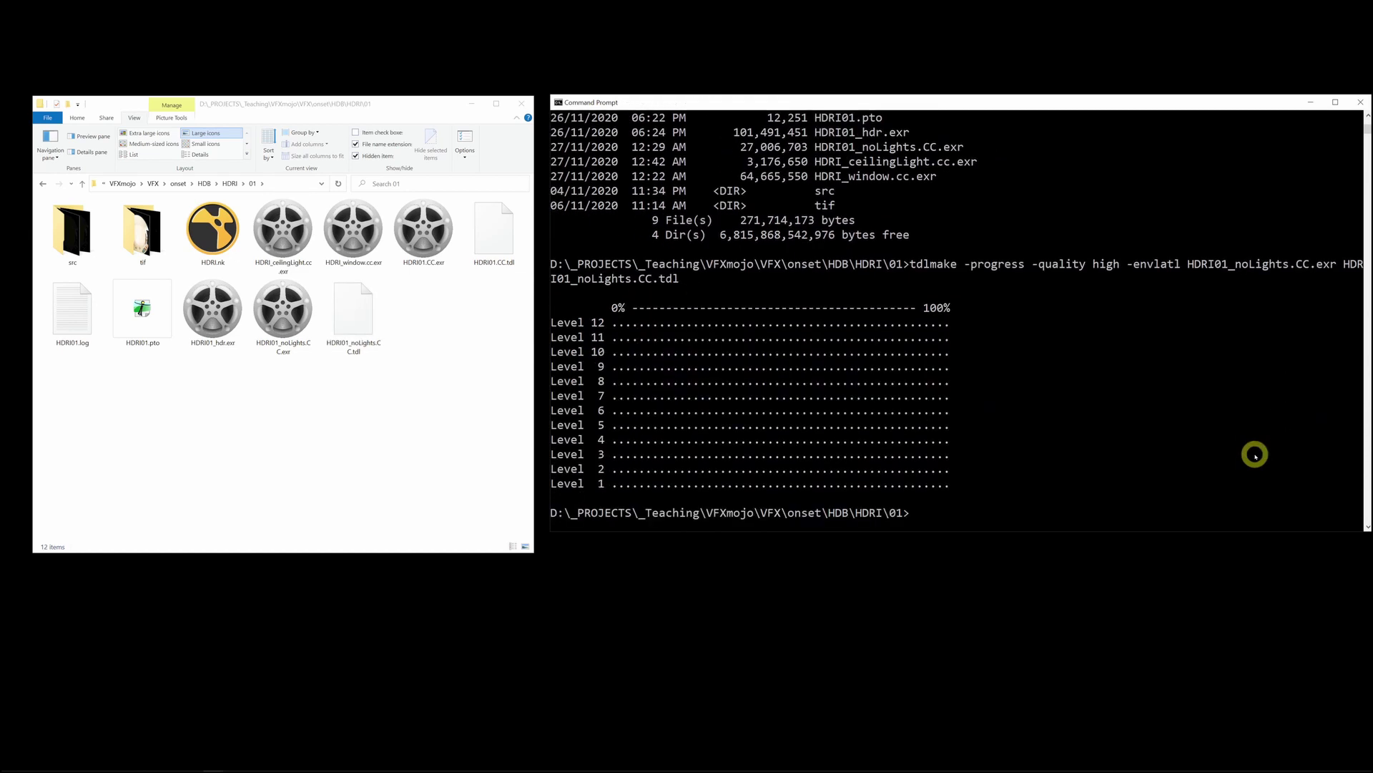
List the directory's files again to check the converted textures.
type("dirt")
key("Return")
type("d")
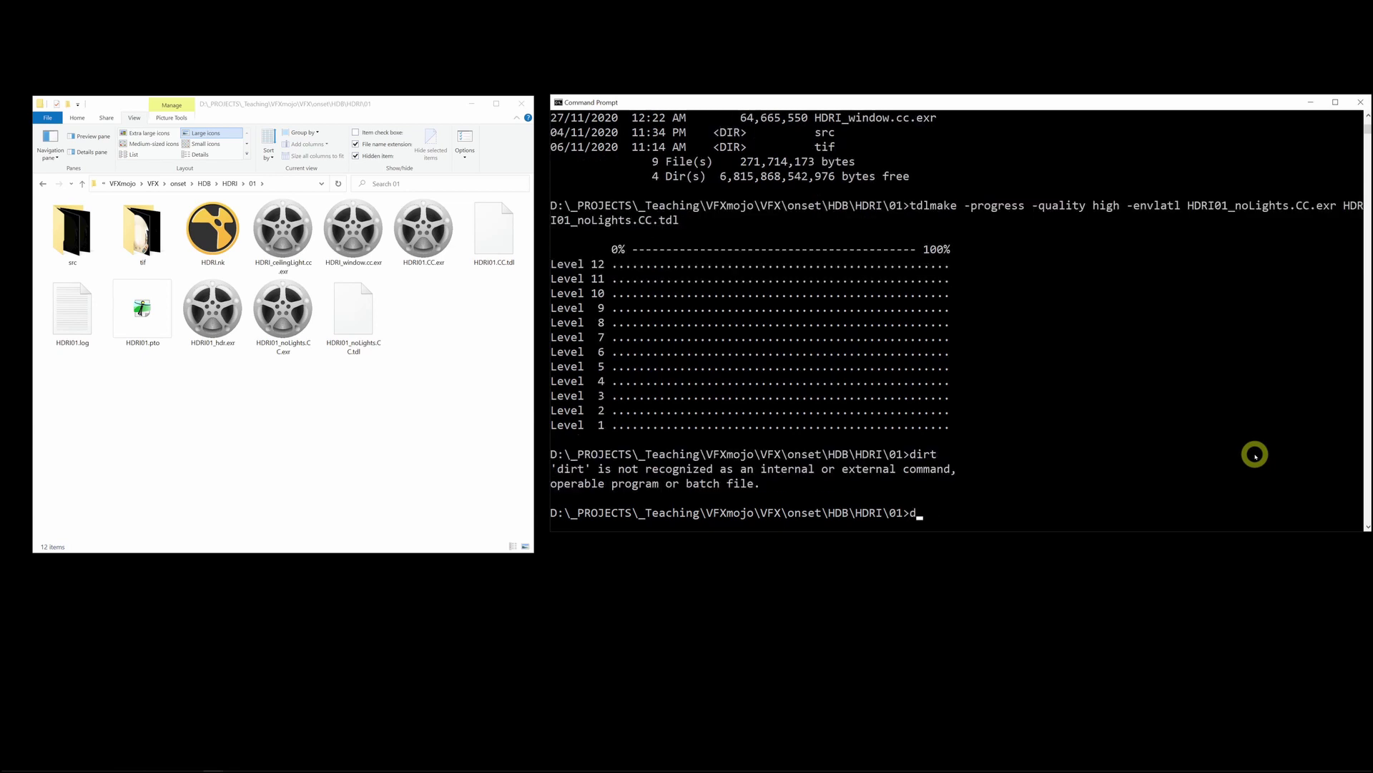
type("ir")
key("Return")
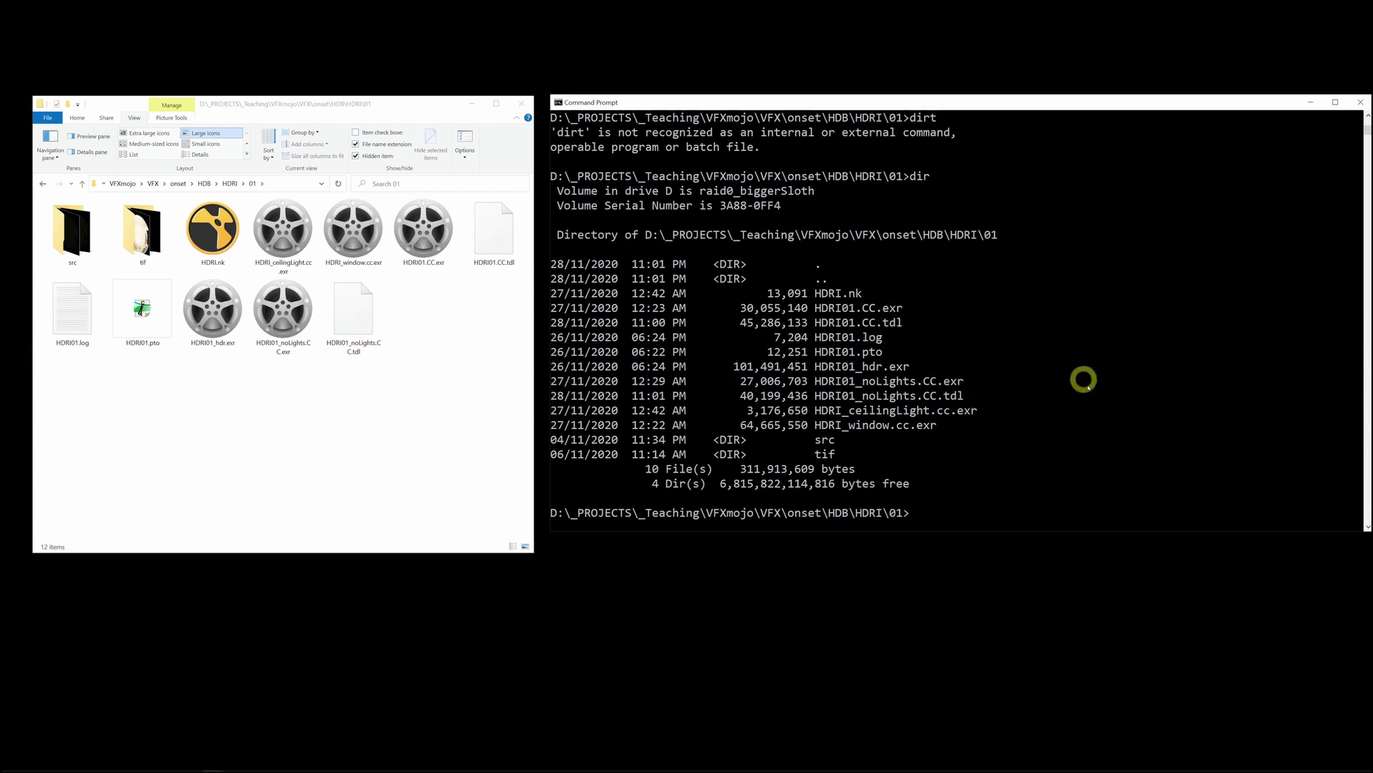
Enter a tdlmake command with -progress and -quality high, using HDRI_ceilingLight.cc.exr as the input file.
scroll(1199, 423, "down", 1)
type("mak")
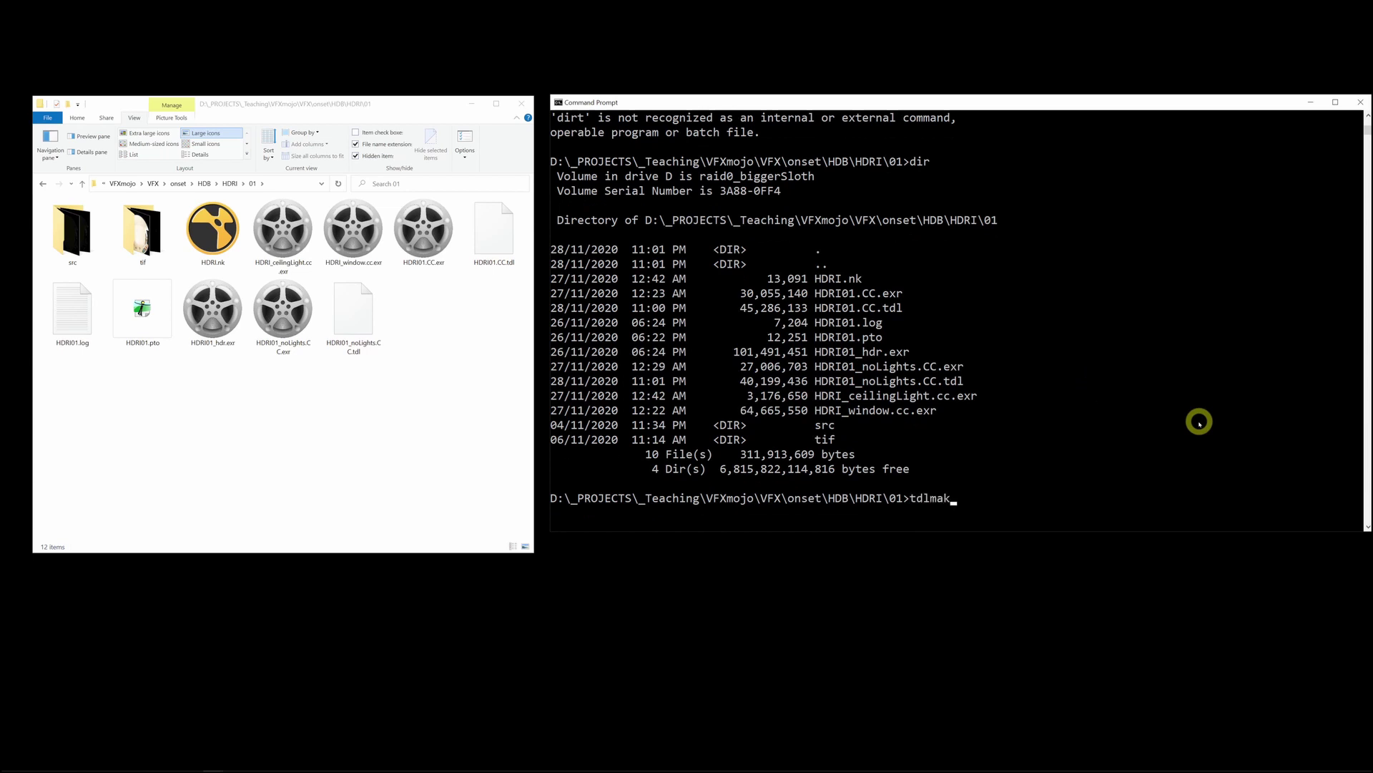
type("e -progress -quality high")
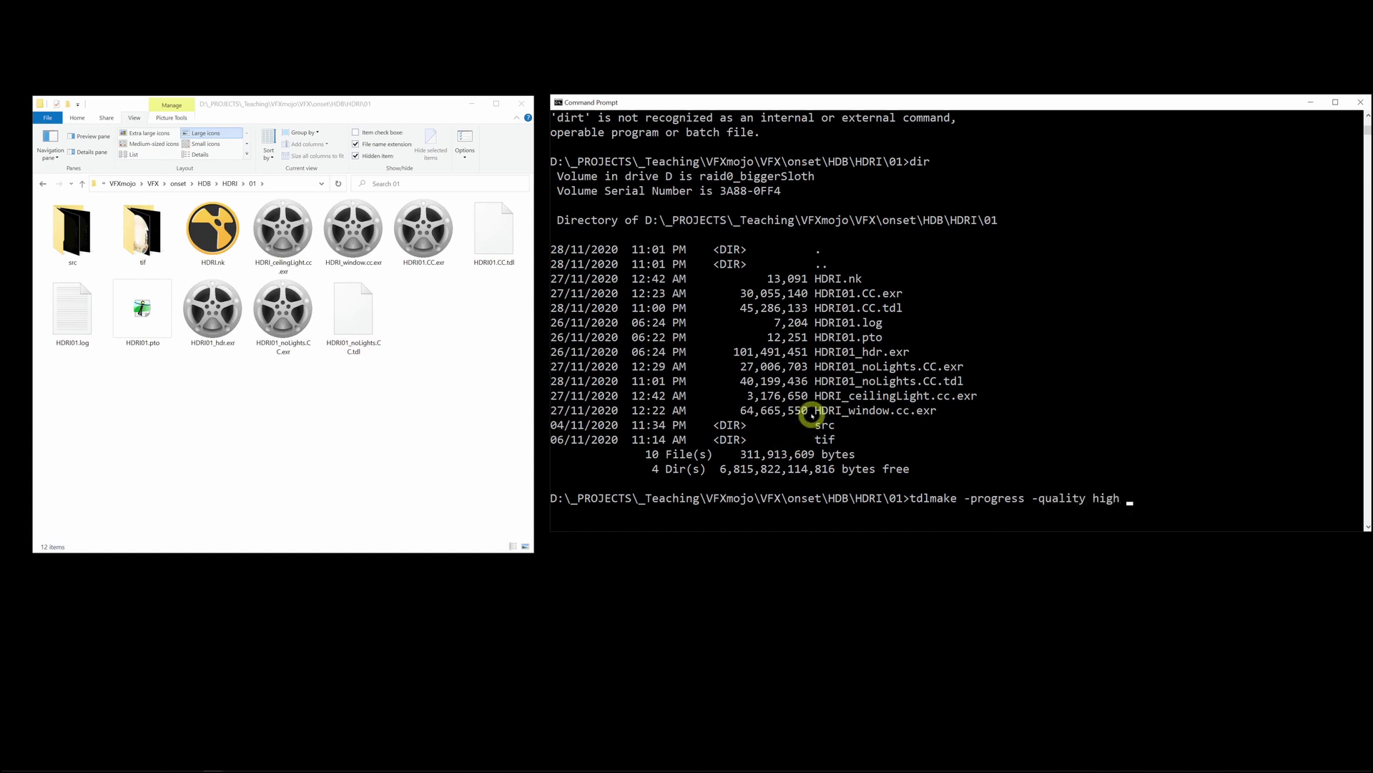
double_click(859, 394)
right_click(1120, 395)
right_click(1120, 396)
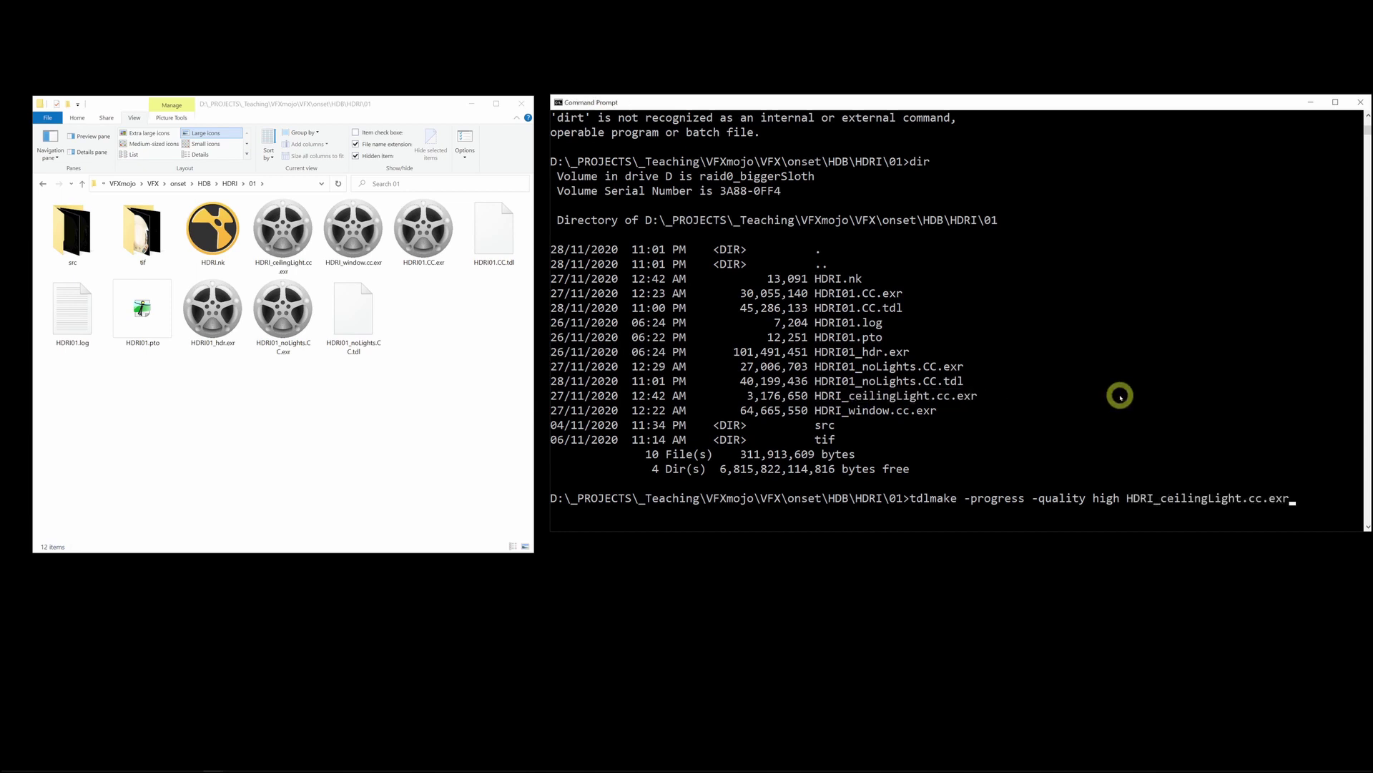
Add HDRI_ceilingLight.cc.tdl as the output file of the tdlmake command and run the conversion.
right_click(1120, 396)
right_click(1121, 396)
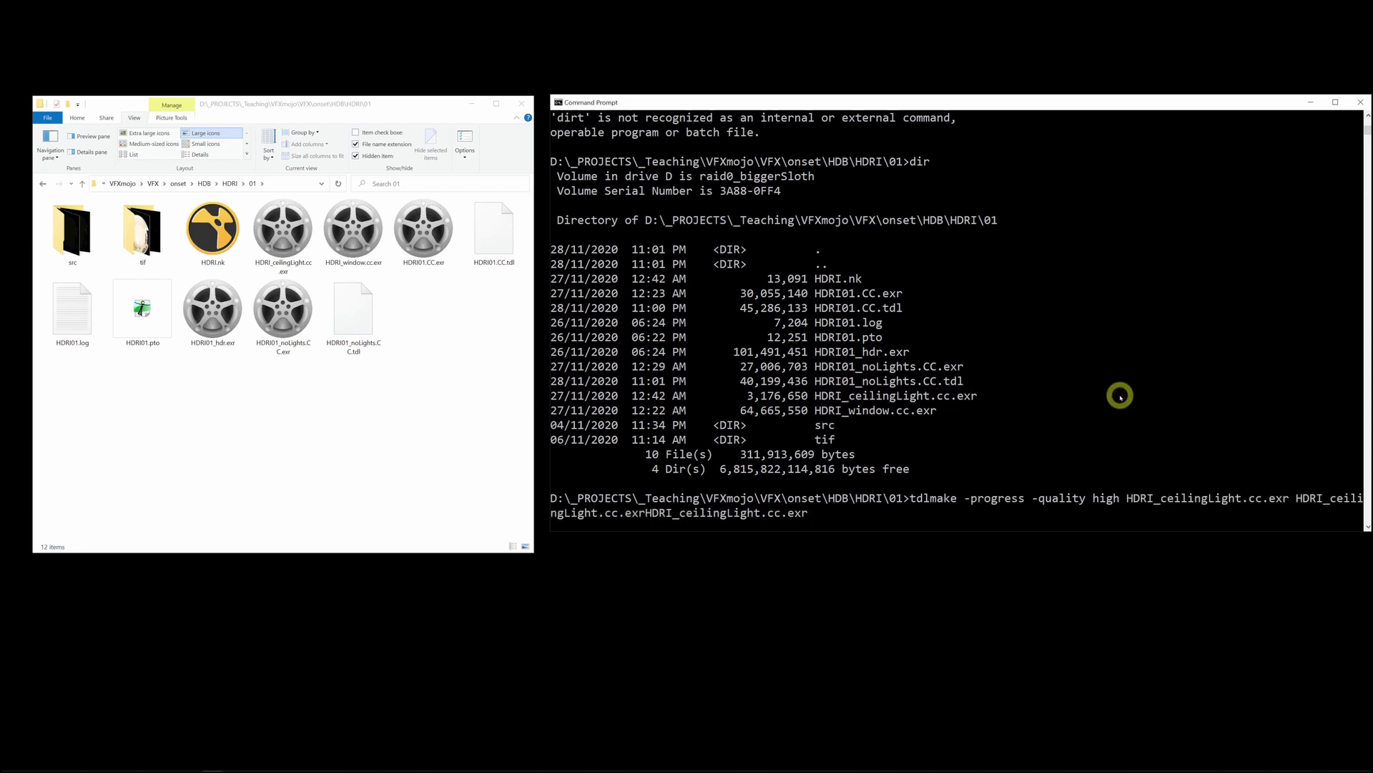
key("BackSpace")
key("BackSpace")
key("BackSpace")
key("BackSpace")
key("BackSpace")
key("BackSpace")
key("BackSpace")
key("BackSpace")
key("BackSpace")
key("BackSpace")
key("BackSpace")
key("BackSpace")
key("BackSpace")
key("BackSpace")
key("BackSpace")
key("BackSpace")
key("BackSpace")
key("BackSpace")
key("BackSpace")
key("BackSpace")
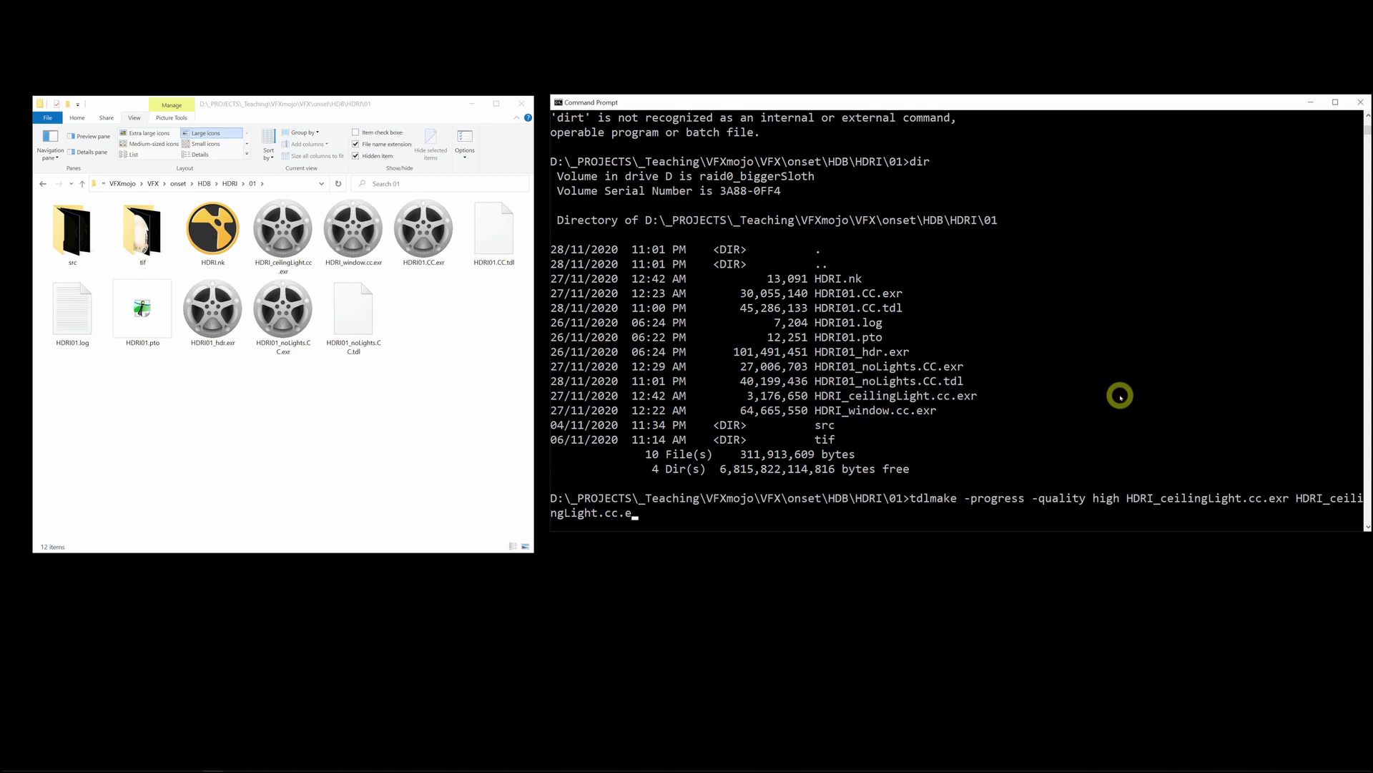
type("tdl")
key("Return")
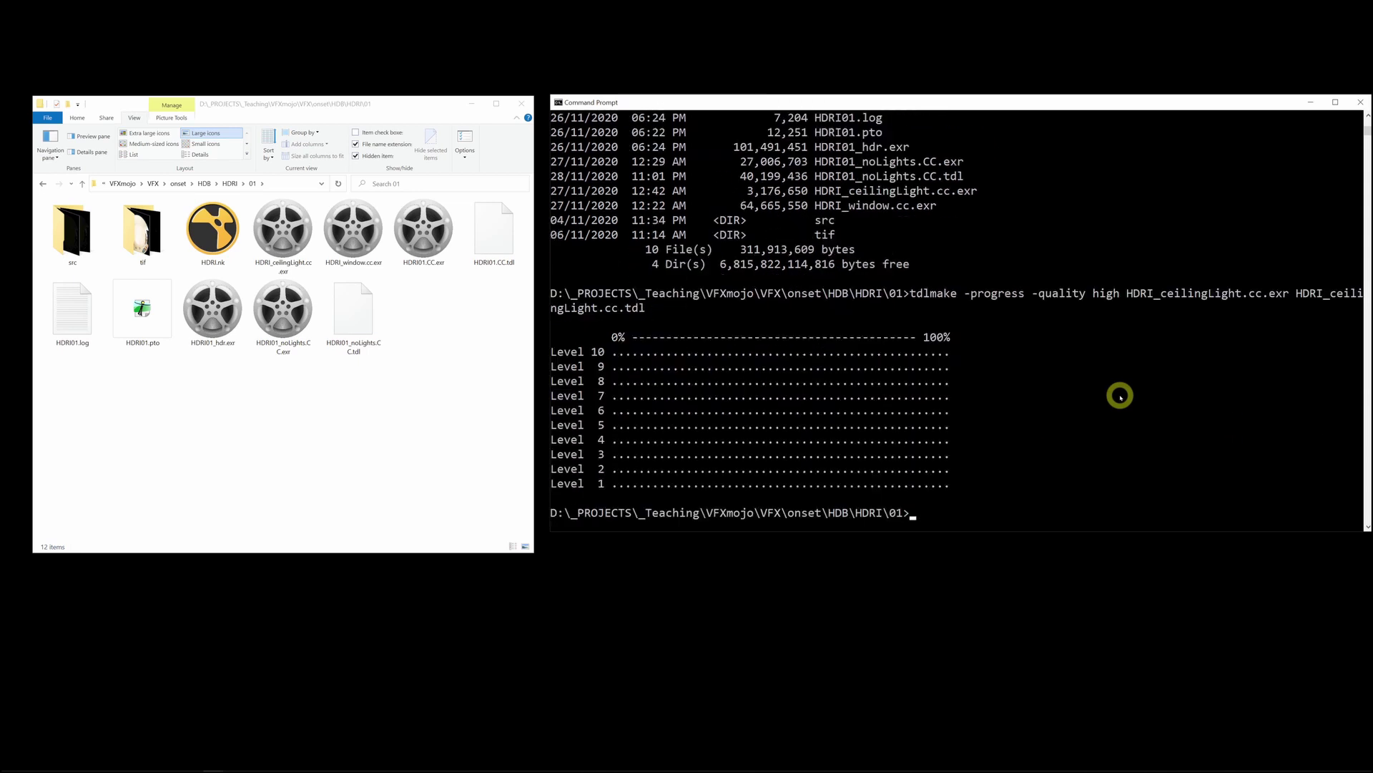
Recall the ceiling light tdlmake command and strip both file names, keeping -progress and -quality high.
key("Up")
key("BackSpace")
key("BackSpace")
key("BackSpace")
key("BackSpace")
key("BackSpace")
key("BackSpace")
key("BackSpace")
key("BackSpace")
key("BackSpace")
key("BackSpace")
key("BackSpace")
key("BackSpace")
key("BackSpace")
key("BackSpace")
key("BackSpace")
key("BackSpace")
key("BackSpace")
key("BackSpace")
key("BackSpace")
key("BackSpace")
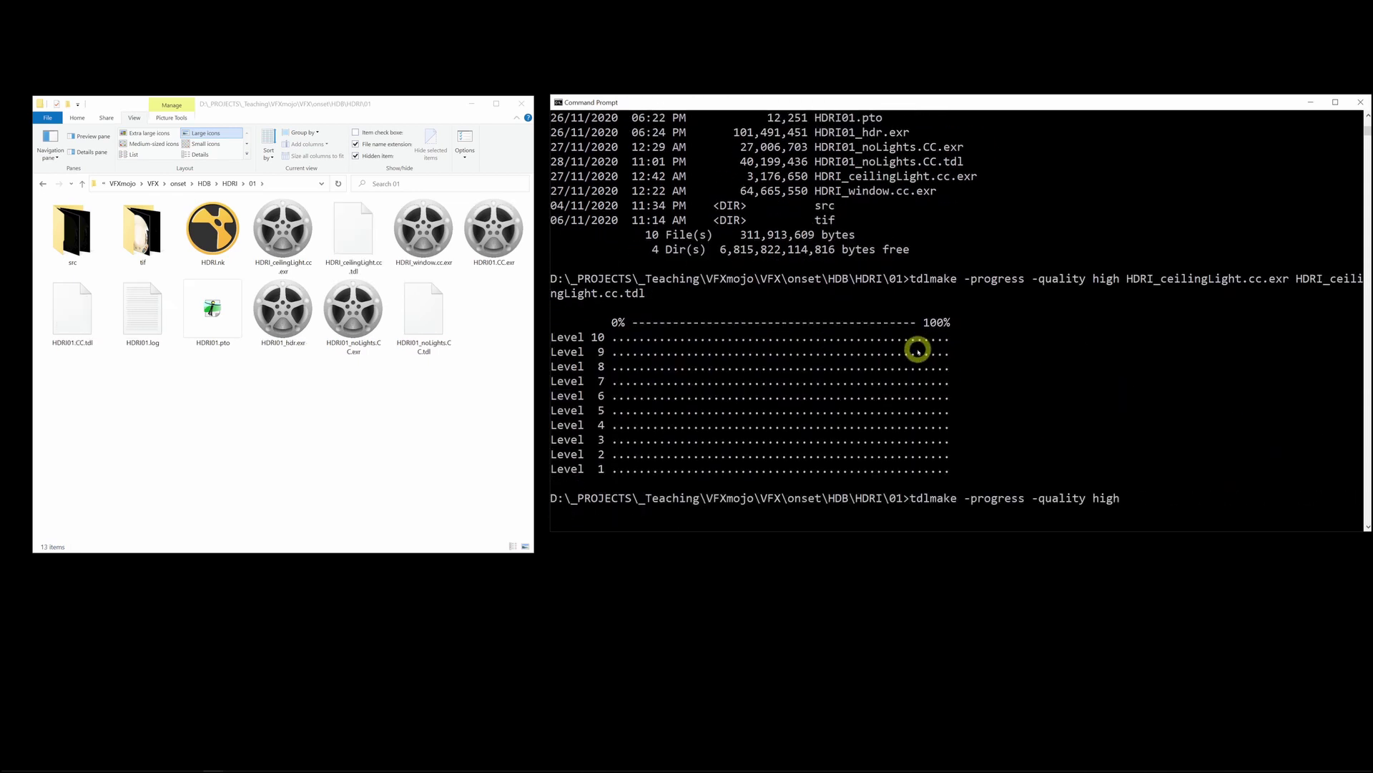
Convert HDRI_window.cc.exr to HDRI_window.cc.tdl with the remaining tdlmake command, and list the directory.
scroll(1101, 336, "down", 5)
right_click(1159, 249)
right_click(1159, 249)
key("BackSpace")
key("BackSpace")
key("BackSpace")
type("tdl")
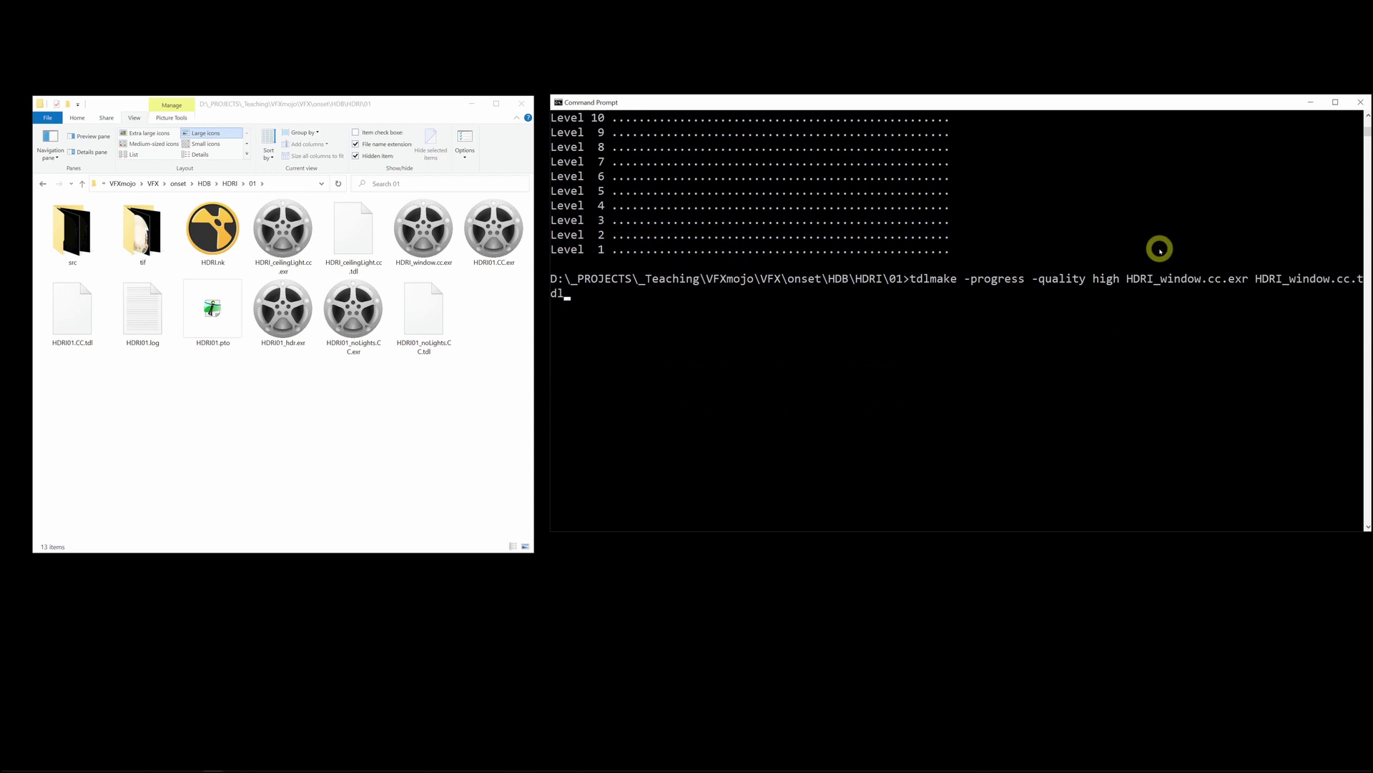
key("Return")
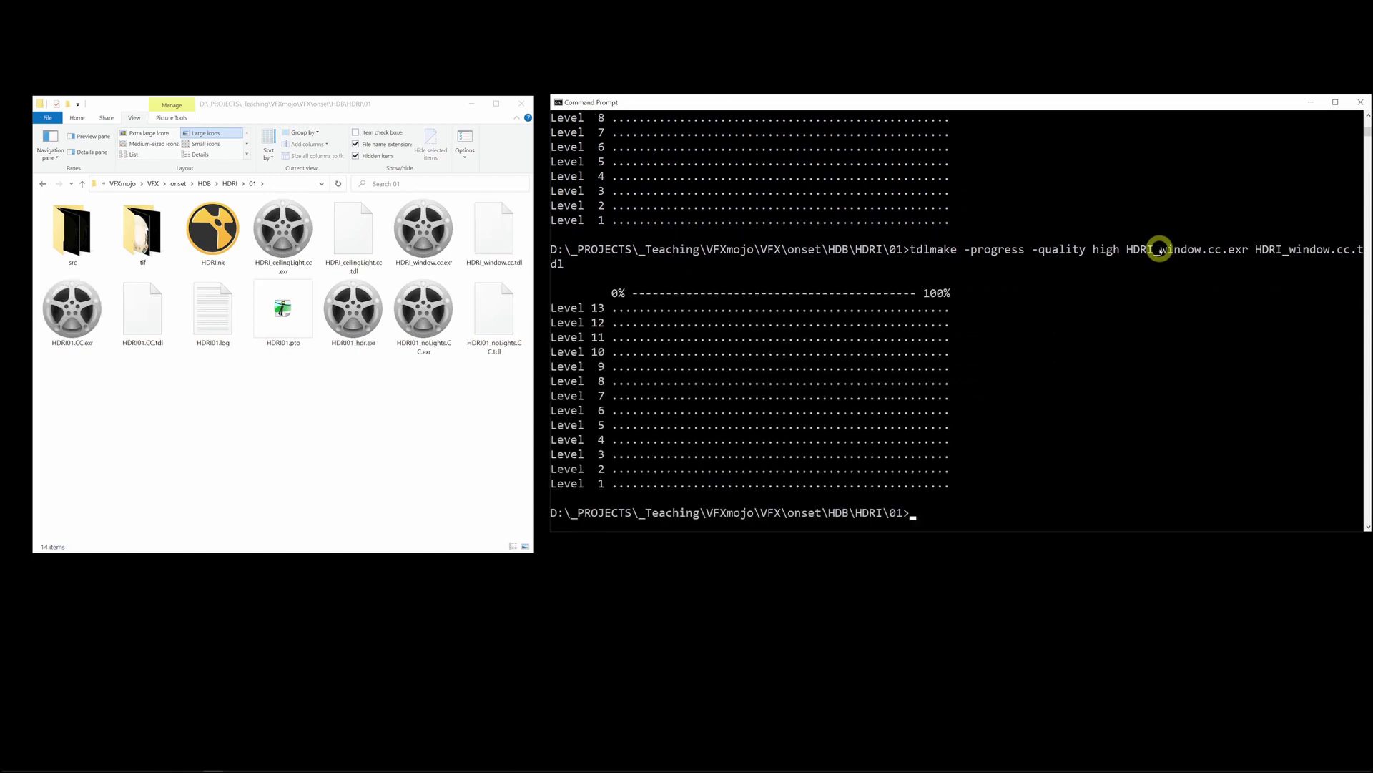
type("dir")
key("Return")
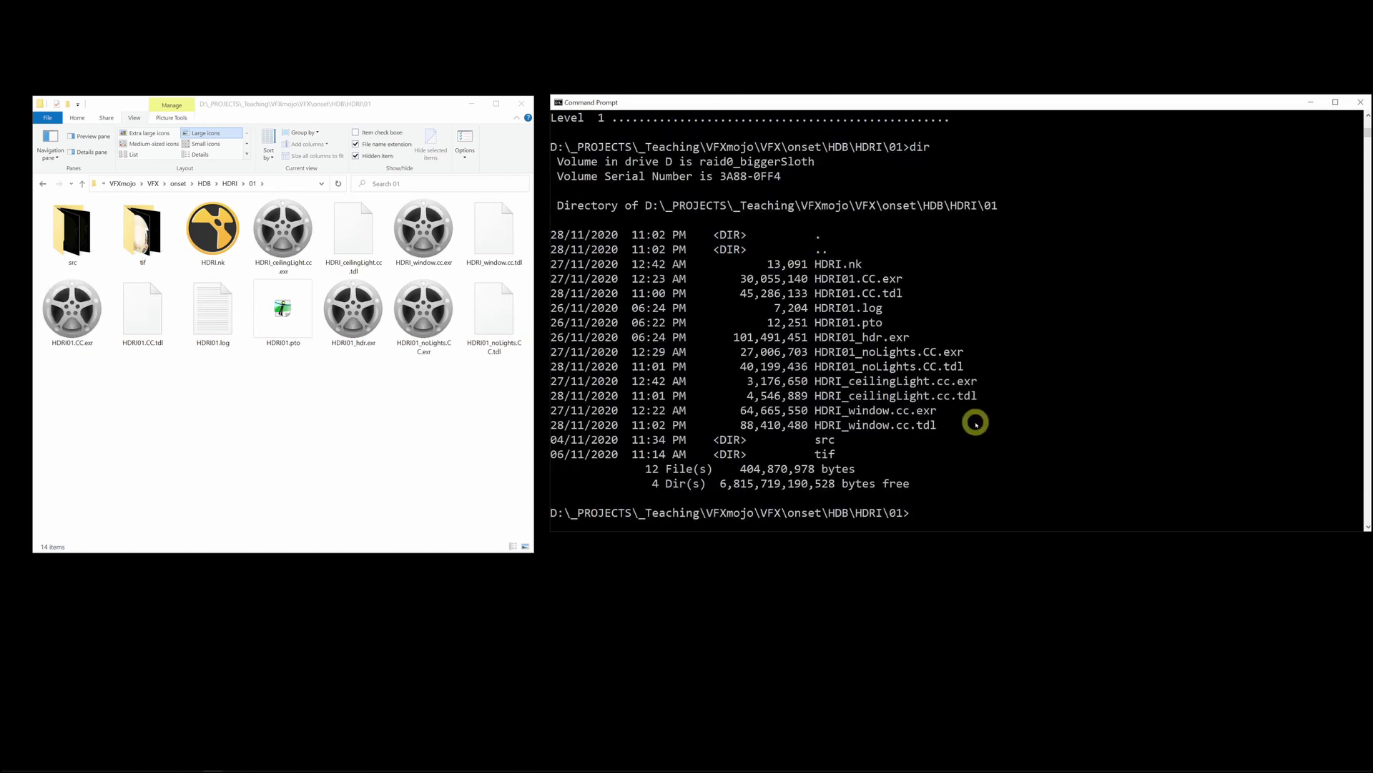